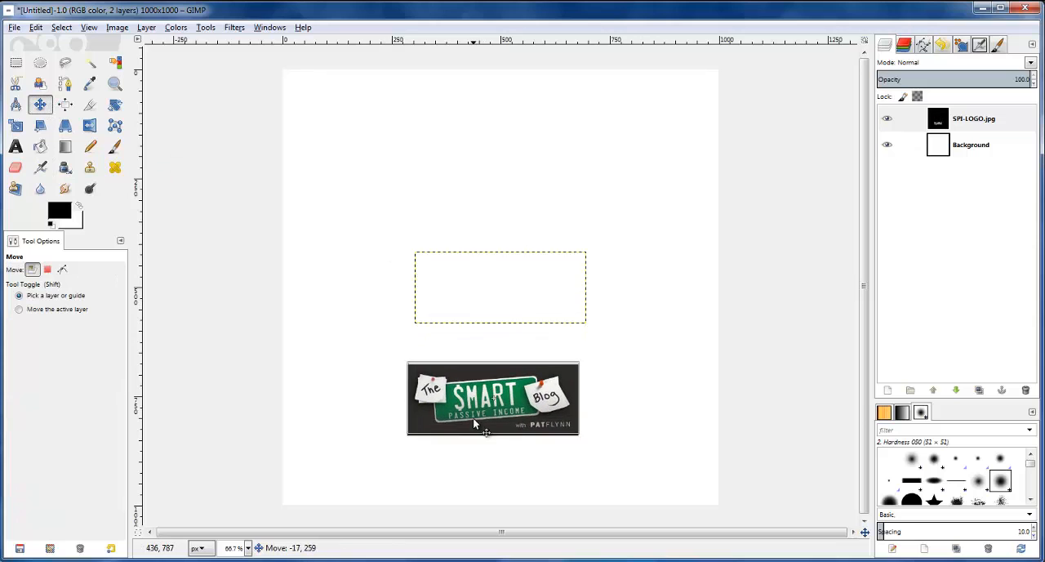
Scale the SPI-LOGO.jpg layer proportionally to about 702 × 293 px and center it horizontally in the canvas's lower half
left_click(16, 126)
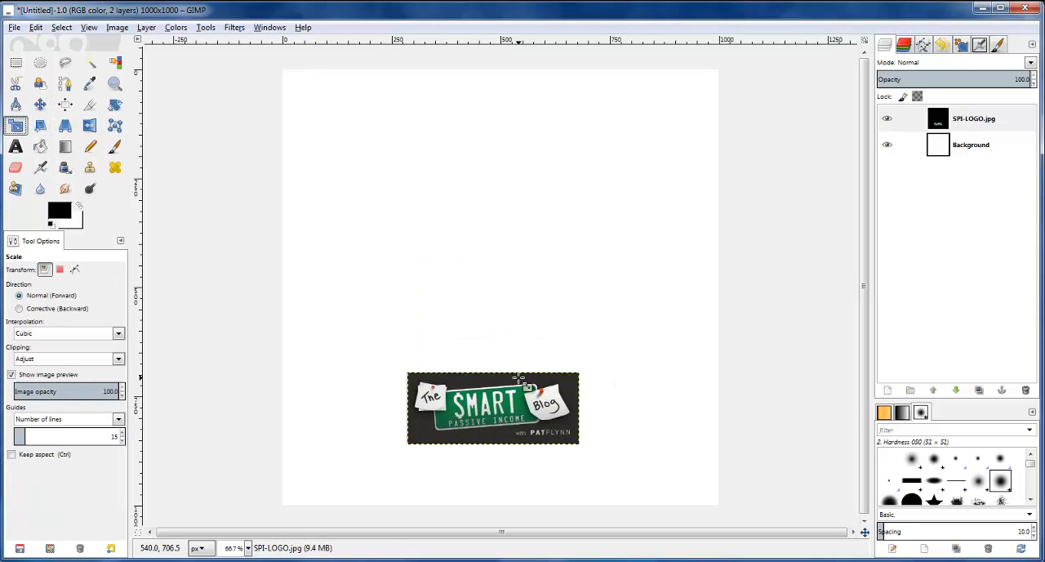
left_click(523, 384)
left_click(764, 418)
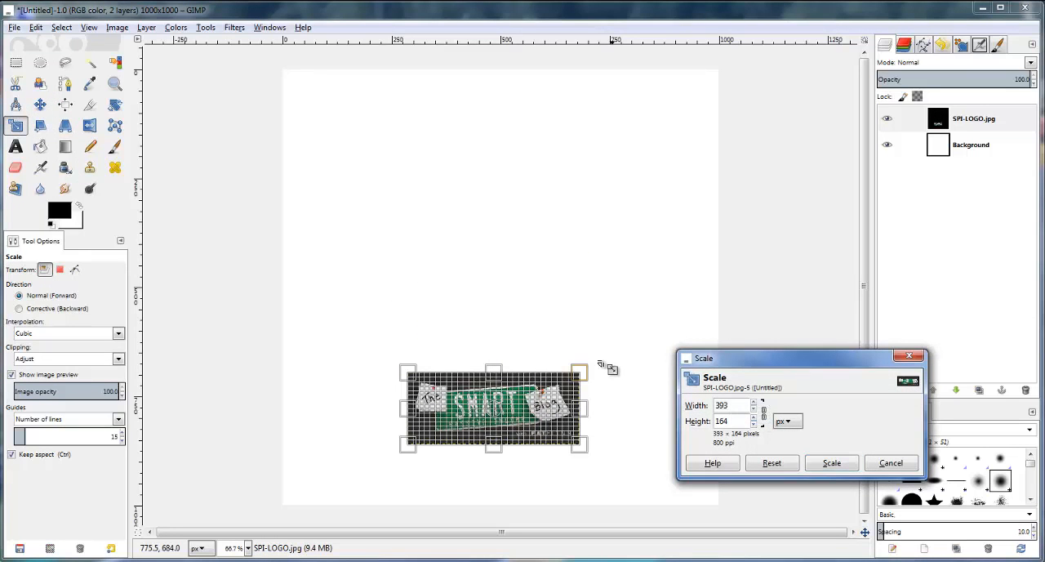
left_click_drag(590, 372, 650, 321)
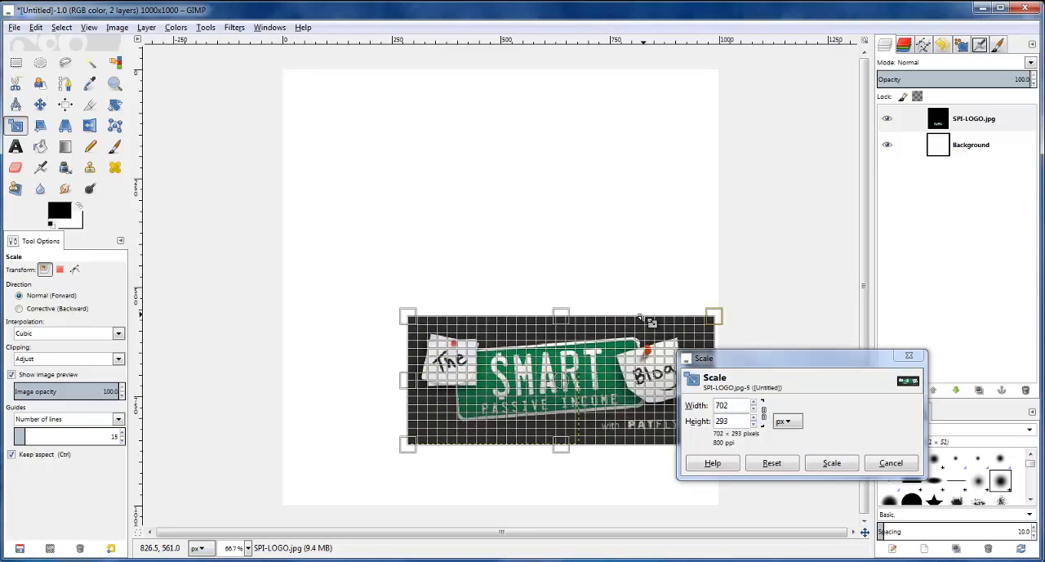
key("Return")
key("m")
left_click_drag(592, 381, 501, 380)
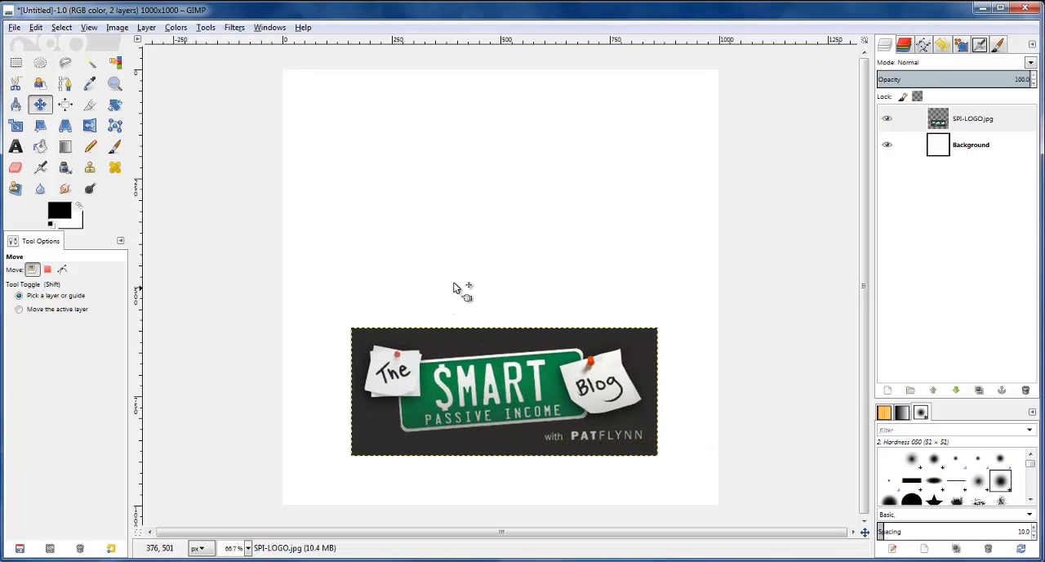
Add a new transparent layer above the logo layer
left_click(16, 63)
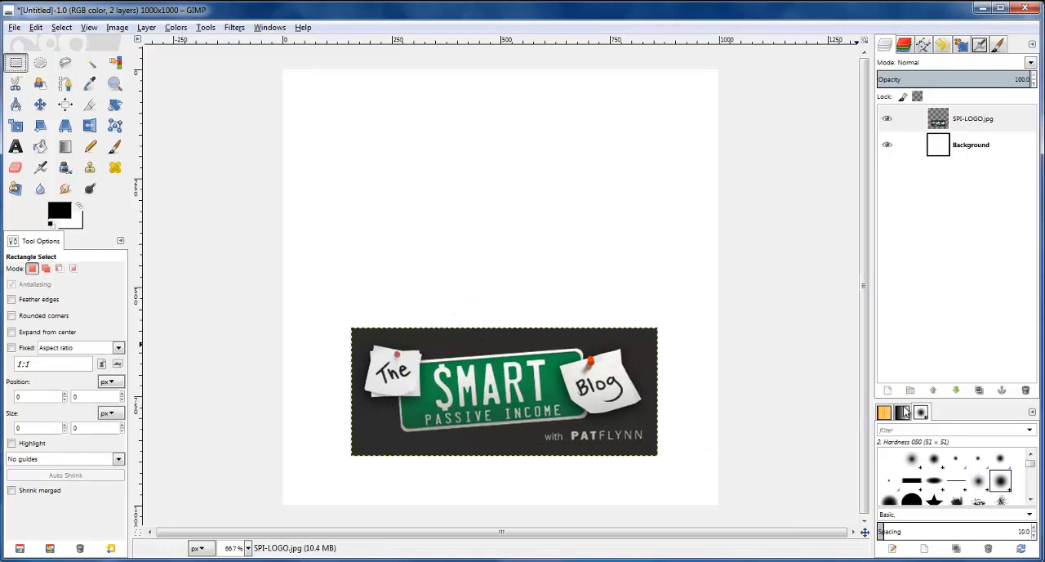
left_click(890, 391)
left_click(215, 310)
left_click(950, 122)
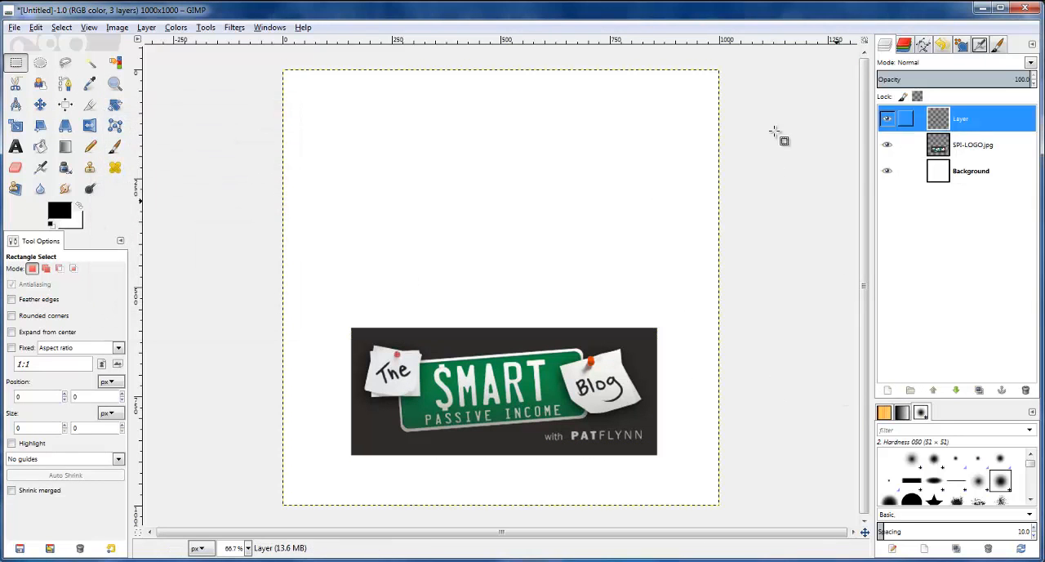
Draw a rectangular selection about 540 × 190 px on the new layer, centered above the logo
left_click(17, 63)
left_click_drag(371, 130, 606, 210)
left_click_drag(470, 172, 475, 205)
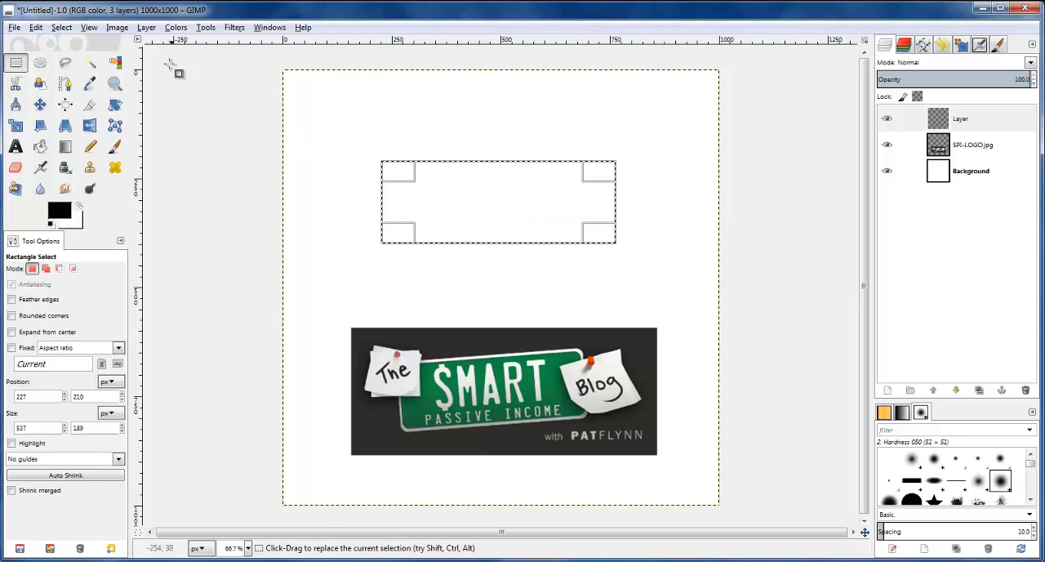
Round the corners of the rectangular selection with a 20% radius
left_click(63, 28)
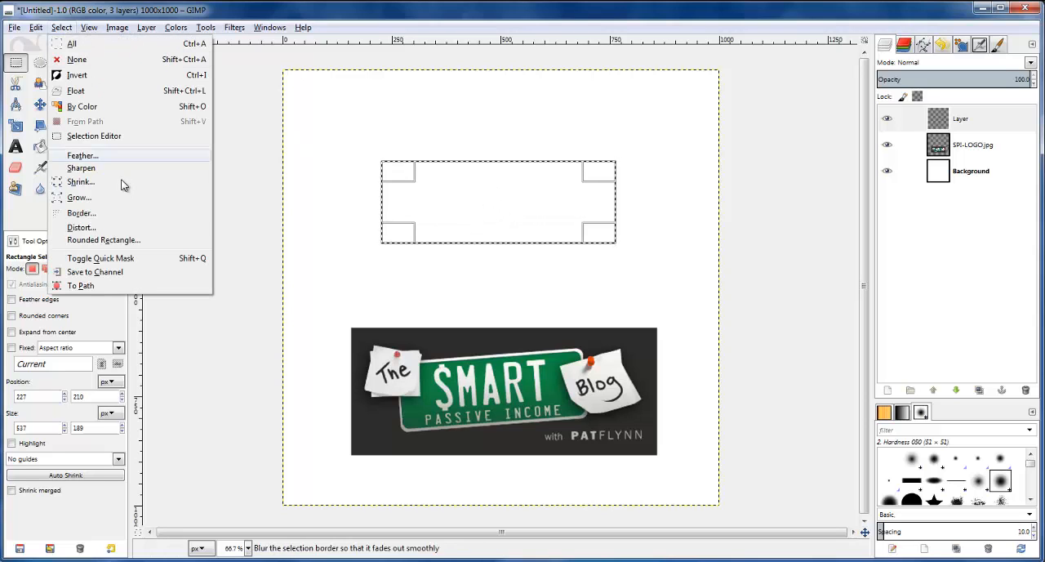
left_click(100, 240)
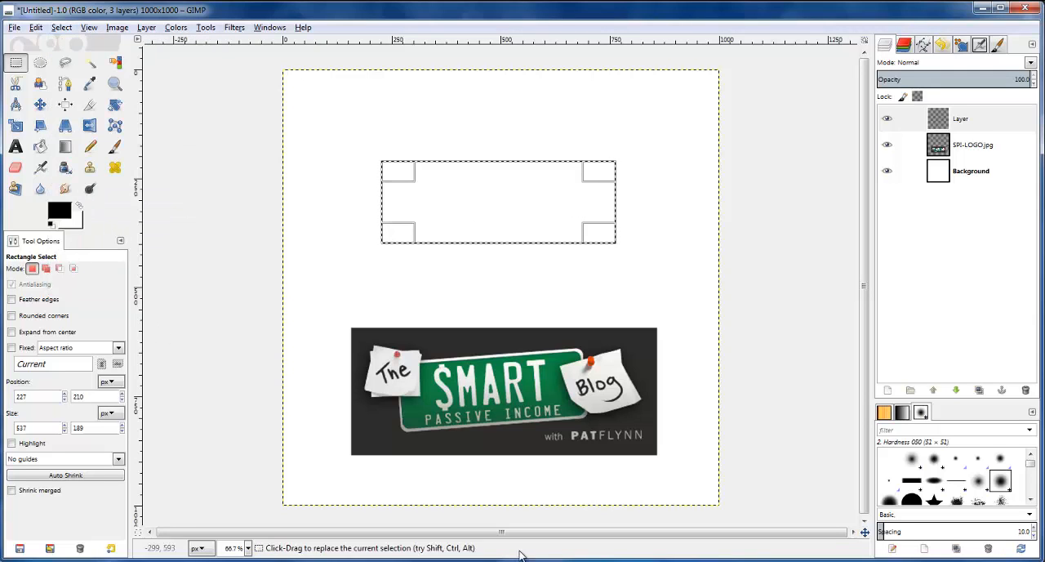
left_click_drag(488, 248, 153, 219)
double_click(292, 240)
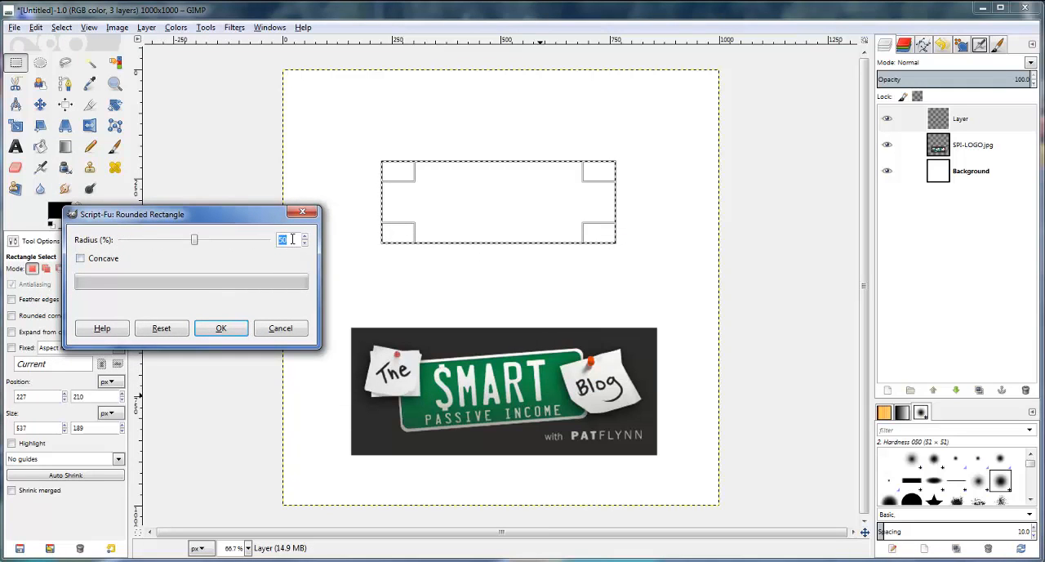
type("20")
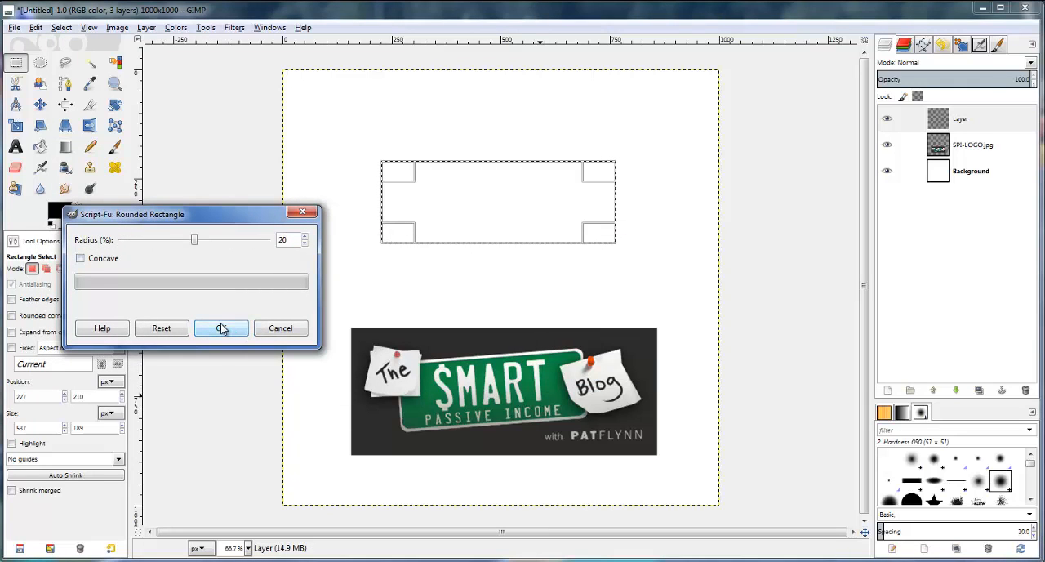
left_click(221, 327)
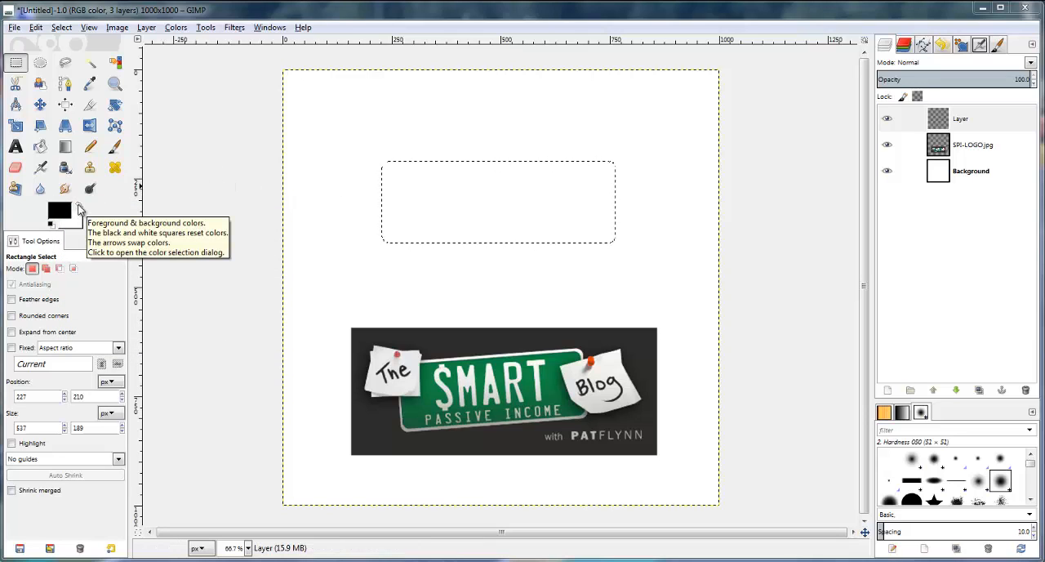
Sample the green of the logo's license plate and fill the rounded selection with it on the empty layer
left_click(90, 83)
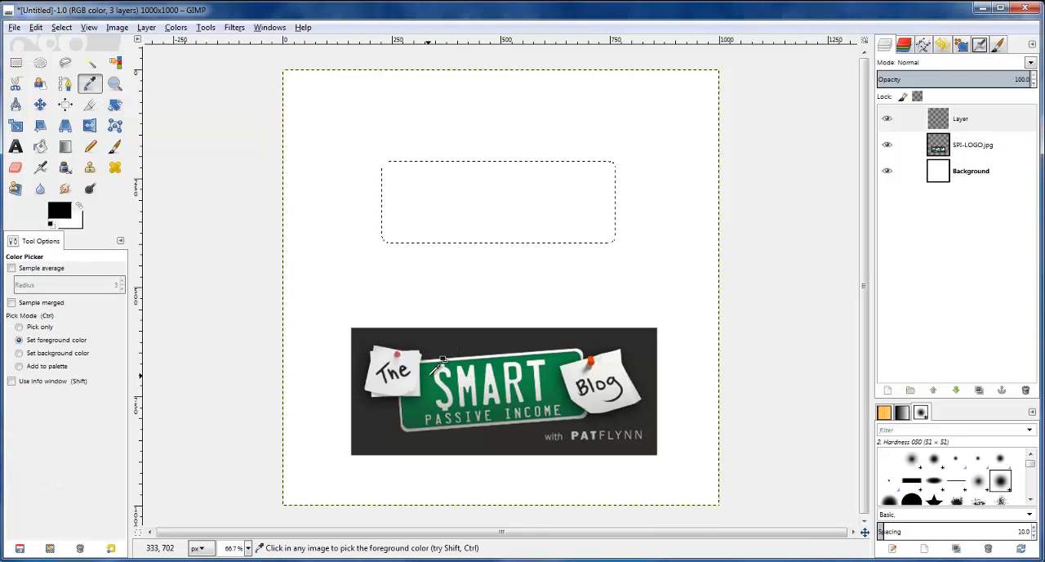
left_click(993, 146)
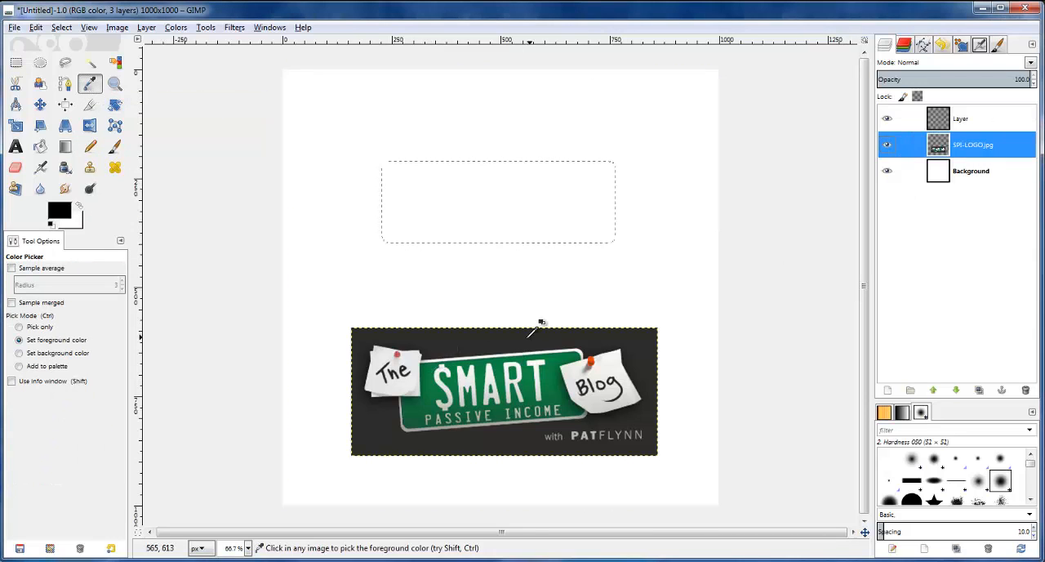
left_click(436, 370)
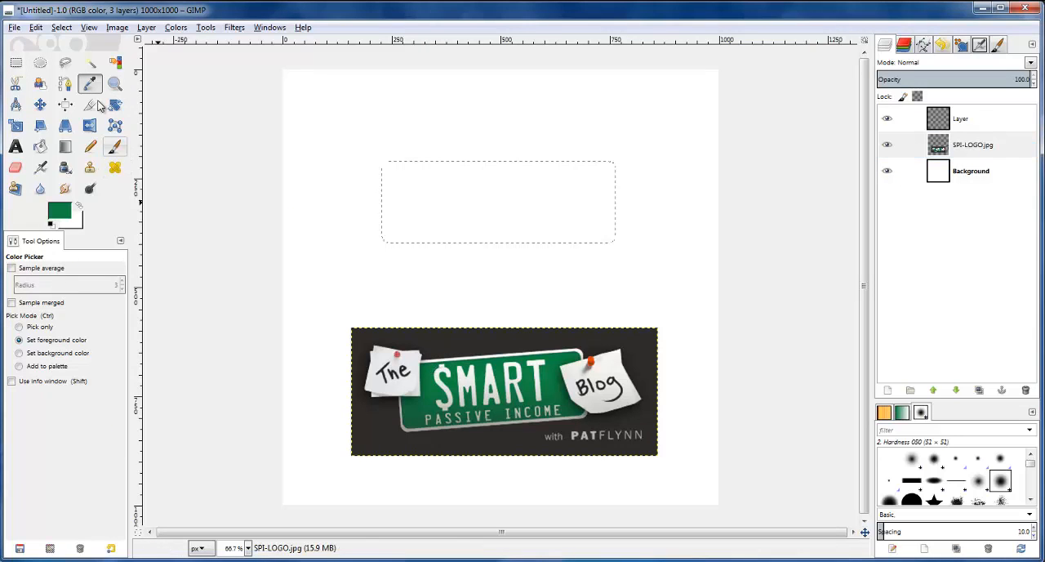
left_click(902, 118)
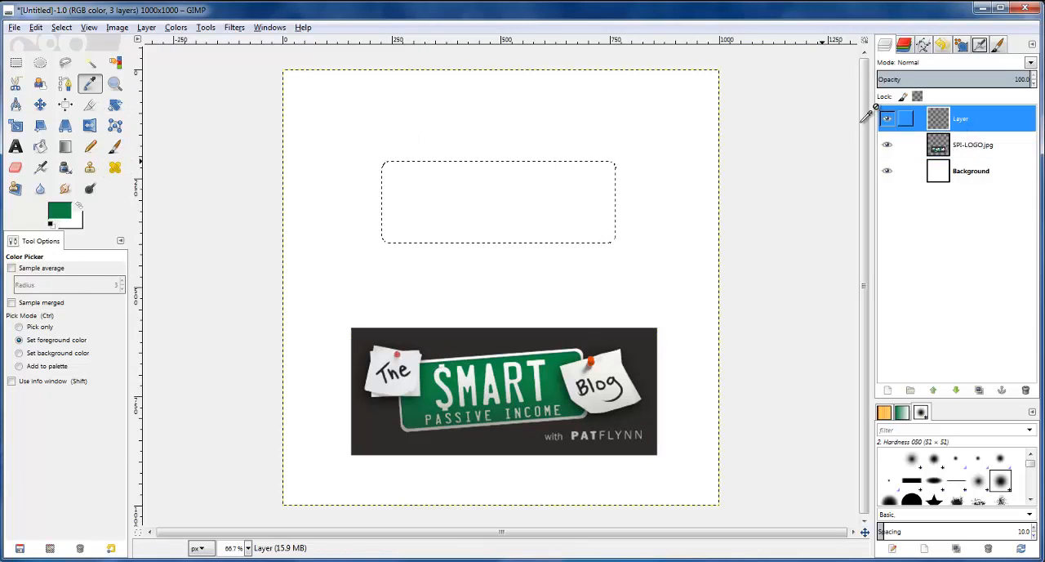
left_click(40, 147)
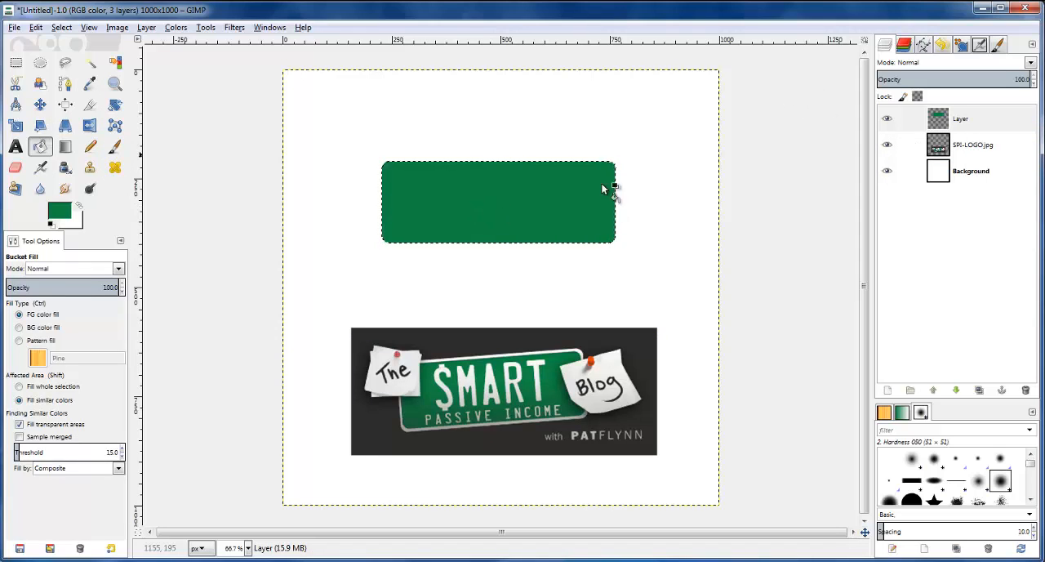
Grow the selection slightly beyond the edges of the green rounded rectangle
left_click(61, 27)
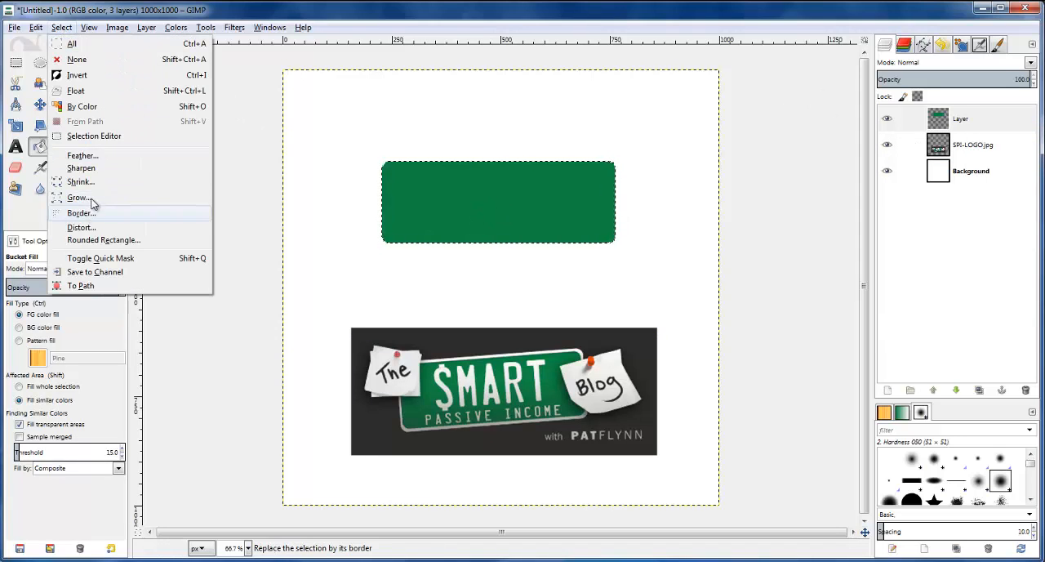
left_click(70, 196)
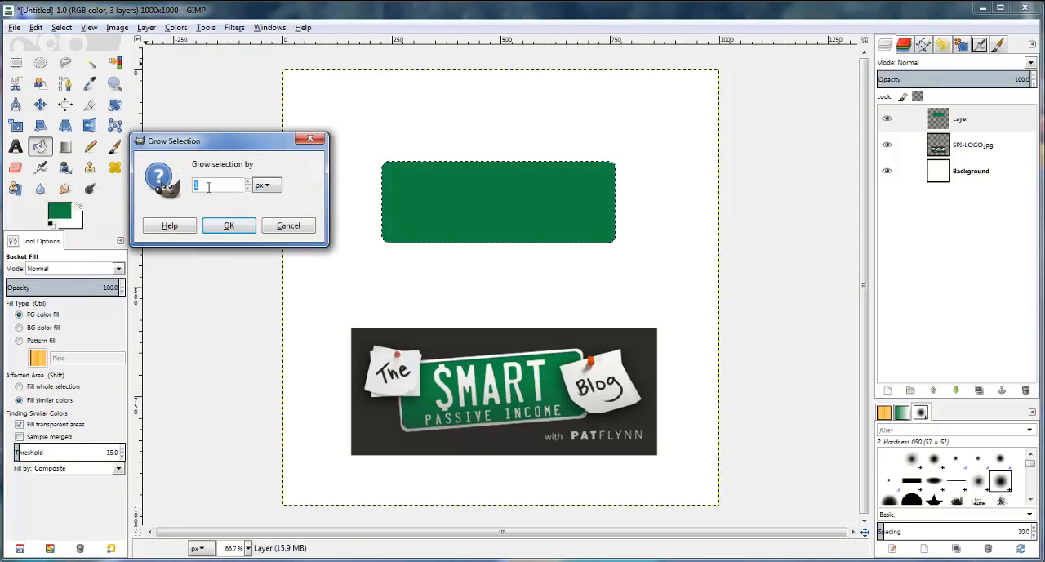
left_click(228, 224)
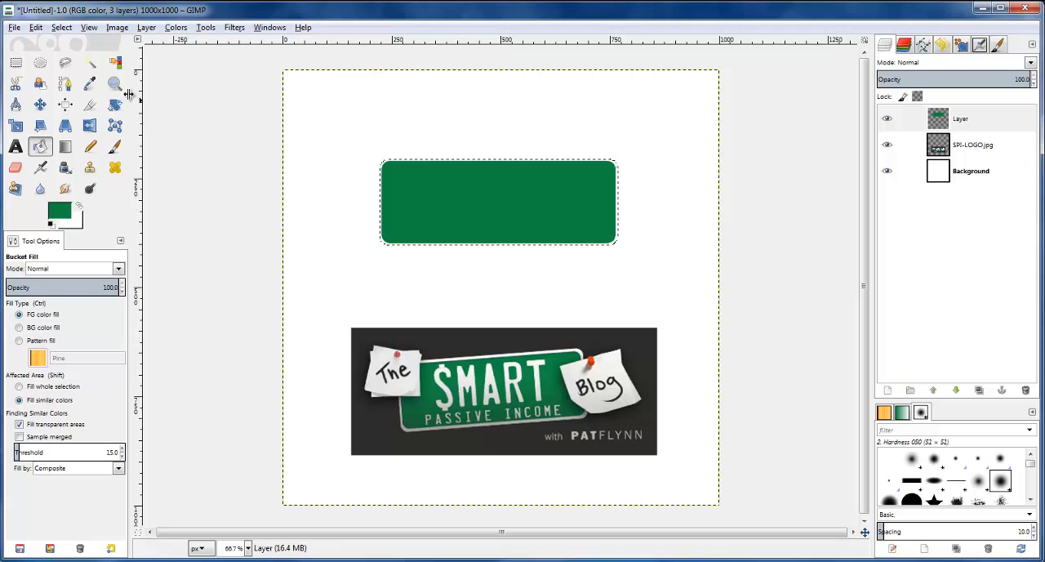
Try growing the selection by a further 3 px and undo that enlargement
left_click(61, 27)
left_click(79, 198)
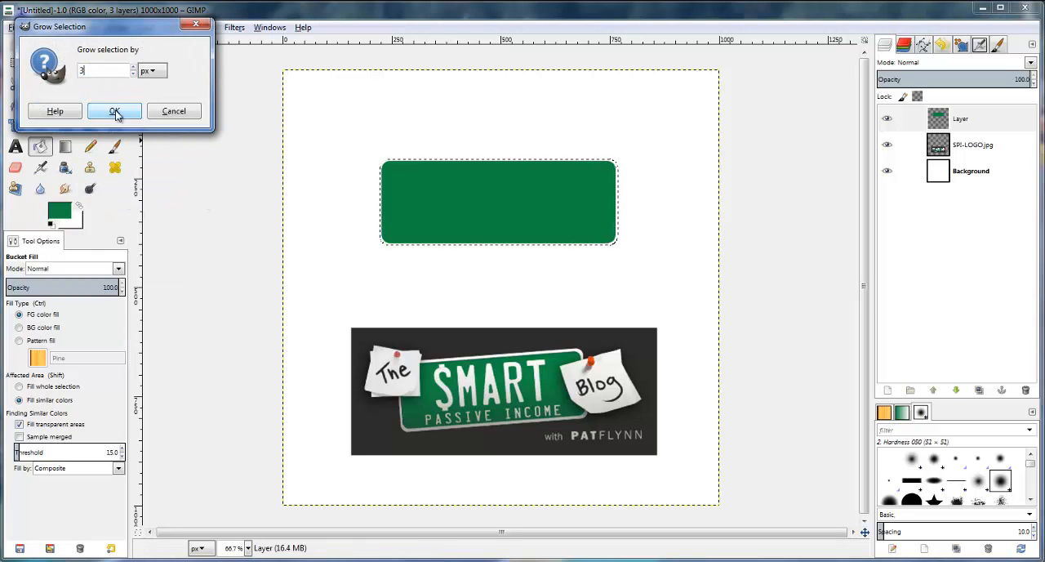
left_click(116, 114)
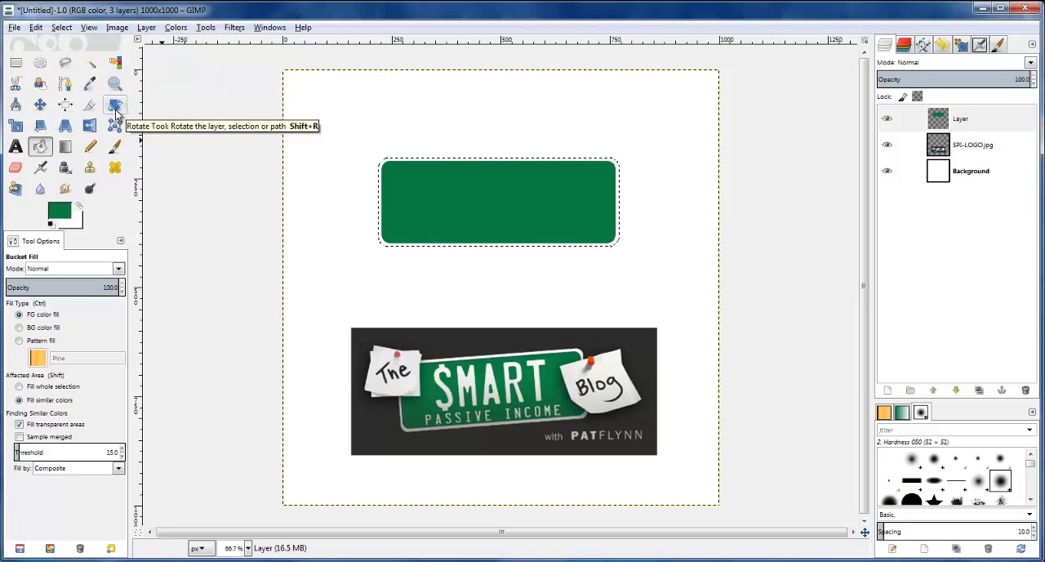
key("ctrl+z")
Grow the selection around the green rectangle again by a small amount to widen the border
left_click(63, 30)
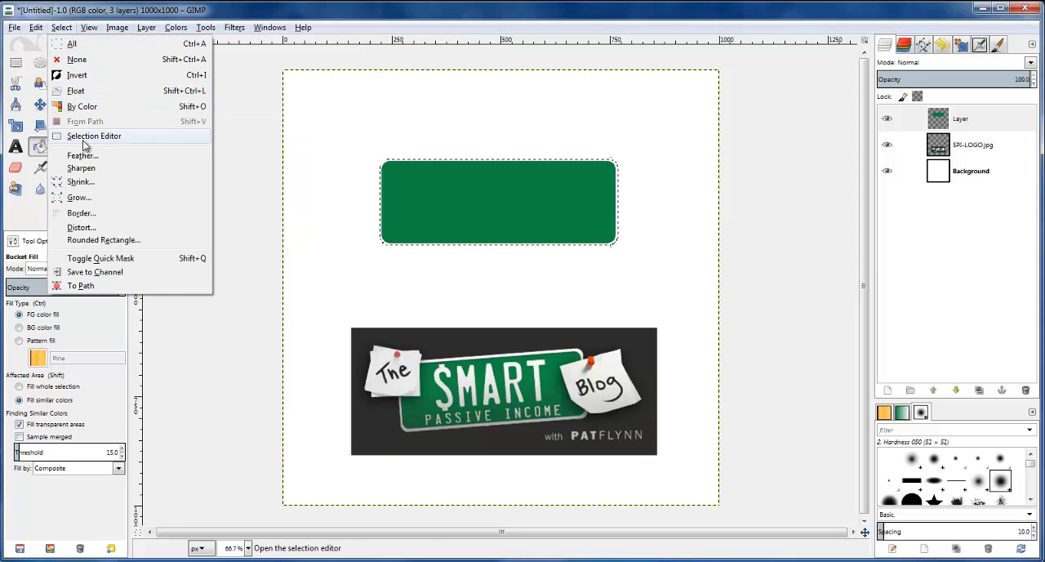
left_click(93, 200)
left_click(117, 115)
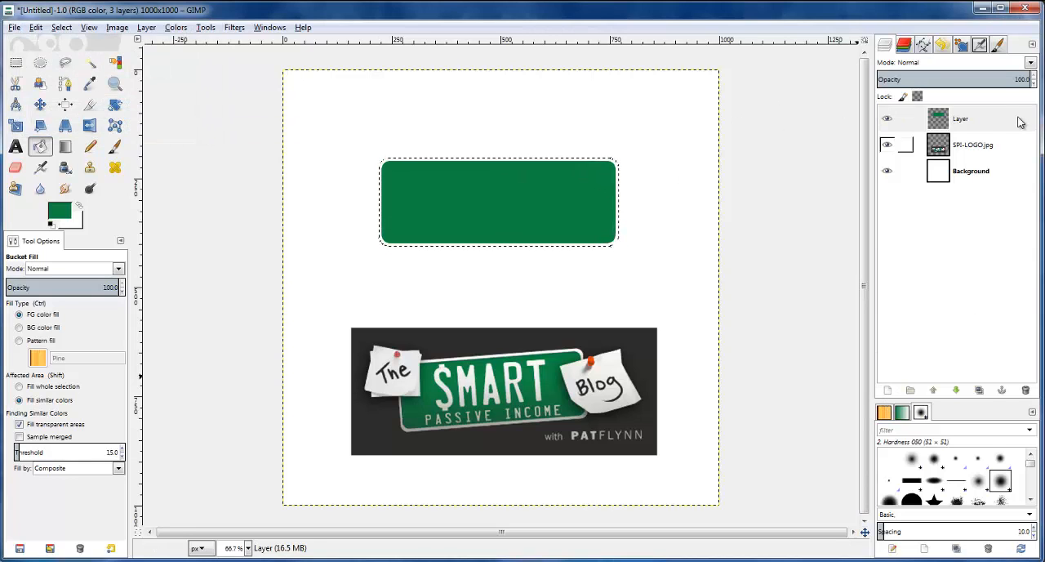
Add a transparent 1000 × 1000 px layer between the green rectangle and the logo layer
left_click(898, 146)
left_click(888, 391)
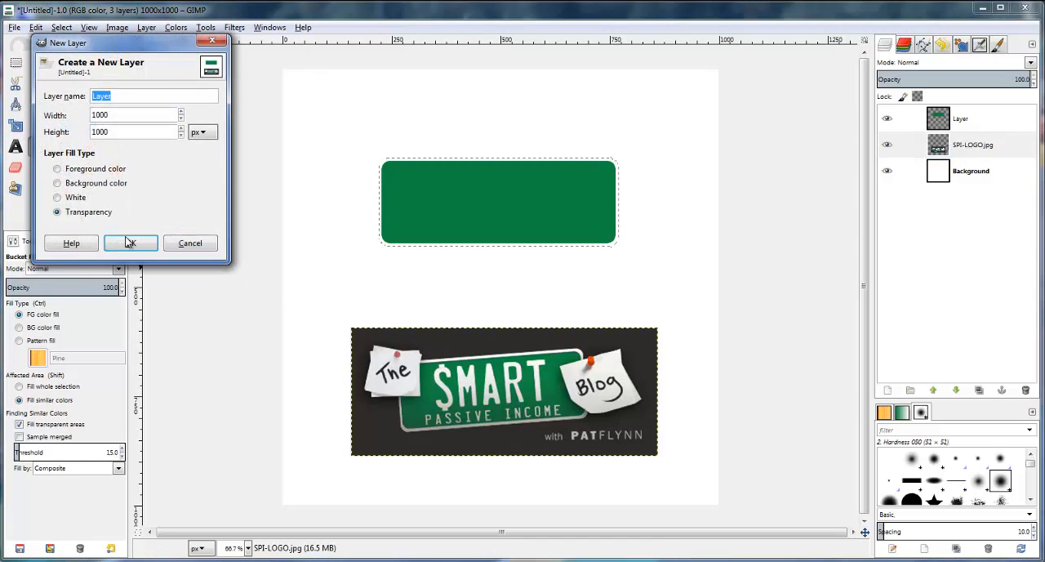
left_click(136, 243)
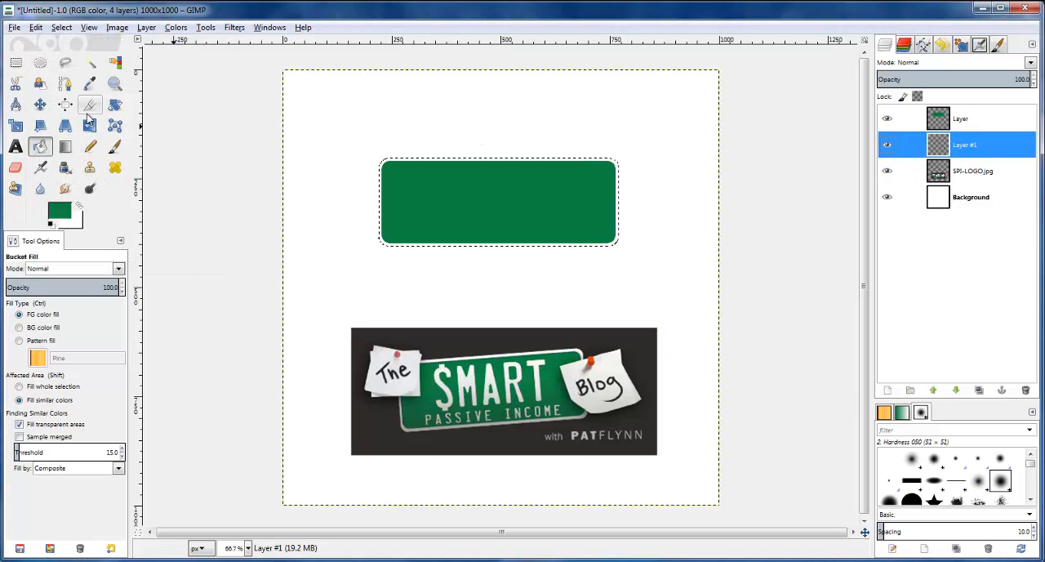
Fill the enlarged selection with white on the new layer, and check the border by temporarily hiding the Background layer
left_click(80, 206)
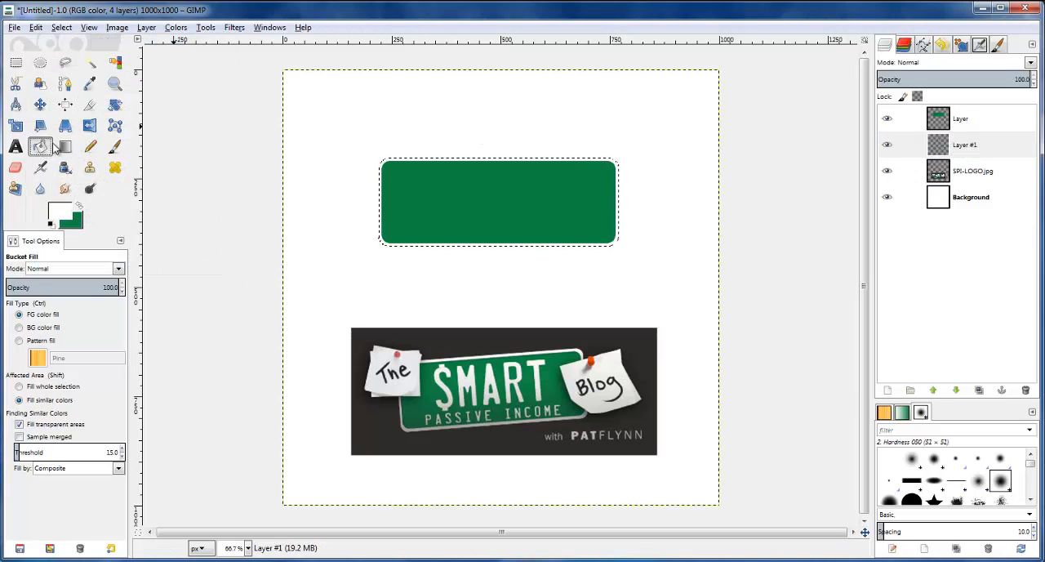
left_click(414, 219)
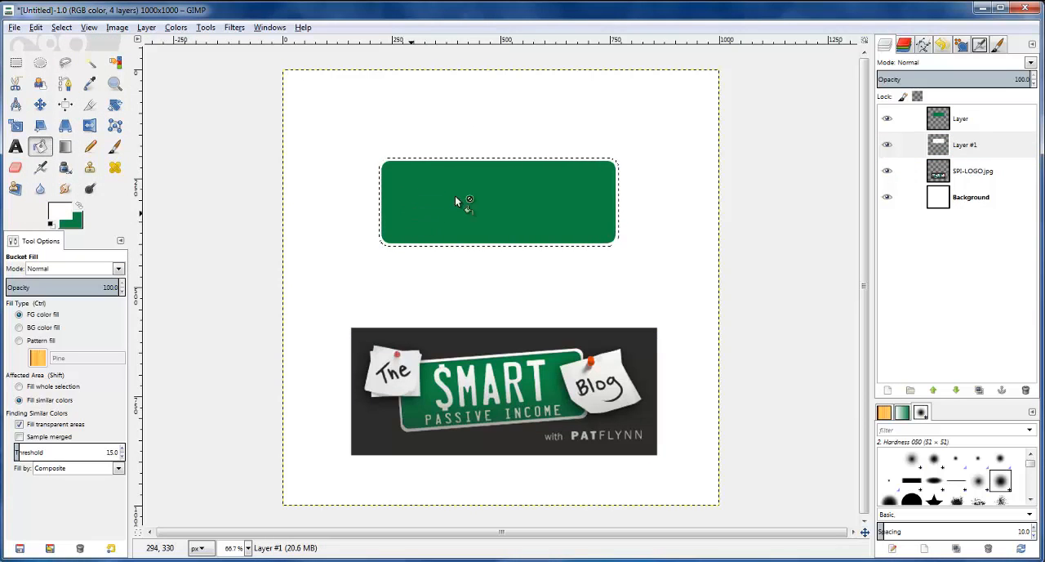
left_click(889, 198)
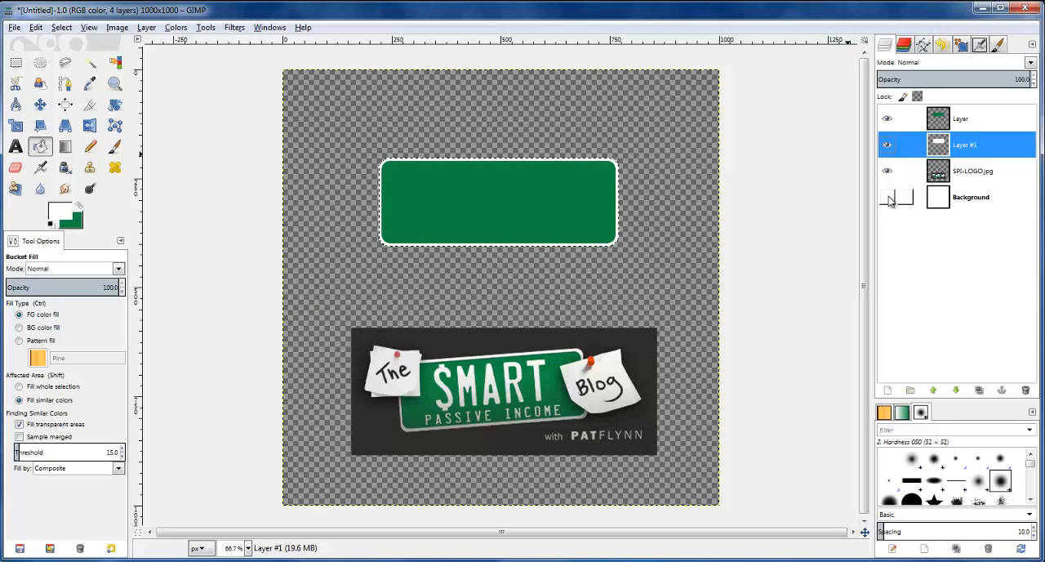
left_click(889, 198)
Add another transparent layer directly above the logo layer, beneath the white rounded rectangle
left_click(903, 170)
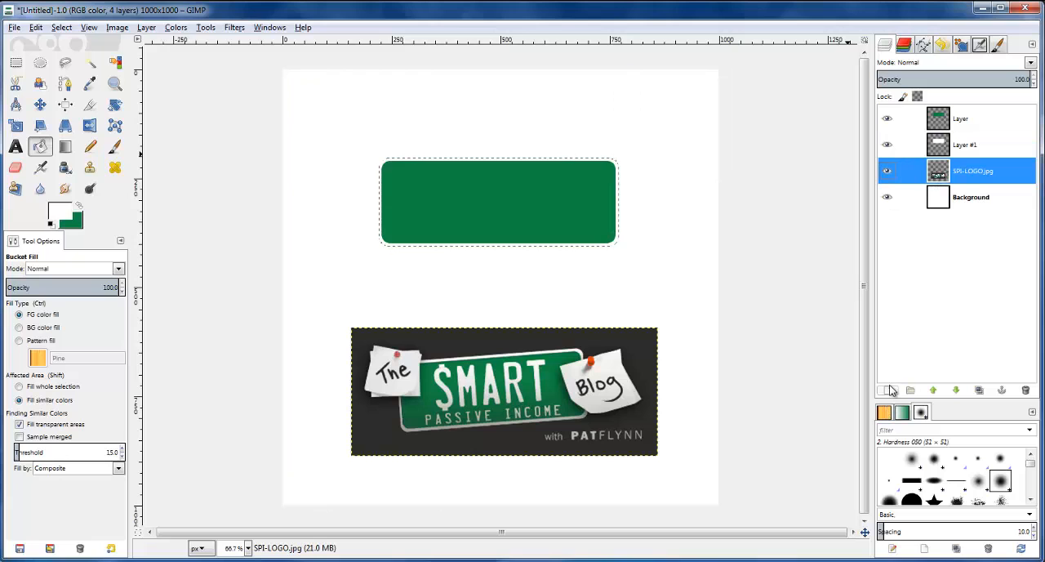
key("ctrl+shift+n")
left_click(151, 259)
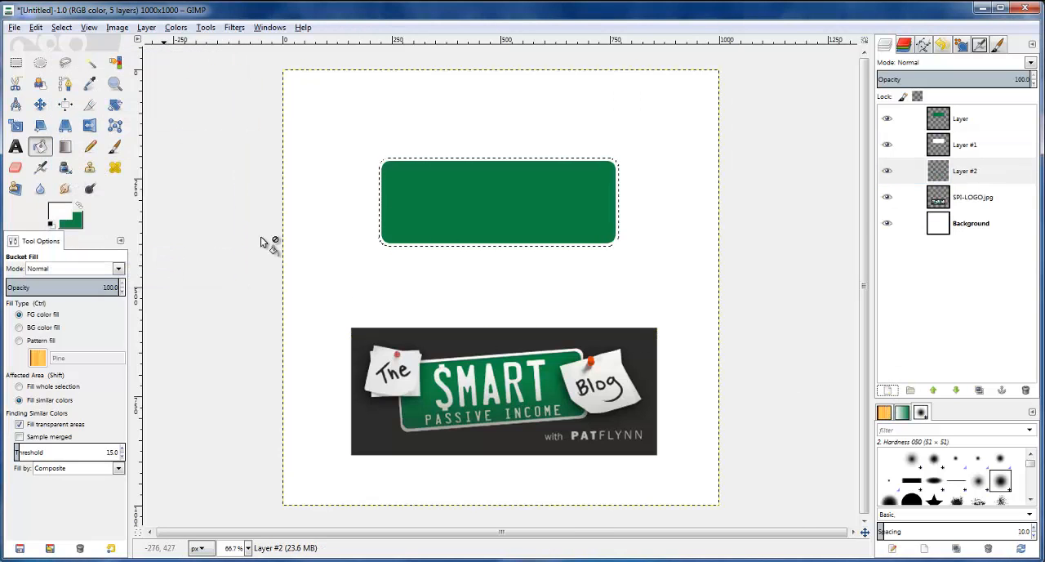
Select a full-width horizontal band about 374 px tall around the green rectangle
left_click(15, 62)
left_click_drag(255, 129, 778, 300)
left_click_drag(610, 297, 605, 281)
key("Return")
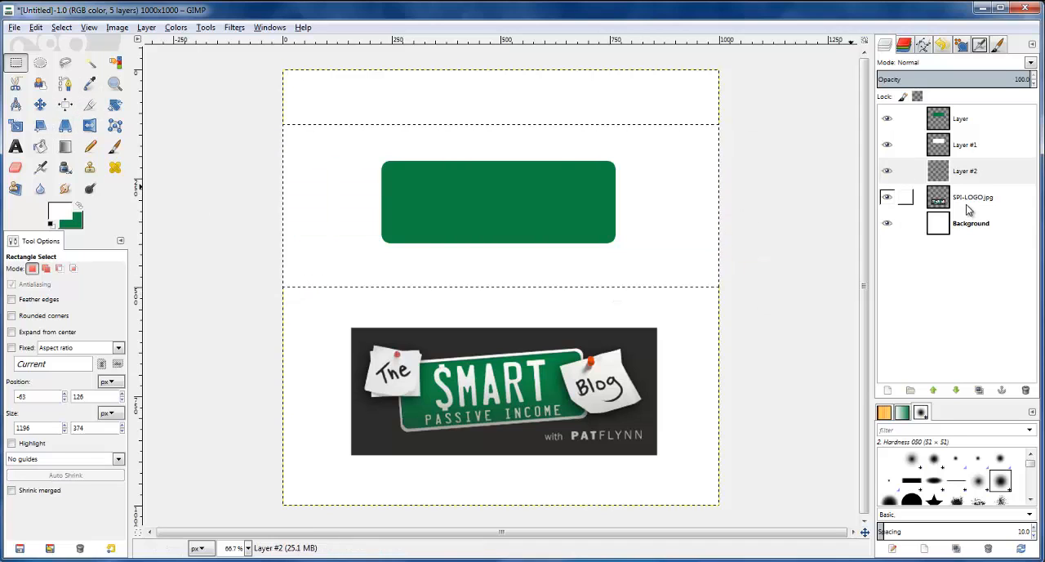
Fill the selected band on the empty layer with the dark gray sampled from the logo's background, and clear the selection
left_click(892, 196)
left_click(90, 83)
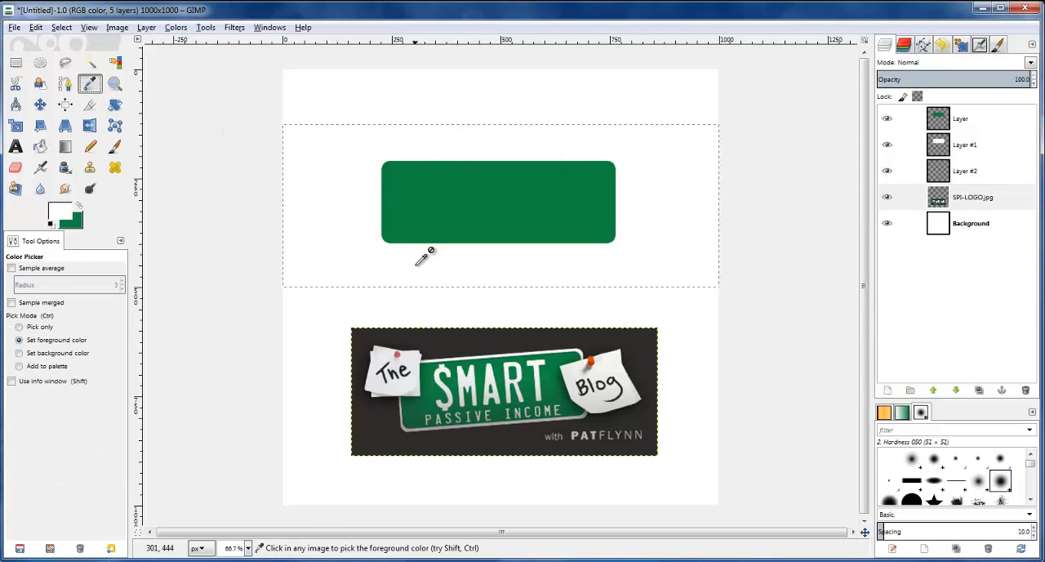
left_click(417, 340)
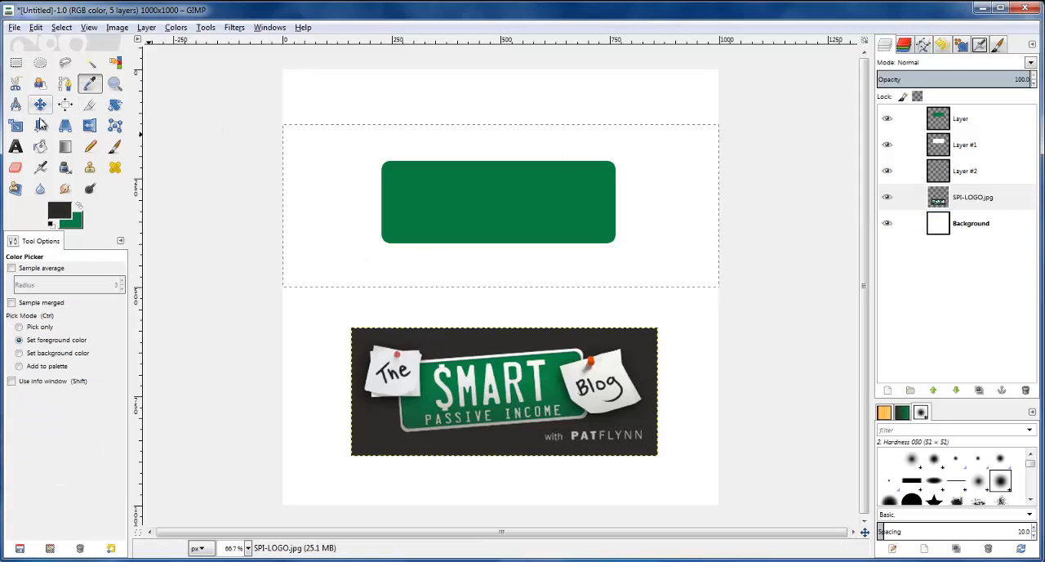
left_click(40, 145)
left_click(950, 173)
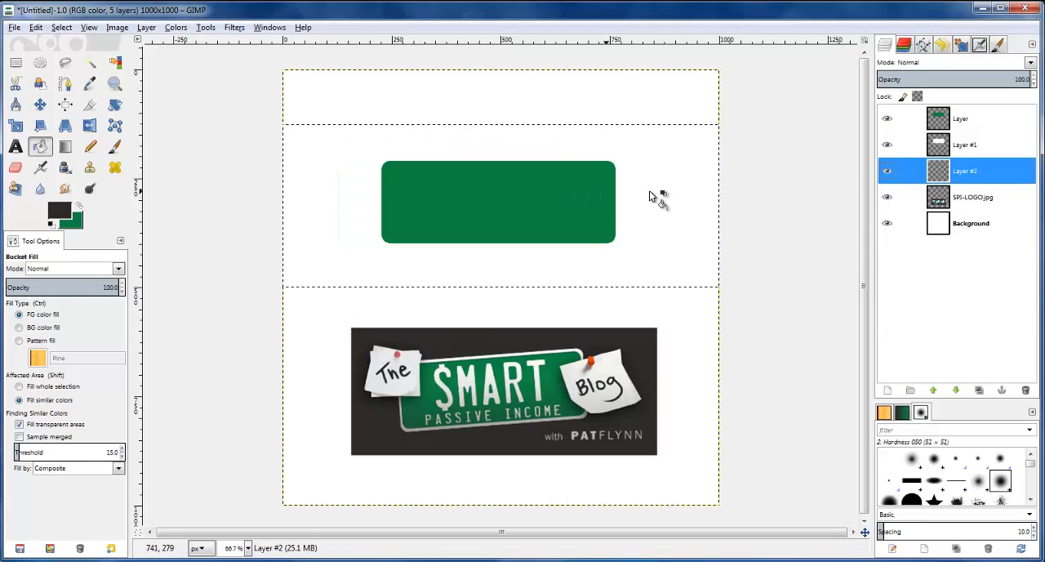
left_click(657, 196)
key("r")
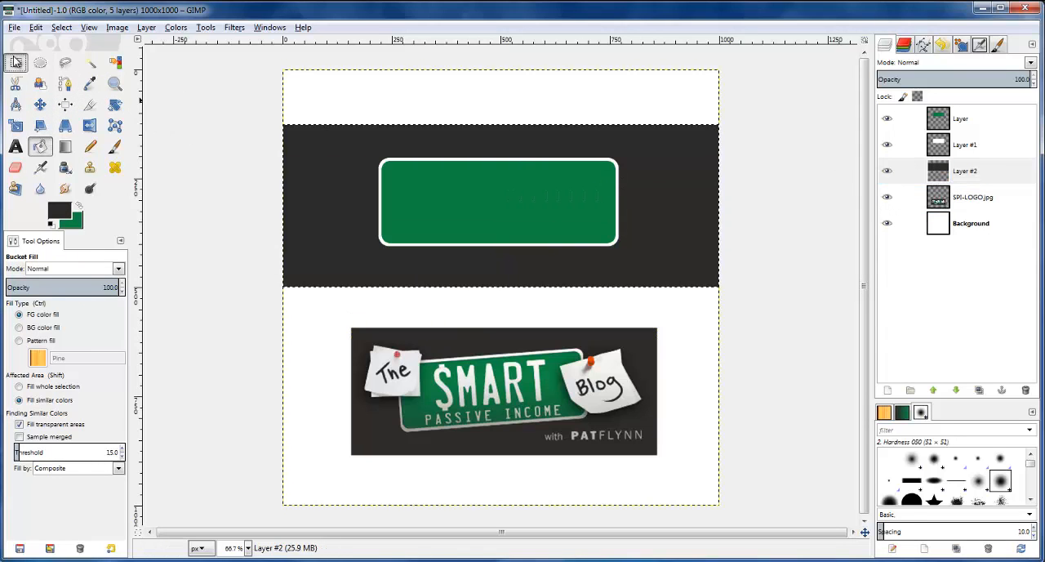
left_click(191, 68)
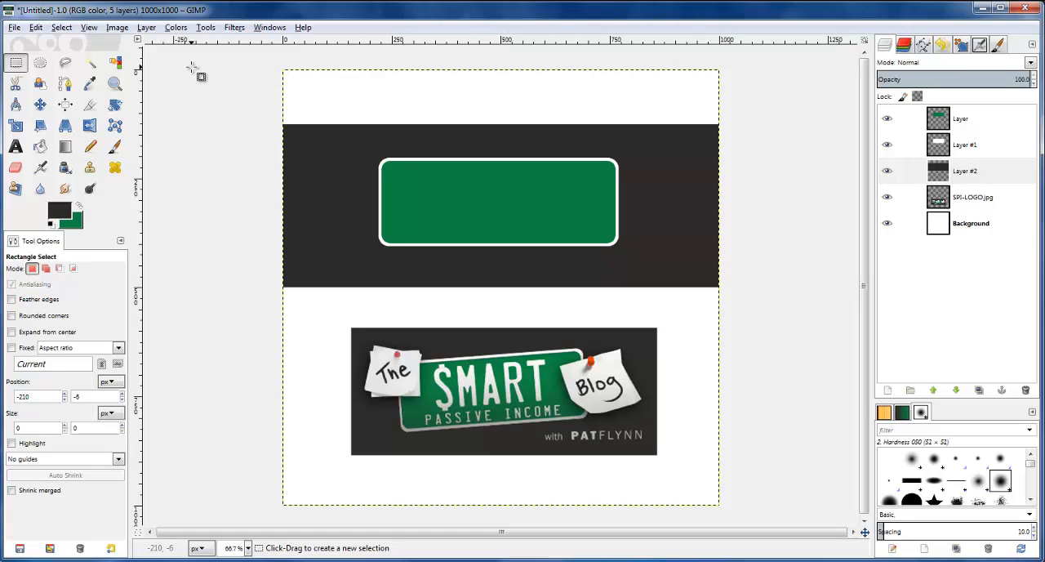
Add the text "SMART" in white Verdana over the green rectangle
left_click(16, 147)
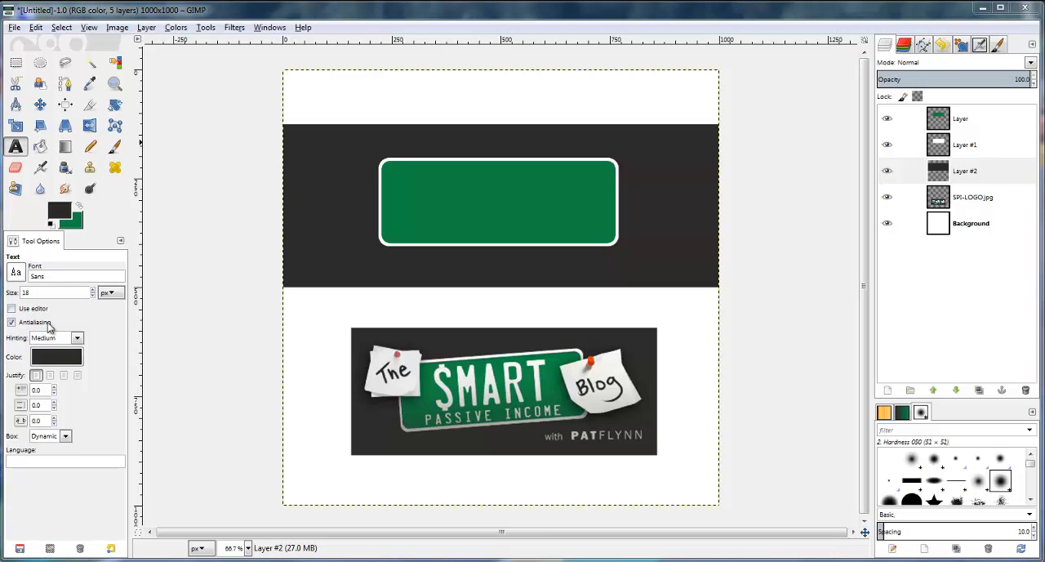
left_click(66, 278)
type("verd")
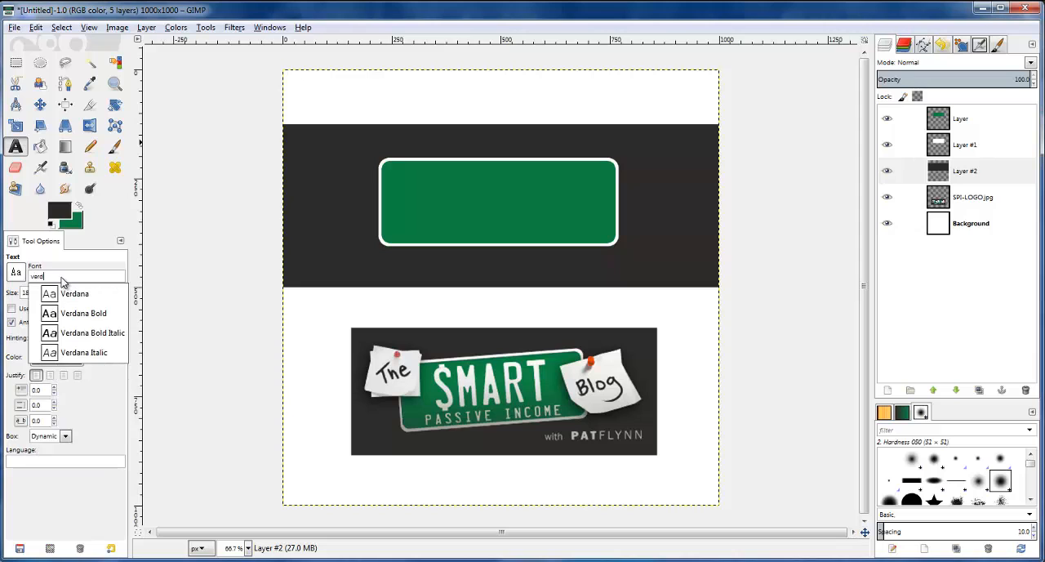
left_click(79, 299)
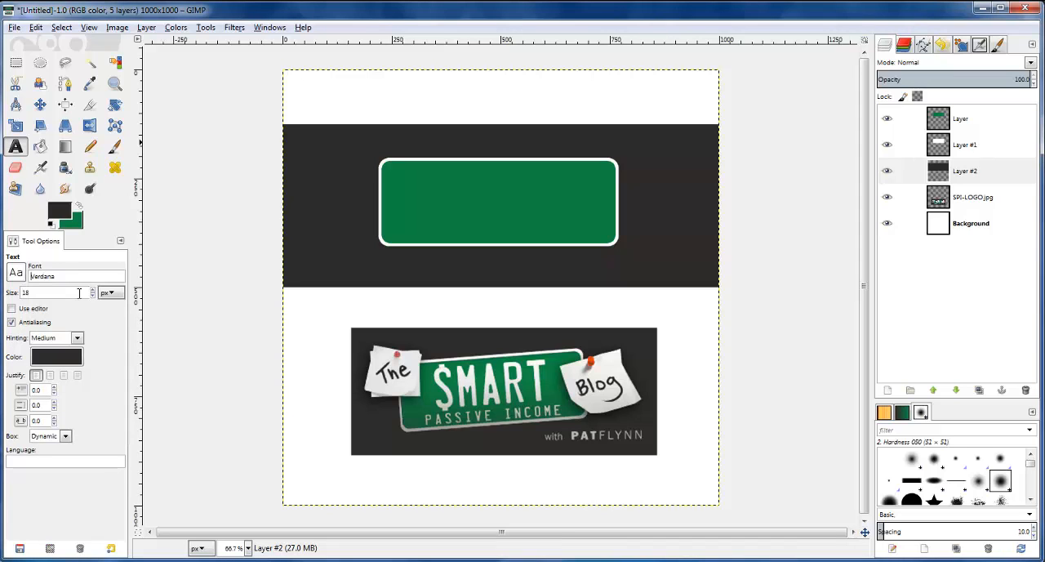
left_click(57, 214)
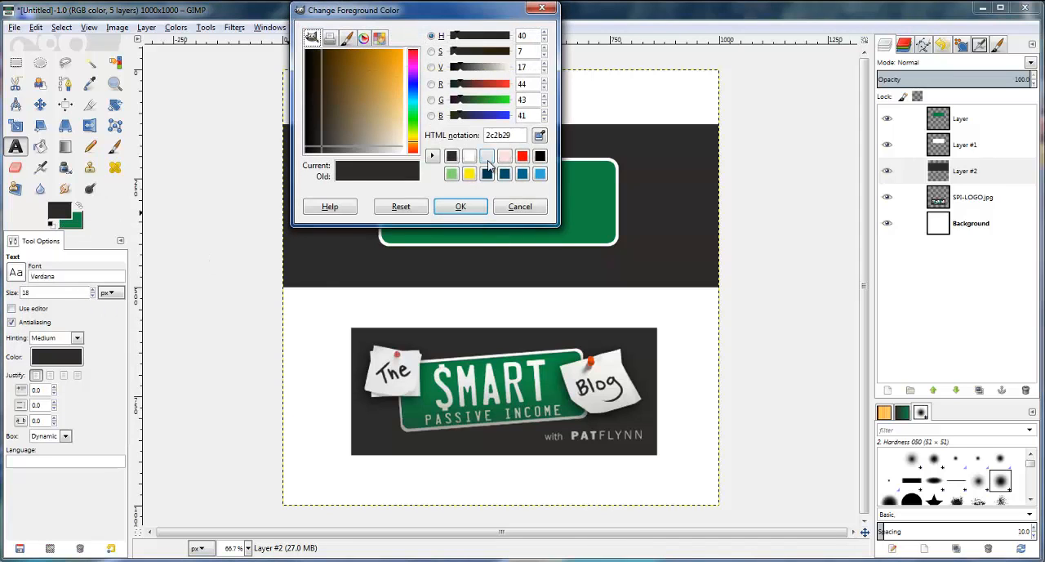
left_click(468, 158)
left_click(461, 206)
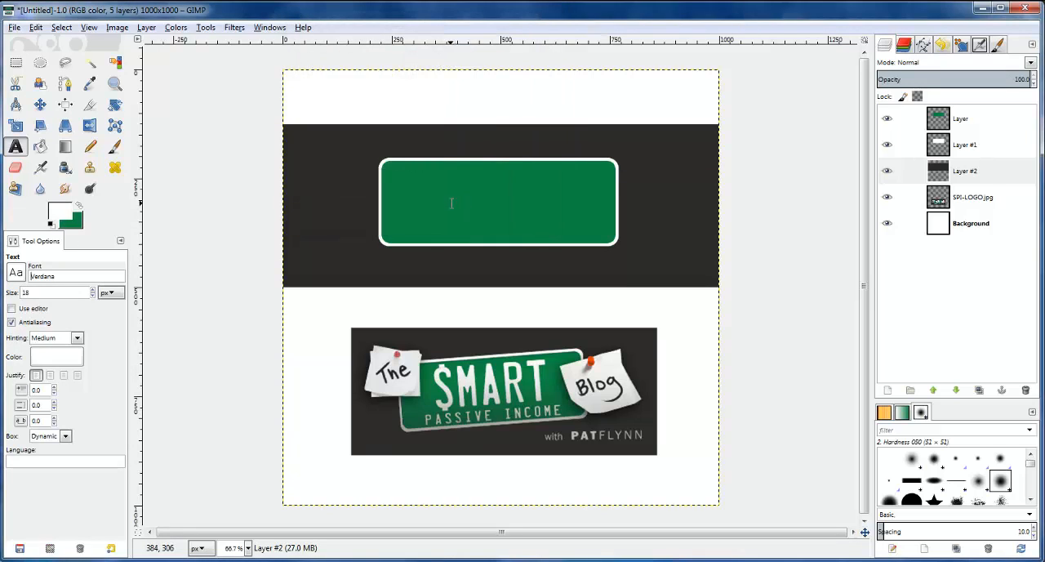
left_click(429, 199)
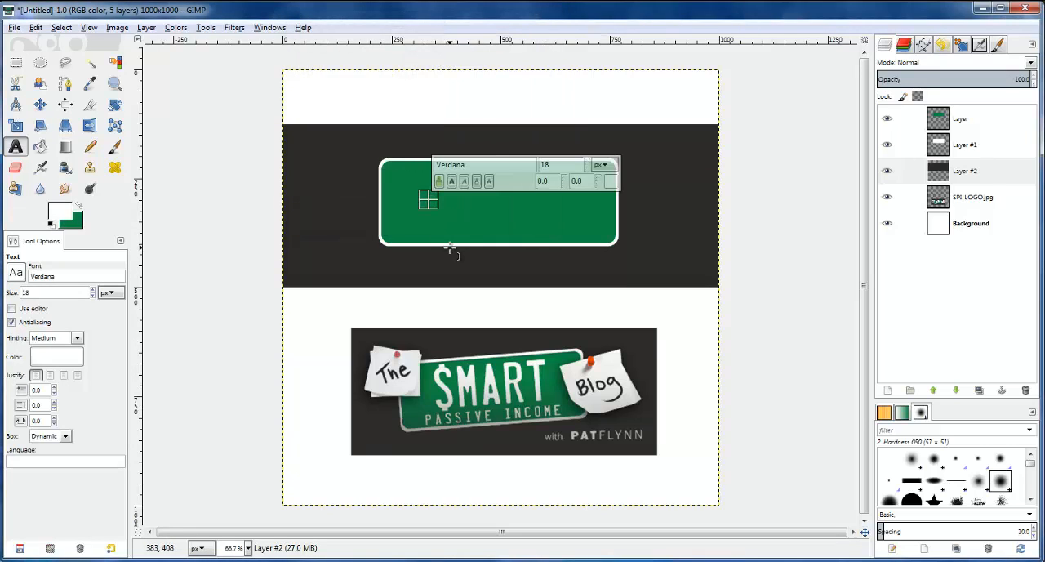
type("SMART")
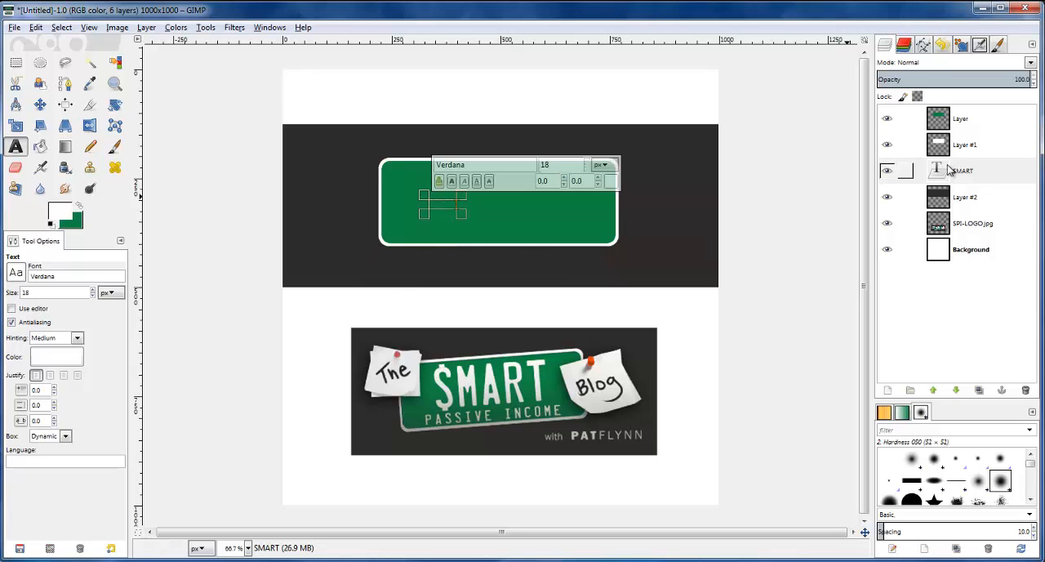
Bring the SMART text layer to the top of the layer stack, above the green rectangle
left_click(945, 174)
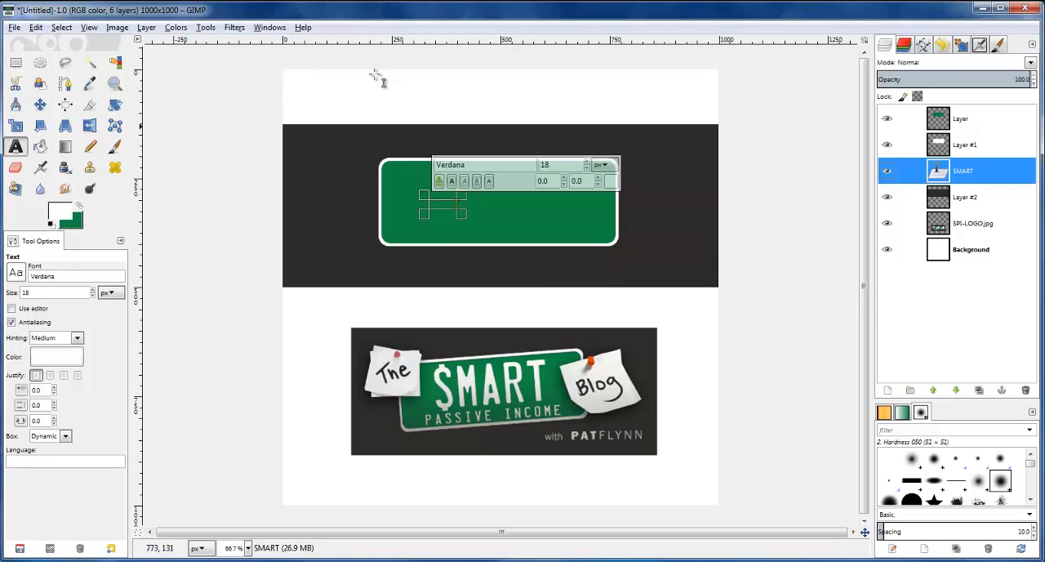
left_click(148, 28)
mouse_move(182, 199)
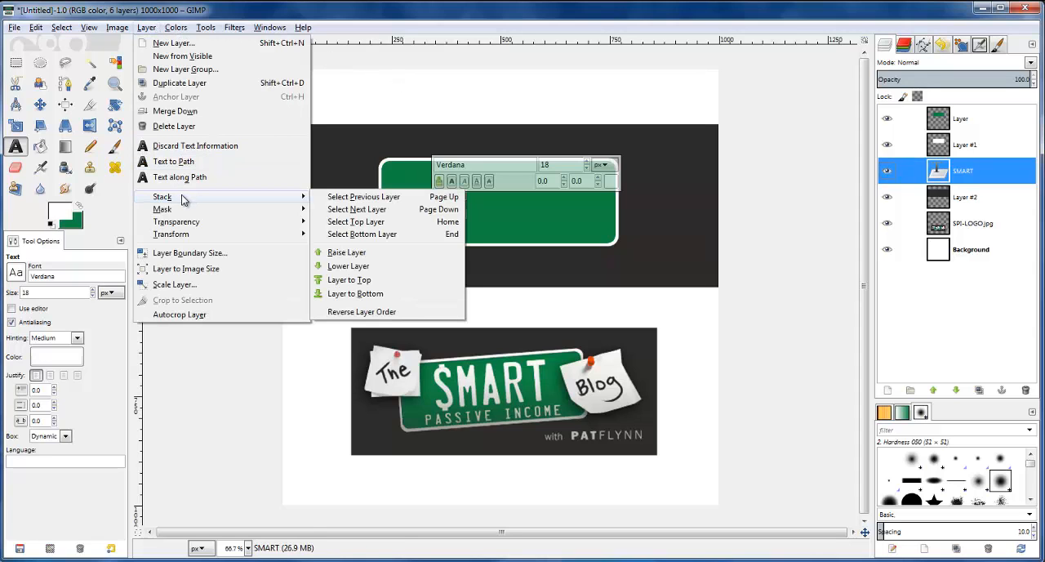
left_click(362, 254)
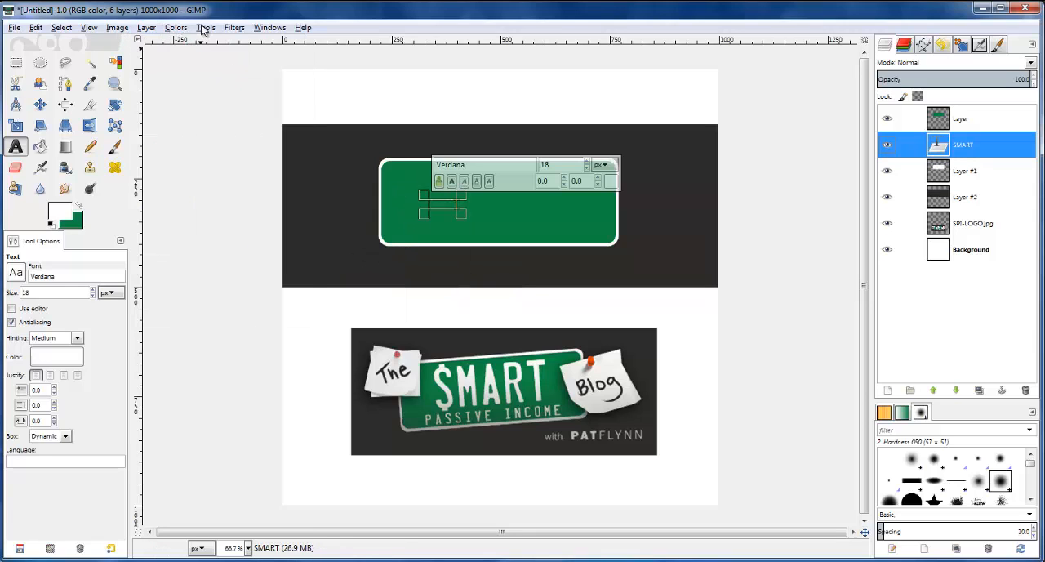
left_click(151, 28)
mouse_move(286, 197)
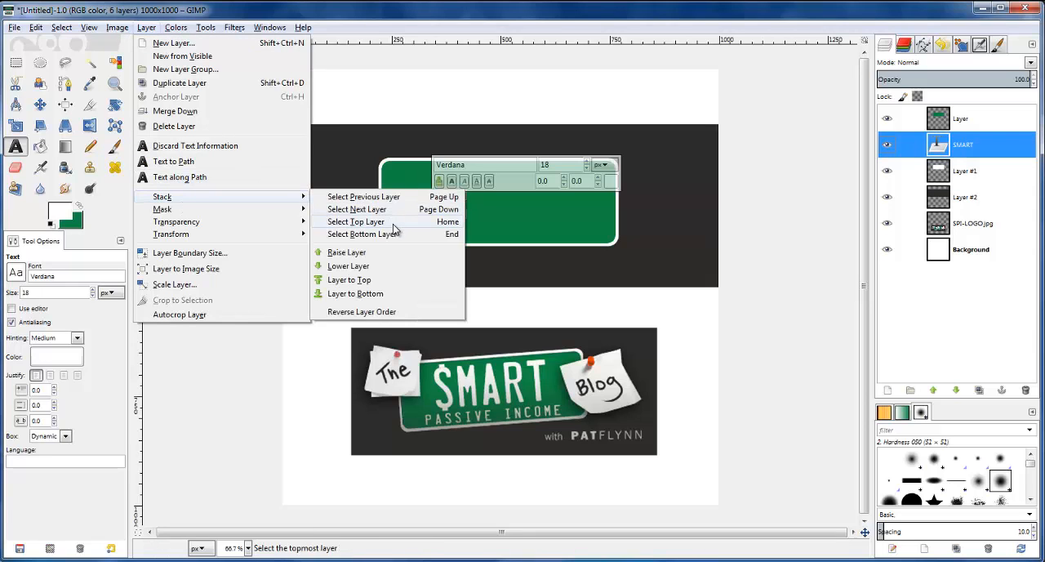
left_click(359, 279)
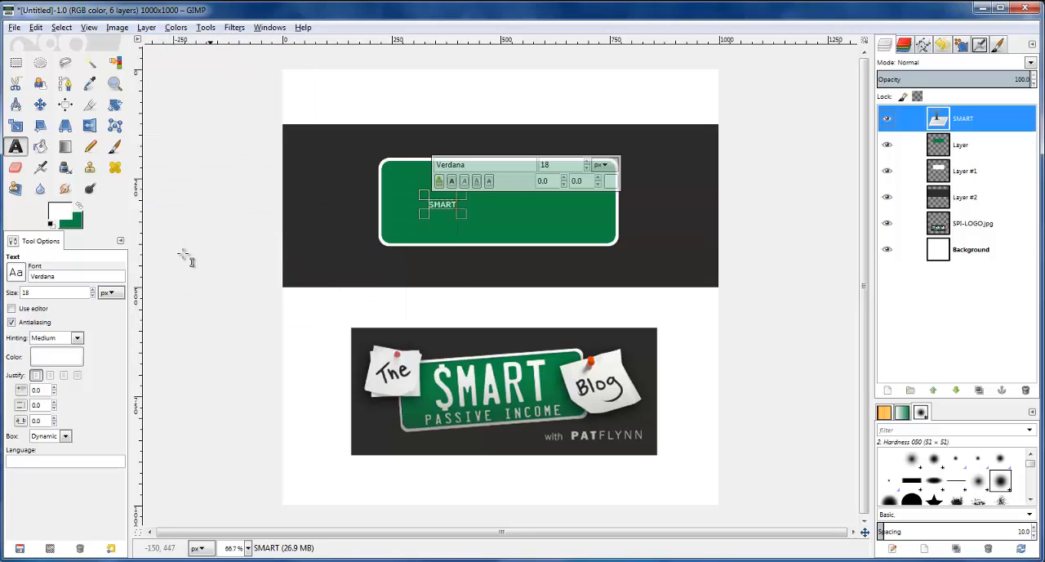
Increase the font size of the SMART text to 100 px
left_click(94, 290)
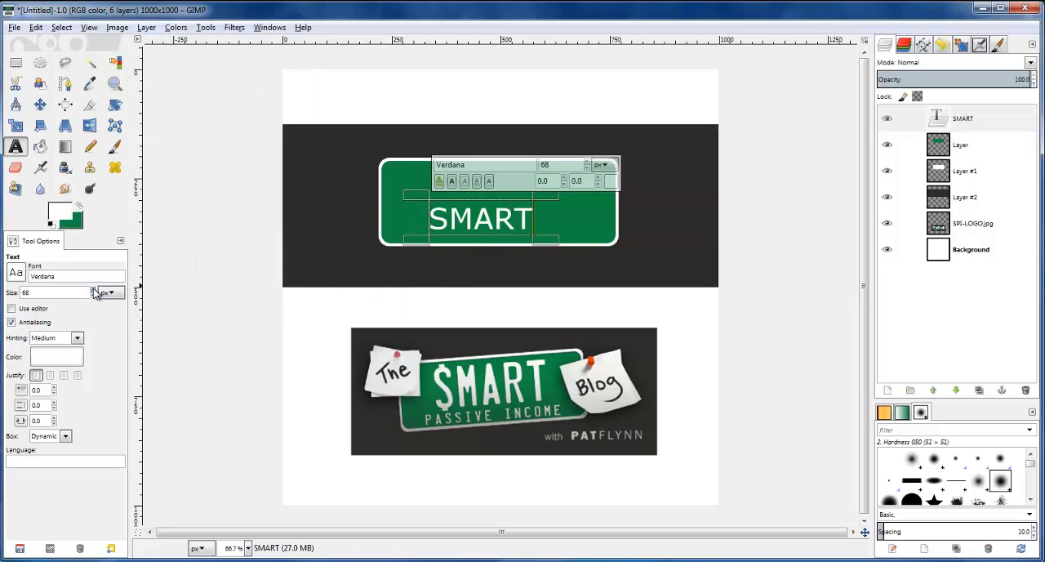
left_click(94, 290)
left_click_drag(94, 292, 94, 291)
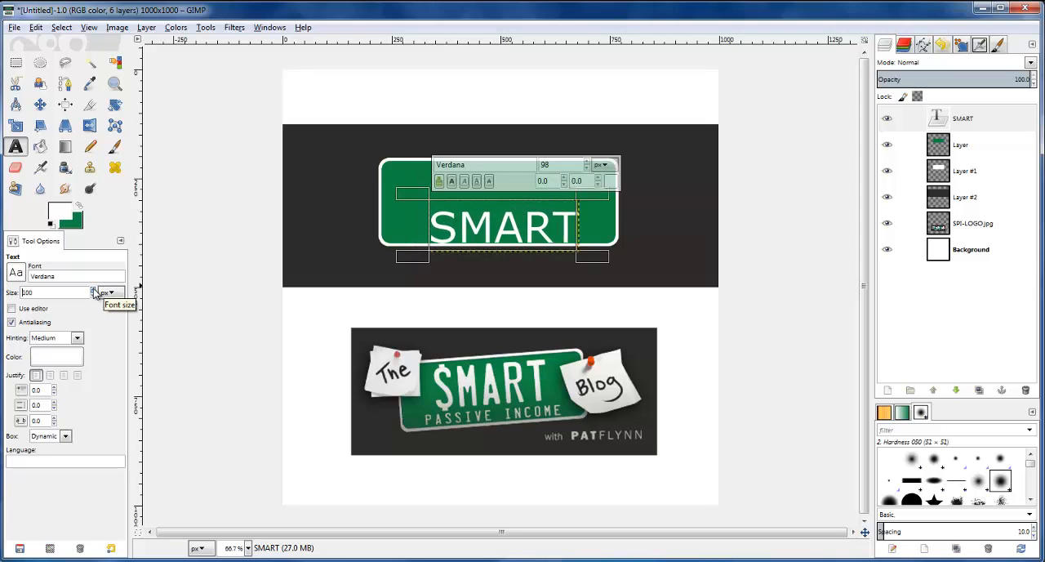
Move the SMART text up so it sits centered inside the green rectangle, undoing the first misplaced move
left_click(40, 105)
left_click_drag(487, 222, 485, 296)
key("ctrl+z")
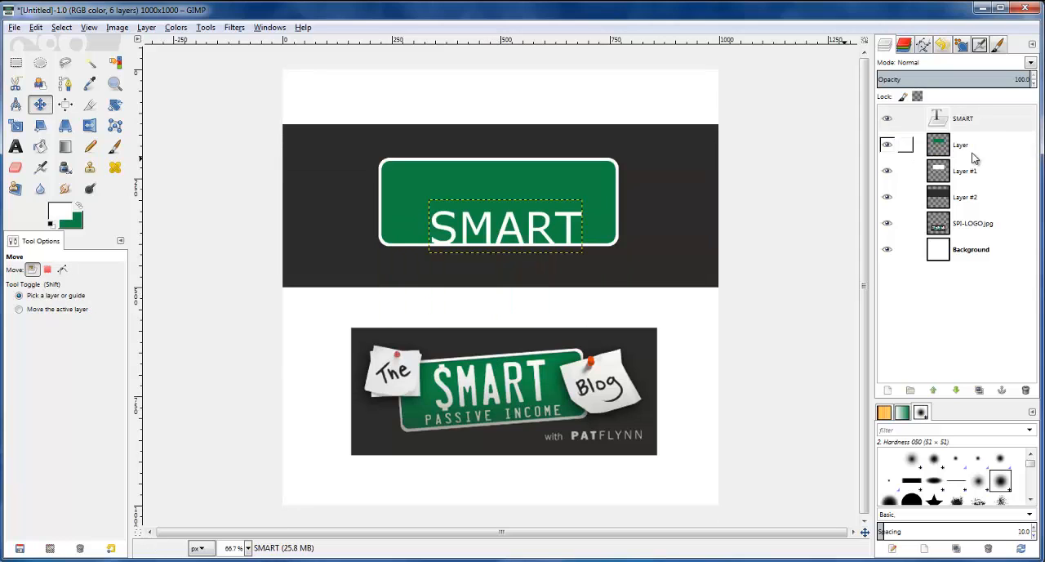
left_click(971, 121)
left_click_drag(491, 233, 485, 203)
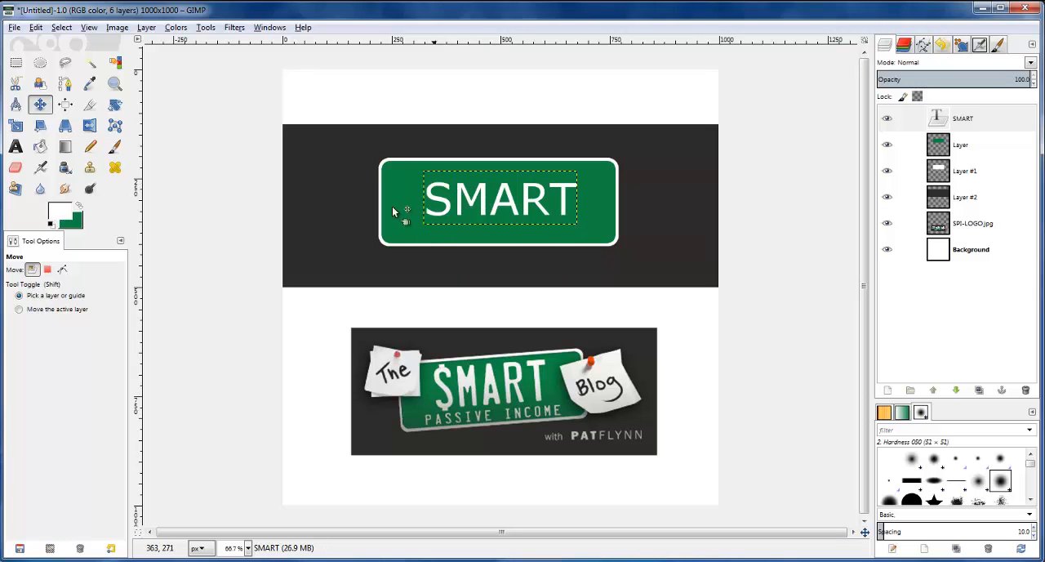
left_click(15, 146)
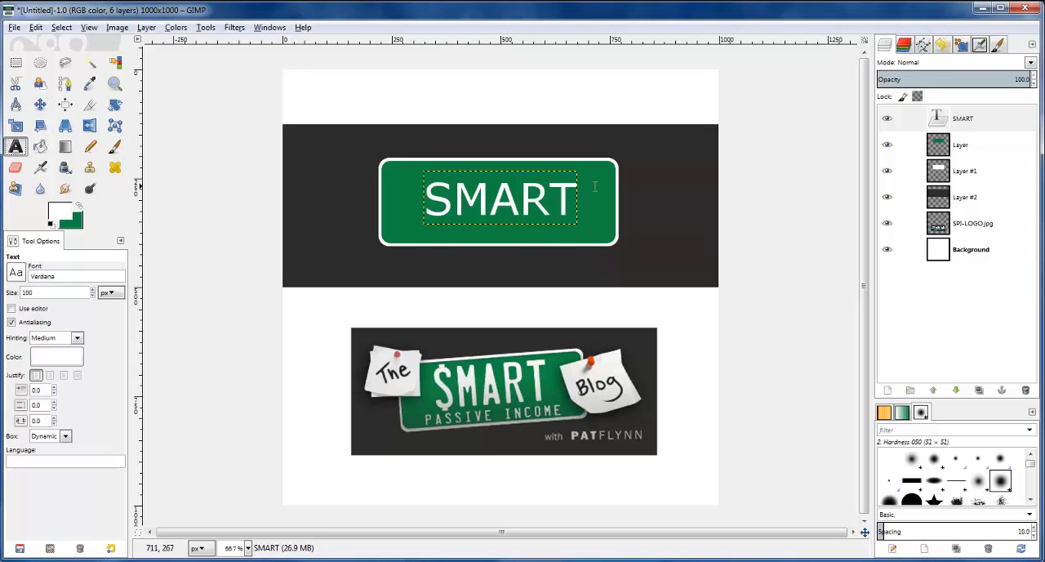
double_click(482, 210)
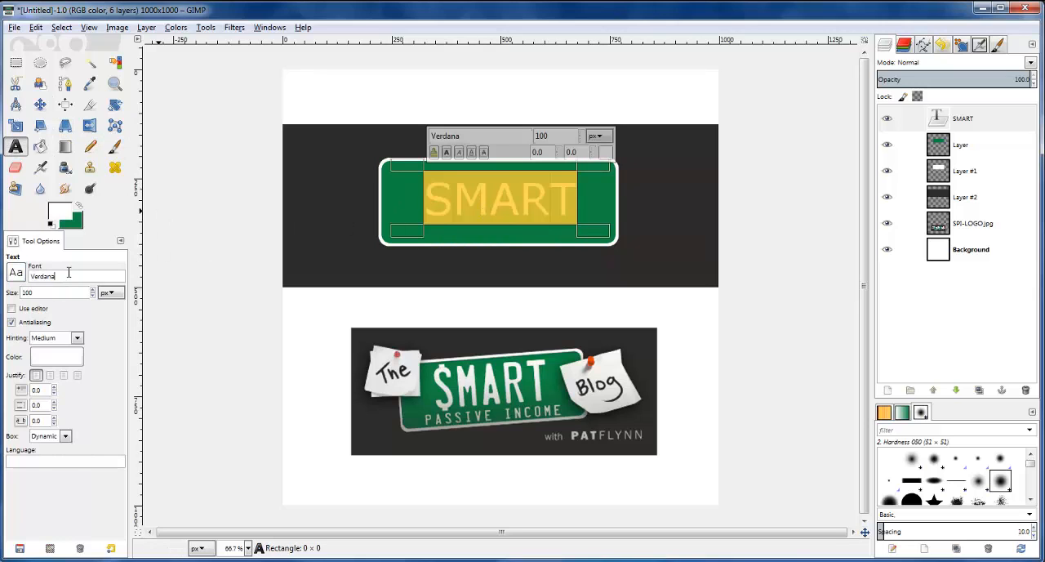
left_click(75, 303)
key("ctrl+z")
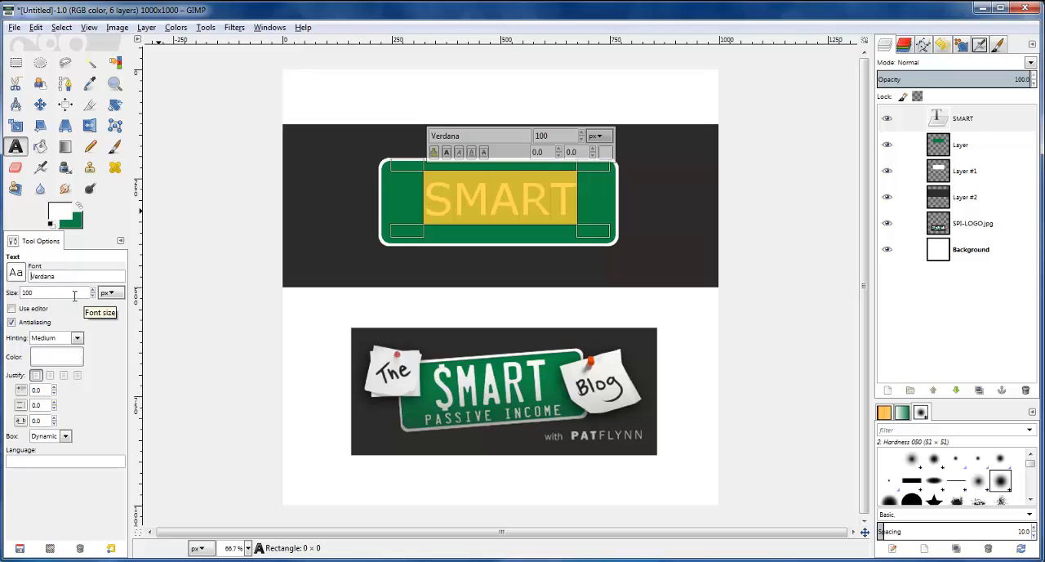
left_click(16, 63)
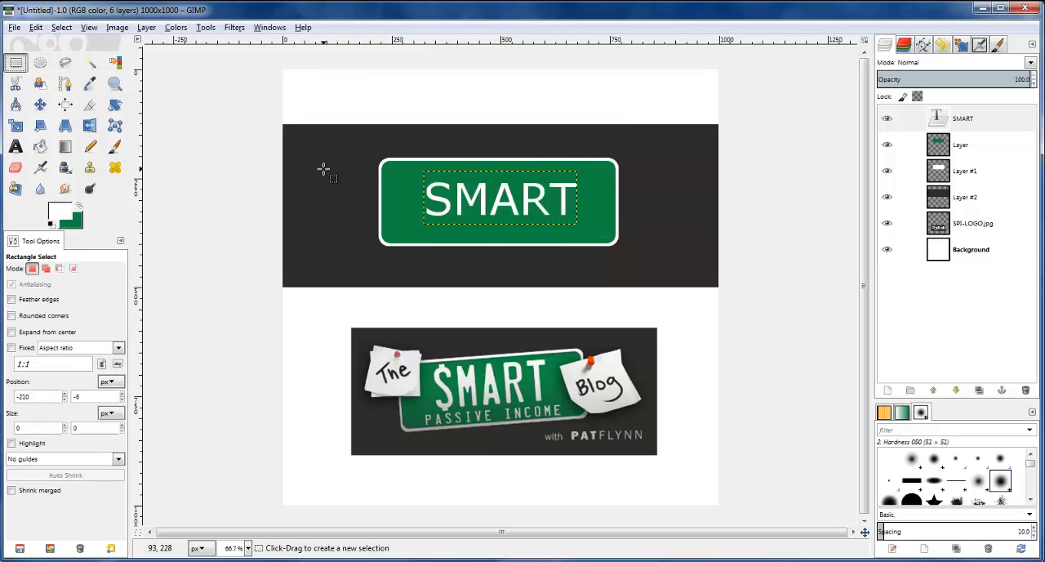
Select the SMART lettering from its layer's alpha and add a transparent 1000 × 1000 px layer above the text layer
right_click(937, 121)
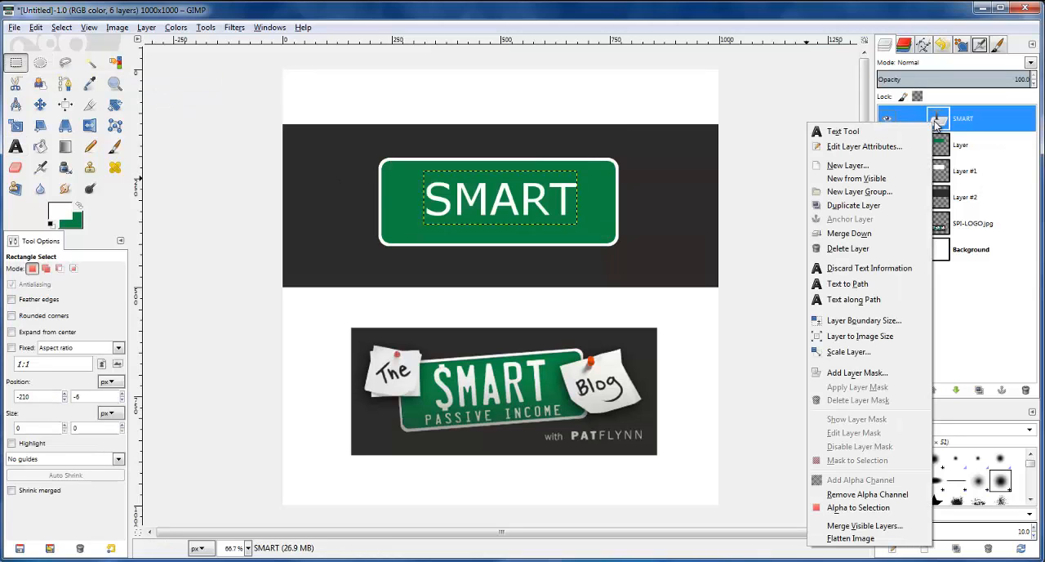
left_click(861, 507)
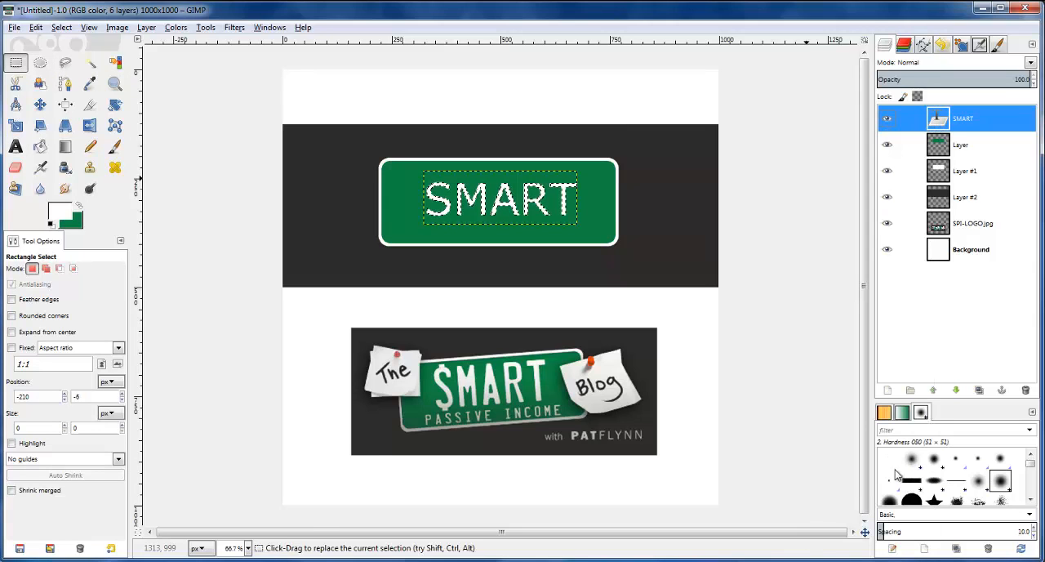
left_click(888, 392)
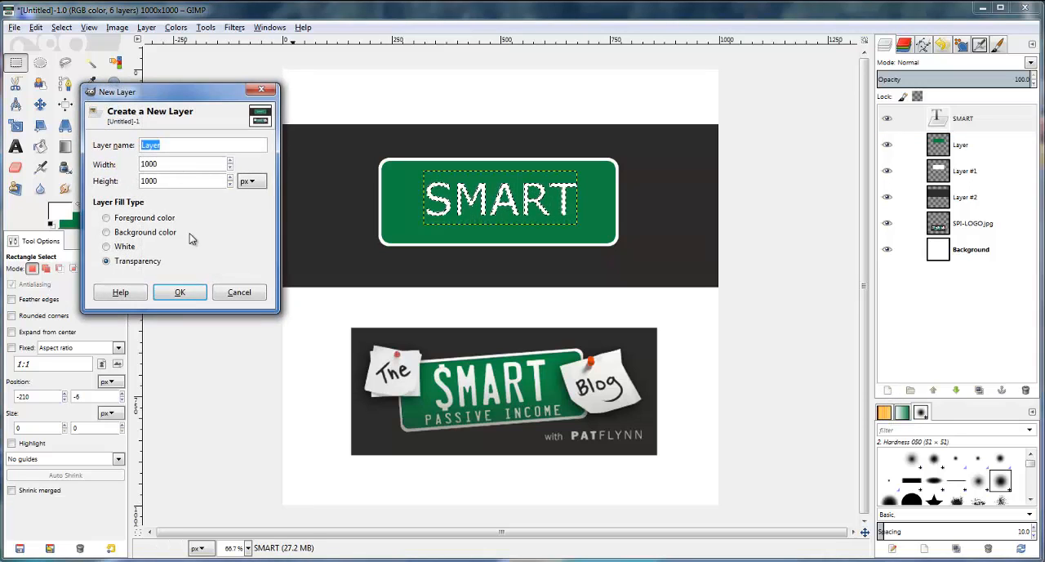
key("Return")
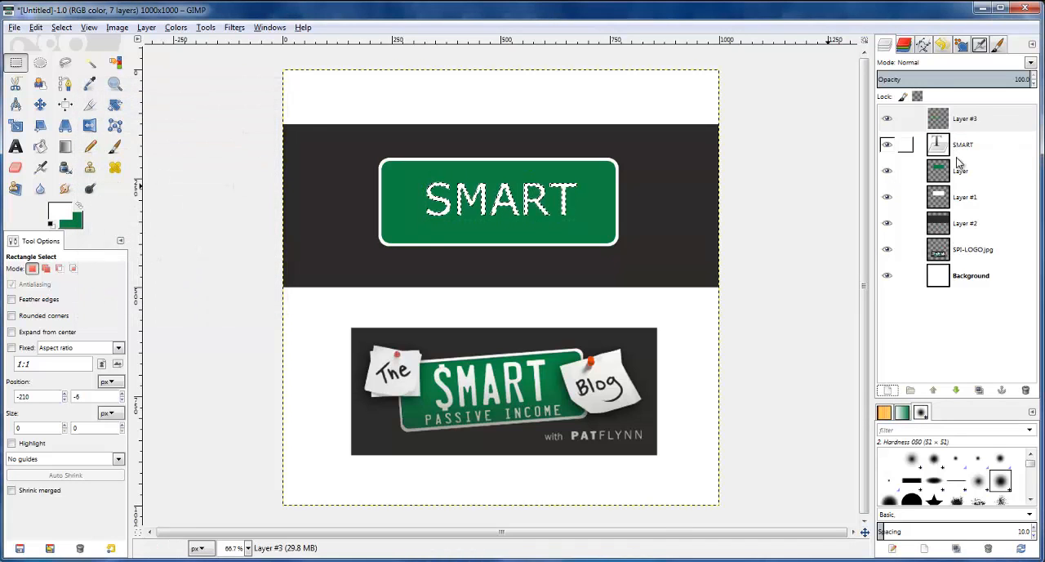
Fill the lettering selection with black on the new transparent layer above the SMART text
left_click(910, 147)
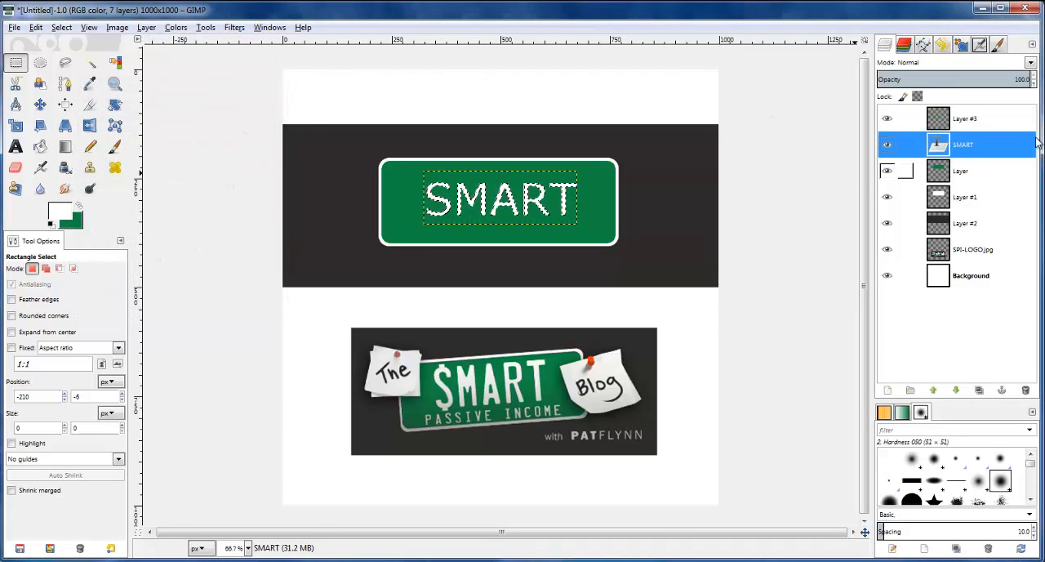
left_click(993, 118)
left_click(64, 210)
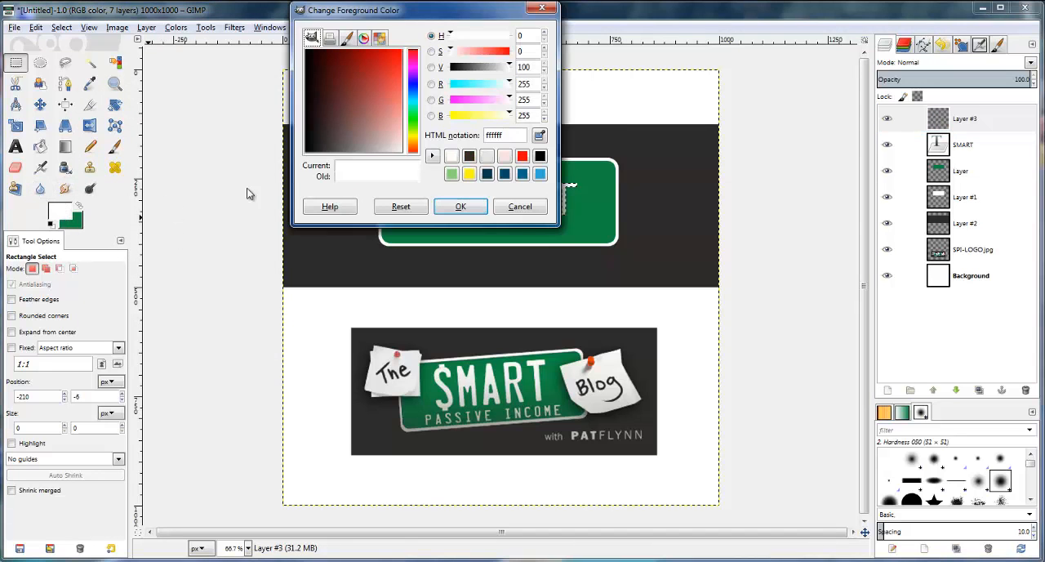
left_click(470, 156)
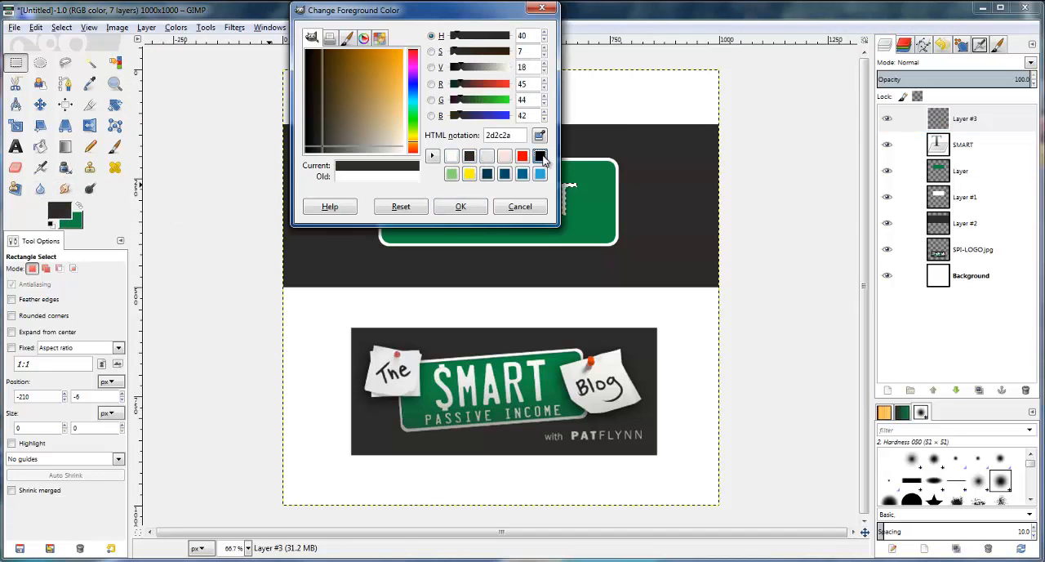
left_click(542, 158)
left_click(463, 207)
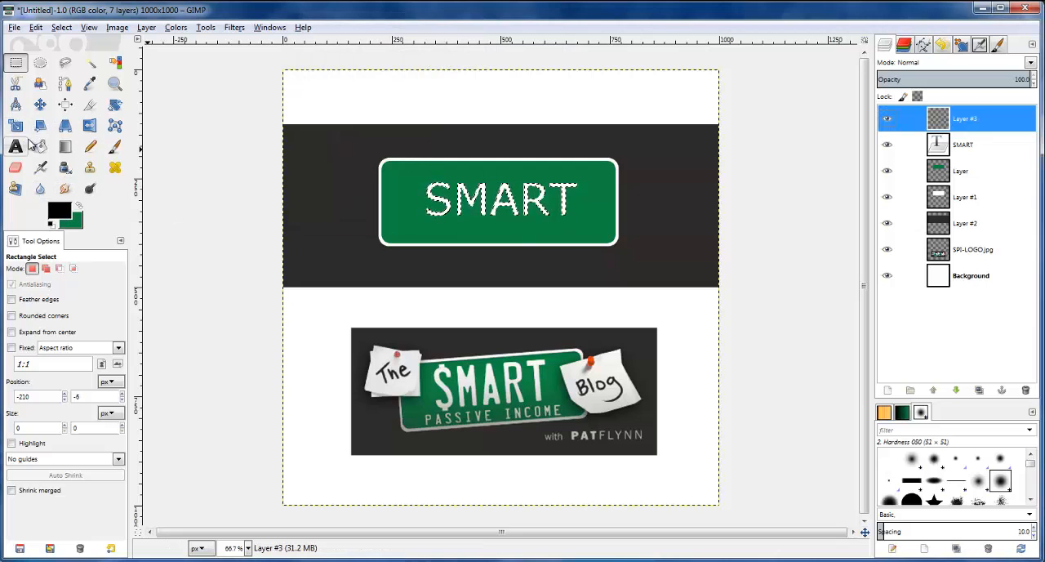
left_click(40, 146)
left_click(431, 196)
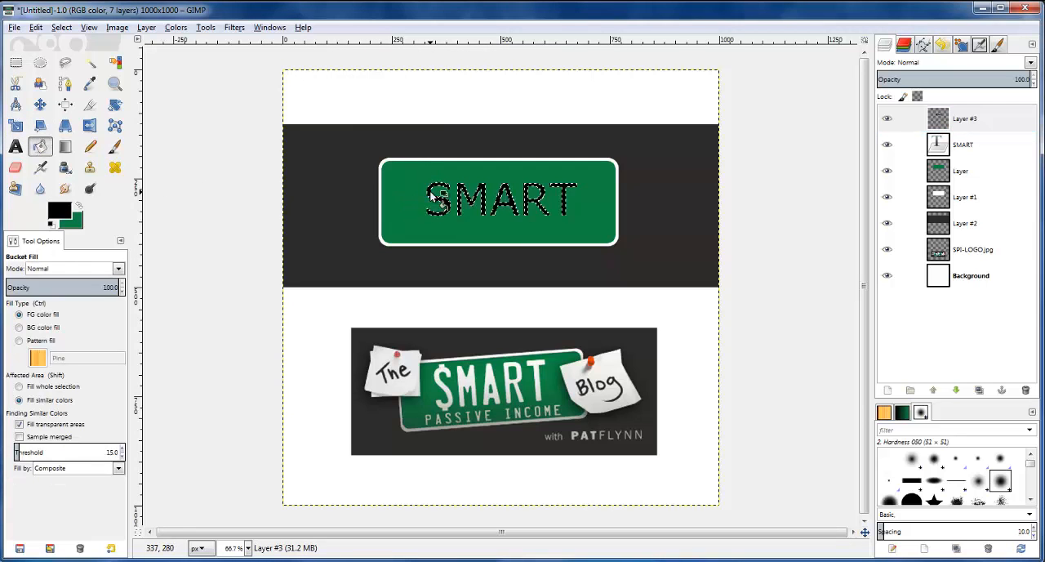
scroll(555, 168, "up", 2)
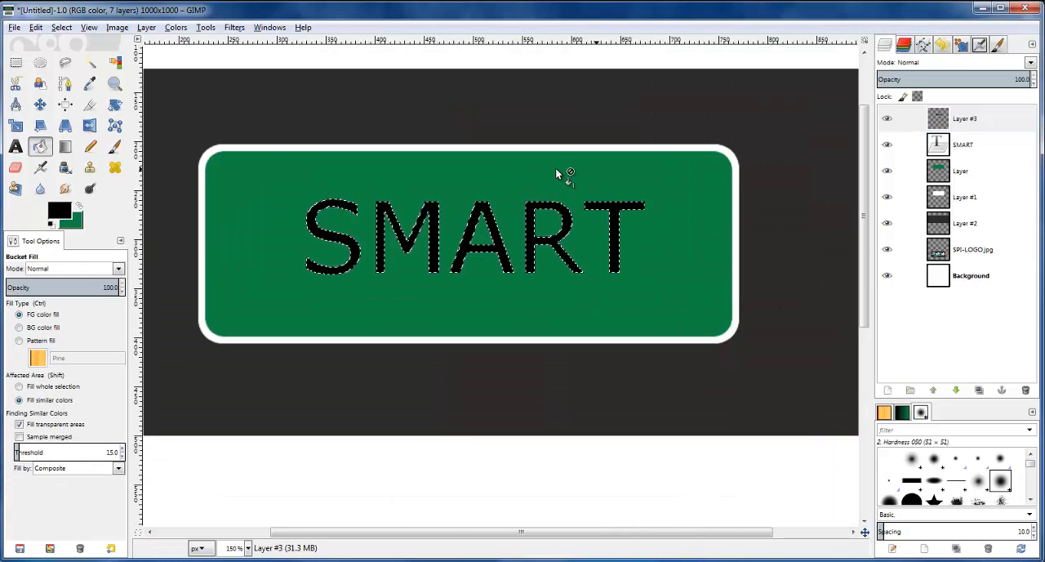
Clear the selection around the black SMART lettering
scroll(555, 168, "down", 1)
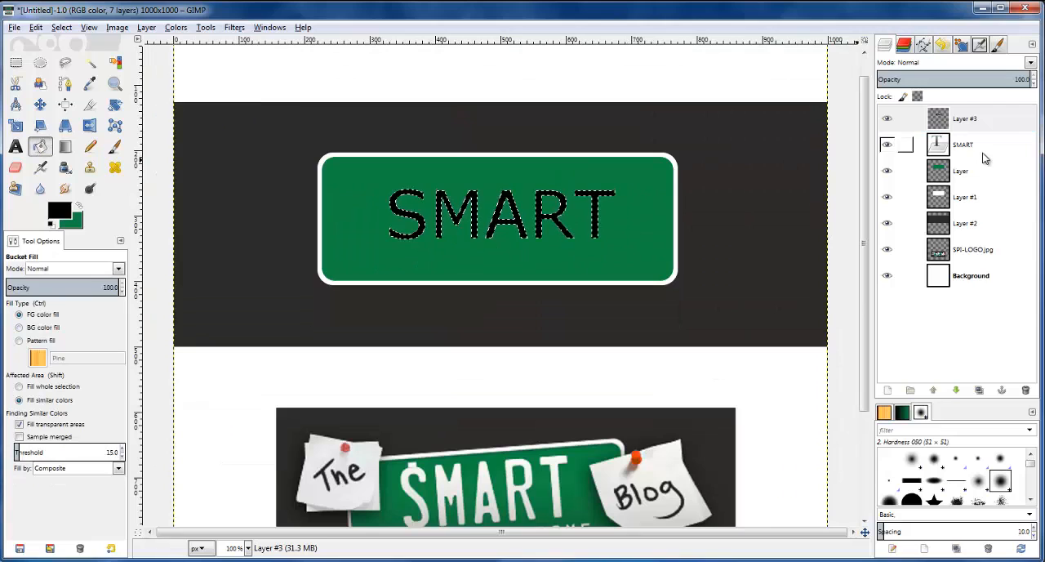
left_click(17, 65)
left_click(250, 83)
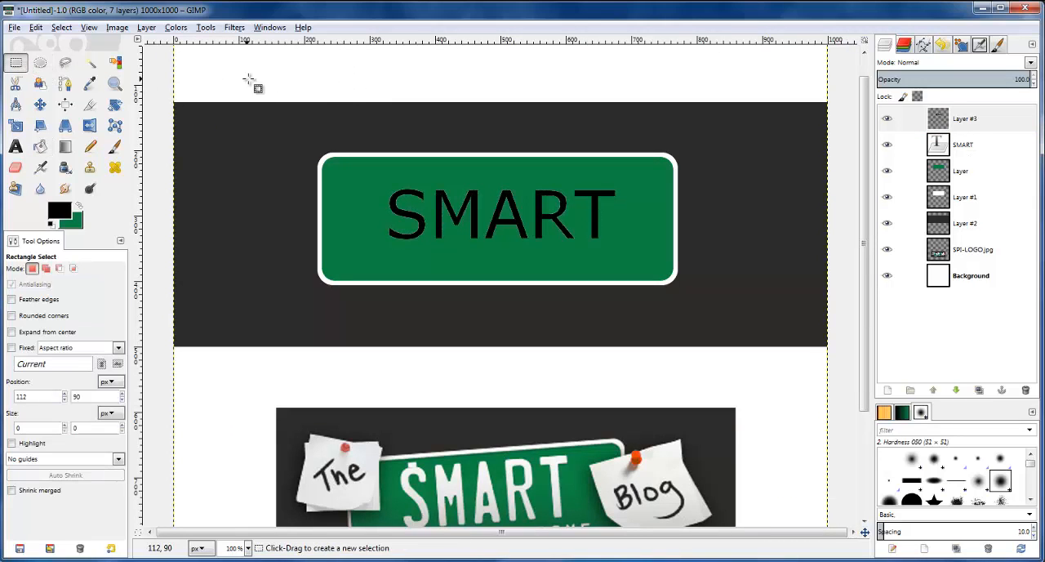
Nudge the black lettering layer one pixel right and one pixel down from the SMART text
left_click(946, 123)
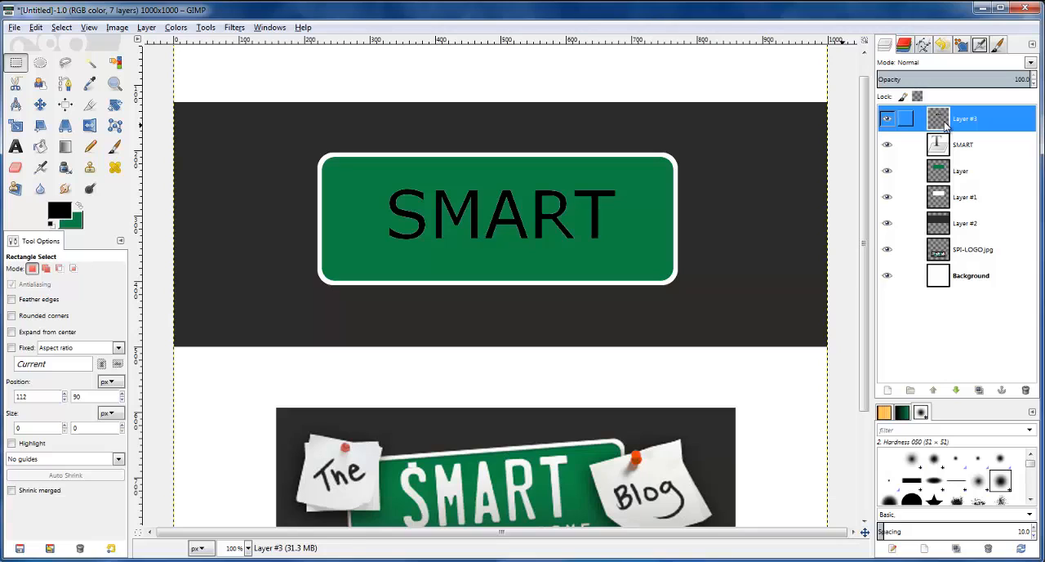
left_click(40, 104)
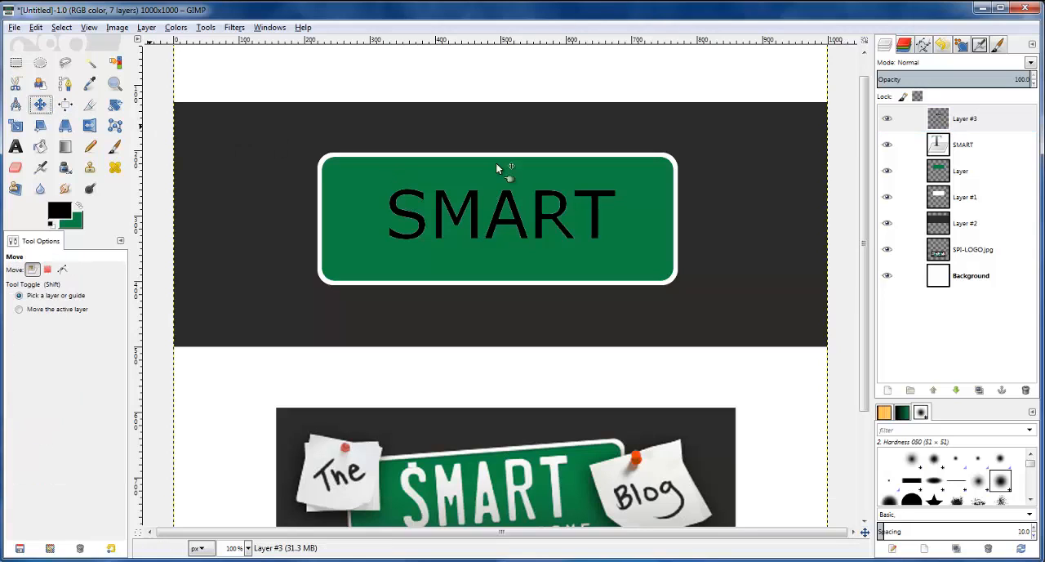
left_click(441, 210)
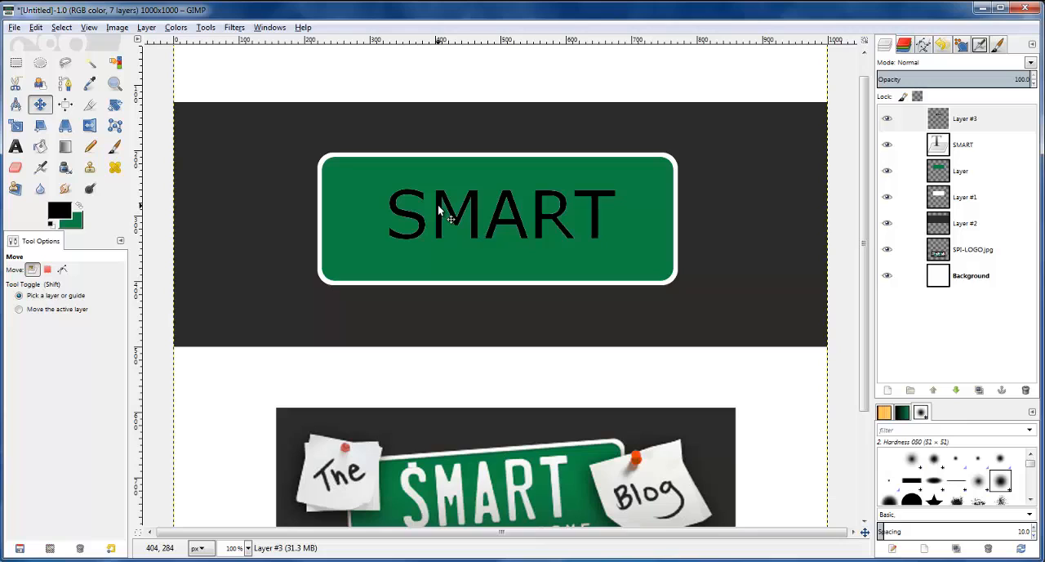
key("Right")
key("Down")
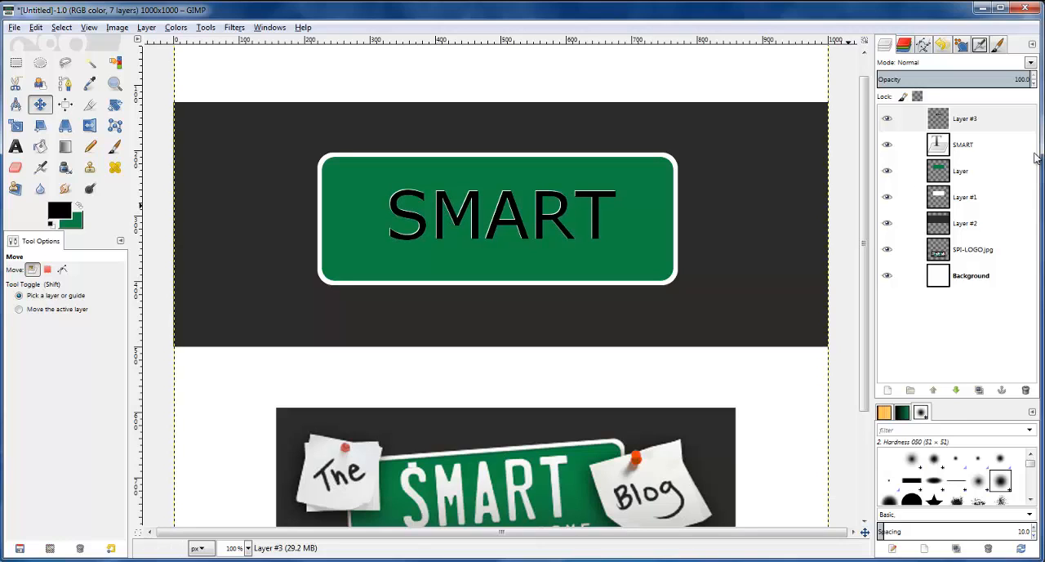
Lower the black lettering layer one level so it lies beneath the SMART text layer
left_click(935, 121)
left_click(140, 28)
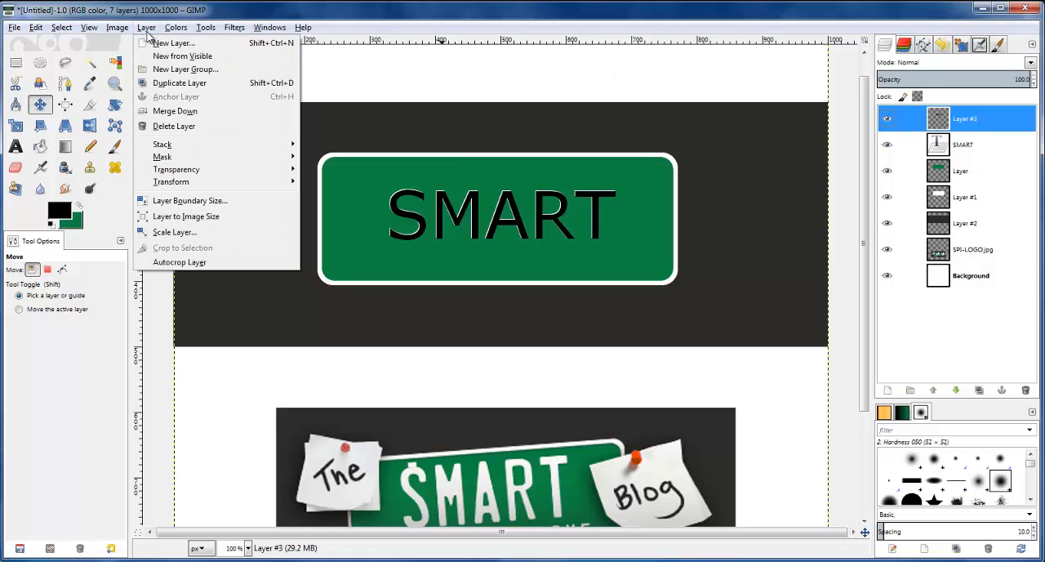
mouse_move(187, 146)
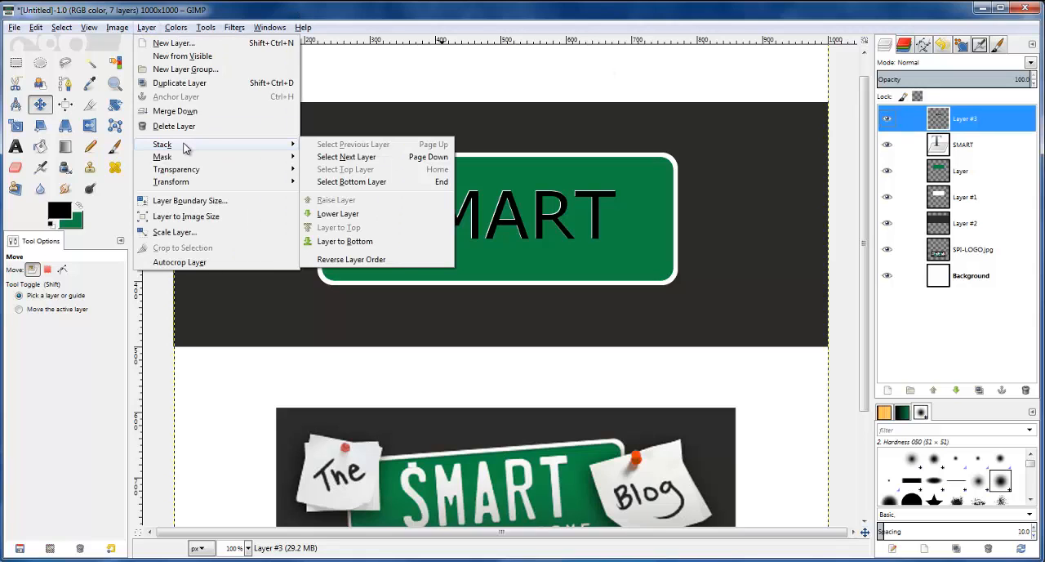
left_click(349, 216)
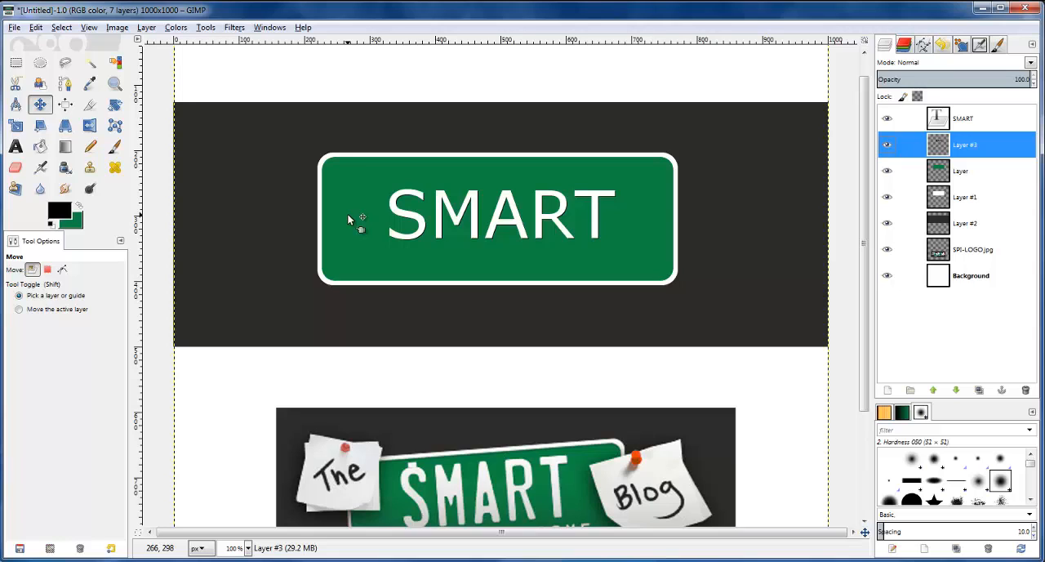
Move the SMART text and its black shadow up together on the green plate, linking their layers only for the move
left_click(904, 118)
left_click(904, 145)
left_click(441, 214)
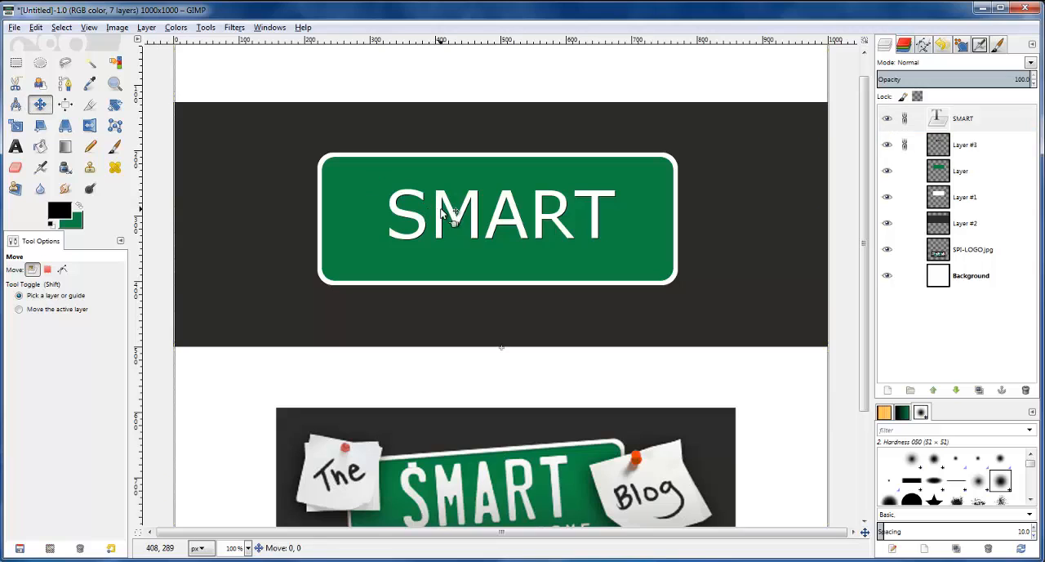
left_click(442, 216)
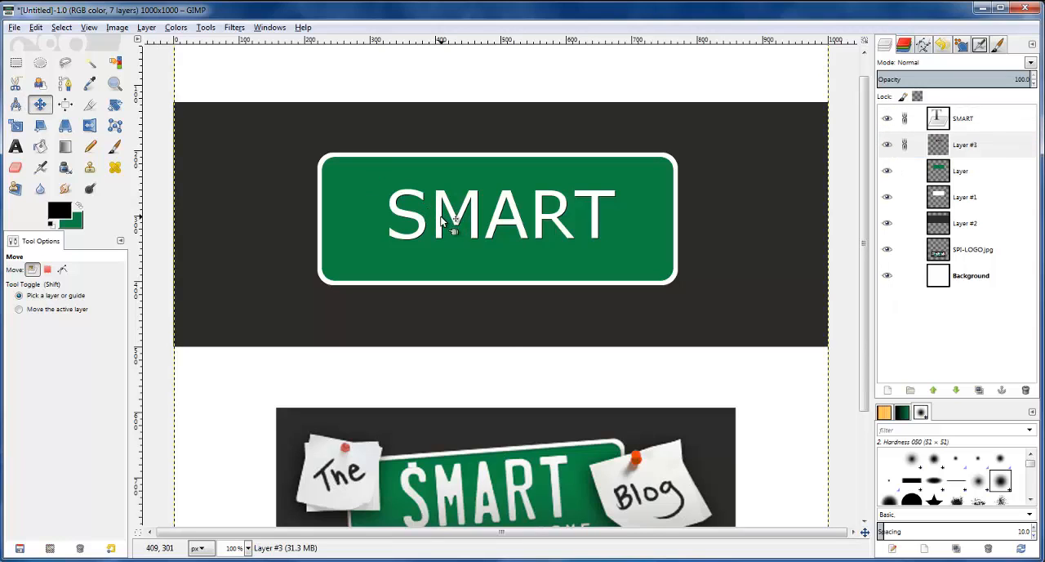
left_click_drag(474, 220, 467, 211)
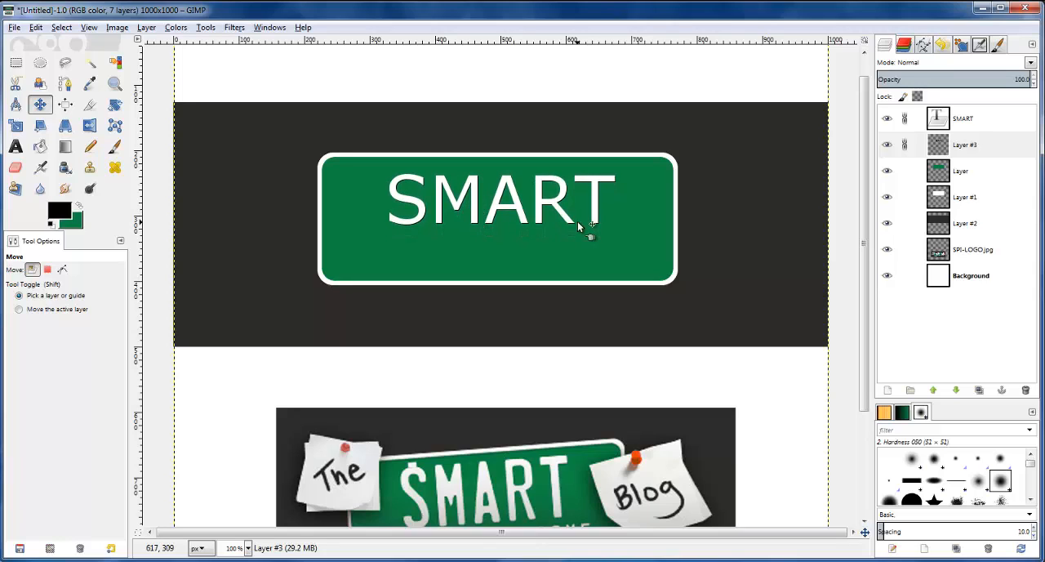
left_click(905, 145)
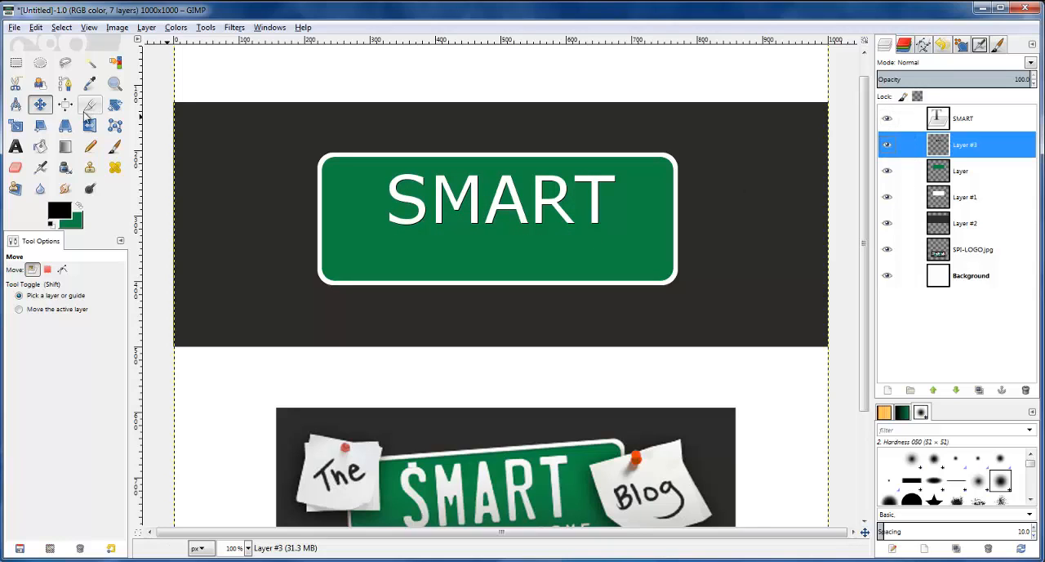
Set the Text tool to white with a font size of 50 px
left_click(15, 147)
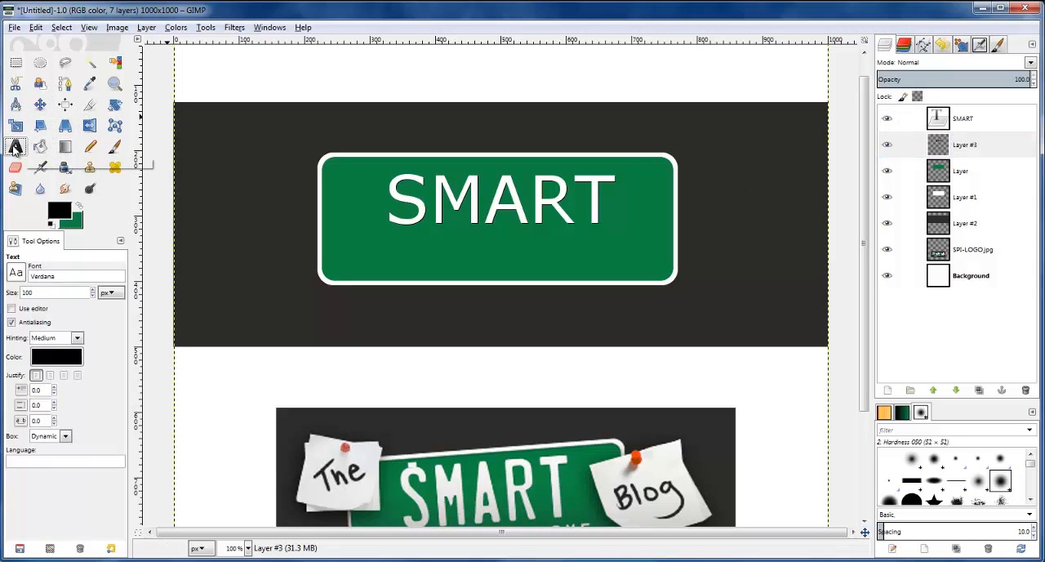
left_click(67, 214)
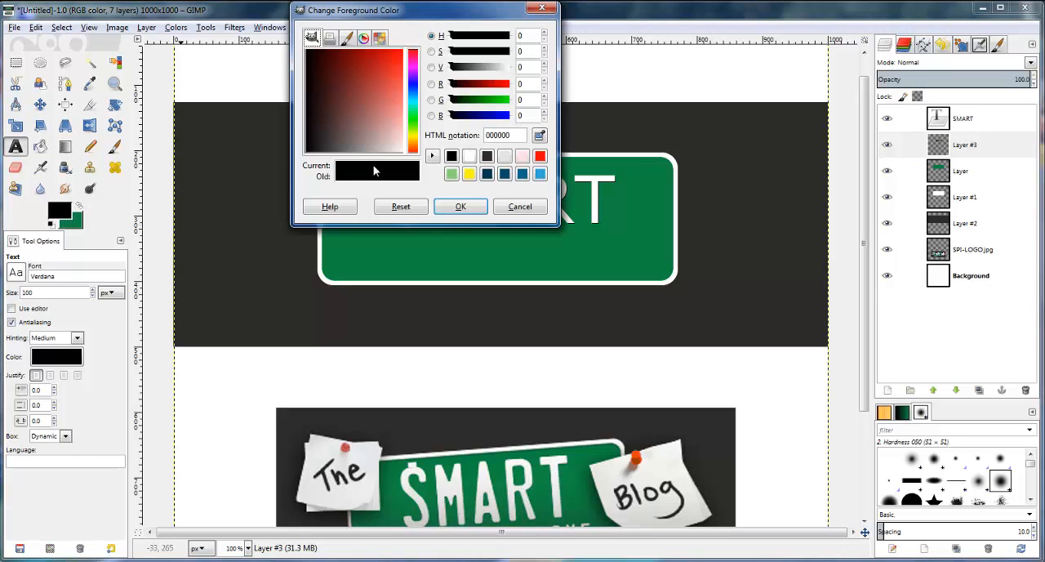
left_click(469, 156)
left_click(461, 207)
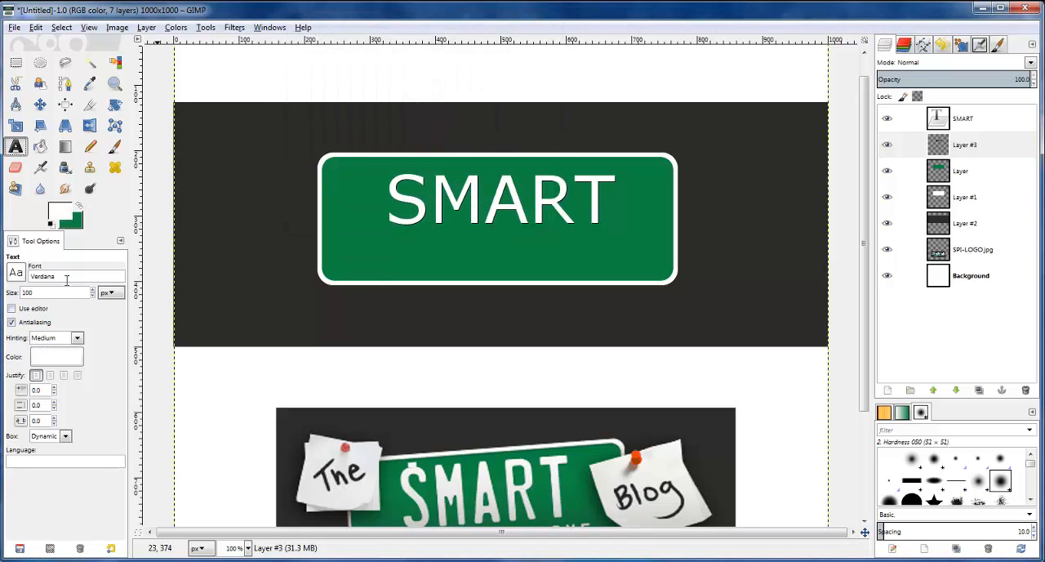
type("50")
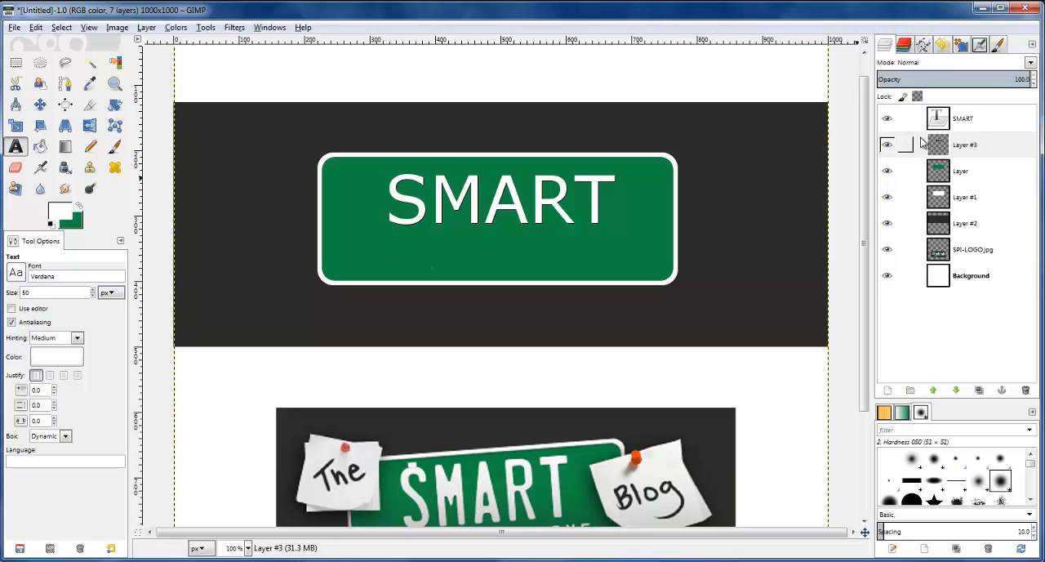
Add the text "PASSIVE INCOME" below the SMART lettering near the plate's lower edge
left_click(947, 121)
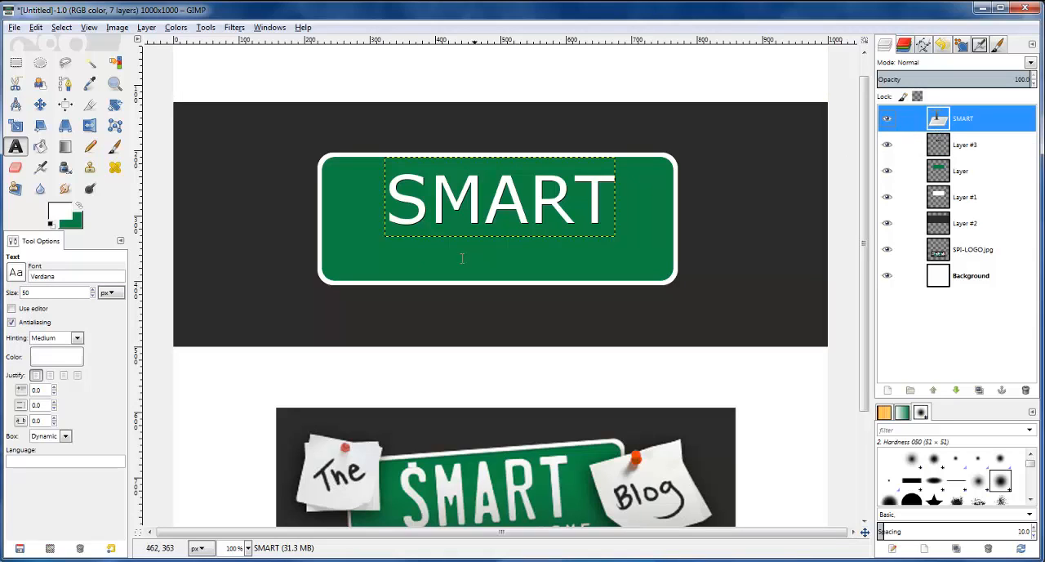
left_click(383, 262)
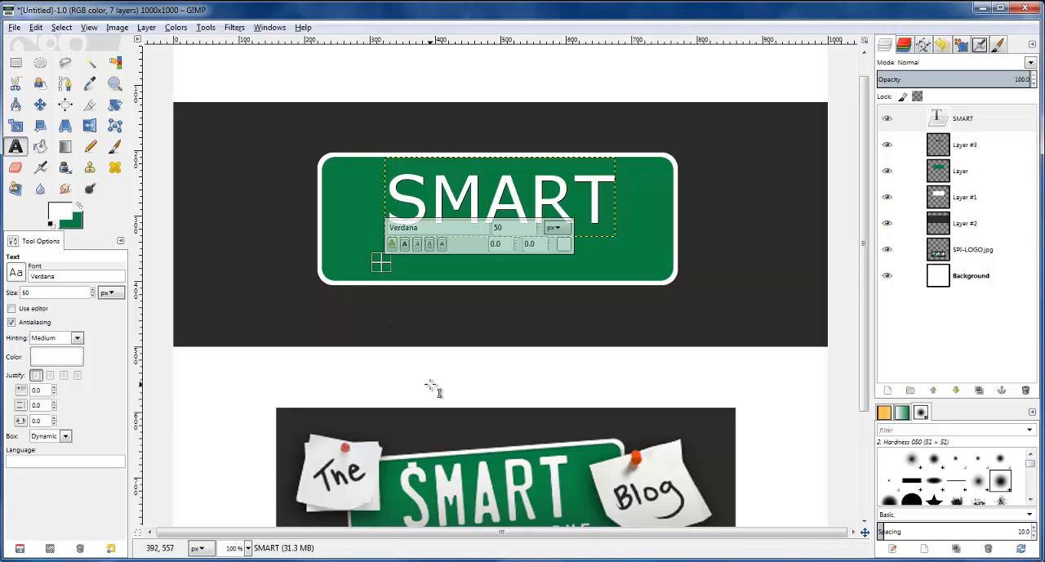
type("PASSIVE")
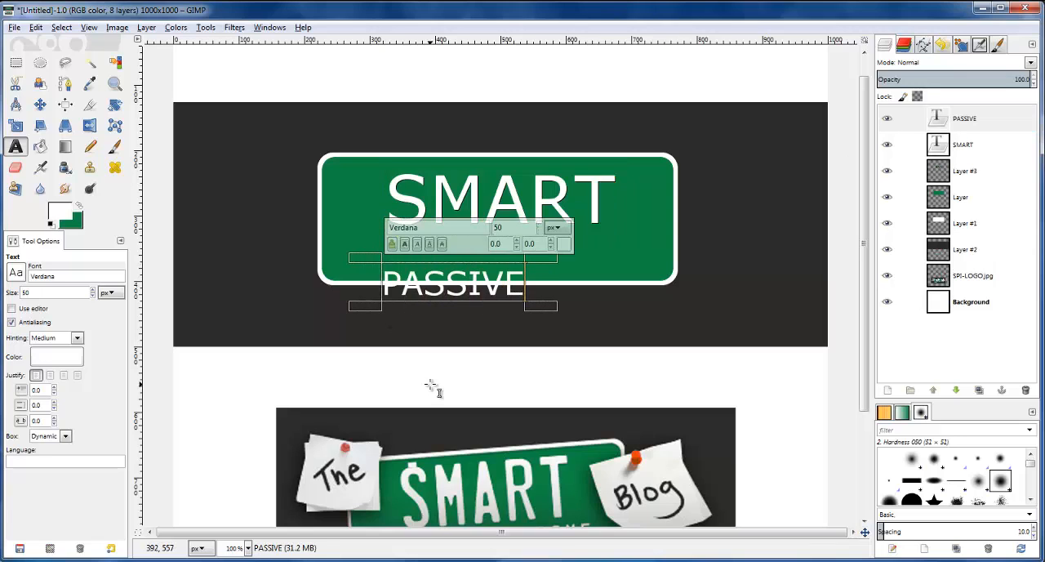
type(" INCOME")
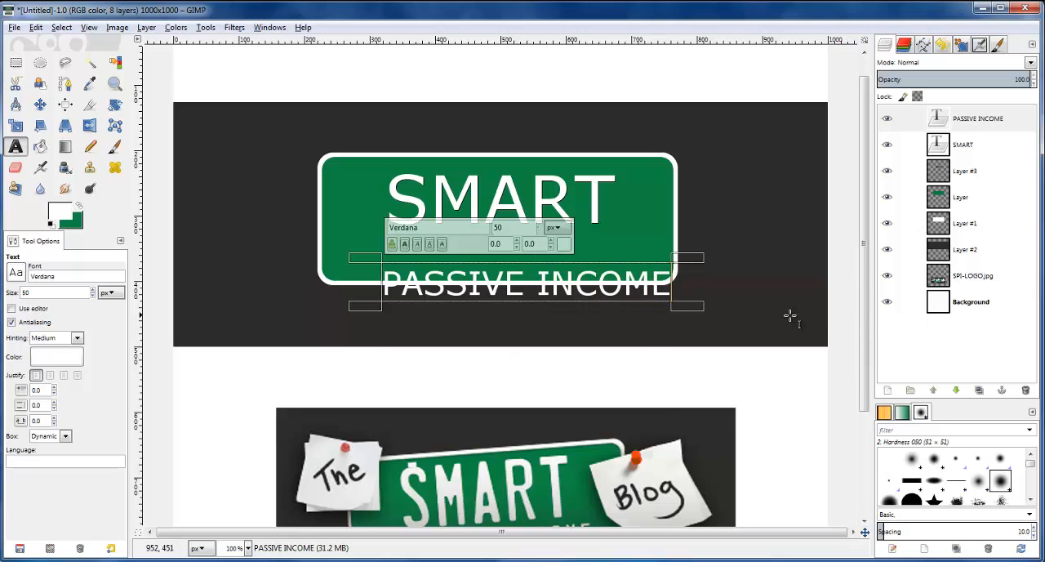
Reduce the PASSIVE INCOME text to 32 px and move it up inside the green plate, just below SMART
scroll(795, 313, "down", 3)
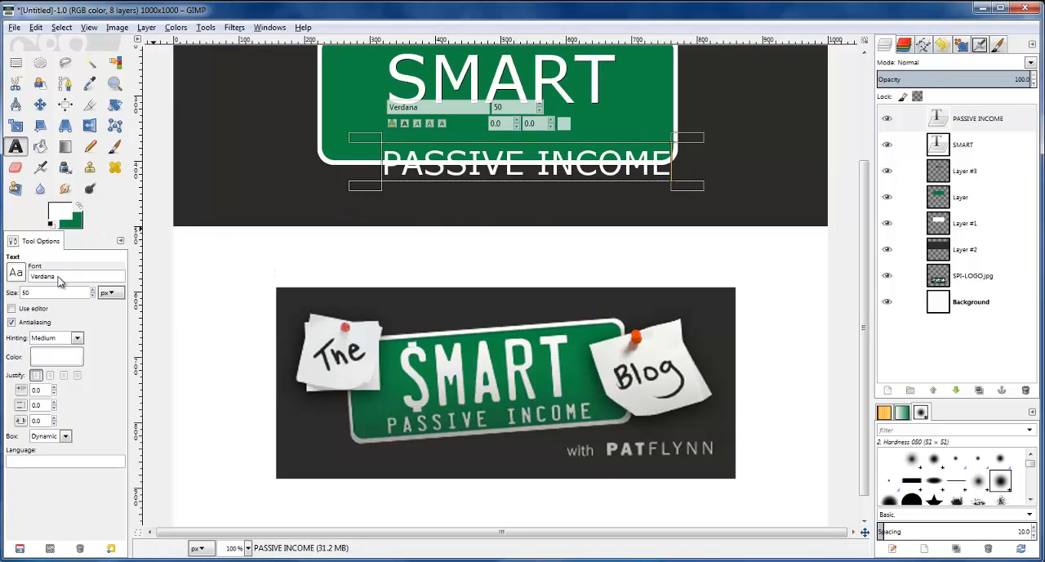
left_click(93, 296)
left_click(93, 296)
left_click(93, 295)
left_click(93, 295)
left_click(93, 296)
left_click(93, 295)
left_click(93, 296)
left_click(93, 296)
left_click(93, 296)
left_click(93, 296)
left_click(93, 296)
left_click(93, 296)
left_click(93, 295)
left_click(93, 295)
left_click(94, 296)
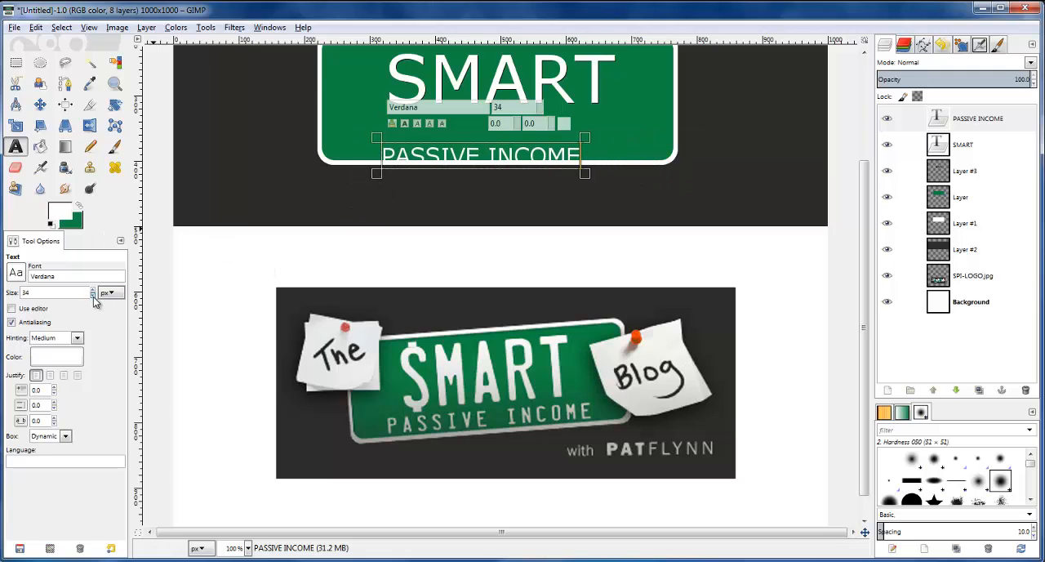
left_click(93, 296)
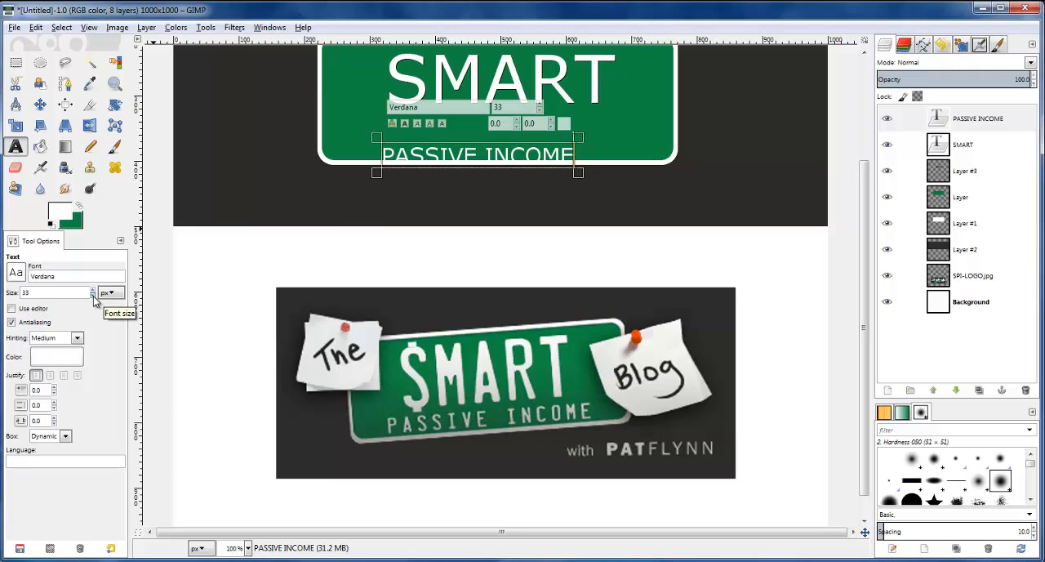
left_click(93, 296)
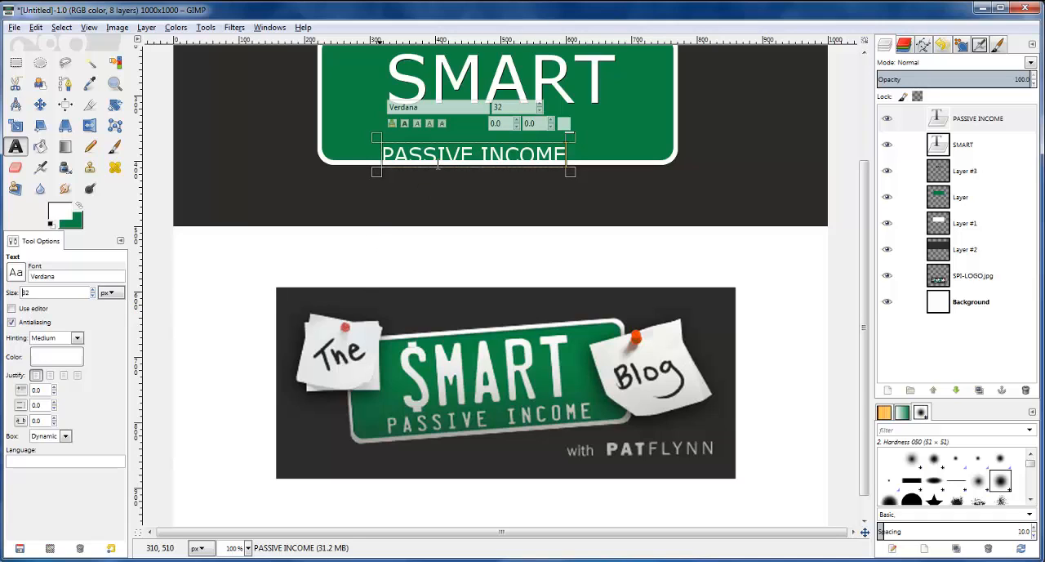
left_click(39, 104)
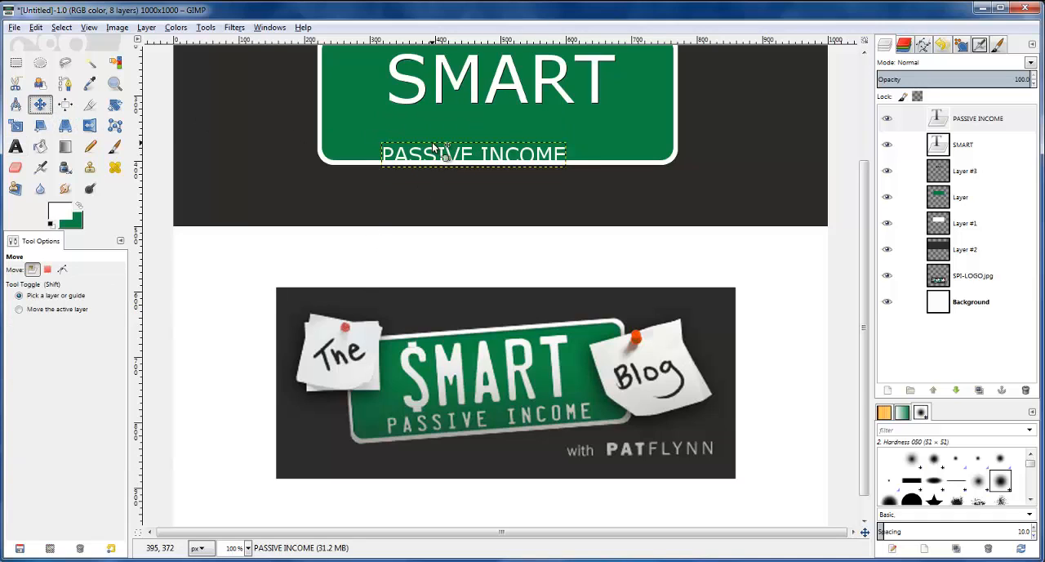
left_click_drag(451, 157, 453, 133)
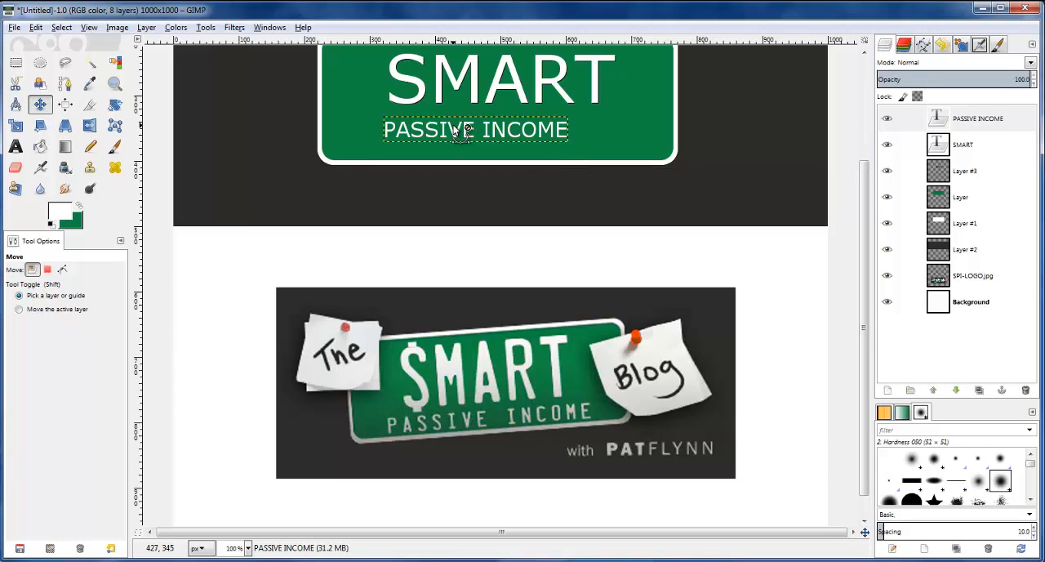
Set the letter spacing of the PASSIVE INCOME text to 4.0
scroll(453, 133, "up", 1)
scroll(453, 133, "up", 3)
scroll(457, 147, "down", 3)
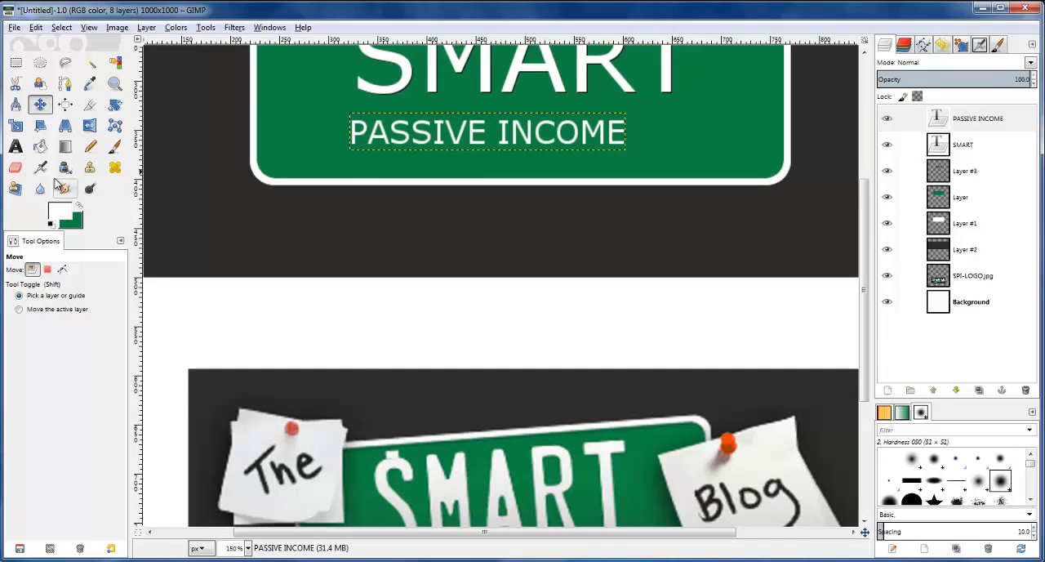
left_click(16, 148)
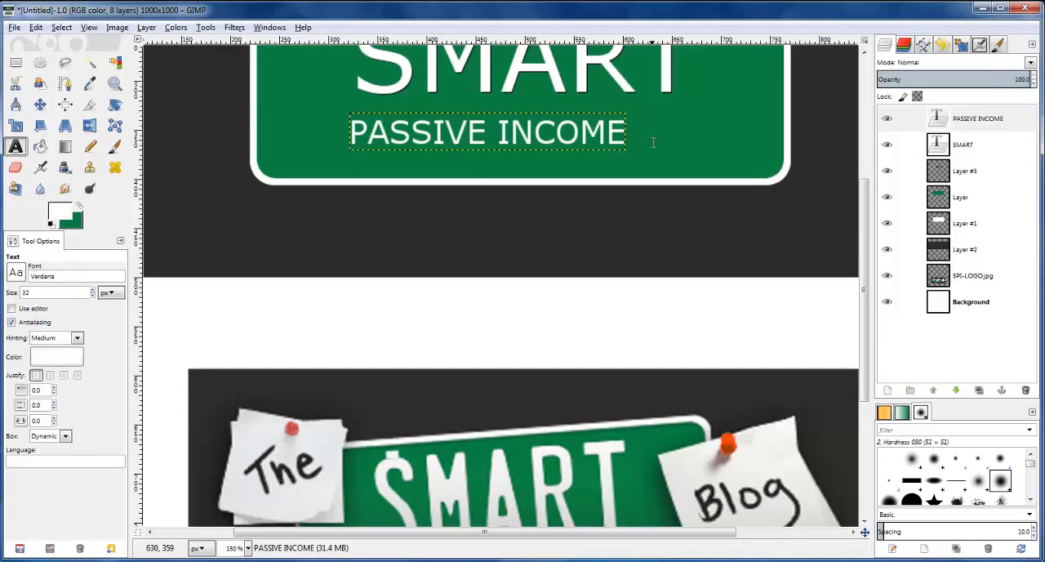
left_click(471, 139)
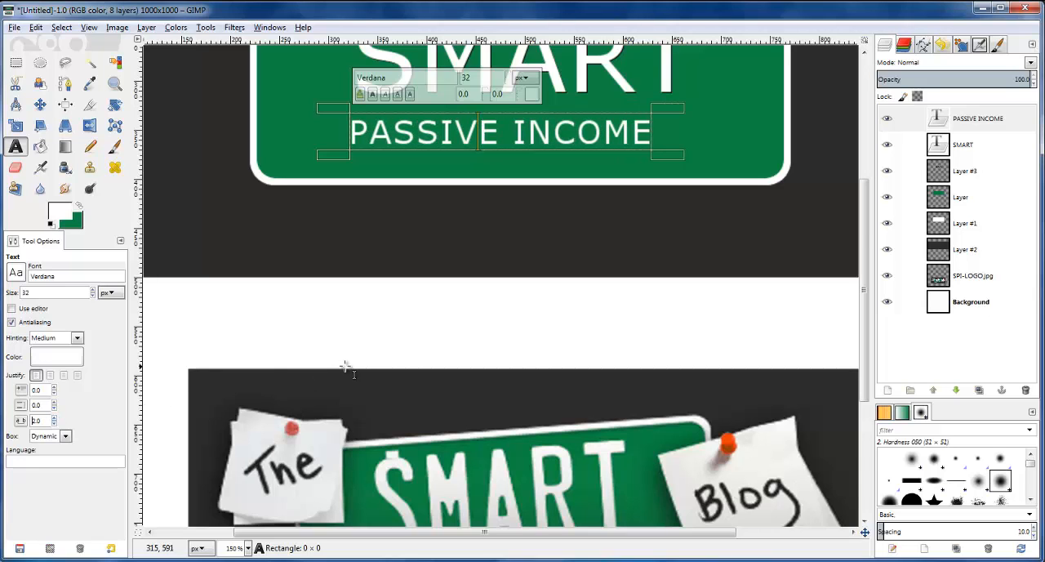
scroll(351, 360, "down", 3)
scroll(366, 347, "down", 1, "ctrl")
scroll(401, 340, "up", 1)
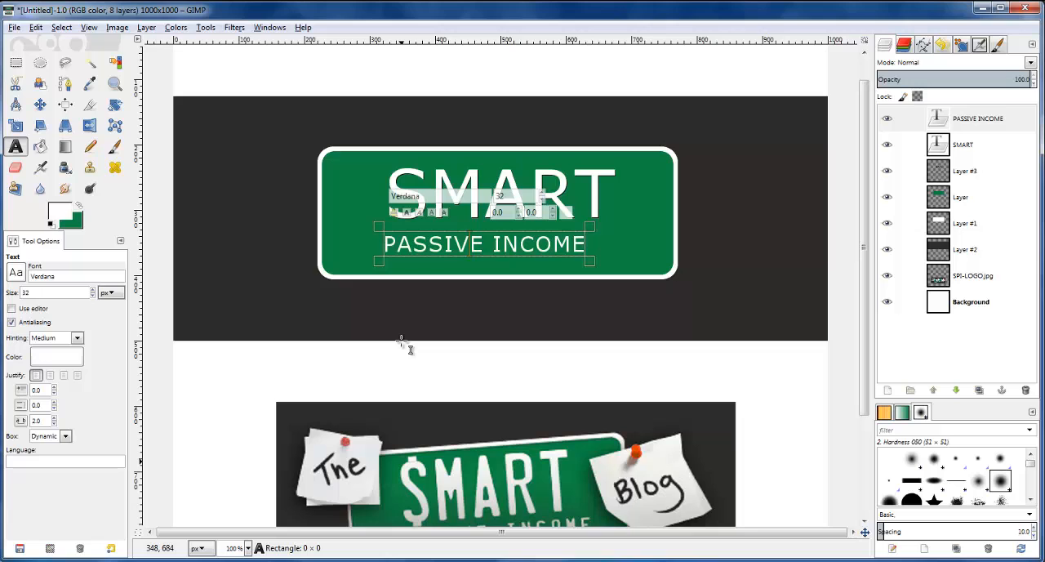
left_click_drag(867, 273, 868, 297)
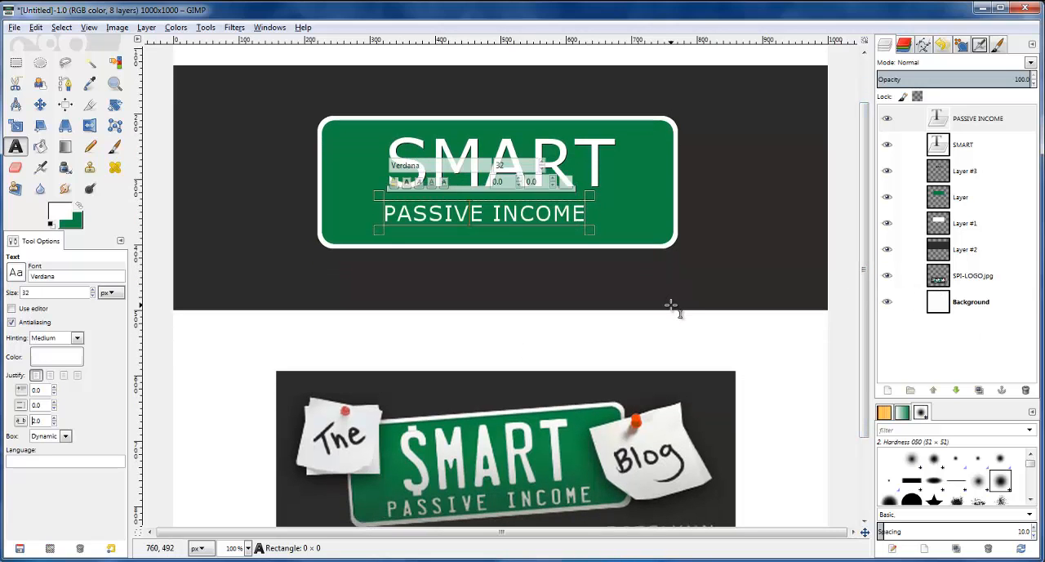
left_click(55, 419)
left_click(55, 419)
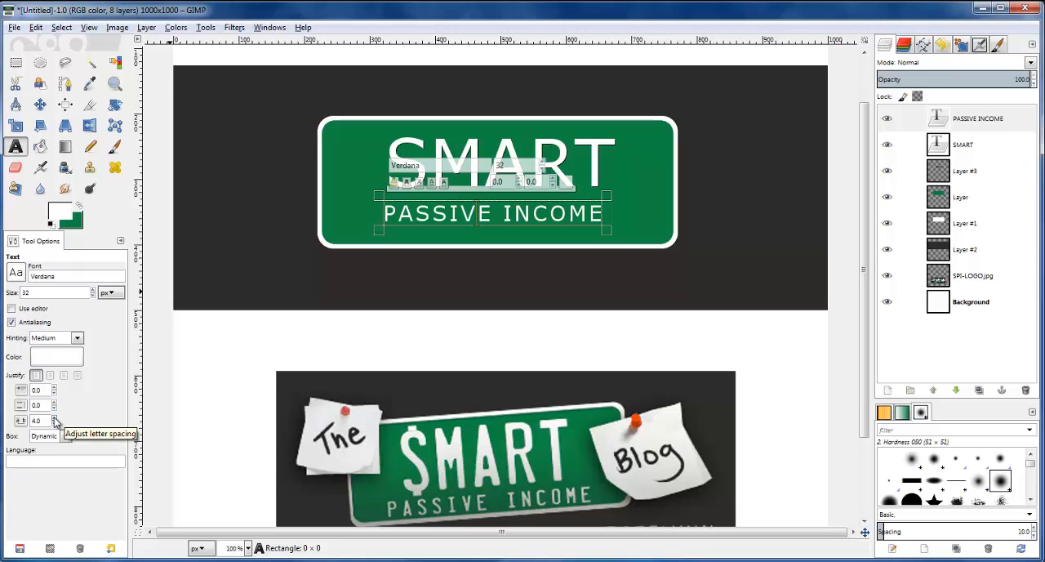
left_click(40, 104)
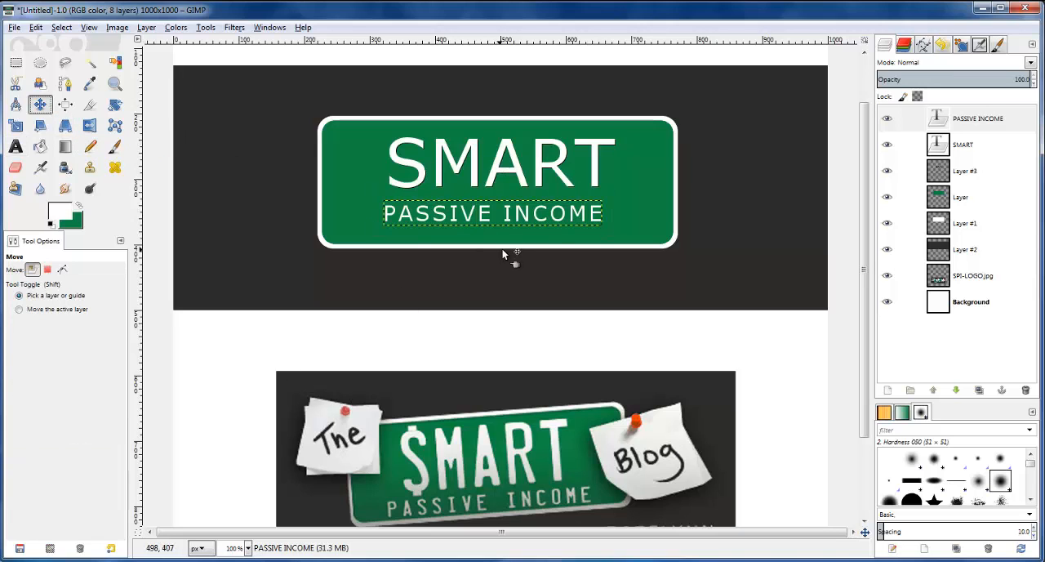
scroll(563, 159, "up", 1)
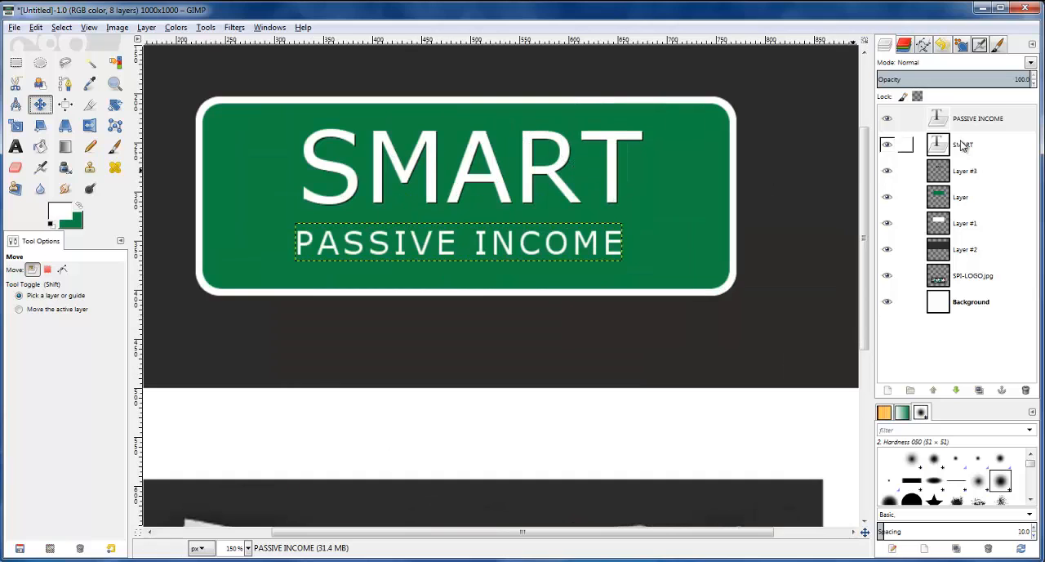
Create a selection from the PASSIVE INCOME text's alpha and add a new transparent layer above it
right_click(939, 120)
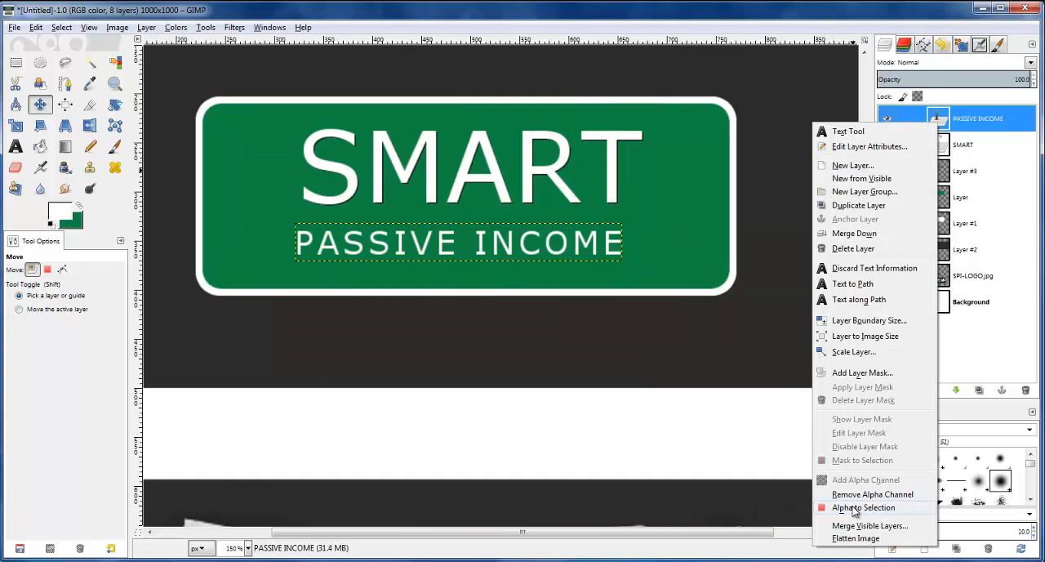
left_click(855, 507)
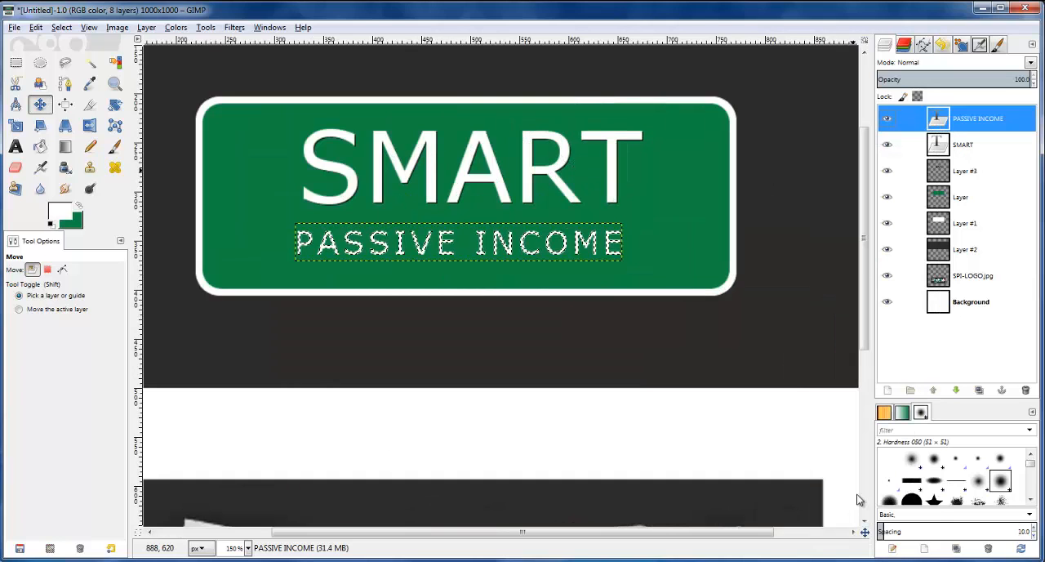
left_click(888, 390)
left_click(213, 324)
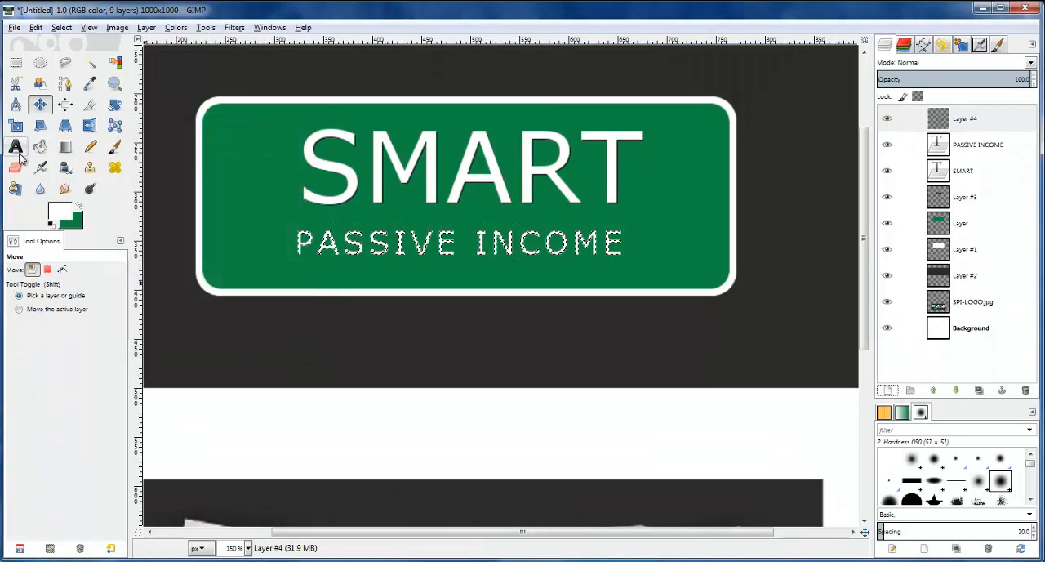
Fill the PASSIVE INCOME letter selection with black (000000) on the new layer and clear the selection
left_click(59, 214)
left_click(469, 155)
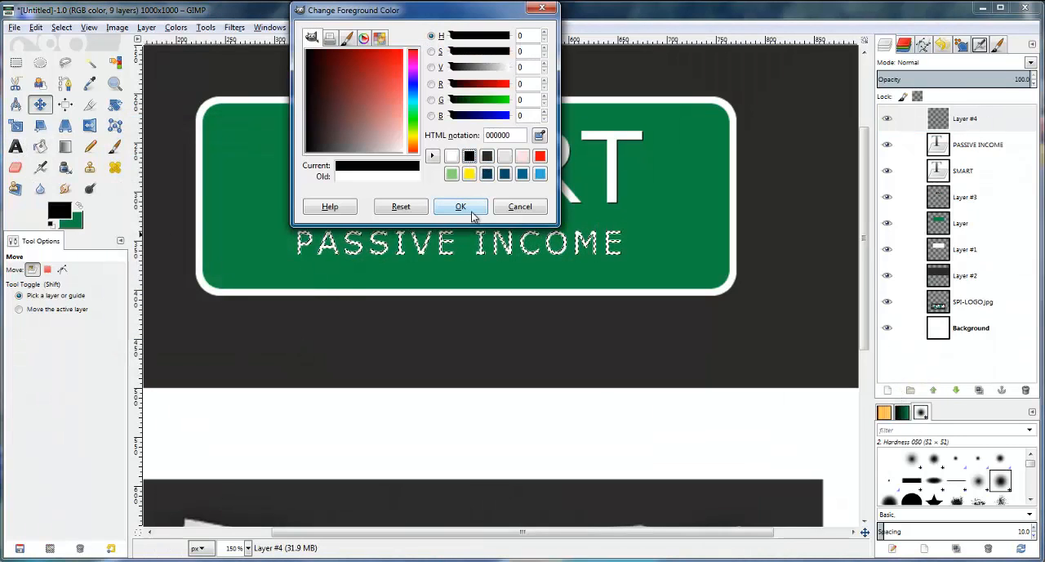
left_click(461, 206)
key("shift+b")
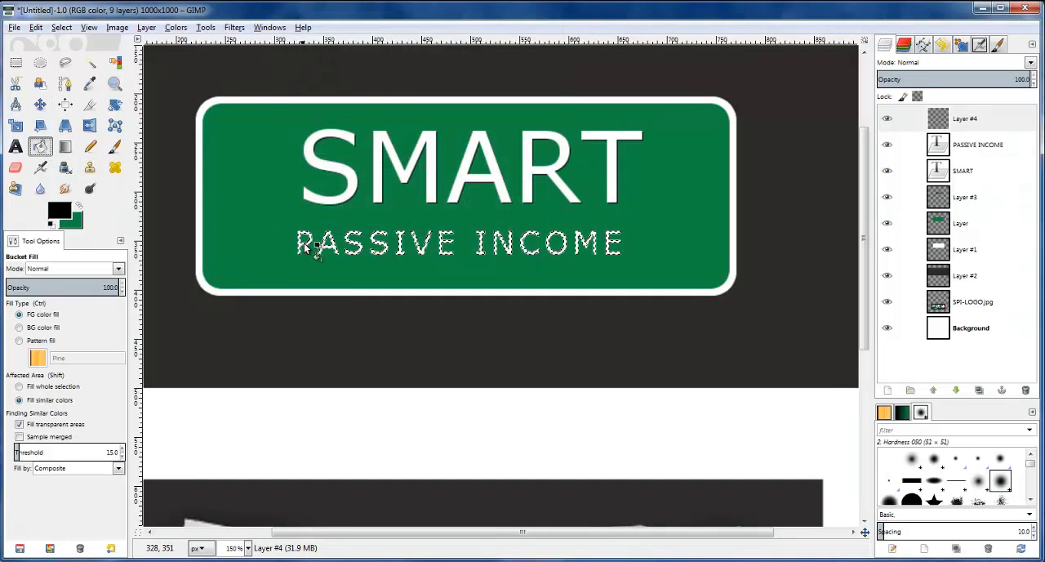
left_click(306, 246)
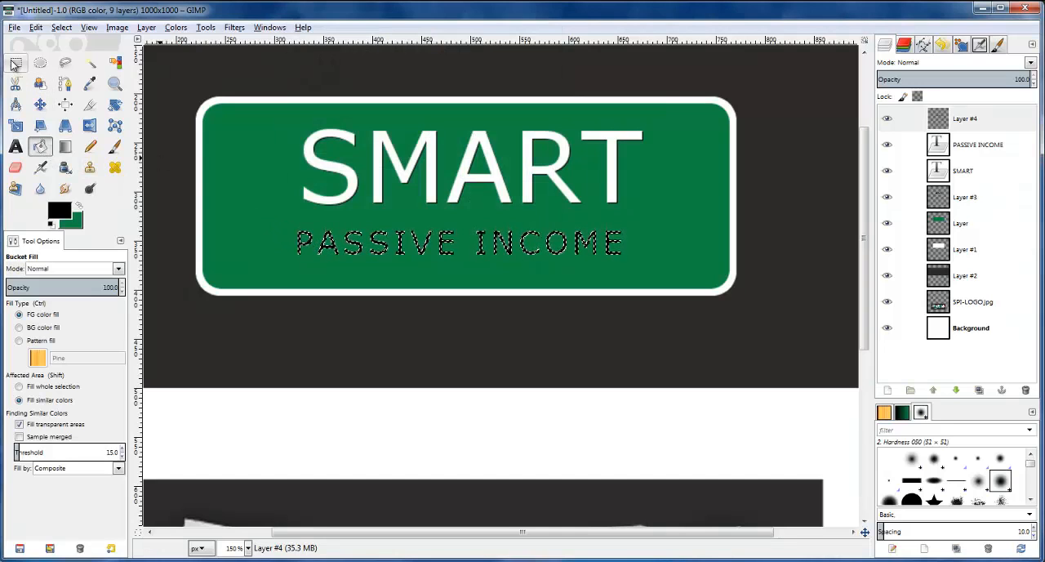
left_click(61, 27)
left_click(77, 60)
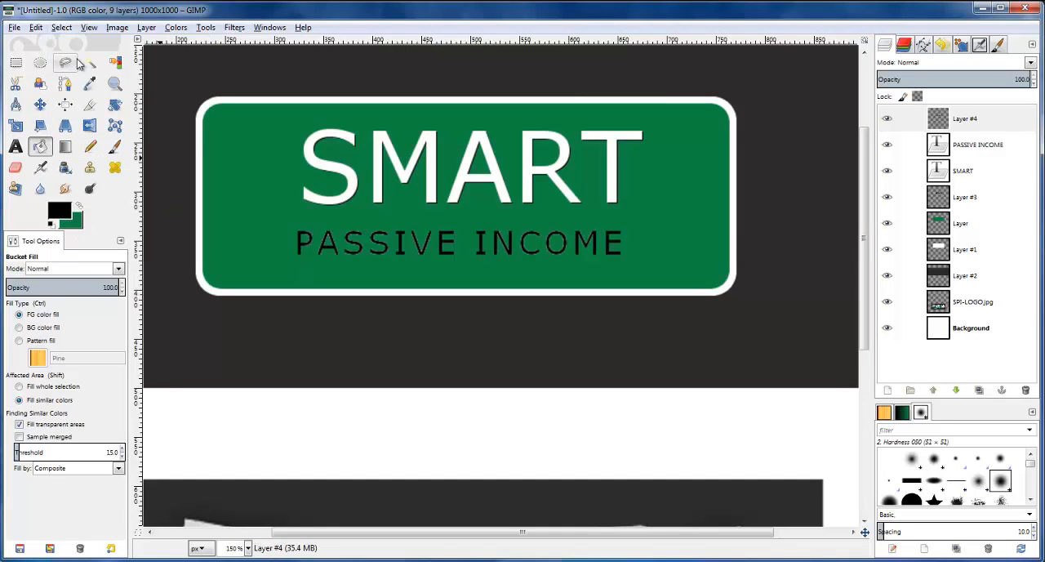
Offset the black PASSIVE INCOME copy slightly and lower its layer beneath the white text as a shadow
left_click(947, 121)
left_click(40, 104)
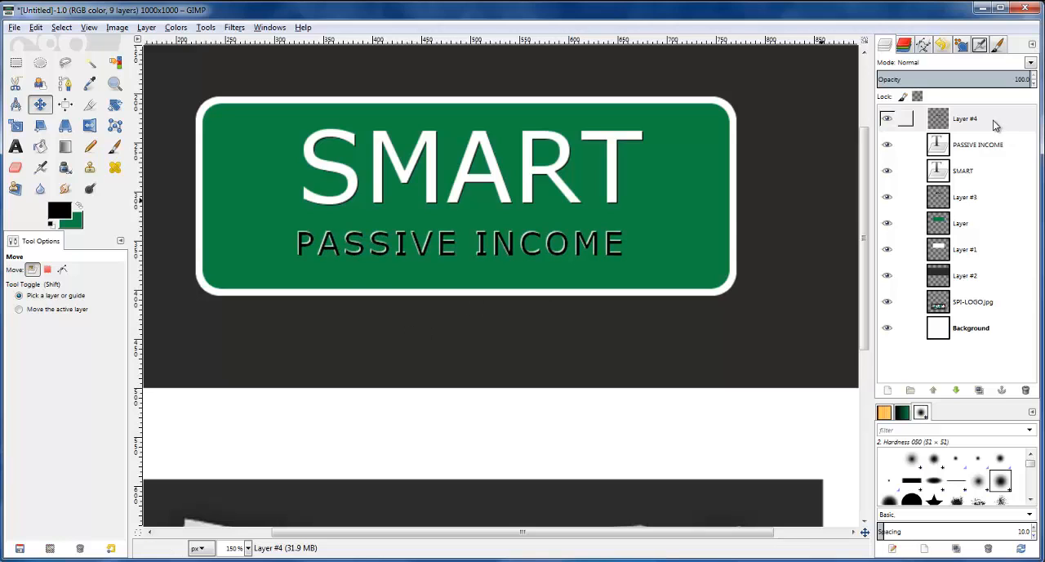
left_click(935, 121)
left_click(146, 28)
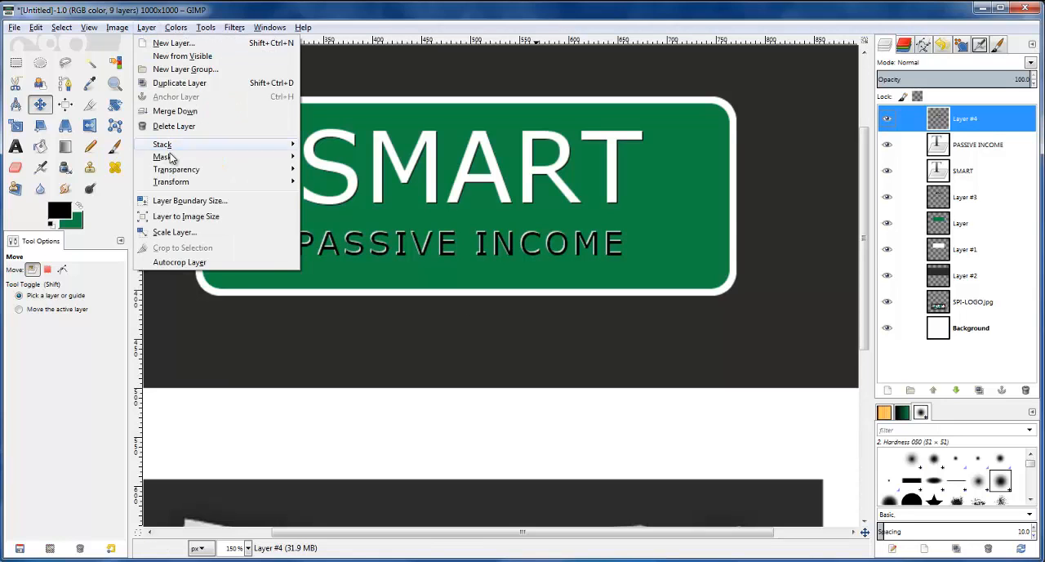
mouse_move(178, 145)
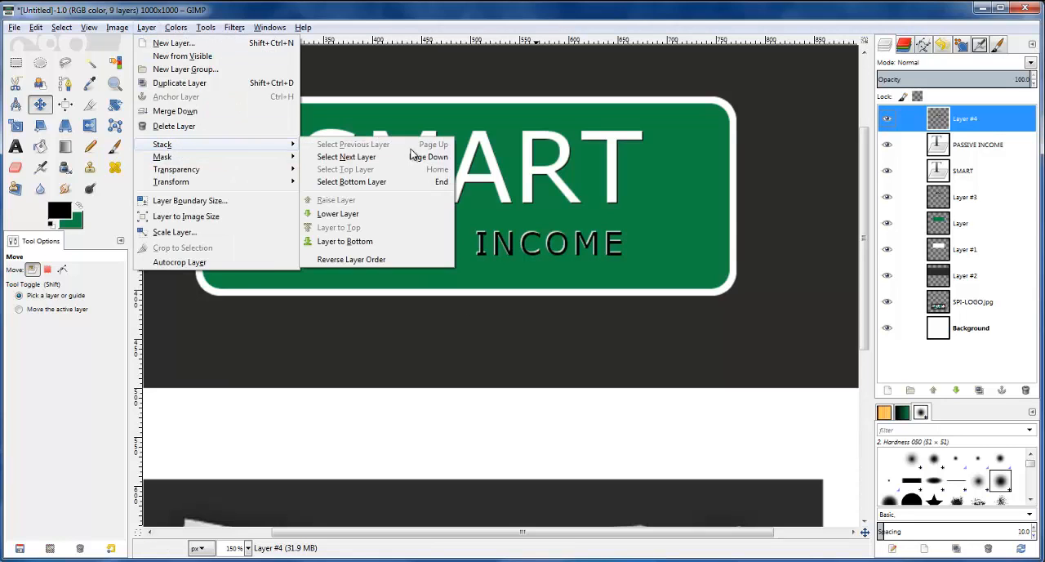
left_click(356, 215)
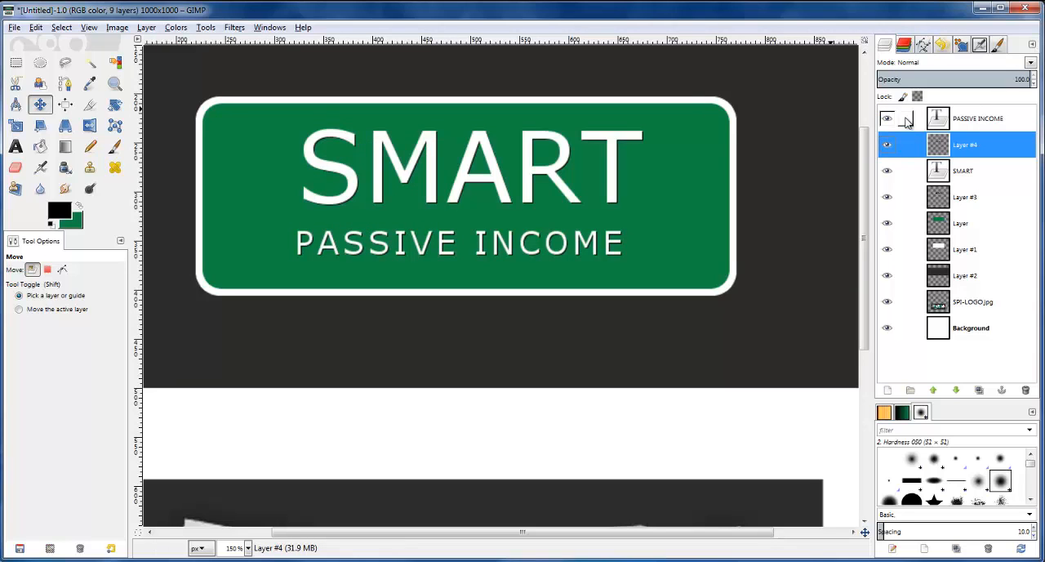
Merge the PASSIVE INCOME and SMART text layers down into their respective shadow layers
key("1")
key("minus")
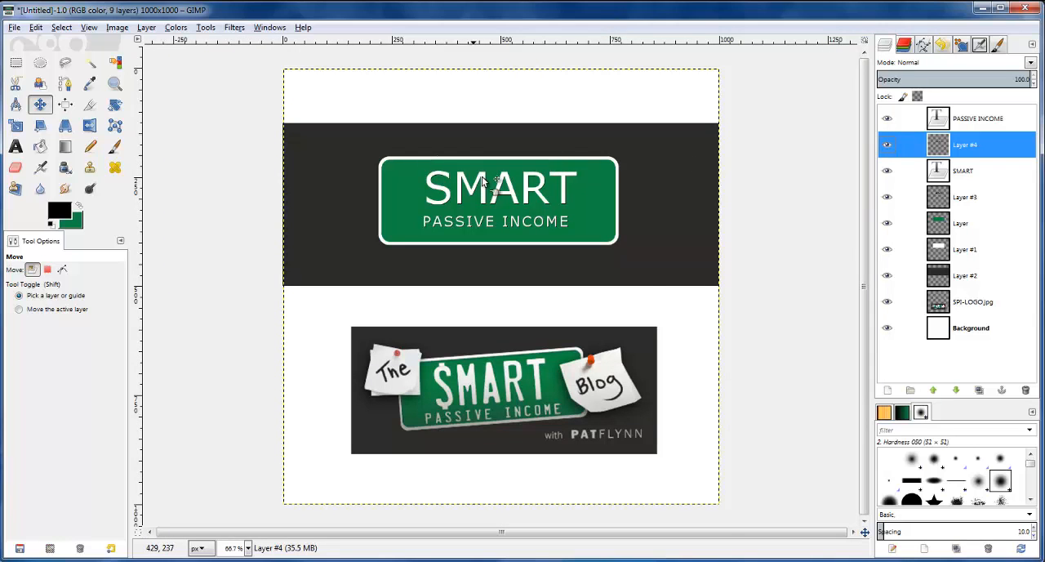
key("1")
key("plus")
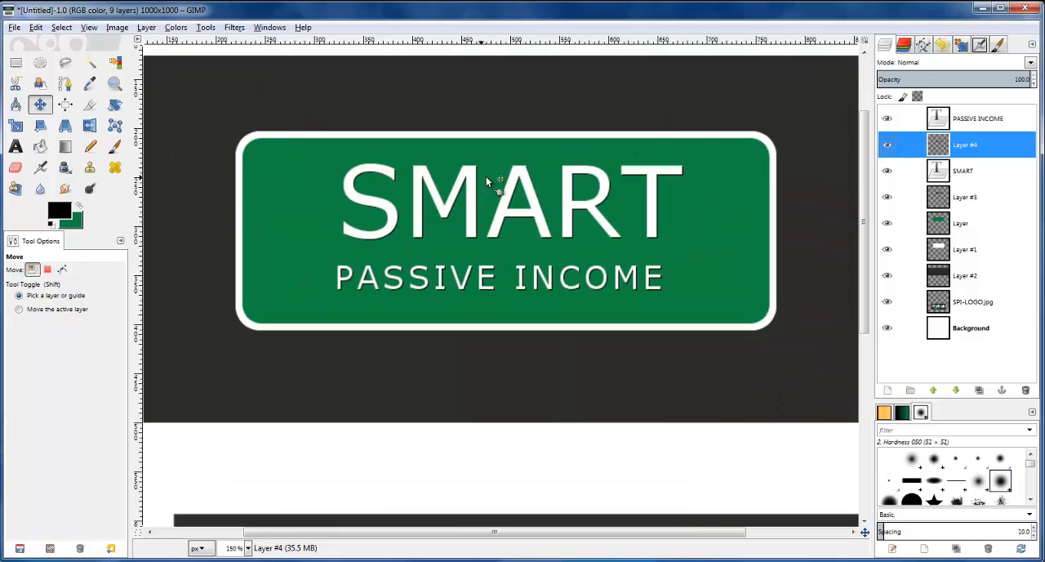
left_click(910, 120)
right_click(940, 122)
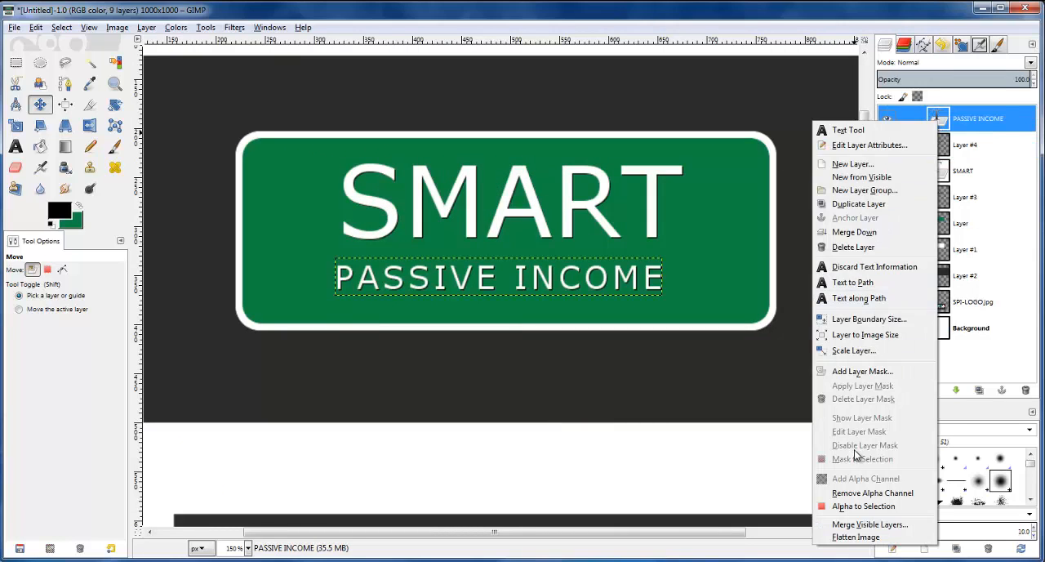
left_click(854, 232)
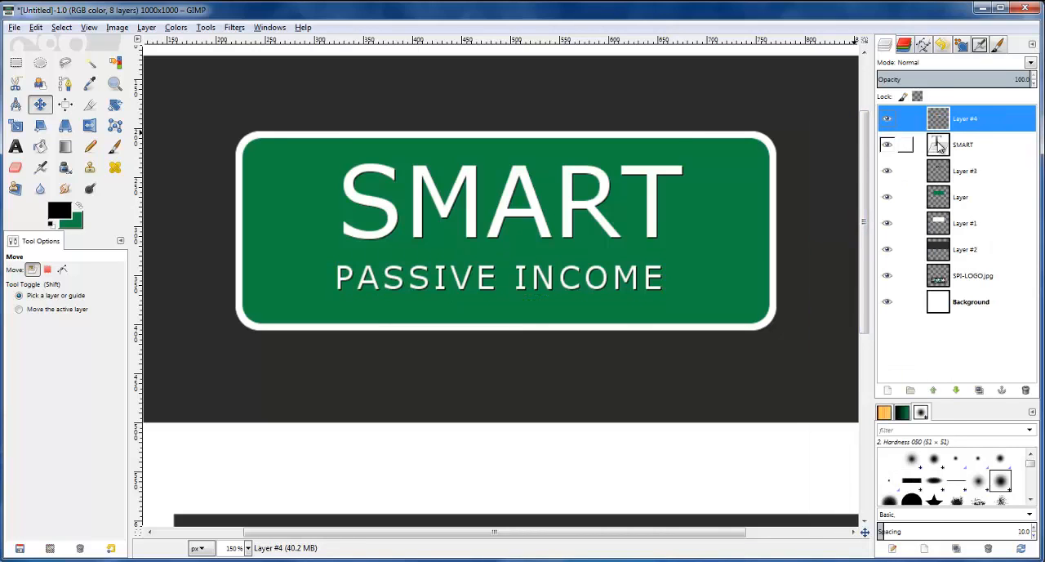
right_click(939, 145)
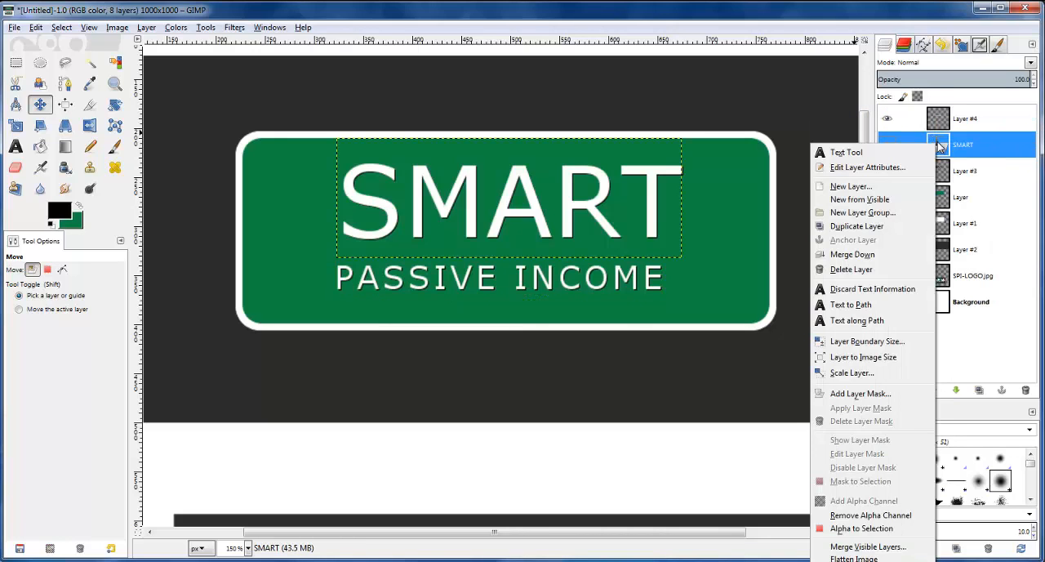
left_click(881, 256)
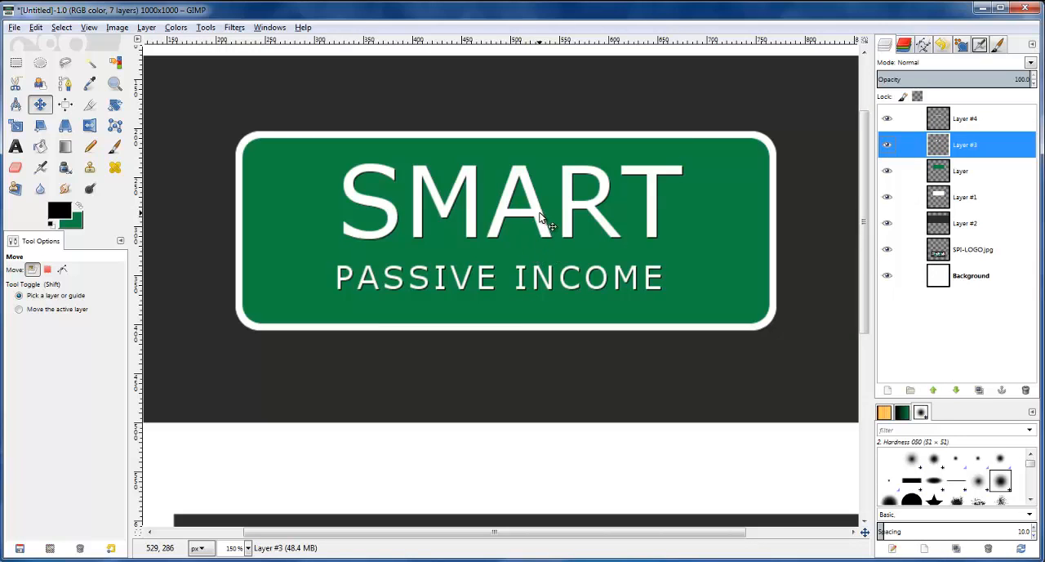
Autocrop the merged PASSIVE INCOME layer and the merged SMART layer to their lettering
scroll(522, 217, "down", 1)
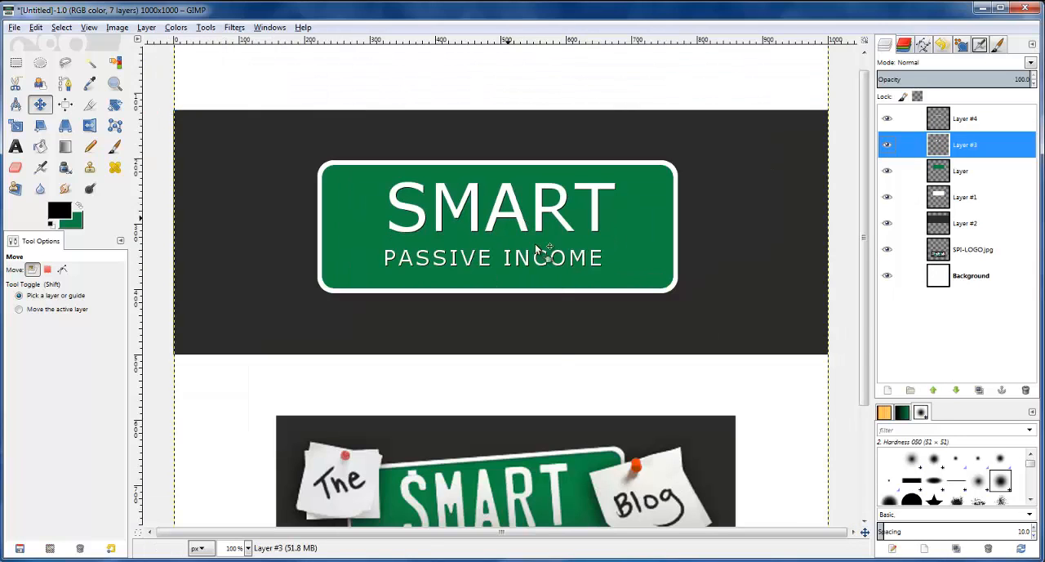
left_click(15, 126)
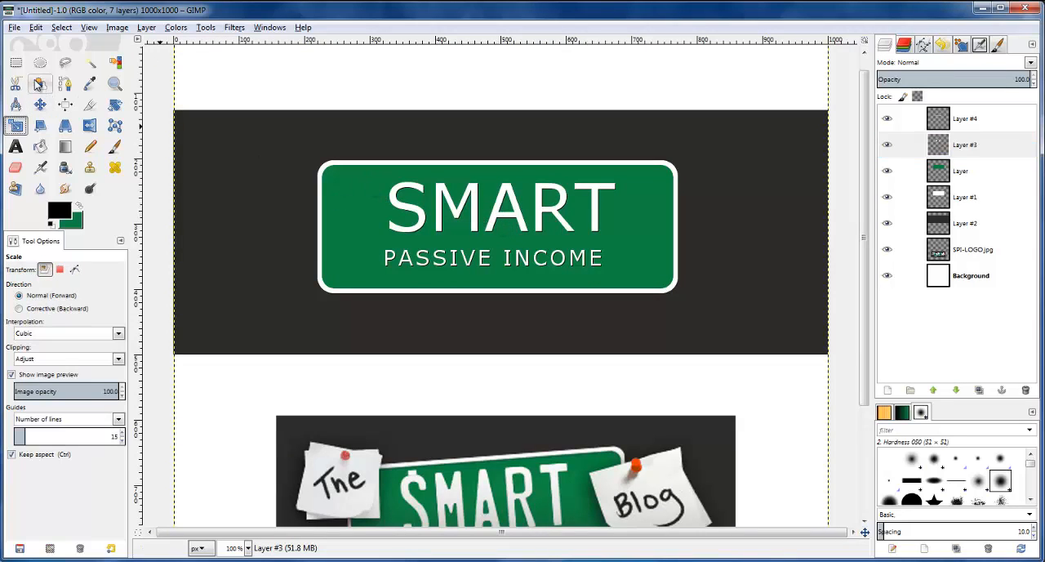
left_click(15, 62)
left_click(905, 119)
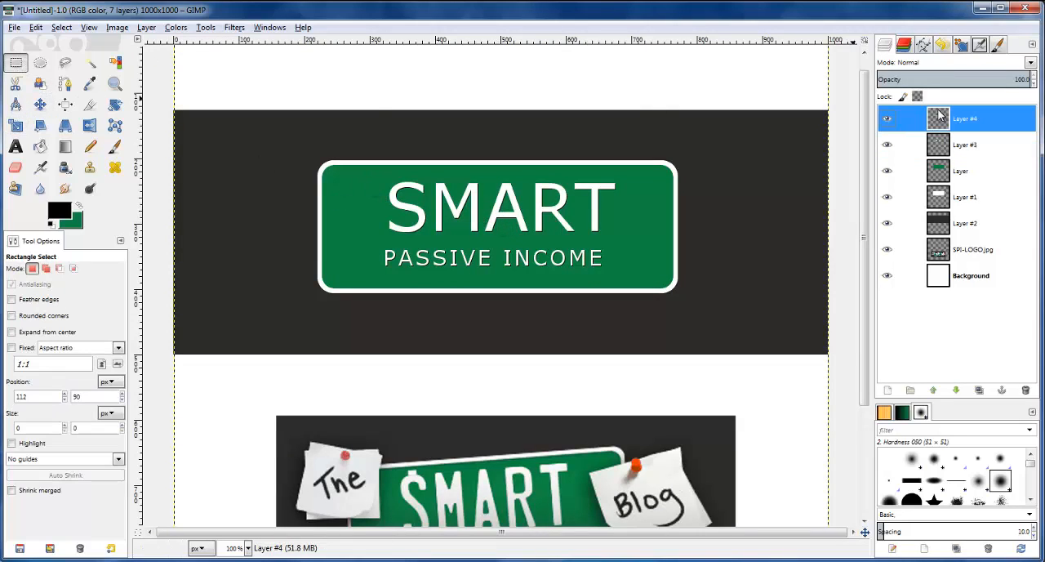
left_click(146, 28)
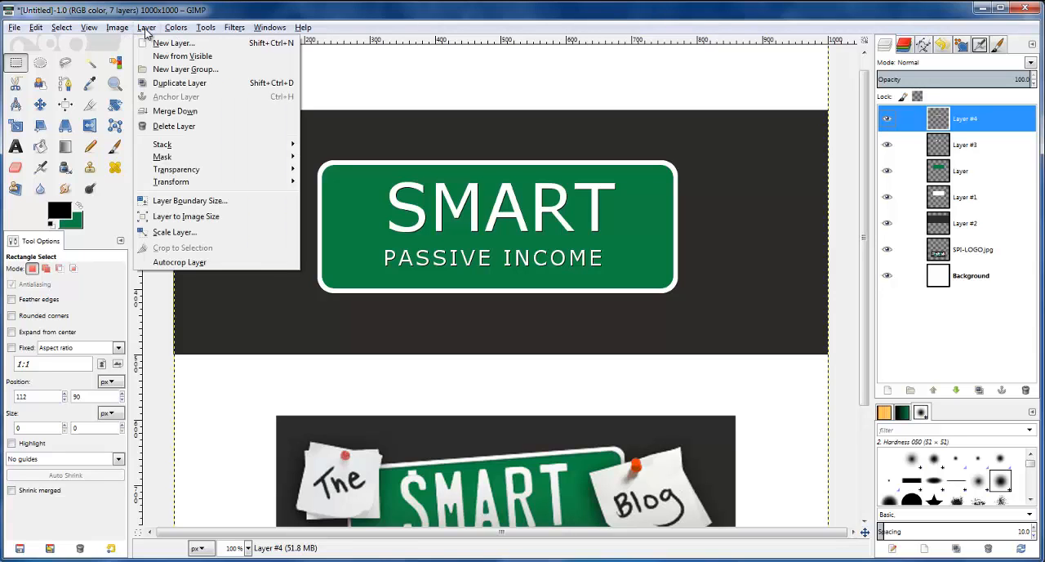
left_click(170, 261)
left_click(904, 145)
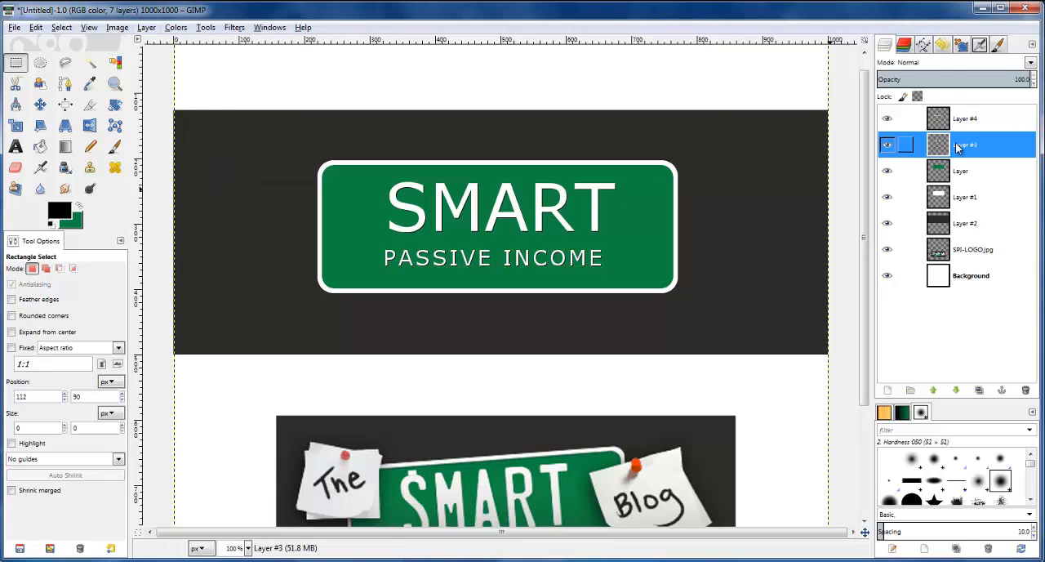
left_click(146, 28)
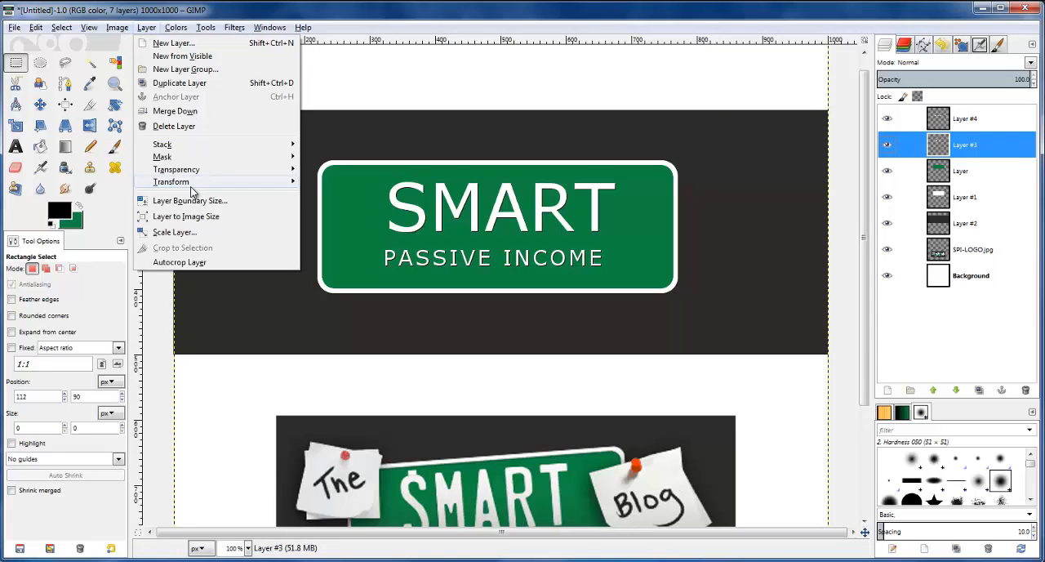
left_click(184, 262)
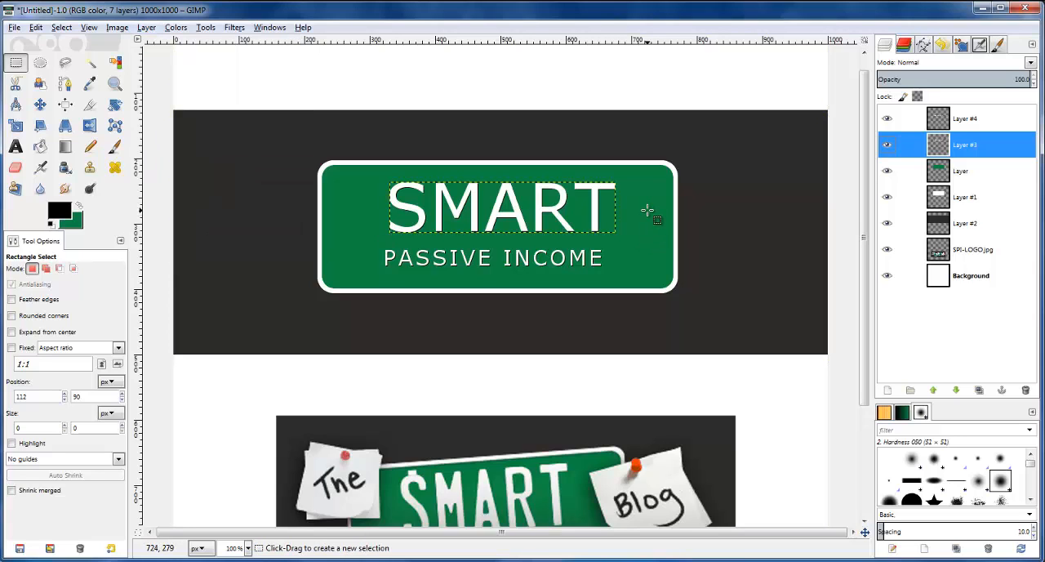
Scale the SMART lettering to 305 px wide by 78 px high with the aspect ratio unlocked
left_click(16, 125)
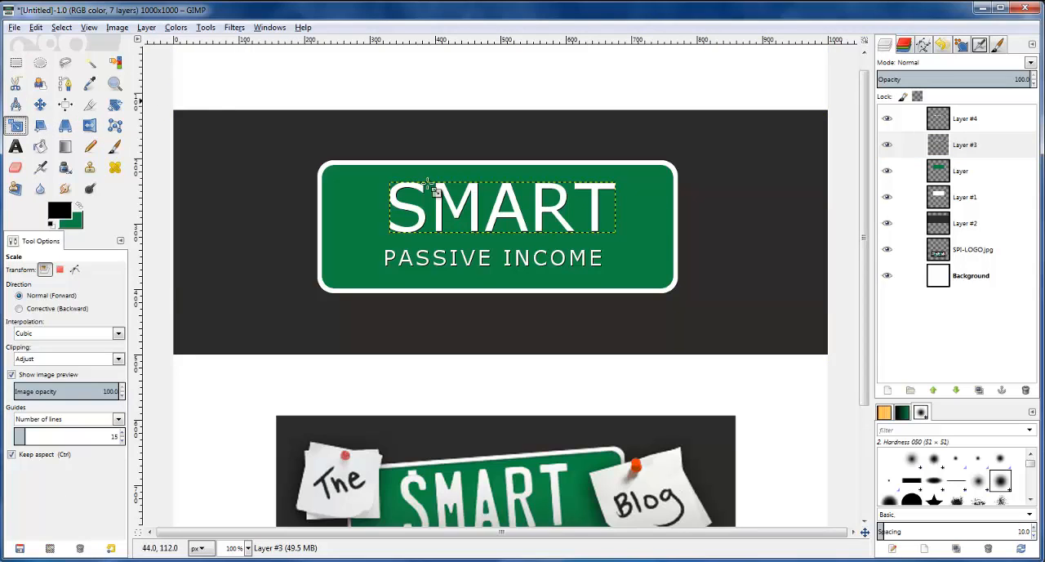
left_click(557, 215)
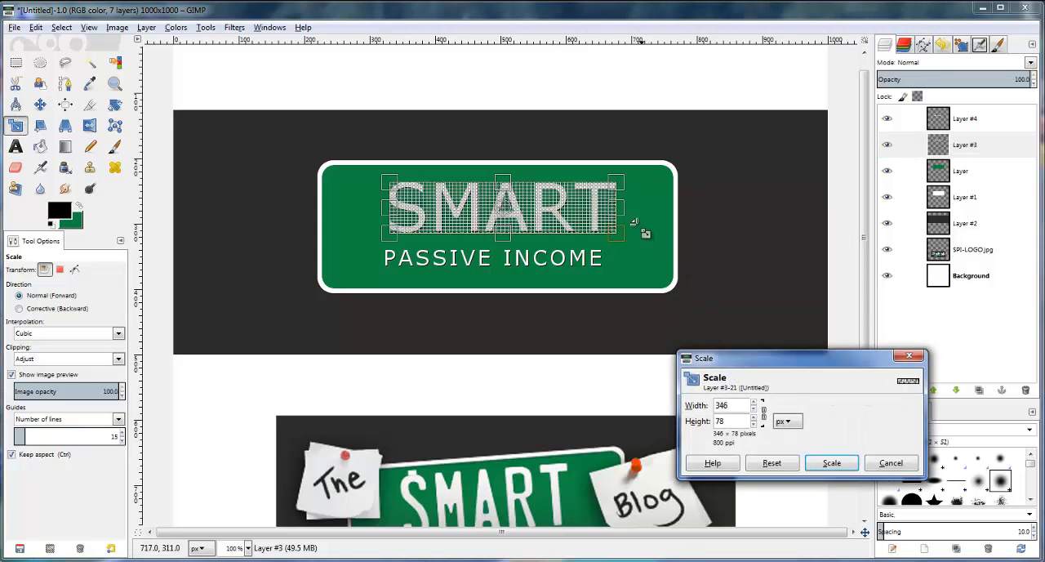
left_click(763, 410)
left_click_drag(626, 212, 601, 215)
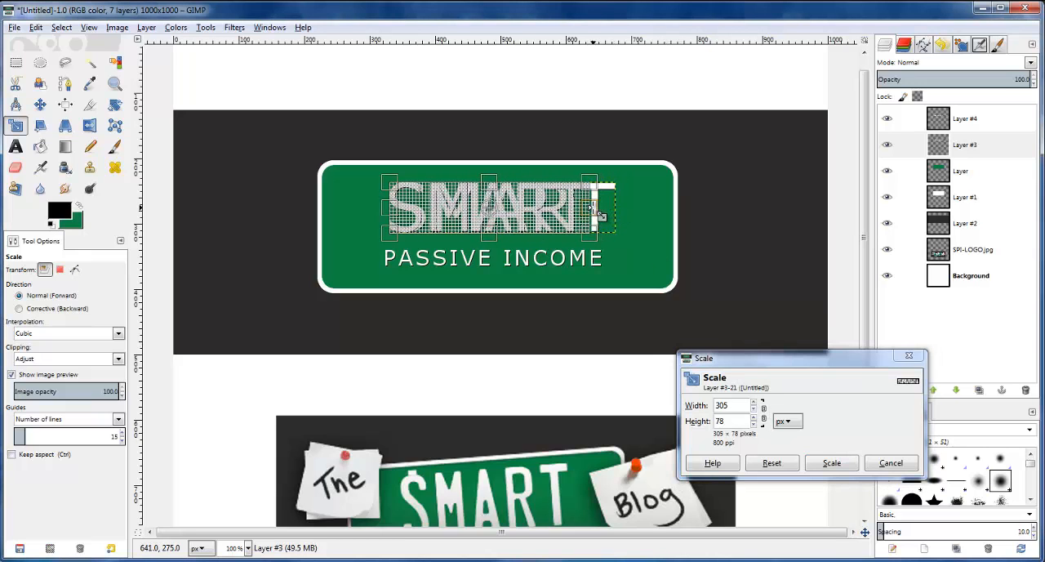
left_click(845, 465)
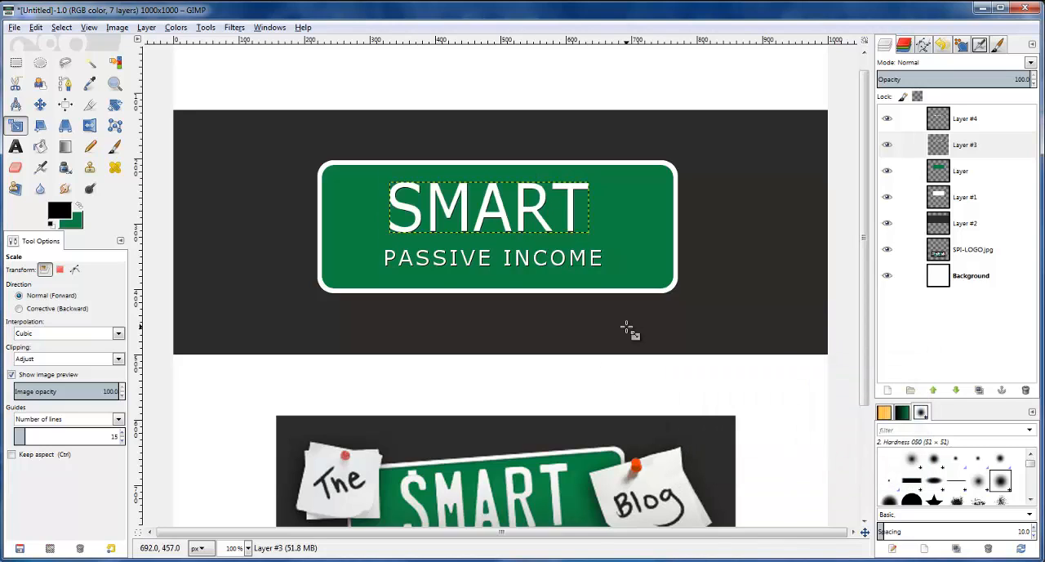
Scale the PASSIVE INCOME lettering to 357 px wide by 25 px high
left_click(935, 122)
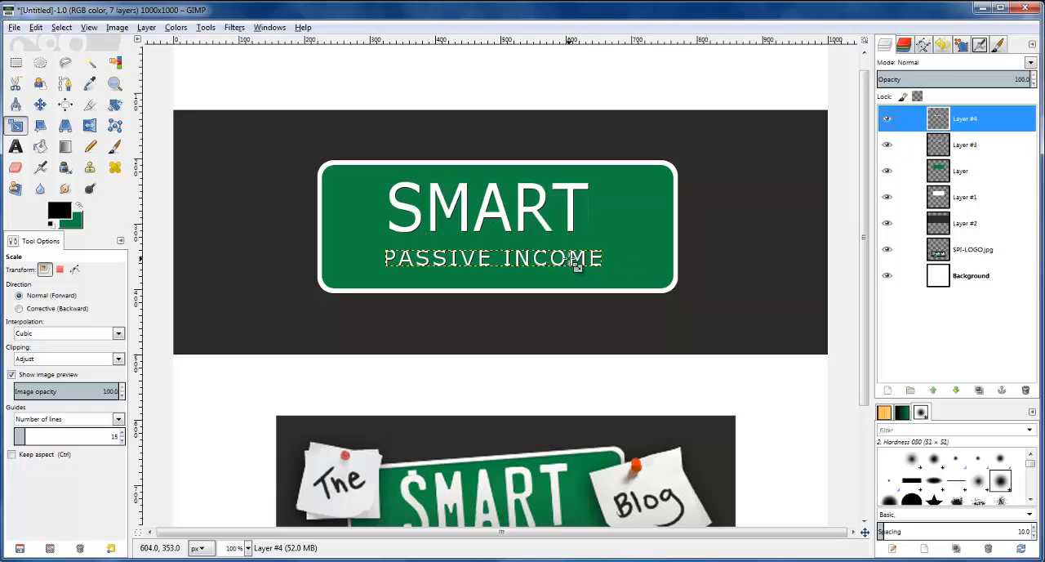
left_click(576, 265)
left_click_drag(614, 267, 632, 267)
left_click(834, 465)
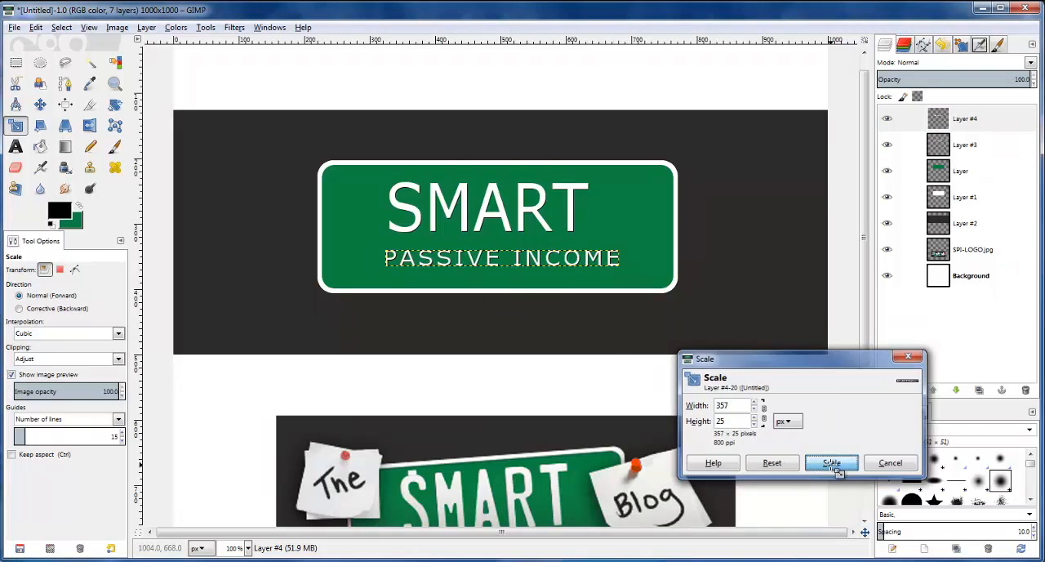
Centre the SMART and PASSIVE INCOME lettering horizontally on the green plate, aligning relative to the active plate layer
left_click(40, 103)
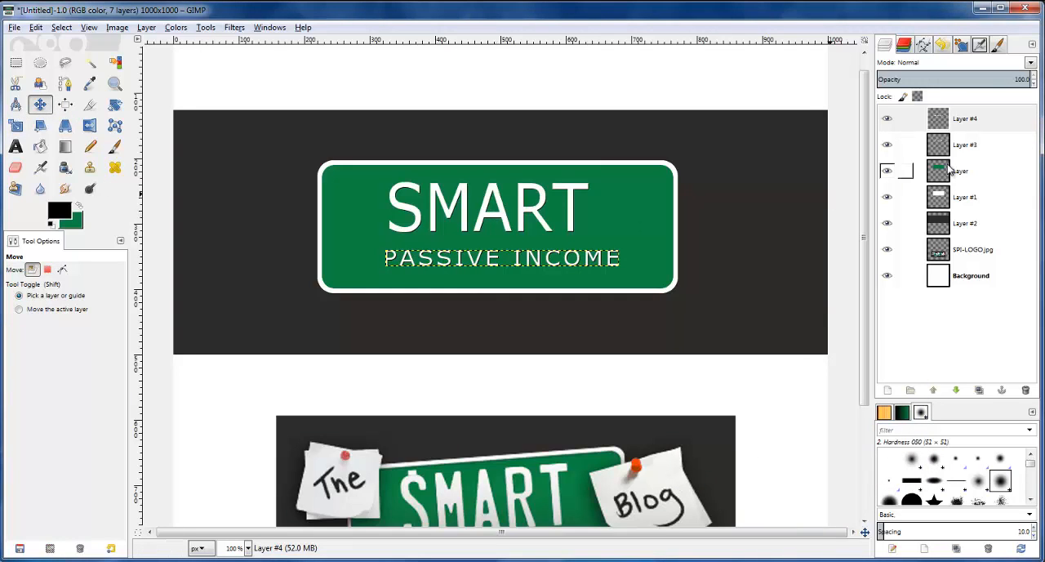
left_click(950, 176)
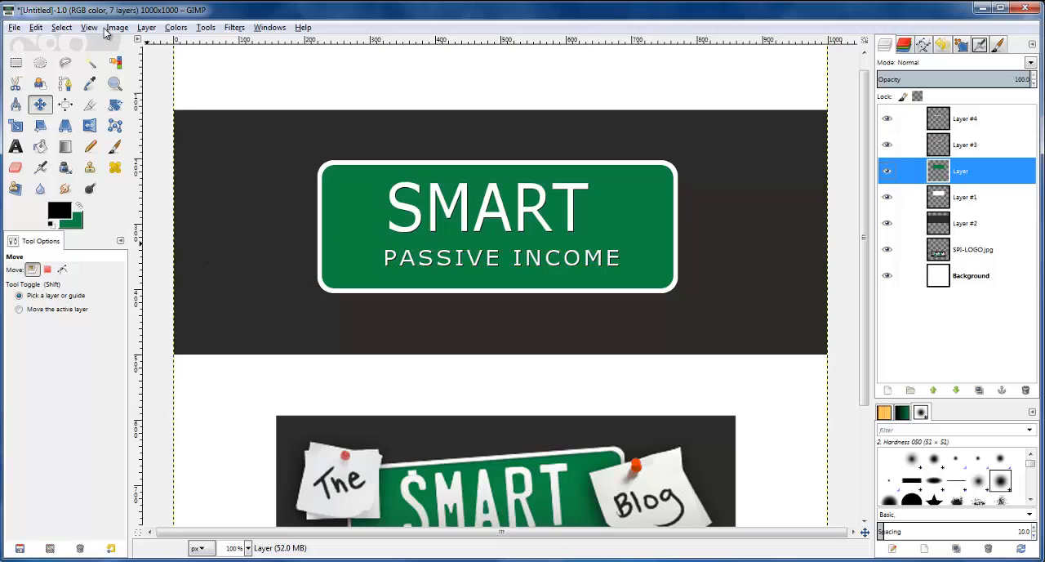
left_click(68, 109)
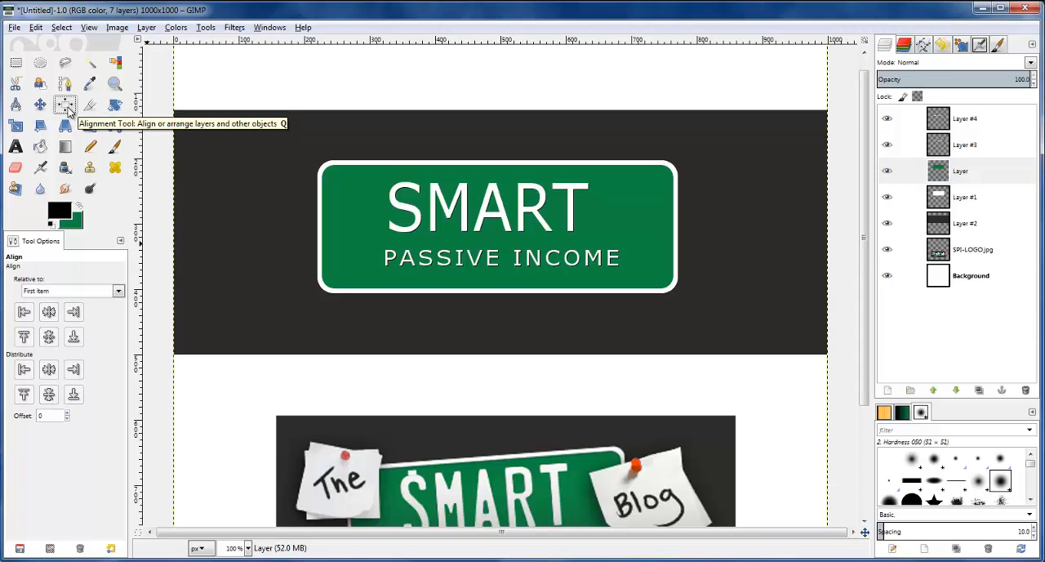
left_click(119, 292)
left_click(63, 354)
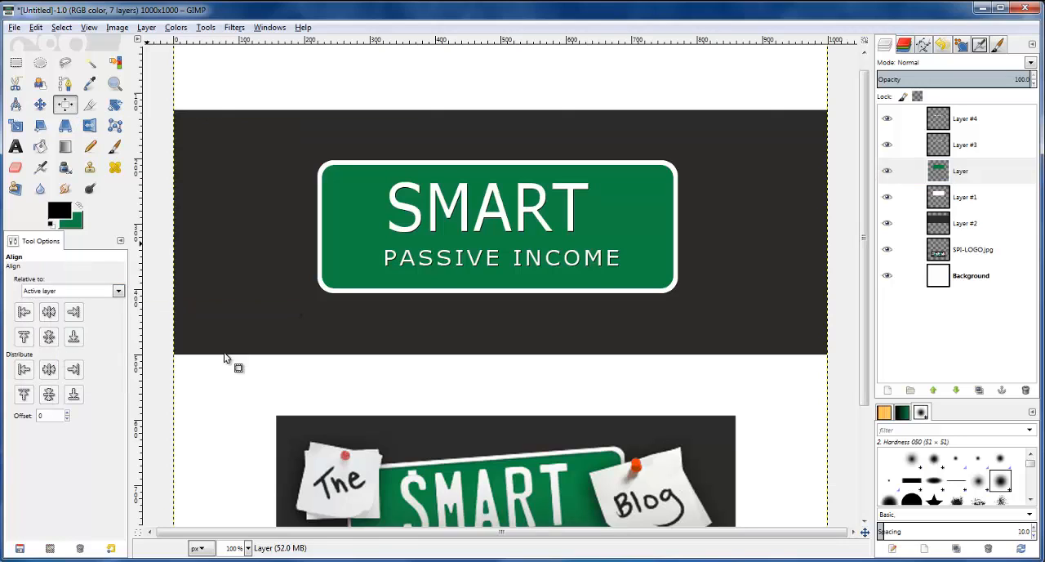
left_click(947, 173)
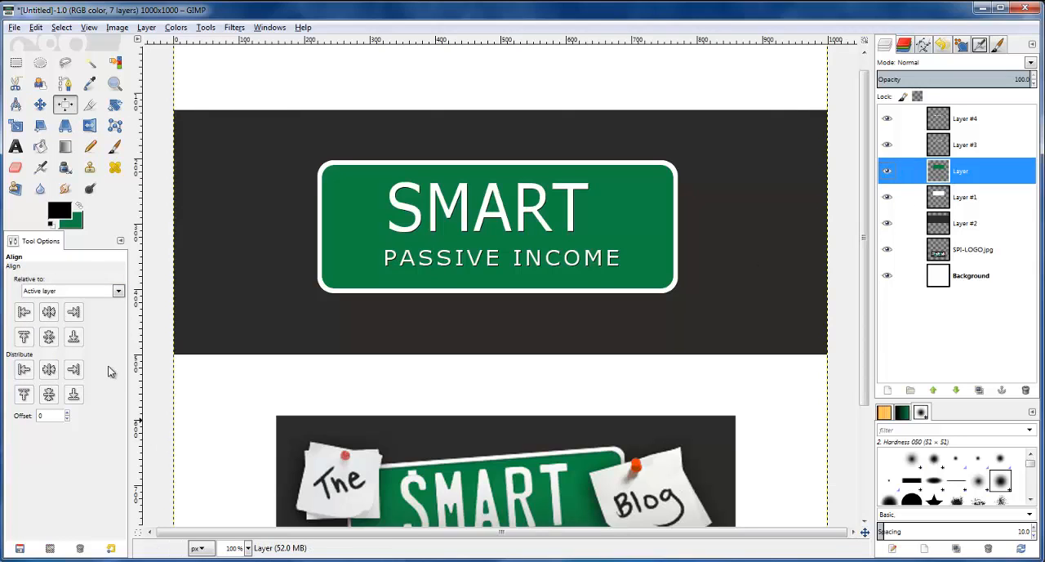
left_click(462, 210)
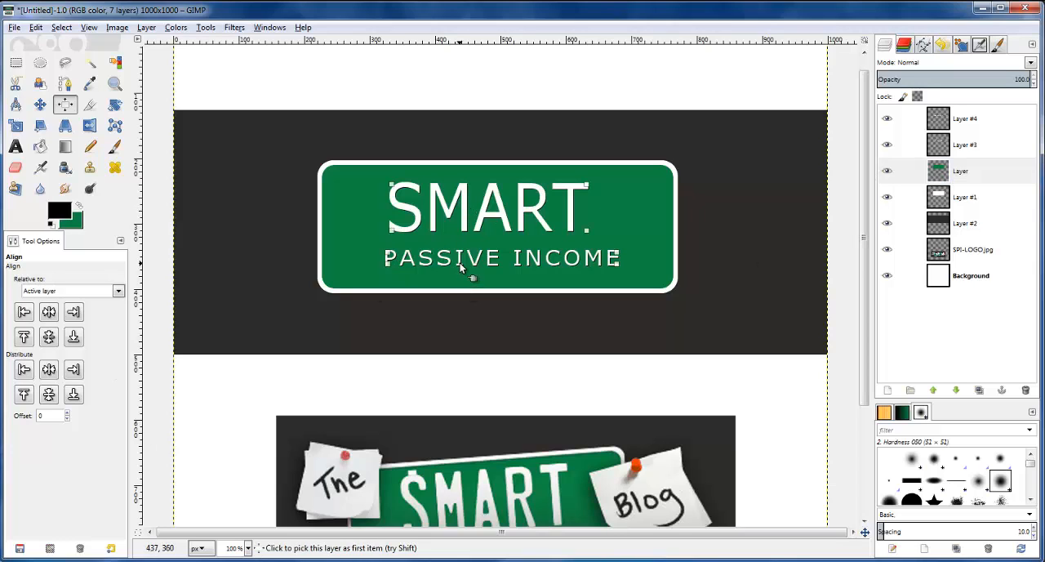
left_click(49, 313)
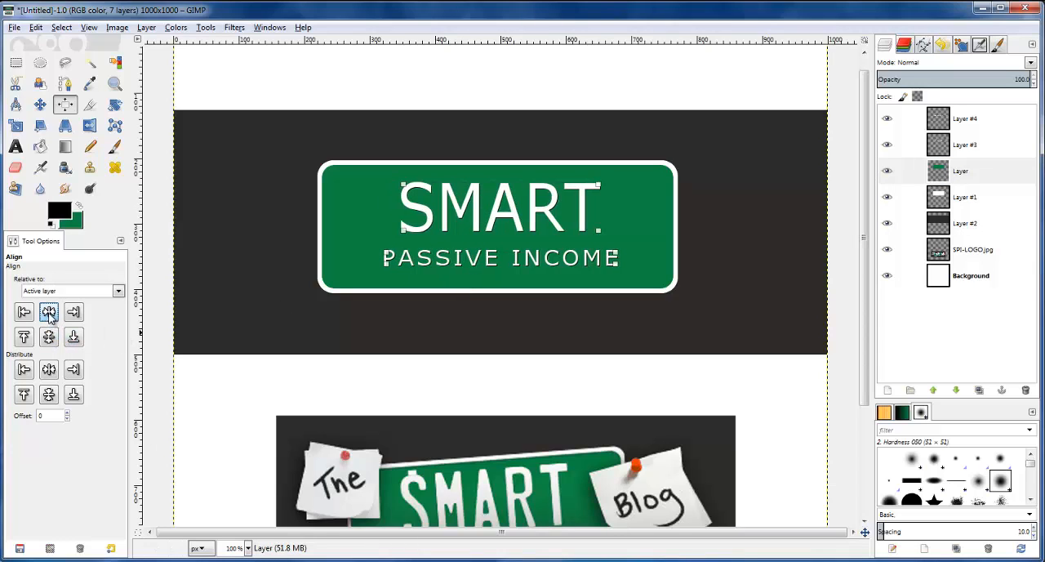
Nudge the SMART lettering straight up so it sits close below the green plate's upper edge
left_click(40, 104)
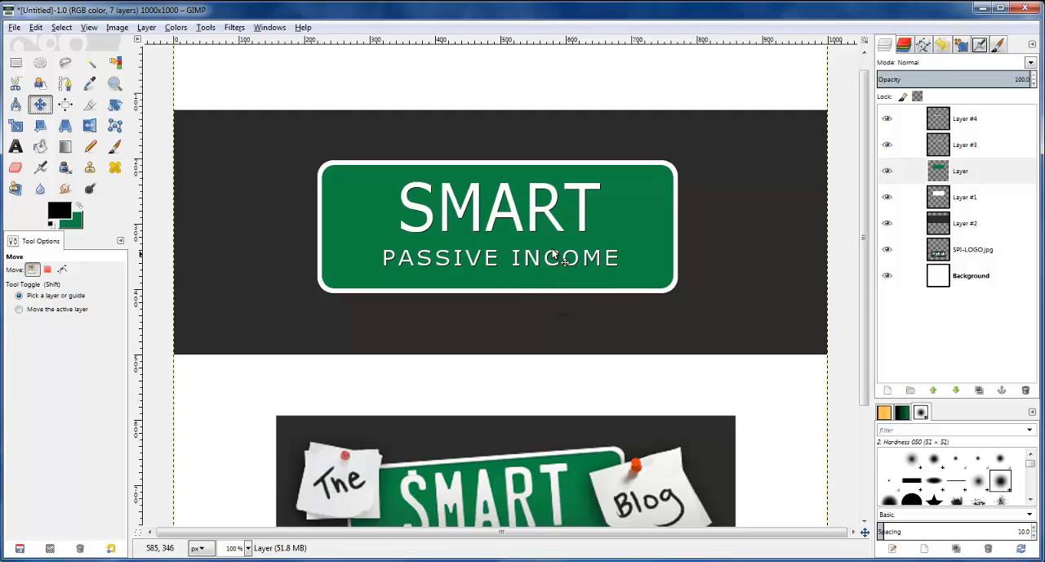
scroll(511, 215, "down", 3)
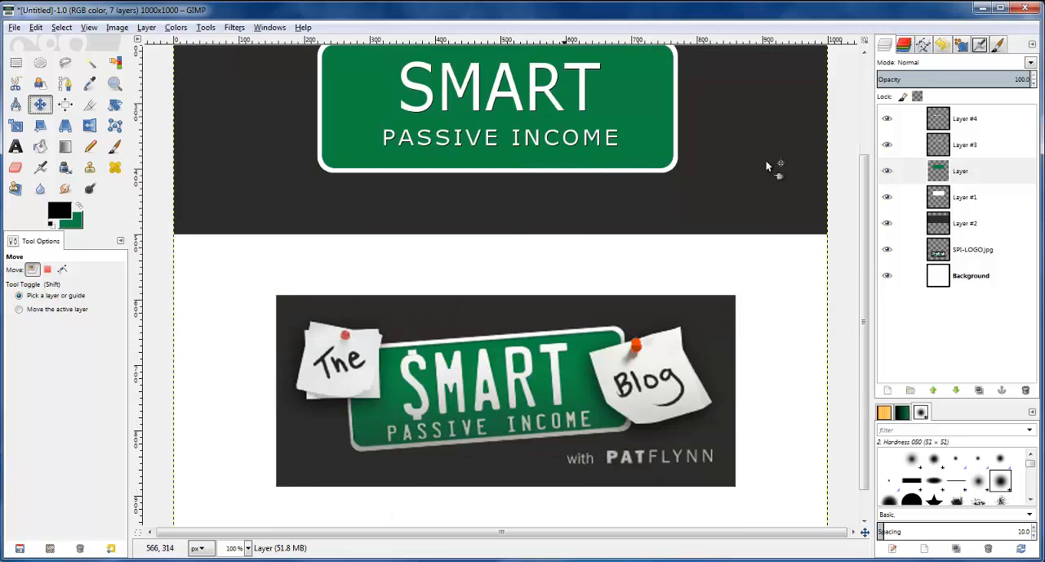
scroll(855, 243, "up", 1)
left_click_drag(855, 244, 853, 240)
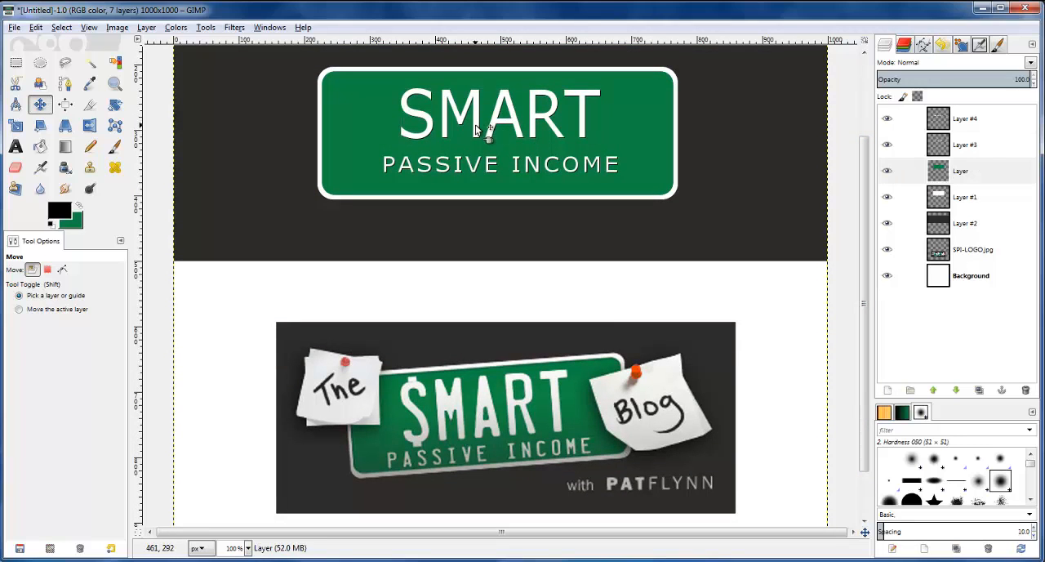
left_click(490, 130)
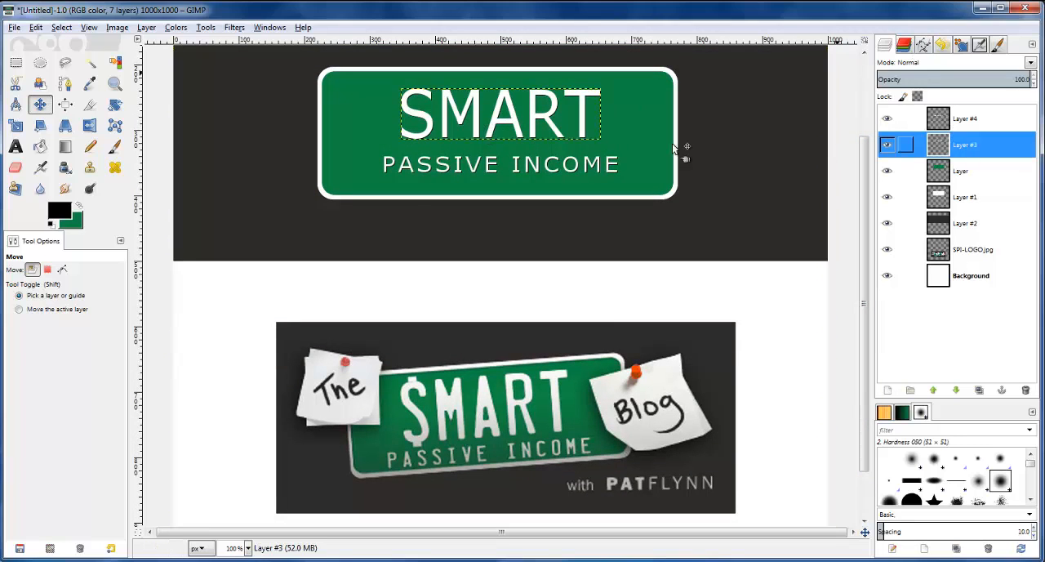
left_click(500, 124)
key("Up")
key("Up")
key("Up")
key("Up")
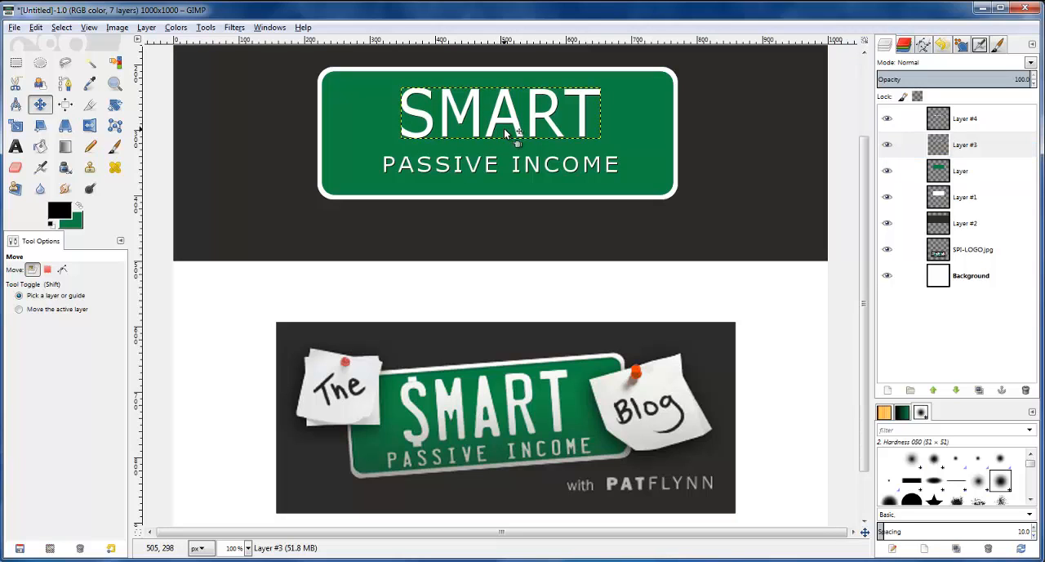
key("Up")
key("Up")
key("Up")
key("Up")
key("Up")
key("Up")
key("Up")
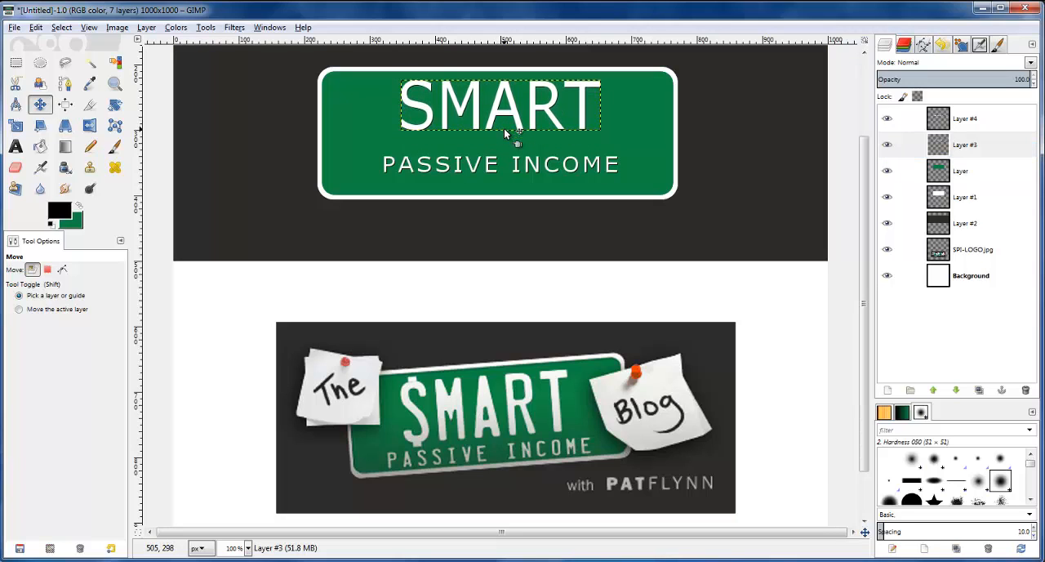
key("Up")
key("Down")
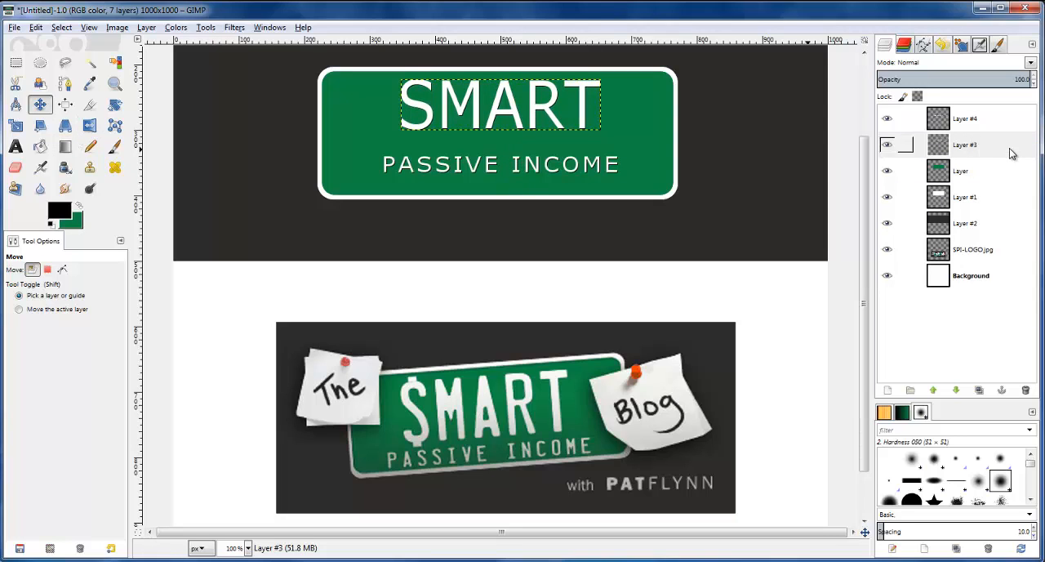
Nudge the PASSIVE INCOME lettering straight up so it sits close beneath the SMART lettering
left_click(964, 123)
key("Up")
key("Up")
key("Up")
key("Up")
key("Up")
key("Up")
key("Up")
key("Up")
key("Up")
key("Up")
key("Up")
key("Up")
key("Up")
key("Up")
key("Up")
key("Up")
key("Up")
key("Up")
key("Up")
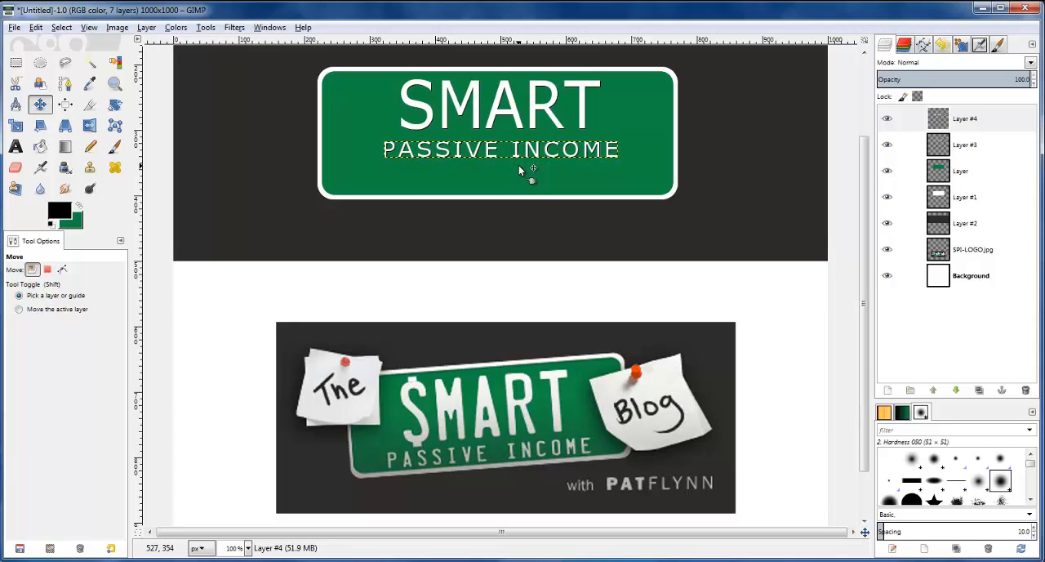
key("Up")
key("Up")
key("Up")
key("Up")
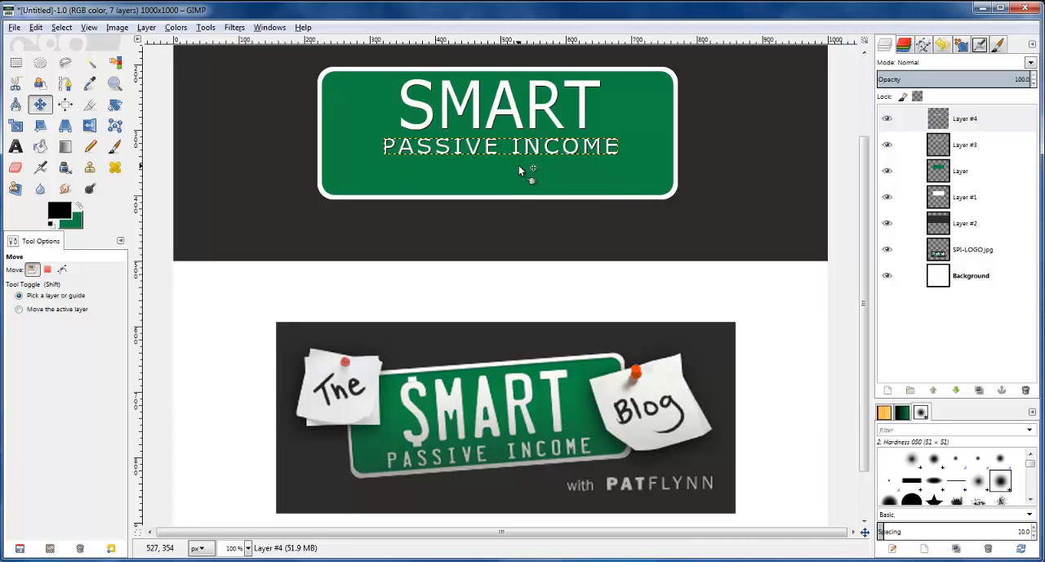
left_click(633, 141)
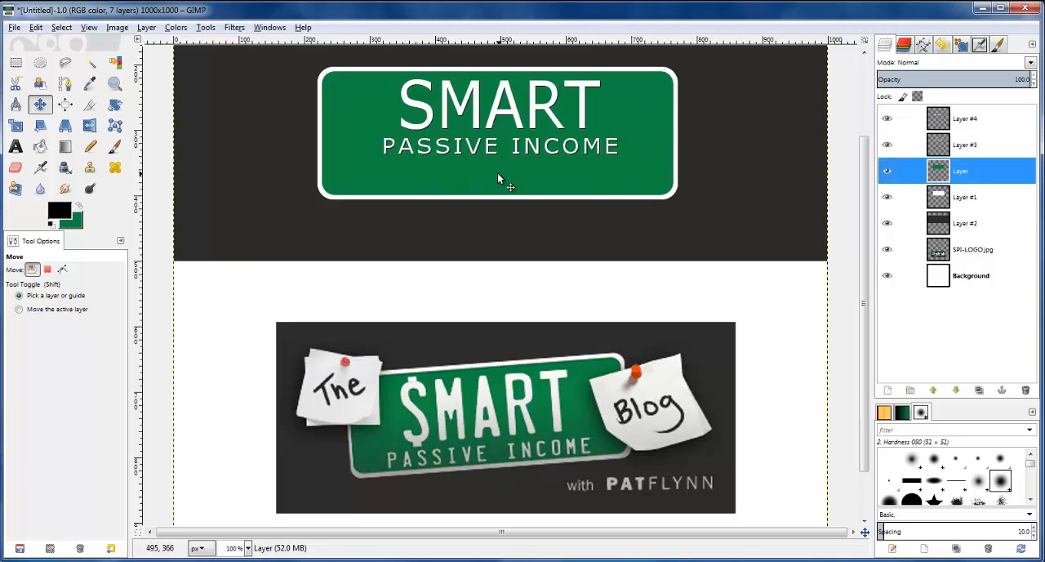
left_click(905, 172)
left_click(905, 197)
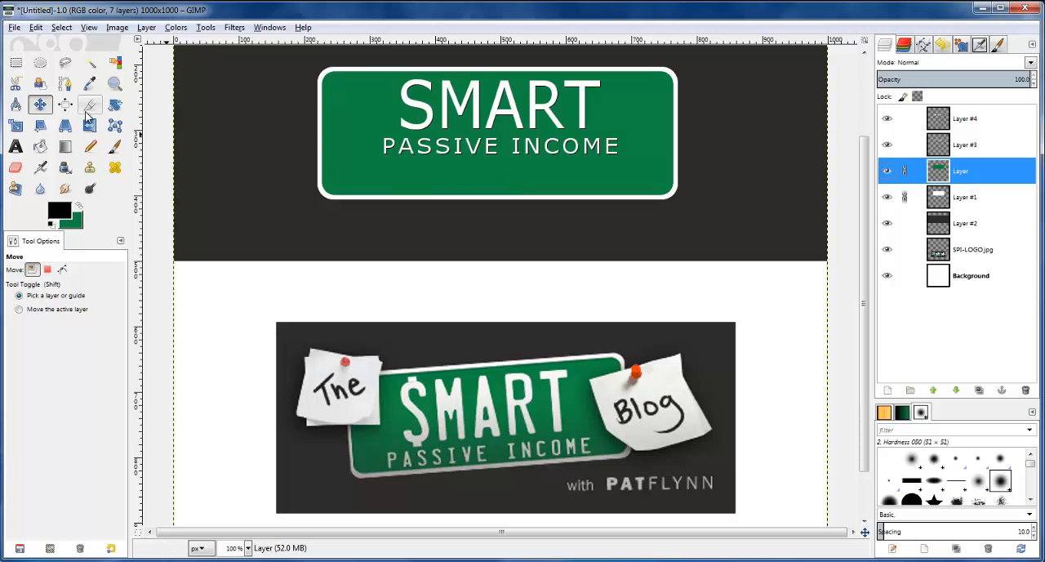
left_click(16, 126)
left_click(457, 180)
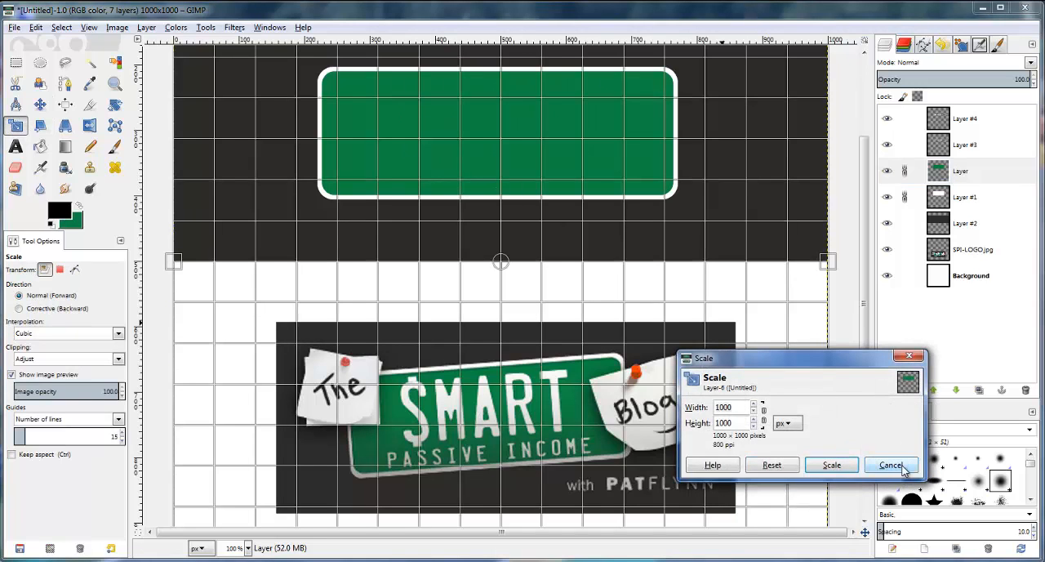
left_click(892, 465)
left_click(904, 171)
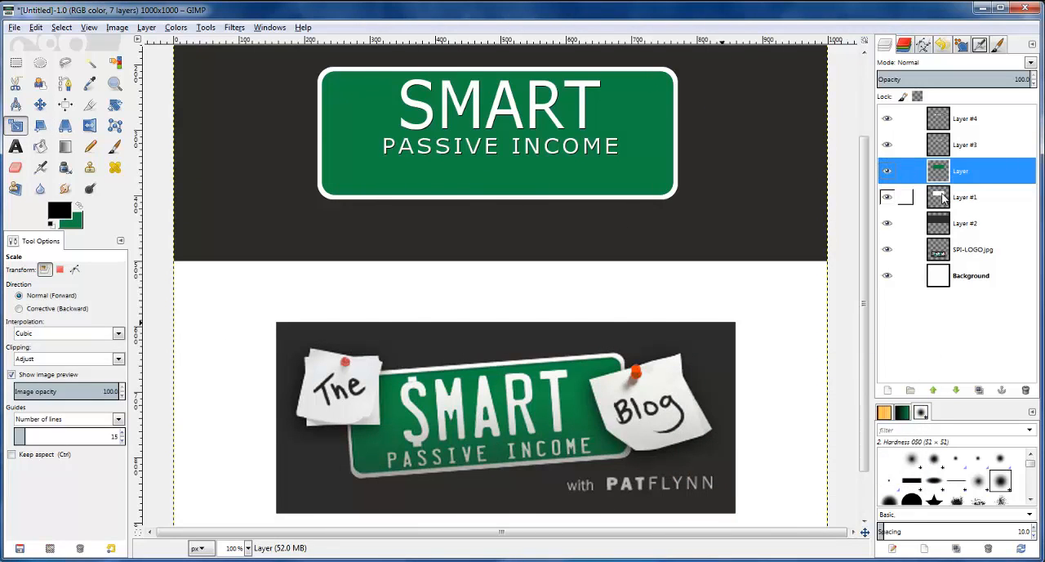
Autocrop the white border layer and the green plate layer to their contents
left_click(943, 198)
left_click(145, 29)
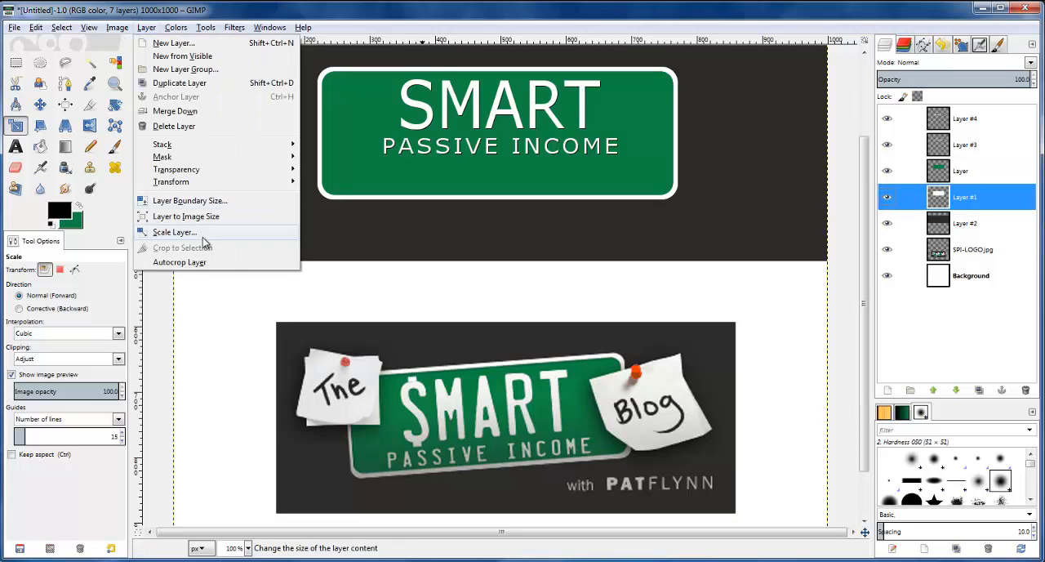
left_click(198, 263)
left_click(955, 172)
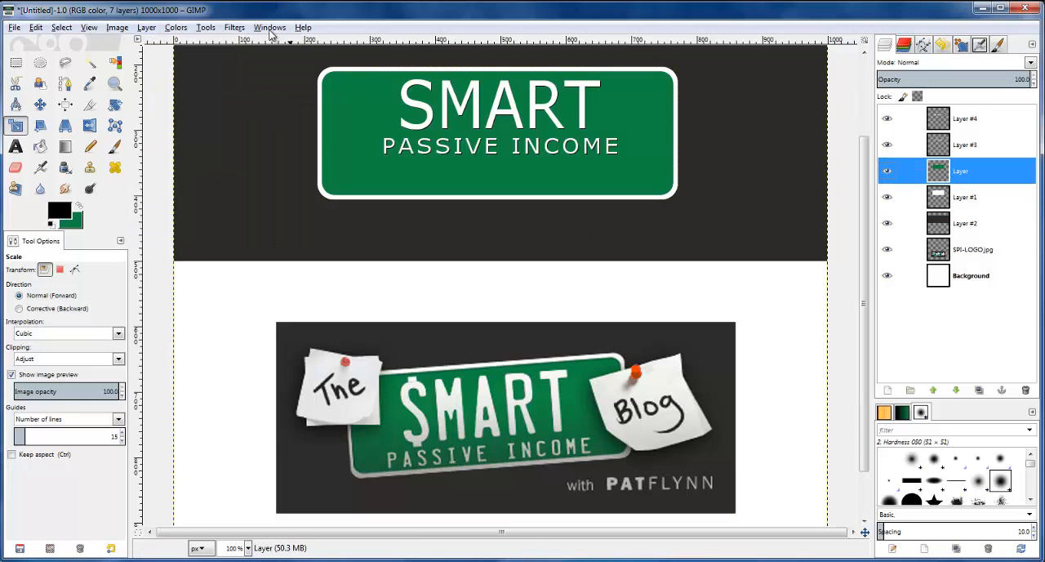
left_click(155, 29)
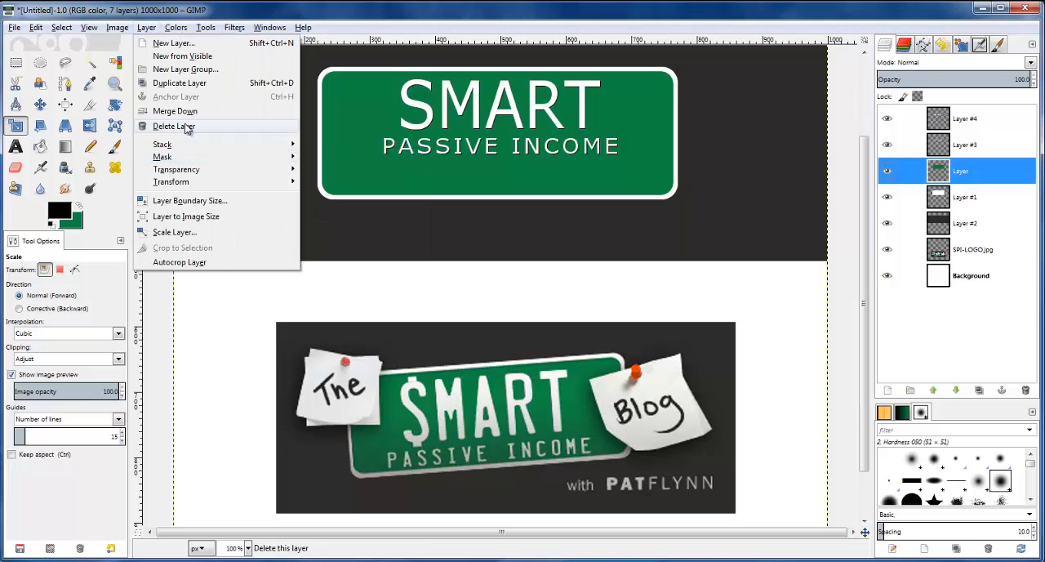
left_click(179, 263)
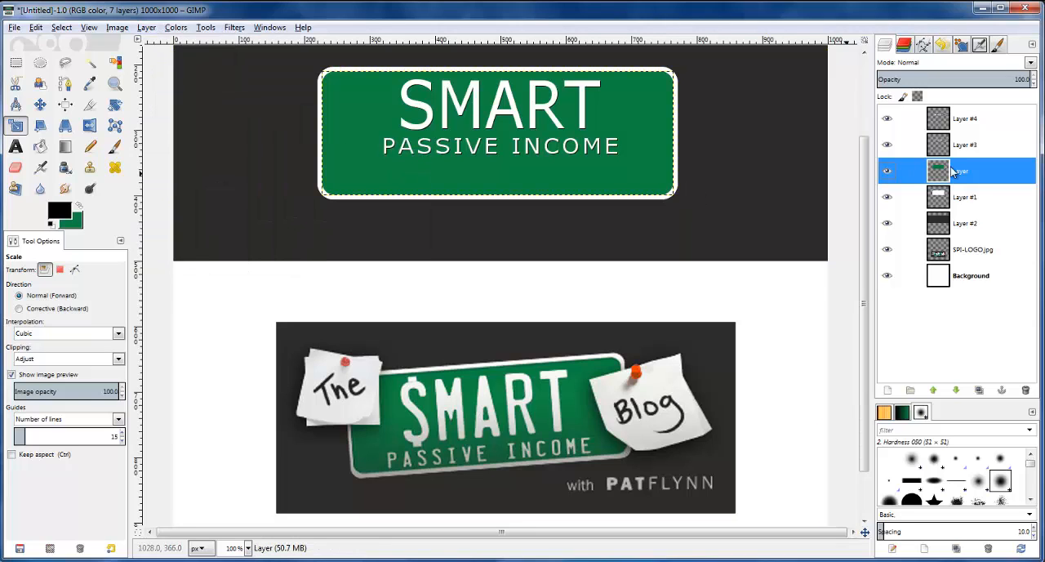
Link the green plate and white border layers and scale them from the lower edge to a plate height of 136 px
left_click(905, 172)
left_click(905, 196)
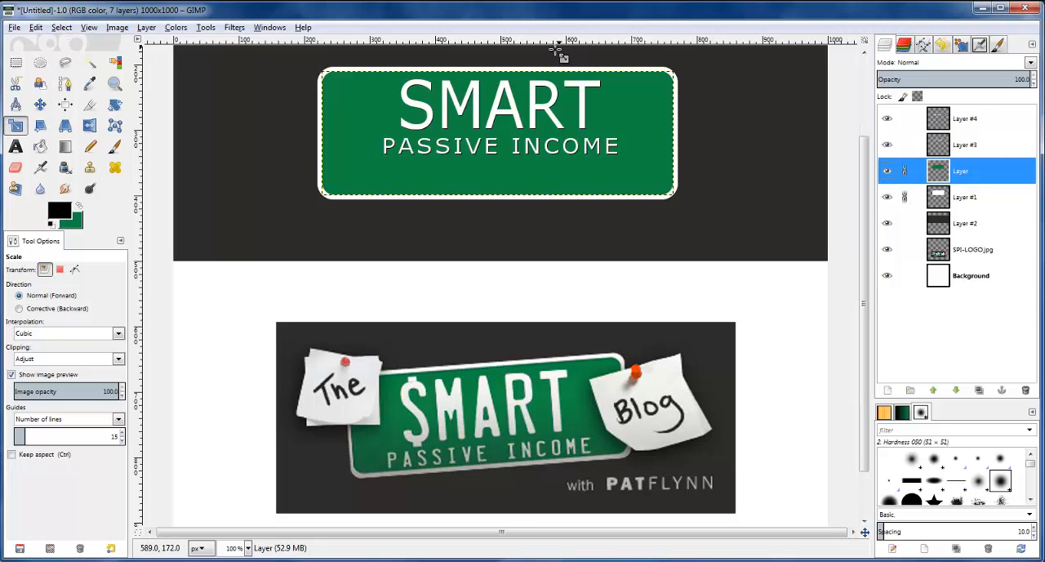
left_click(417, 171)
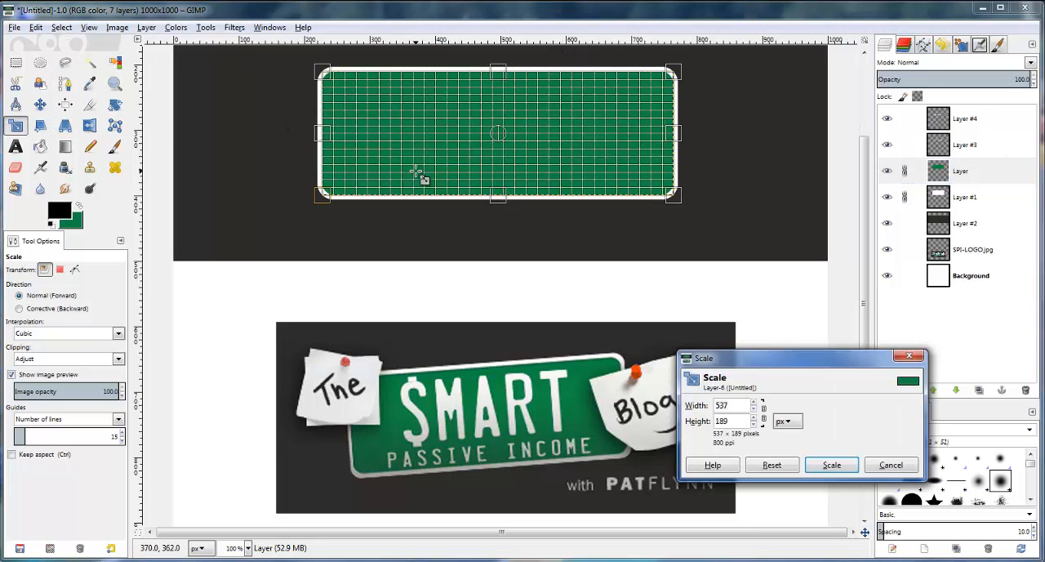
left_click_drag(498, 197, 500, 161)
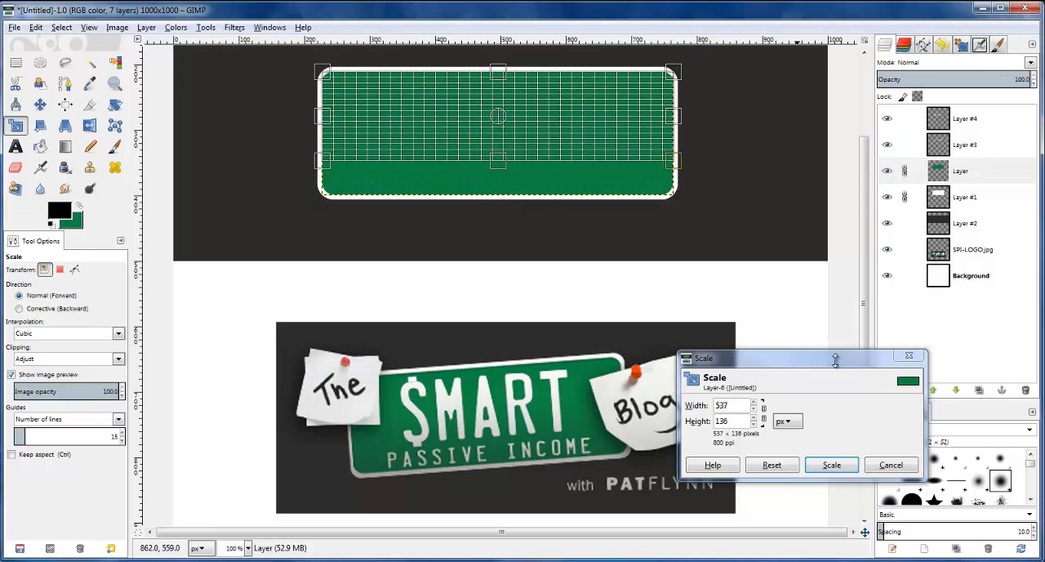
left_click(832, 465)
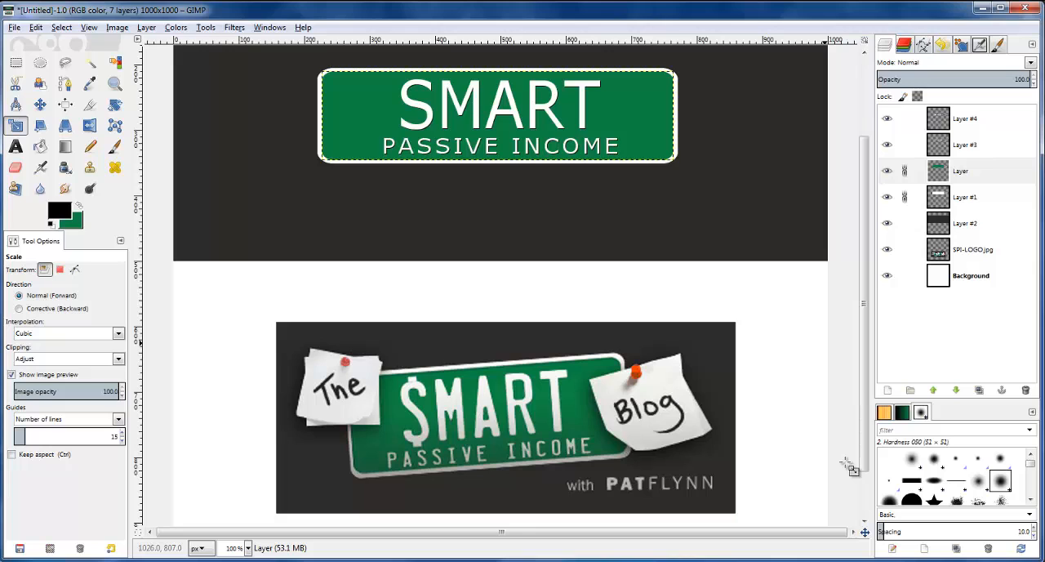
Narrow the linked plate and border evenly from both sides toward the lettering, keeping the 136 px height
left_click(639, 122)
left_click_drag(684, 123, 660, 120)
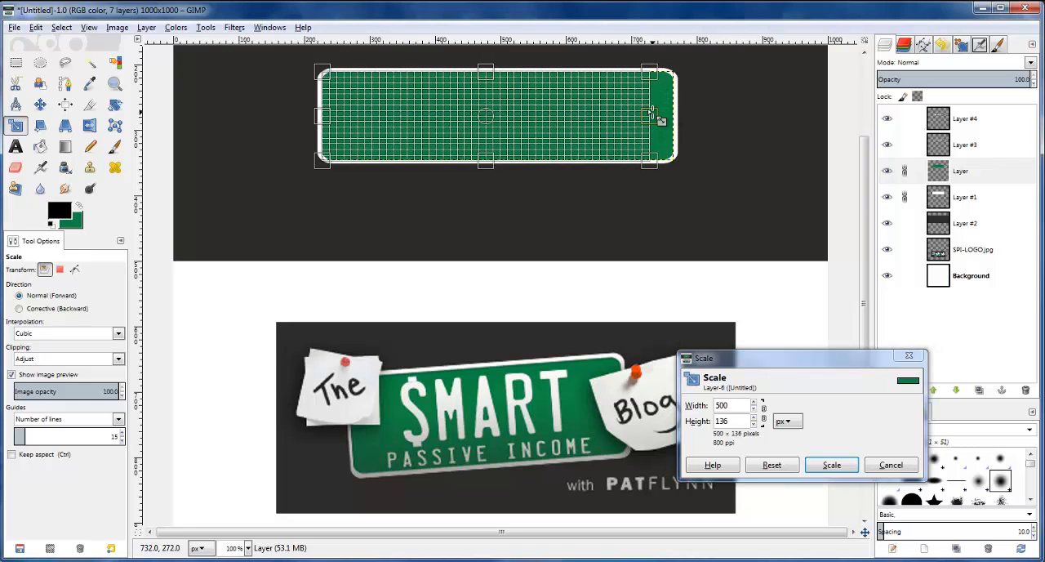
left_click_drag(332, 126, 358, 127)
left_click(832, 465)
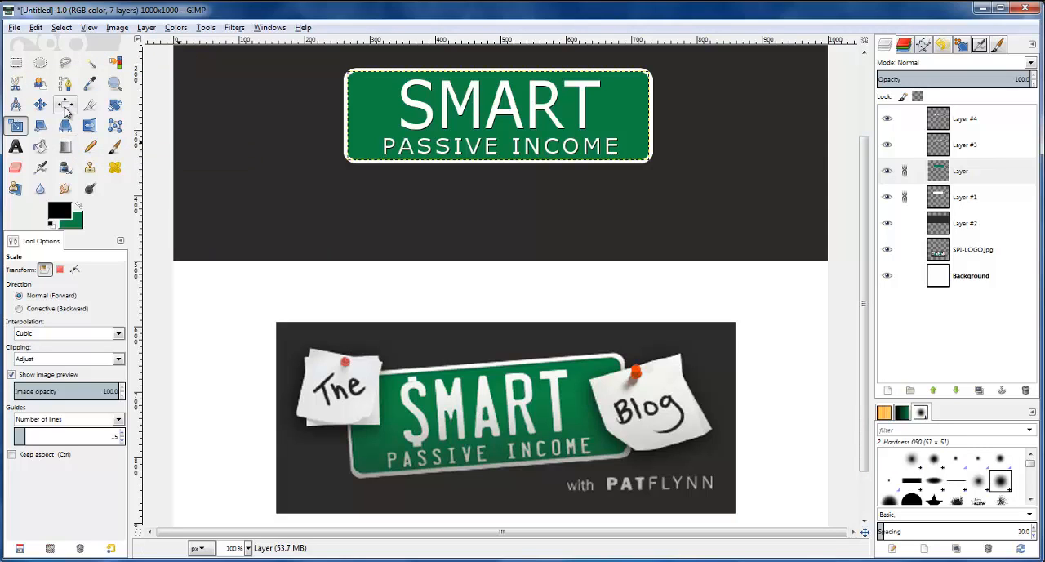
Unlink the plate and border layers and centre both lettering layers horizontally on the narrowed green plate
left_click(913, 175)
left_click(906, 196)
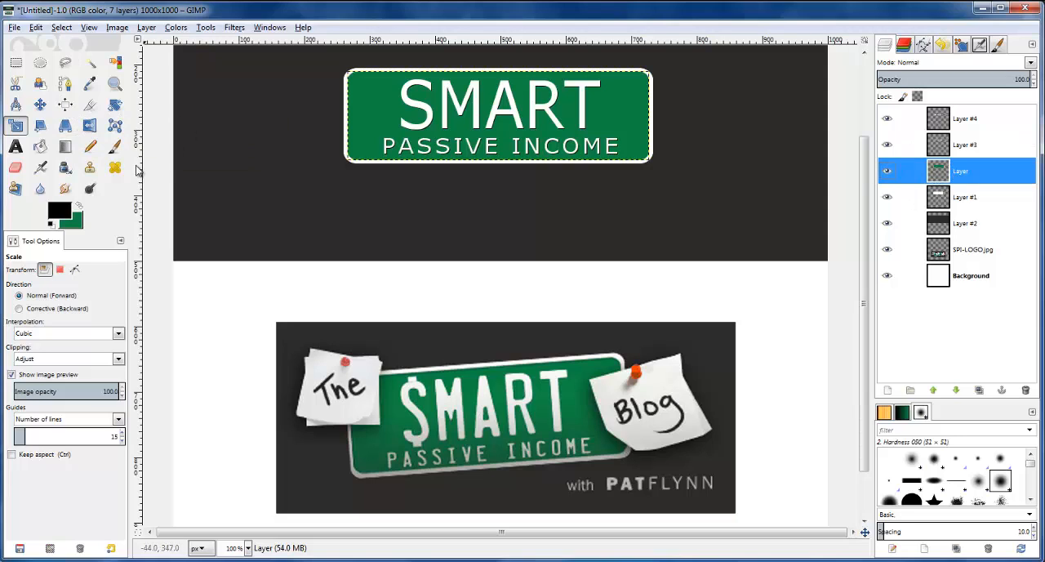
left_click(66, 105)
left_click(487, 124)
left_click(494, 157, "shift")
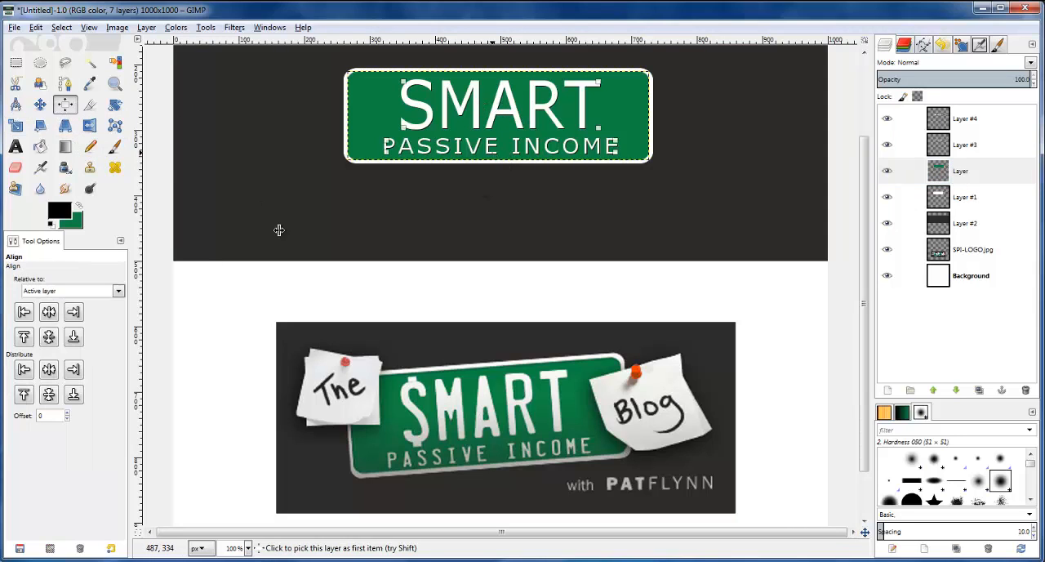
left_click(49, 313)
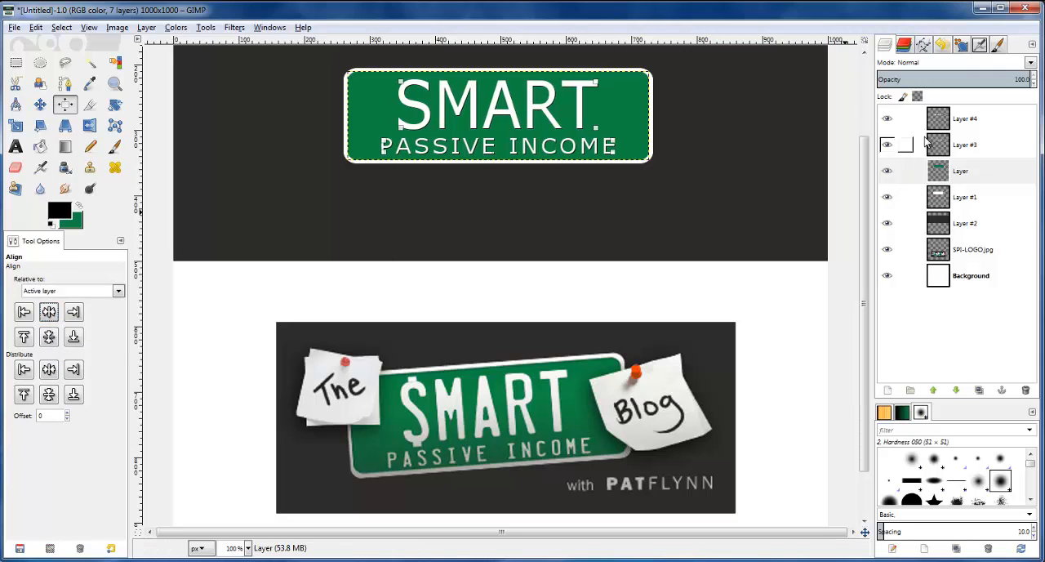
Link the SMART and PASSIVE INCOME lettering layers and pick the SMART lettering layer with the Move tool
left_click(904, 119)
left_click(904, 145)
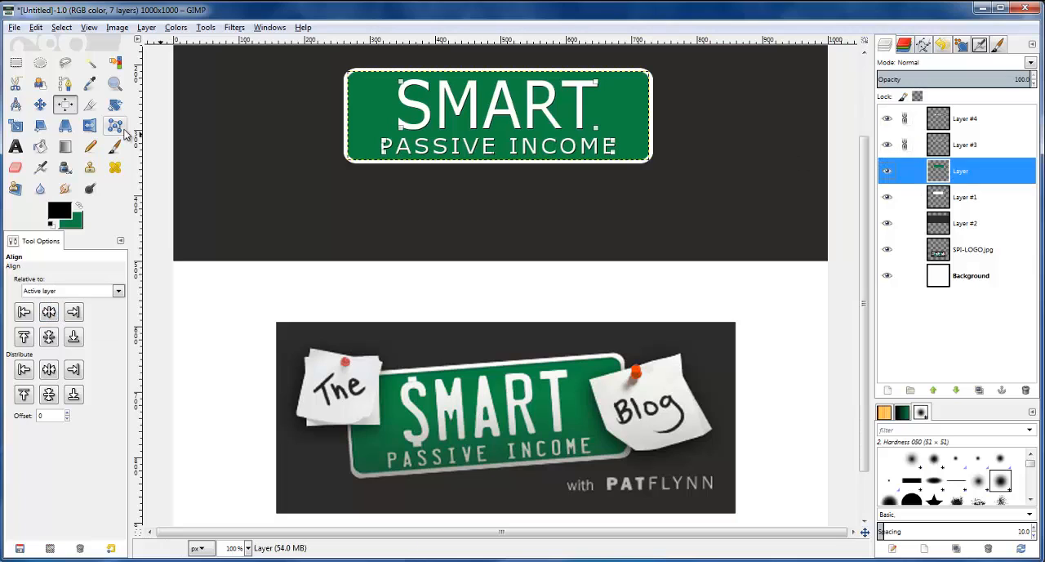
left_click(40, 104)
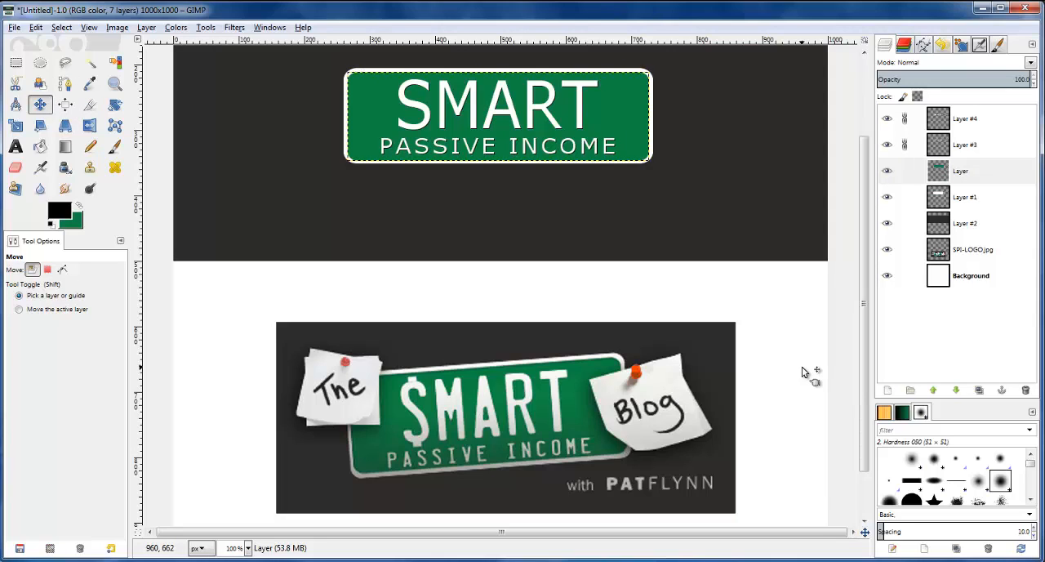
left_click(966, 145)
left_click(513, 117)
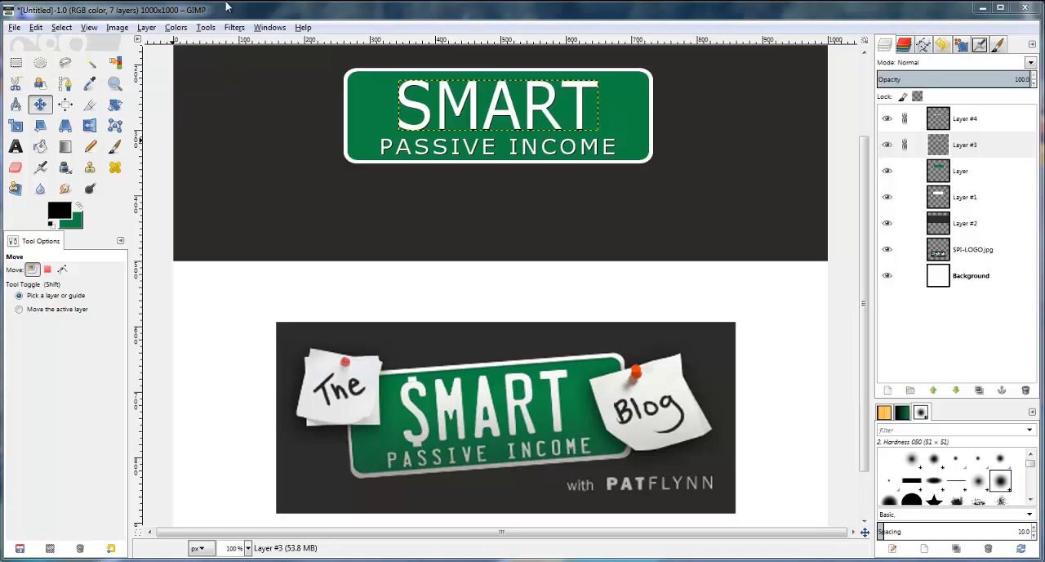
Create a selection from the green plate layer's alpha channel
left_click(943, 173)
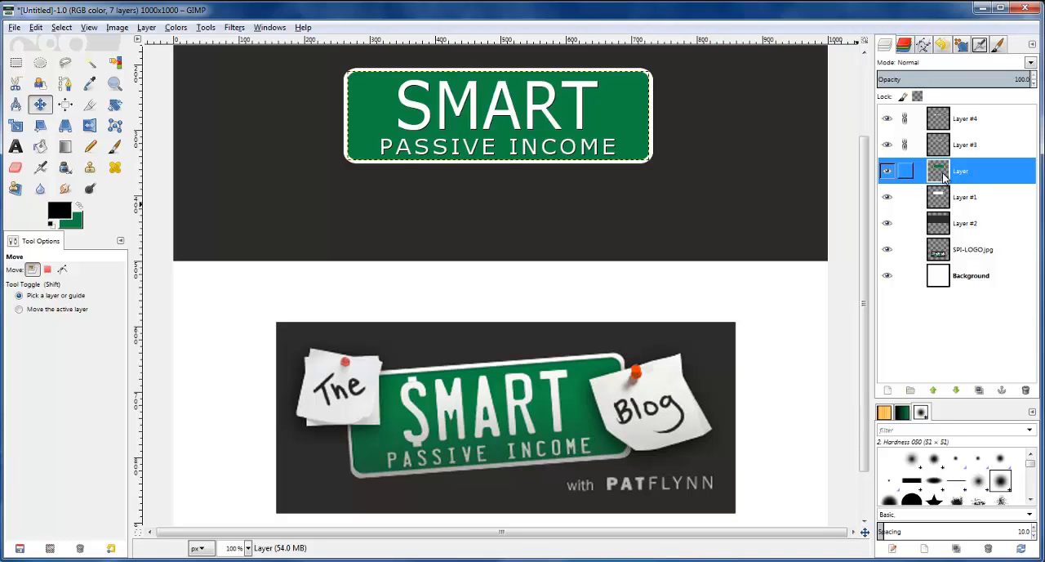
right_click(945, 178)
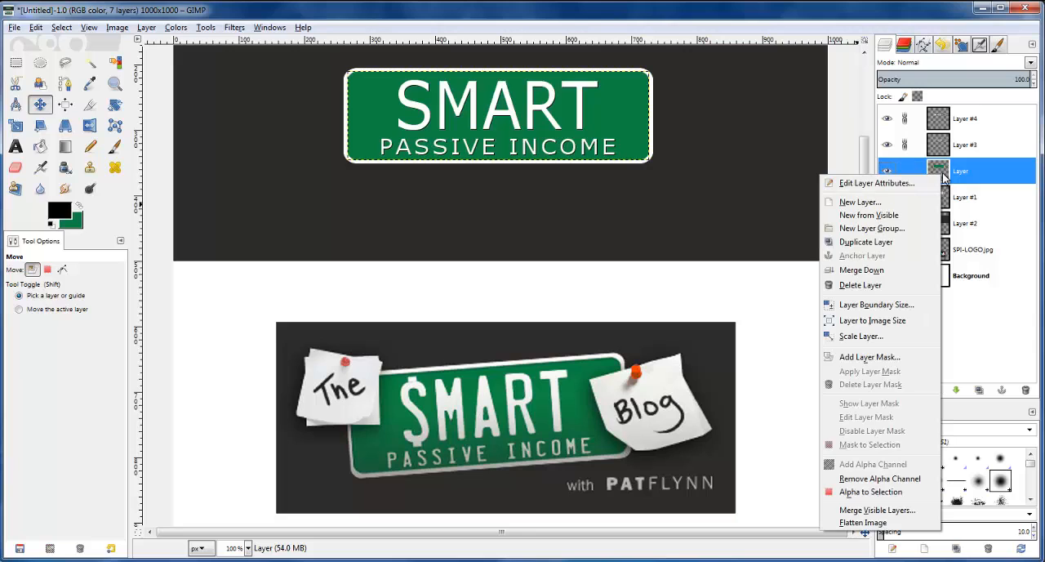
left_click(878, 493)
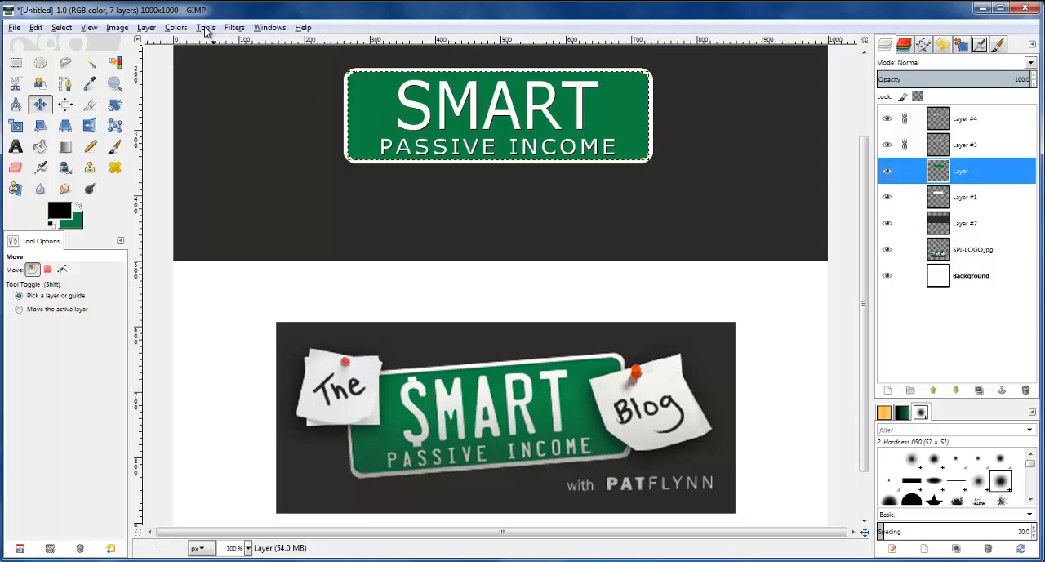
Apply a black drop shadow to the selected plate with X and Y offsets 0, blur radius 5 and opacity 80
left_click(233, 28)
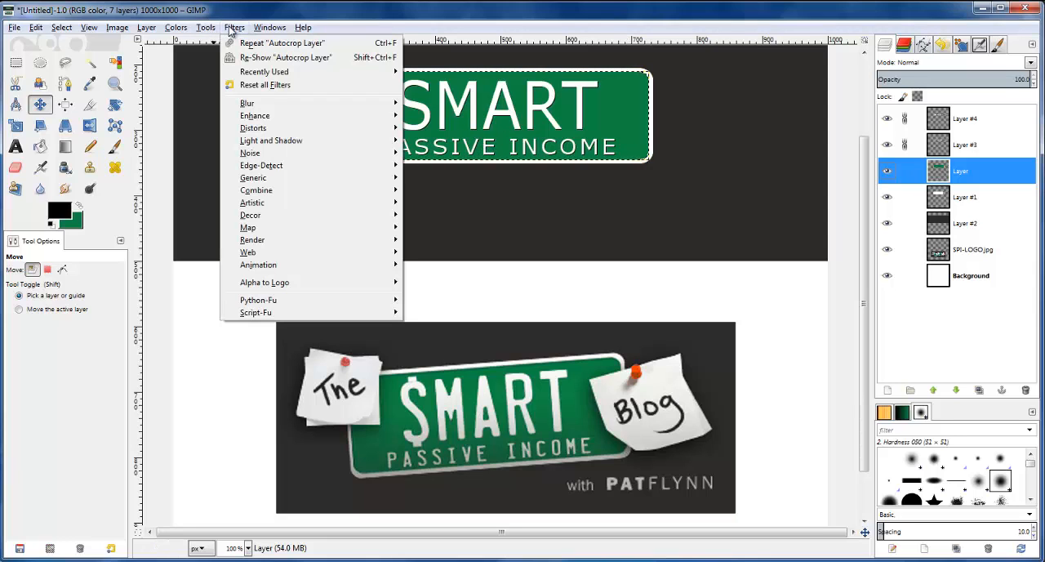
mouse_move(288, 143)
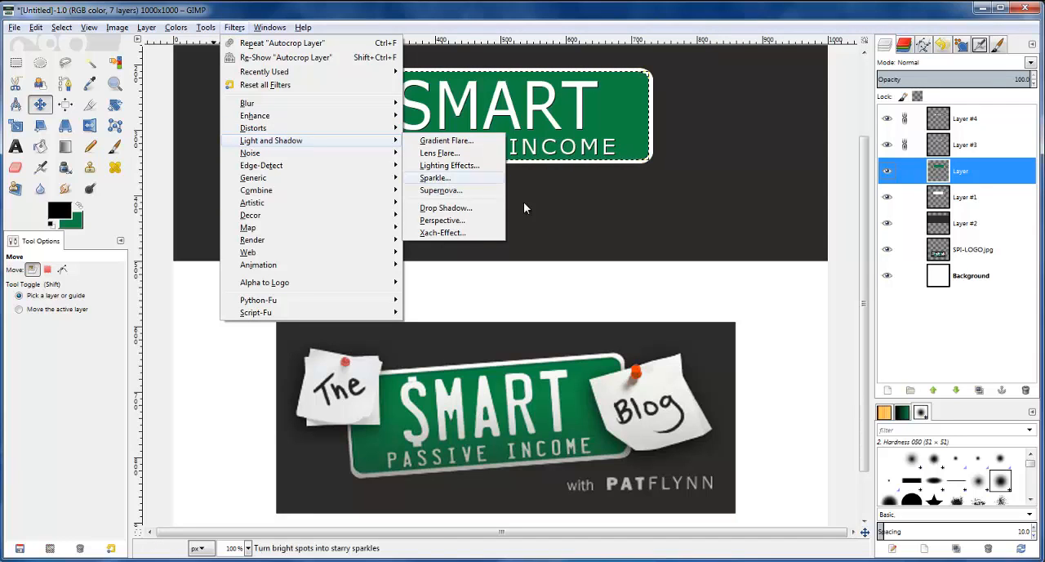
left_click(461, 210)
left_click_drag(490, 208, 175, 213)
left_click(156, 237)
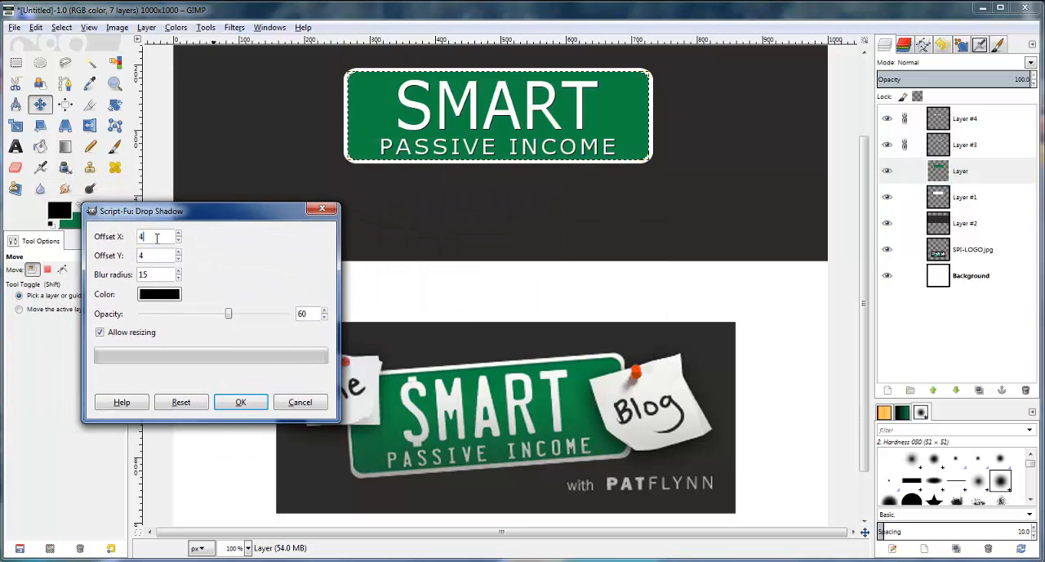
key("BackSpace")
type("0")
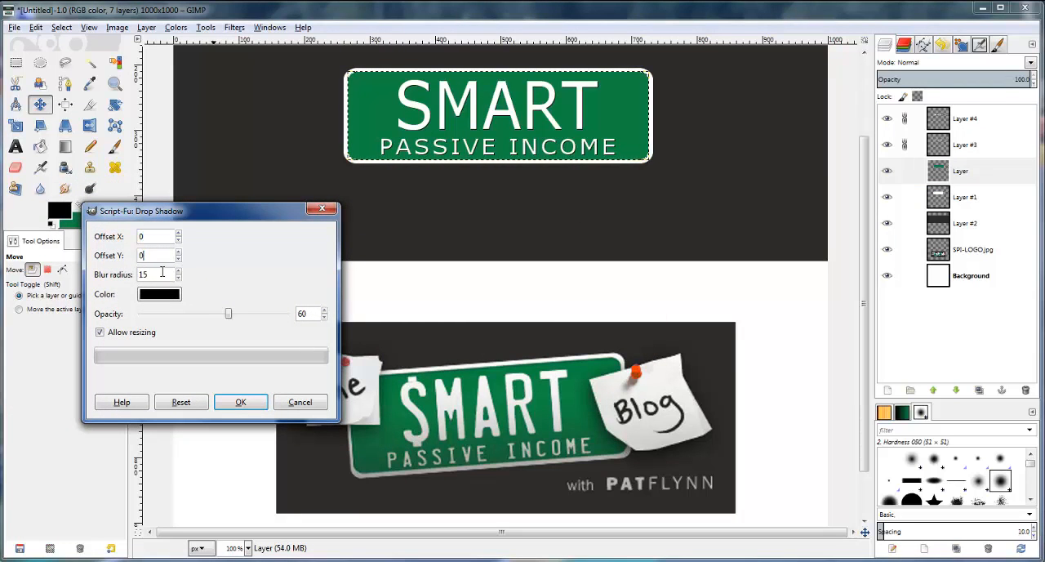
double_click(162, 274)
type("5")
double_click(301, 313)
type("80")
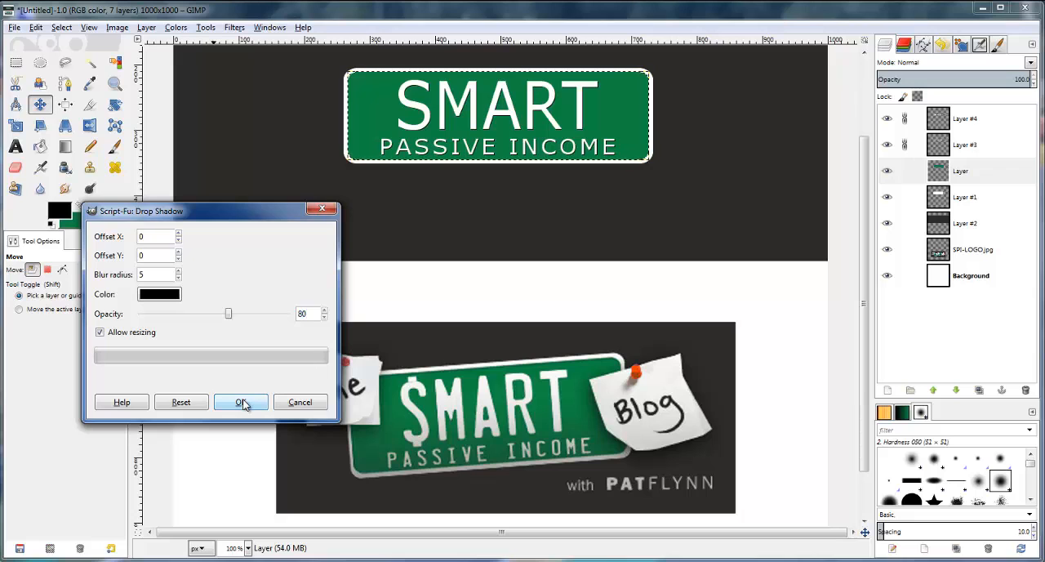
left_click(242, 402)
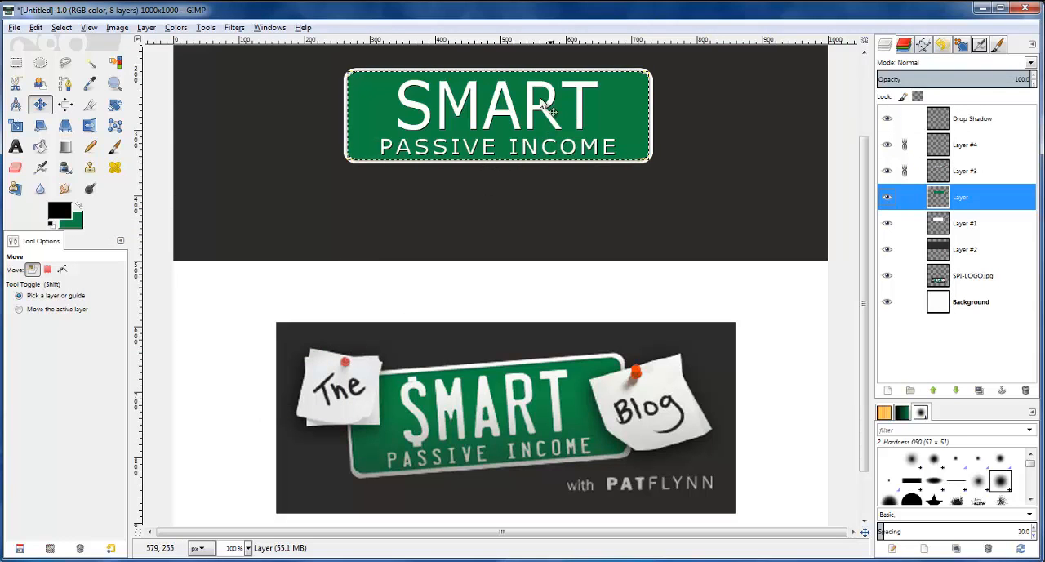
Compare the shadowed plate with the reference logo and undo the drop shadow
scroll(417, 90, "up", 2, "ctrl")
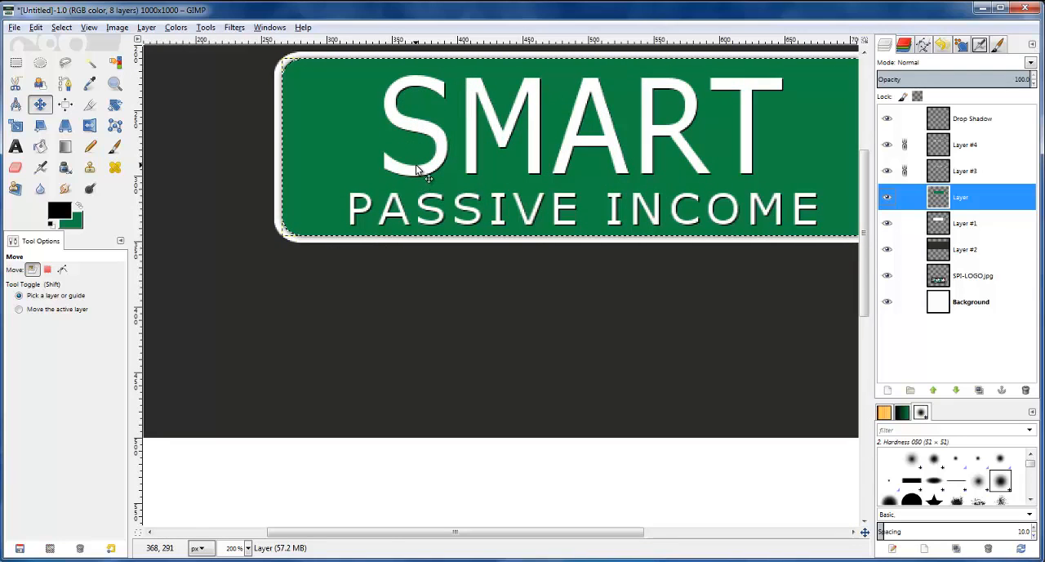
scroll(388, 304, "down", 5)
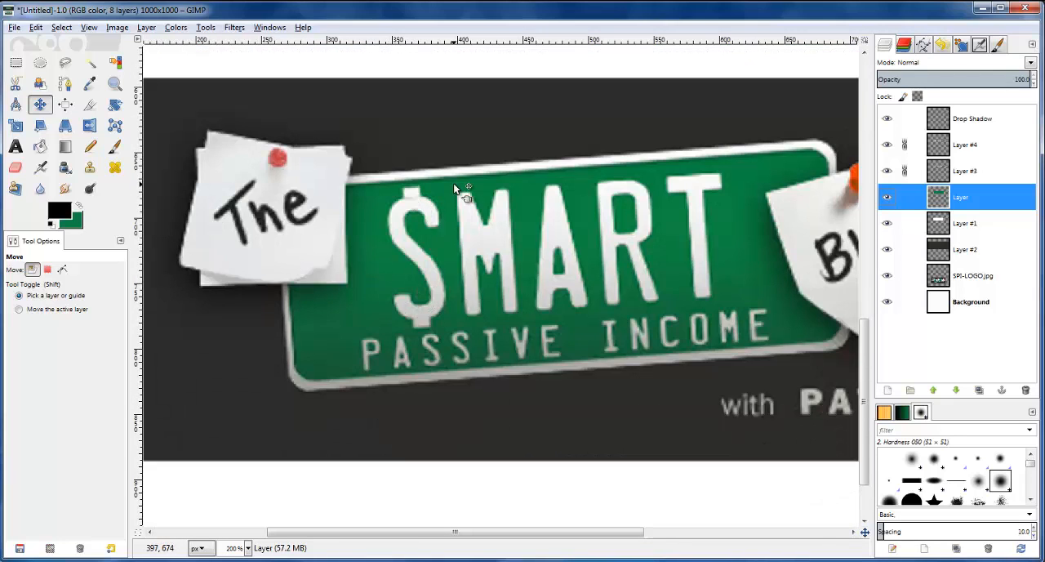
scroll(455, 187, "up", 8)
scroll(450, 194, "down", 2)
left_click_drag(457, 532, 492, 532)
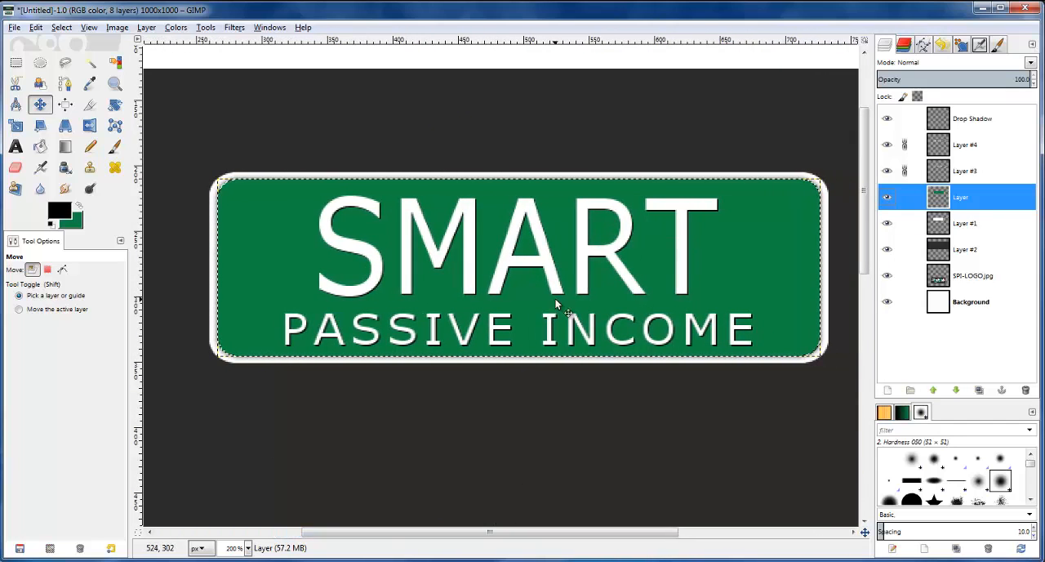
key("ctrl+z")
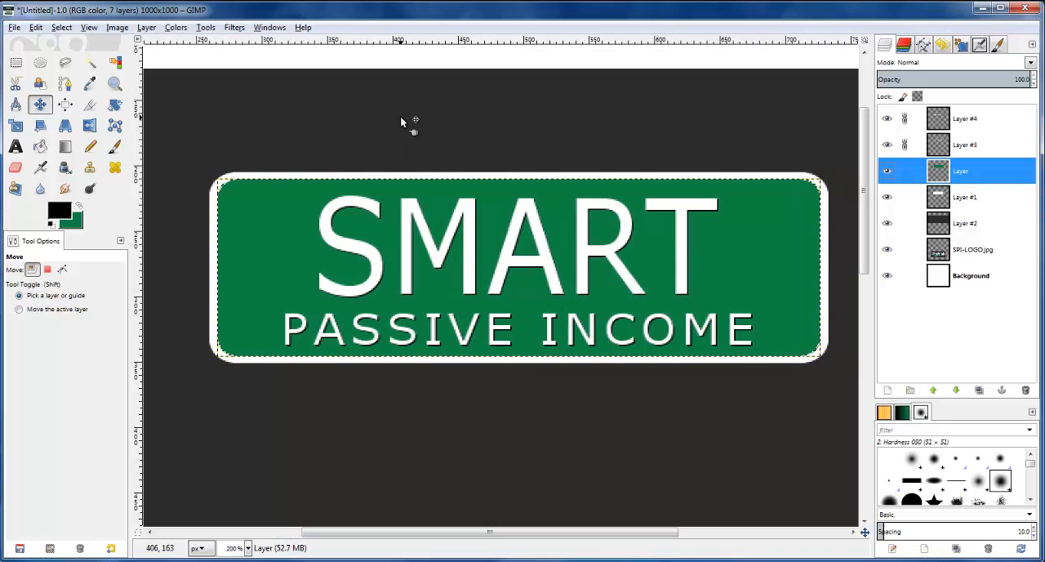
Invert the plate selection, apply Drop Shadow again with the previous settings to shade the plate's inner edge, and clear the selection
left_click(61, 27)
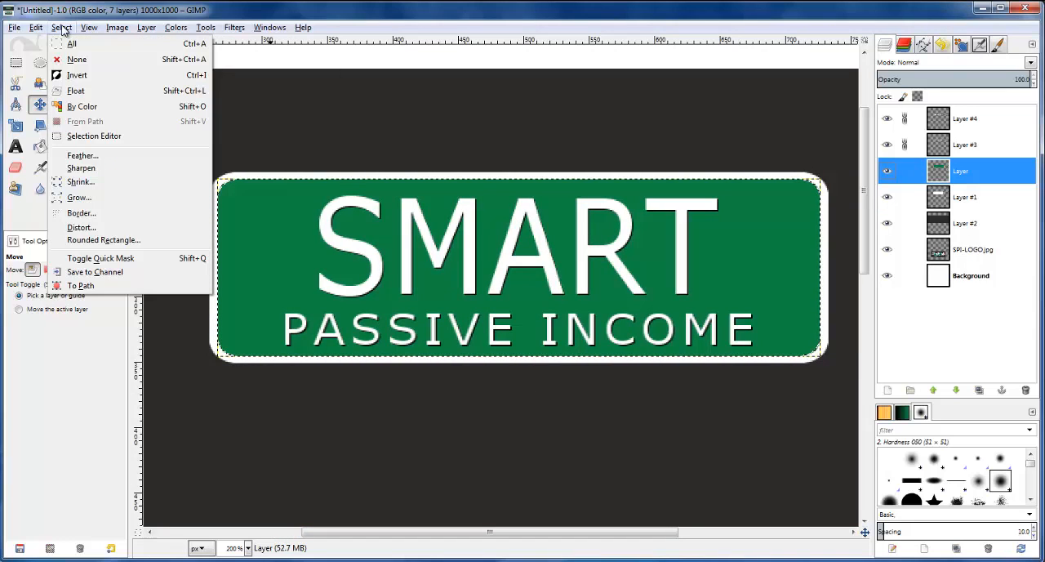
left_click(77, 74)
left_click(235, 27)
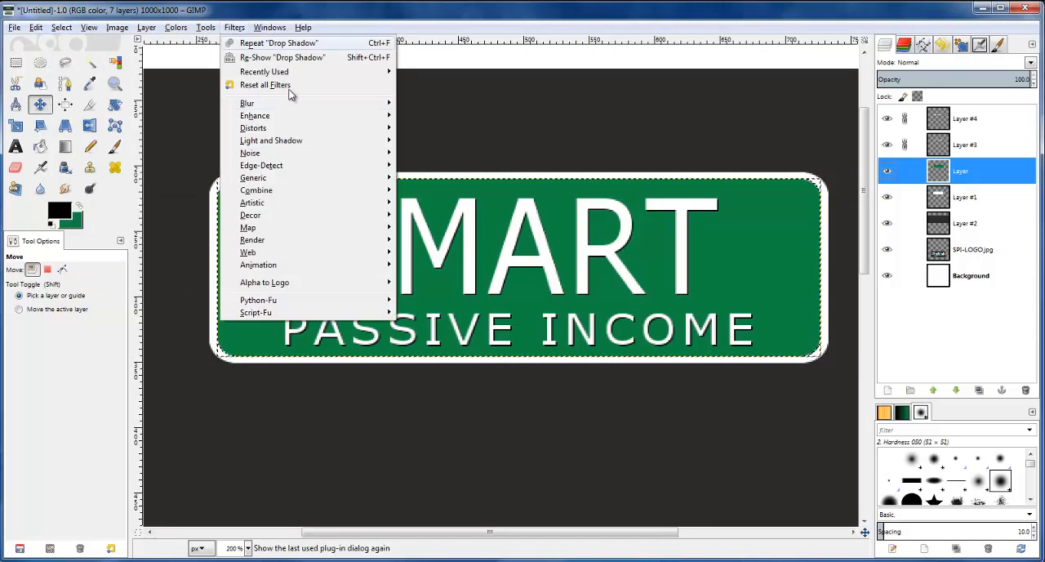
mouse_move(323, 140)
left_click(456, 210)
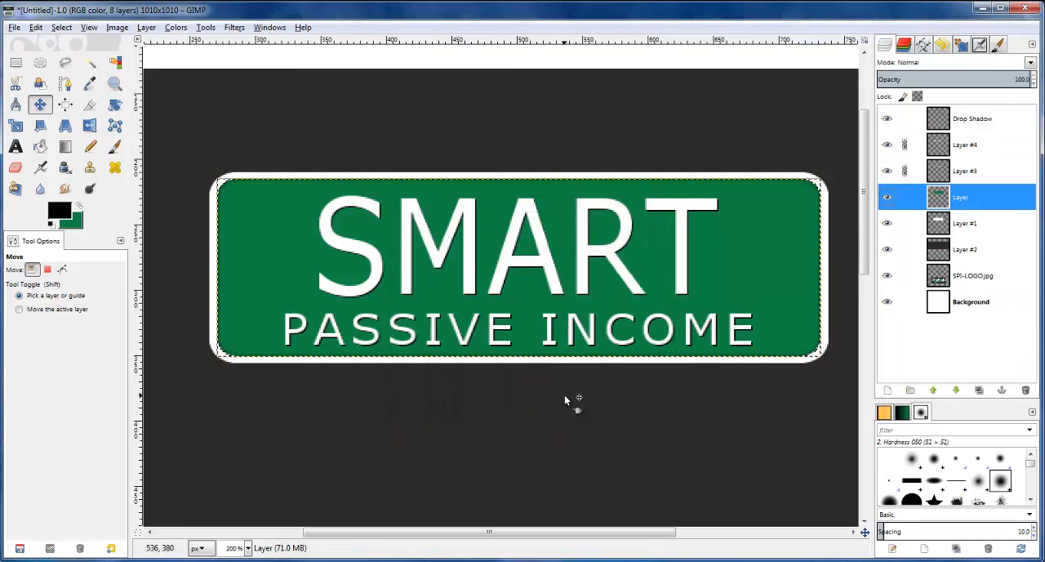
left_click(62, 27)
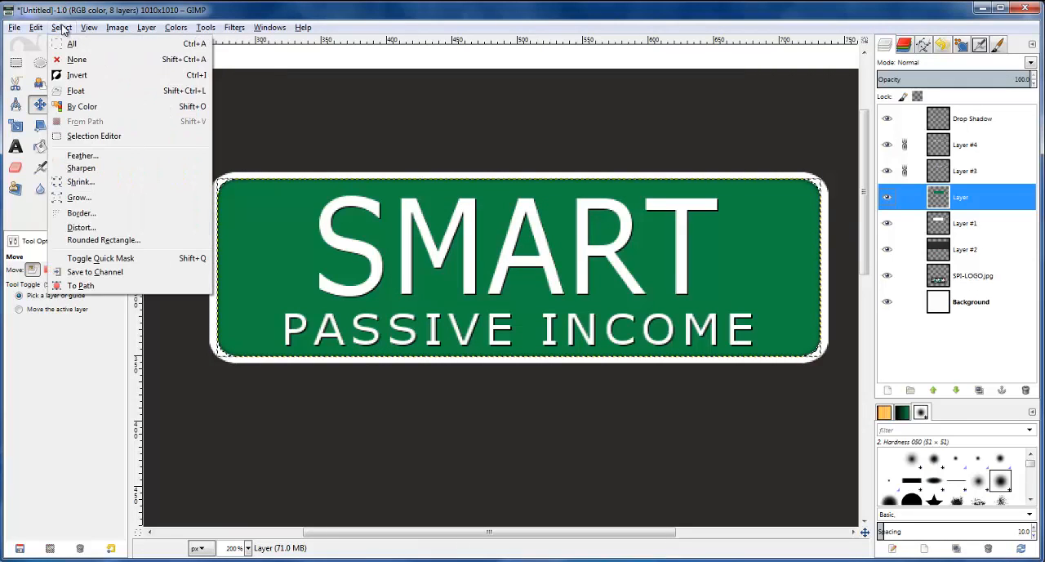
left_click(79, 59)
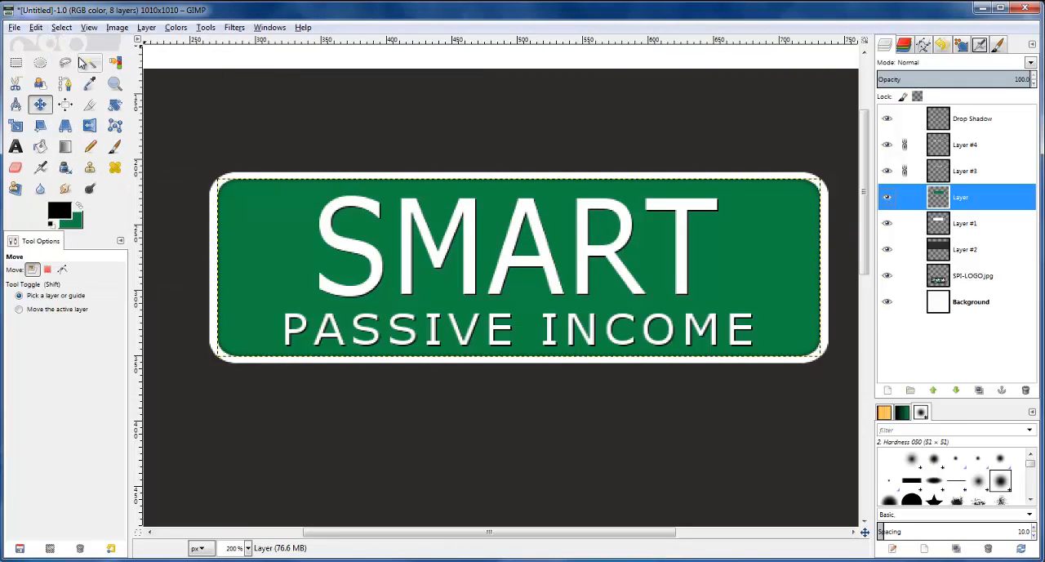
Raise the opacity of the plate's inner drop shadow layer to 90
left_click(950, 225)
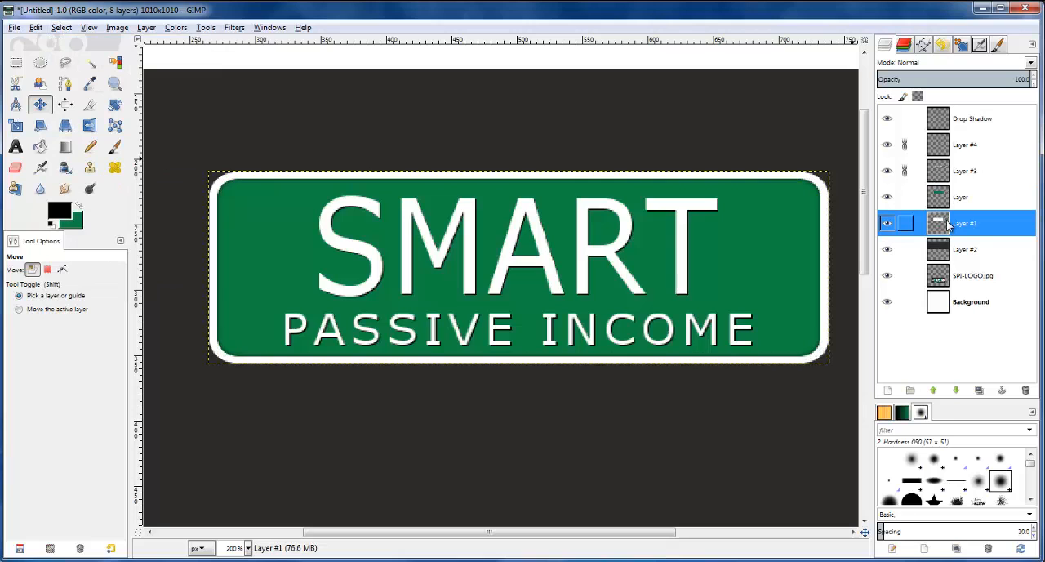
scroll(870, 239, "down", 2)
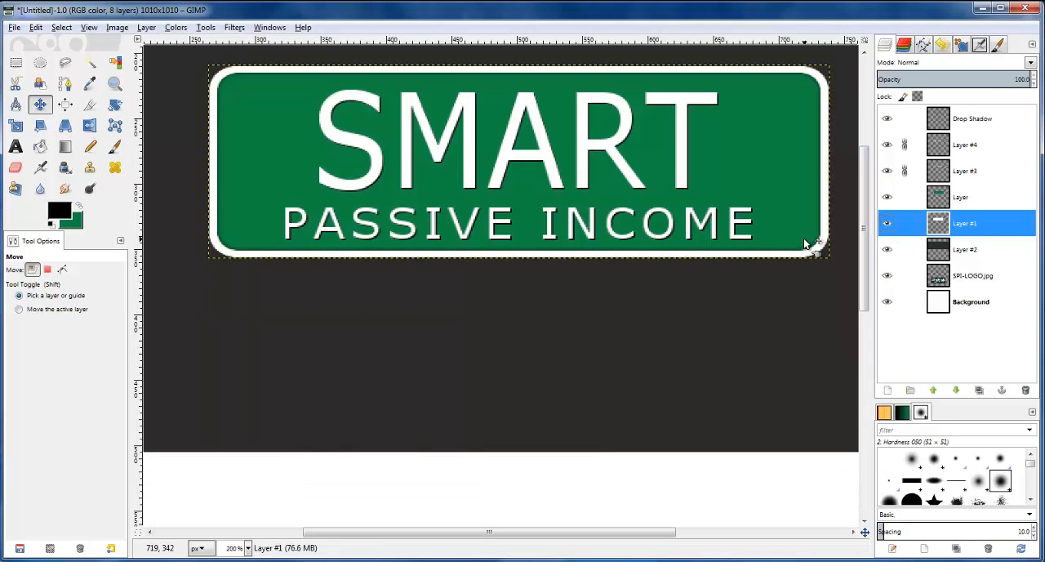
scroll(804, 239, "up", 1)
scroll(803, 238, "up", 2)
scroll(636, 96, "down", 2)
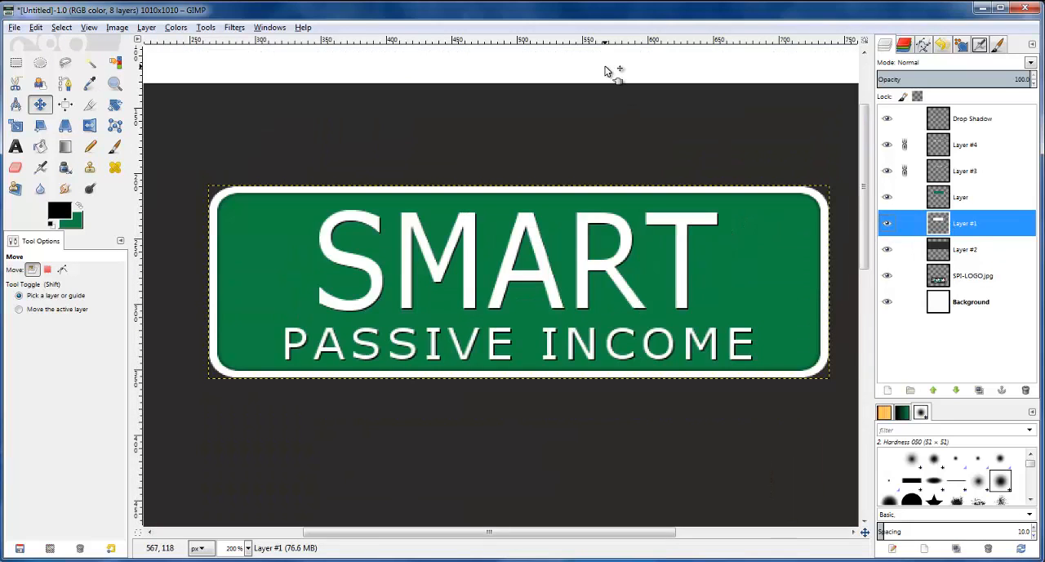
scroll(618, 77, "down", 2)
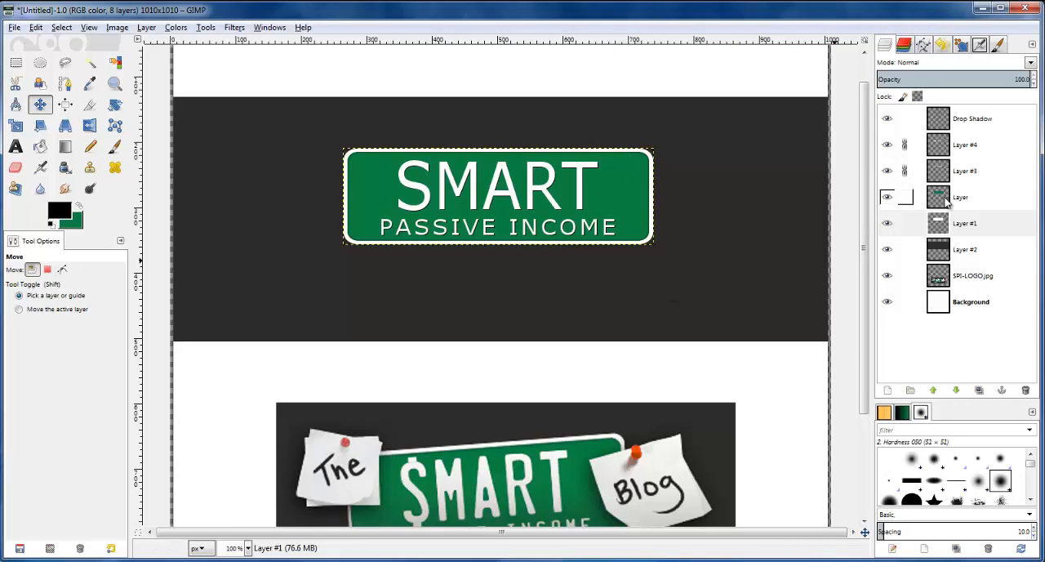
left_click(954, 121)
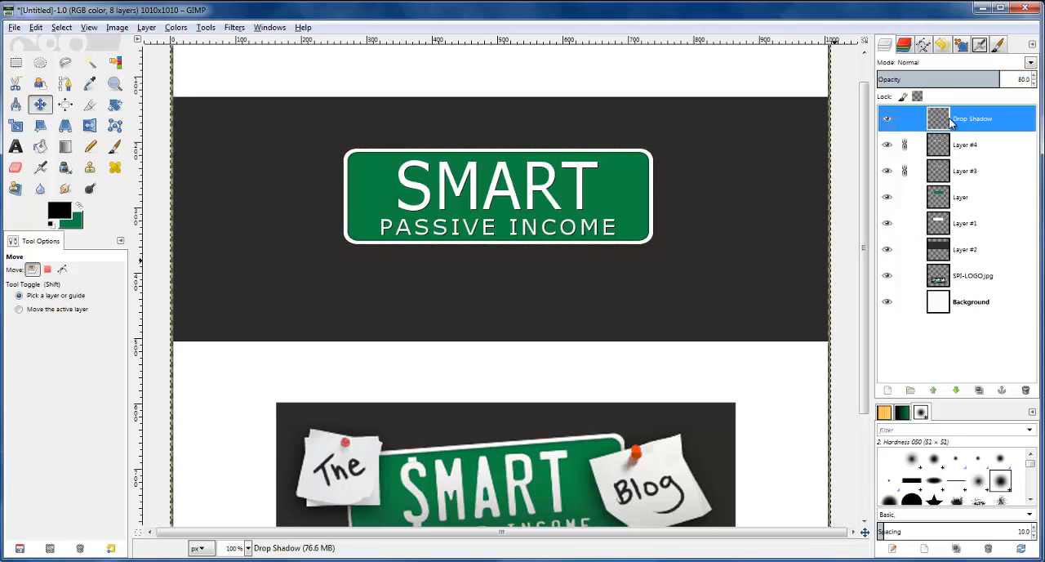
left_click(1034, 75)
left_click(1034, 75)
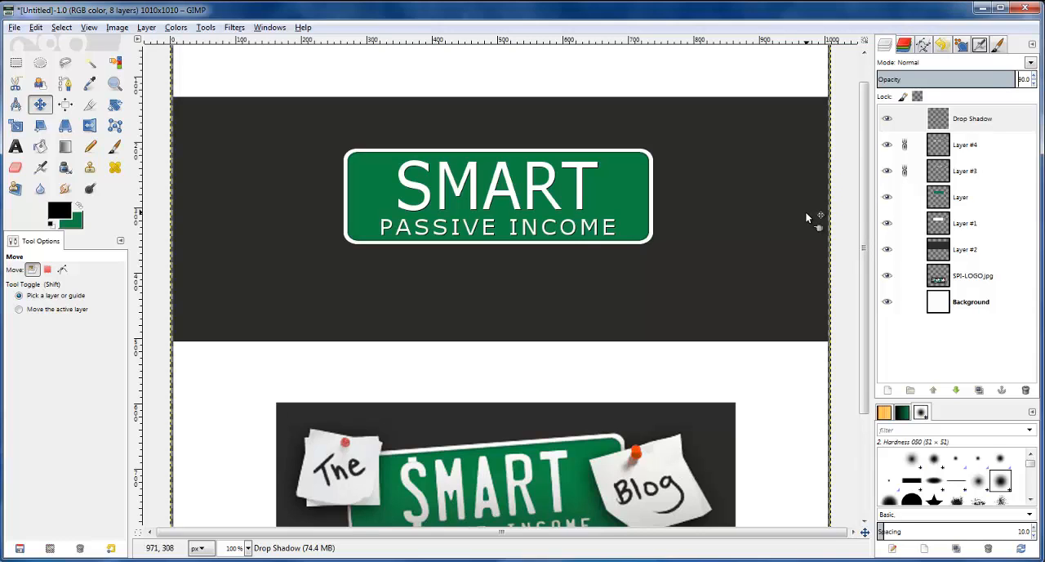
left_click(902, 118)
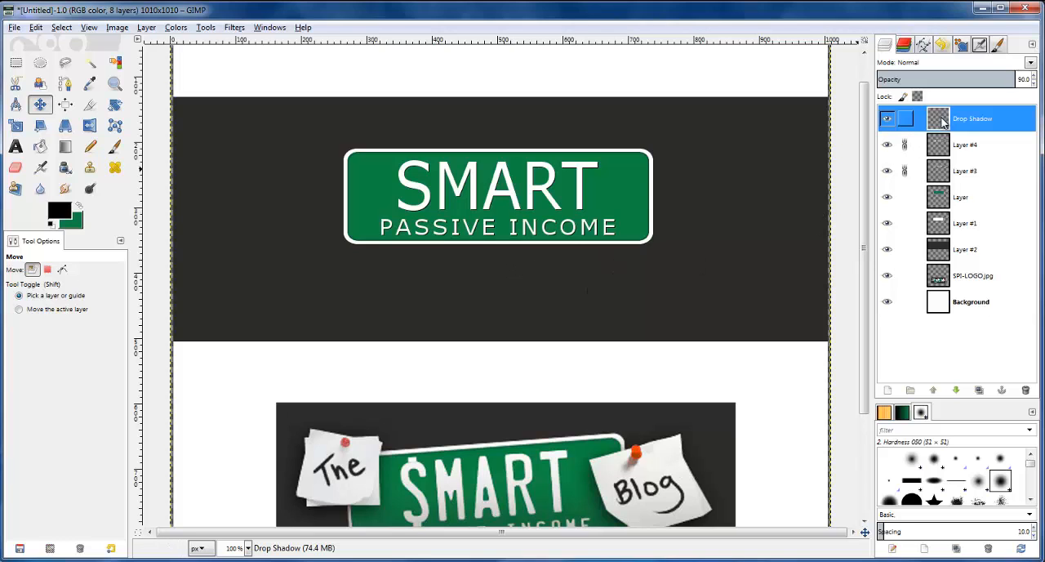
Add a transparent 1010 × 1010 px layer above the drop shadow layer and make it active
left_click(888, 391)
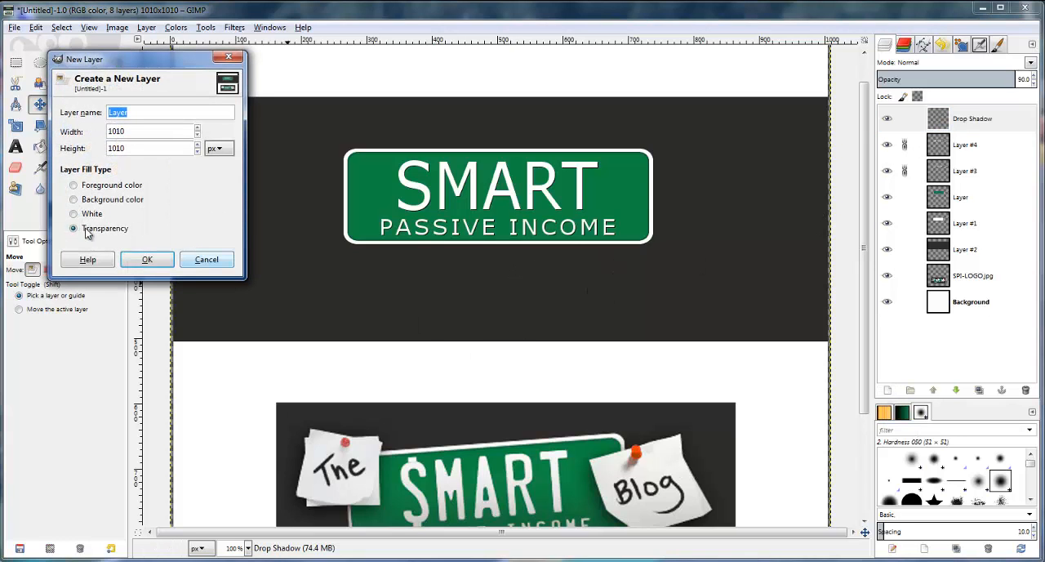
left_click(143, 259)
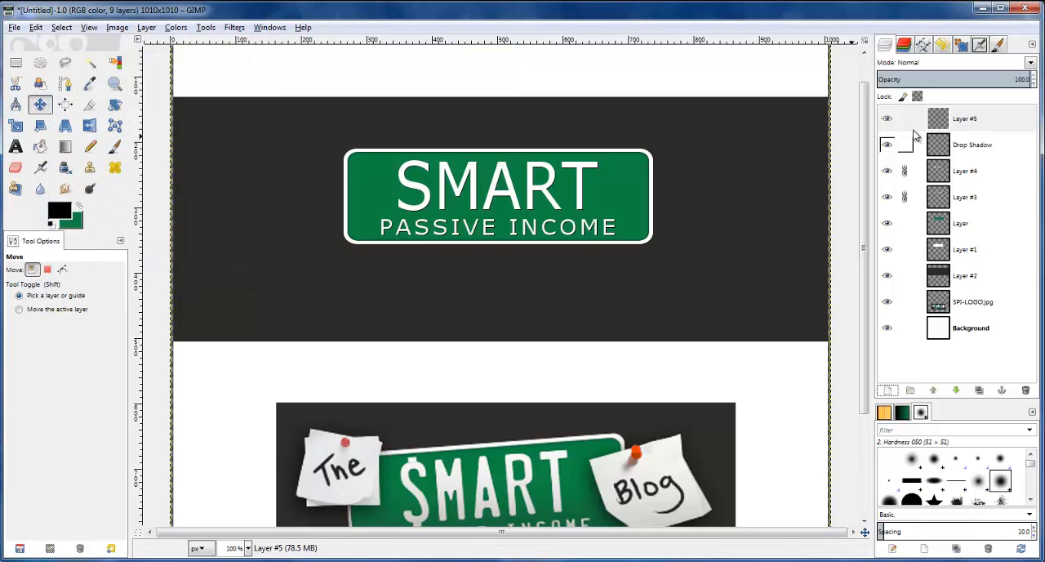
left_click(941, 120)
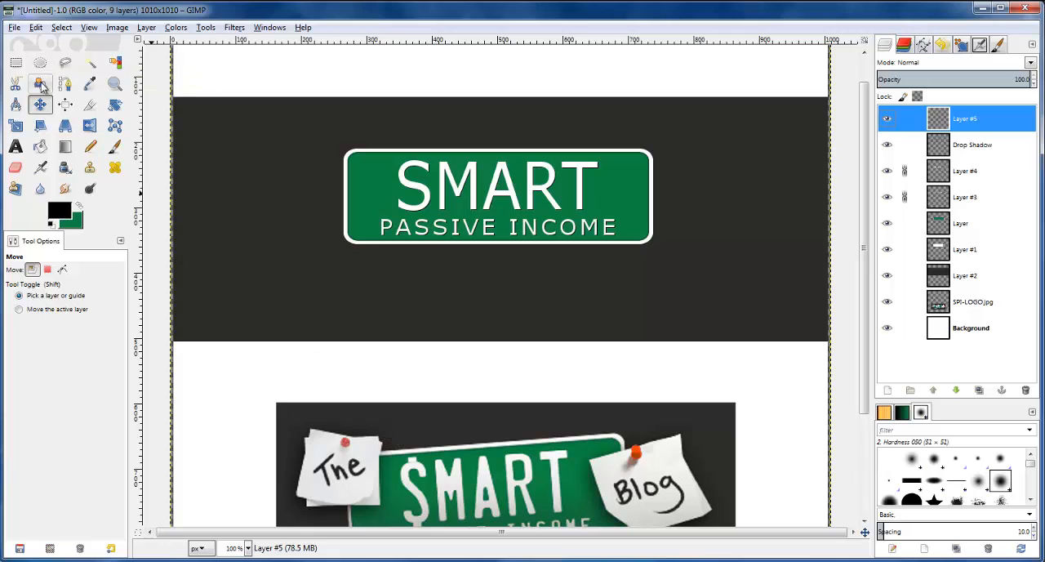
Draw a rectangular selection of about 108 × 106 px over the green plate's upper-left corner
left_click(14, 64)
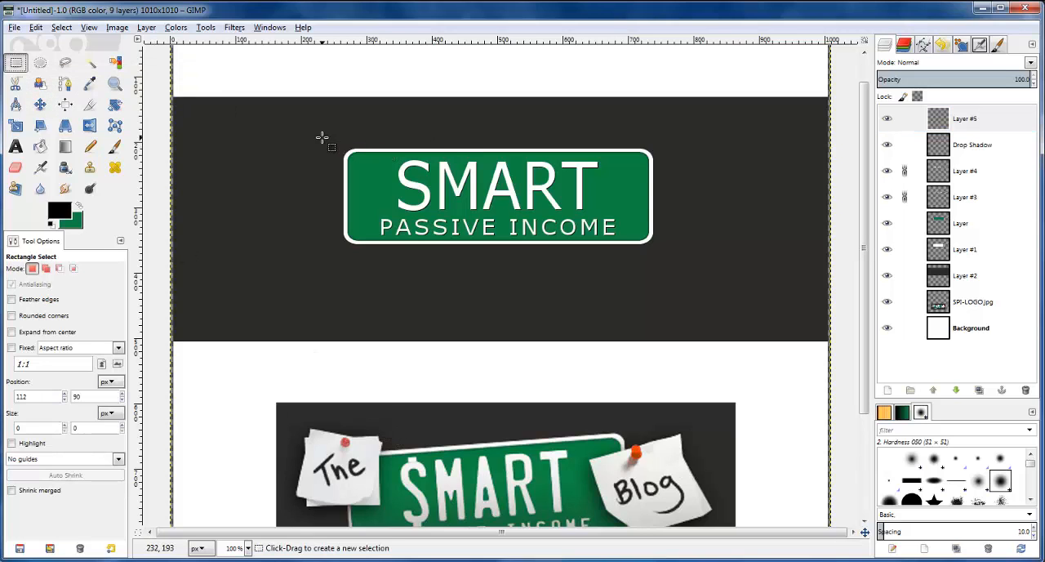
left_click_drag(315, 123, 376, 187)
left_click_drag(319, 158, 304, 158)
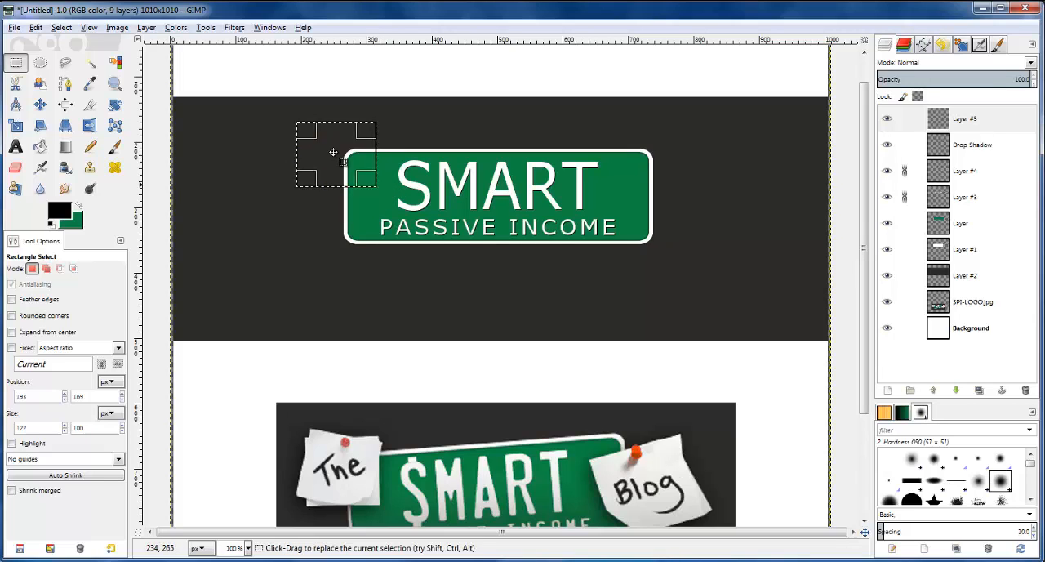
mouse_move(341, 127)
left_mouse_down()
mouse_move(338, 115)
mouse_move(347, 147)
mouse_move(339, 119)
left_mouse_up()
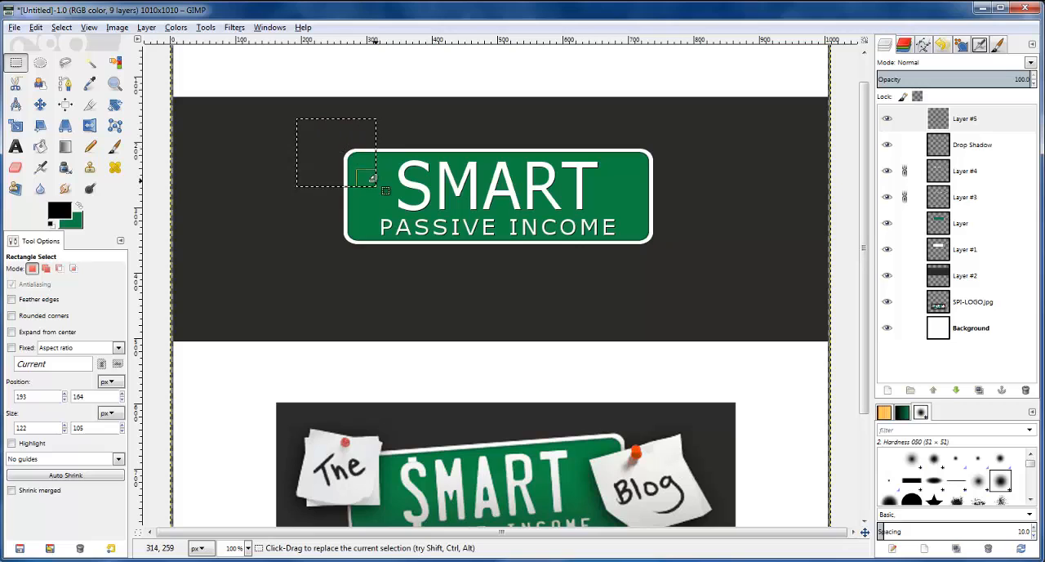
left_click_drag(299, 158, 337, 151)
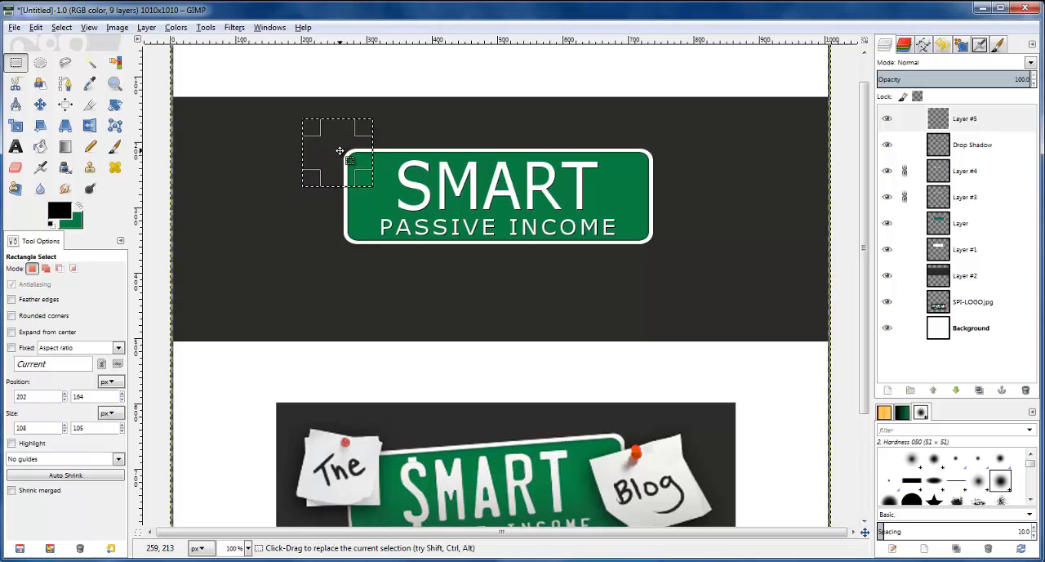
Set the foreground colour to the light grey ededed
scroll(343, 154, "down", 3)
scroll(343, 154, "up", 3)
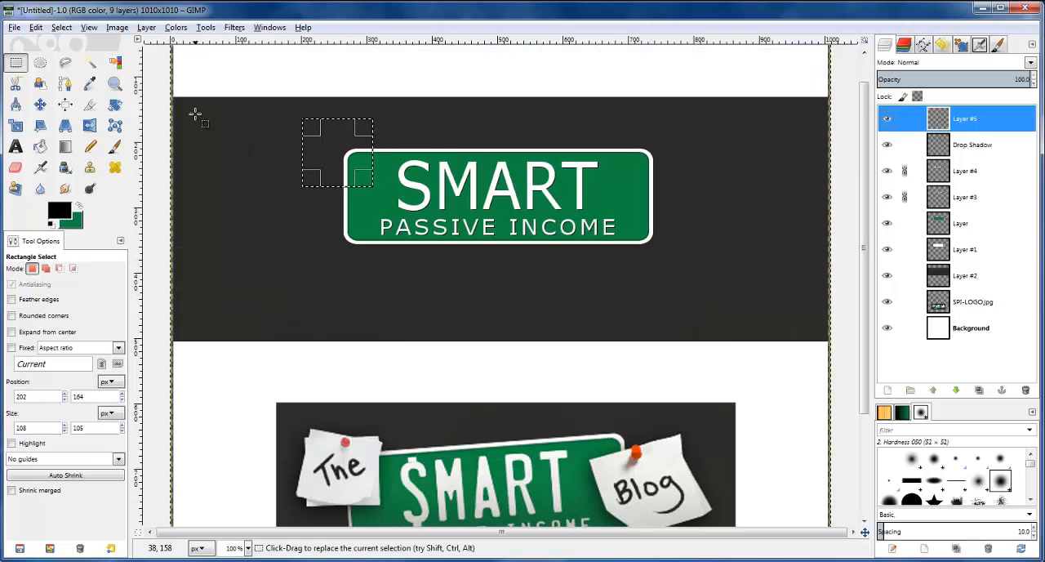
left_click(60, 212)
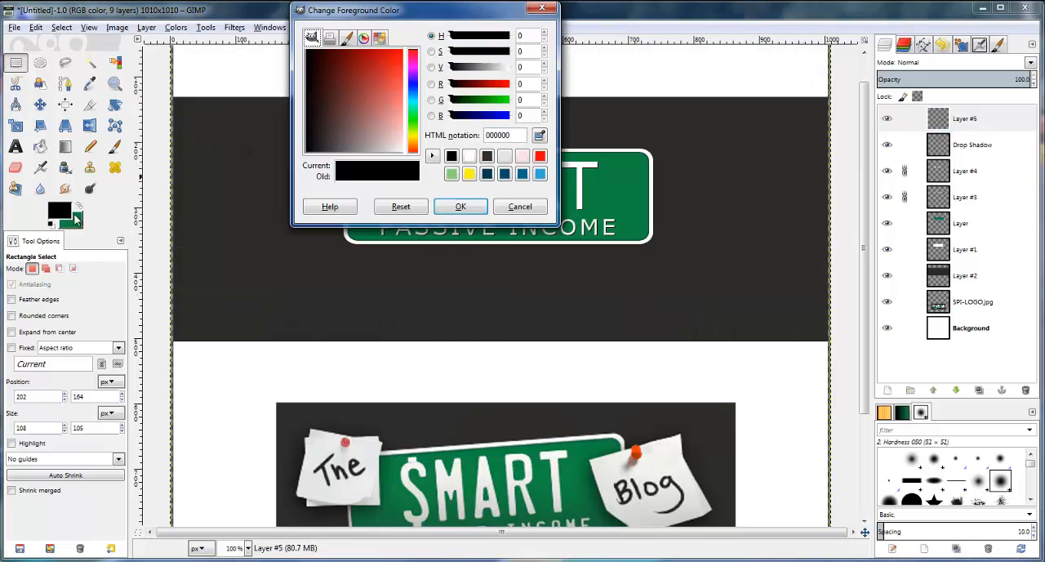
left_click(471, 156)
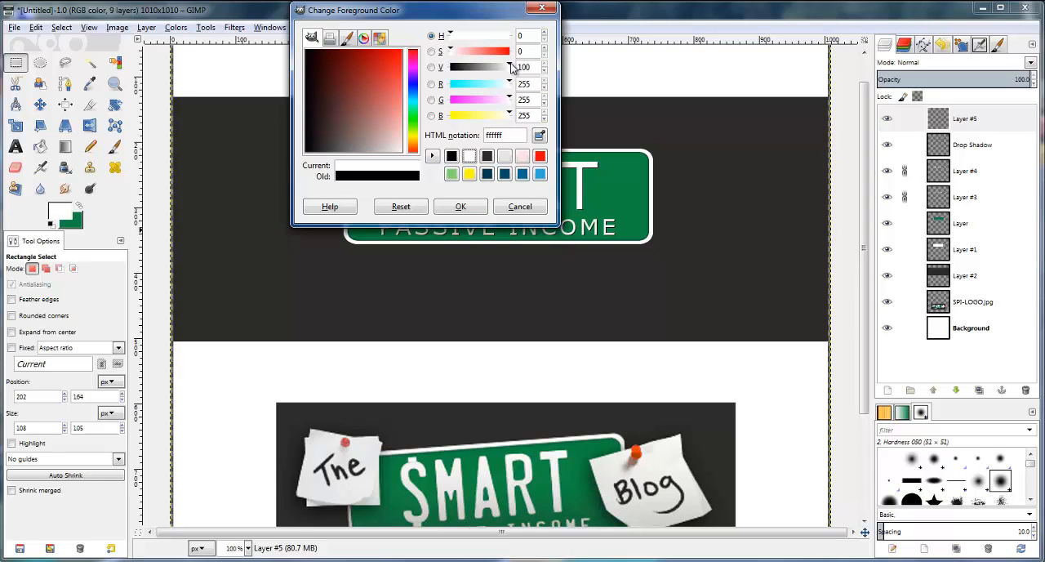
left_click(547, 72)
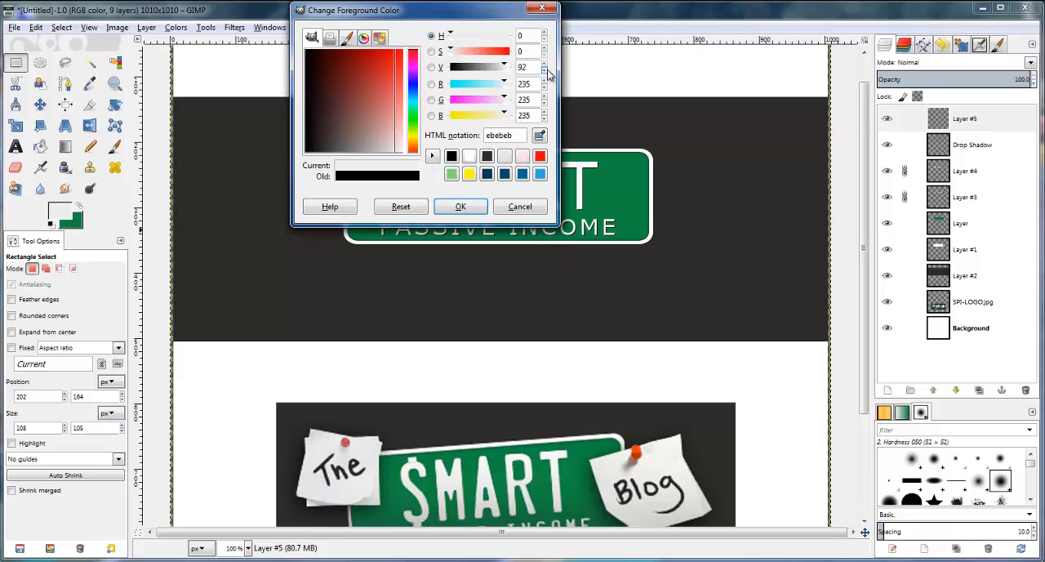
left_click(546, 64)
left_click(483, 205)
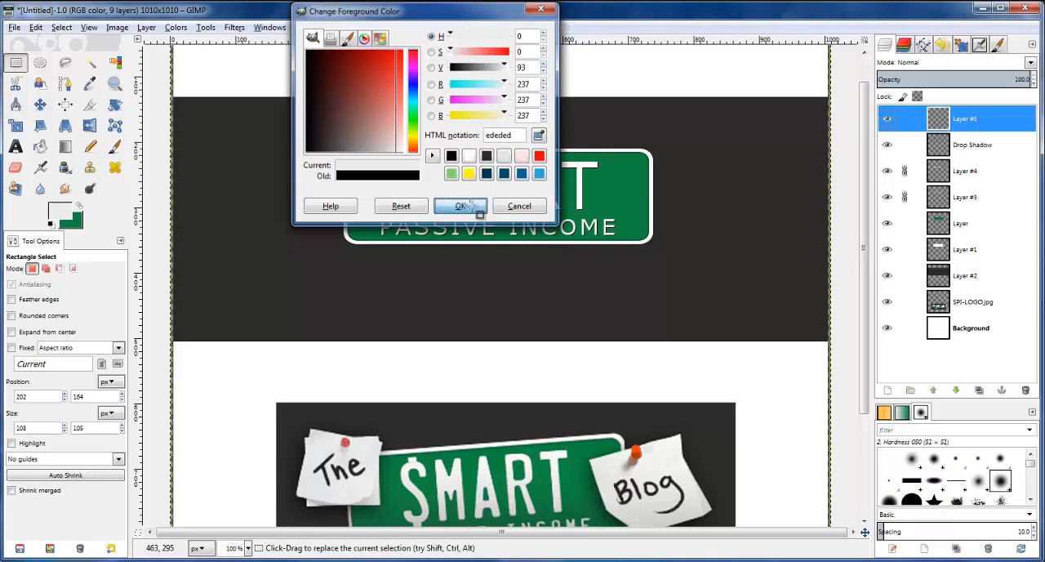
Fill the square selection at the plate's upper-left corner with the light grey foreground colour to form the note
key("shift+b")
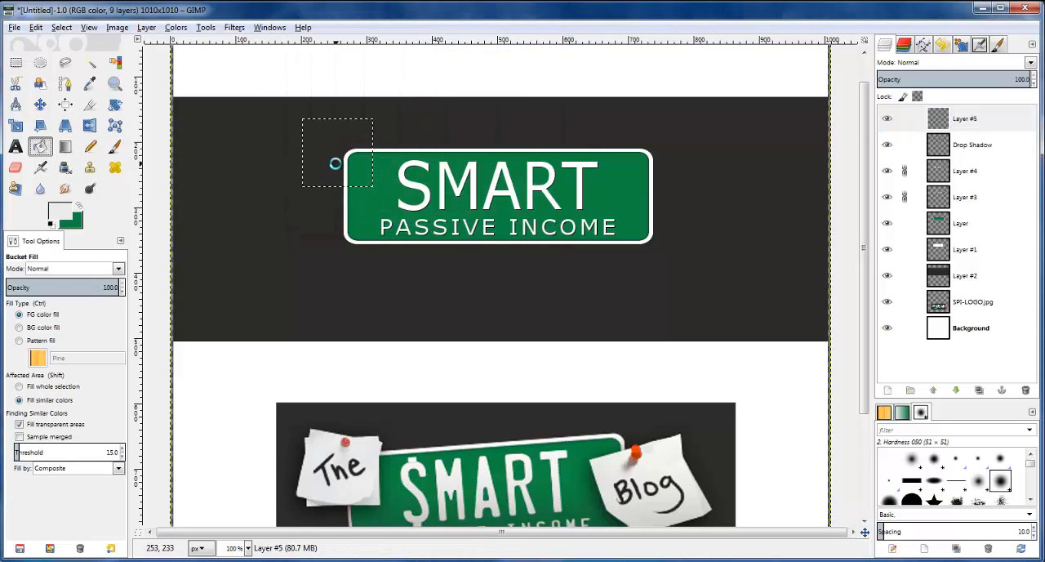
left_click(336, 163)
scroll(295, 99, "up", 2)
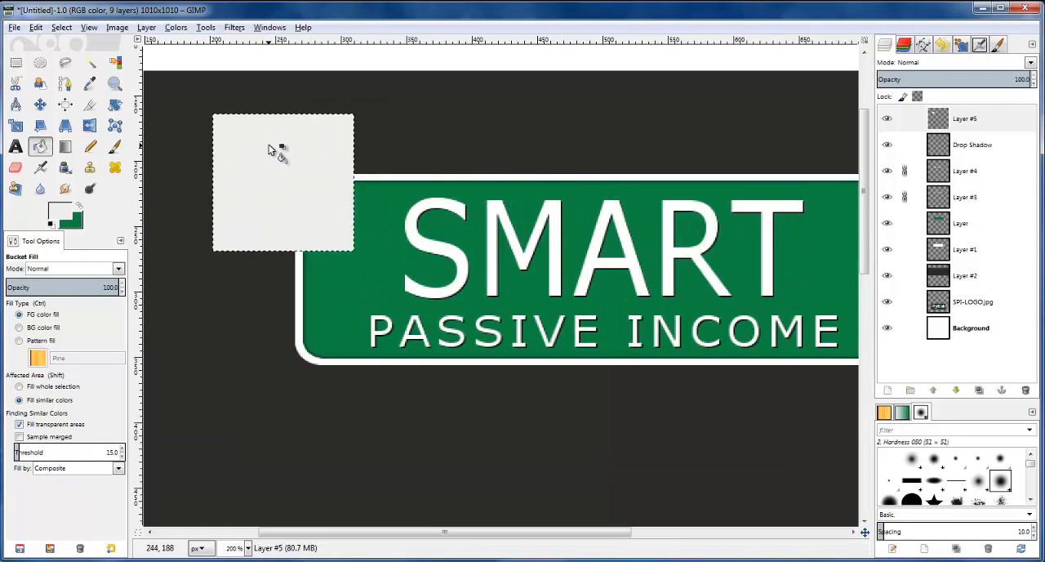
On Layer #5, draw a slightly curved path along the note's left edge, extending a little beyond both corners
left_click(972, 120)
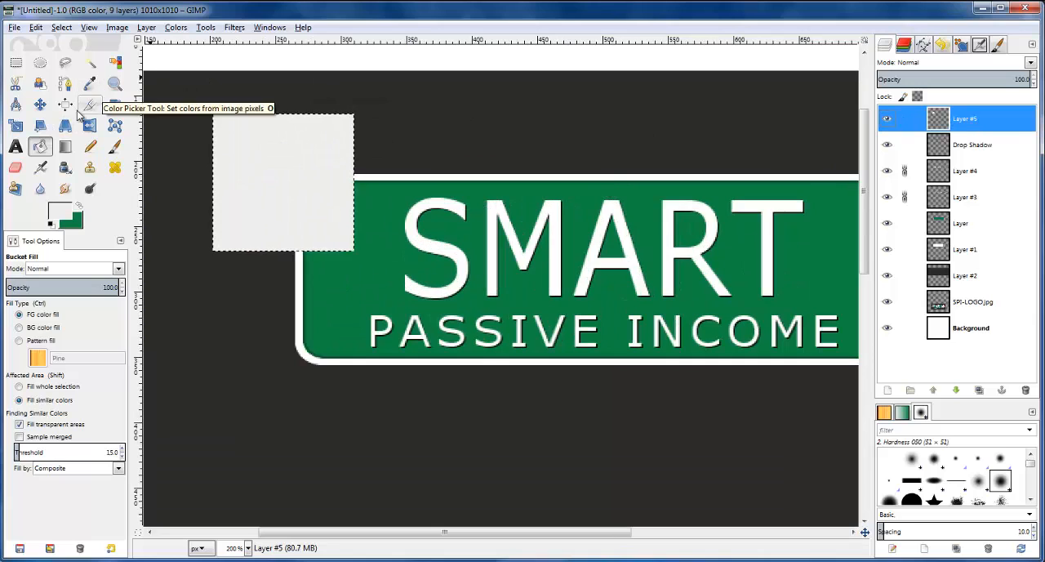
left_click(65, 85)
scroll(217, 119, "up", 1)
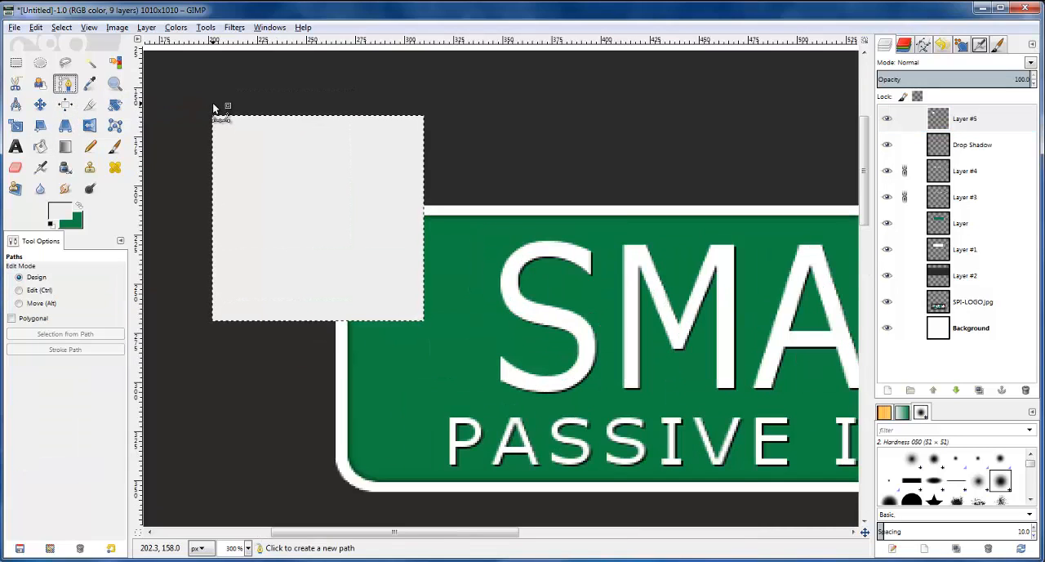
left_click(213, 103)
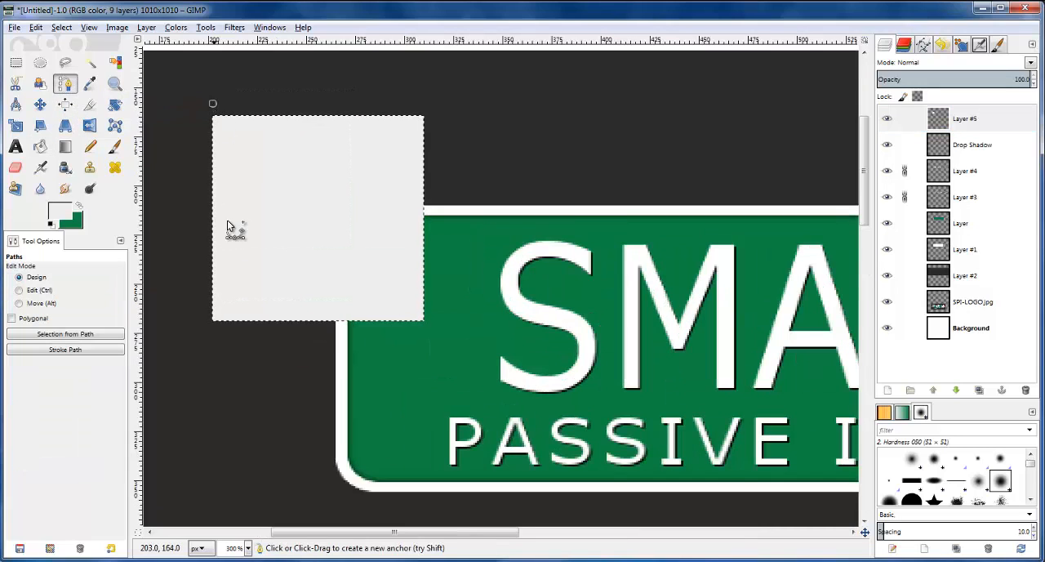
left_click(212, 334)
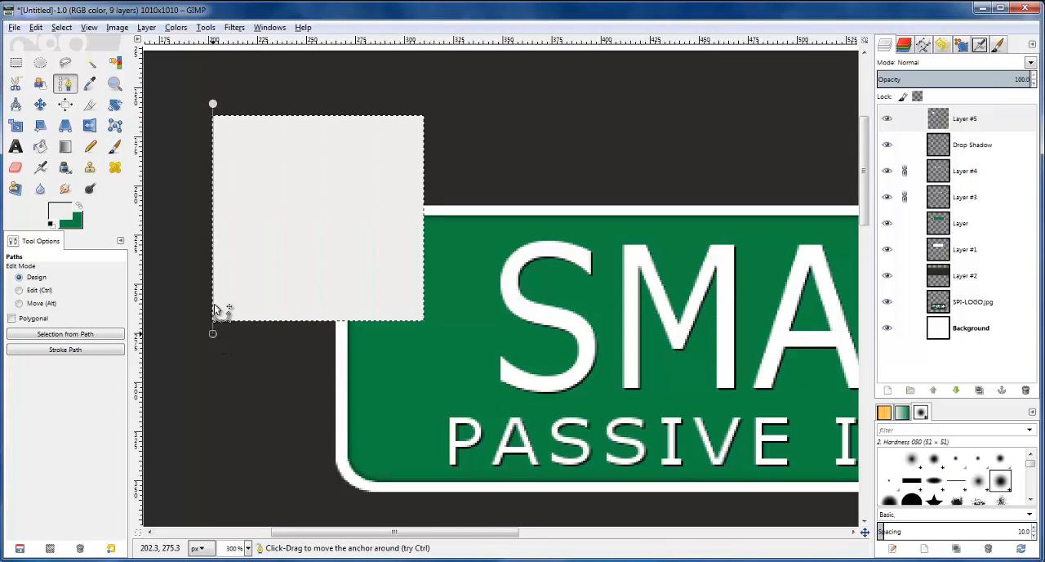
left_click_drag(213, 259, 215, 259)
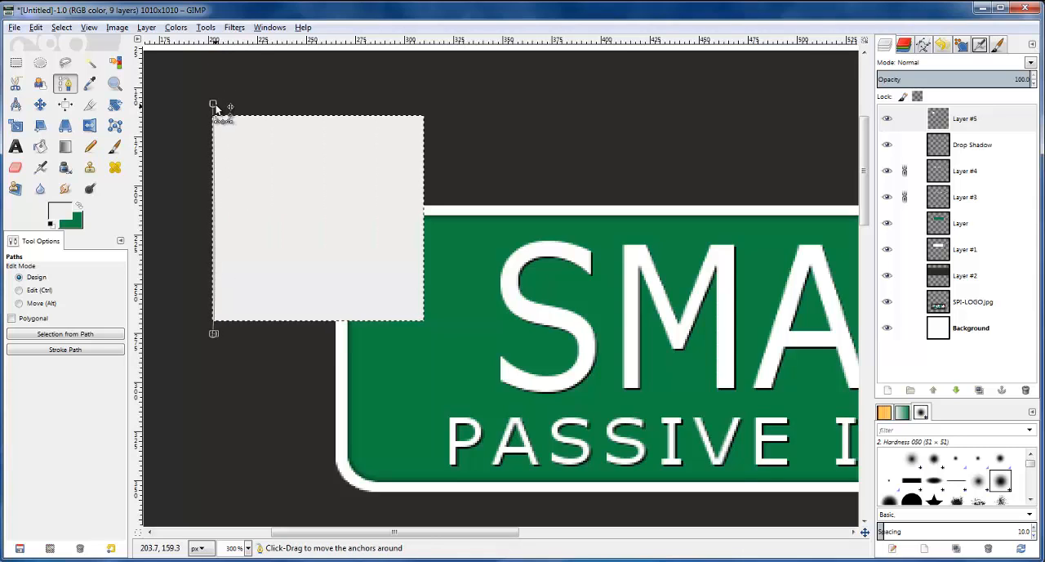
left_click_drag(216, 104, 216, 104)
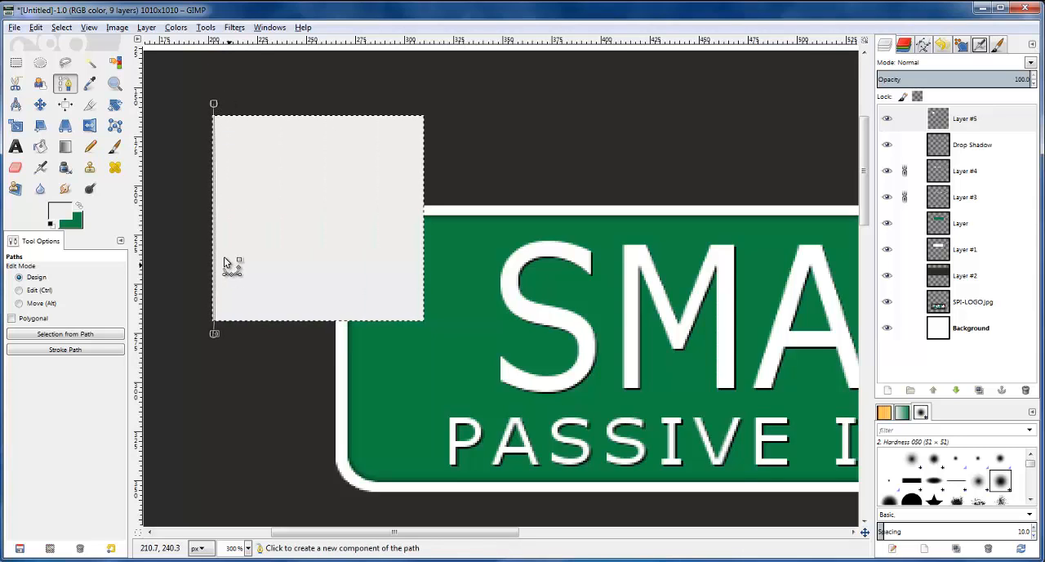
left_click_drag(215, 235, 215, 231)
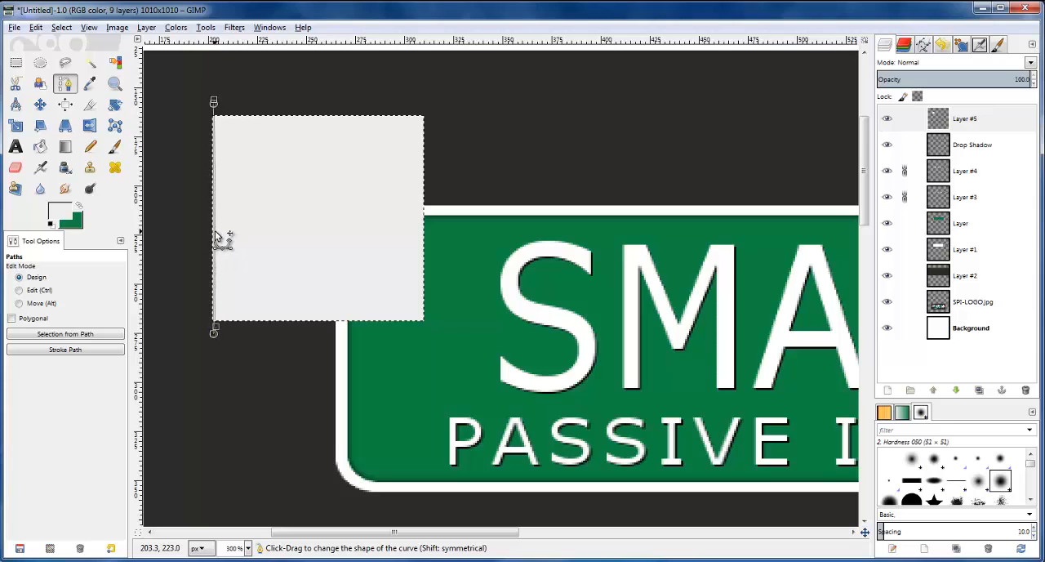
Extend the path around the dark area outside the note's left edge and convert it to a selection
left_click(169, 126)
left_click(213, 104)
left_click(187, 158)
left_click(179, 207)
left_click(179, 283)
left_click(200, 327)
Delete the selected sliver of the note's left edge on Layer #5 and clear the selection
left_click(970, 120)
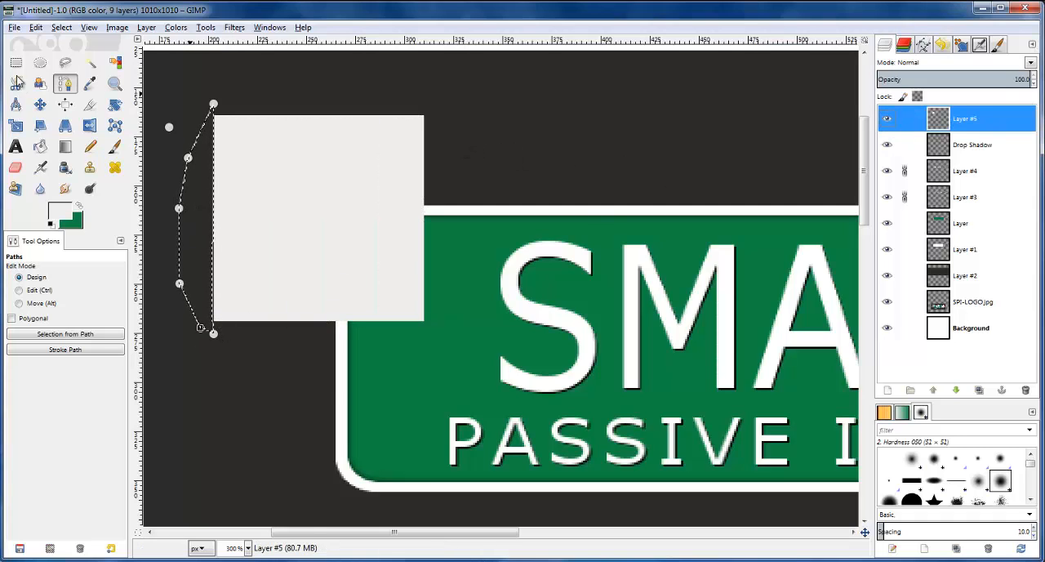
left_click(61, 27)
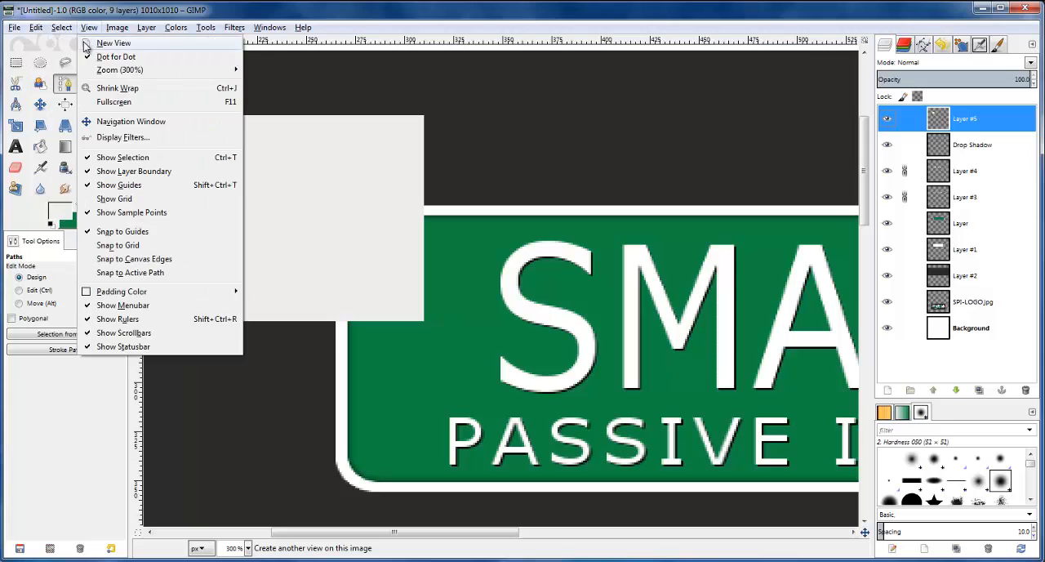
left_click(72, 60)
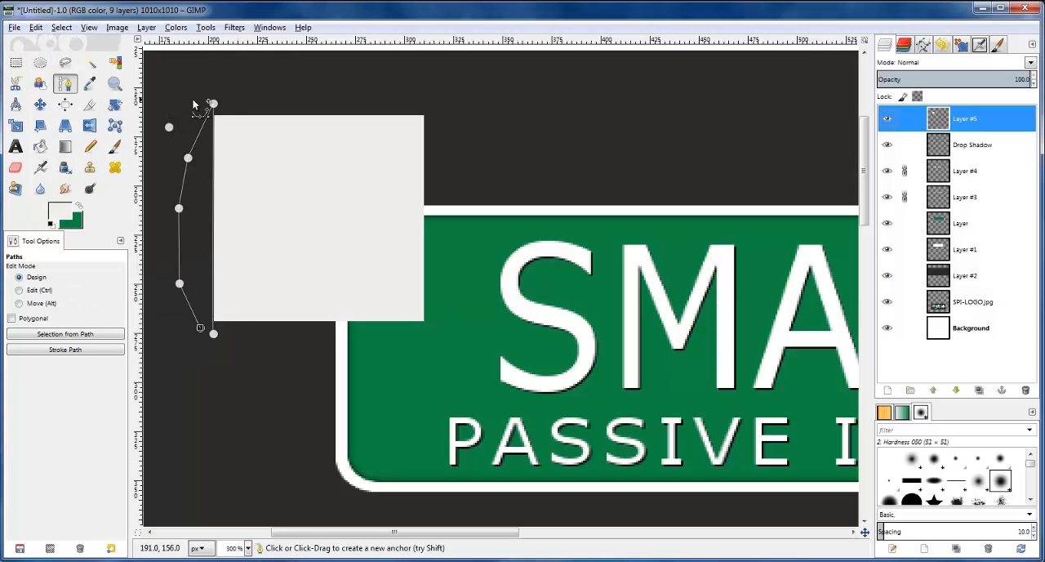
left_click(18, 67)
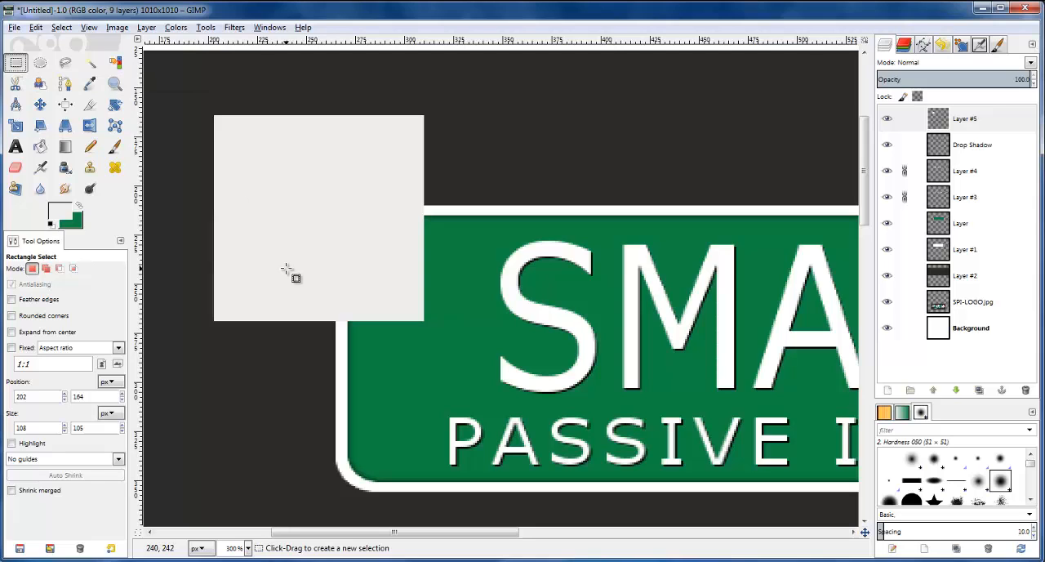
Draw a path along the note's top edge, past both corners, and continue it back through the dark area above
left_click(66, 84)
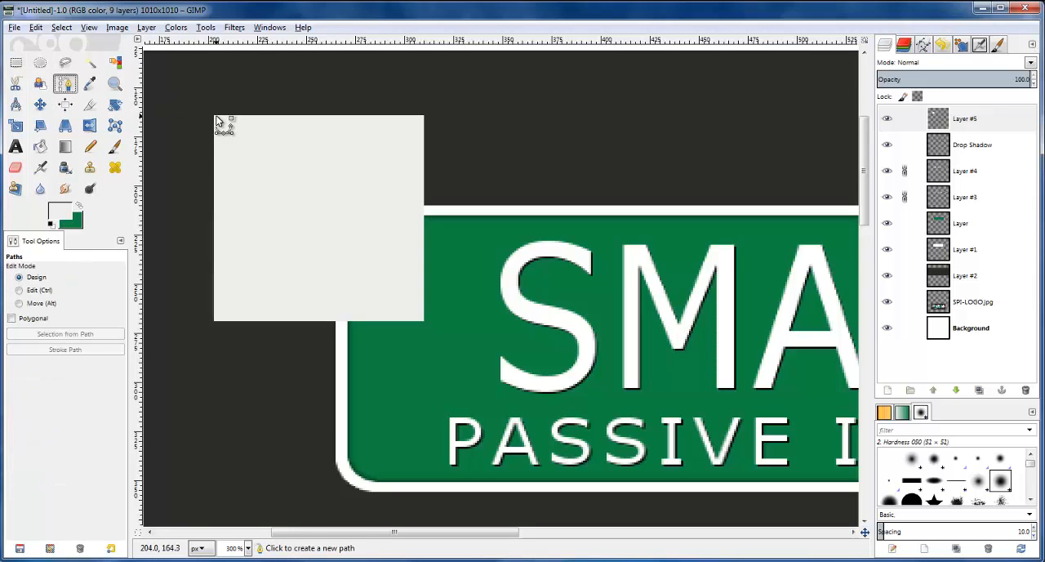
left_click(205, 114)
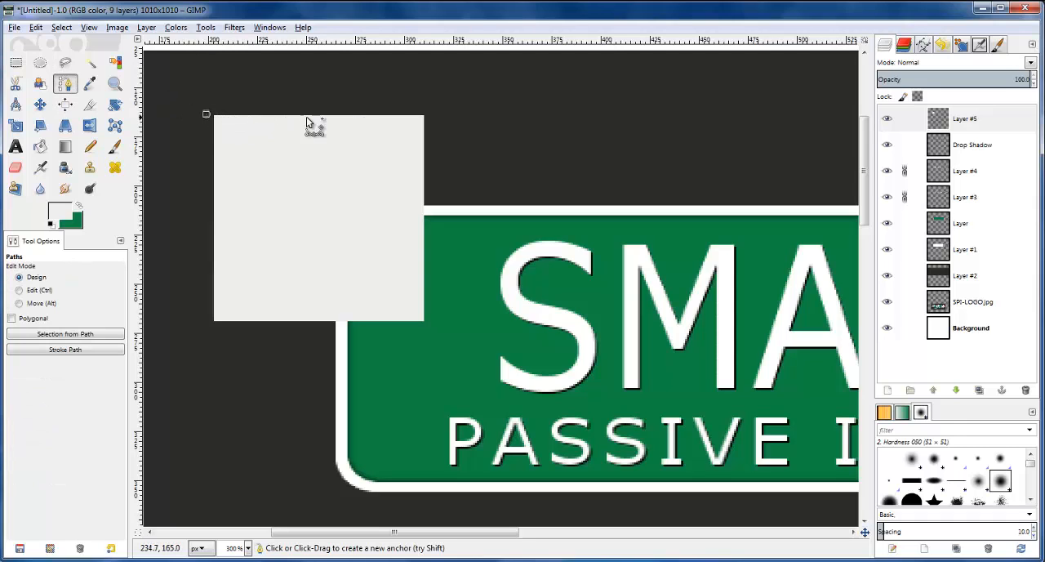
left_click_drag(436, 122, 437, 99)
left_click_drag(327, 90, 218, 84)
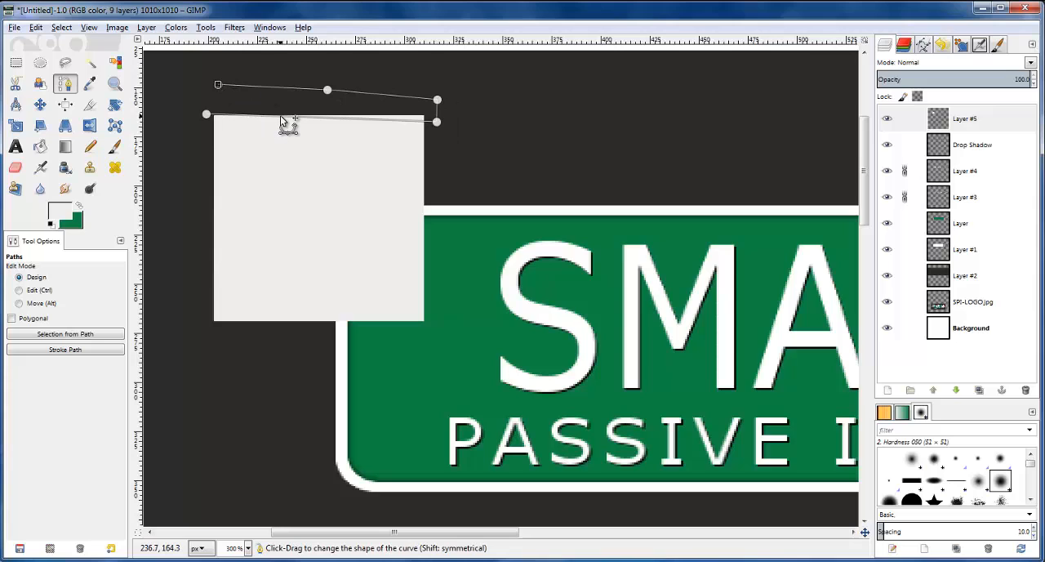
Bend the path segment along the note's top edge into a shallow curve and adjust its end anchors
left_click_drag(280, 116, 284, 119)
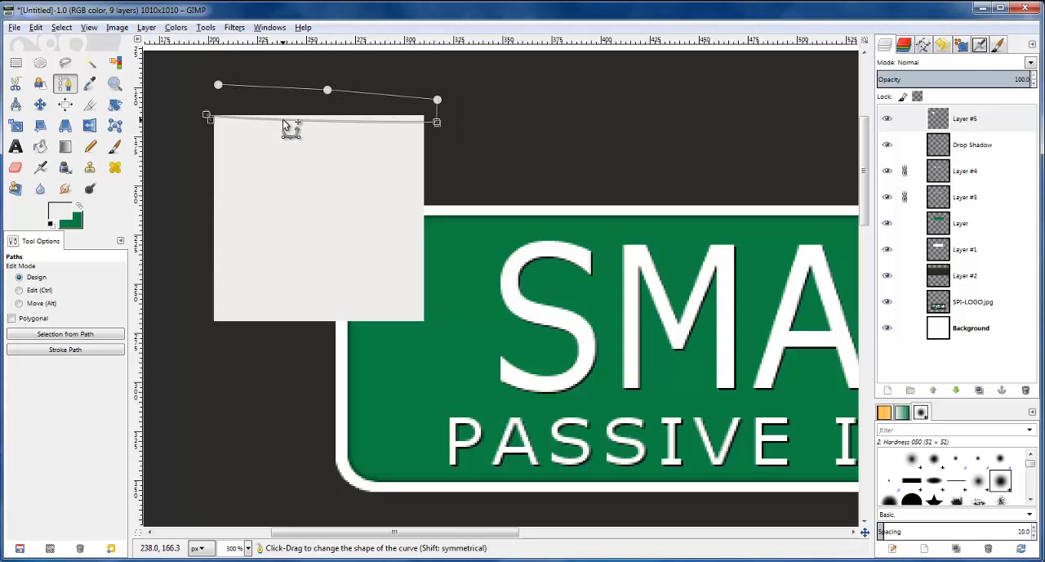
left_click_drag(438, 123, 449, 118)
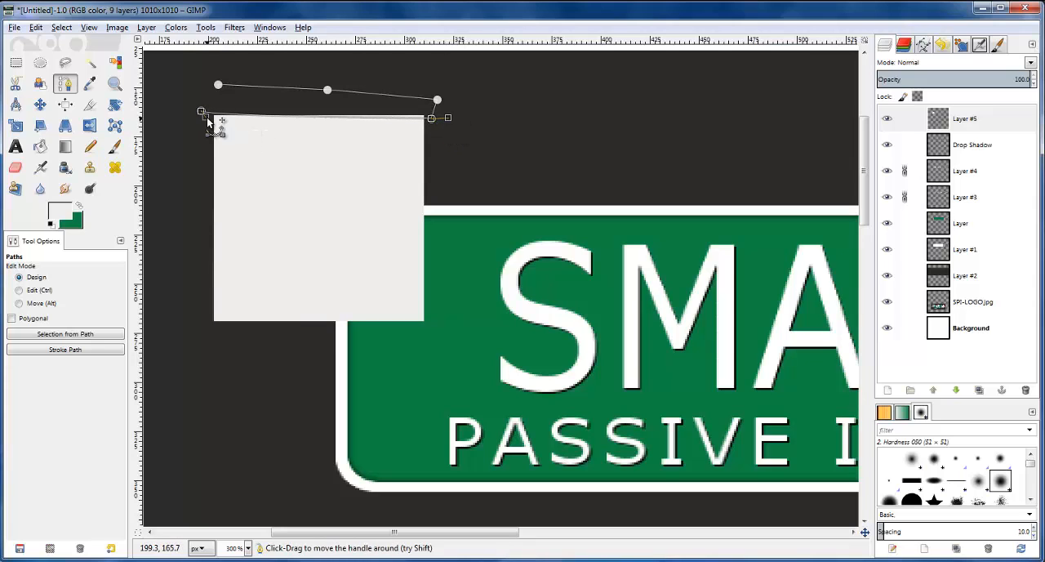
left_click_drag(207, 117, 201, 115)
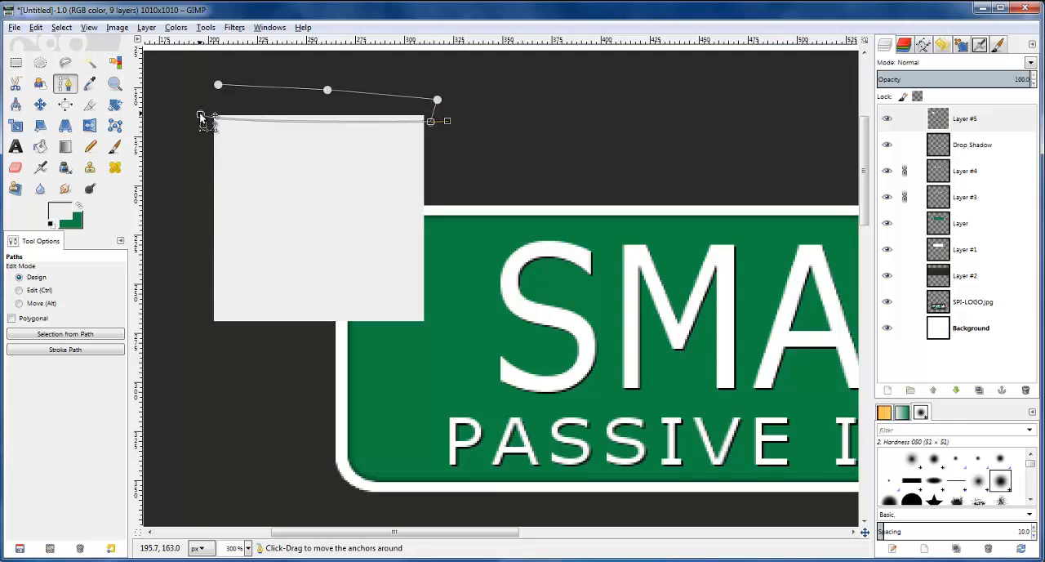
left_click(432, 123)
mouse_move(432, 120)
left_mouse_down()
mouse_move(452, 120)
mouse_move(441, 115)
left_mouse_up()
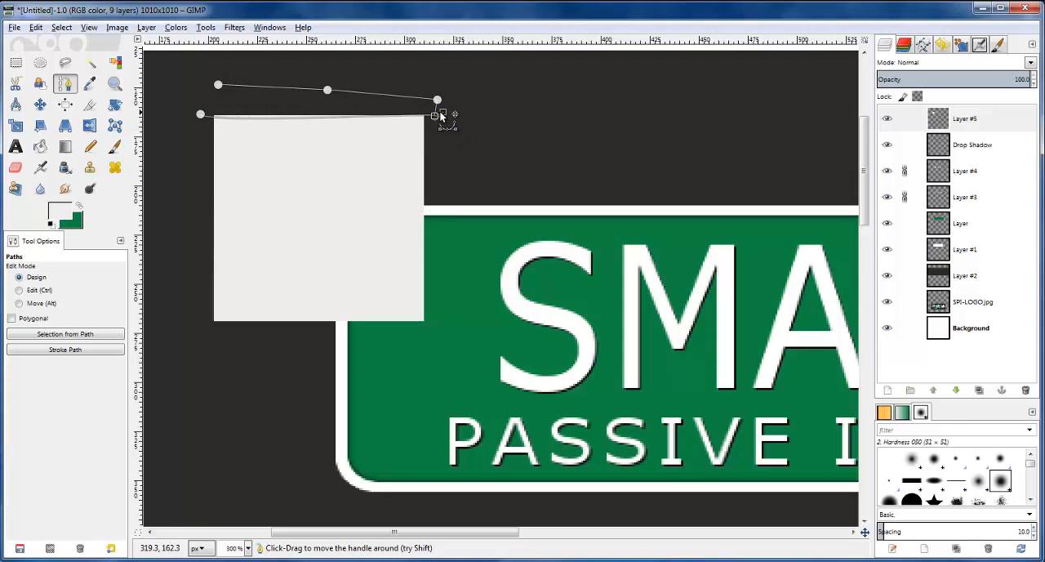
left_click(215, 88)
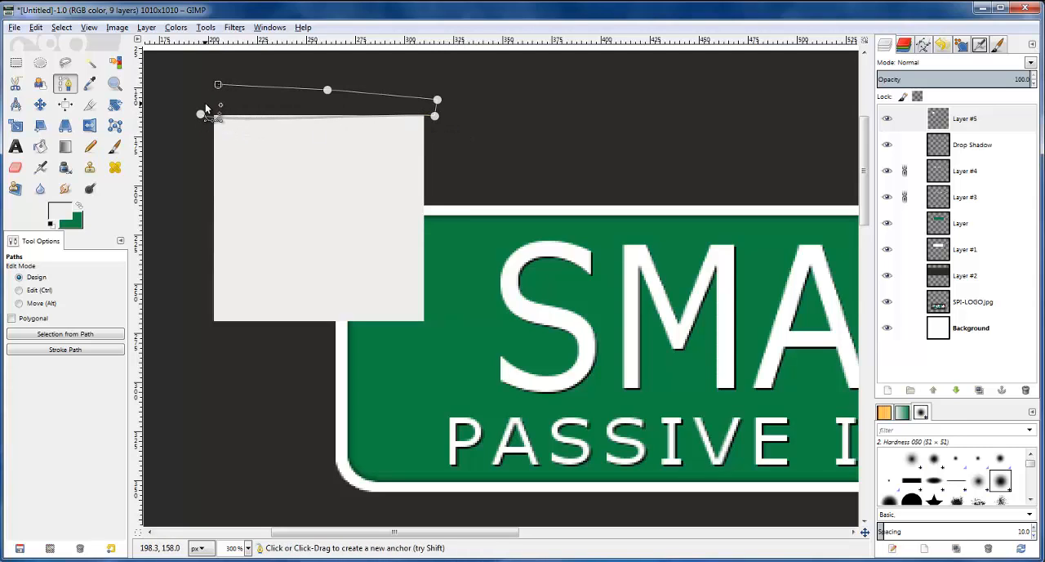
Convert the top path to a selection, delete that sliver of the note on Layer #5 and clear the selection
key("Return")
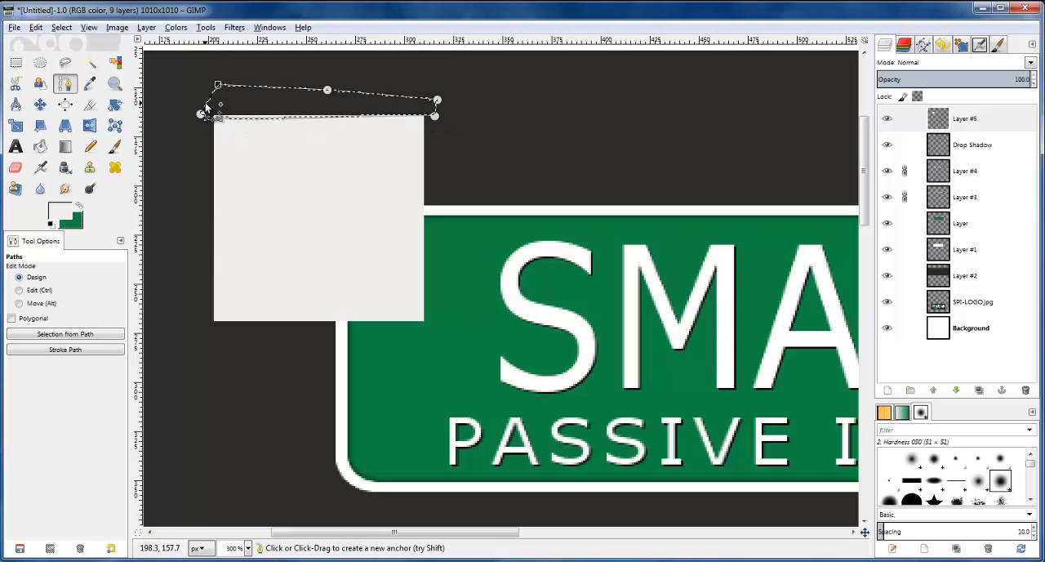
left_click(960, 120)
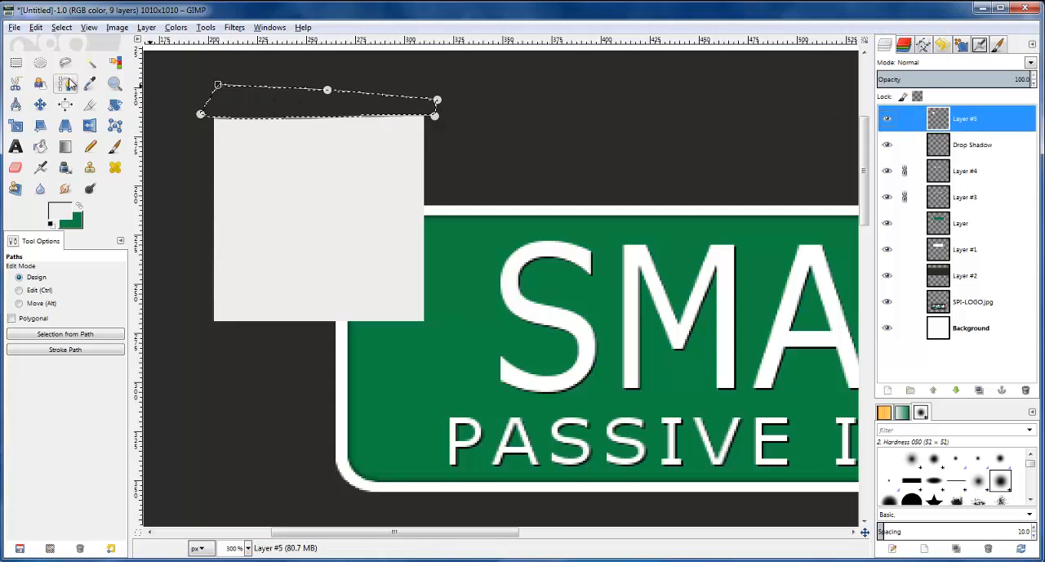
left_click(179, 77)
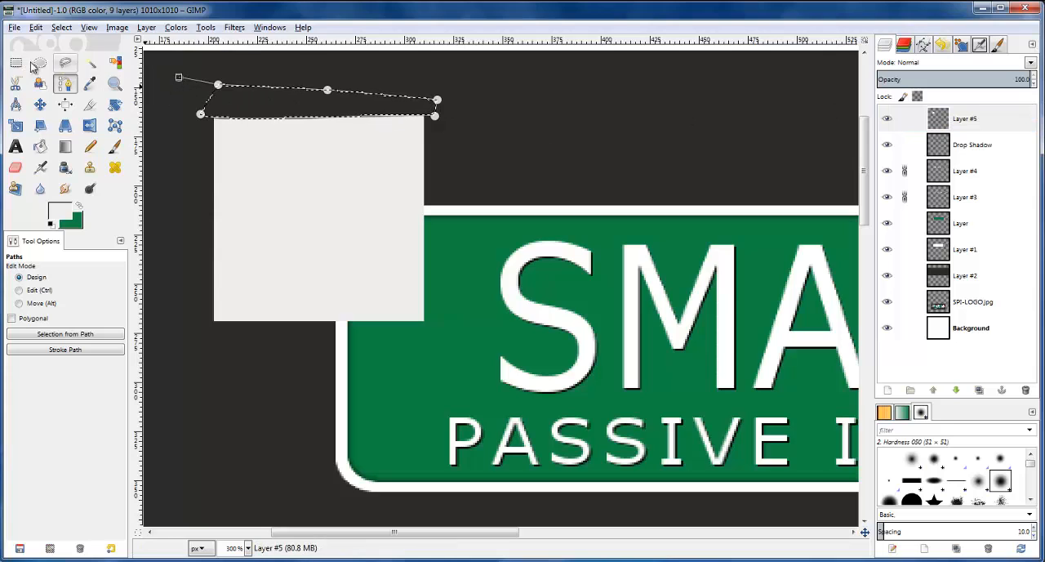
left_click(60, 31)
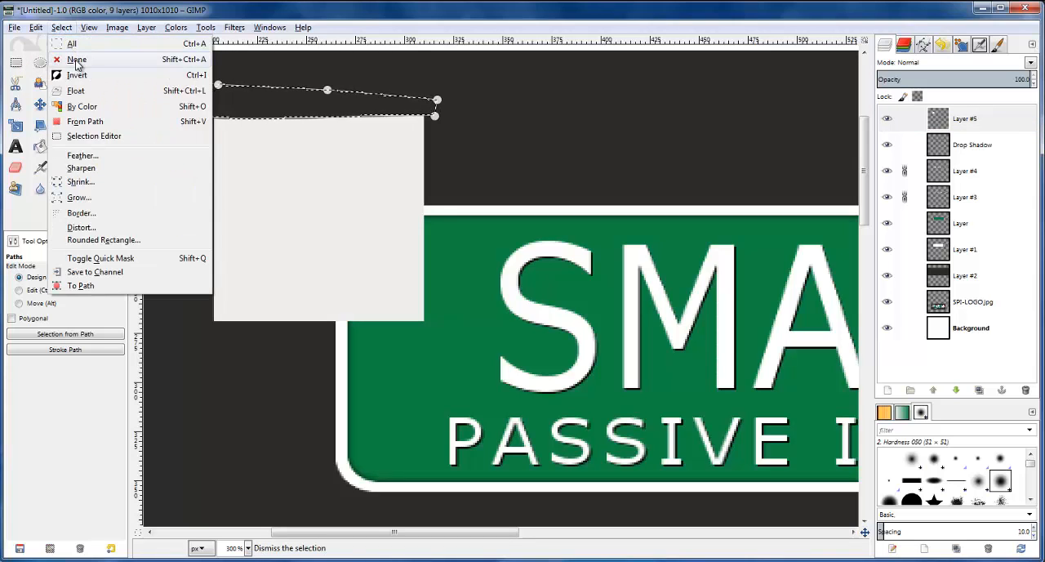
left_click(86, 64)
left_click(15, 62)
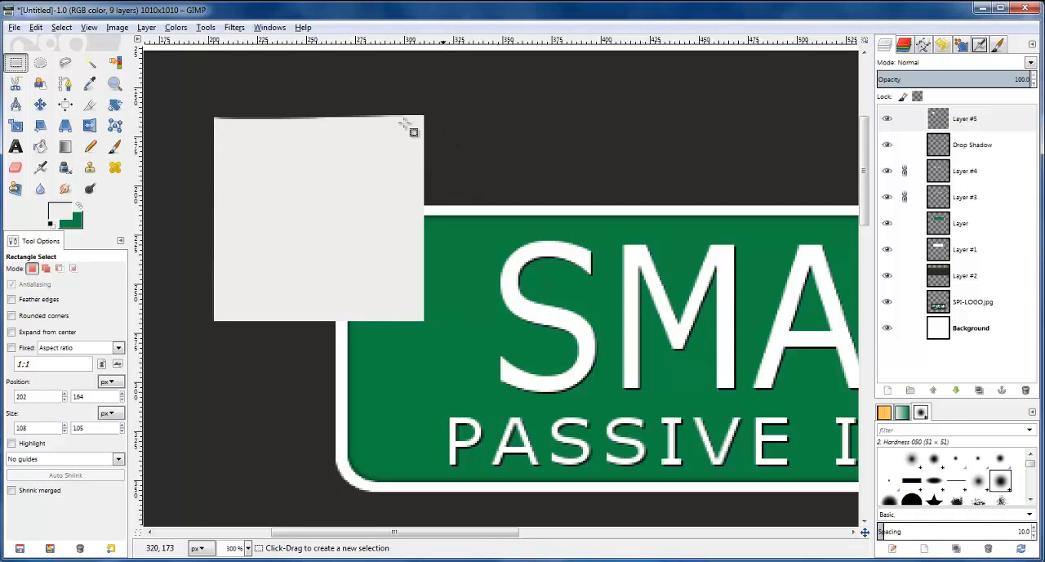
Draw a path along the note's right edge, extending beyond both corners, with its upper end slightly inward and a slight bend
left_click(65, 84)
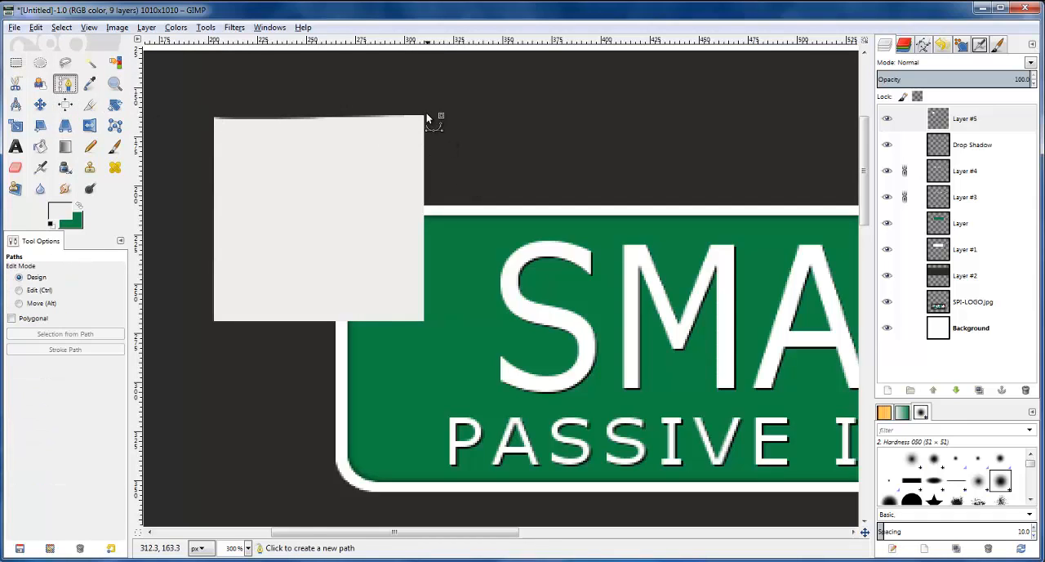
left_click(424, 103)
left_click(422, 334)
left_click_drag(426, 103, 420, 104)
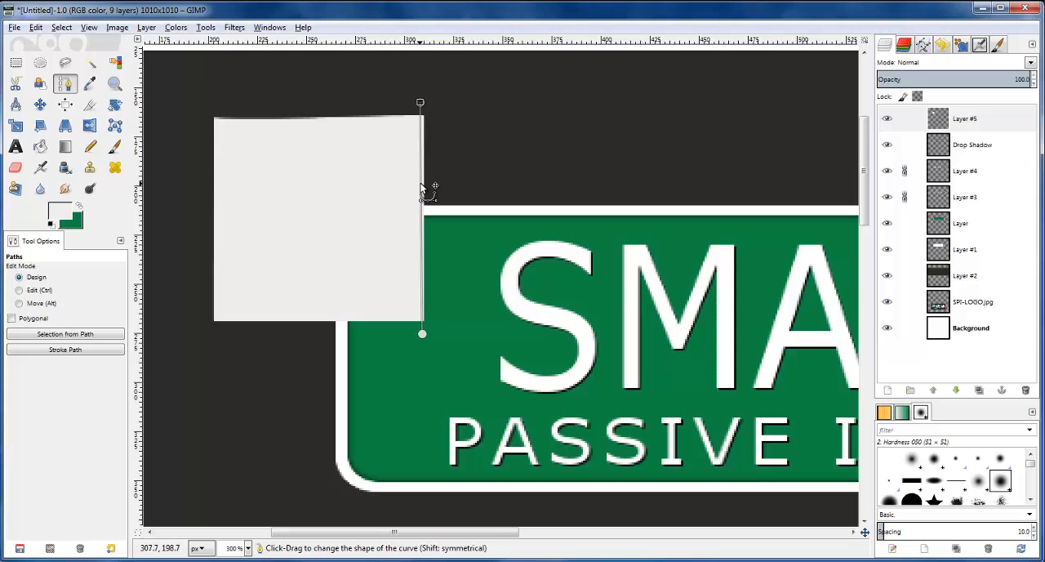
left_click_drag(421, 186, 424, 185)
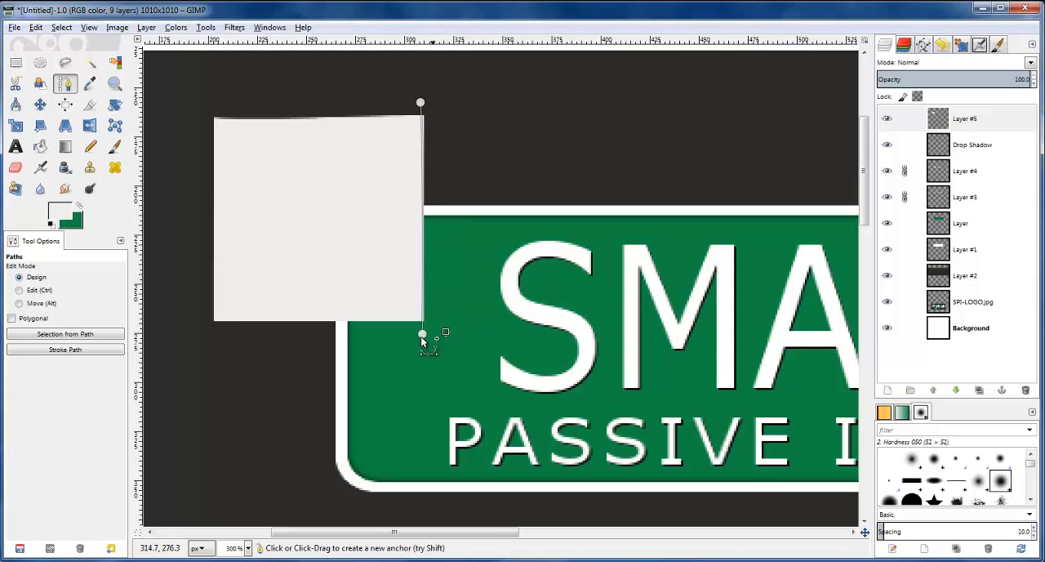
Extend the right-edge path out beyond the note, select the enclosed area and delete that sliver from Layer #5, leaving nothing selected
left_click_drag(456, 288, 456, 156)
left_click(450, 102)
key("Return")
left_click(970, 120)
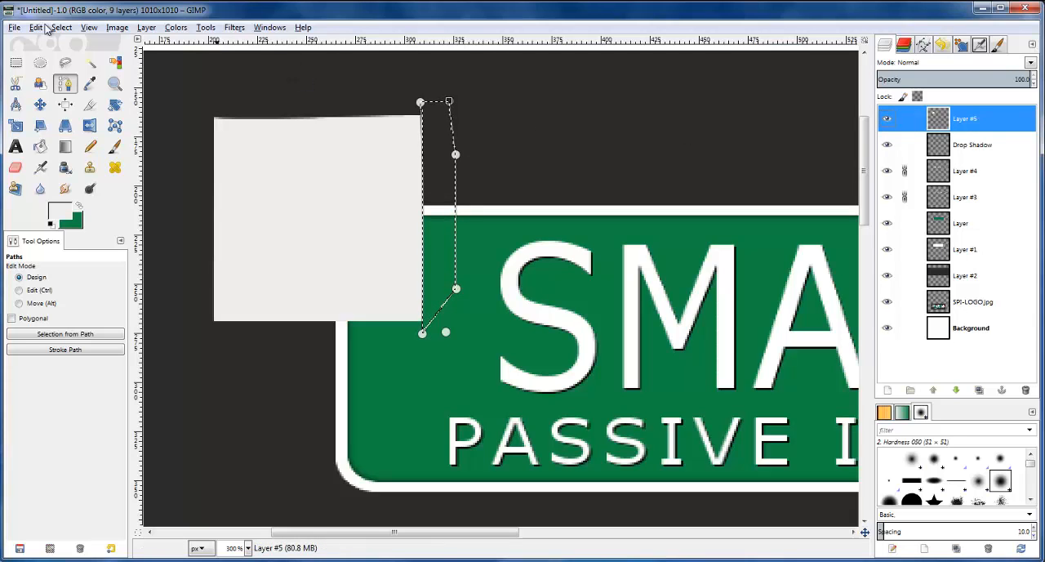
left_click(62, 28)
left_click(77, 60)
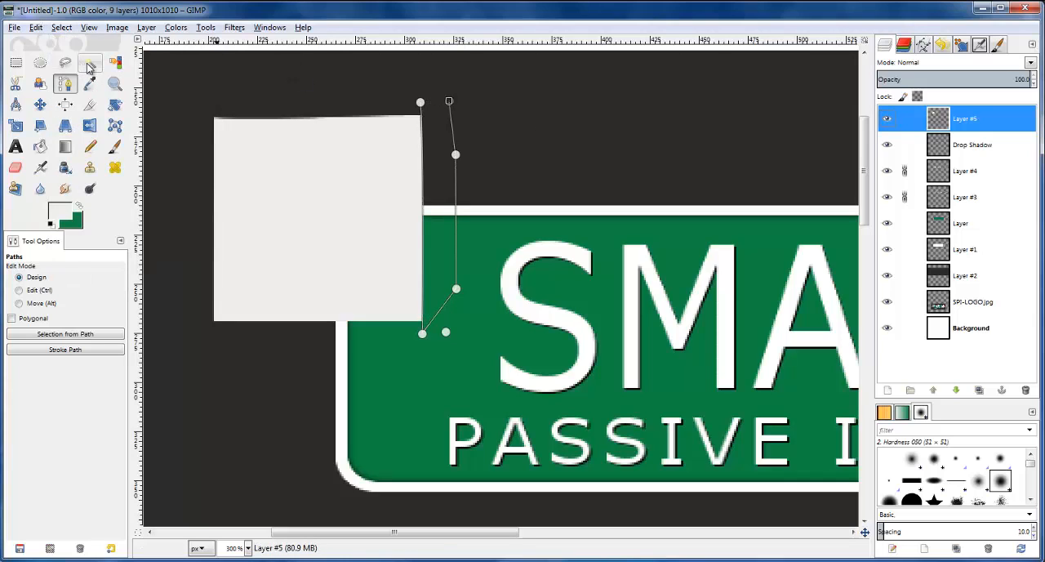
left_click(17, 64)
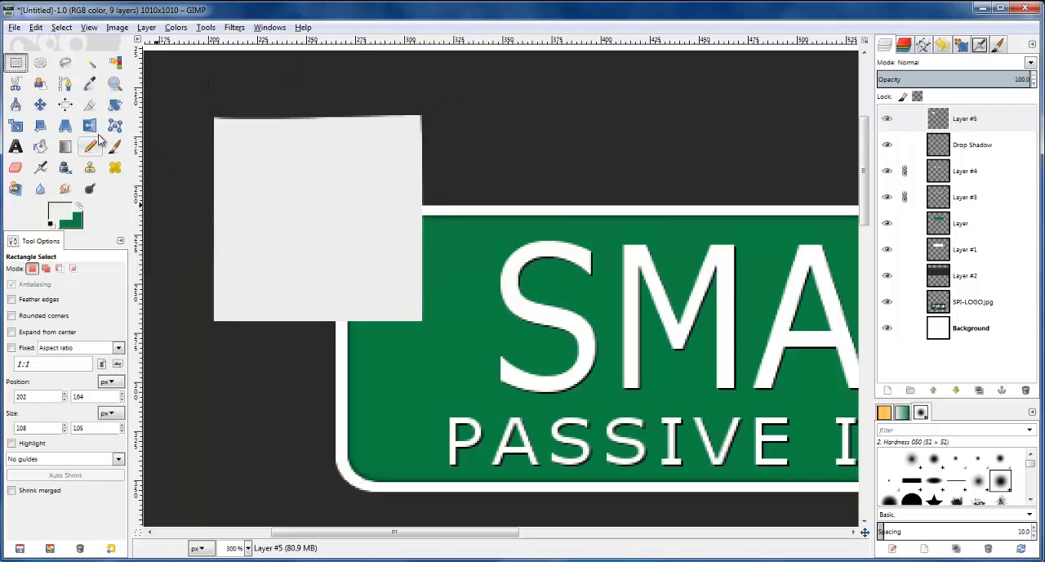
Draw a path along the note's bottom edge past both corners, bend it slightly, and continue it back through the area below
left_click(65, 83)
left_click(208, 318)
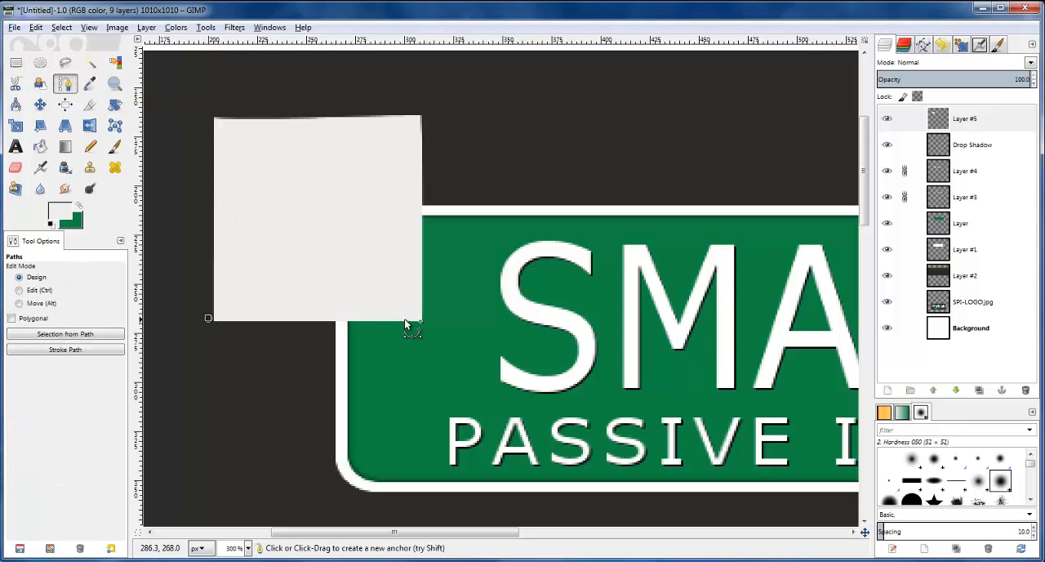
left_click(432, 321)
left_click_drag(334, 346, 297, 317)
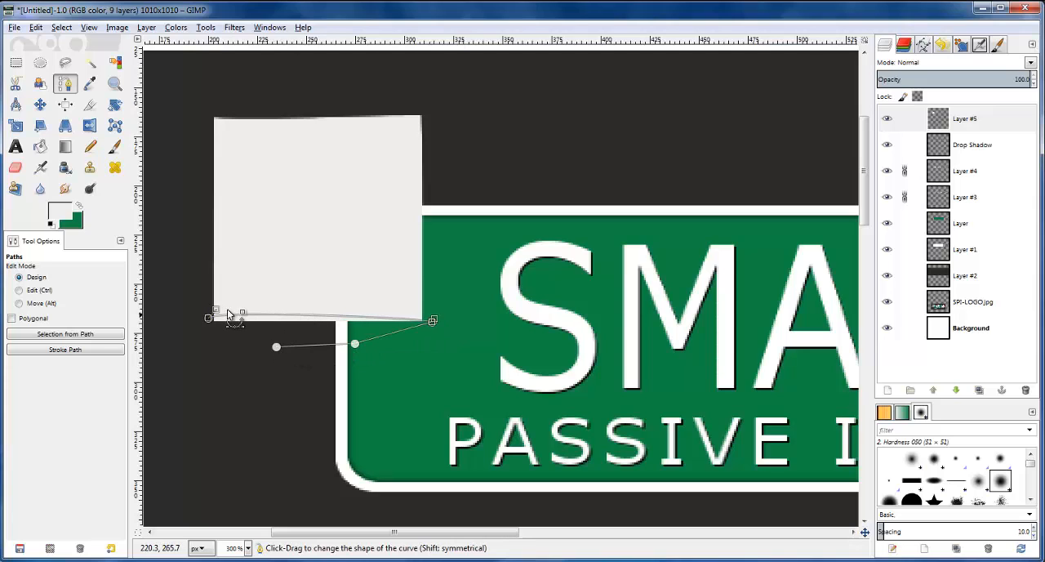
left_click_drag(217, 312, 244, 323)
left_click(276, 346)
left_click(222, 347)
left_click(199, 335)
Convert the bottom path to a selection, delete that sliver of the note on Layer #5 and clear the selection
key("Return")
left_click(966, 120)
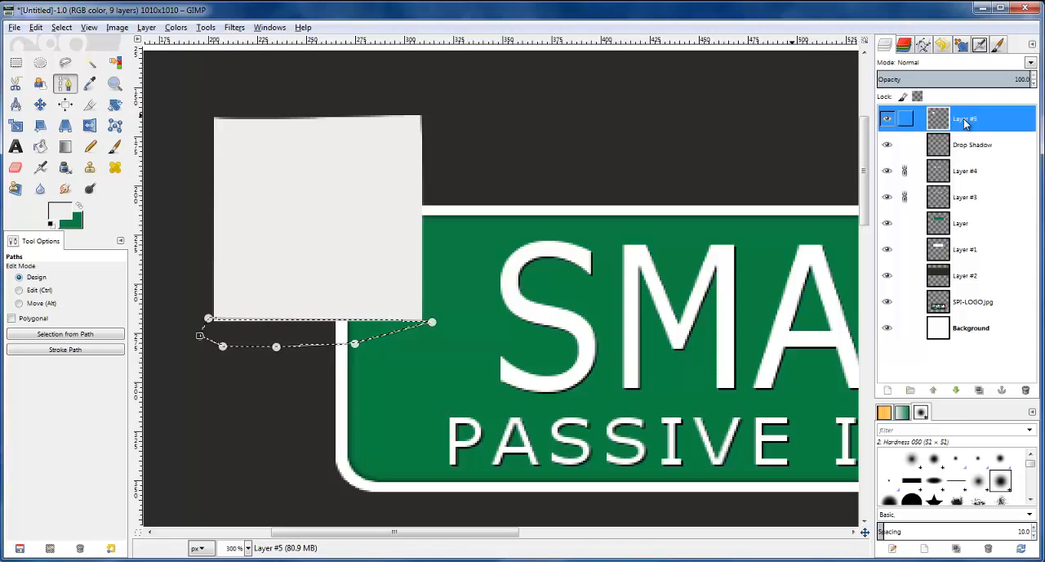
left_click(60, 27)
left_click(75, 60)
left_click(24, 67)
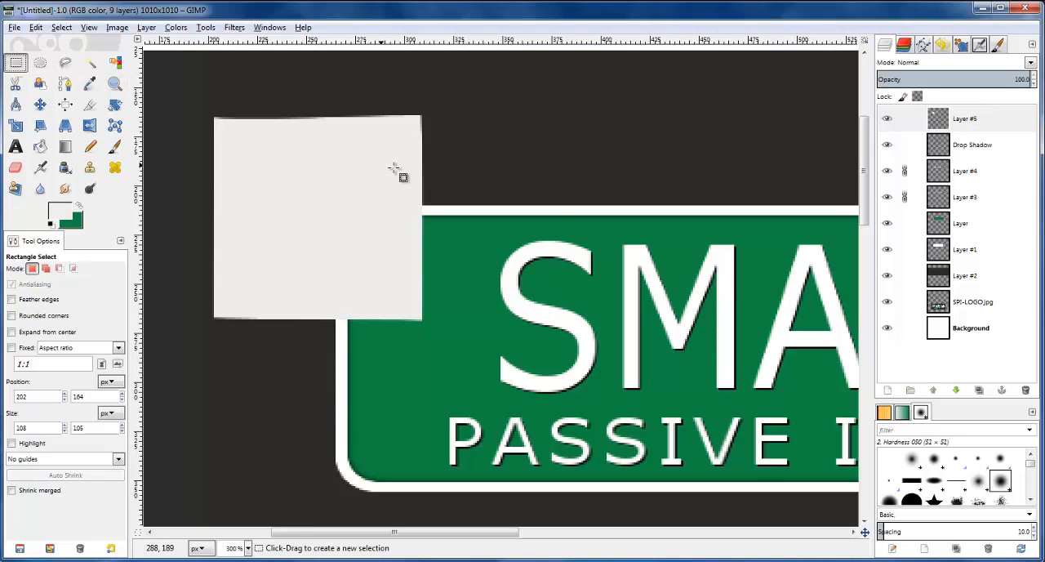
Duplicate Layer #5 containing the finished note and hide the original layer
scroll(576, 278, "down", 2)
scroll(573, 294, "down", 3)
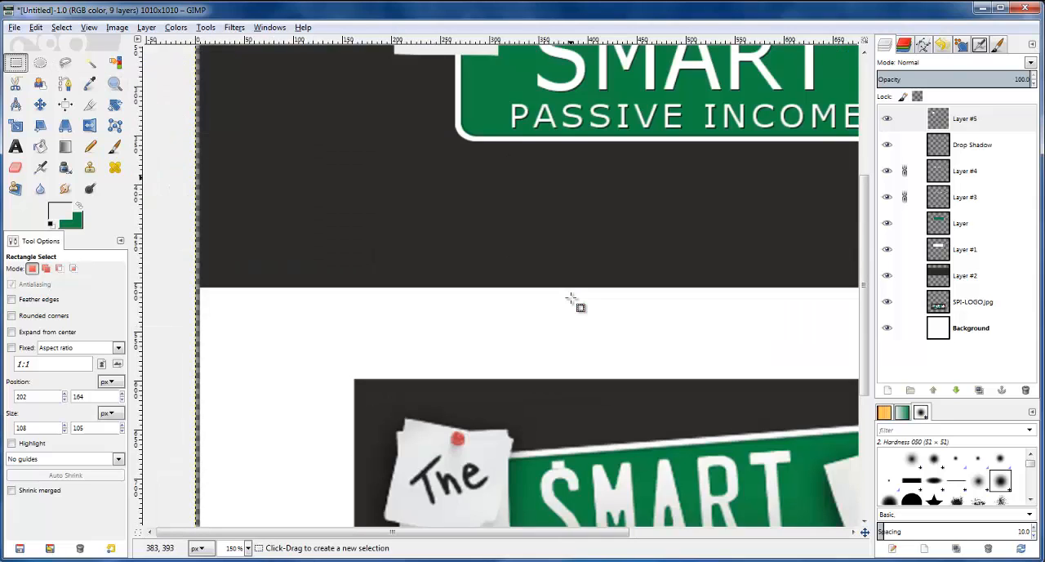
scroll(572, 299, "down", 5)
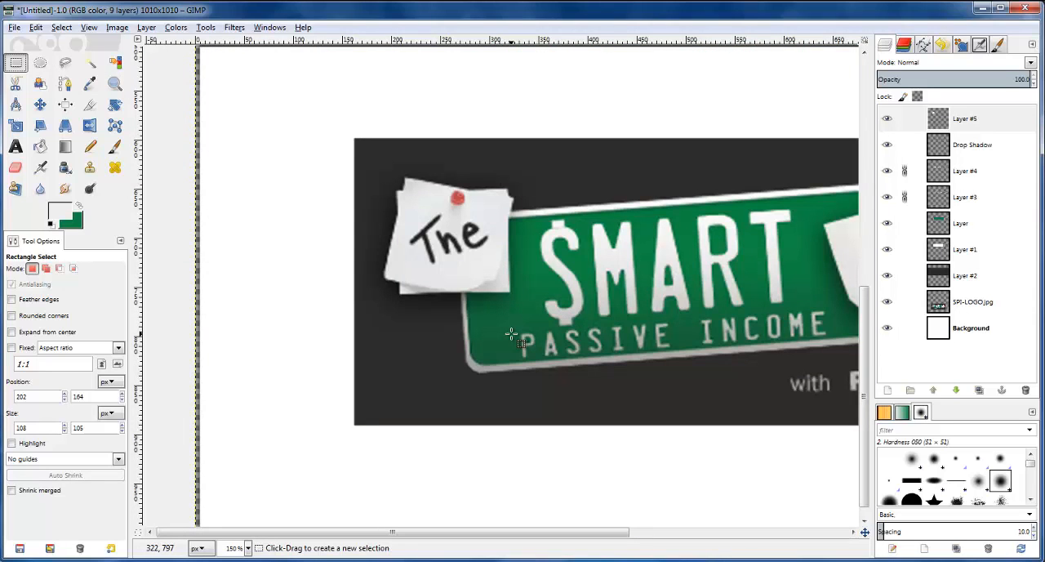
scroll(511, 333, "up", 10)
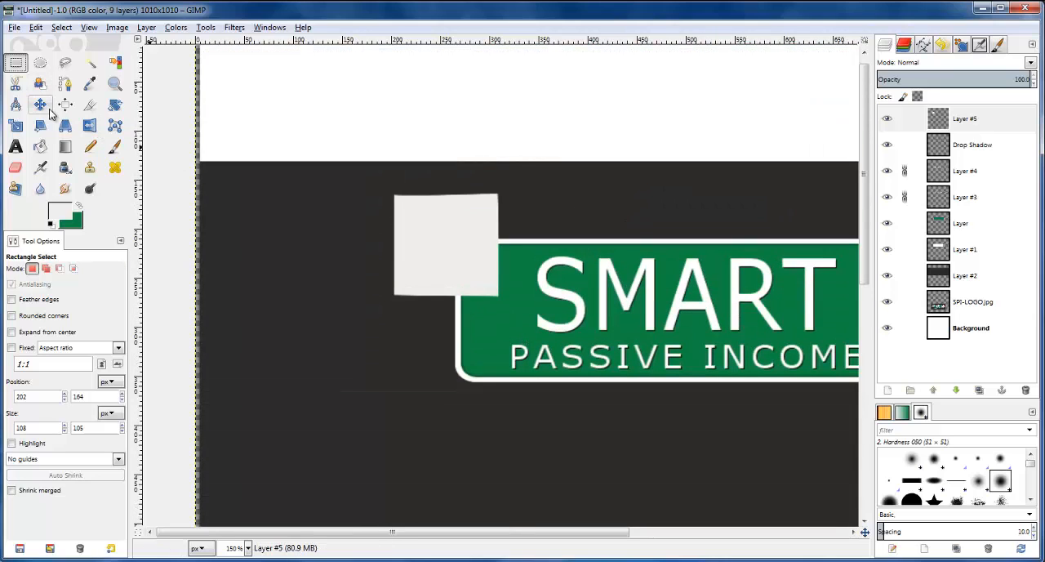
left_click(40, 105)
left_click(940, 120)
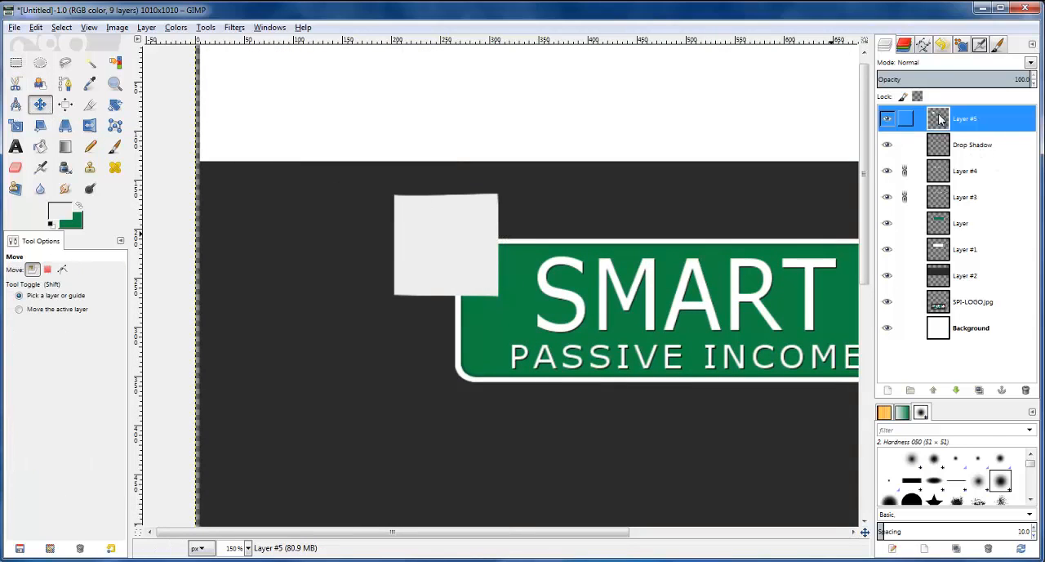
left_click(980, 392)
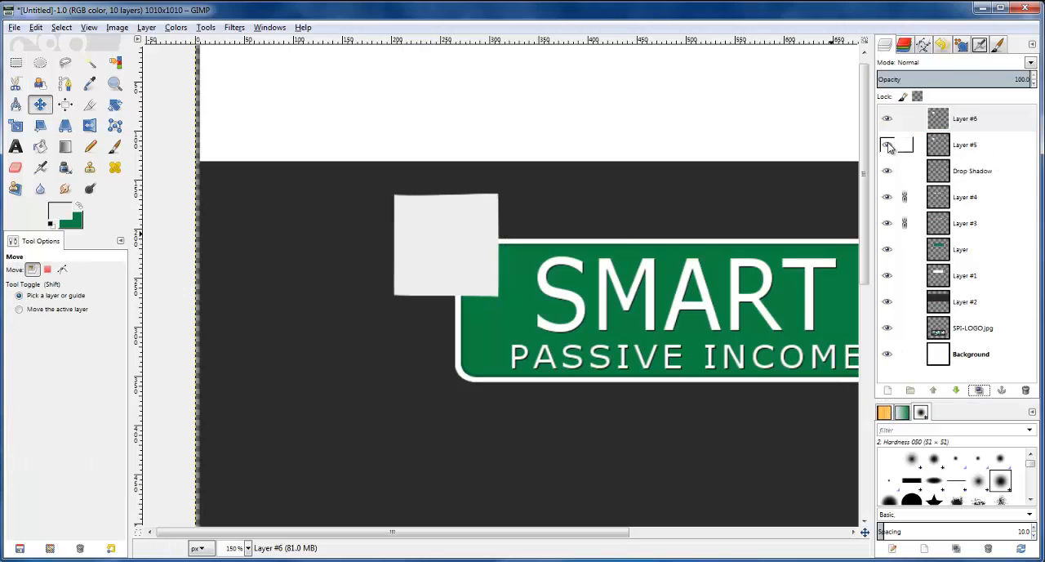
left_click(887, 144)
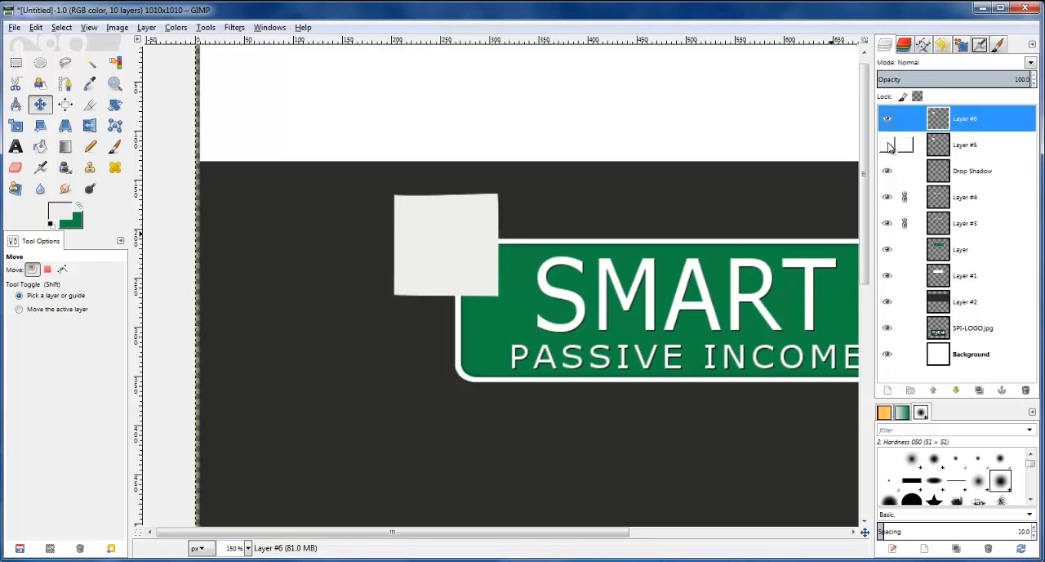
Draw a corner-curl path at the note's lower-right corner, from the bottom edge to the right edge, inward, and back toward the start
scroll(619, 293, "down", 10)
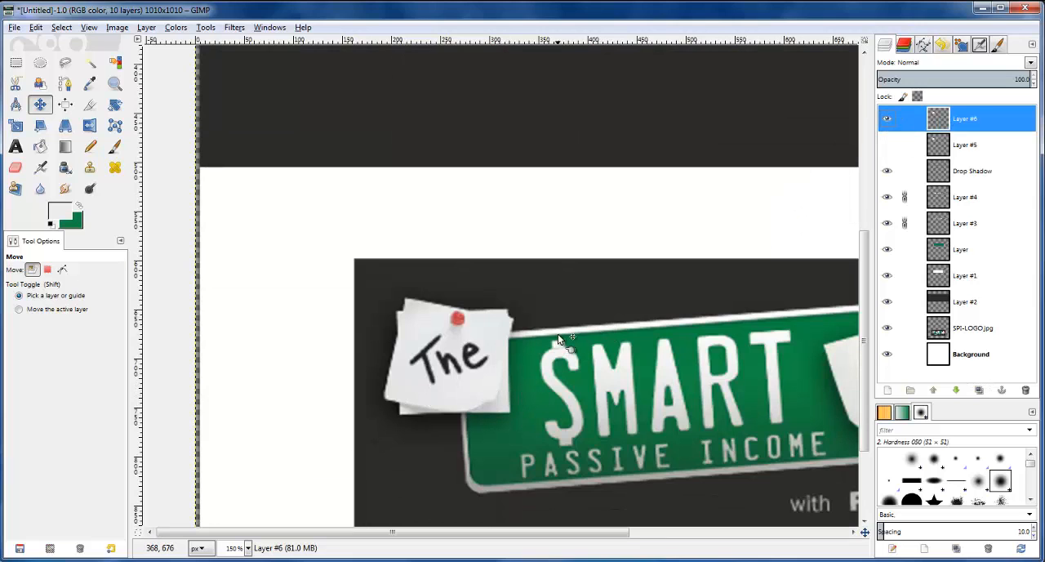
scroll(556, 337, "up", 10)
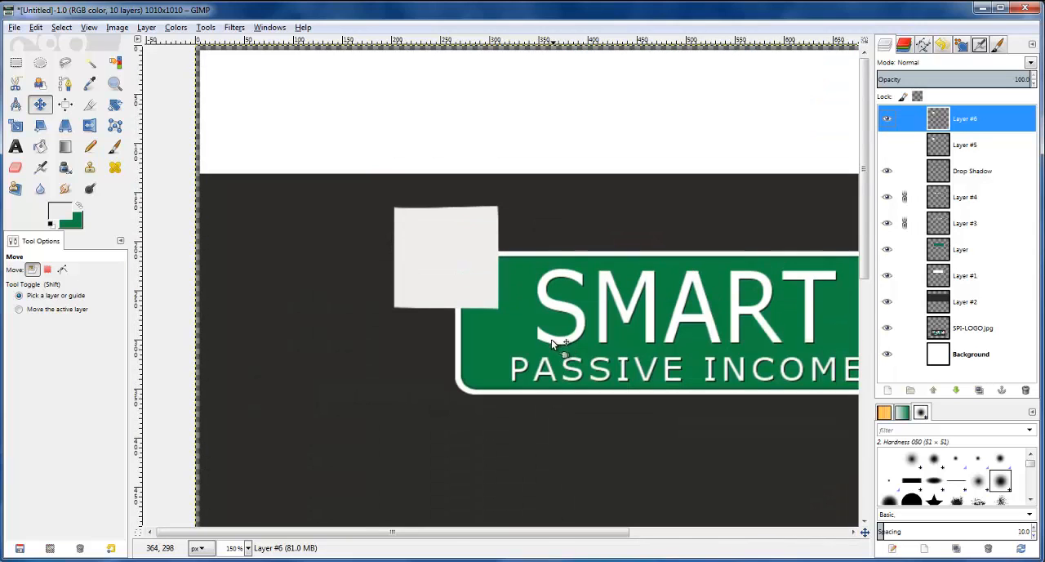
scroll(524, 326, "up", 2)
scroll(469, 226, "up", 2)
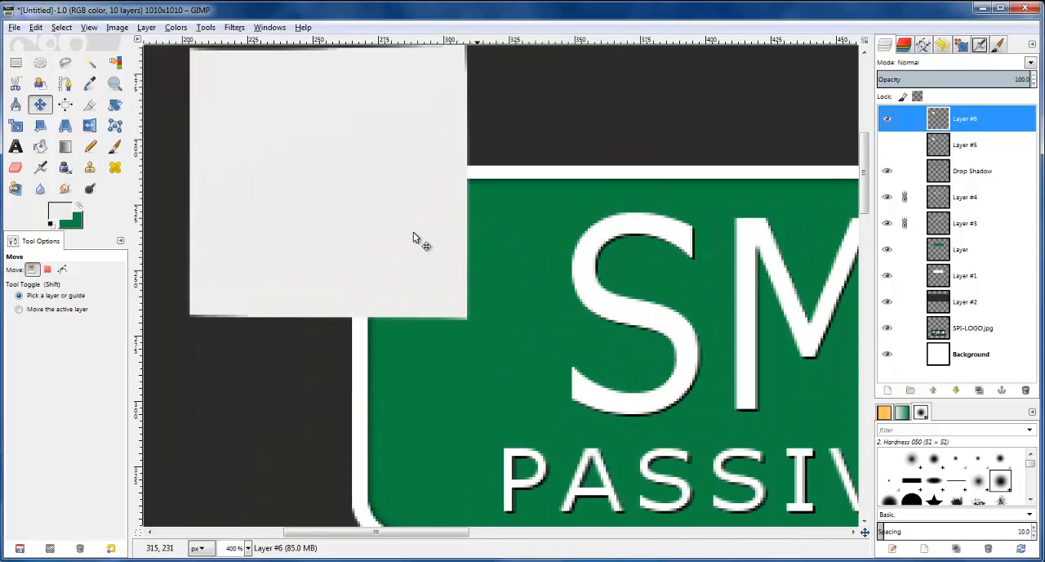
left_click(66, 83)
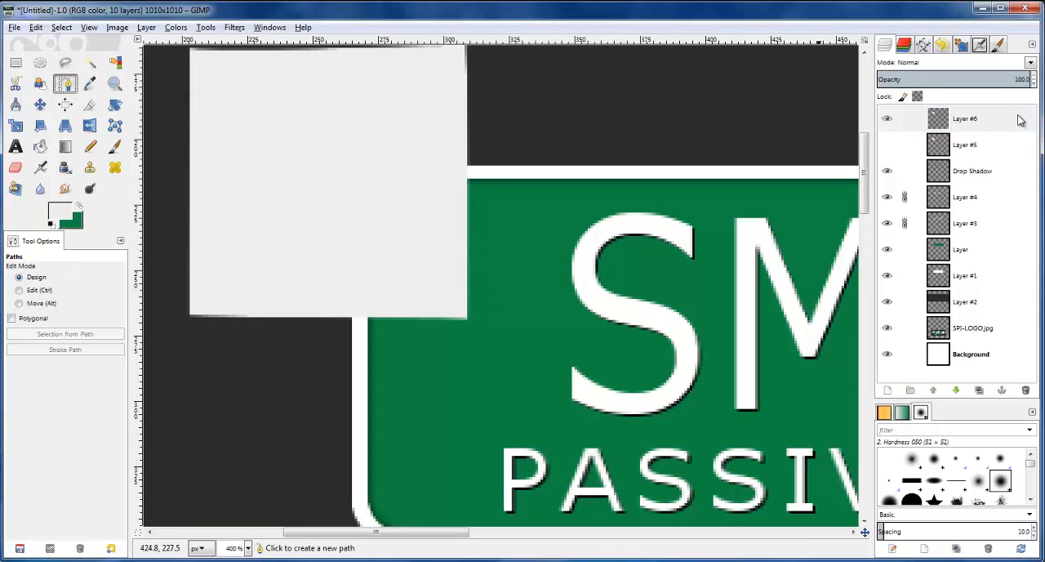
left_click(383, 317)
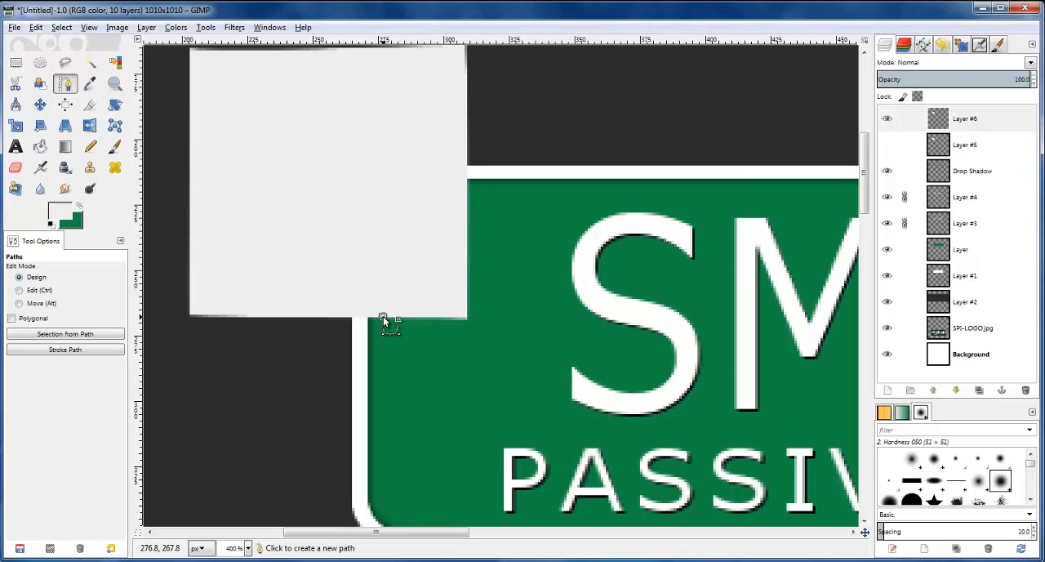
left_click(467, 267)
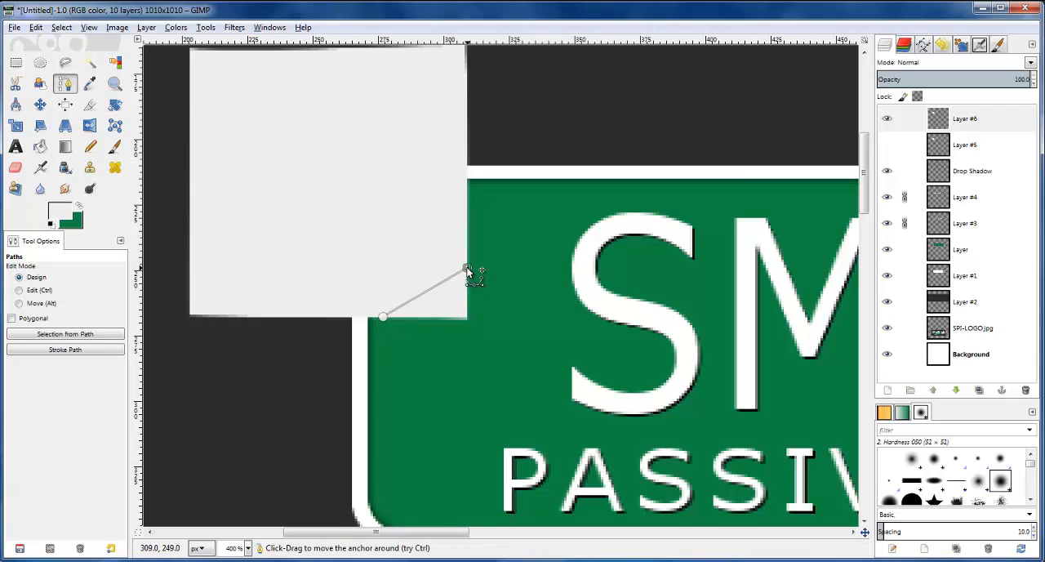
left_click(402, 253)
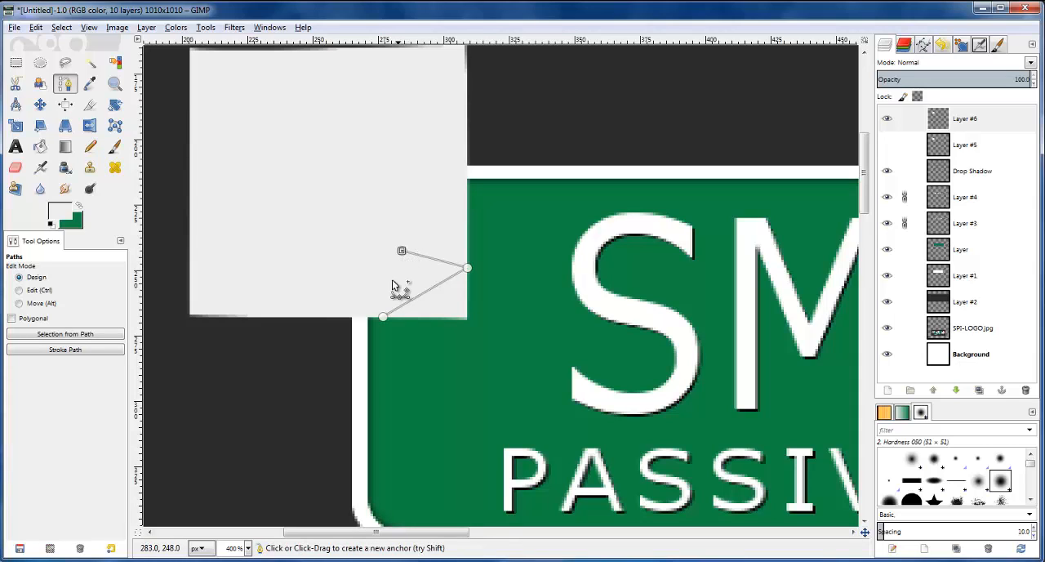
left_click_drag(402, 252, 402, 246)
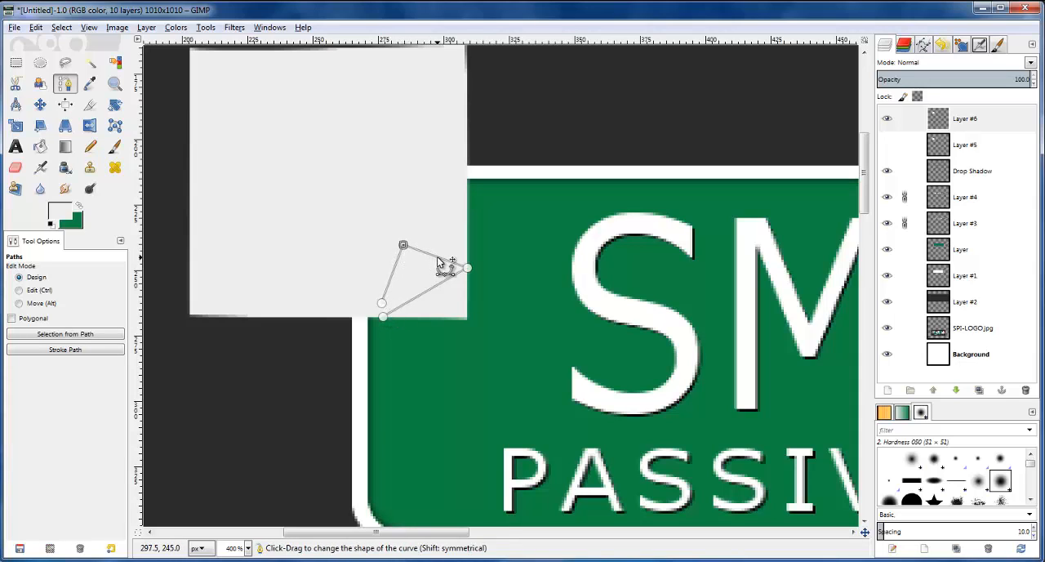
Bend the curl path's inner segments into curves, move its loose end onto the bottom-edge anchor and reposition the inner tip
left_click_drag(403, 245, 439, 273)
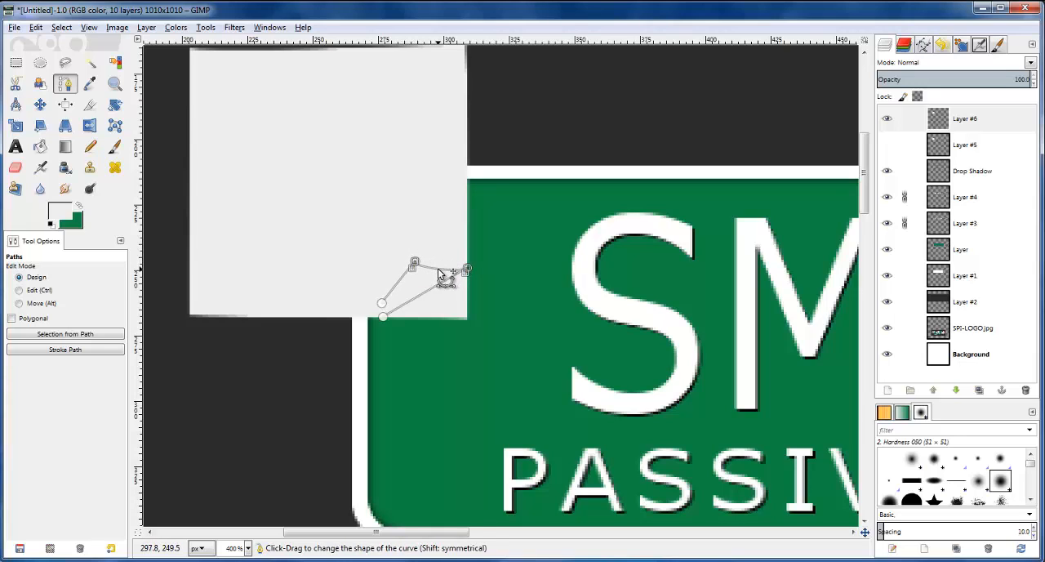
scroll(468, 270, "up", 1)
left_click_drag(468, 270, 377, 296)
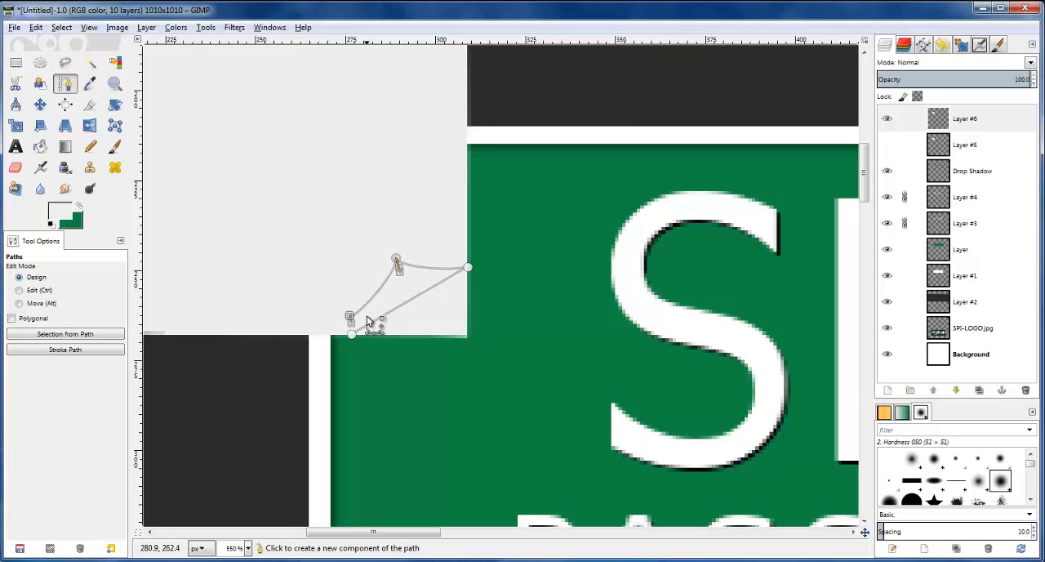
left_click_drag(350, 315, 352, 337)
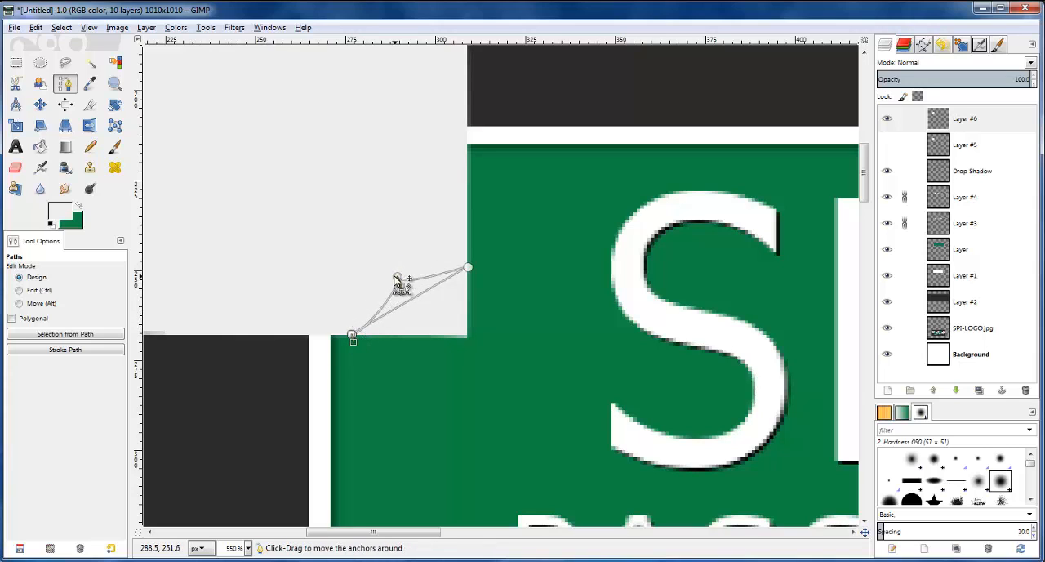
left_click(468, 268)
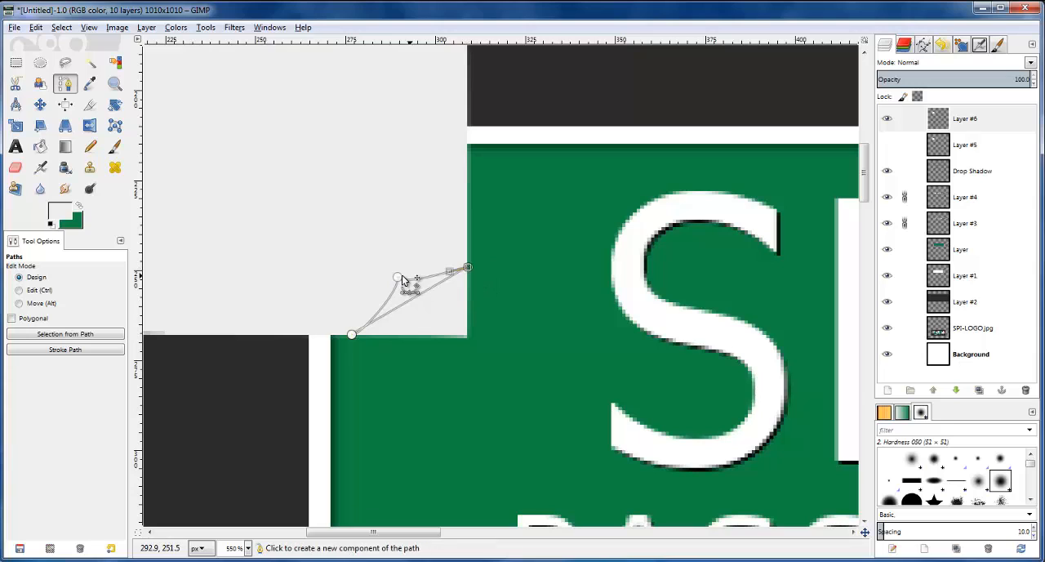
mouse_move(399, 275)
left_mouse_down()
mouse_move(412, 271)
mouse_move(403, 267)
left_mouse_up()
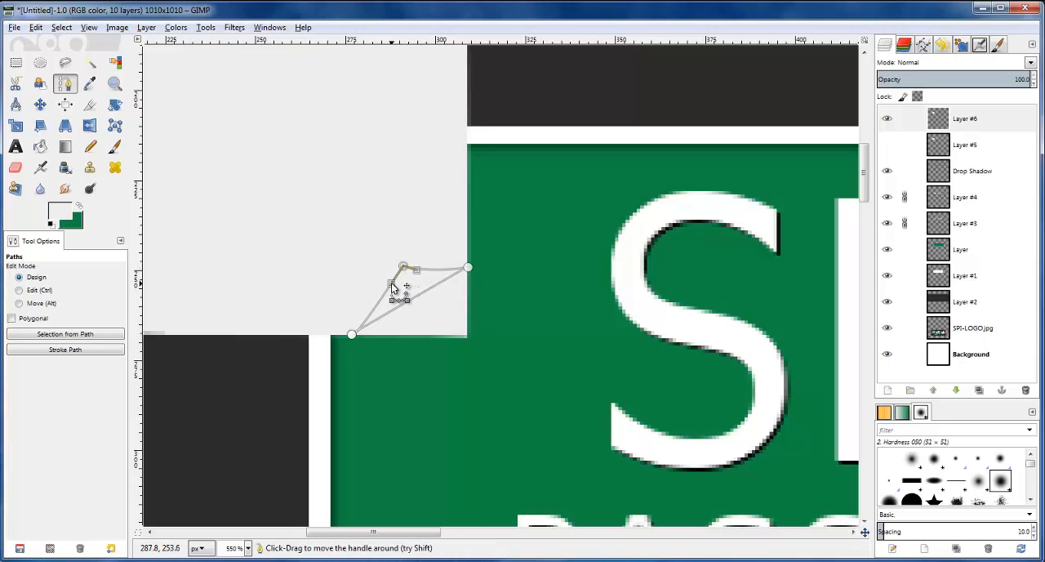
Refine the curl path's end at the note's bottom edge and bend the diagonal segment slightly using the handles at both ends
left_click(352, 336)
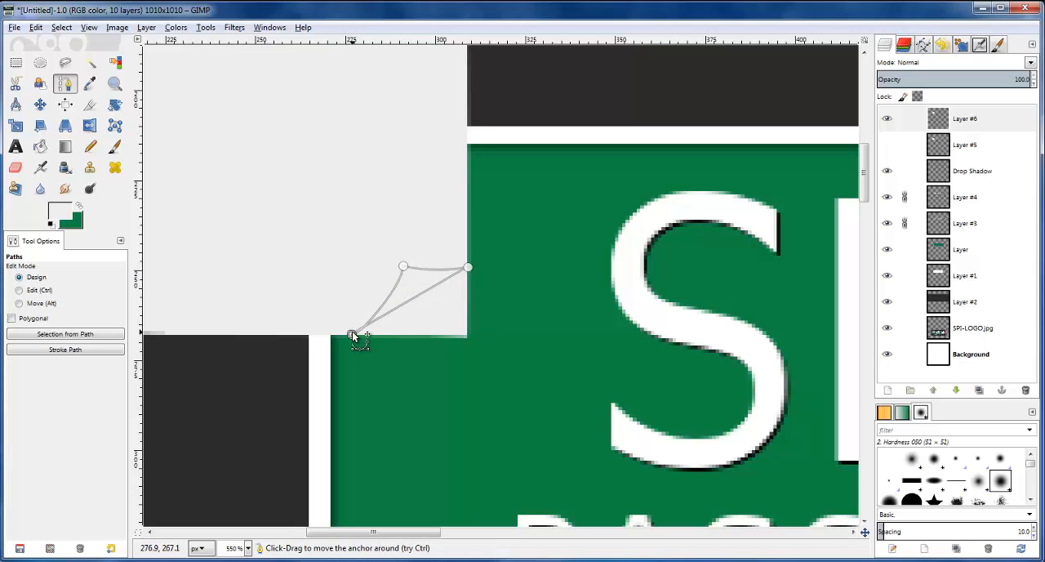
left_click_drag(352, 334, 350, 332)
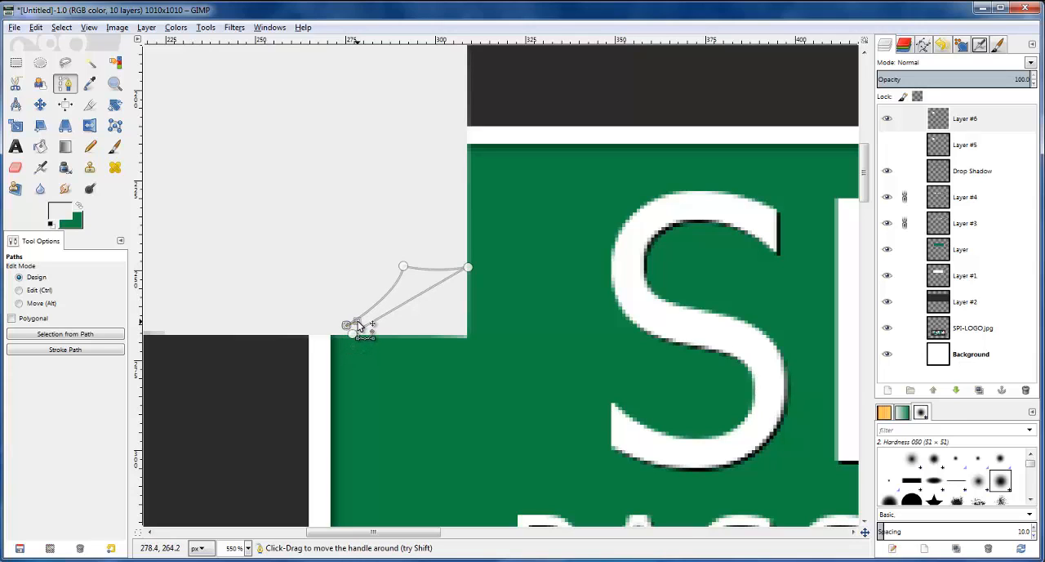
left_click_drag(357, 325, 355, 336)
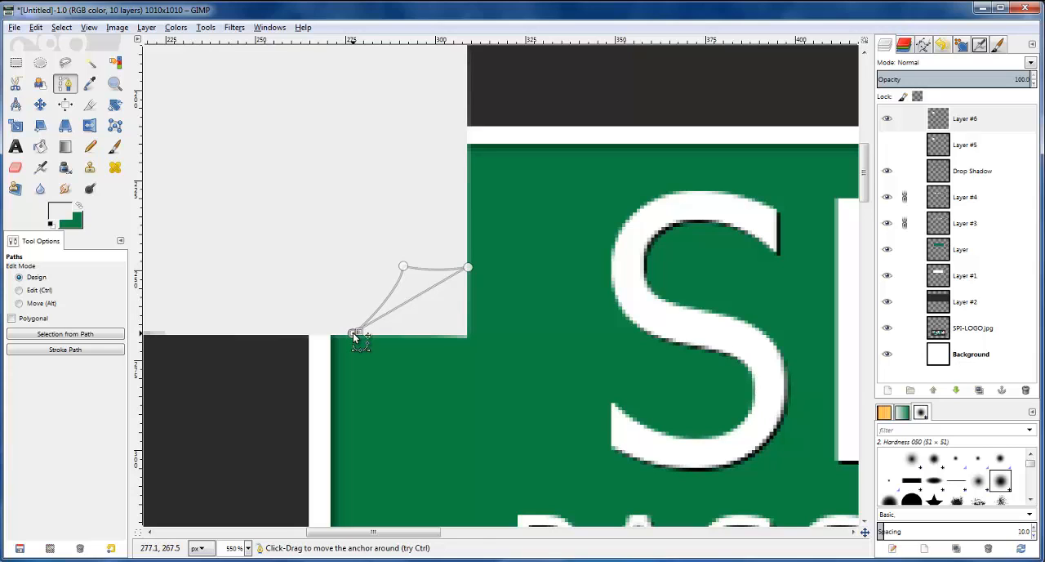
left_click(415, 299)
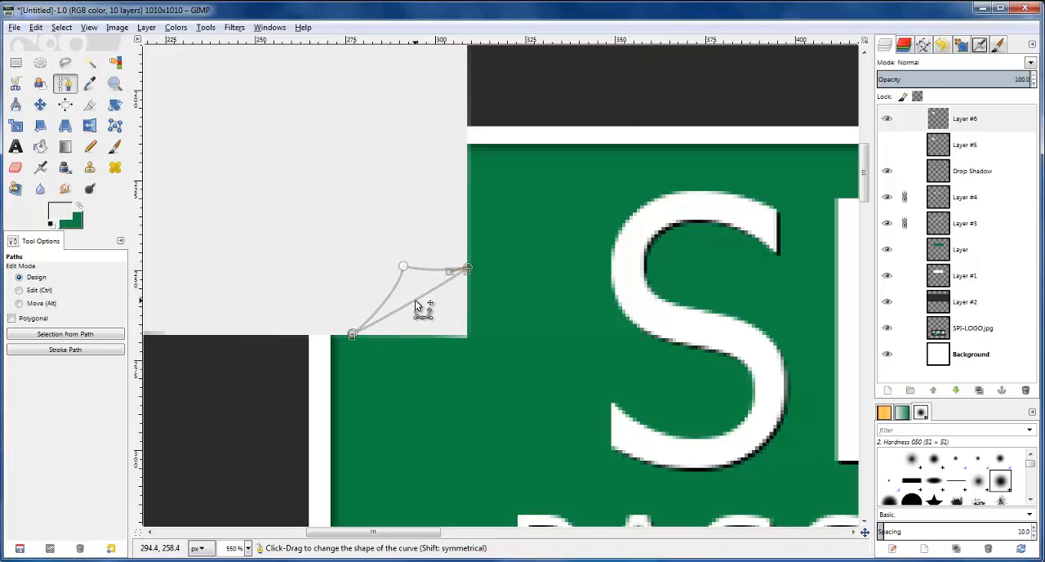
left_click_drag(470, 271, 447, 284)
left_click_drag(357, 337, 369, 327)
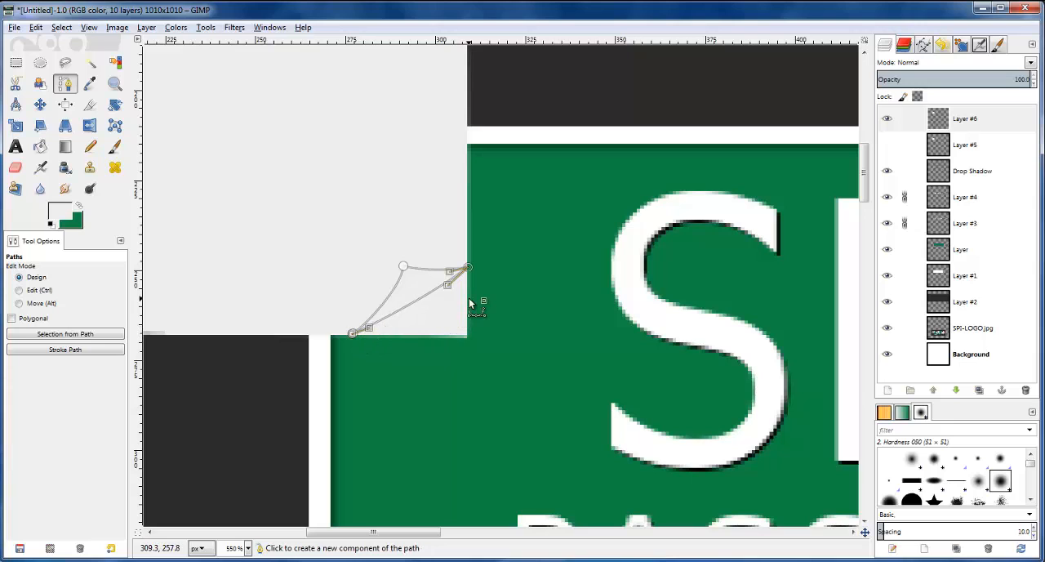
Convert the corner-curl path to a selection, compare it with the reference logo's note, and add a new transparent layer above Layer #6
key("shift+v")
scroll(523, 372, "down", 15)
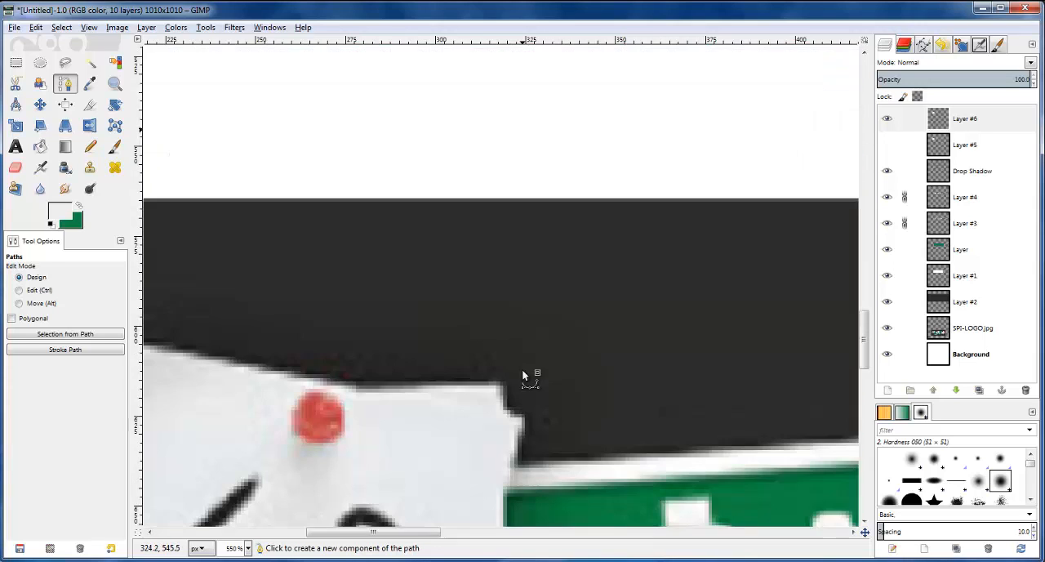
scroll(523, 372, "down", 5)
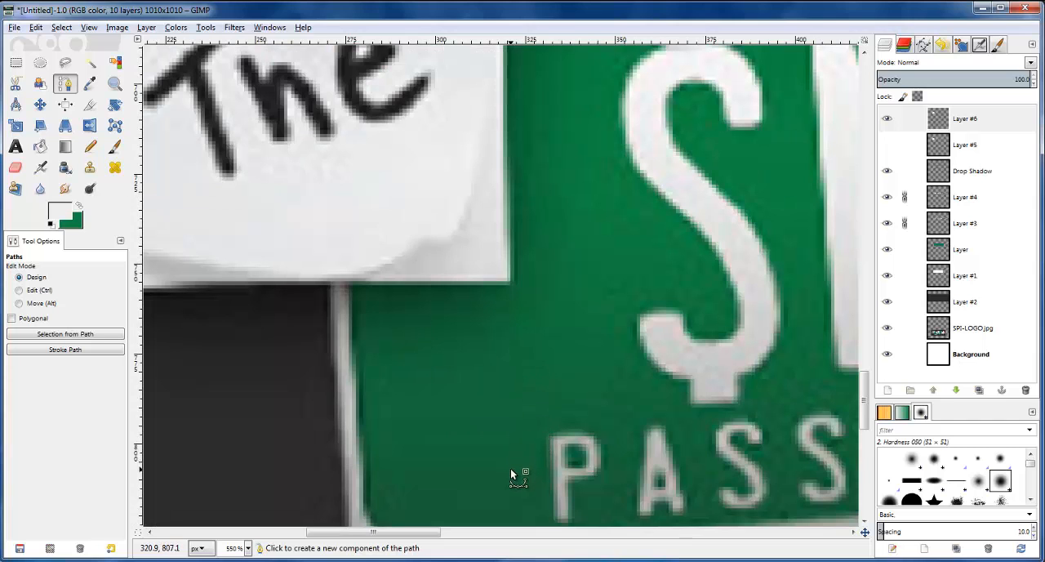
key("2")
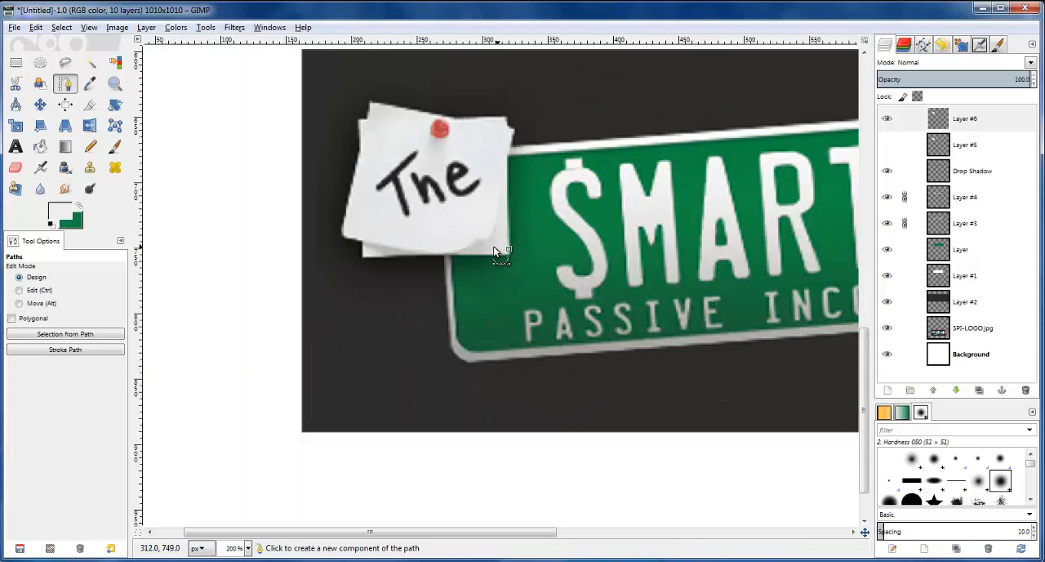
scroll(515, 225, "up", 3)
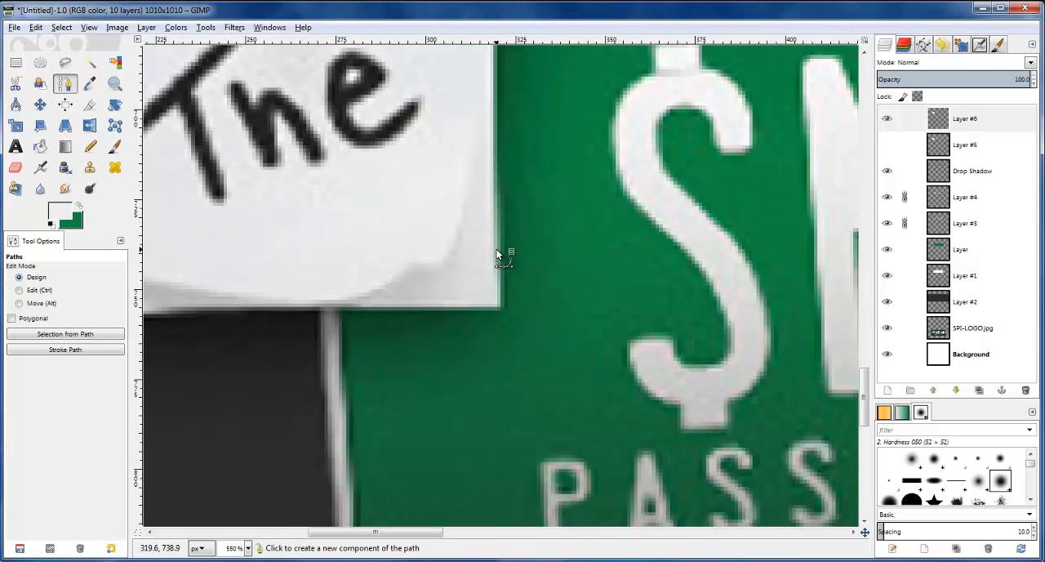
scroll(496, 251, "up", 15)
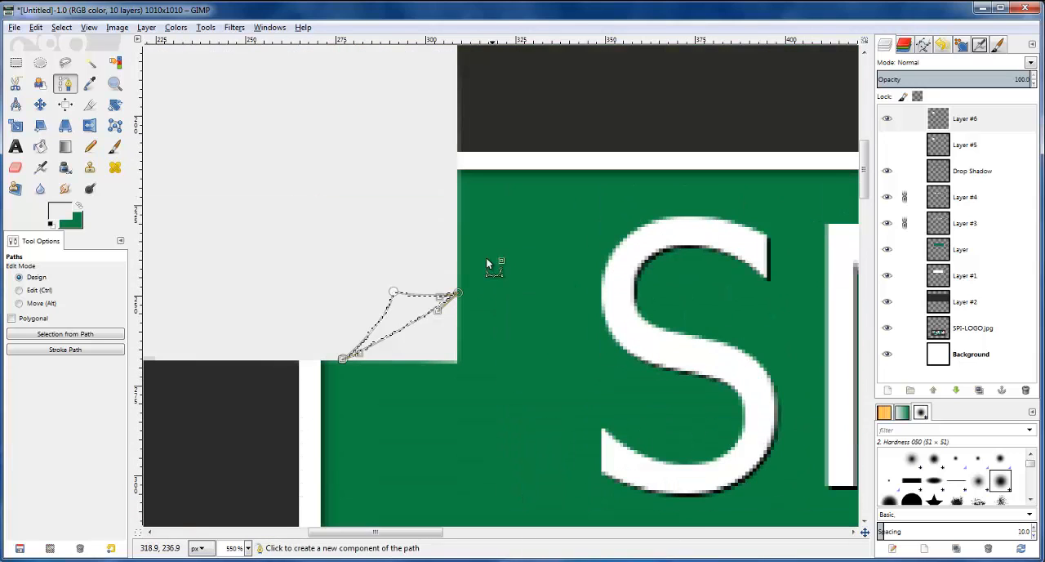
left_click(890, 391)
left_click(164, 273)
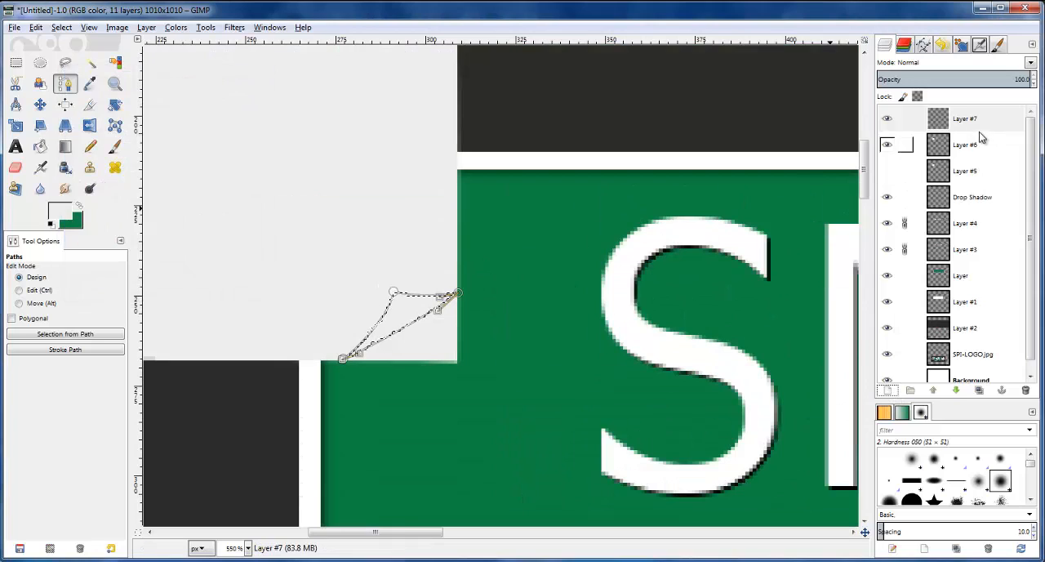
Darken the light grey foreground colour by lowering its brightness value (V) to 92
left_click(61, 219)
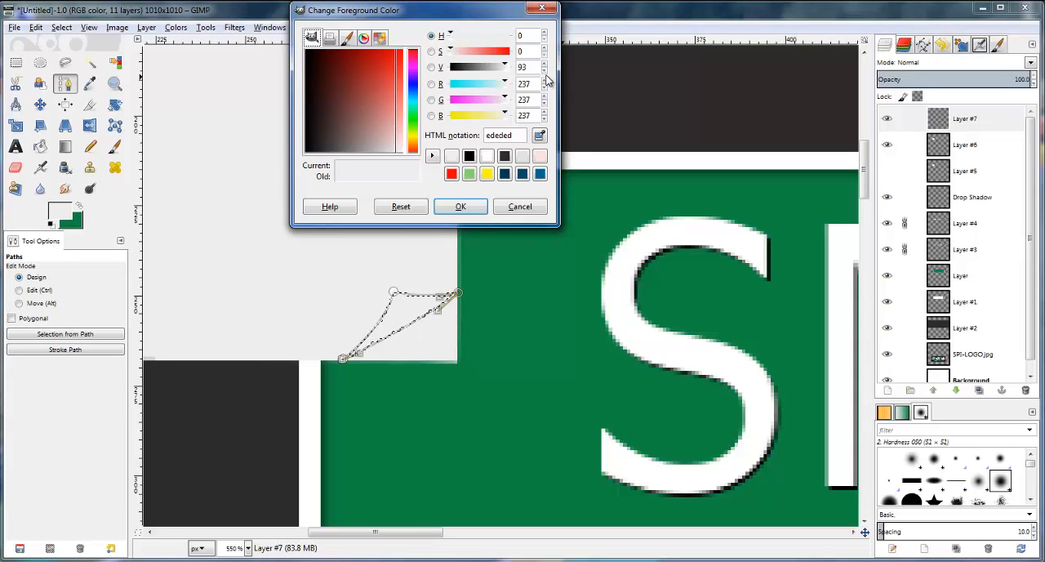
scroll(546, 70, "down", 8)
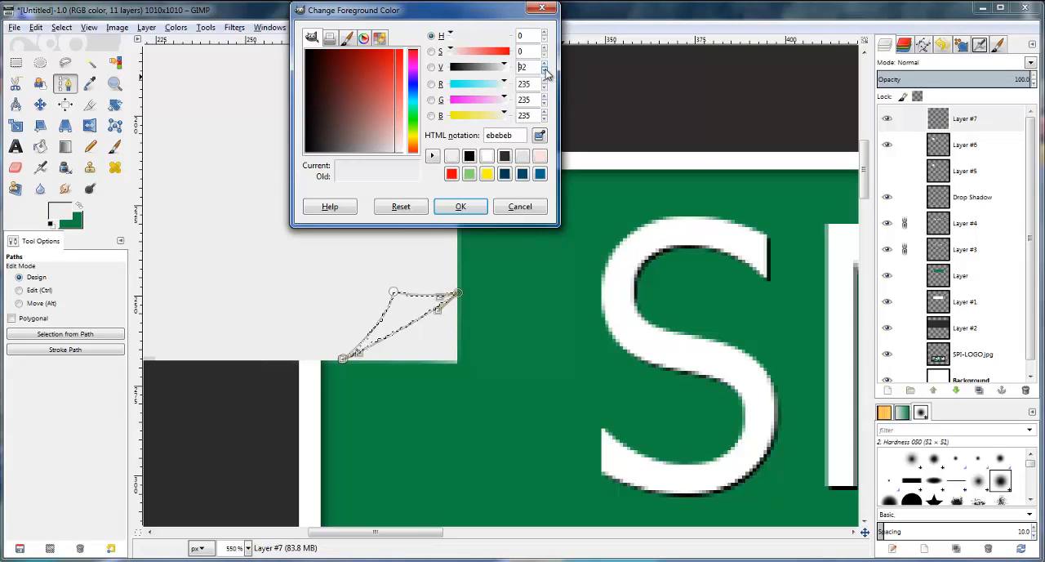
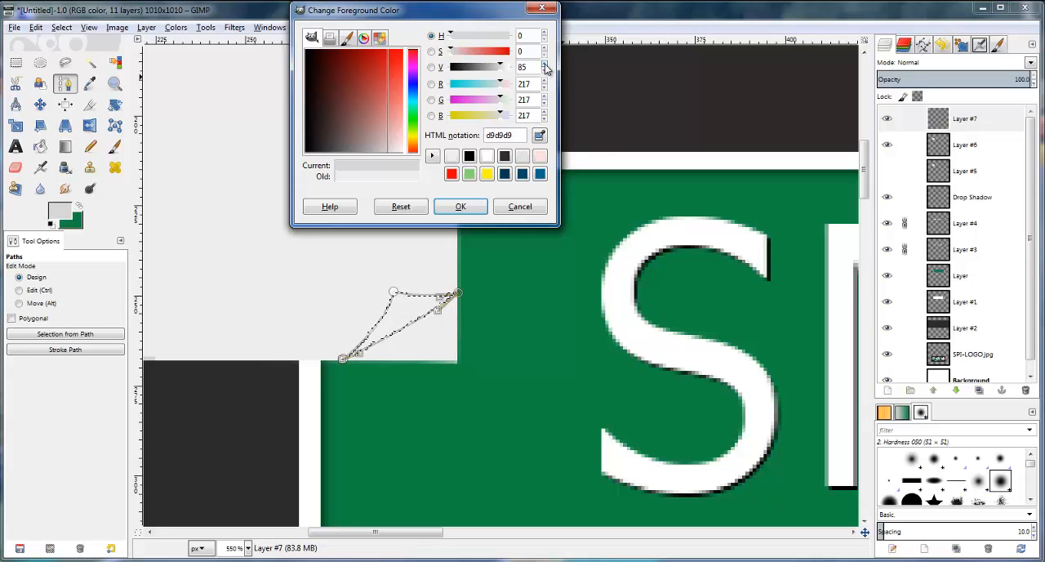
Apply light grey d9d9d9 as the foreground colour and set the background colour to a darker grey, bfbfbf
left_click(463, 207)
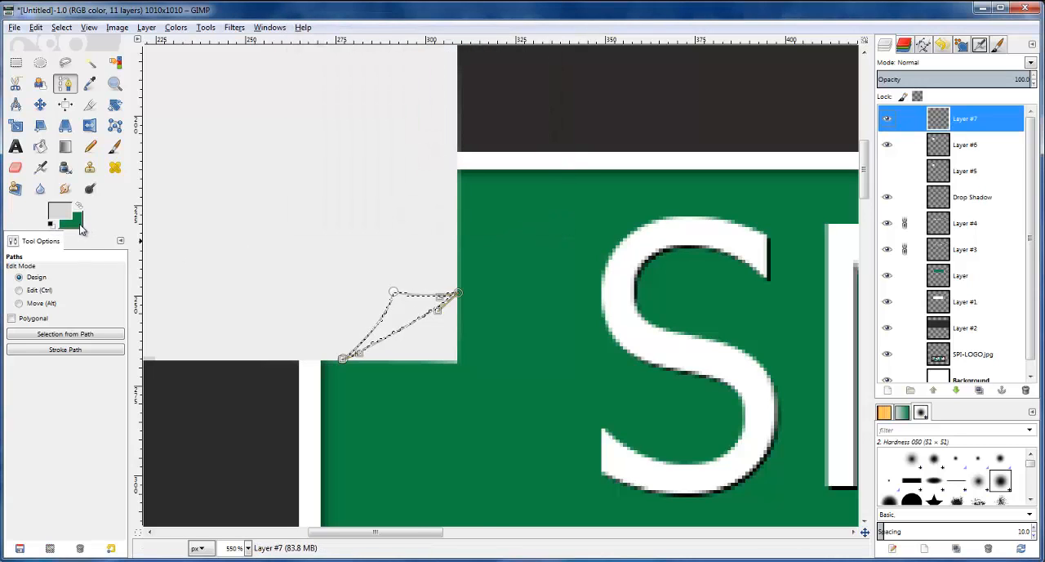
left_click(85, 230)
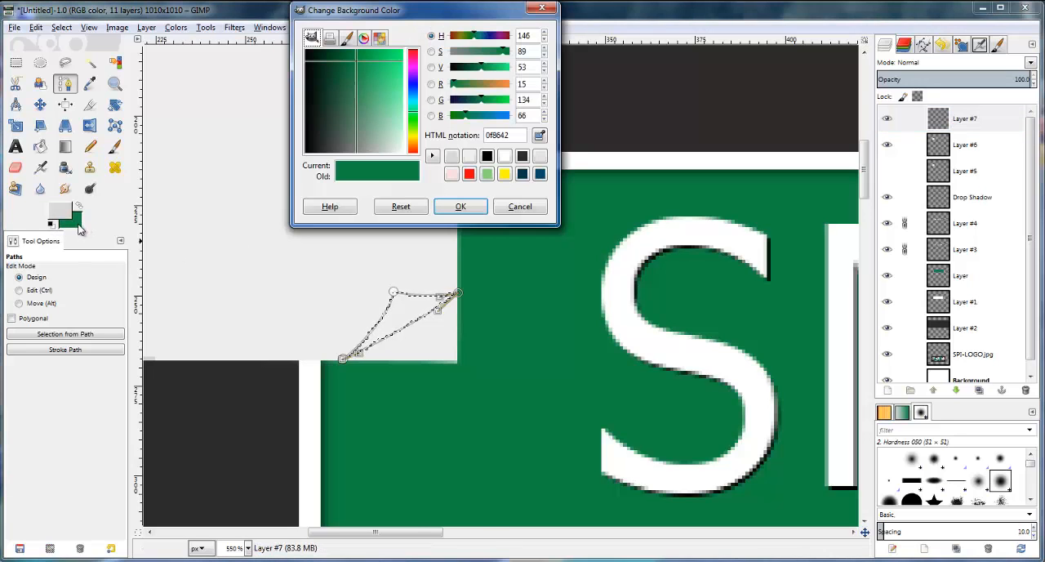
left_click(452, 156)
left_click(544, 71)
double_click(545, 71)
triple_click(545, 71)
double_click(545, 71)
double_click(545, 71)
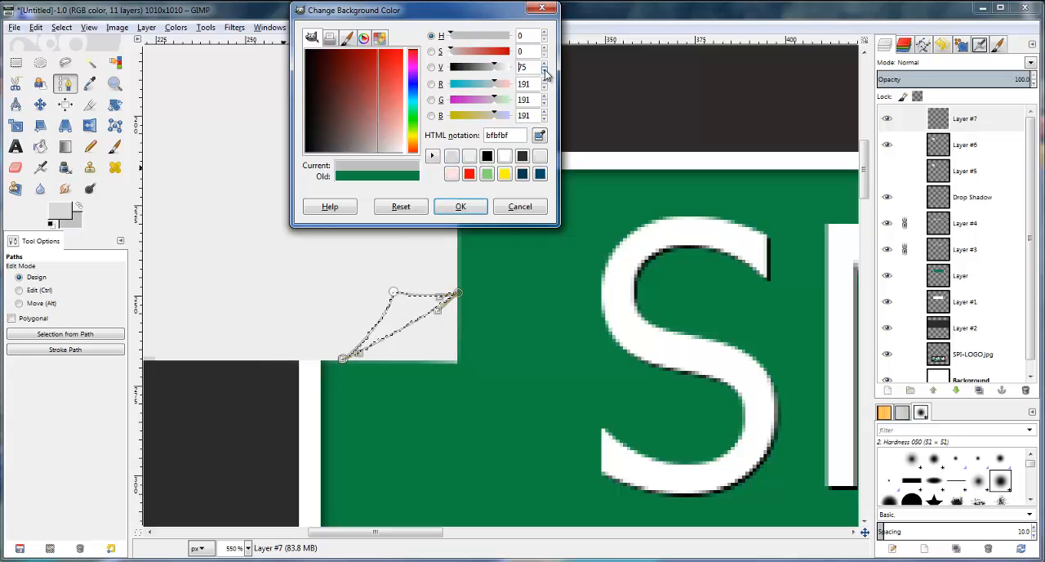
left_click(464, 205)
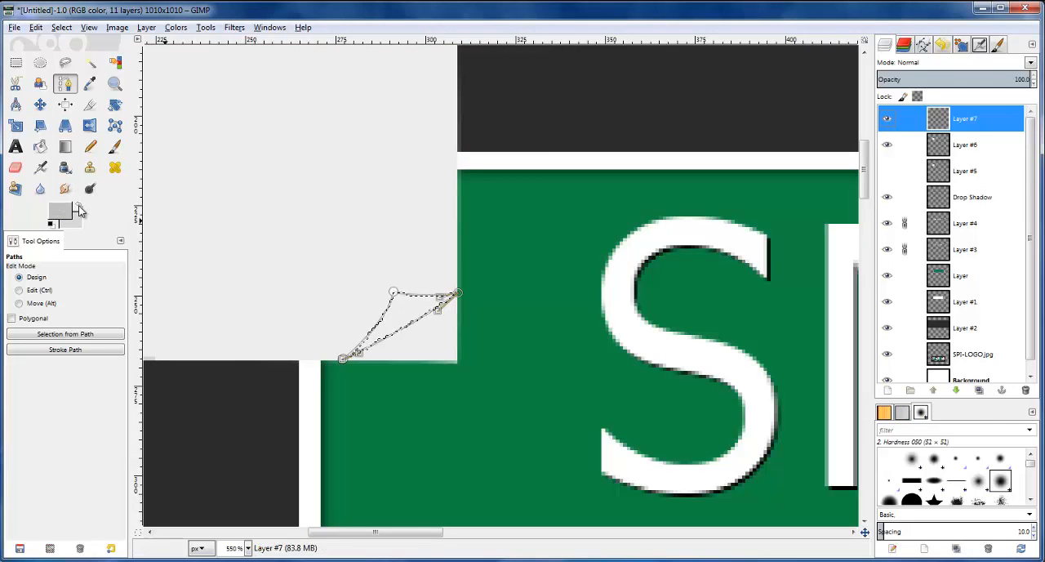
Shade the corner-curl selection on Layer #7 with a linear foreground-to-background gradient across the fold and clear the selection
left_click(65, 147)
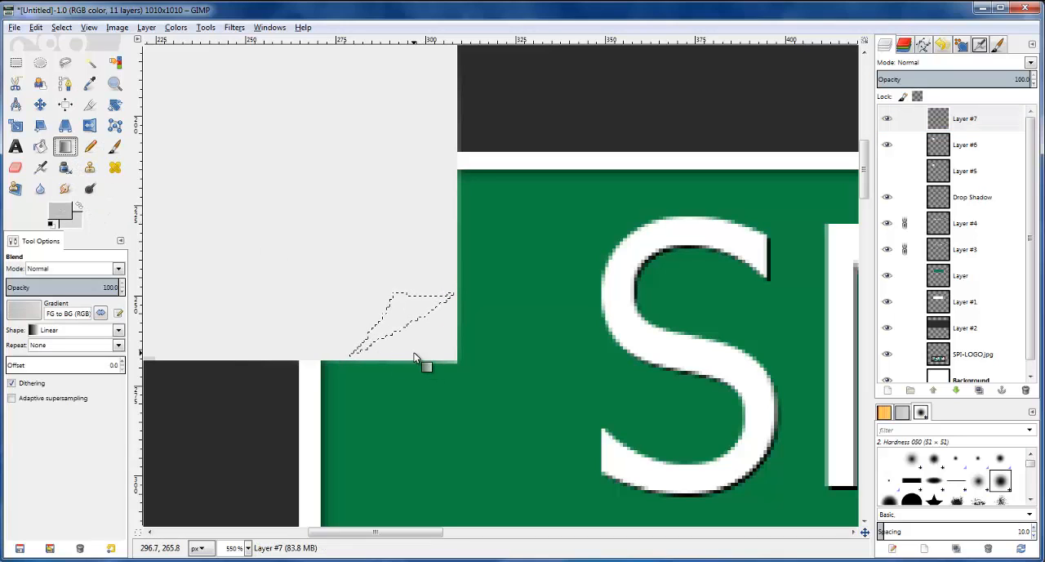
left_click_drag(413, 341, 389, 258)
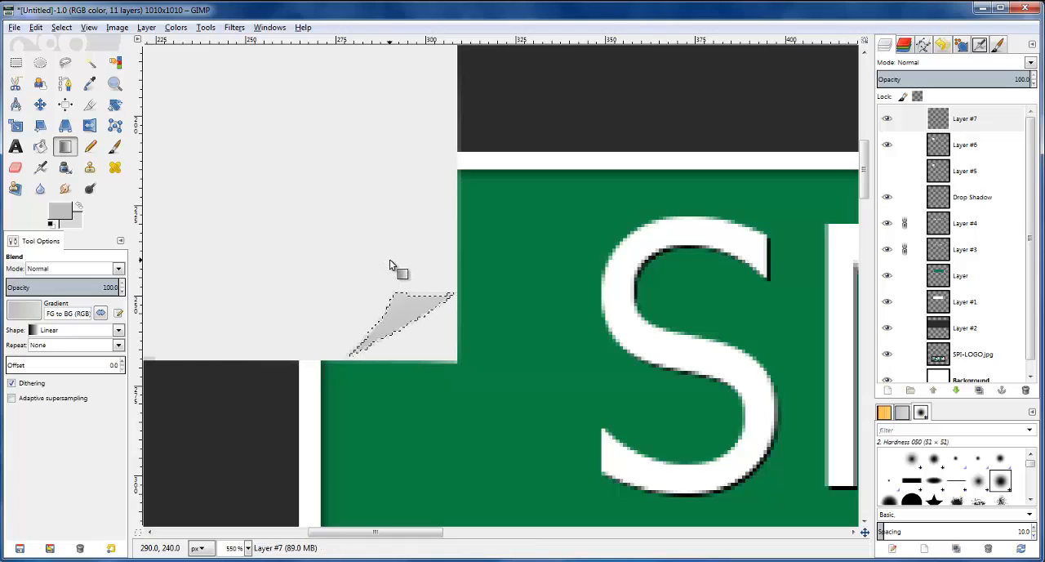
left_click_drag(398, 298, 411, 326)
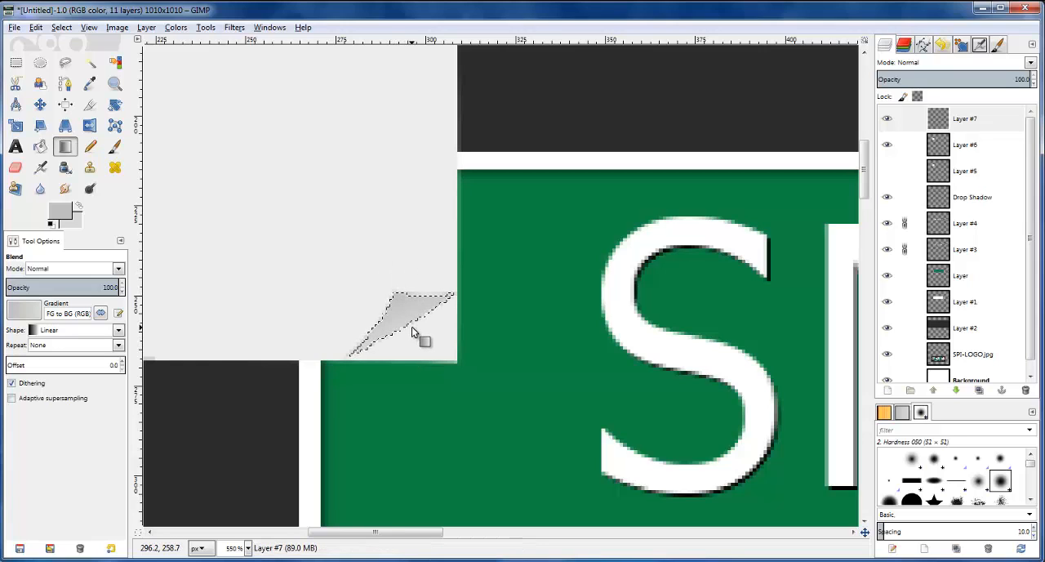
key("ctrl+z")
left_click_drag(376, 247, 397, 295)
key("ctrl+z")
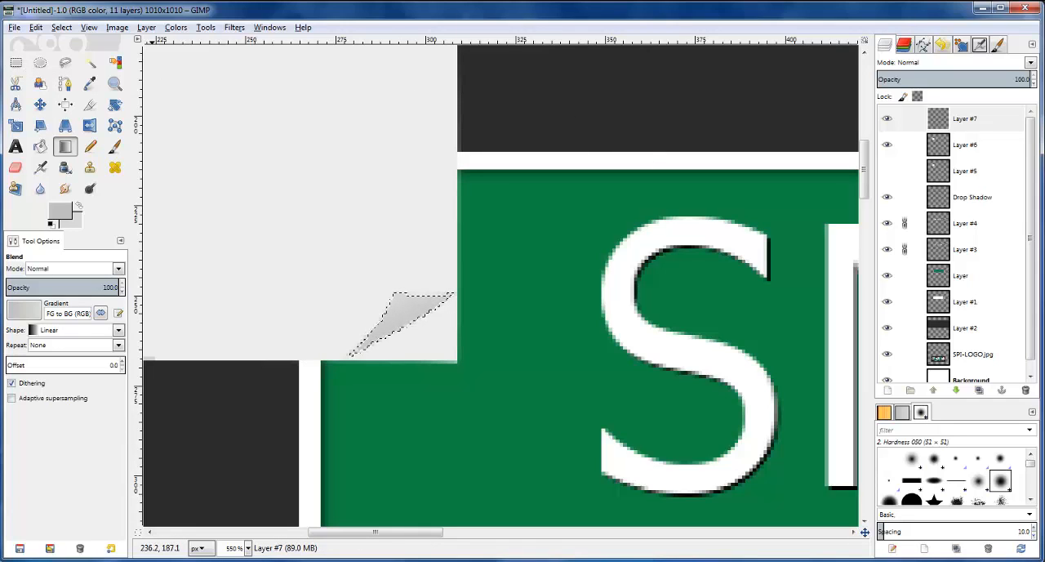
left_click(15, 62)
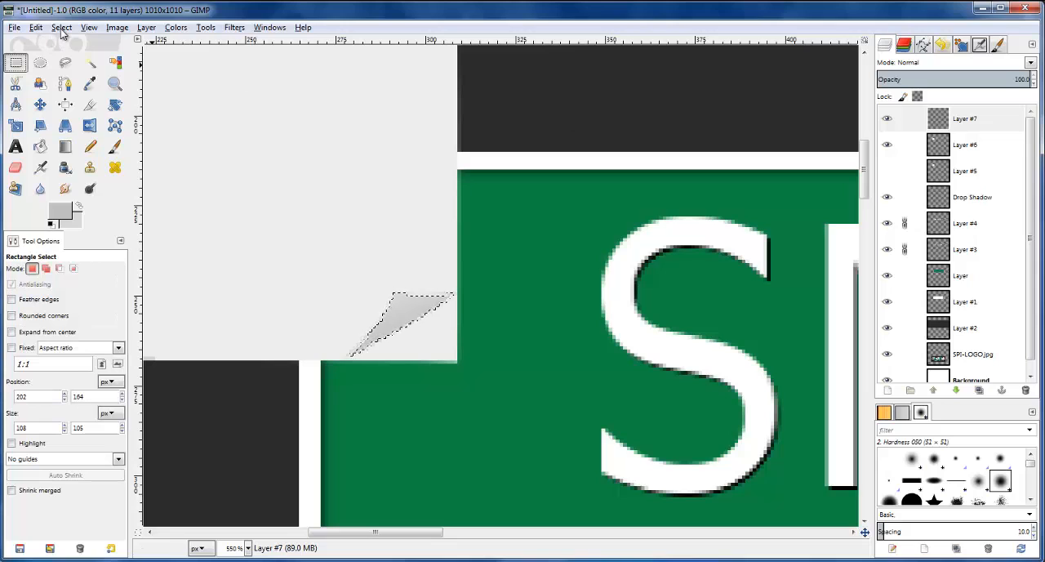
left_click(61, 28)
left_click(77, 65)
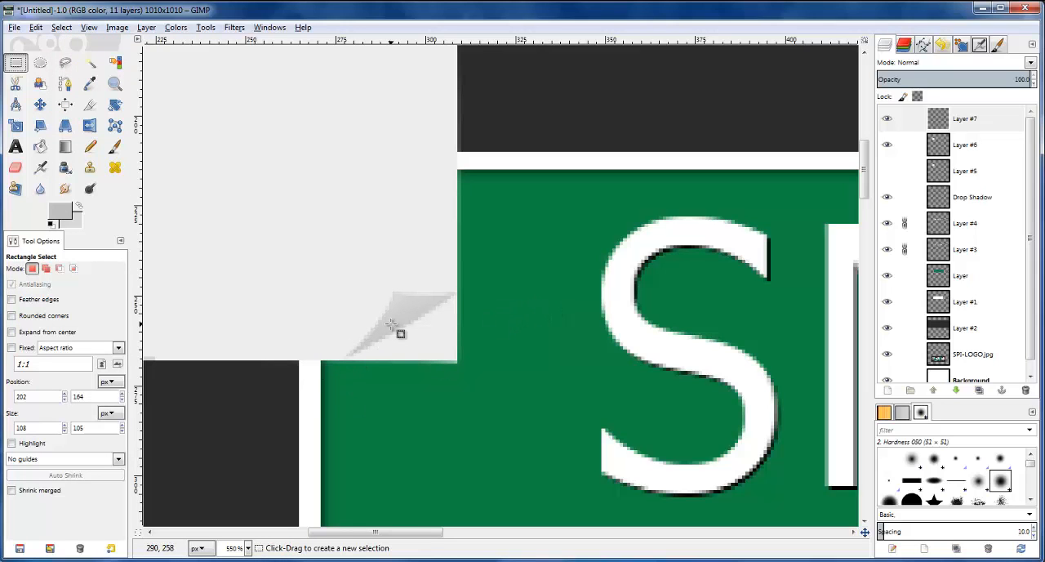
Erase the note's corner outside the curl on Layer #6 using the 2. Hardness 100 brush at size 20
left_click(962, 145)
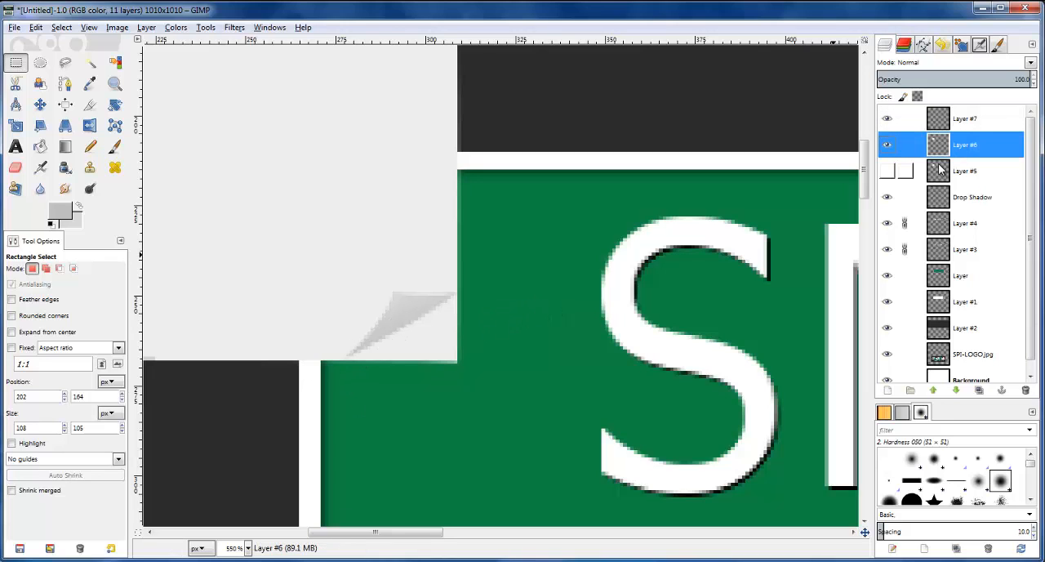
left_click(16, 167)
left_click(16, 311)
left_click(34, 370)
mouse_move(425, 365)
left_mouse_down()
mouse_move(476, 325)
mouse_move(467, 342)
mouse_move(374, 382)
left_mouse_up()
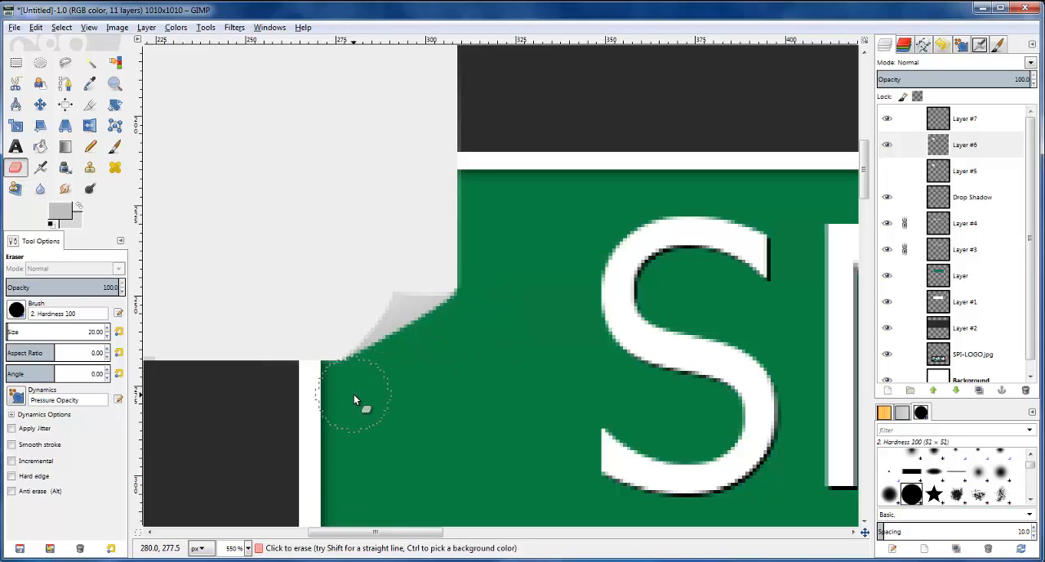
scroll(508, 333, "down", 4)
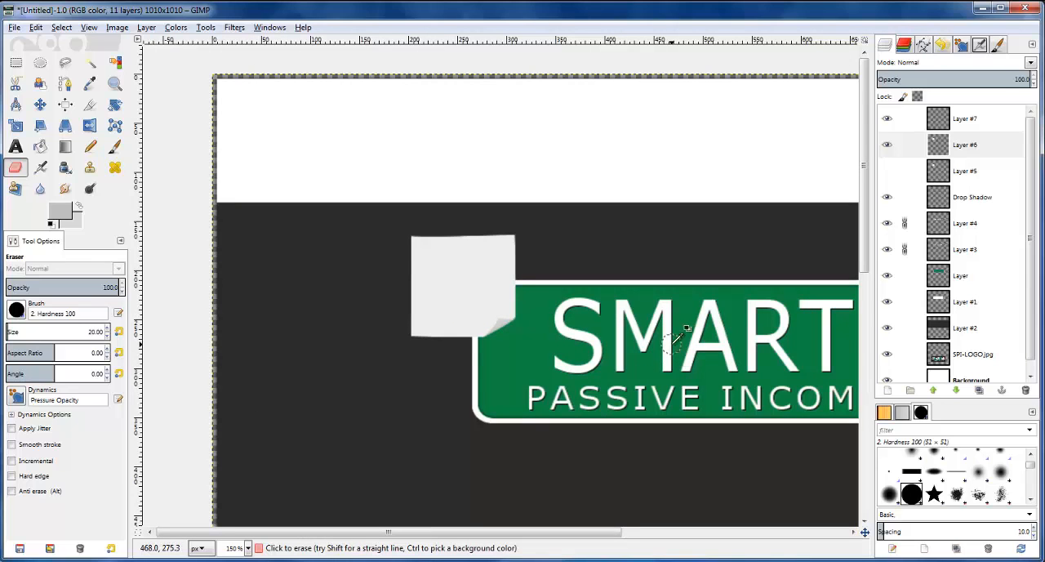
scroll(673, 350, "up", 3)
scroll(192, 223, "up", 3)
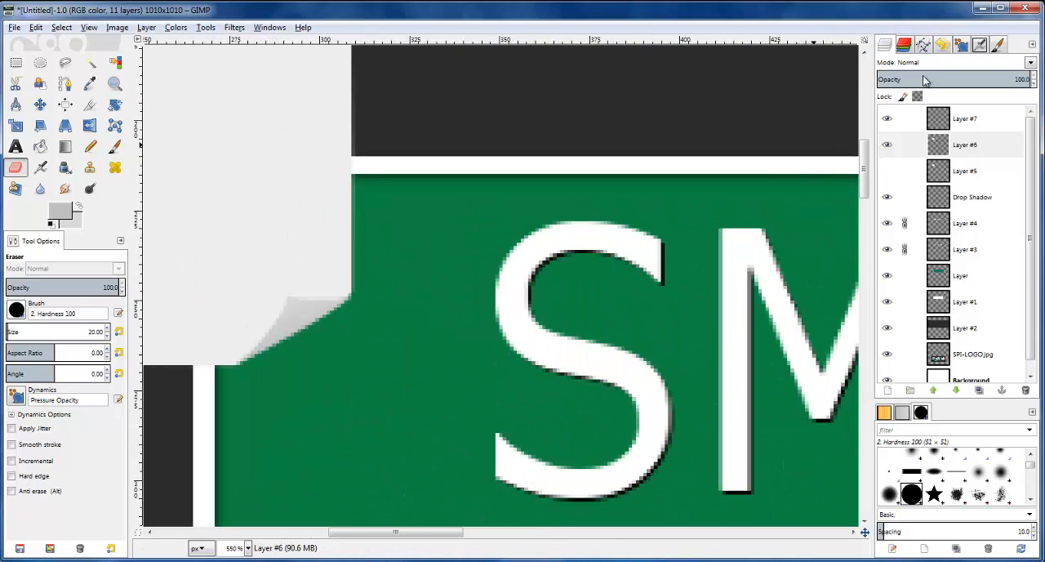
Burn the curl's outer diagonal edge on Layer #7 with the 2. Hardness 075 brush at size 50, midtones range
left_click(939, 124)
left_click(889, 120)
left_click(888, 120)
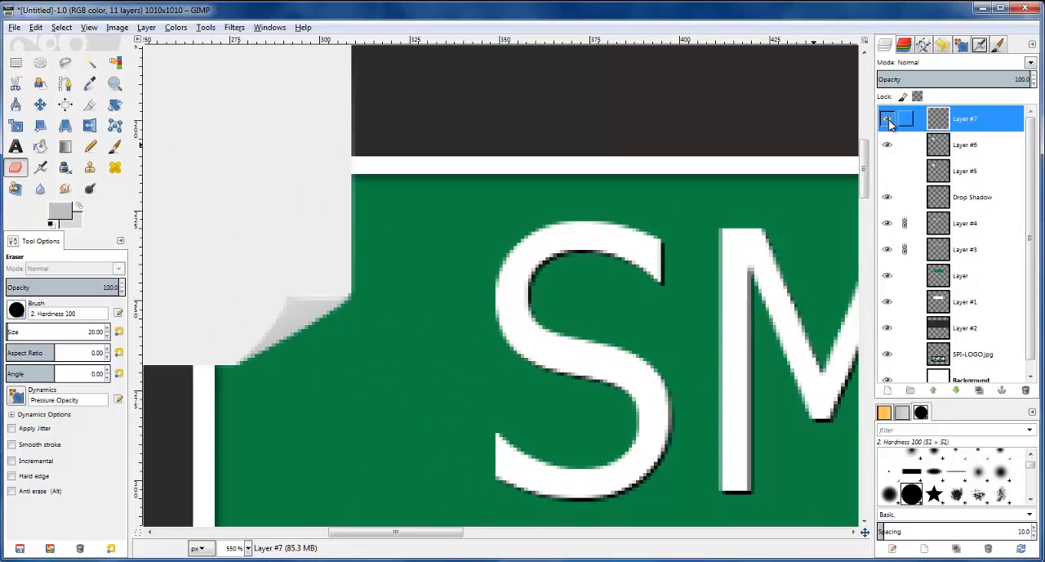
left_click(65, 189)
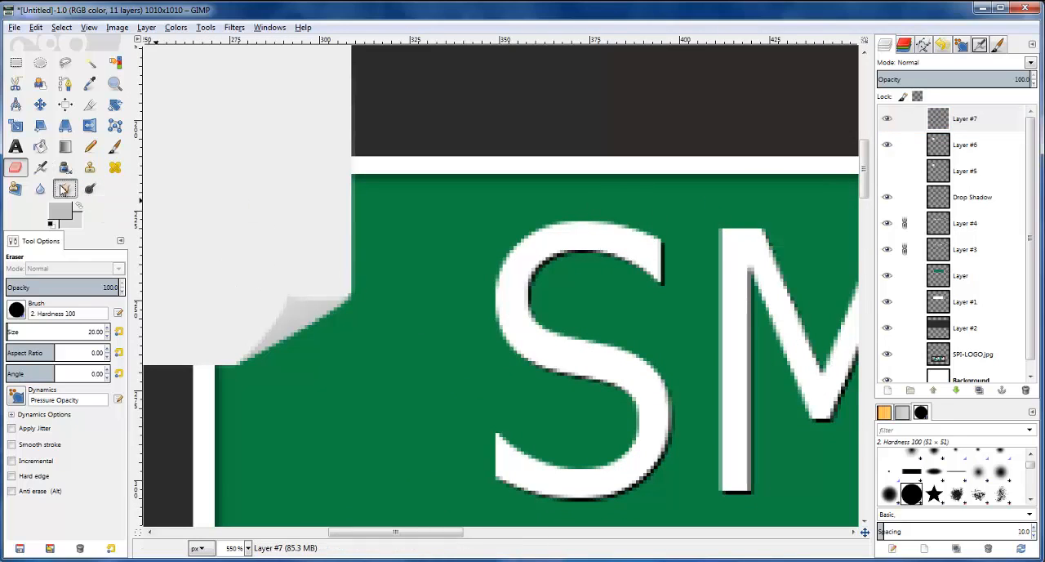
left_click(40, 188)
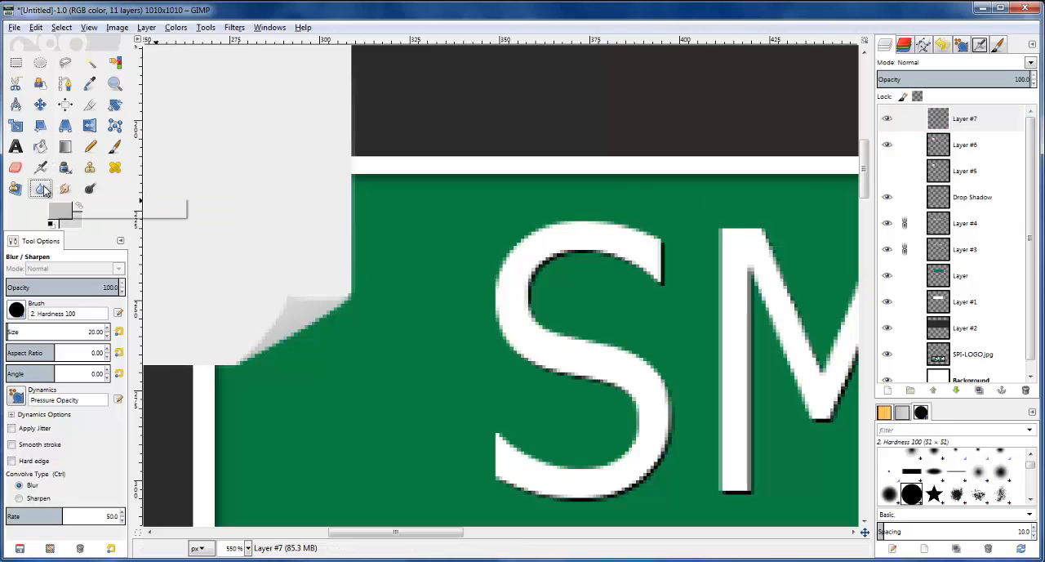
left_click(90, 189)
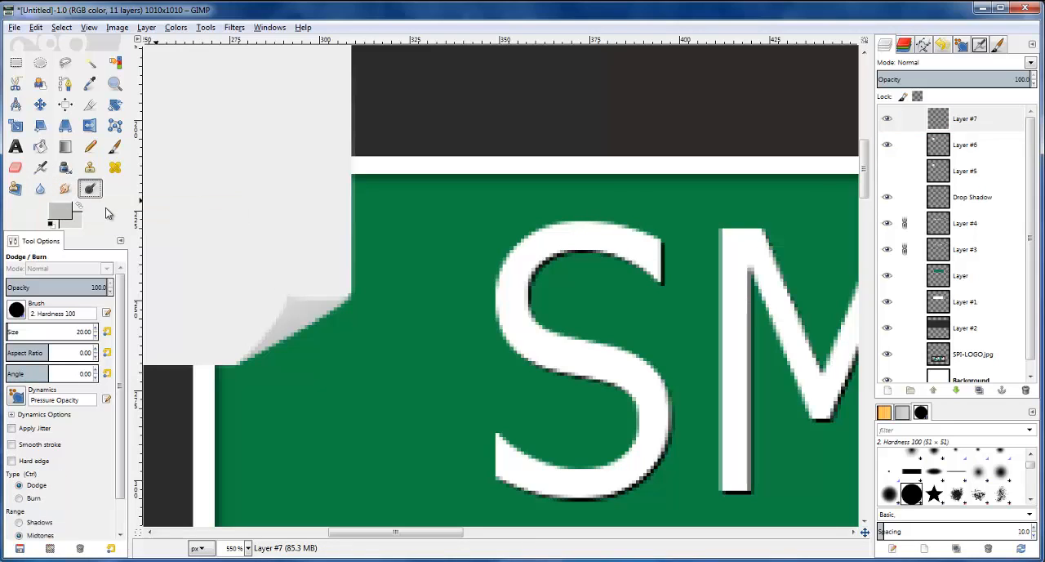
left_click(27, 496)
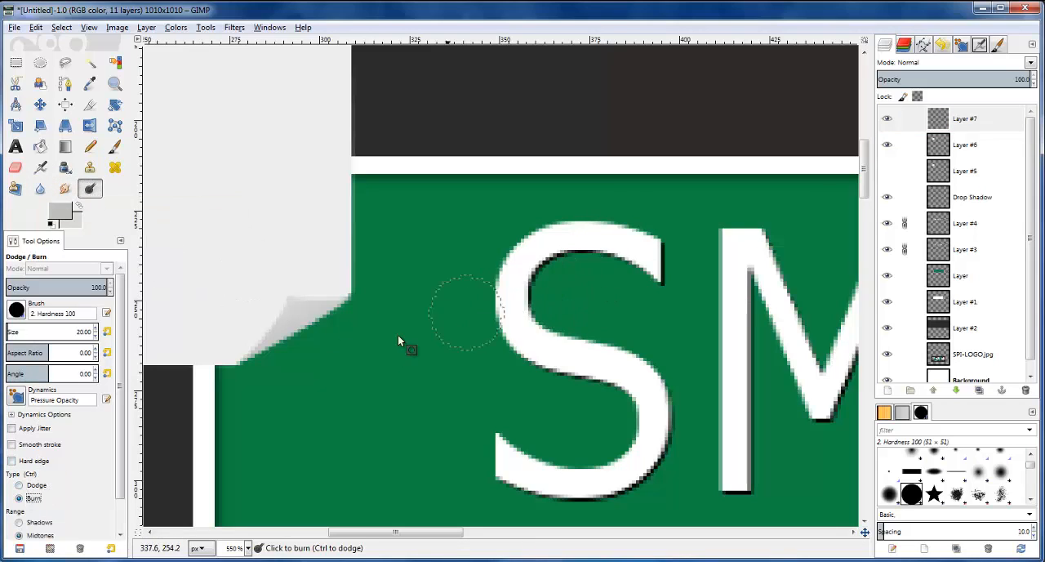
left_click(19, 313)
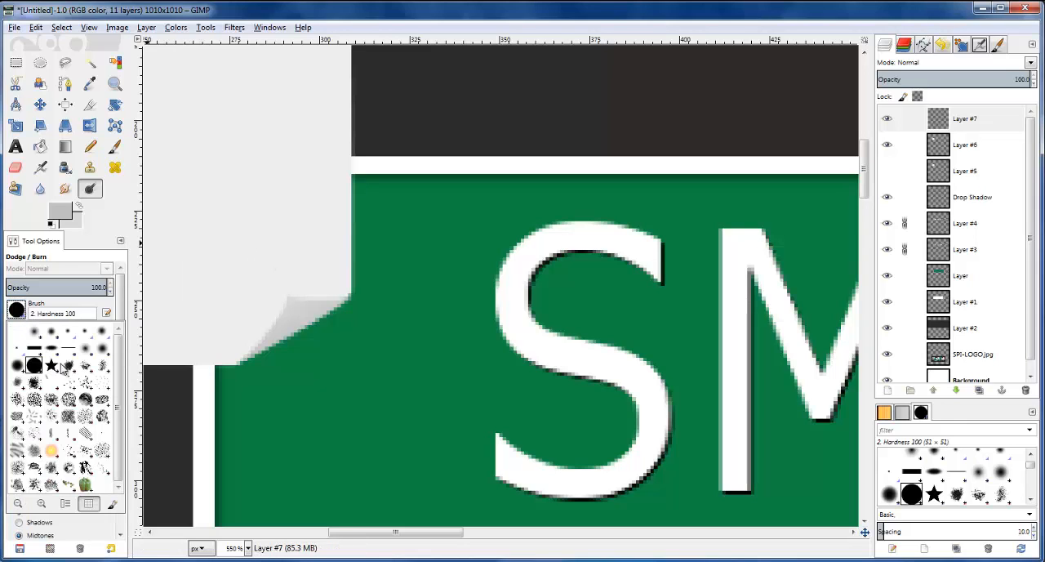
left_click(16, 366)
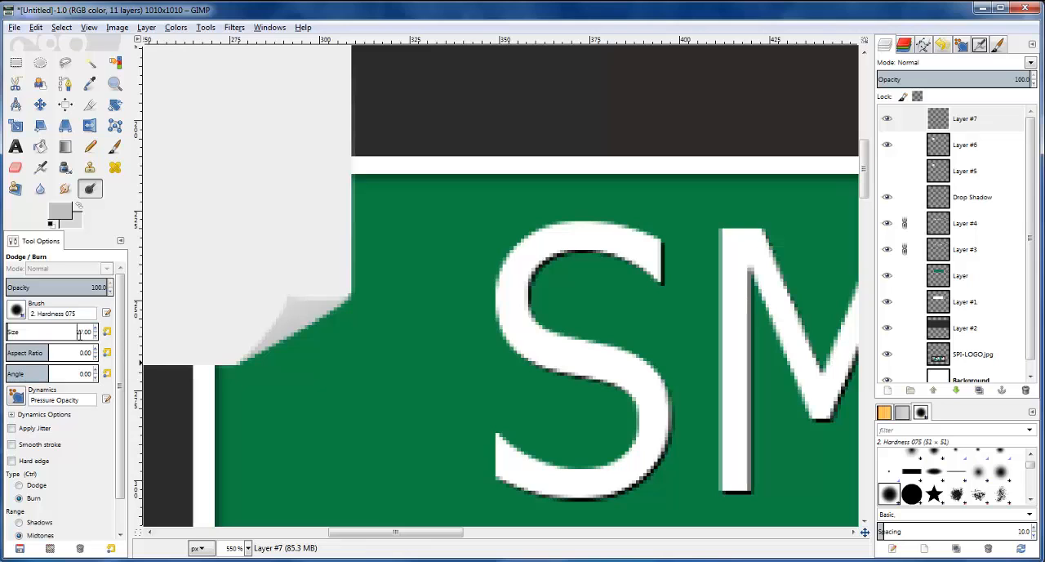
type("50")
key("Return")
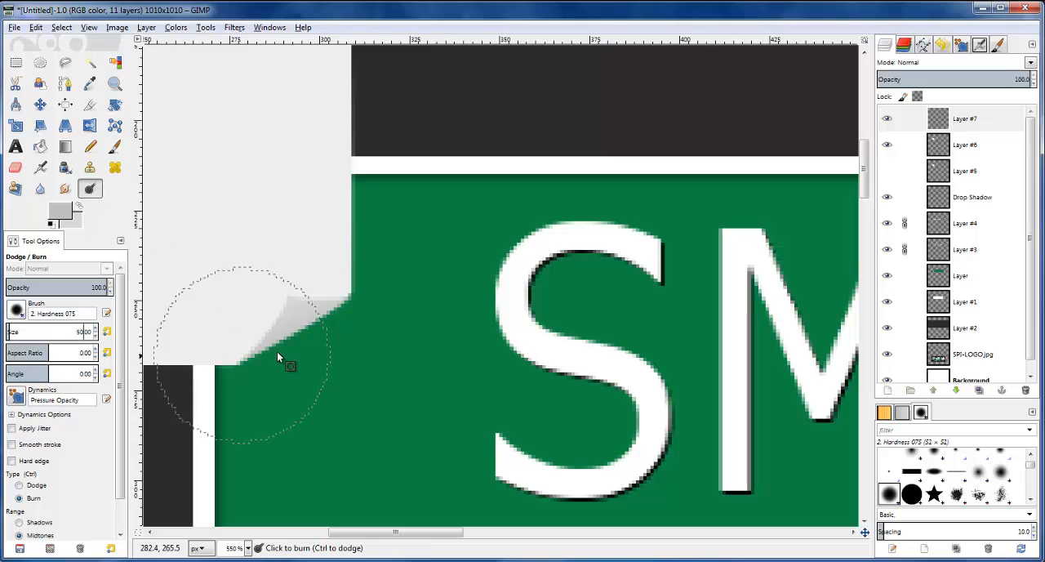
mouse_move(311, 386)
left_mouse_down()
mouse_move(371, 361)
mouse_move(316, 404)
mouse_move(258, 426)
left_mouse_up()
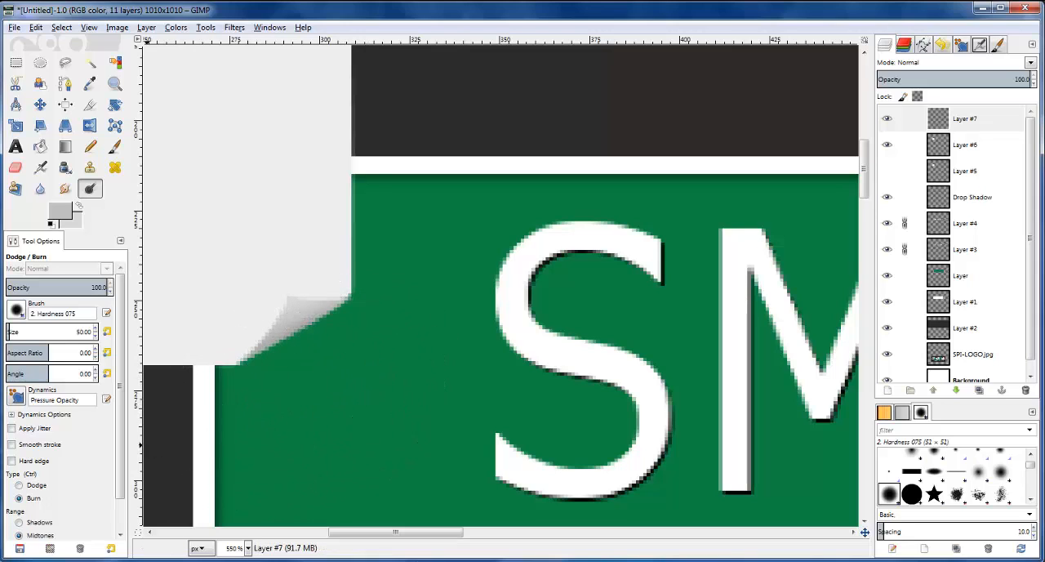
Switch Dodge/Burn to Dodge with brush size 100 and compare the curled note with the reference logo
left_click(31, 485)
type("100")
key("Return")
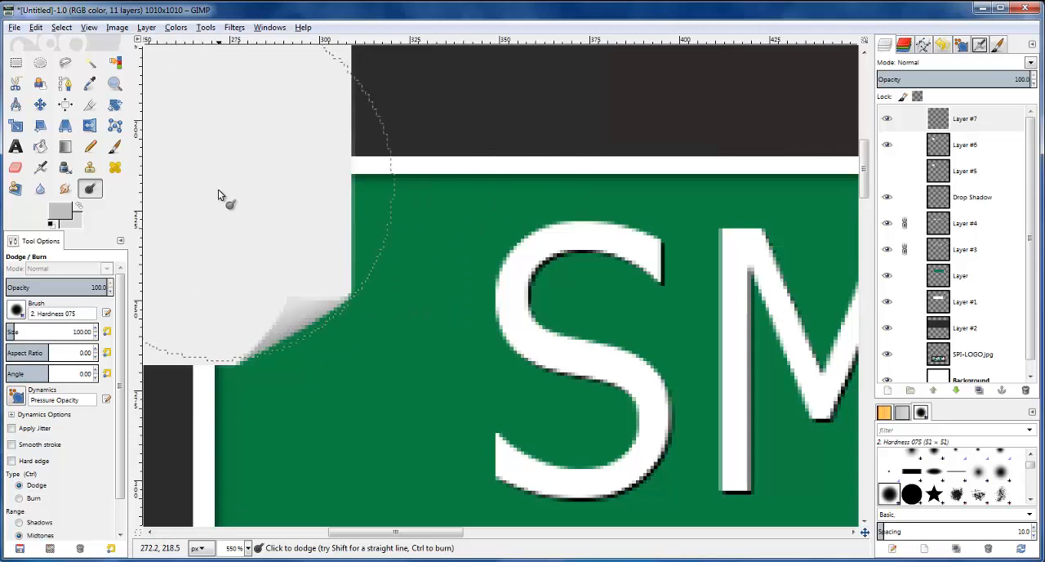
scroll(206, 157, "down", 3, "ctrl")
scroll(472, 164, "down", 2, "ctrl")
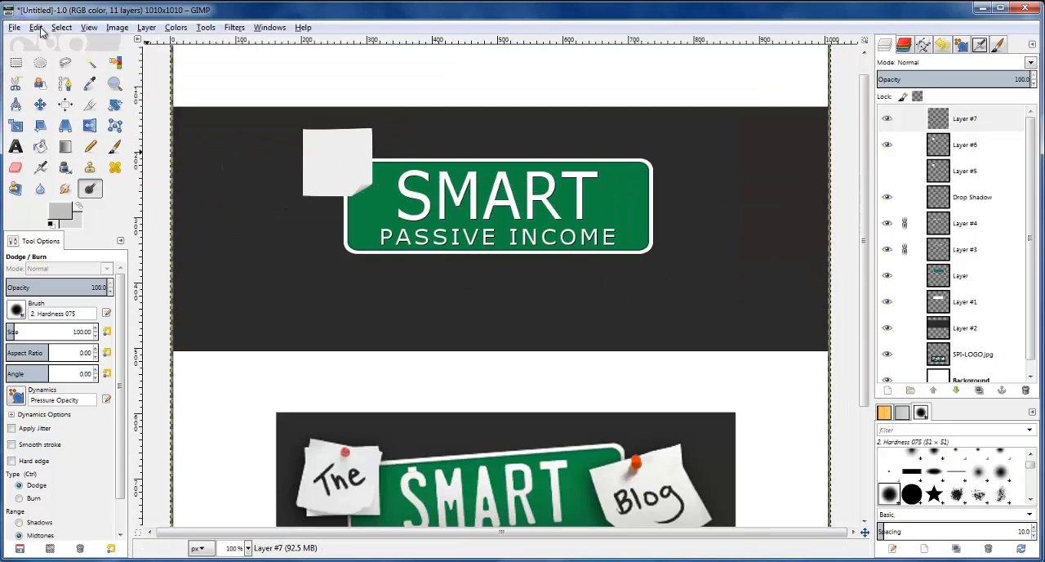
scroll(283, 82, "up", 1, "ctrl")
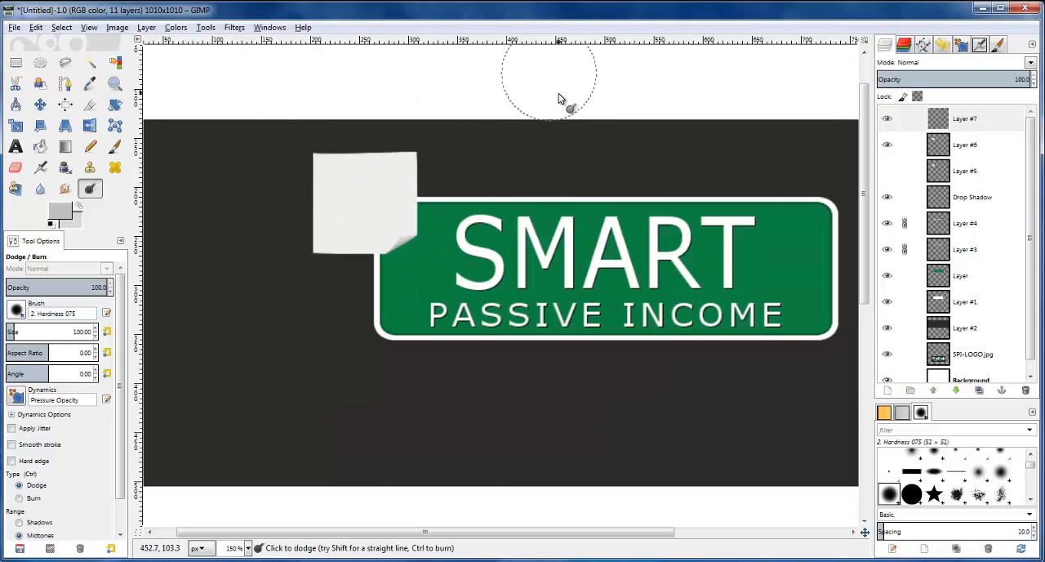
scroll(630, 296, "down", 1, "ctrl")
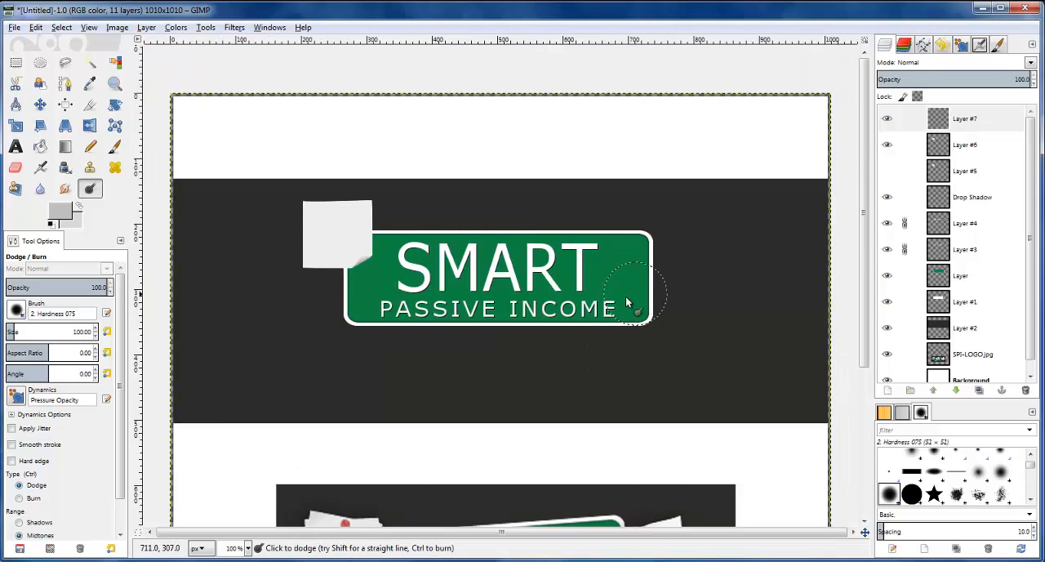
scroll(548, 268, "up", 2)
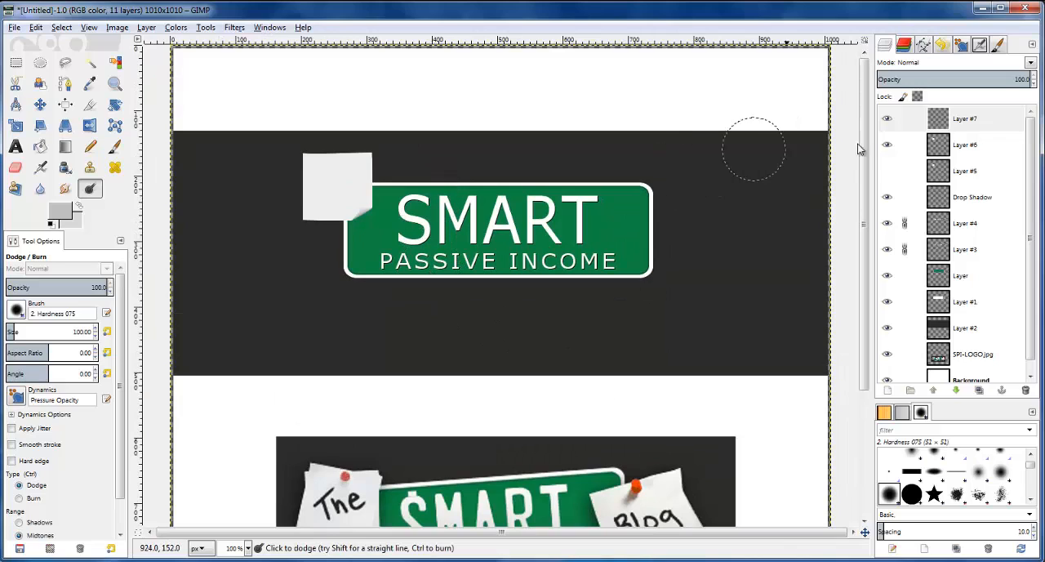
Check the curl by toggling Layer #7's visibility and merge it down into Layer #6
left_click(888, 120)
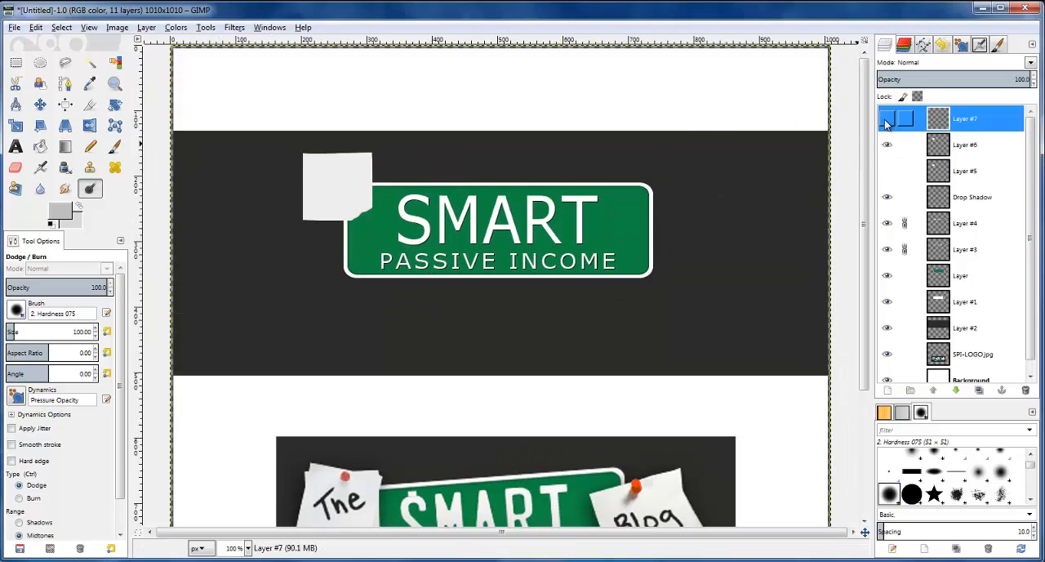
right_click(936, 119)
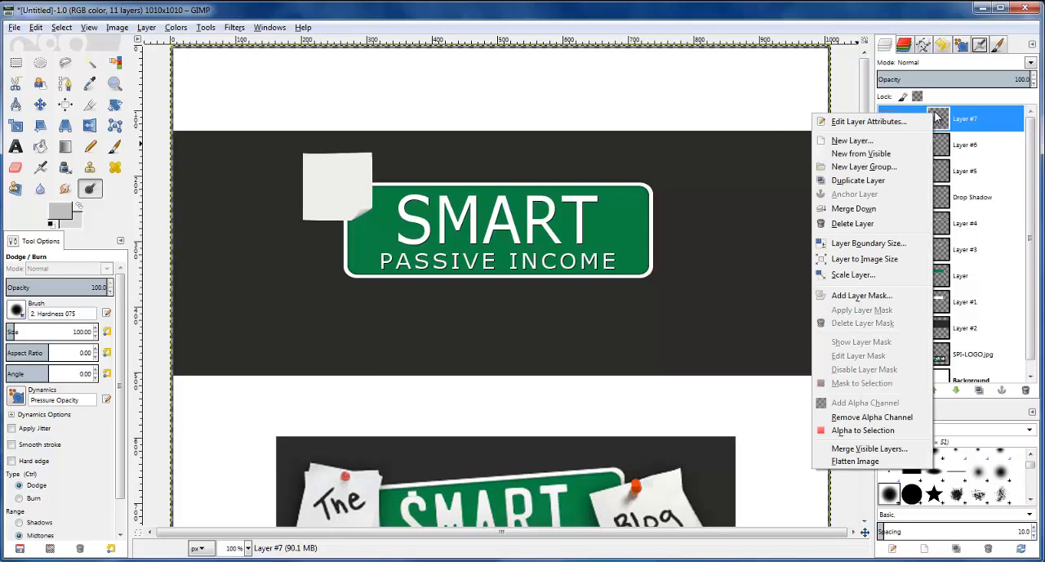
left_click(846, 217)
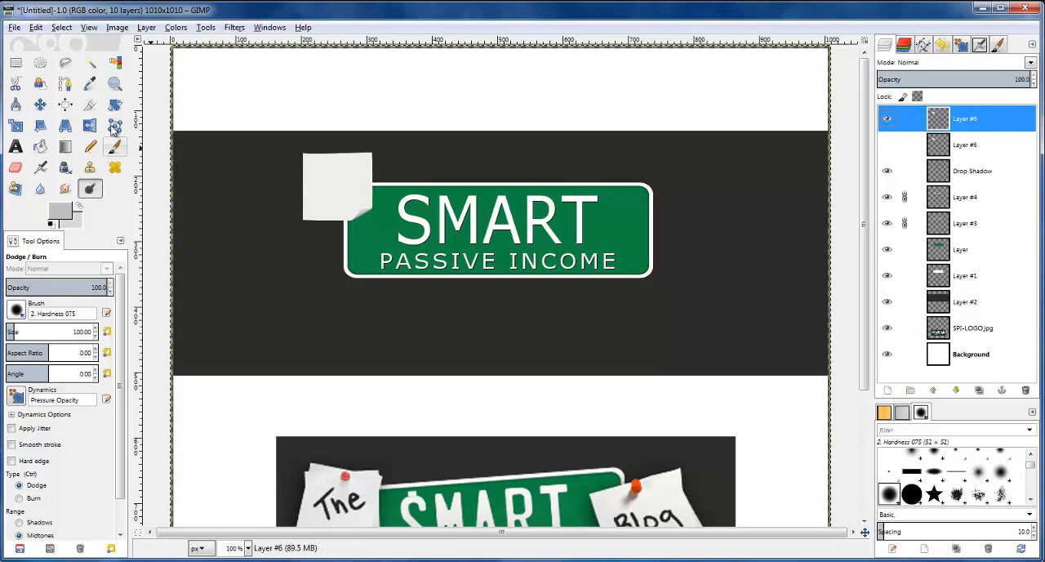
Autocrop Layer #6 to the bounds of the curled note
left_click(115, 104)
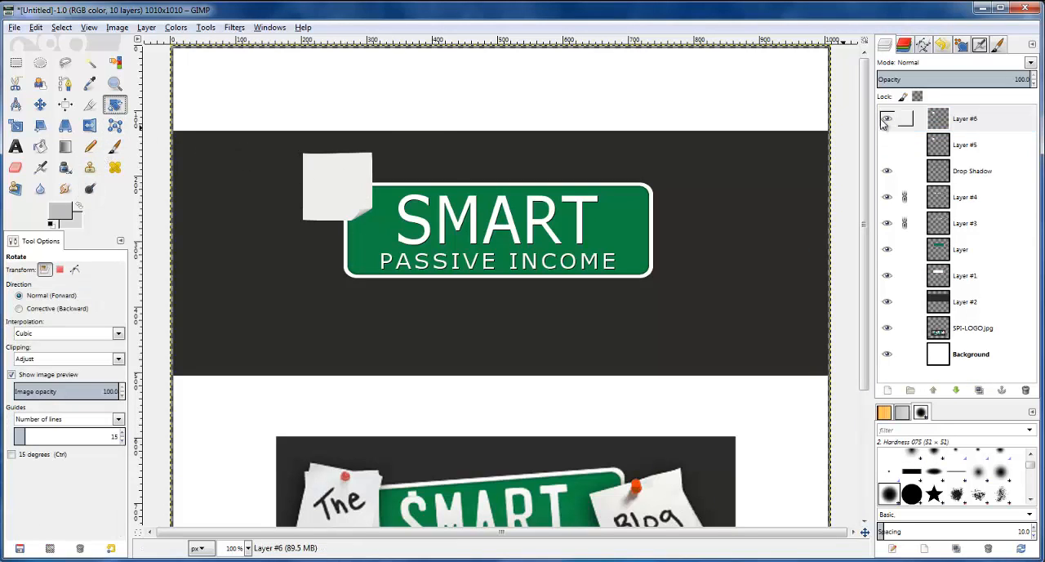
left_click(145, 30)
left_click(180, 262)
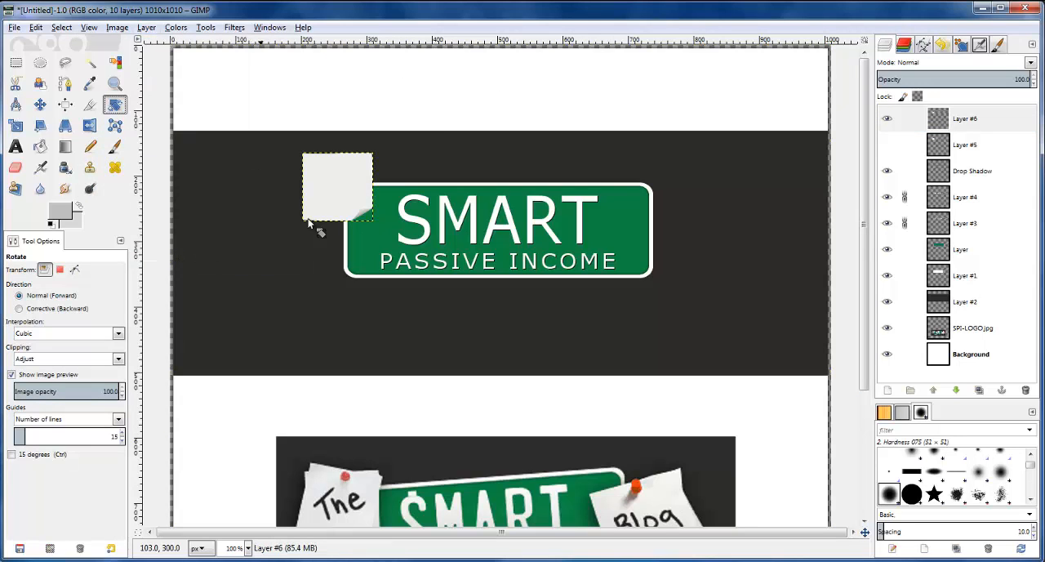
Rotate the curled note on Layer #6 slightly clockwise about its centre
scroll(326, 175, "up", 1)
left_click(391, 164)
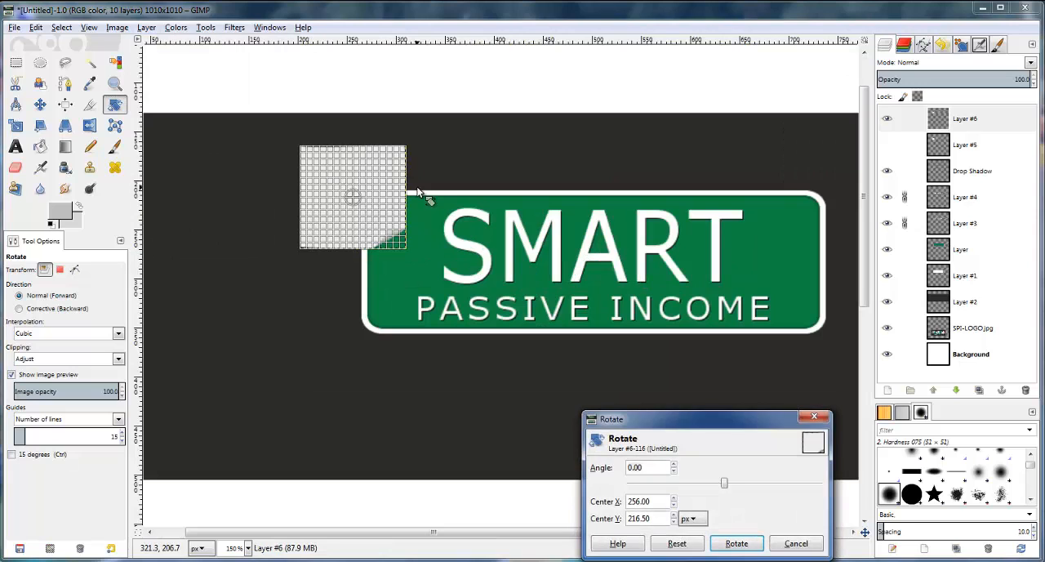
left_click_drag(377, 152, 393, 166)
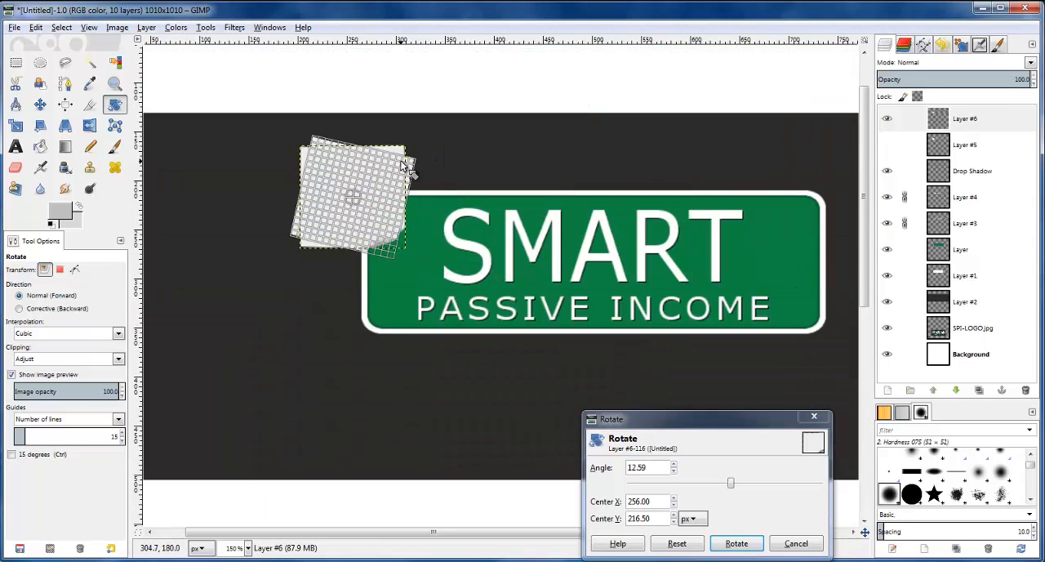
left_click_drag(401, 165, 400, 160)
key("Return")
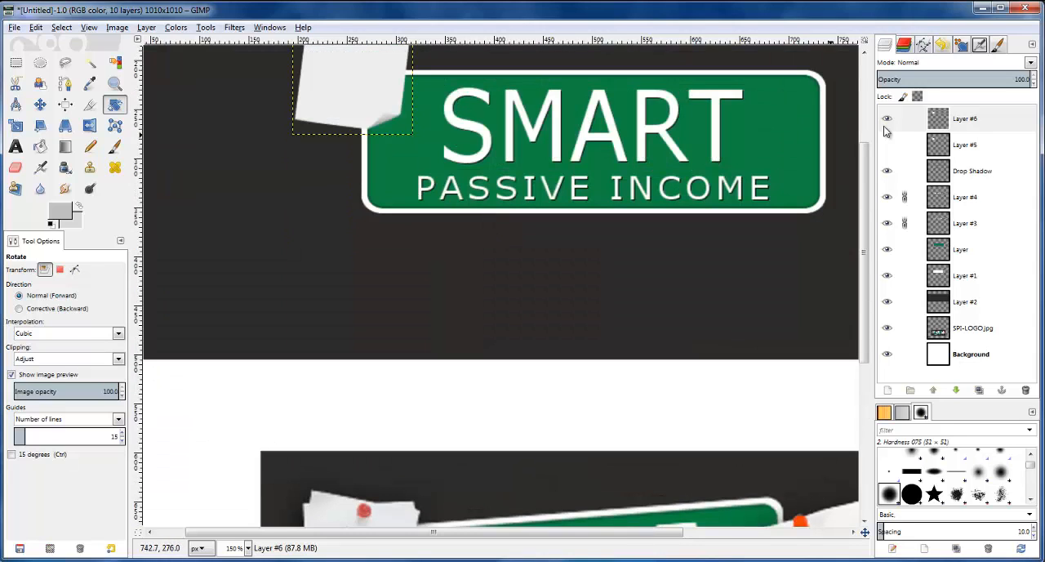
Make Layer #5 visible beneath the rotated note and duplicate it
left_click(890, 147)
scroll(423, 219, "up", 1)
scroll(423, 219, "down", 2)
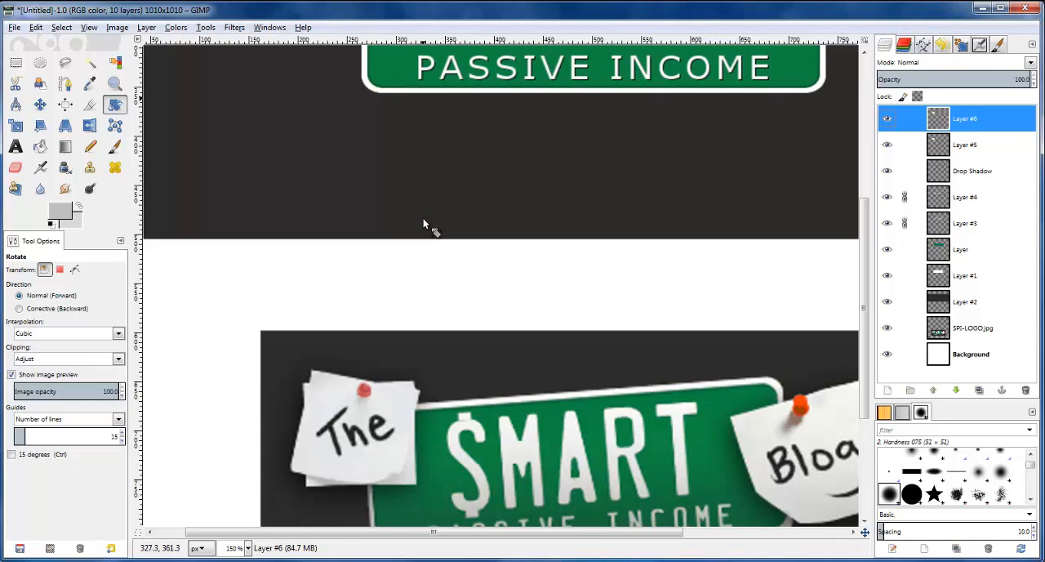
scroll(423, 219, "down", 2)
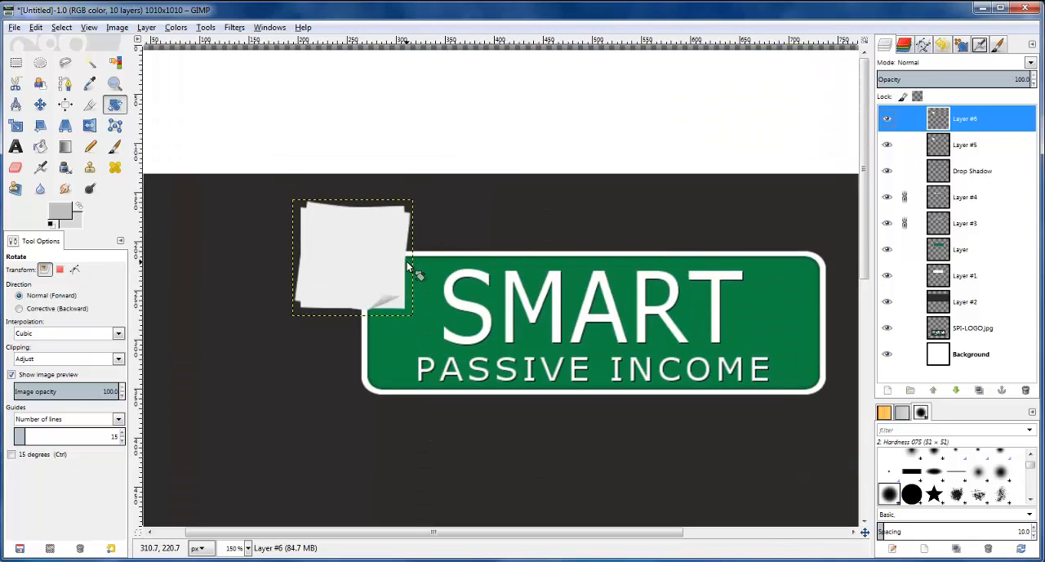
left_click(954, 140)
left_click(979, 390)
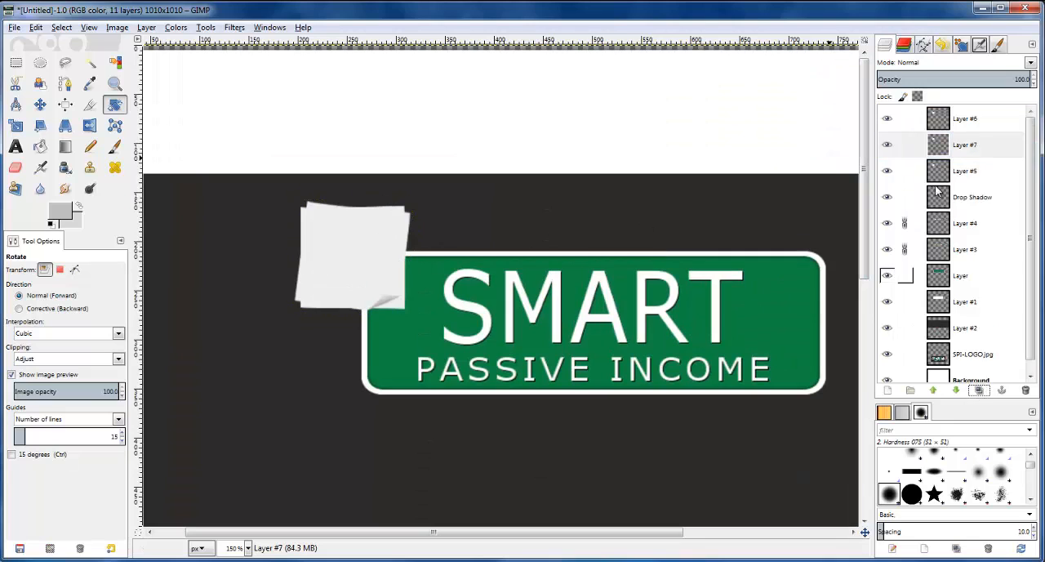
left_click(943, 167)
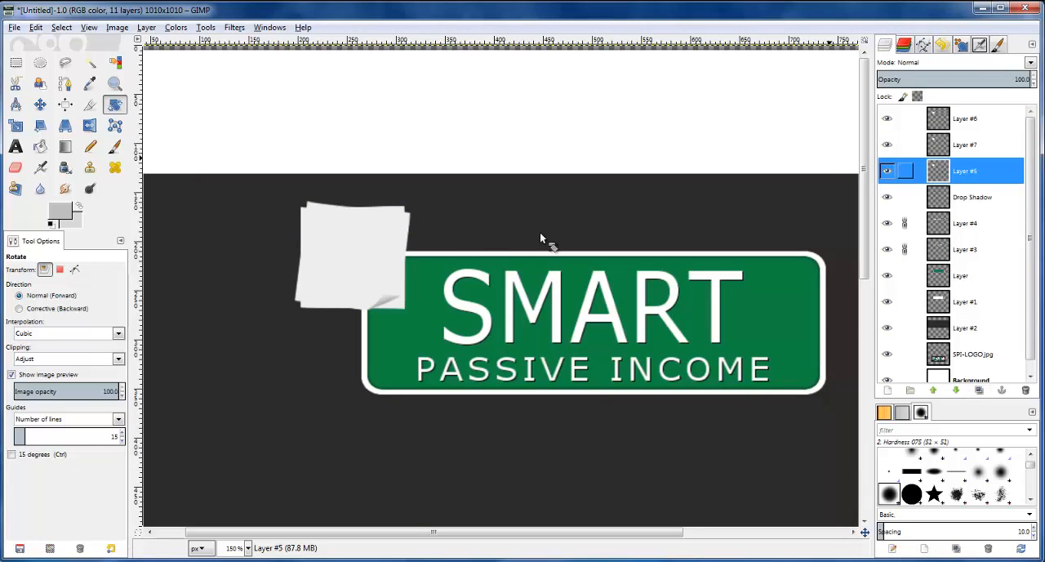
left_click(332, 239)
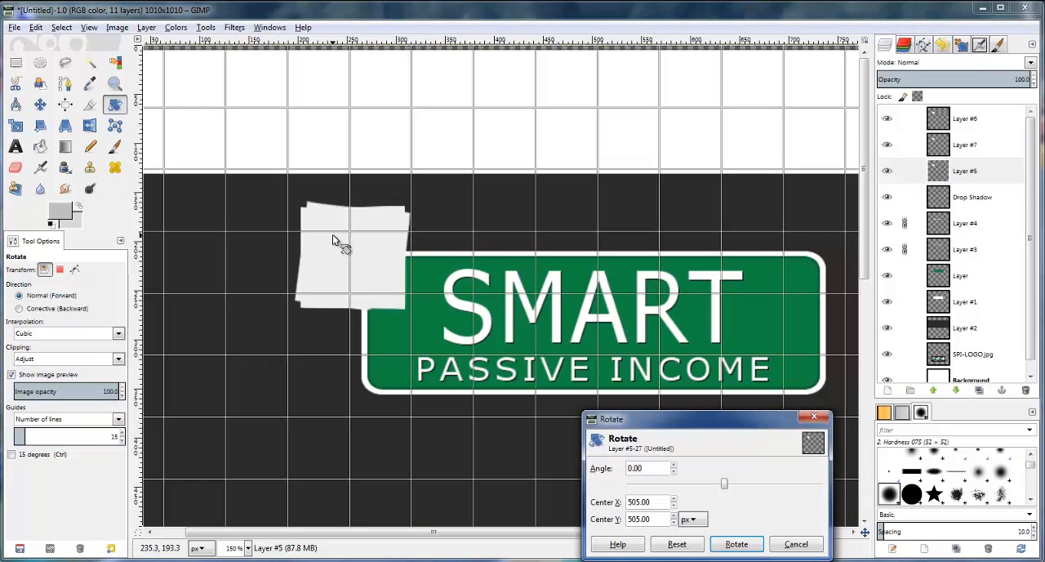
left_click(797, 544)
Autocrop Layer #5 and its duplicate, Layer #7, to the bounds of their paper notes
left_click(962, 174)
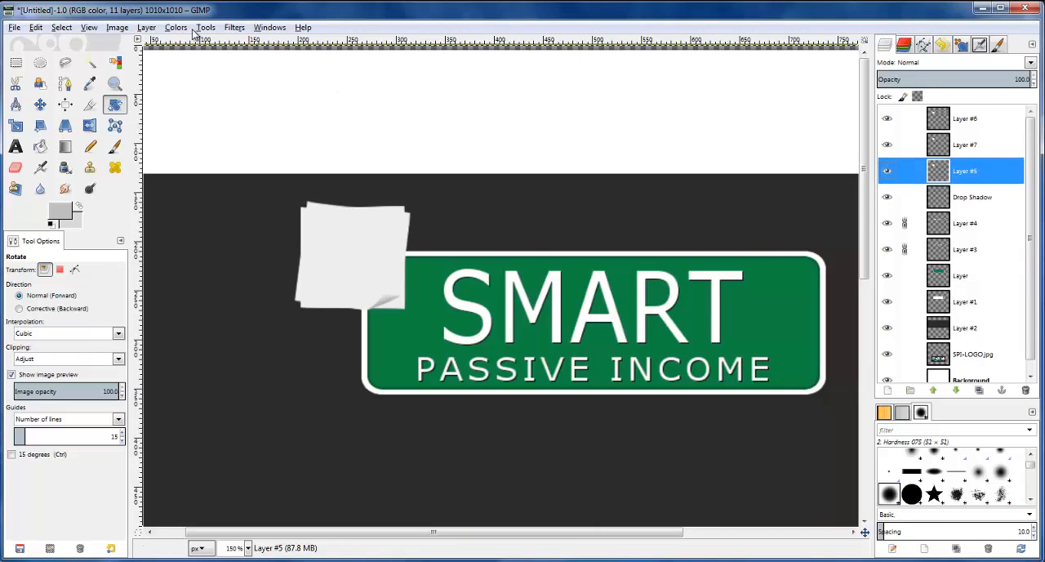
left_click(146, 27)
left_click(193, 260)
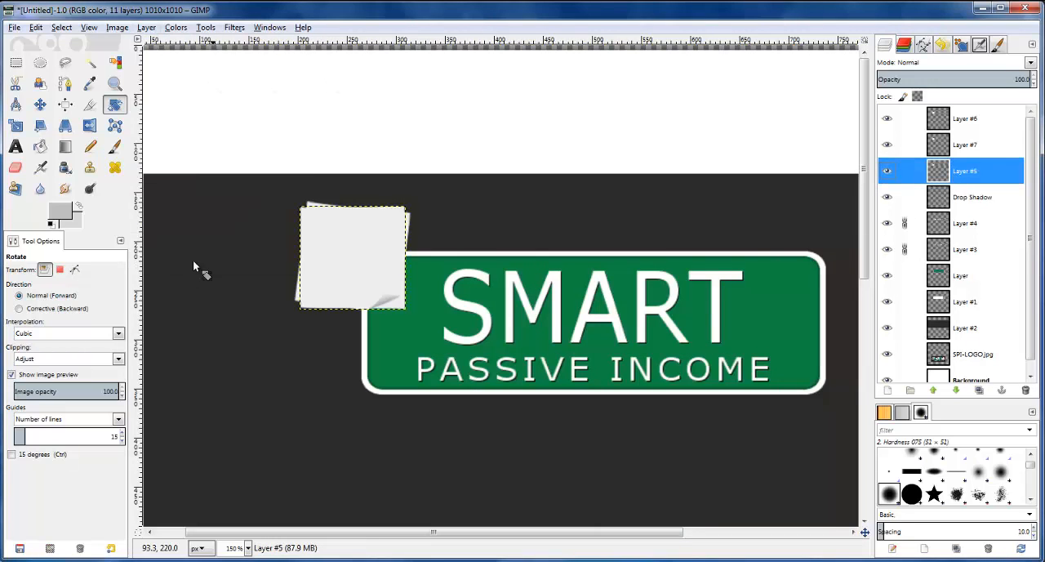
left_click(898, 143)
left_click(144, 27)
left_click(203, 262)
Rotate the note on Layer #5 counterclockwise by -2.70 degrees about its centre
left_click(944, 175)
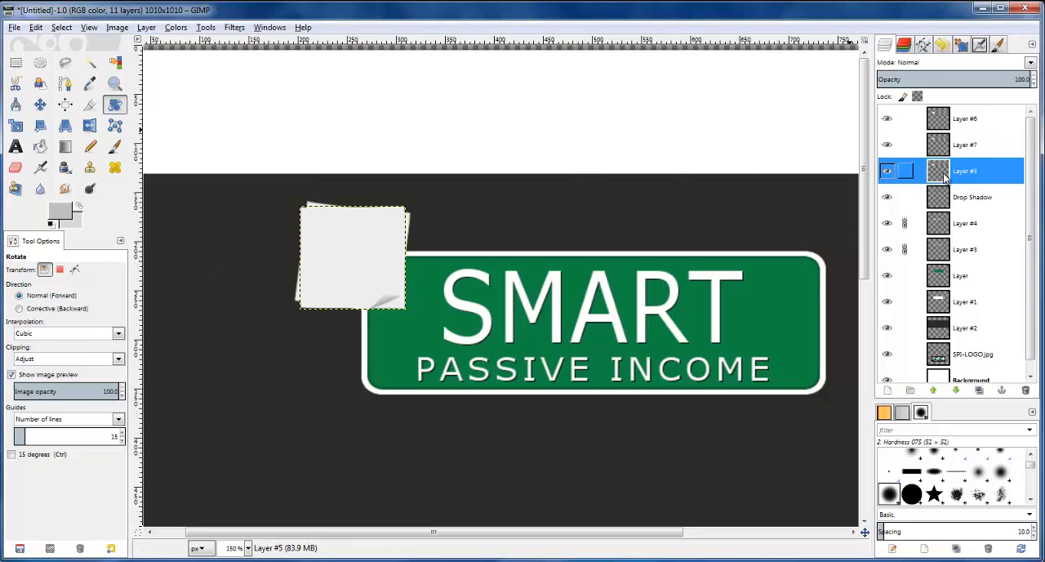
left_click(349, 288)
left_click_drag(393, 228, 394, 218)
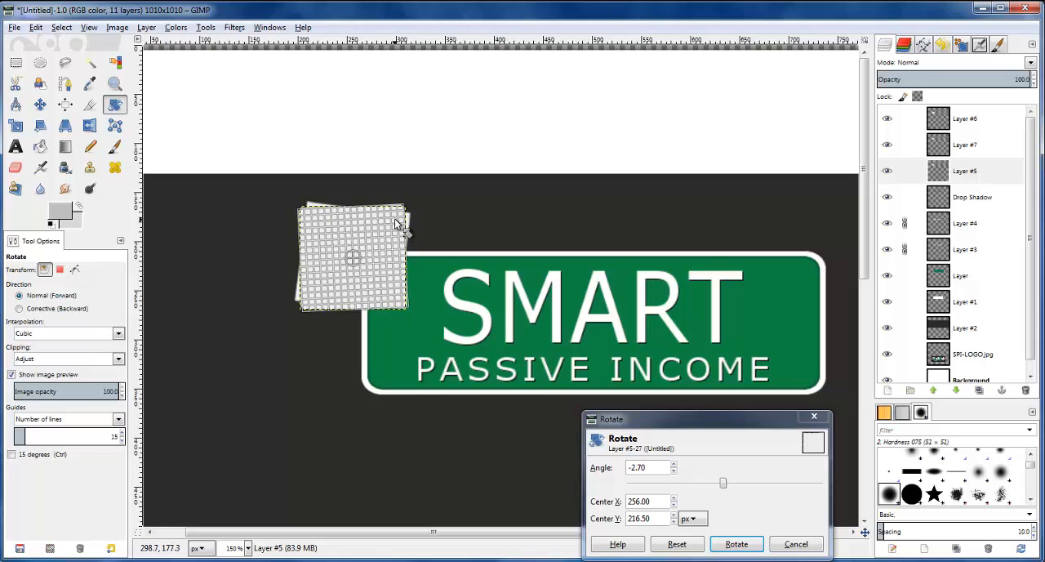
left_click(738, 544)
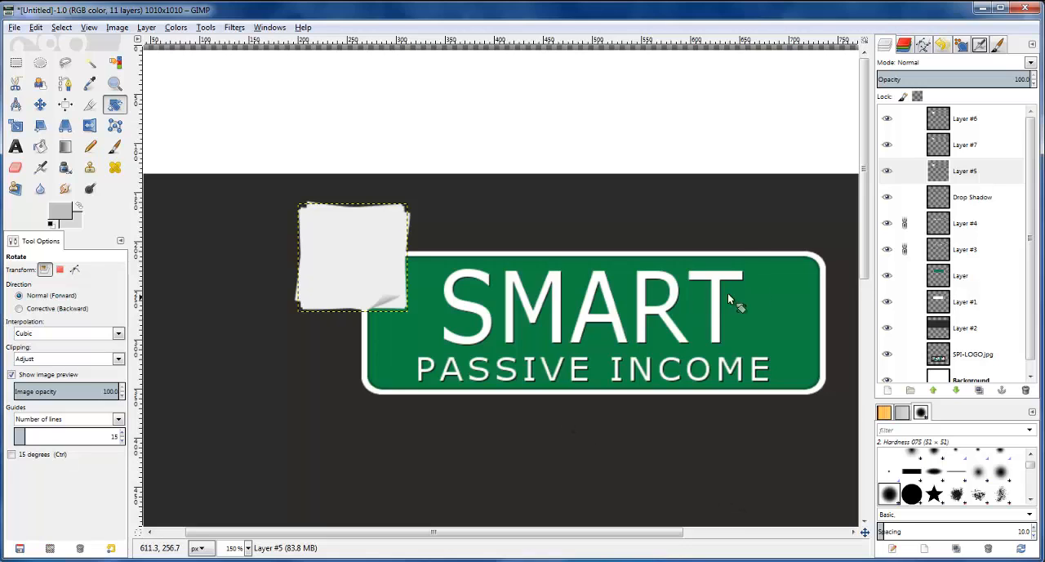
Add a black drop shadow to Layer #6 with offsets X 4 and Y 4, blur radius 10 and opacity 80
left_click(952, 118)
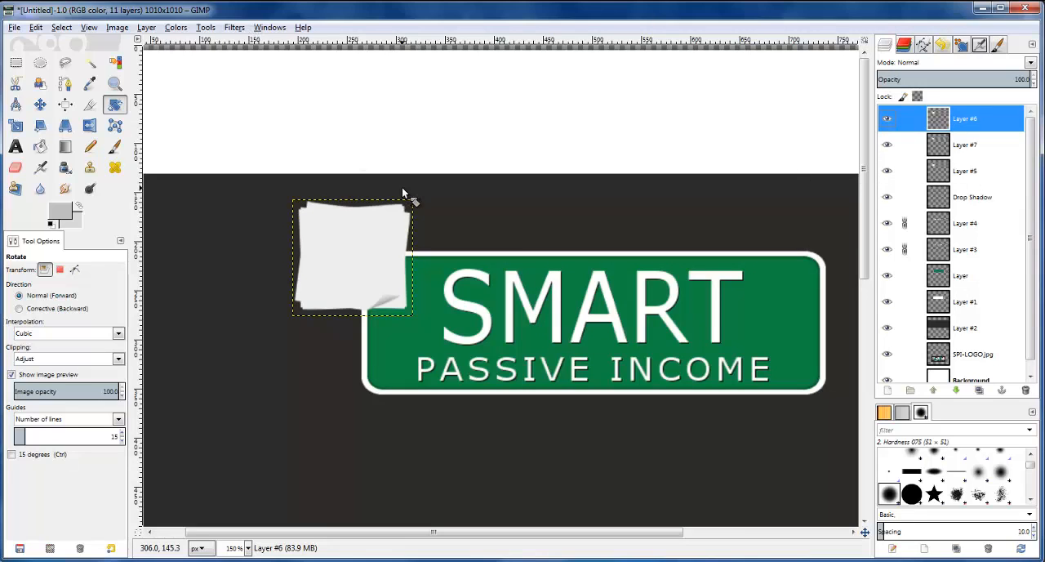
scroll(402, 193, "down", 5)
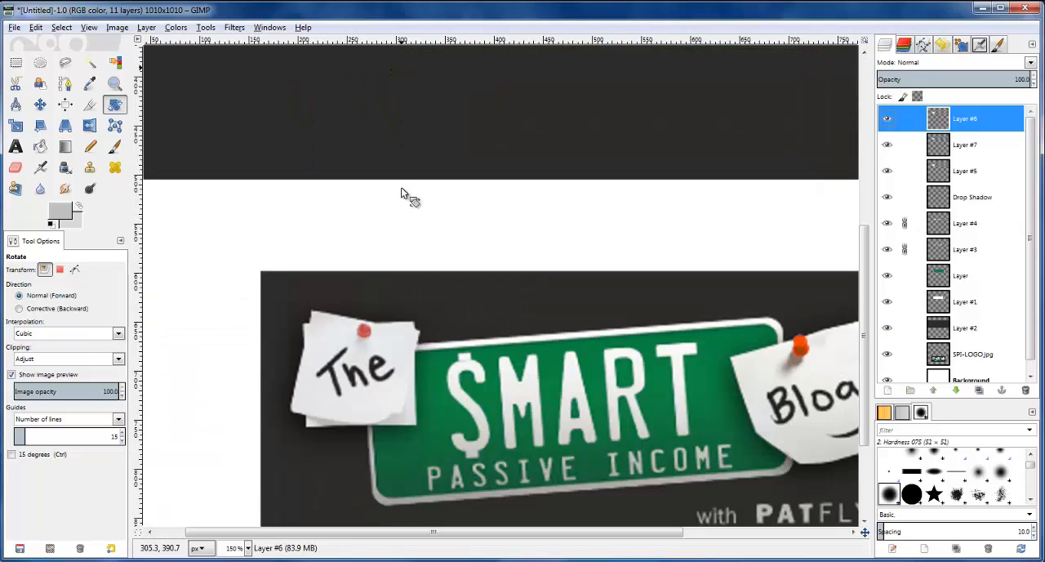
scroll(401, 192, "up", 5)
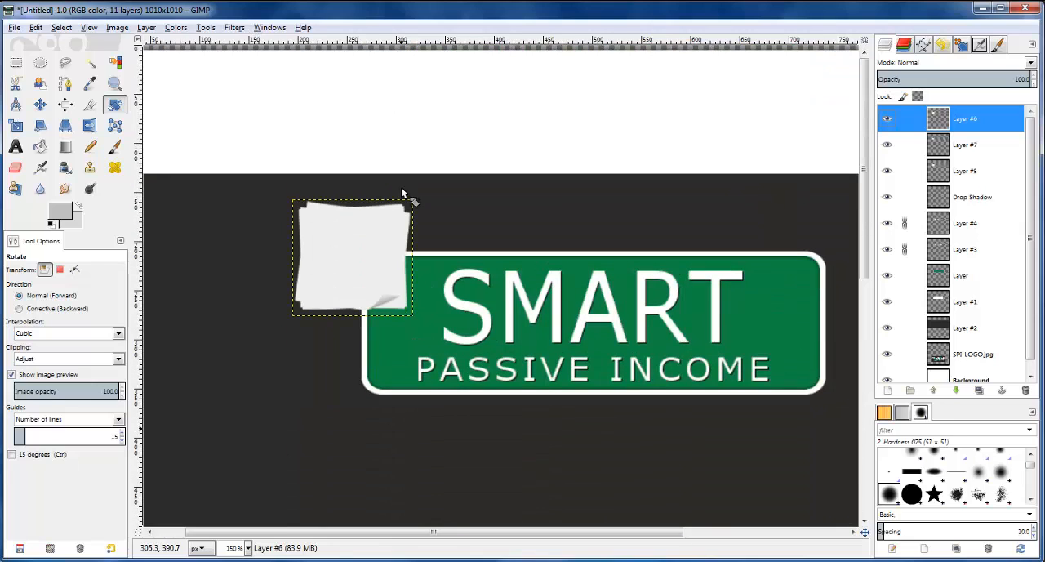
left_click(235, 28)
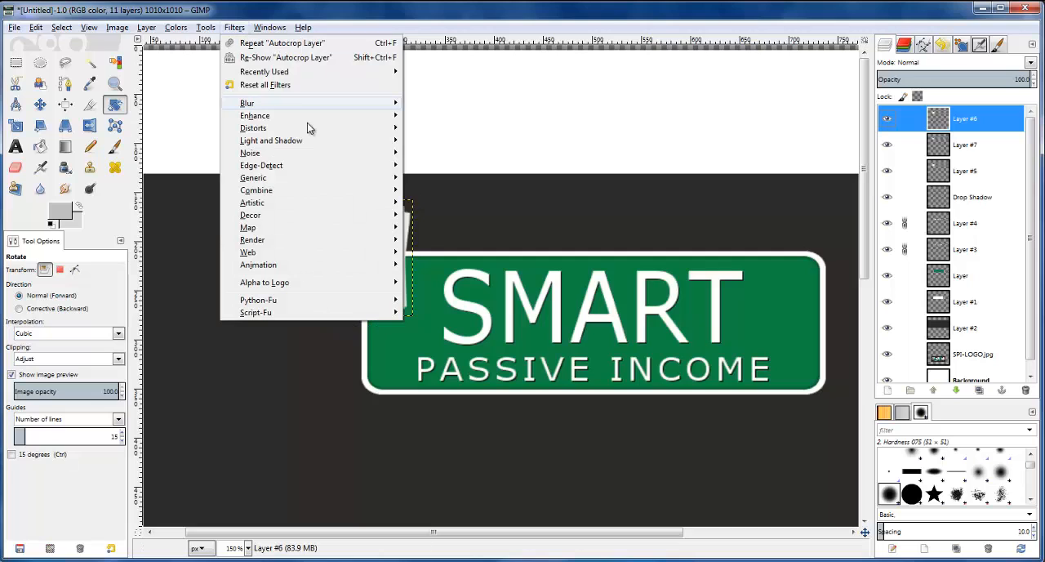
mouse_move(301, 137)
left_click(446, 208)
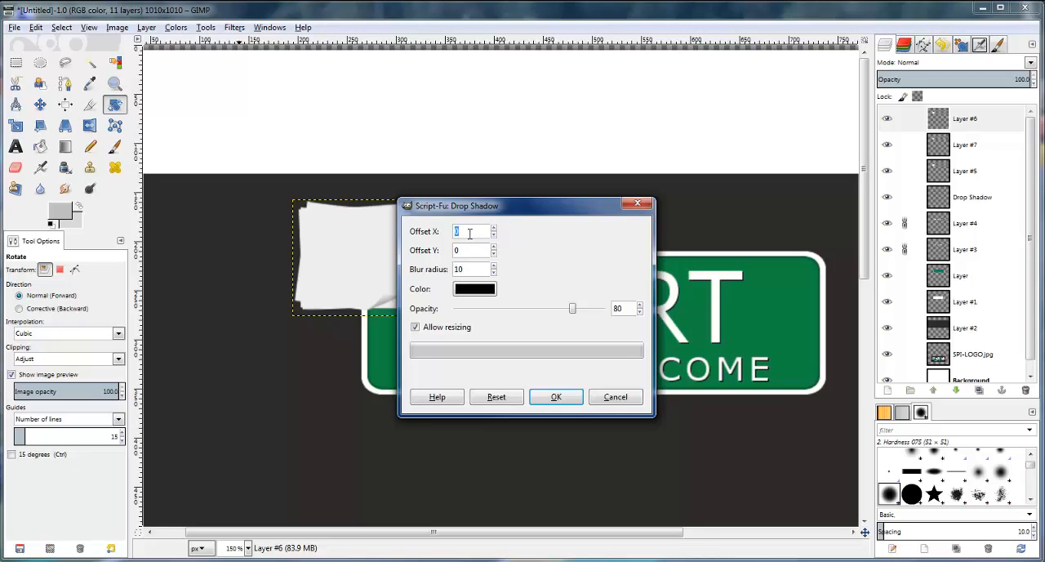
type("4")
left_click(556, 398)
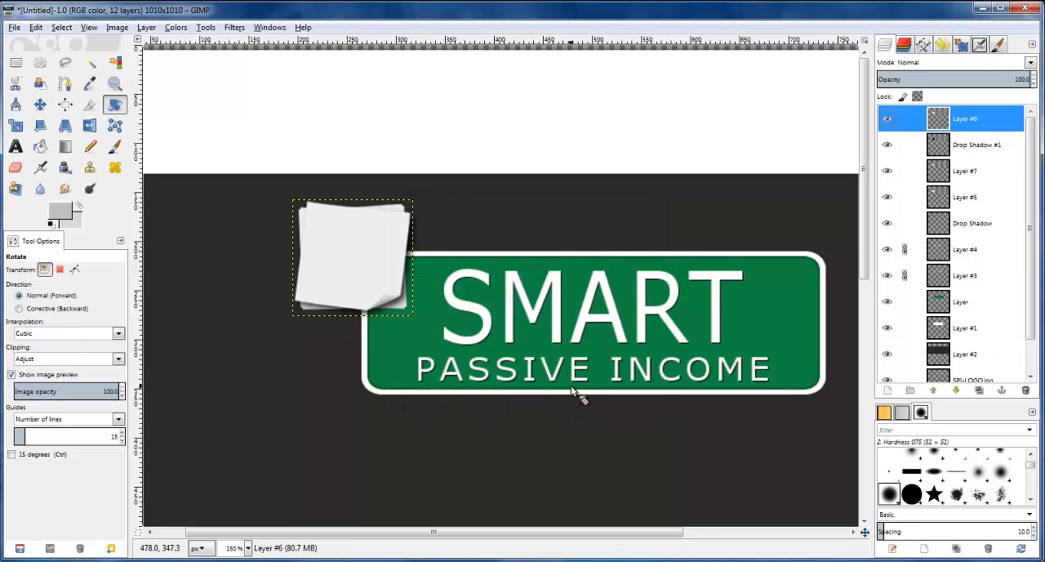
Lower the opacity of the Drop Shadow #1 layer to 36
left_click(974, 151)
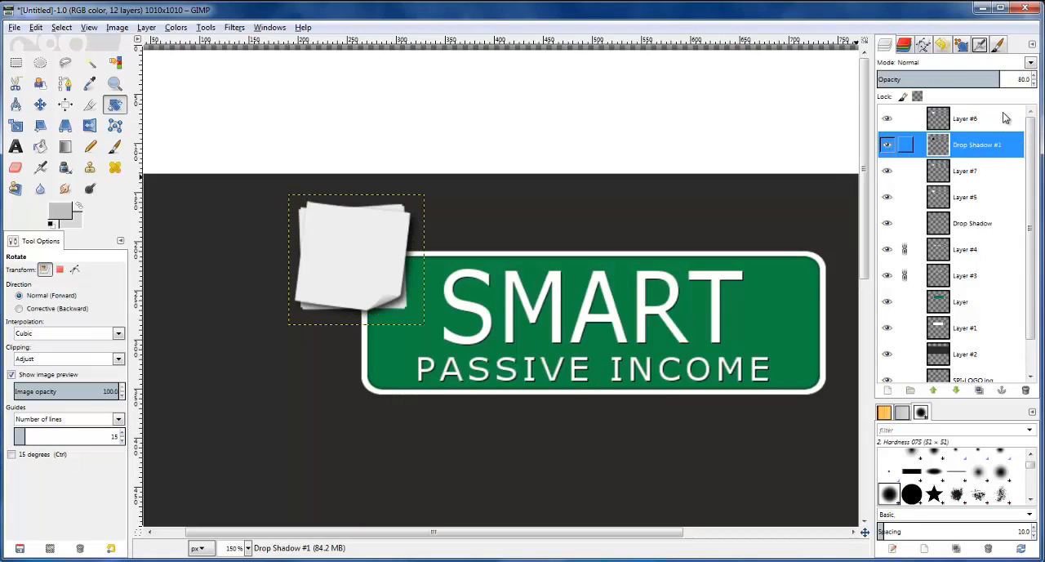
left_click(1033, 84)
left_click(1034, 83)
left_click(1034, 83)
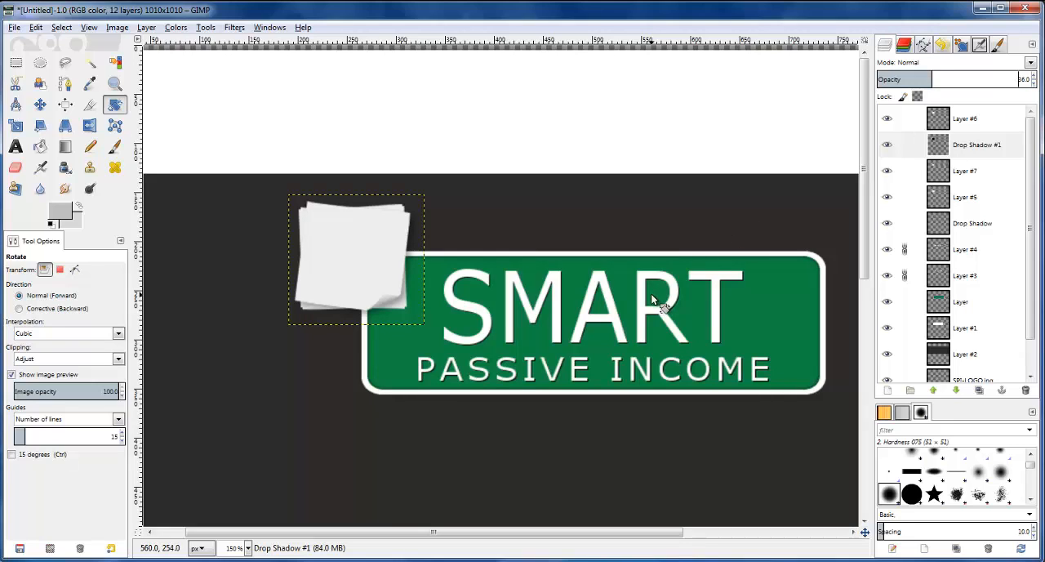
Move the Drop Shadow #1 layer 2 px left and 2 px up, and compare the notes with the reference logo
left_click(945, 153)
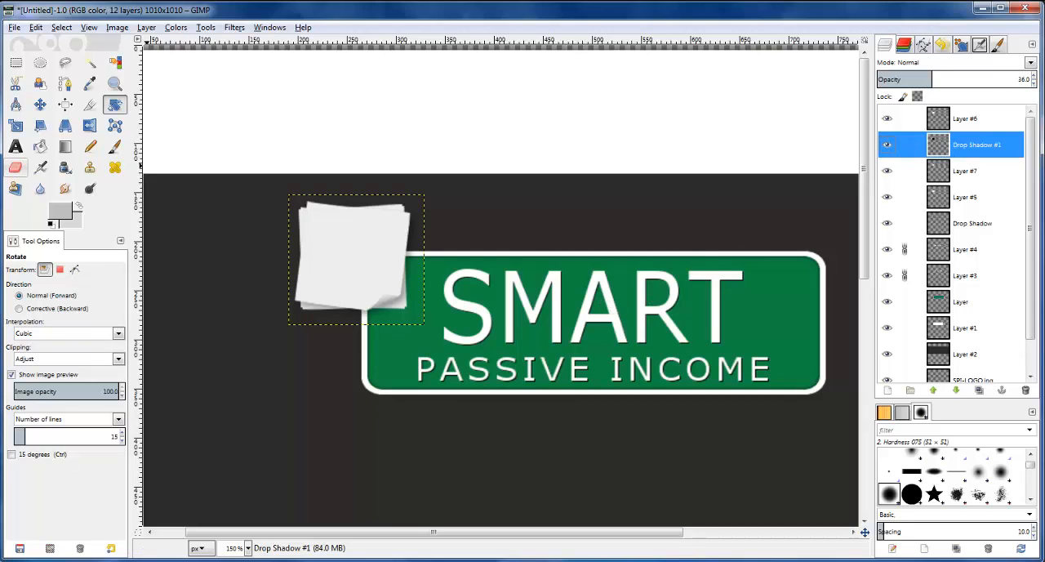
left_click(40, 104)
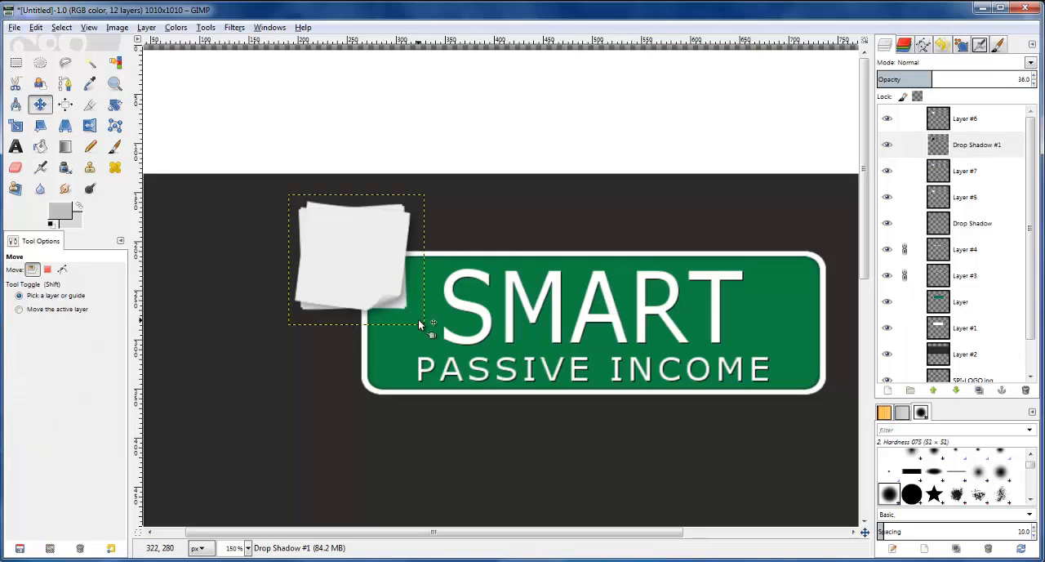
key("Left")
key("Up")
key("Left")
key("Up")
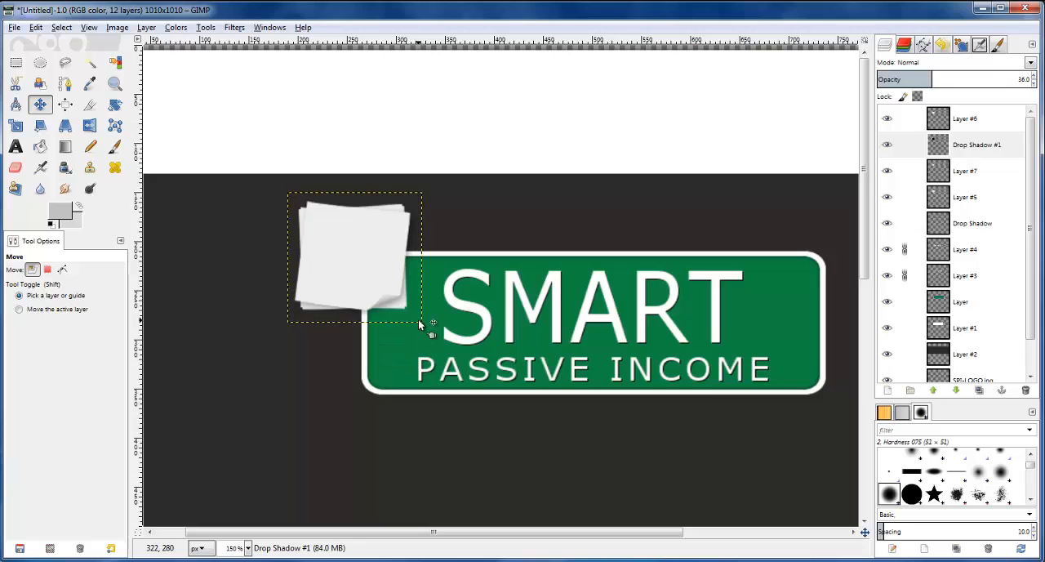
scroll(426, 328, "down", 5)
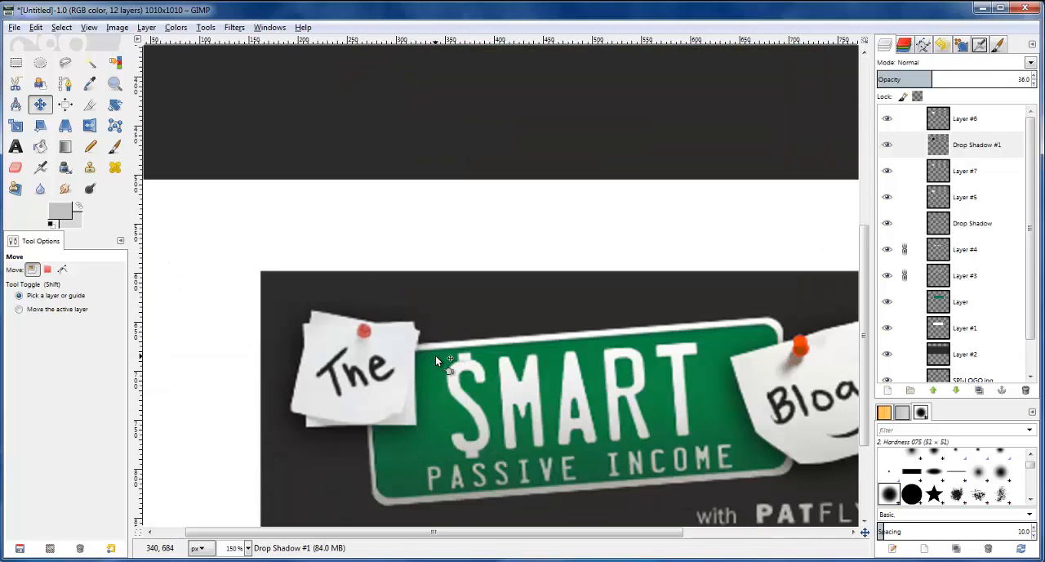
scroll(435, 354, "up", 5)
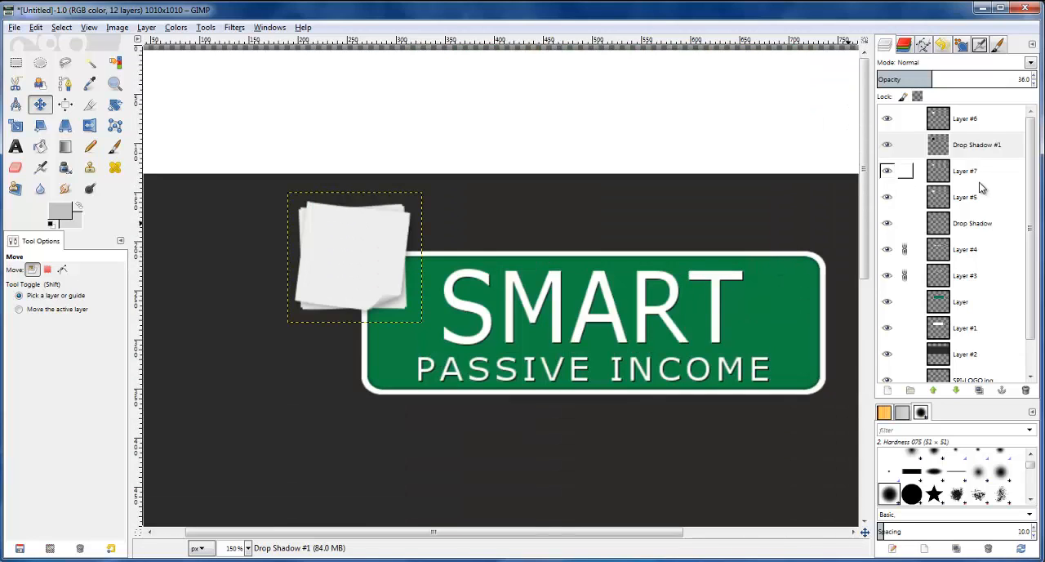
Add a black drop shadow to Layer #5 with offset X 8, offset Y 4, blur radius 15 and opacity 80
left_click(954, 172)
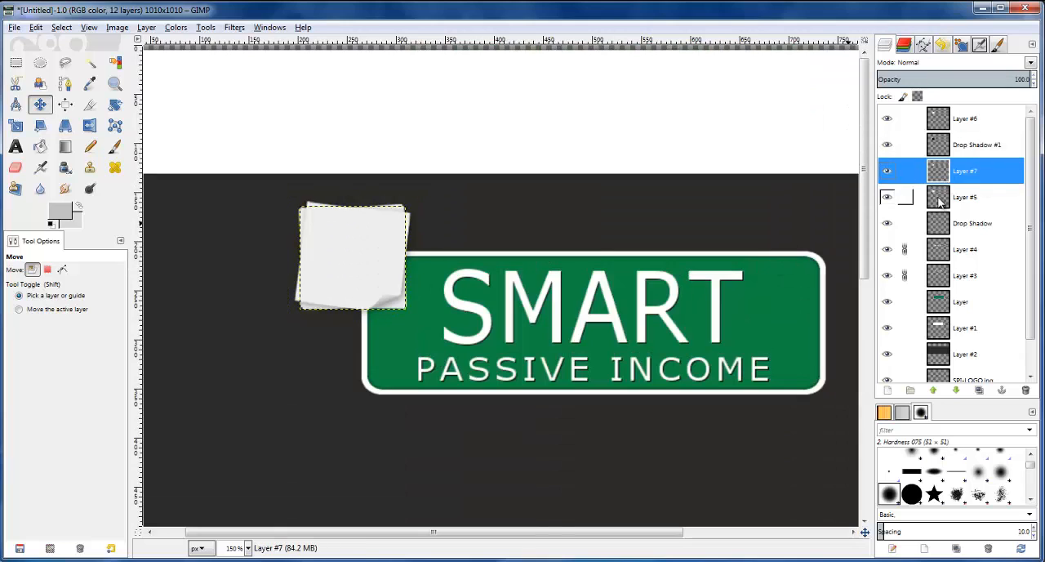
left_click(939, 201)
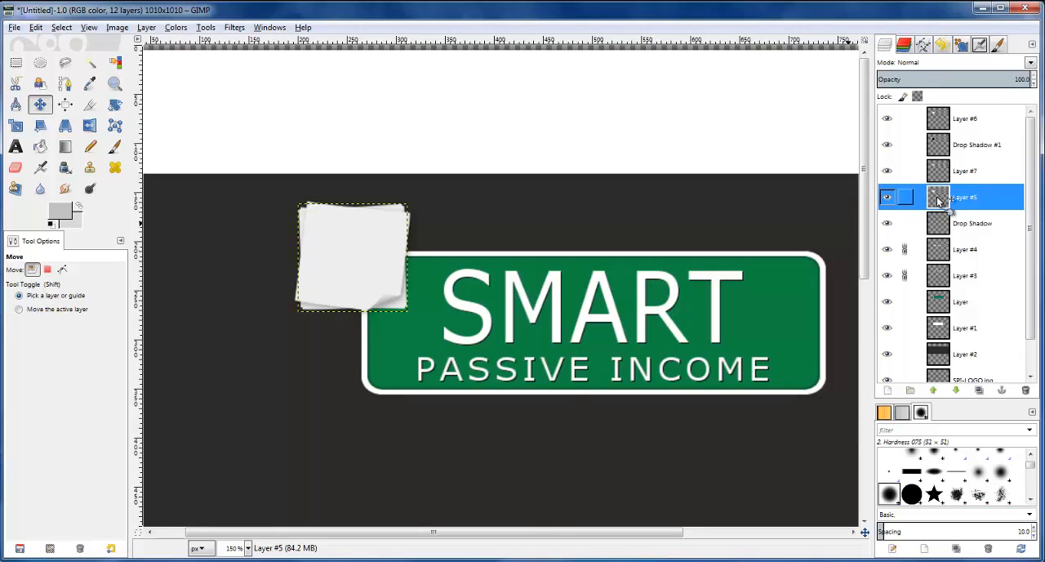
left_click(235, 27)
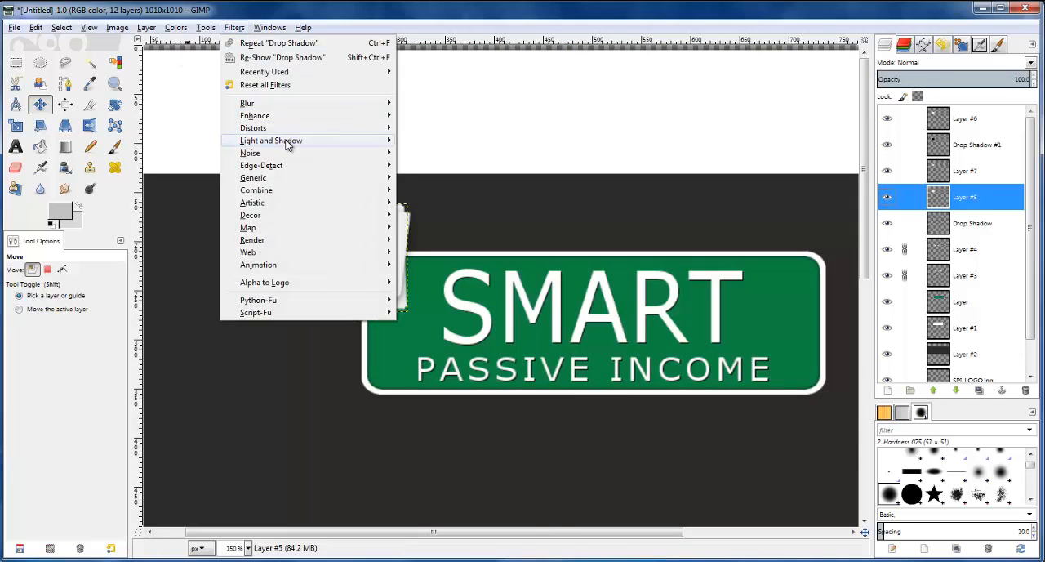
mouse_move(288, 143)
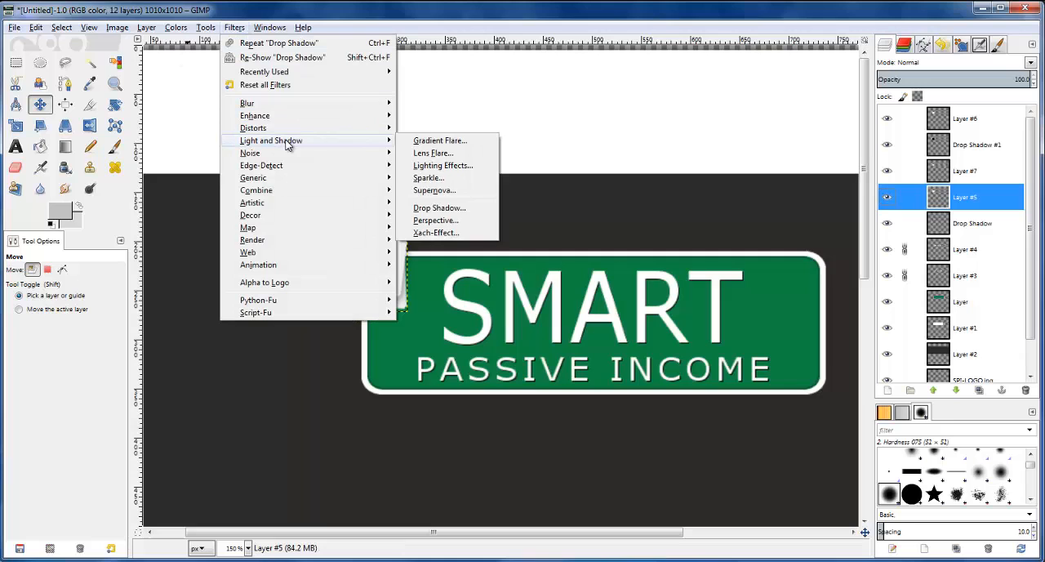
left_click(459, 209)
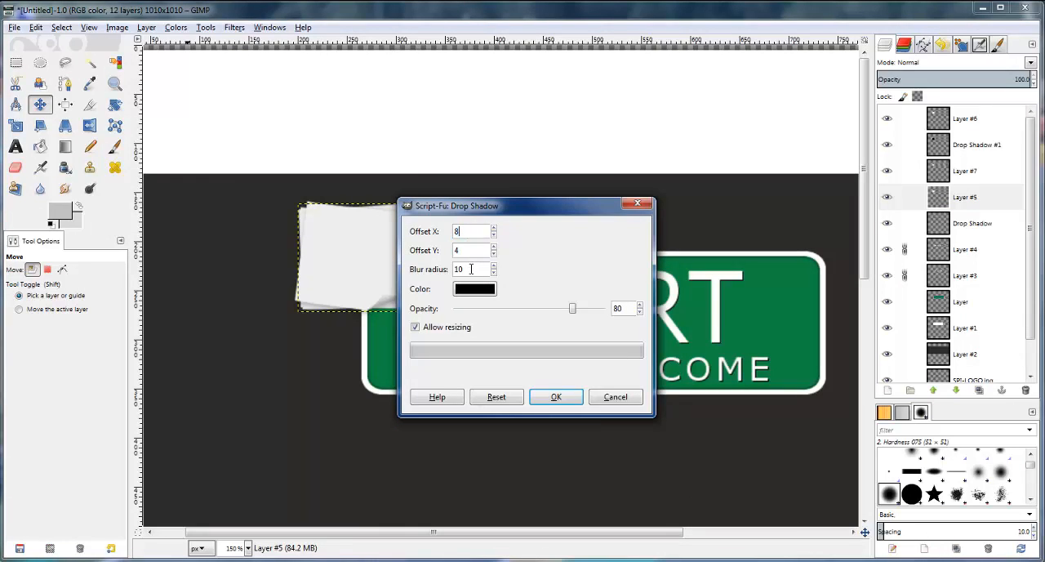
type("15")
left_click(563, 397)
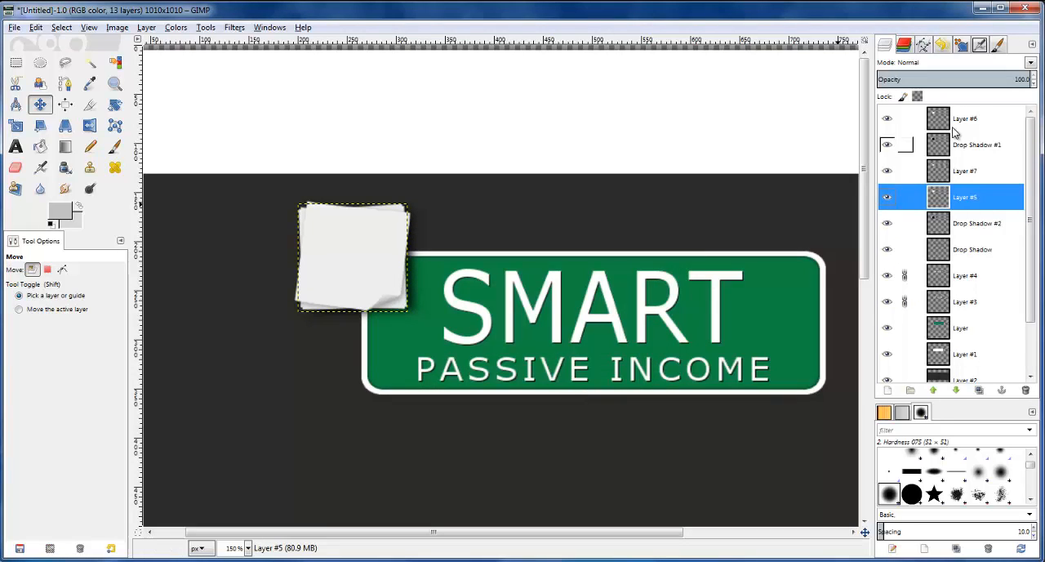
Lower the opacity of the Drop Shadow #2 layer to 34
left_click(954, 146)
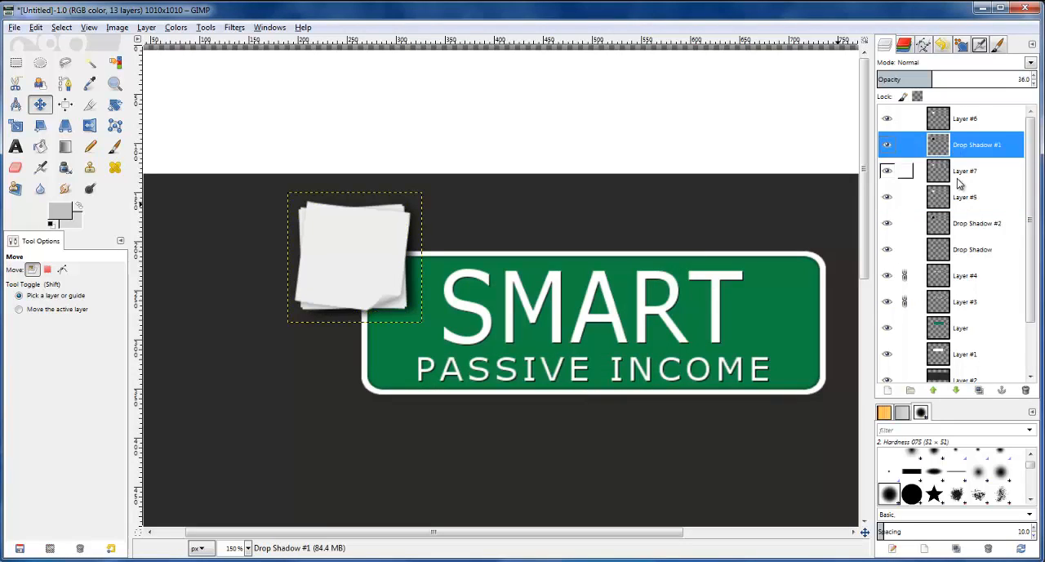
left_click(963, 223)
left_click_drag(1035, 84, 1034, 85)
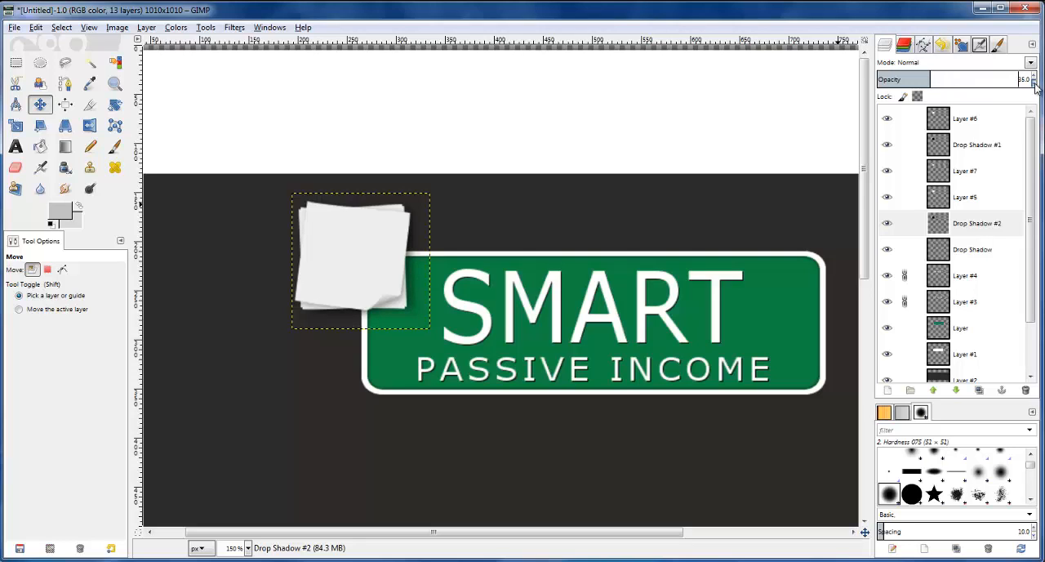
Move the Drop Shadow #2 layer about 4 px right and 1 px down, and compare it with the reference logo
left_click(955, 229)
left_click(34, 109)
key("Right")
key("Right")
key("Right")
key("Down")
key("Down")
key("Down")
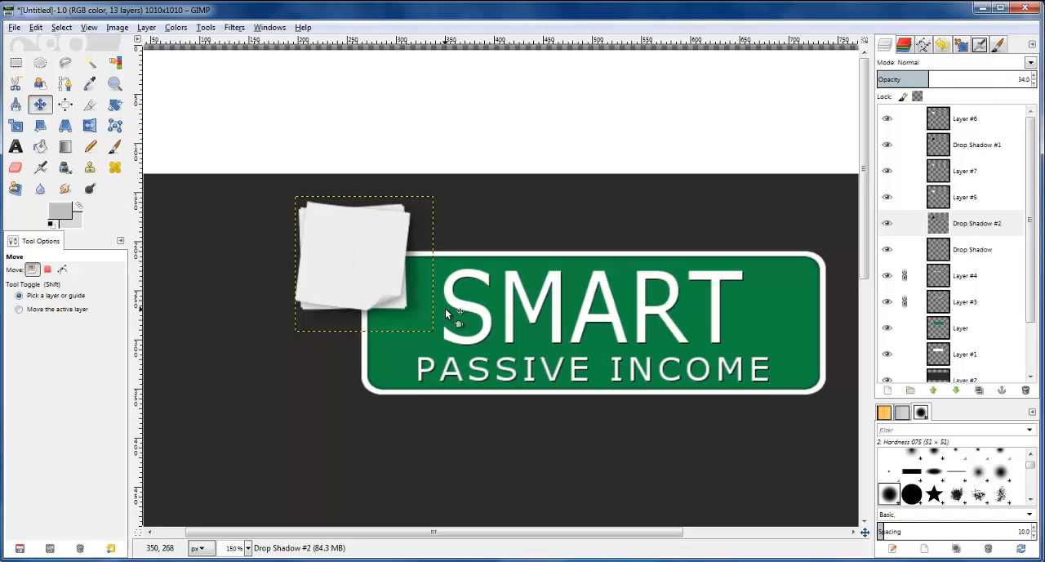
key("Up")
key("Right")
key("Up")
scroll(559, 302, "down", 1)
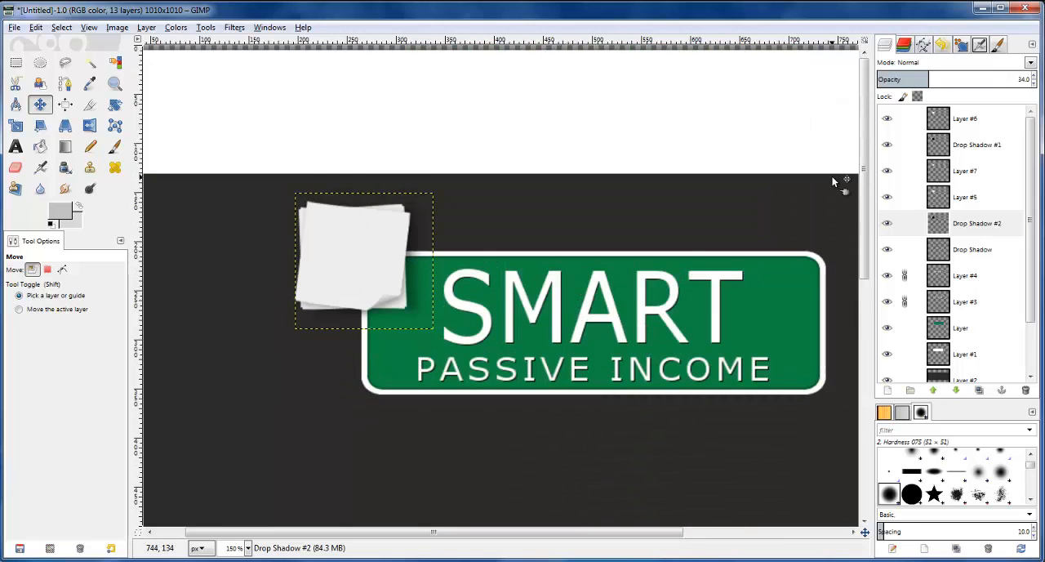
Nudge the Drop Shadow #2 layer about 1 px left and lower its opacity to 30
key("Down")
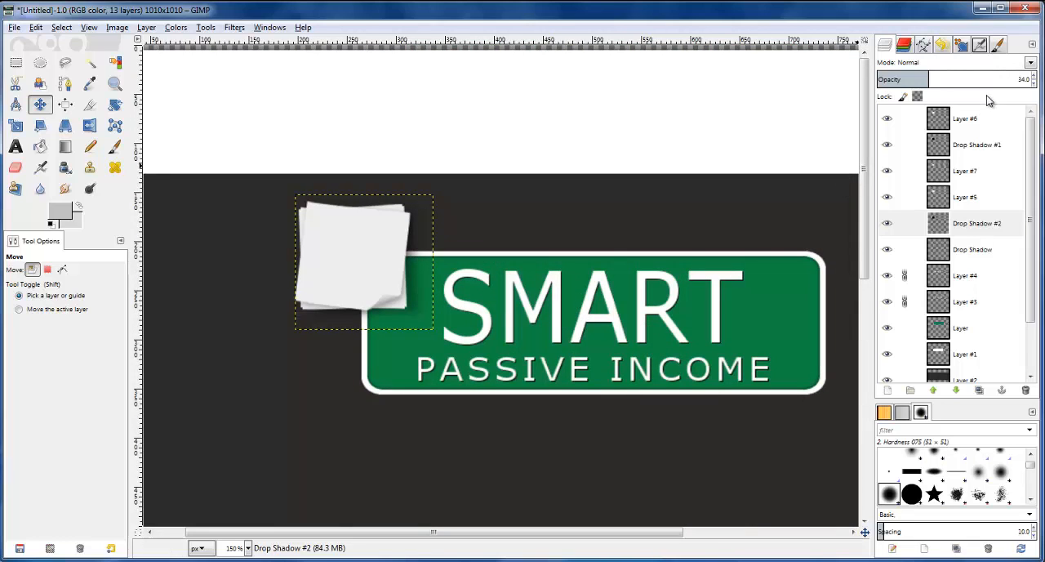
key("Left")
key("Up")
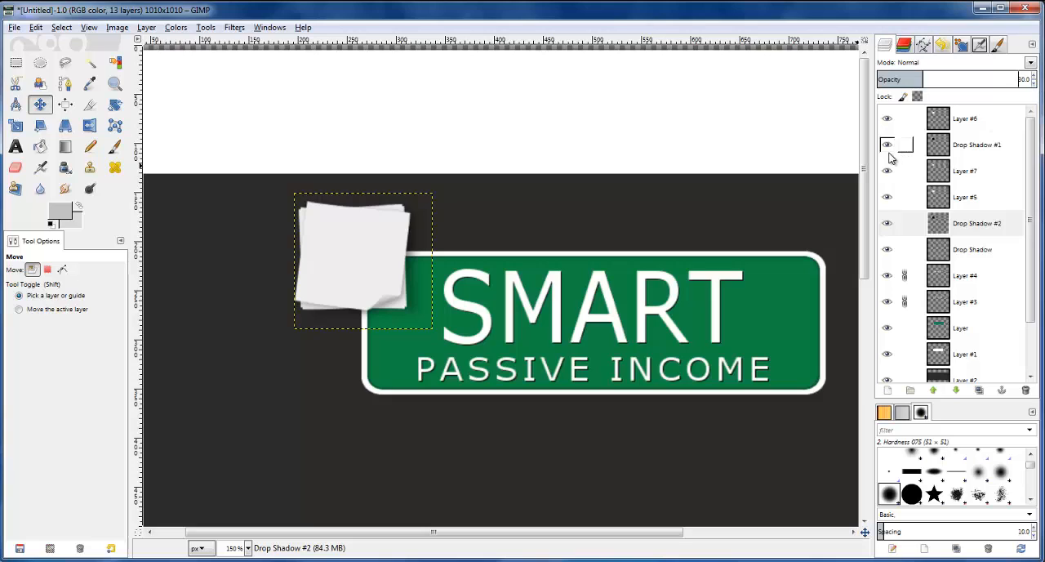
Create a selection from the alpha of the Layer #7 note and invert it
left_click(960, 173)
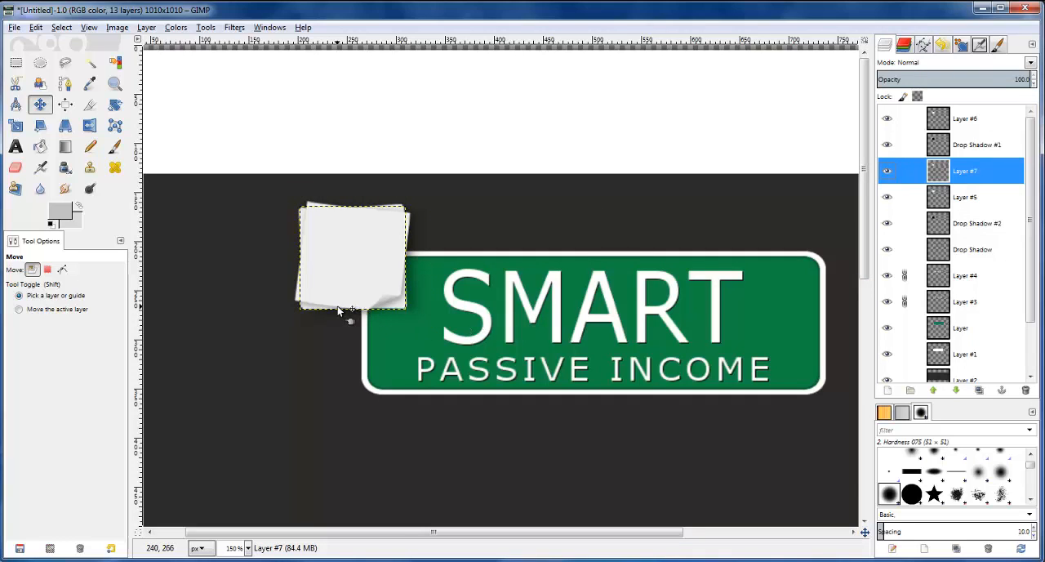
scroll(339, 310, "up", 2)
scroll(339, 310, "up", 1)
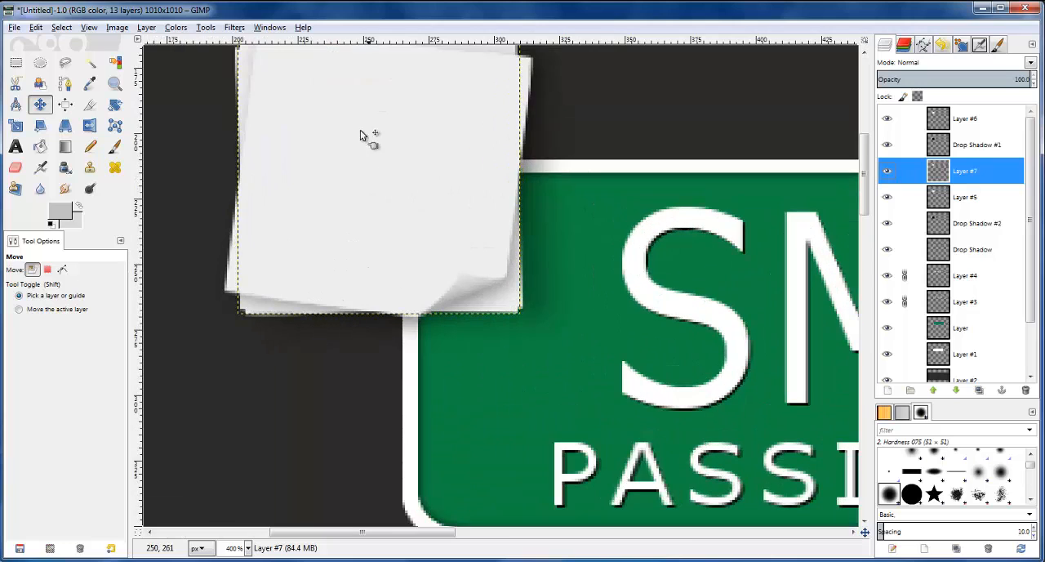
left_click(235, 28)
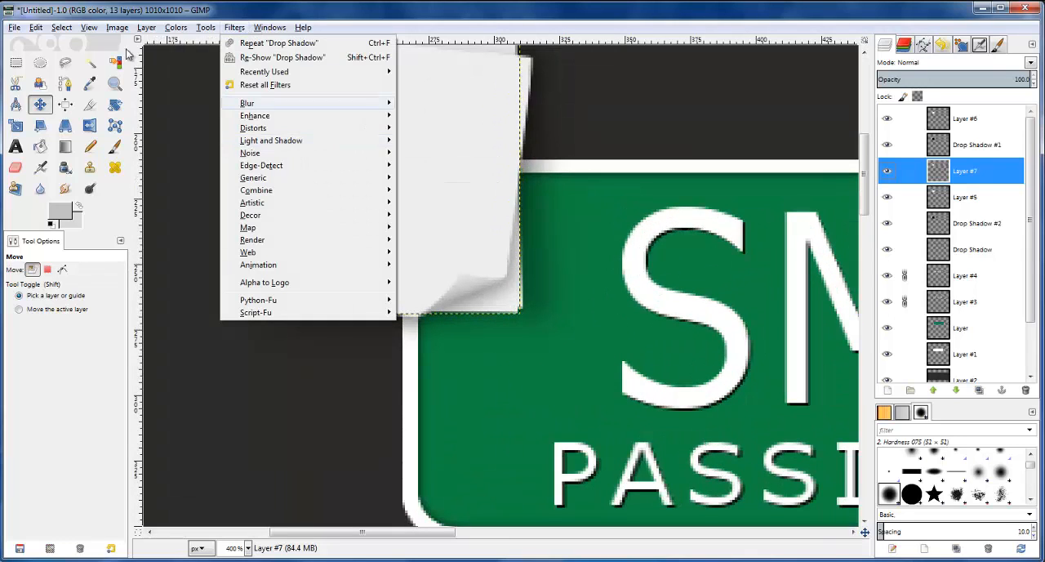
mouse_move(78, 30)
mouse_move(117, 27)
left_click(939, 174)
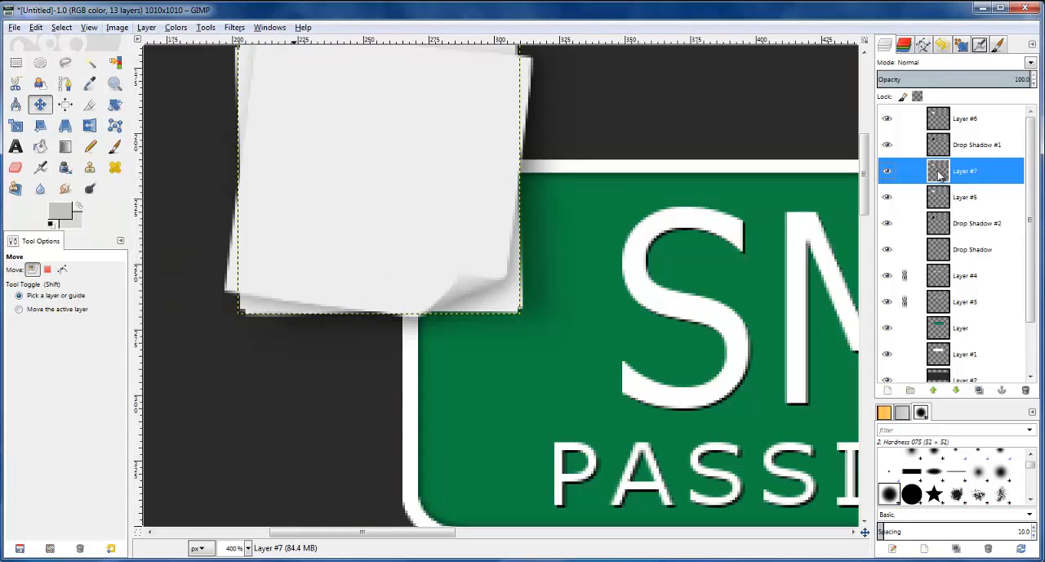
right_click(946, 223)
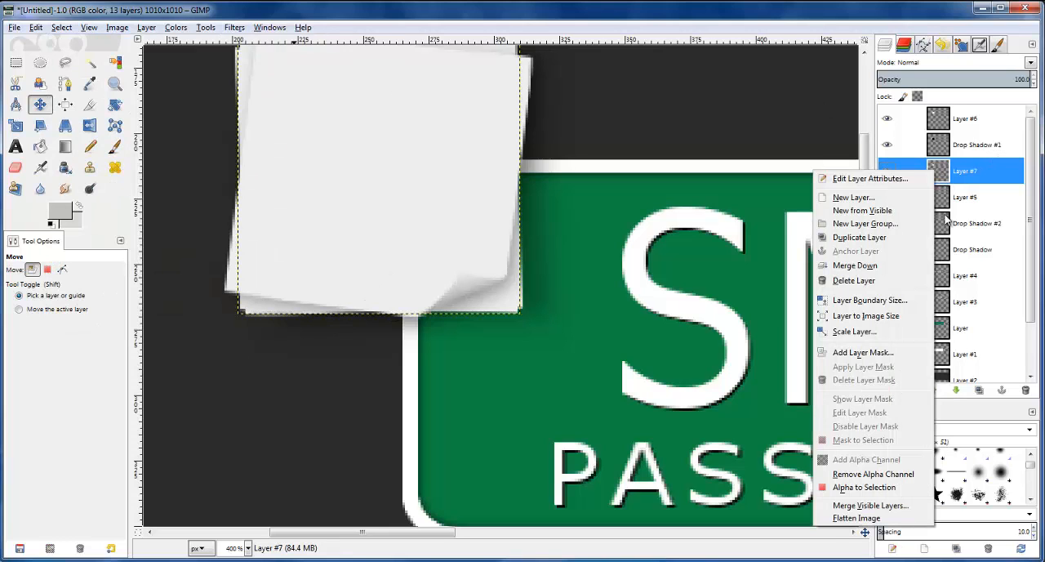
left_click(870, 487)
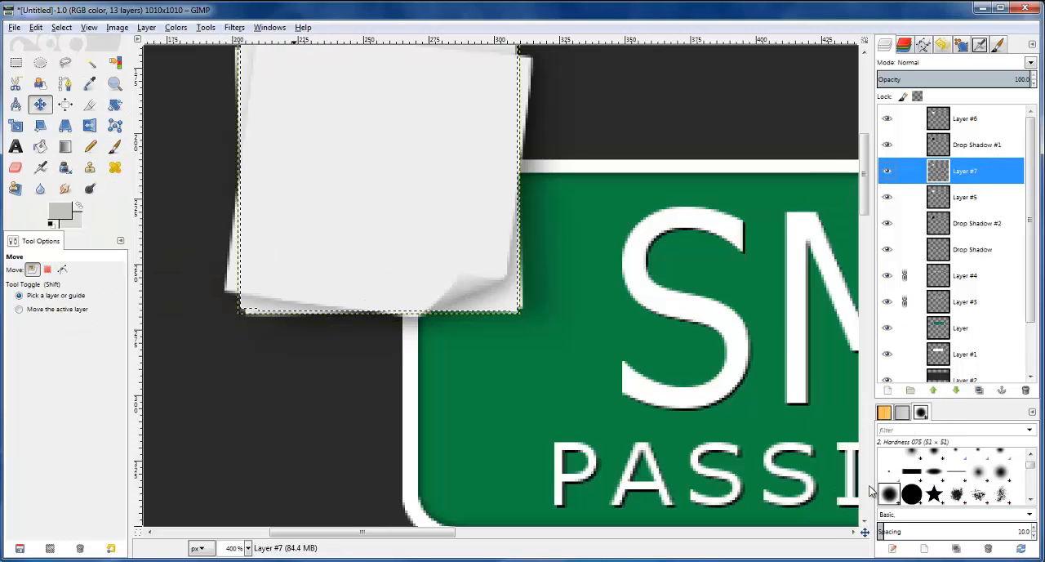
left_click(62, 27)
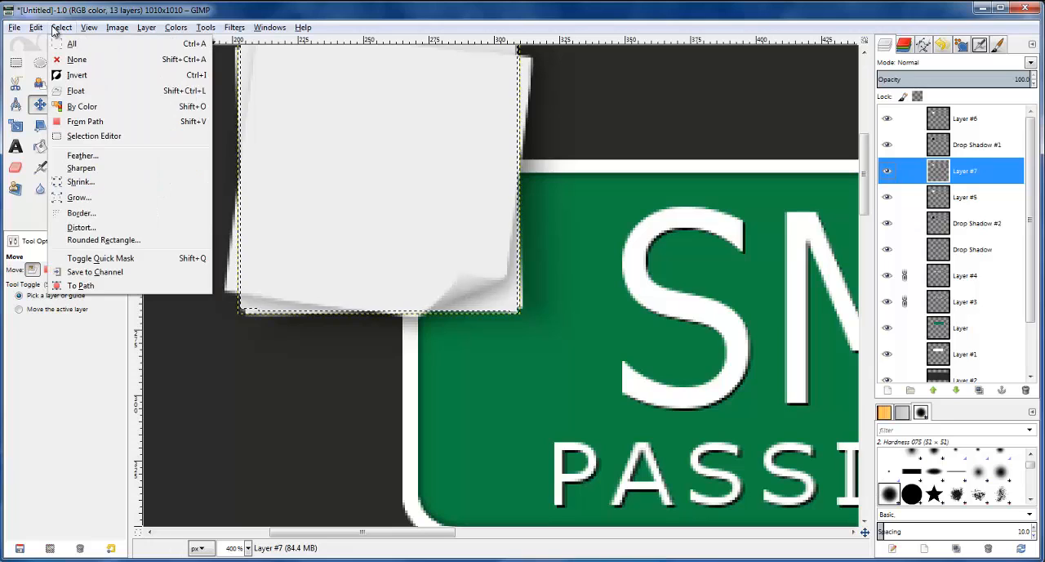
left_click(82, 75)
Add a black drop shadow to Layer #7 with offset X 0, offset Y 0, blur radius 4 and opacity 80
left_click(234, 27)
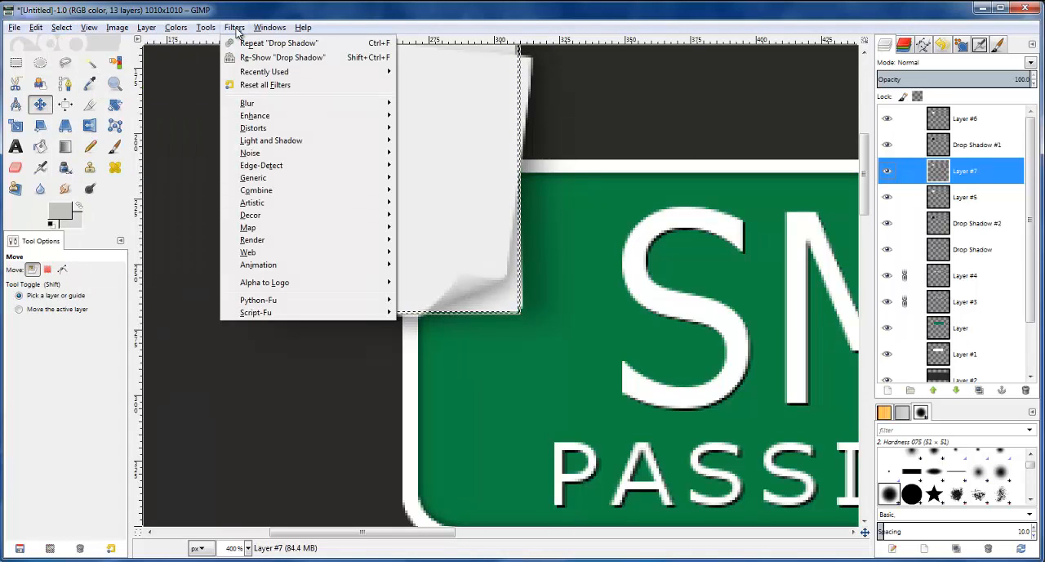
mouse_move(297, 142)
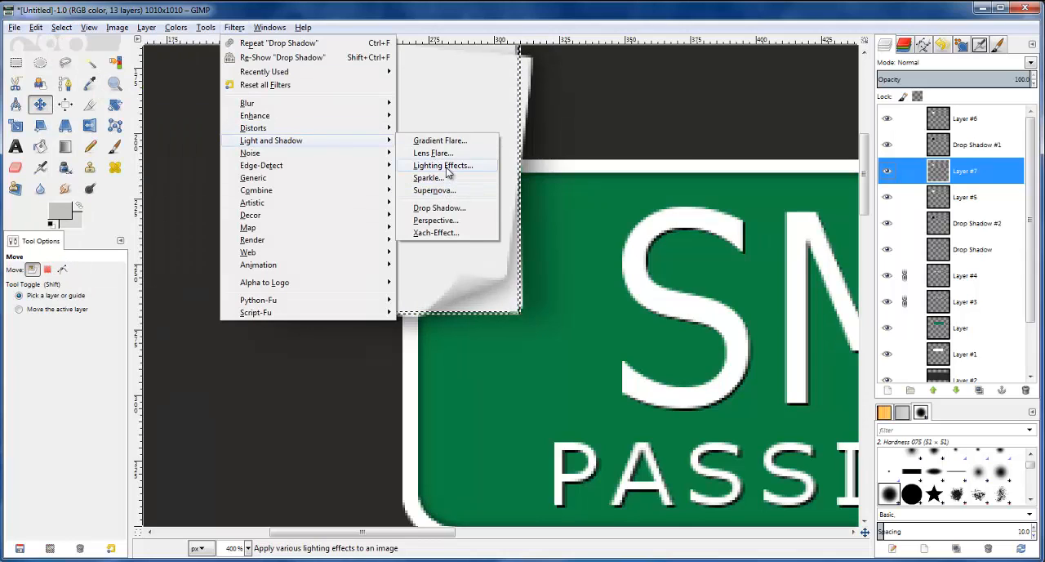
left_click(455, 216)
type("0")
left_click(476, 248)
type("0")
key("BackSpace")
key("BackSpace")
type("0")
double_click(473, 270)
type("4")
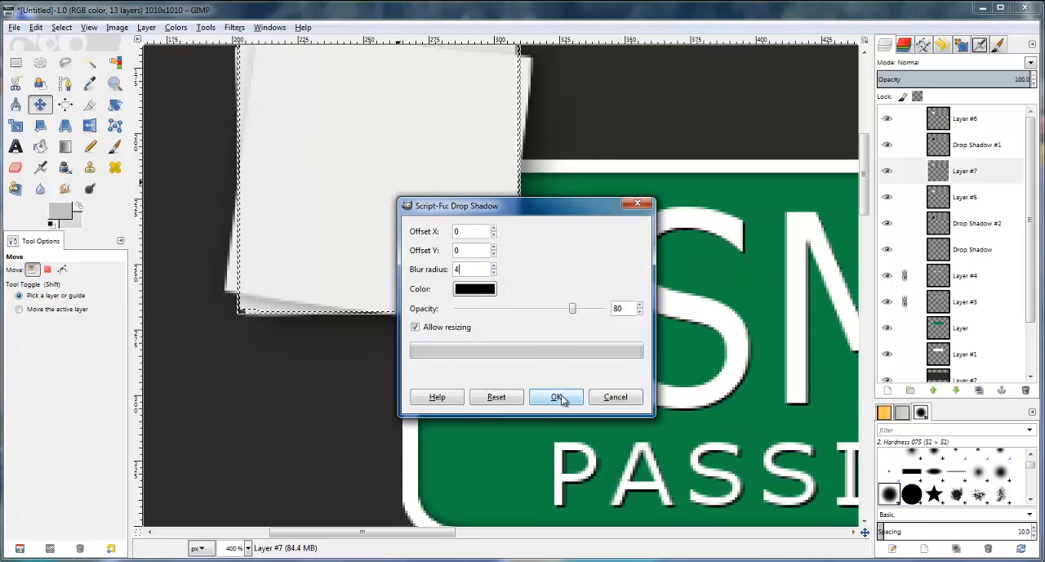
left_click(561, 399)
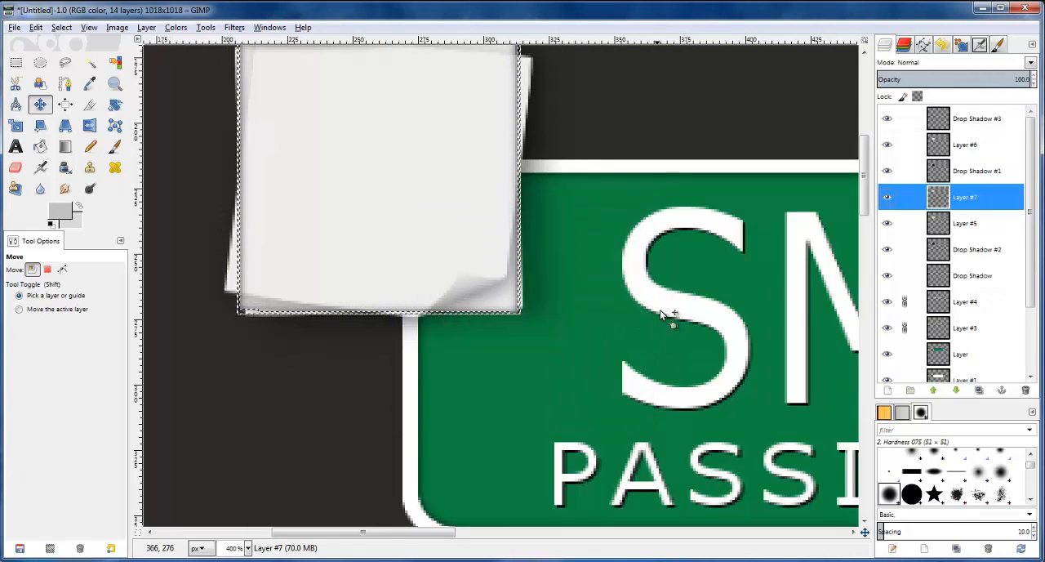
Try lowering the Drop Shadow #1 layer below Layer #7, and undo the reordering
left_click(940, 173)
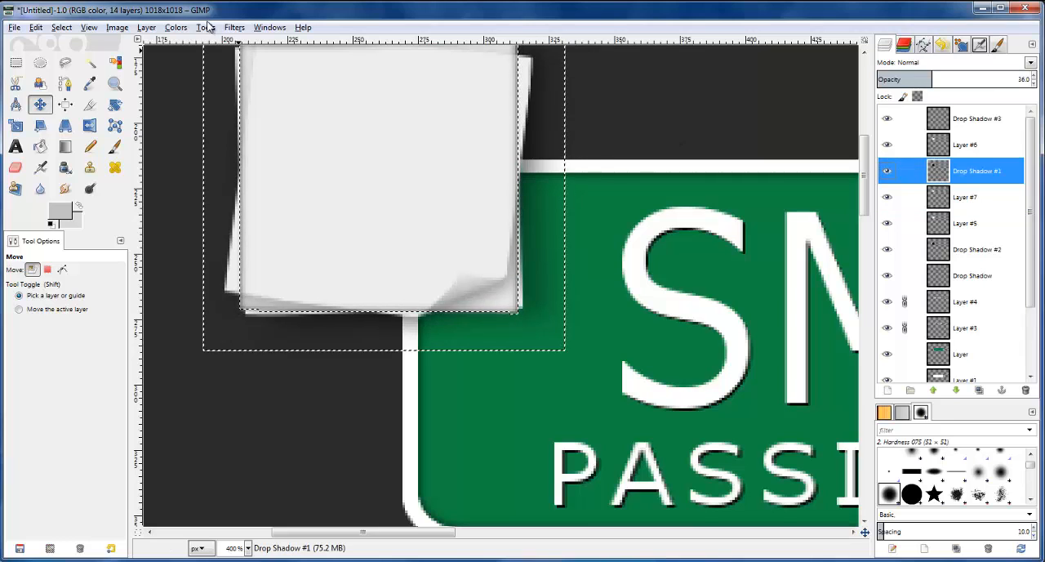
left_click(147, 27)
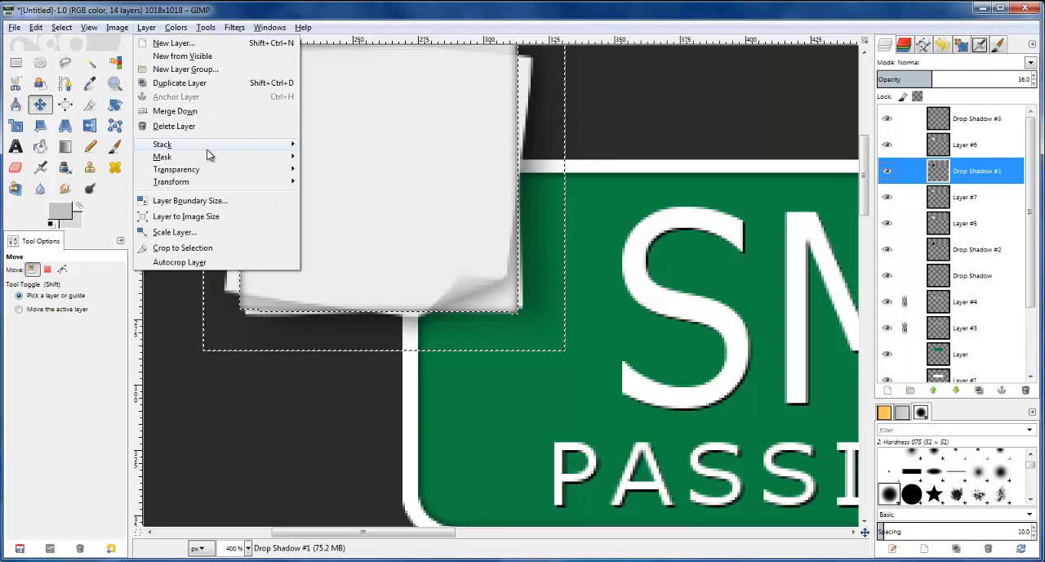
mouse_move(208, 144)
left_click(343, 213)
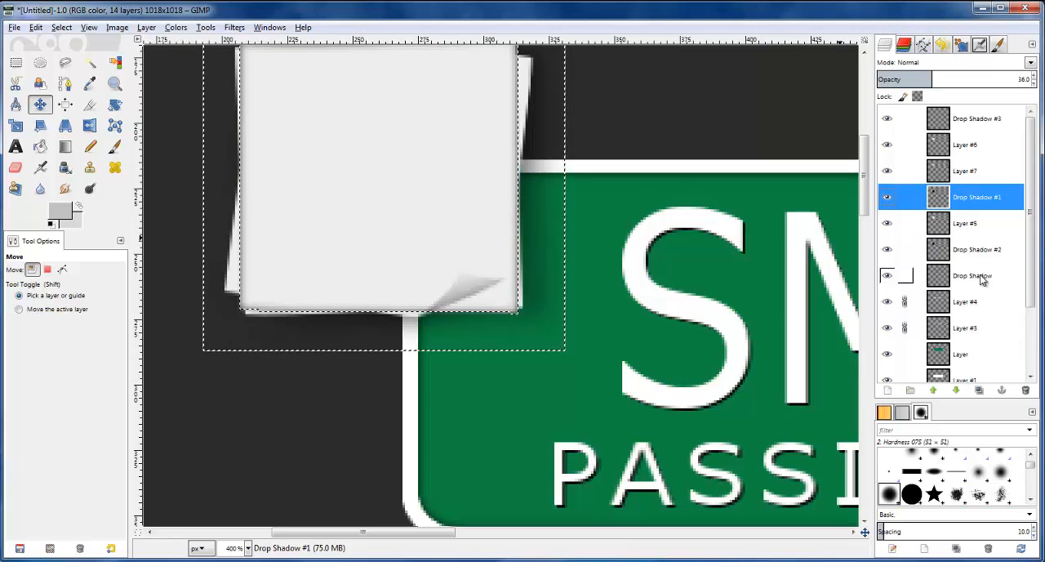
key("ctrl+z")
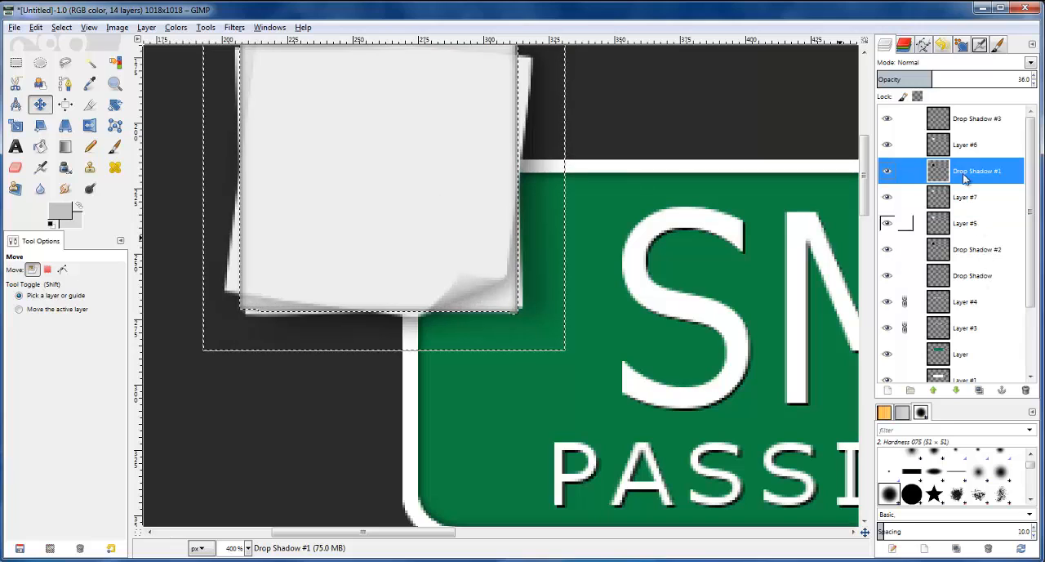
Toggle the visibility of the Drop Shadow #3 layer to check its effect on the notes
left_click(939, 124)
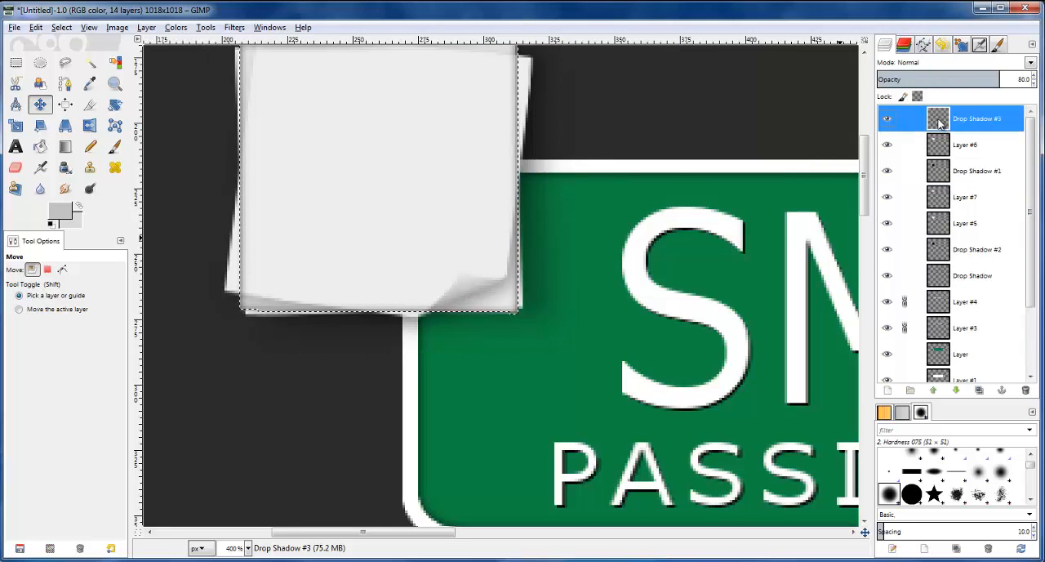
left_click(886, 120)
left_click(889, 121)
left_click(888, 121)
left_click(888, 121)
left_click(889, 121)
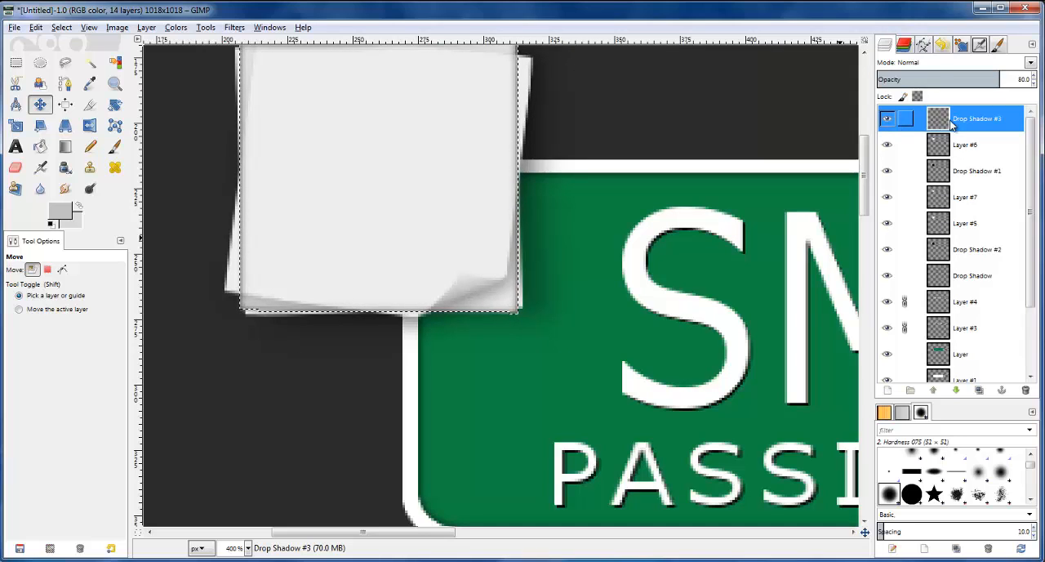
Lower the Drop Shadow #3 layer three positions in the stack, placing it directly below Layer #7
left_click(147, 30)
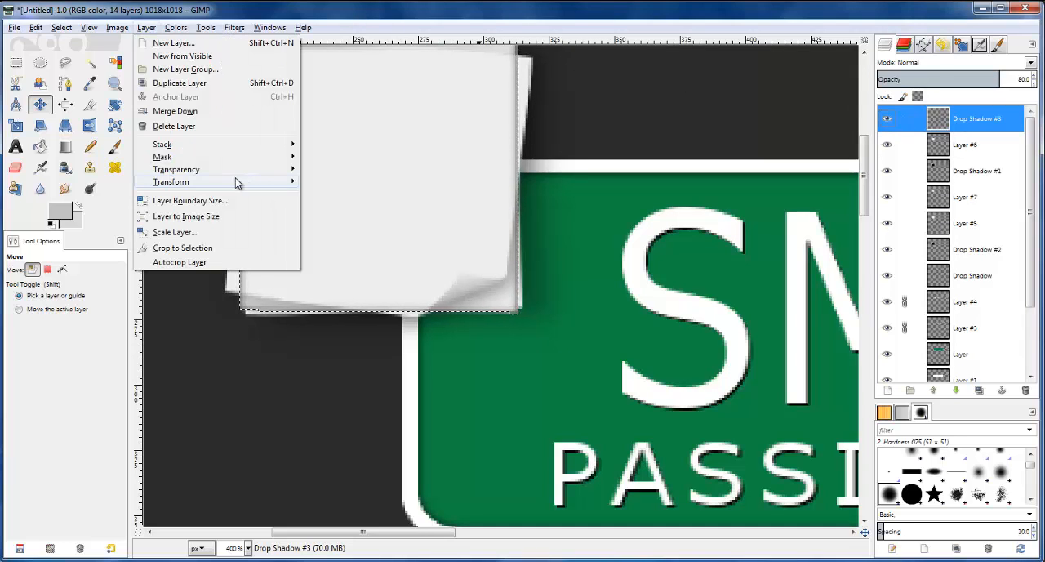
mouse_move(210, 150)
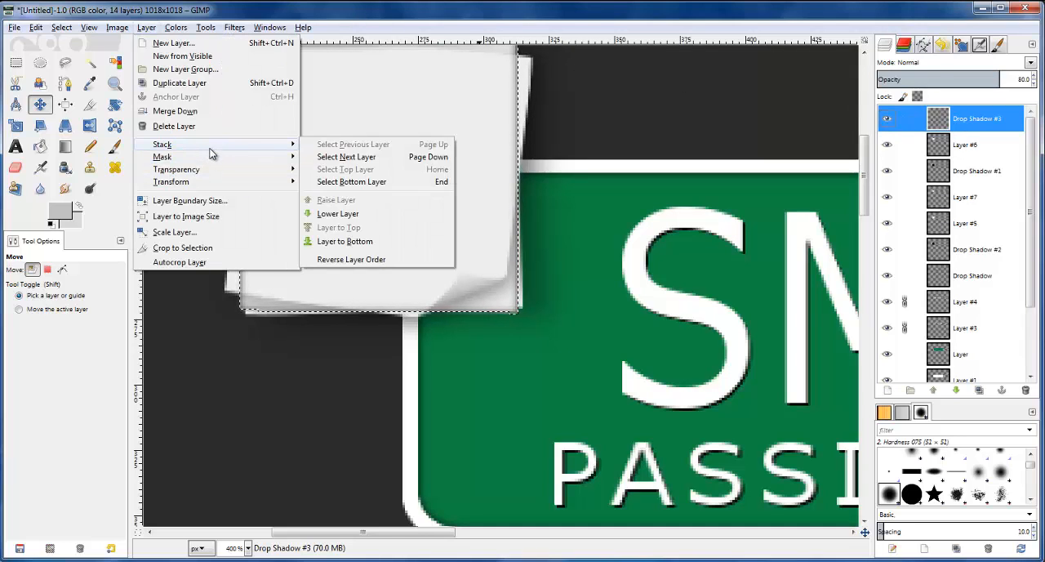
left_click(337, 213)
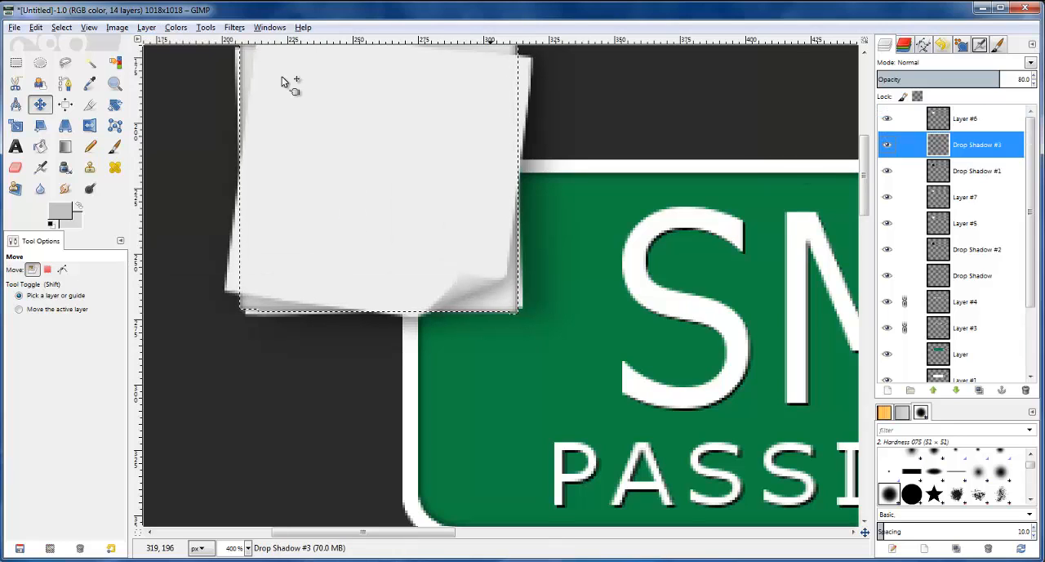
left_click(147, 29)
mouse_move(178, 145)
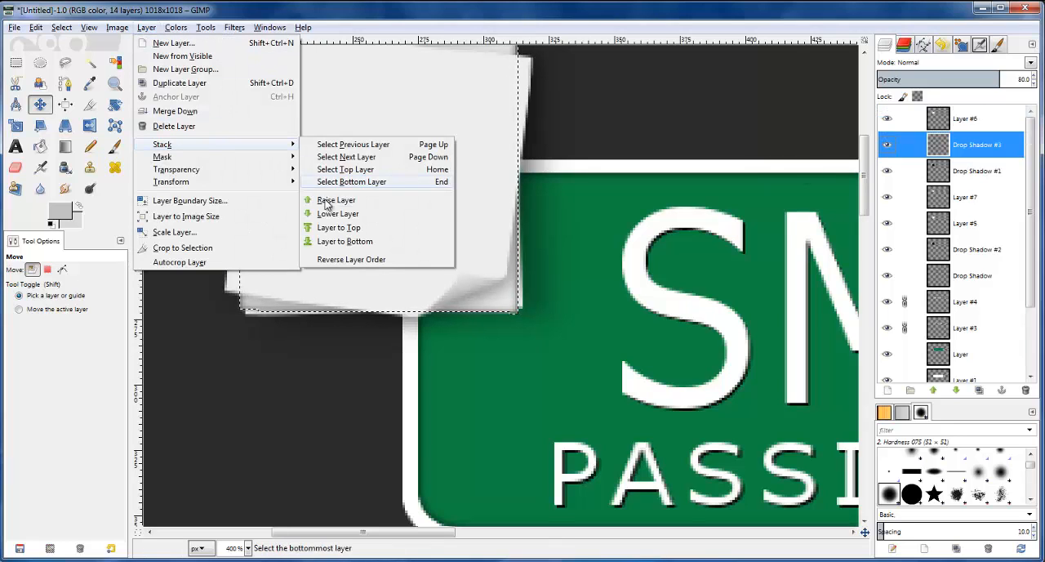
left_click(333, 215)
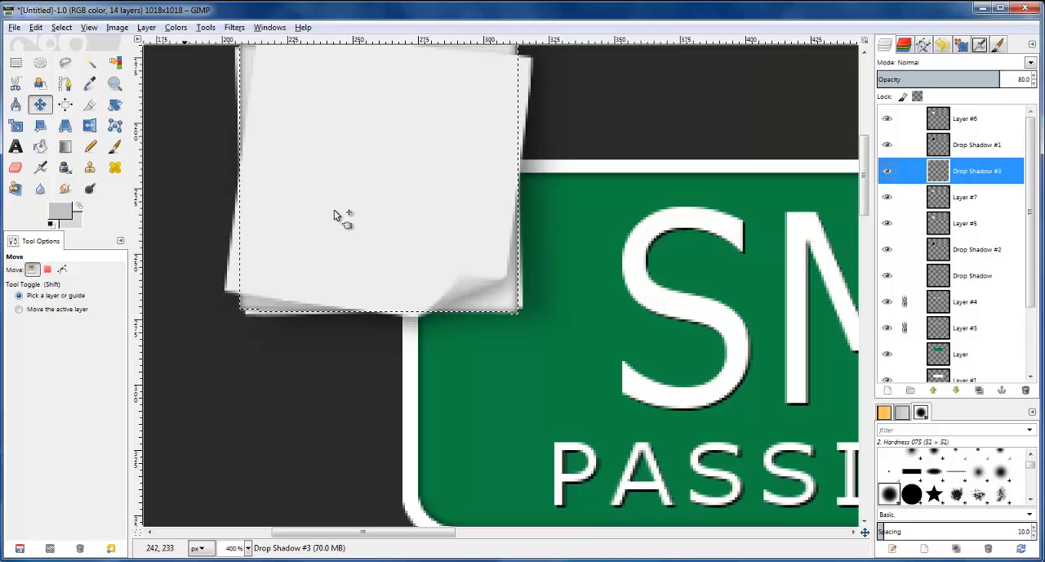
left_click(148, 29)
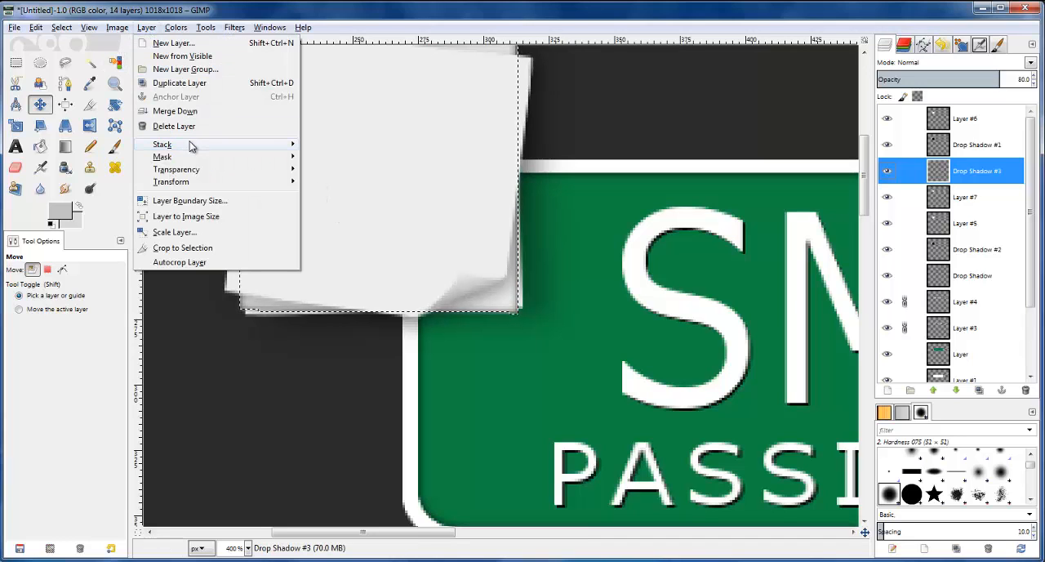
mouse_move(191, 144)
left_click(353, 215)
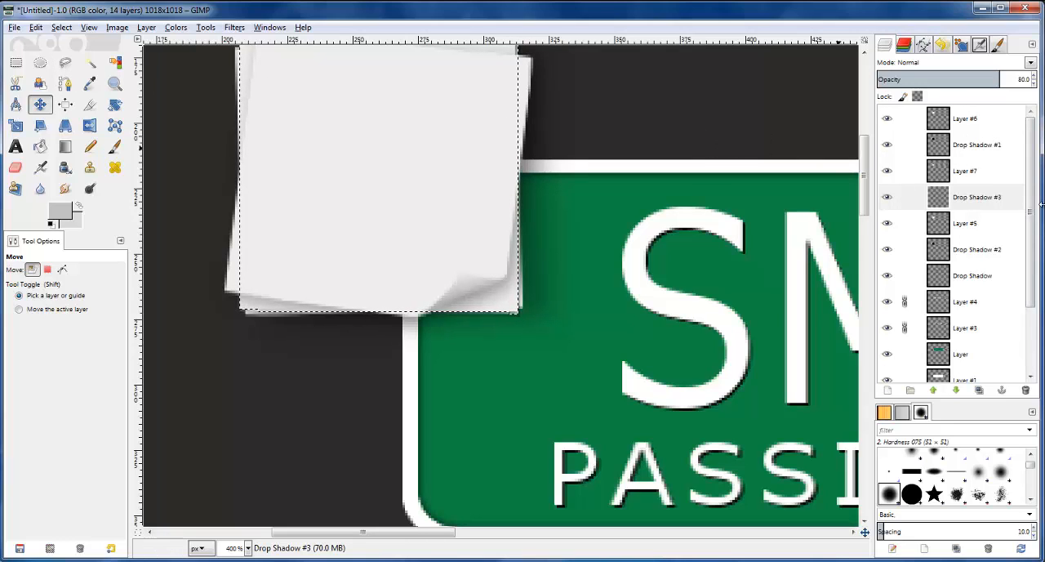
Clear the selection around the middle note and compare the stacked notes with the reference logo
scroll(556, 207, "up", 3)
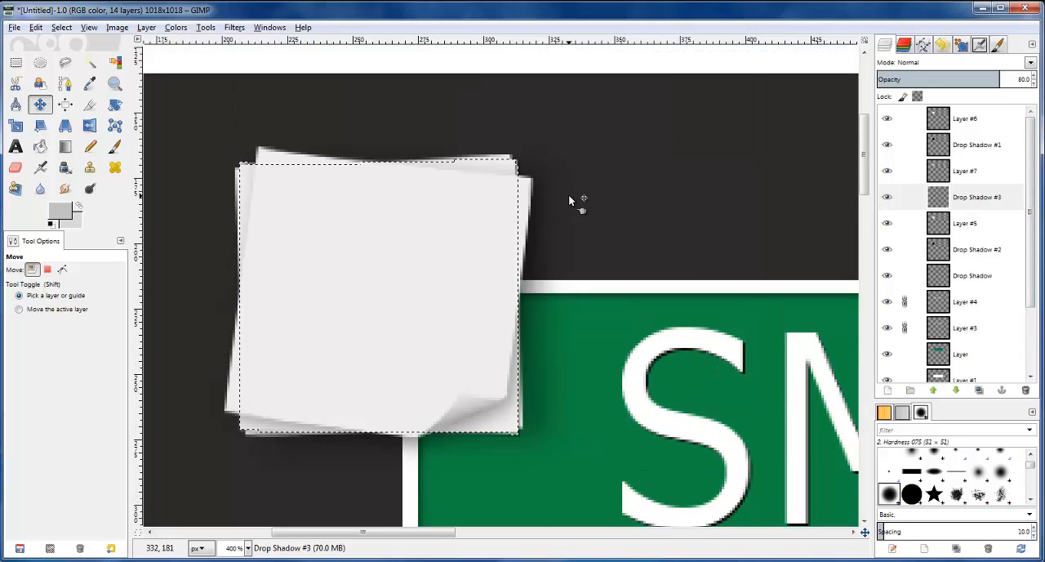
scroll(569, 197, "down", 2)
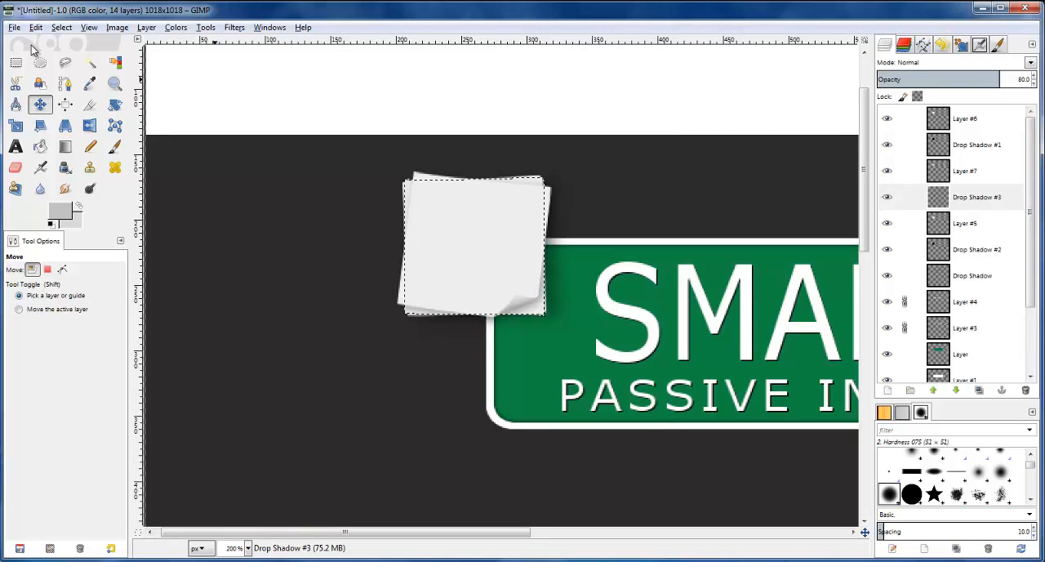
left_click(64, 30)
left_click(77, 60)
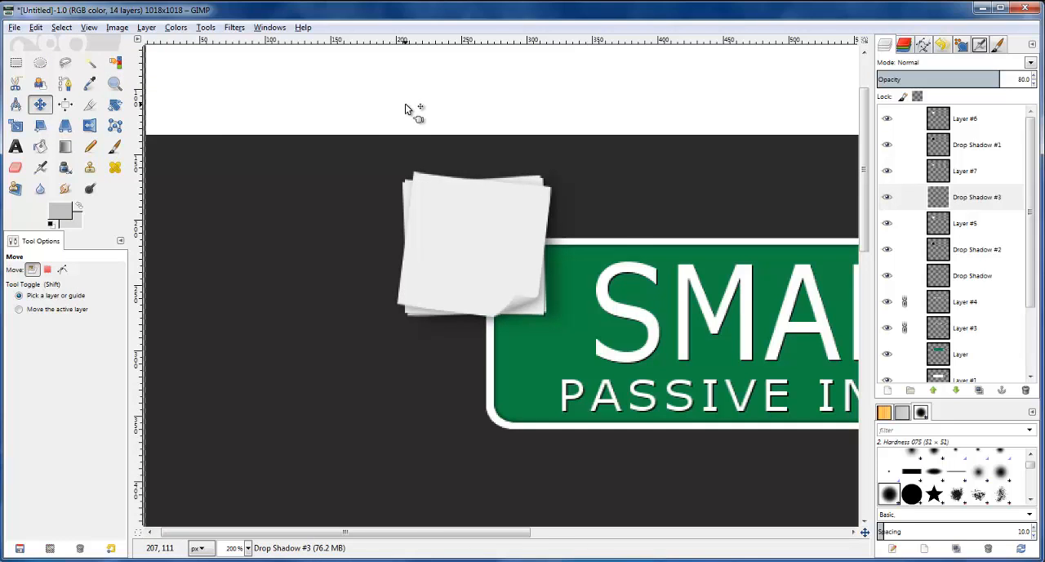
scroll(561, 164, "down", 1)
scroll(671, 185, "down", 1)
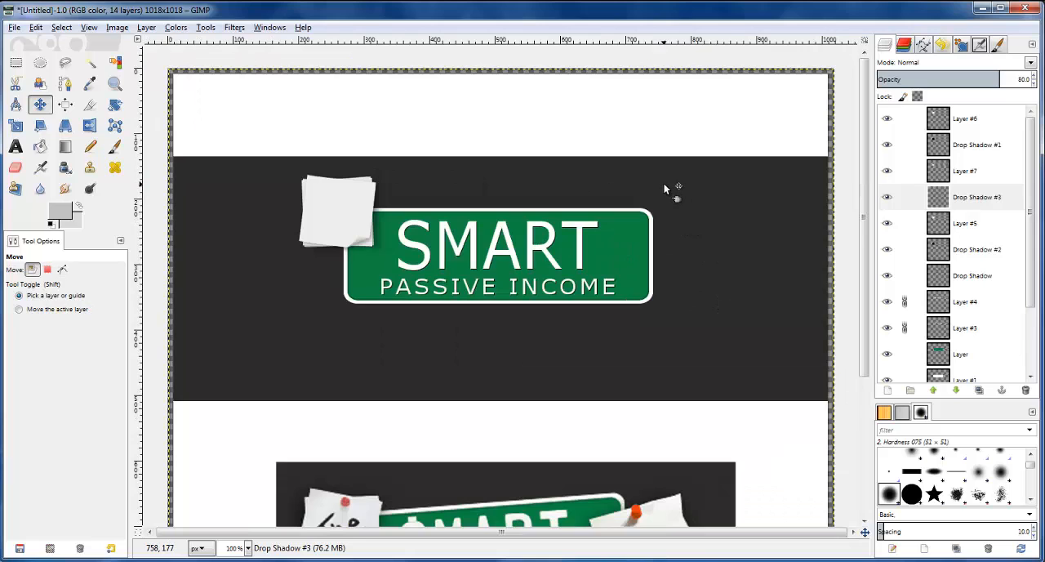
scroll(663, 186, "down", 5)
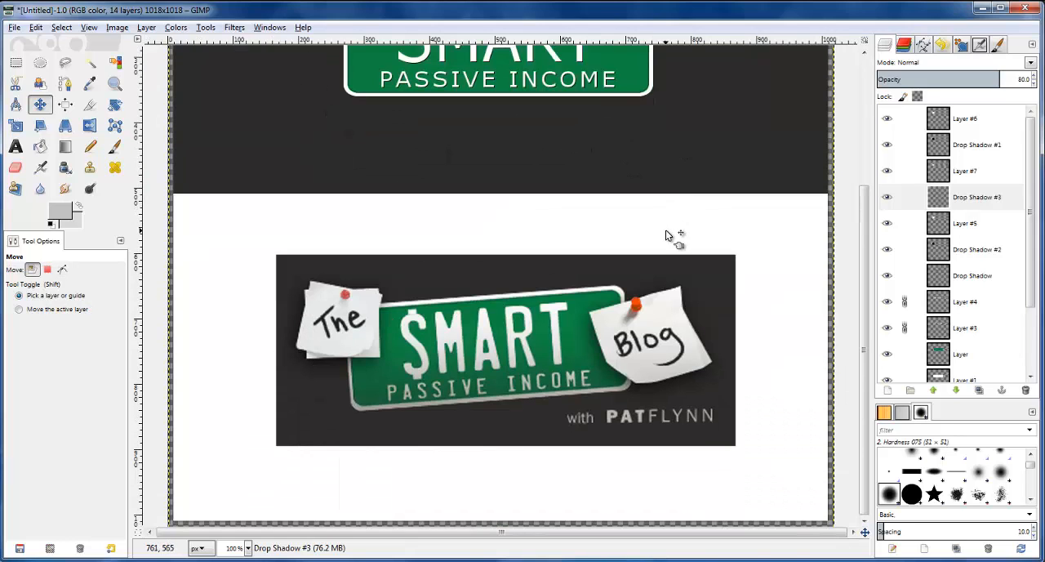
scroll(667, 230, "up", 3)
scroll(667, 230, "up", 2)
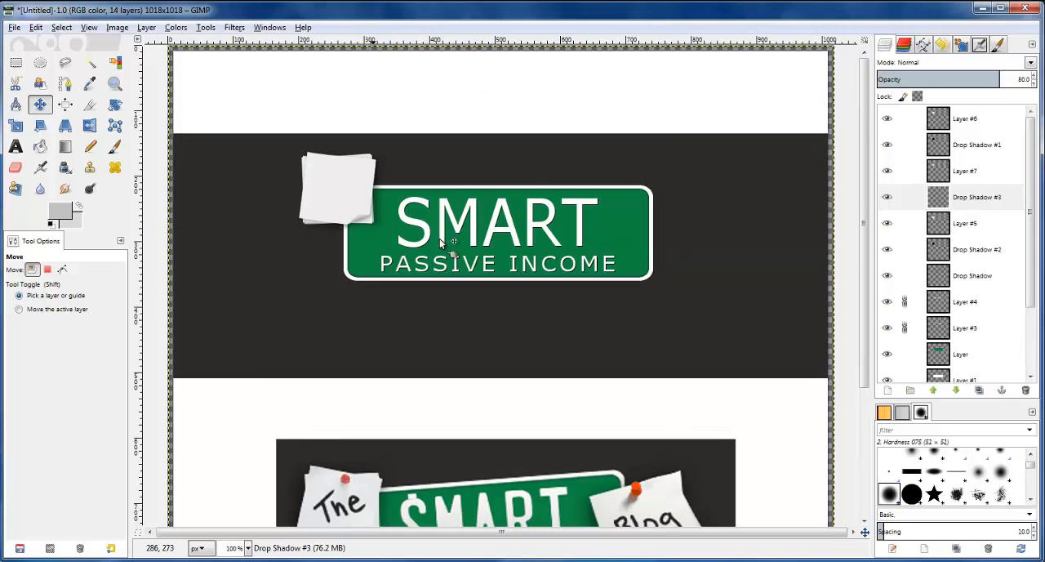
Lower the Drop Shadow #3 layer's opacity to 26 and compare the stacked notes with the reference logo
scroll(369, 231, "up", 2)
scroll(370, 232, "up", 2)
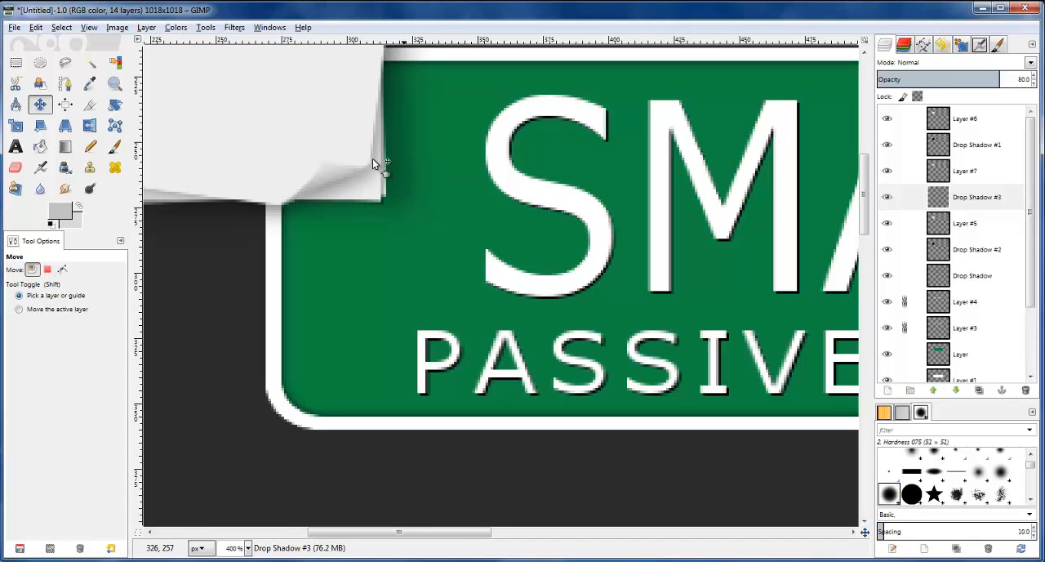
left_click(960, 197)
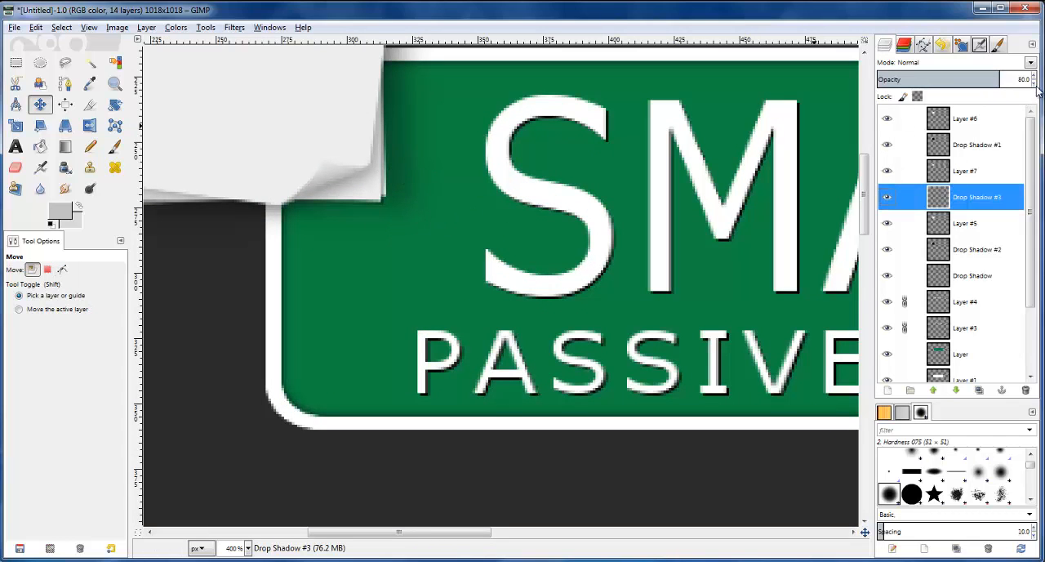
left_click(1034, 85)
left_click(1034, 85)
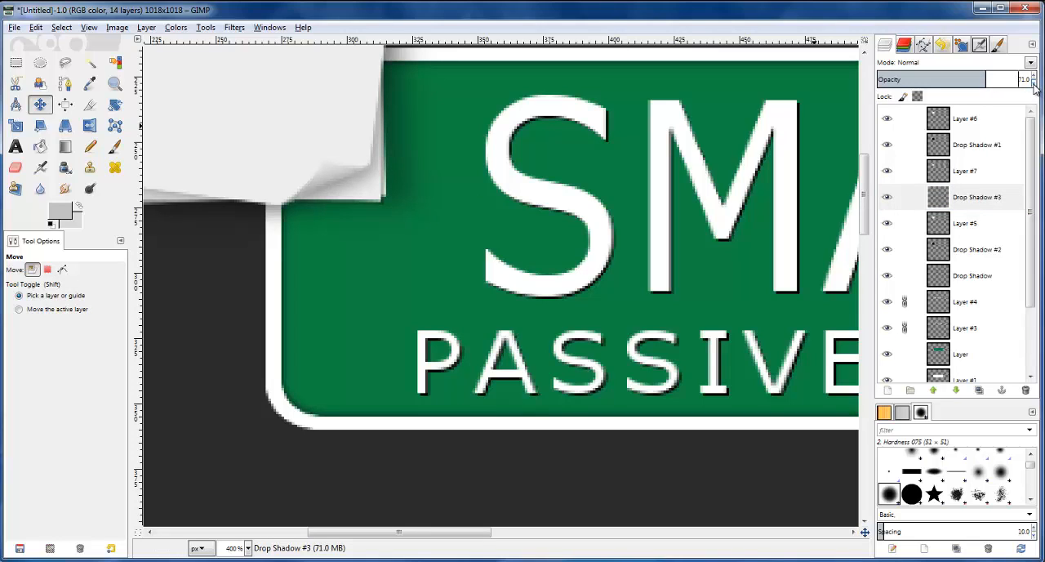
left_click(1034, 85)
left_click(1034, 85)
left_click(886, 198)
left_click(886, 198)
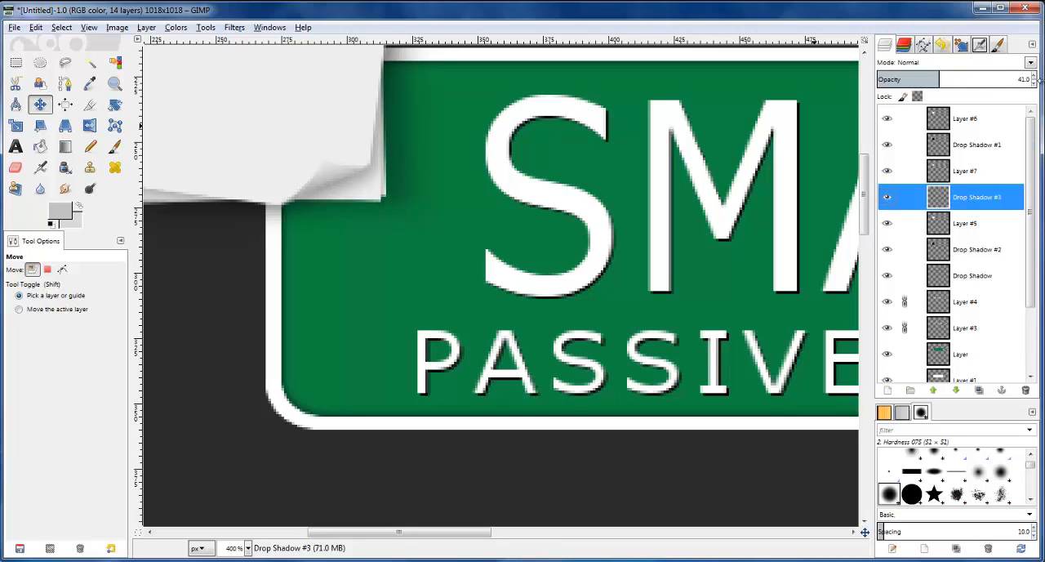
left_click(1035, 85)
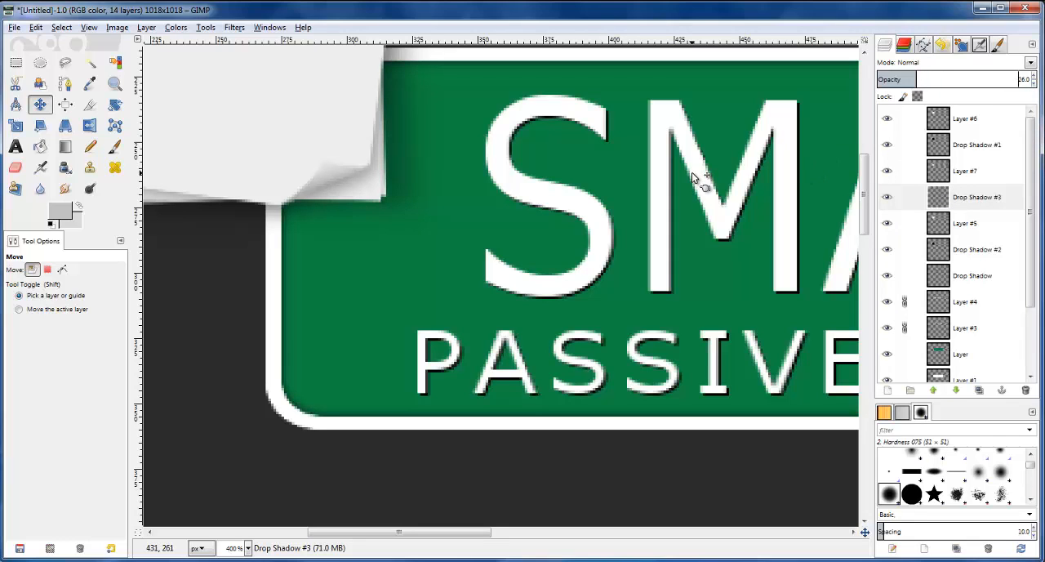
scroll(686, 182, "down", 3)
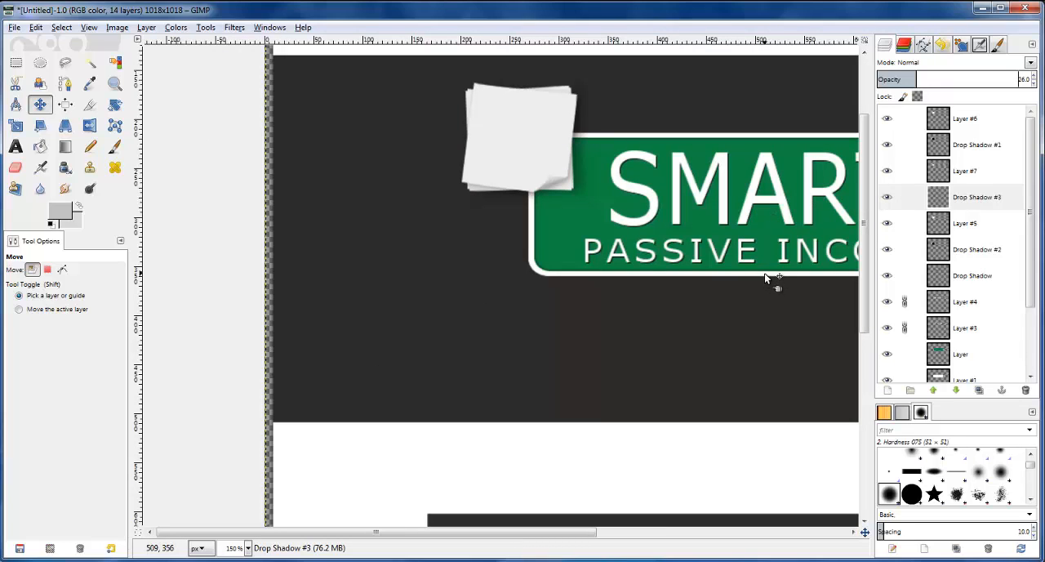
scroll(672, 492, "down", 1)
scroll(577, 527, "down", 3)
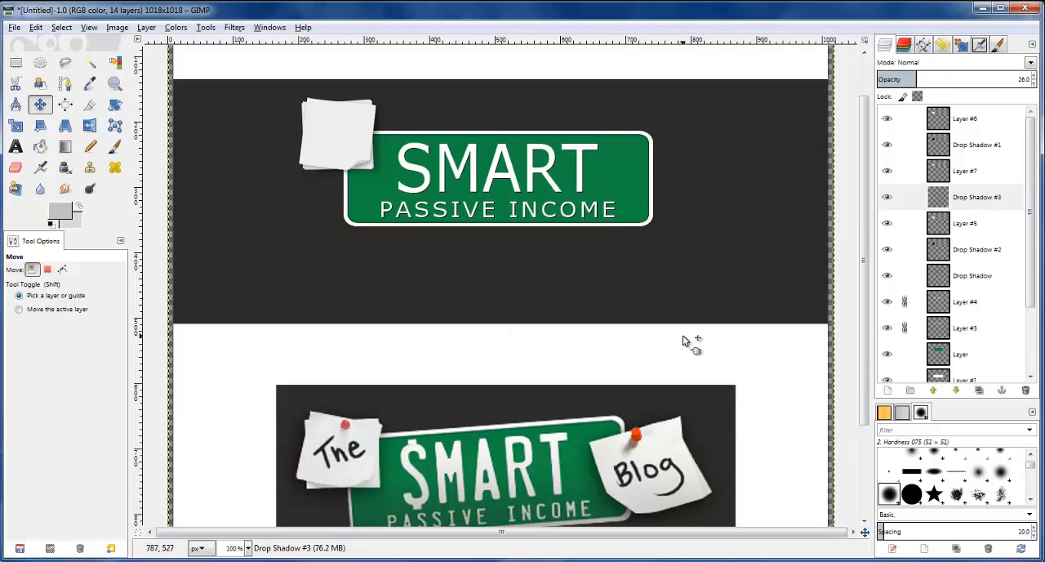
Link Layer #6, Drop Shadow #1, Layer #7, Drop Shadow #3, Layer #5 and Drop Shadow #2 together
left_click(906, 119)
left_click(904, 144)
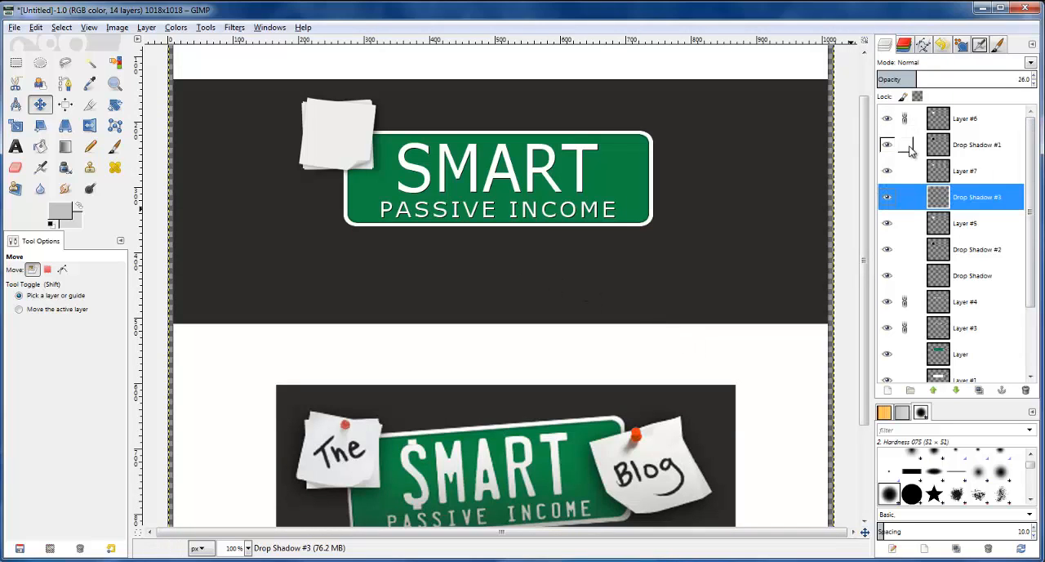
left_click(905, 171)
left_click(905, 223)
left_click(905, 249)
left_click(907, 275)
left_click(908, 275)
left_click(891, 277)
left_click(891, 276)
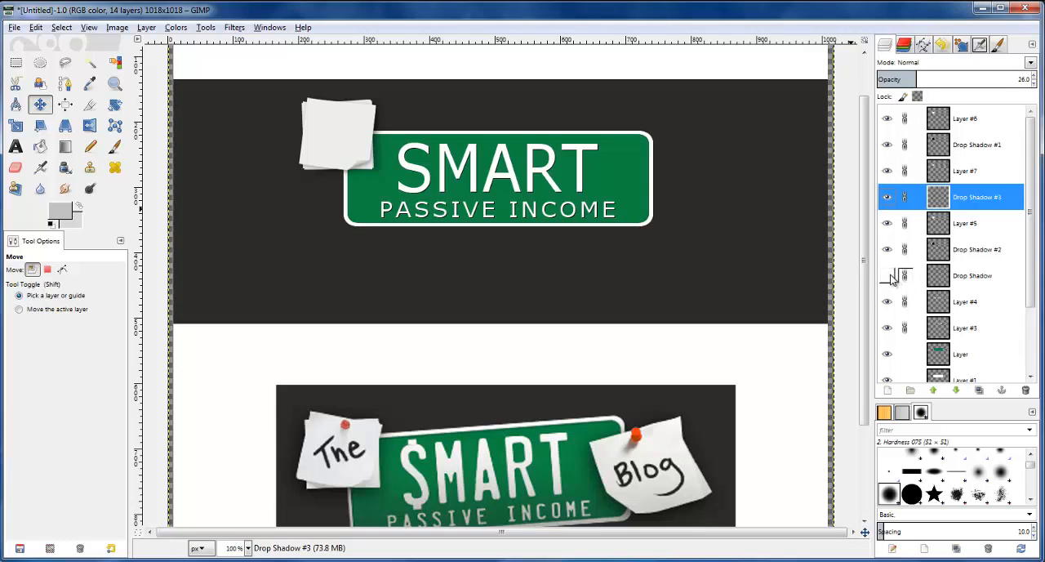
Unlink the Drop Shadow, Layer #4 and Layer #3 layers, and toggle Drop Shadow #2's visibility to check its content
left_click(907, 276)
left_click(908, 302)
left_click(907, 328)
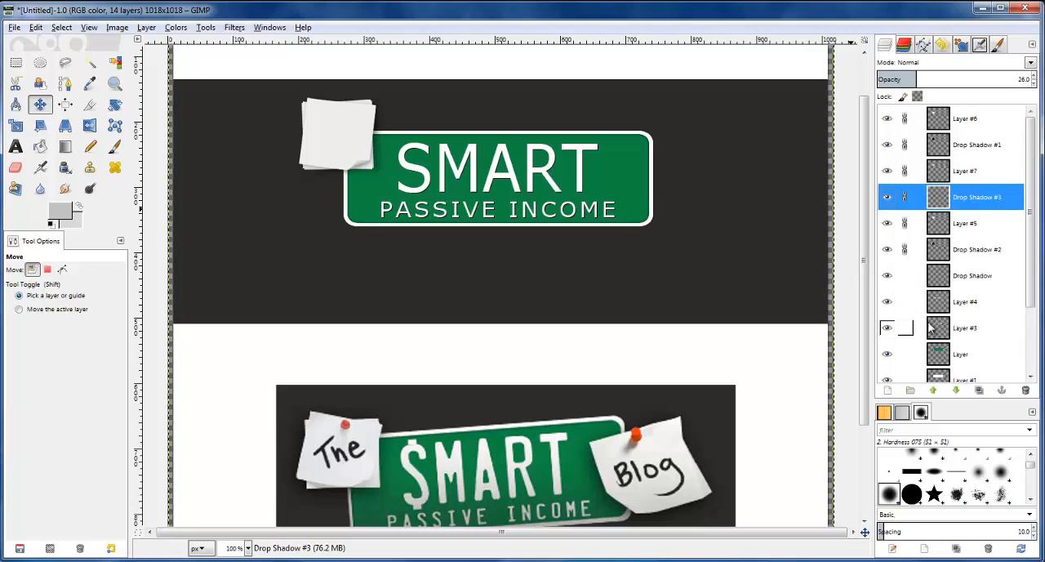
scroll(949, 312, "down", 3)
scroll(949, 312, "up", 3)
left_click(888, 250)
left_click(888, 250)
Rotate the linked paper notes slightly clockwise and move them down a little over the green plate's upper-left corner
left_click(115, 106)
left_click(339, 140)
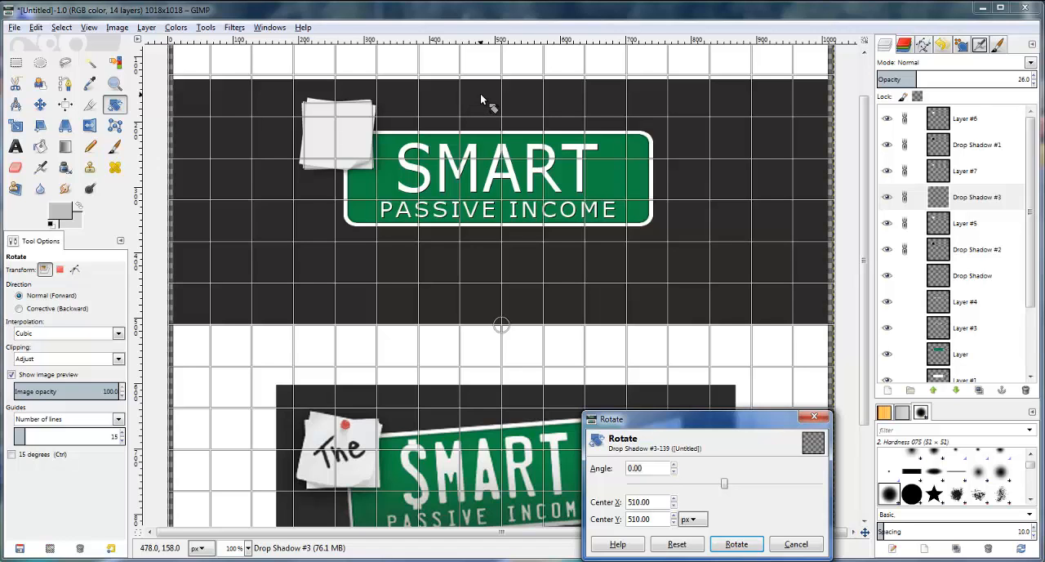
left_click_drag(480, 93, 483, 97)
left_click(735, 544)
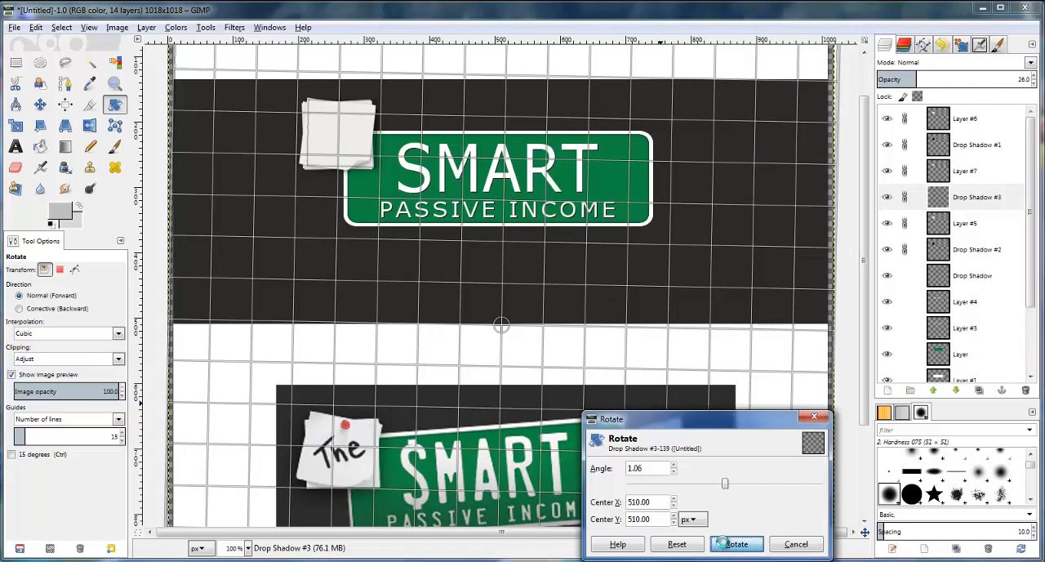
left_click(40, 104)
left_click_drag(333, 134, 333, 148)
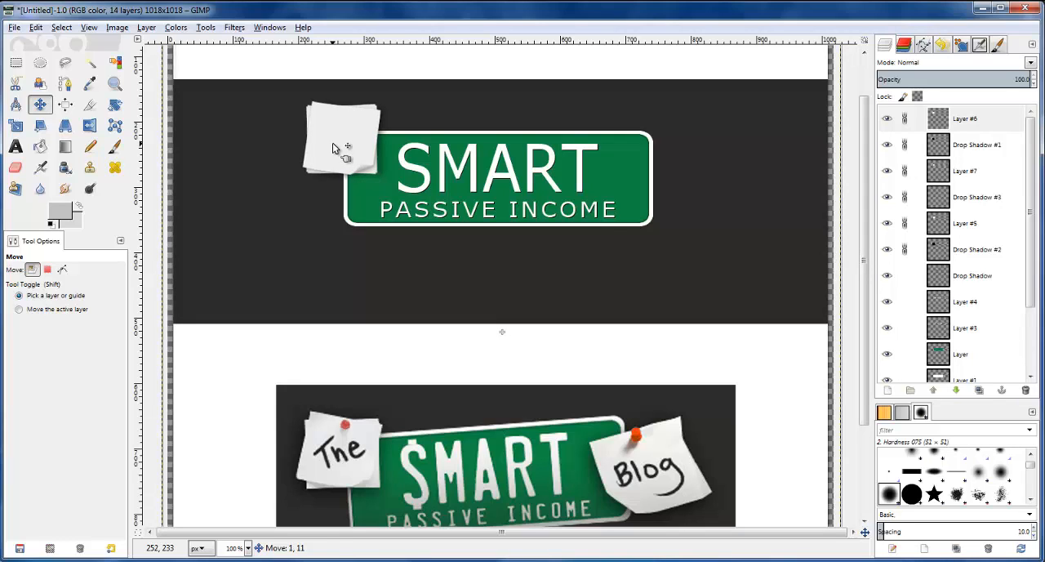
Merge Layer #6, Drop Shadow #1 and Layer #7 successively down into the Drop Shadow #3 layer
left_click(939, 117)
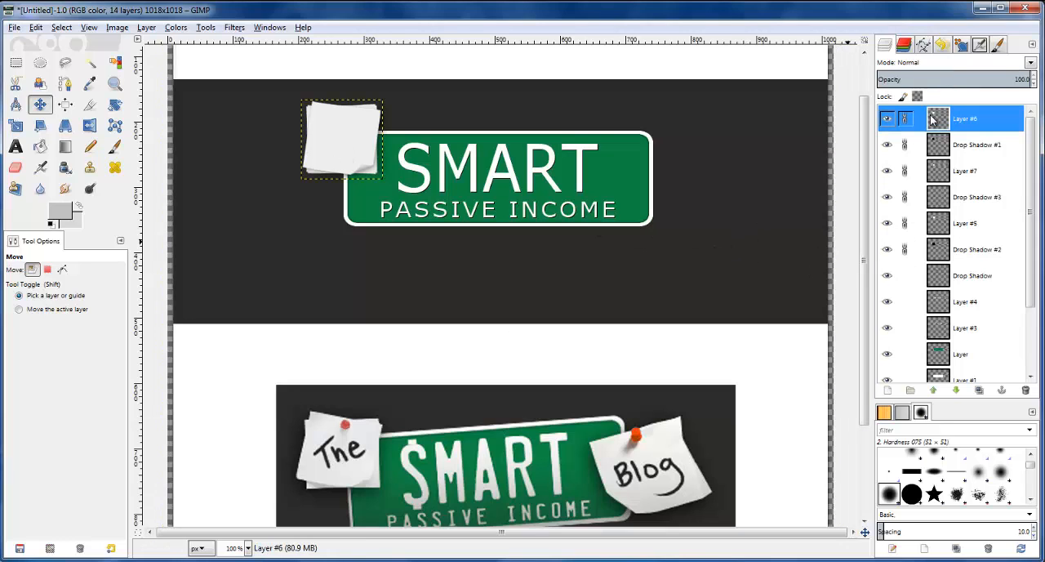
right_click(932, 118)
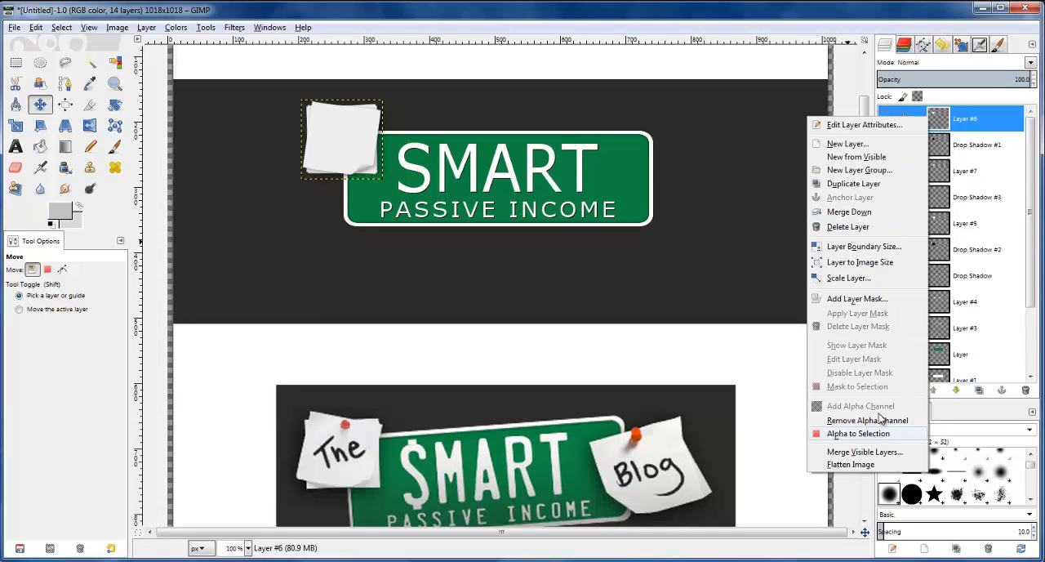
left_click(855, 211)
right_click(951, 120)
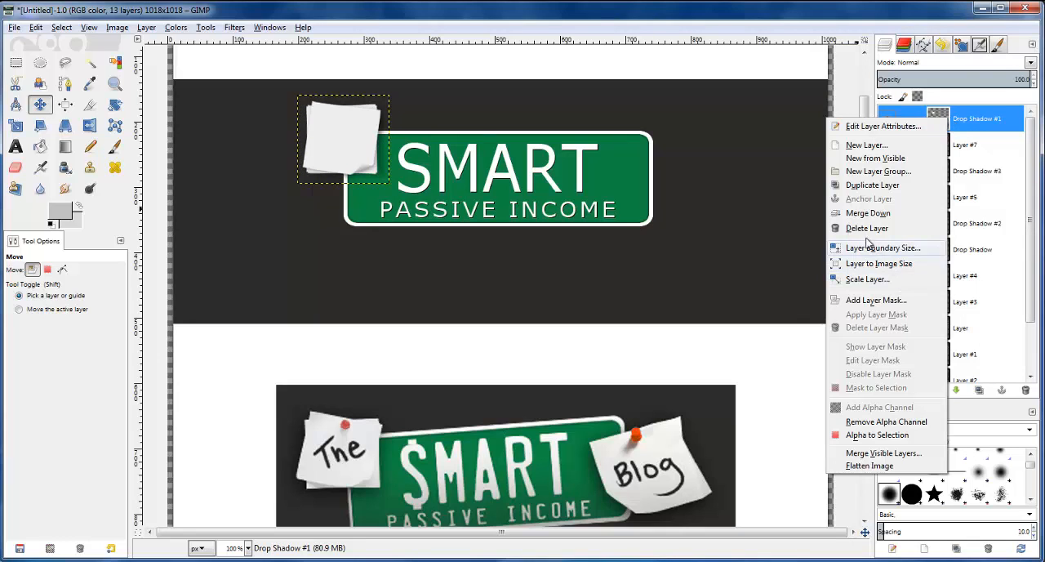
left_click(864, 213)
right_click(939, 118)
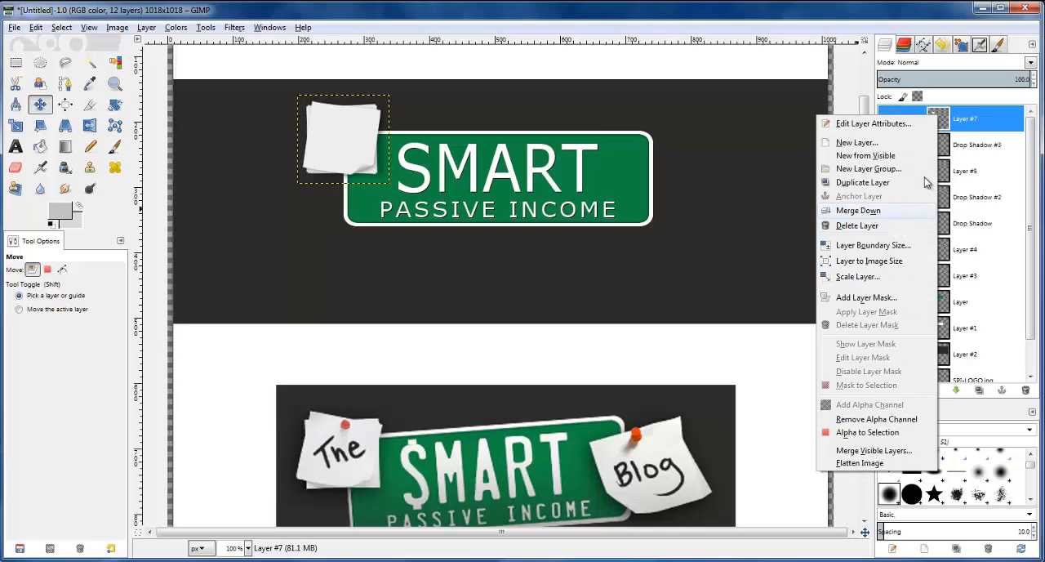
left_click(898, 211)
Merge Drop Shadow #3 and Layer #5 down into Drop Shadow #2, and the Drop Shadow layer down into Layer #4
right_click(946, 124)
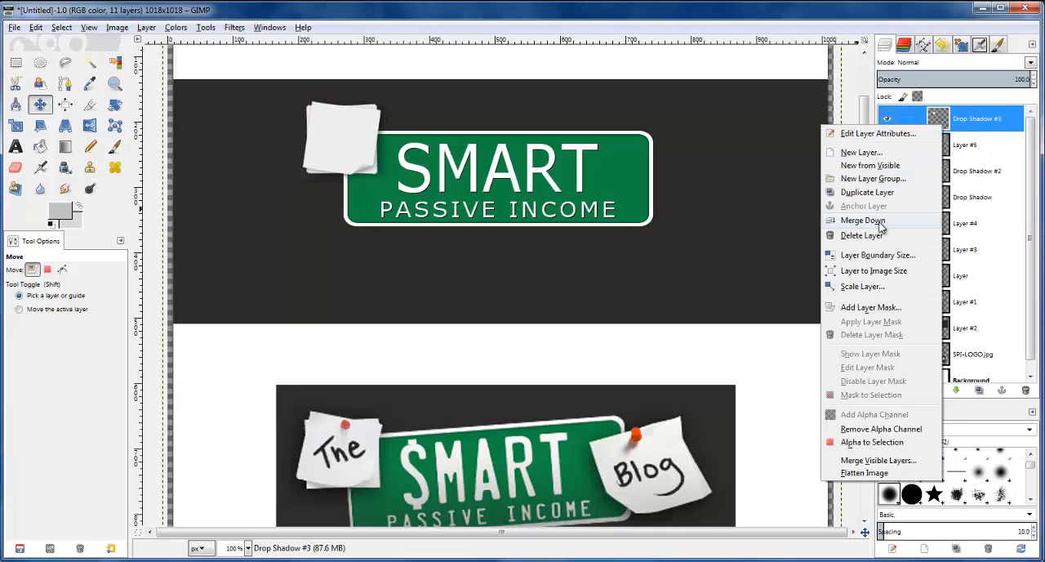
left_click(845, 216)
left_click(888, 120)
left_click(888, 121)
right_click(931, 121)
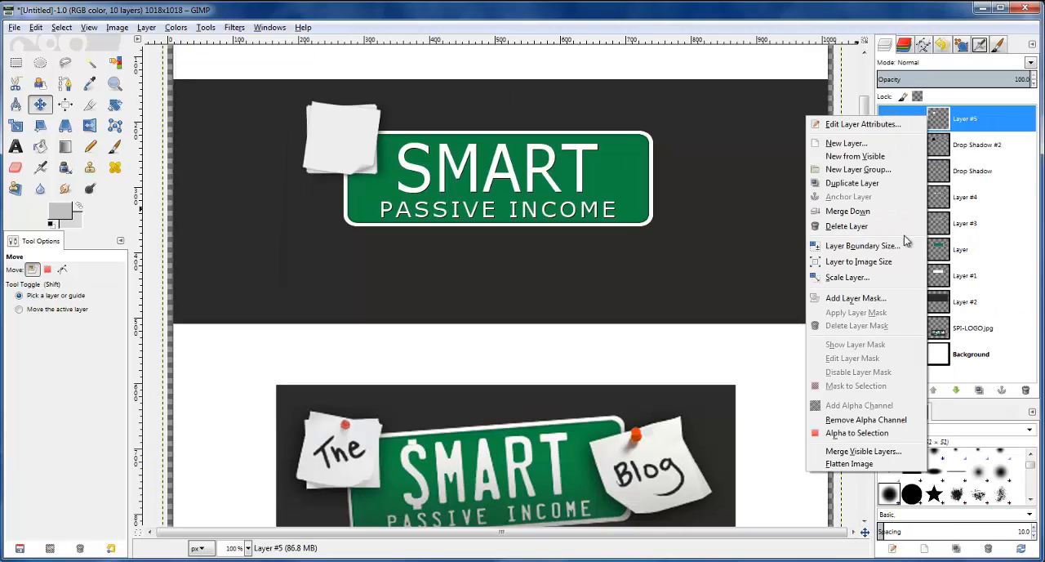
left_click(862, 213)
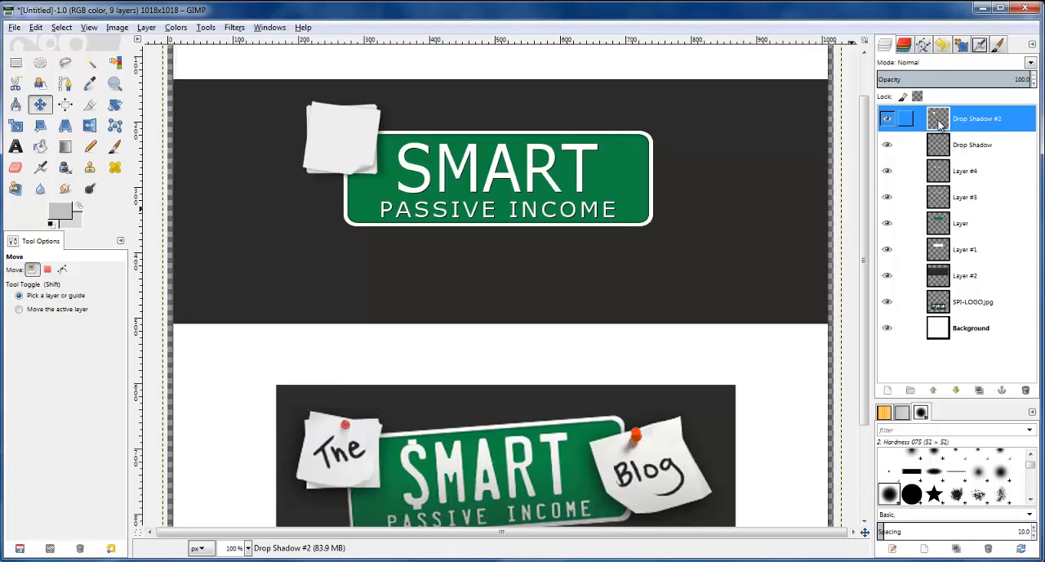
left_click(887, 120)
left_click(887, 120)
left_click(887, 120)
left_click(887, 120)
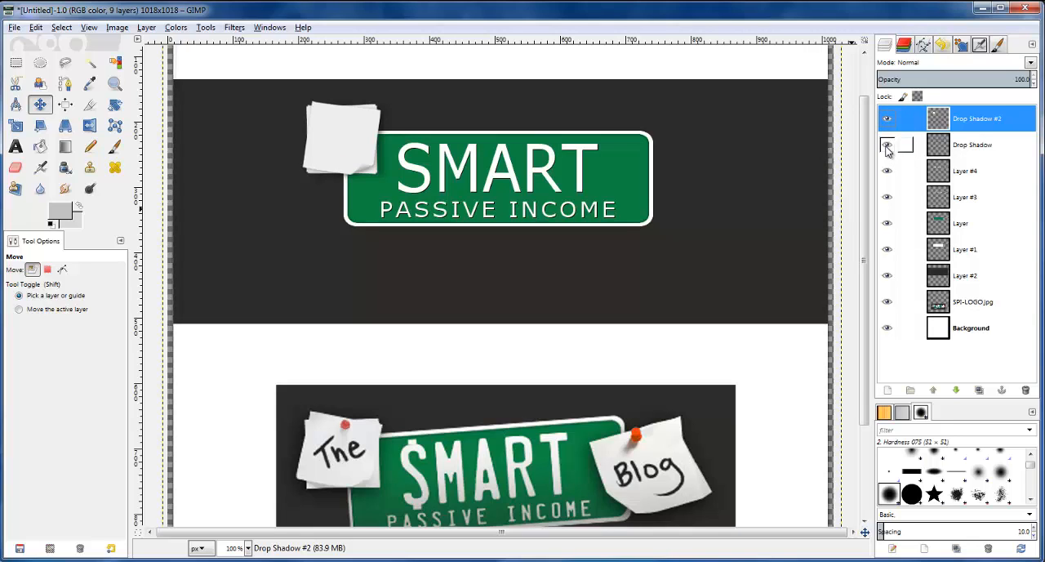
right_click(939, 152)
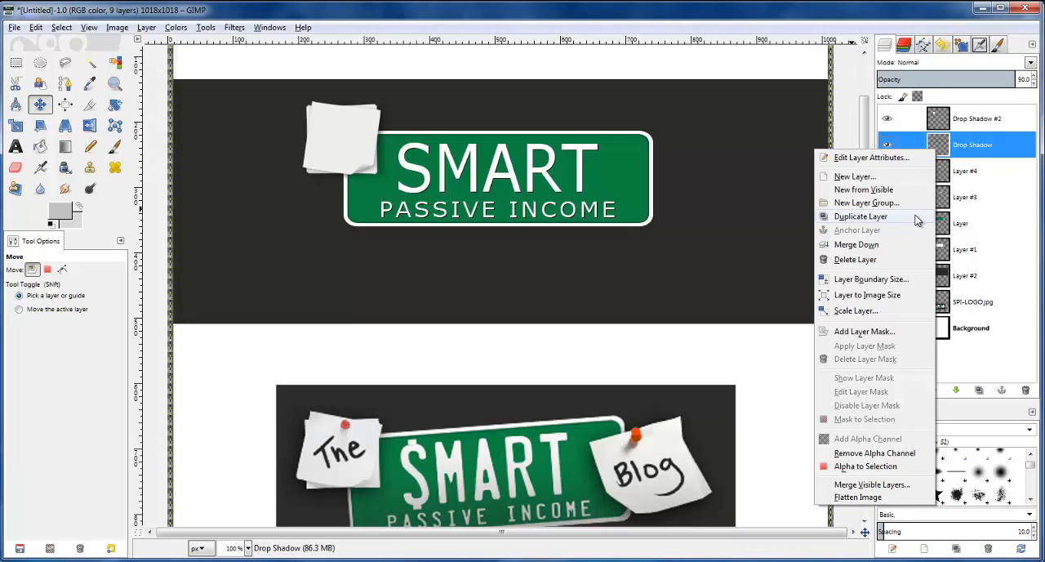
left_click(906, 245)
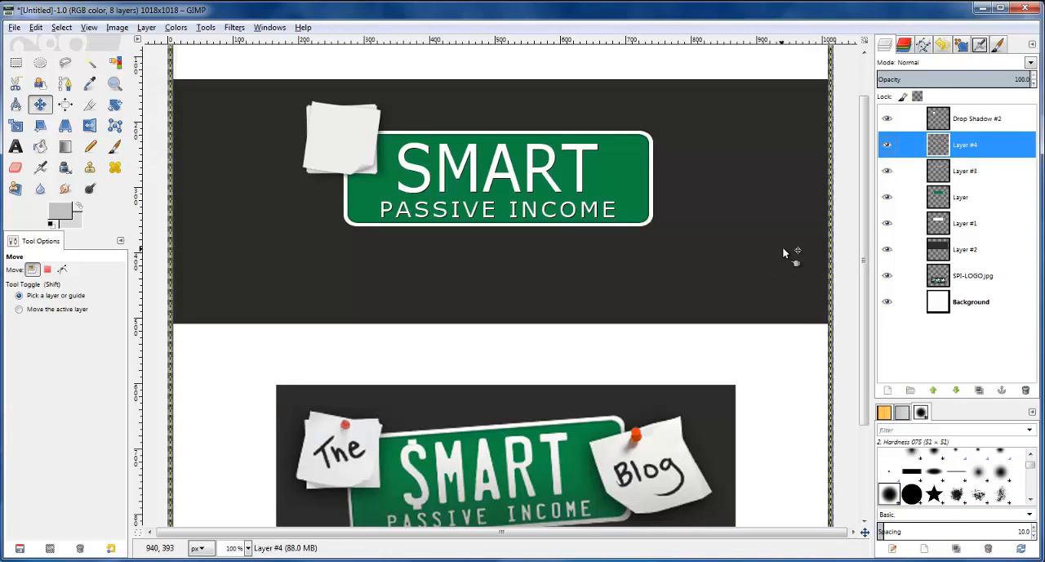
Add a new transparent 1018 x 1018 px layer above the Drop Shadow #2 layer
left_click(960, 121)
left_click(888, 390)
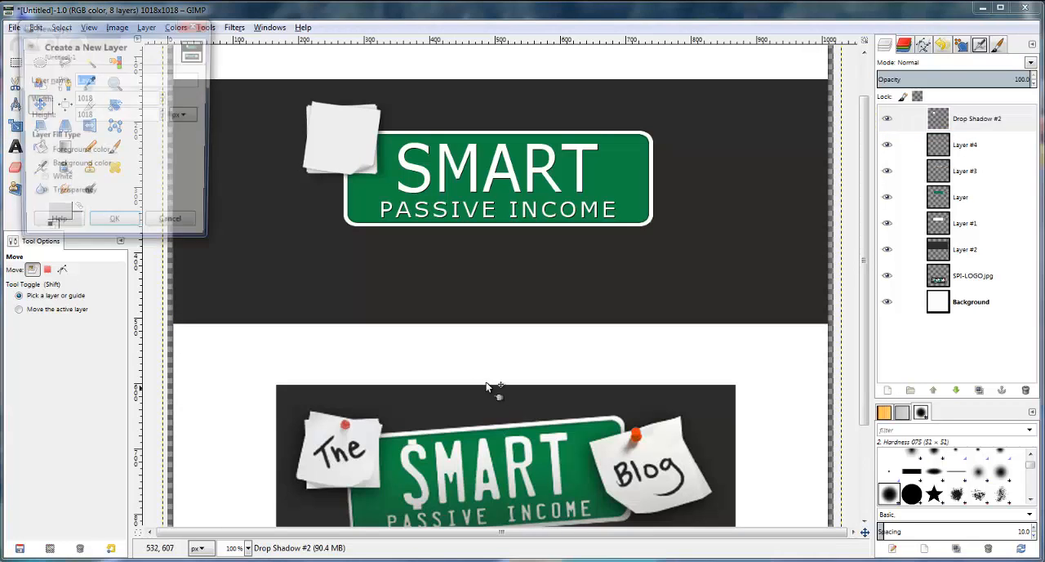
left_click(114, 227)
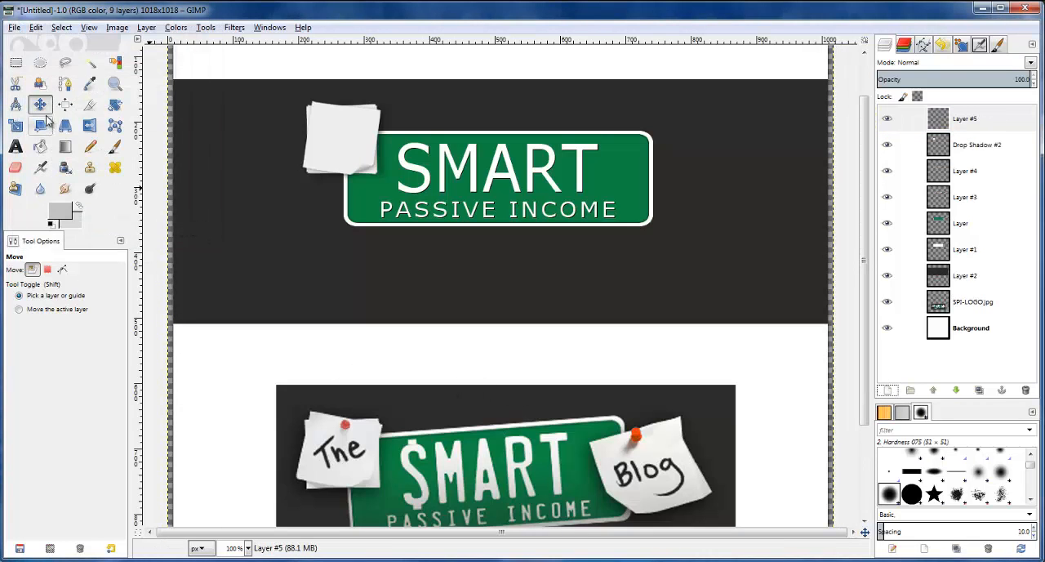
Make a rectangular selection of about 119 x 110 px overlapping the green plate's right edge for the second note
left_click(15, 62)
left_click_drag(630, 118, 718, 203)
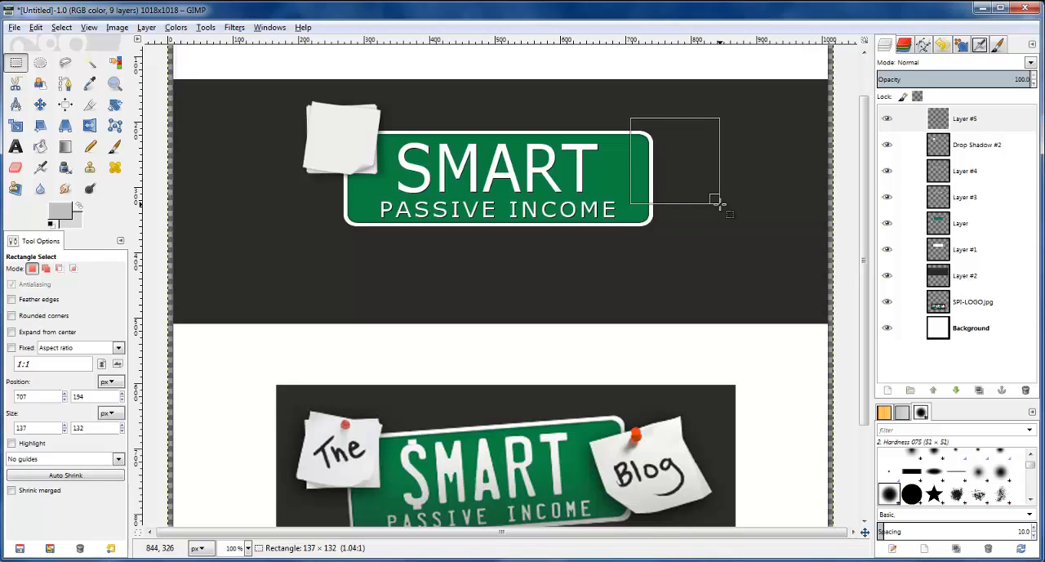
left_click_drag(719, 203, 713, 196)
left_click_drag(680, 160, 674, 196)
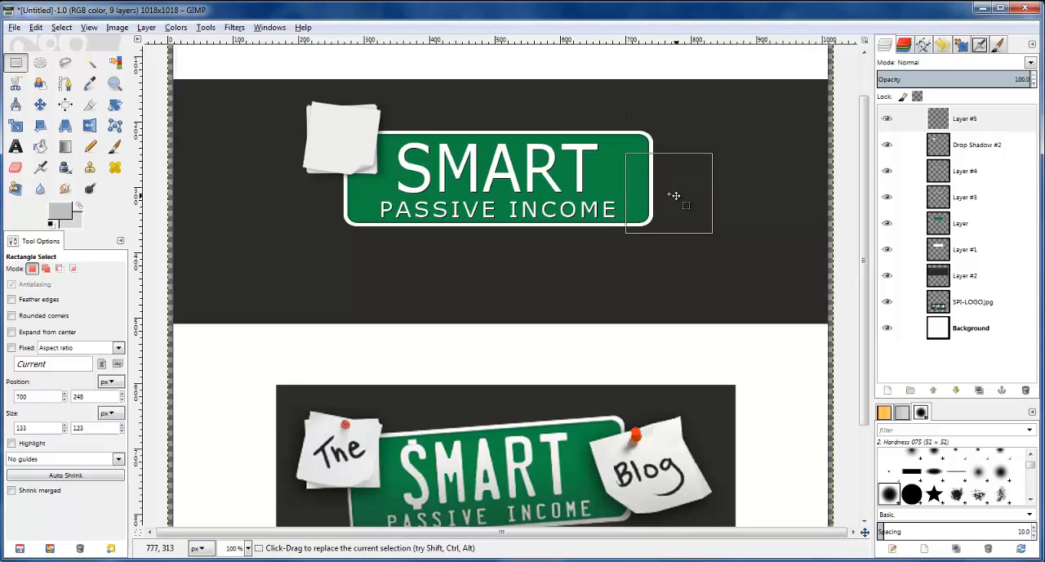
left_click_drag(706, 226, 698, 215)
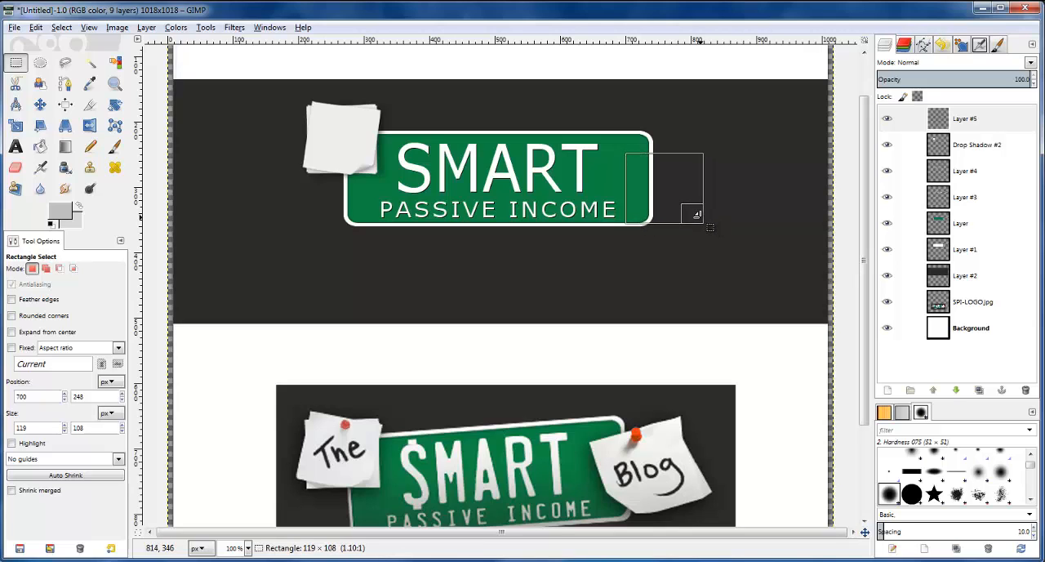
left_click_drag(703, 222, 701, 219)
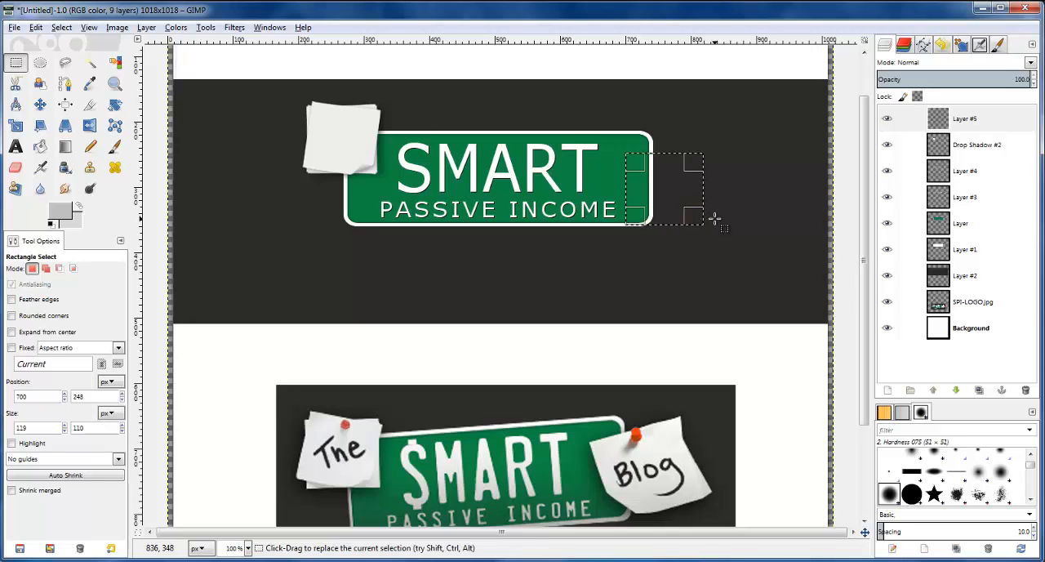
key("Return")
Set the foreground color to ededed and fill the rectangular selection on Layer #5 with it
left_click(975, 121)
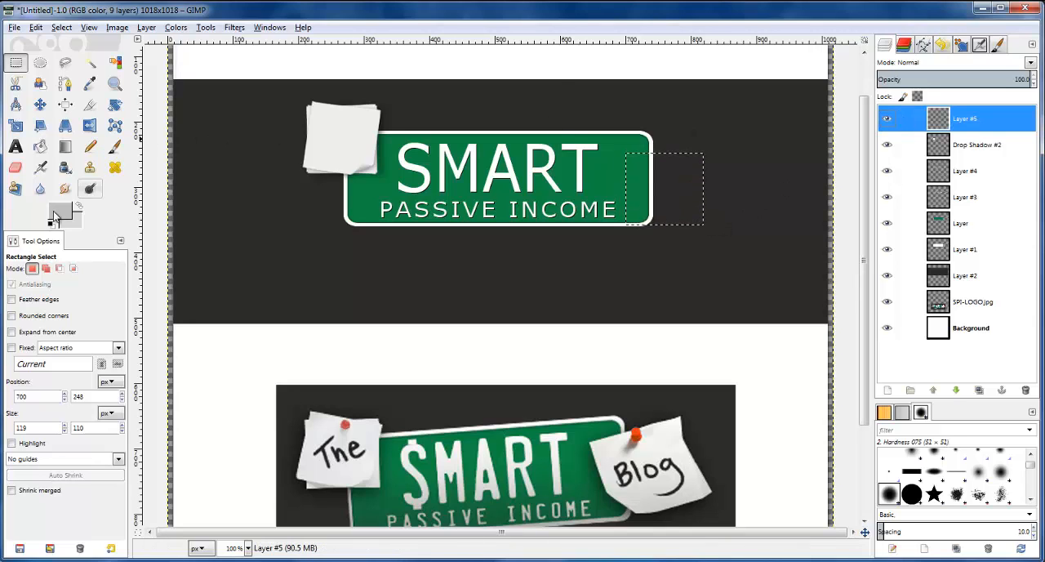
left_click(59, 212)
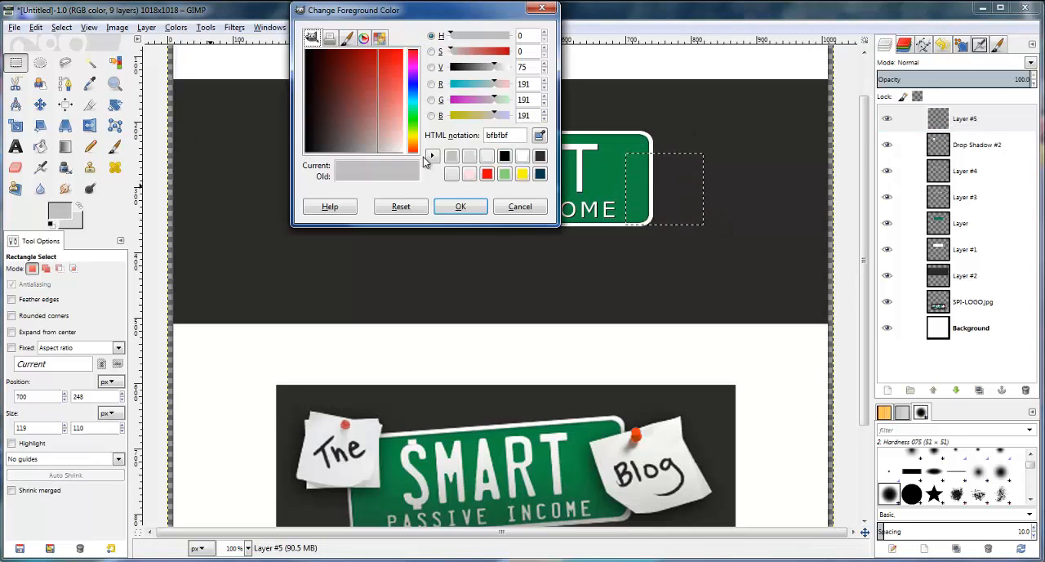
left_click(522, 157)
left_click(486, 157)
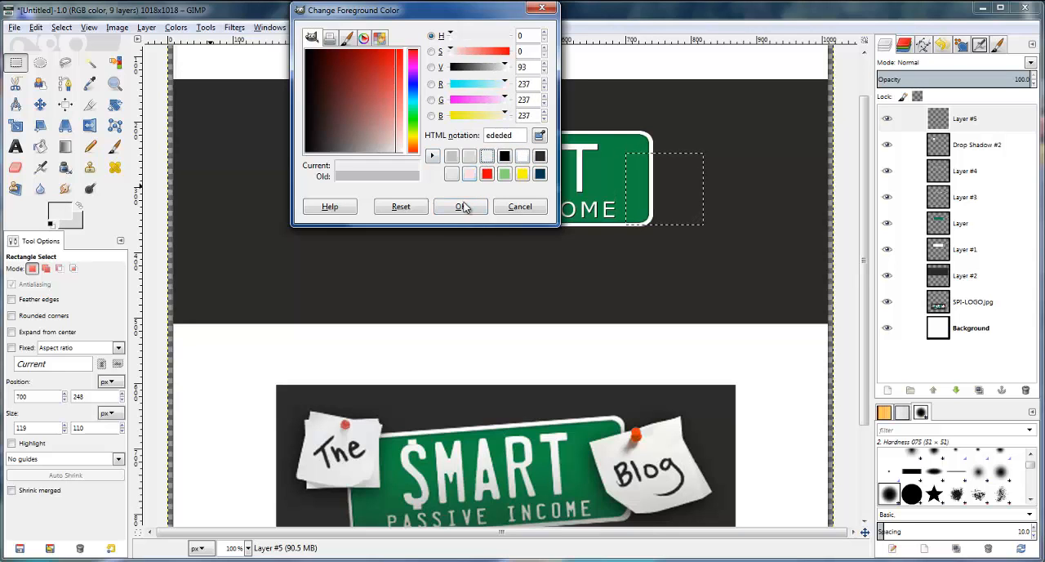
left_click(462, 207)
left_click(40, 147)
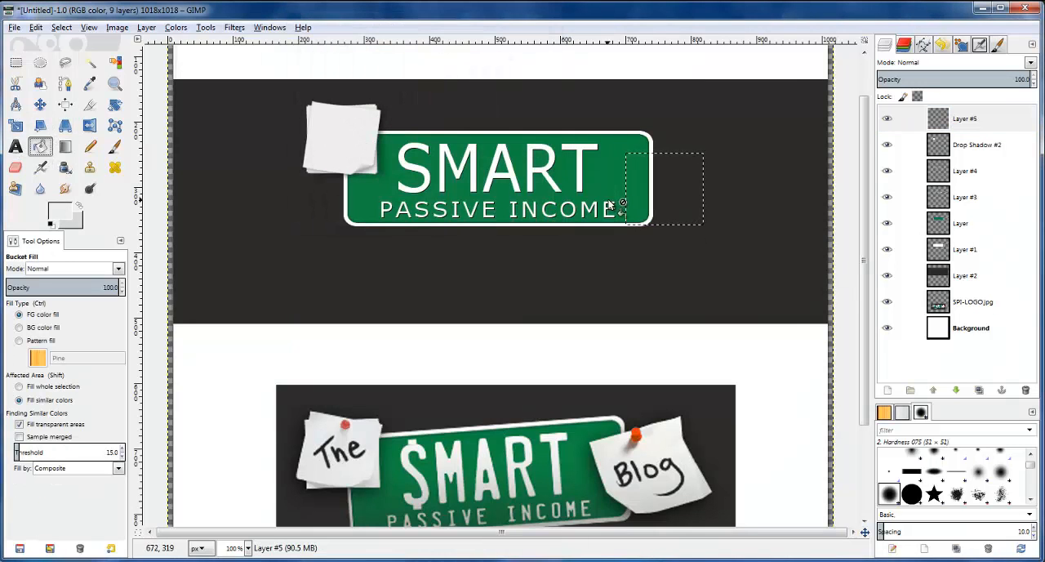
left_click(681, 209)
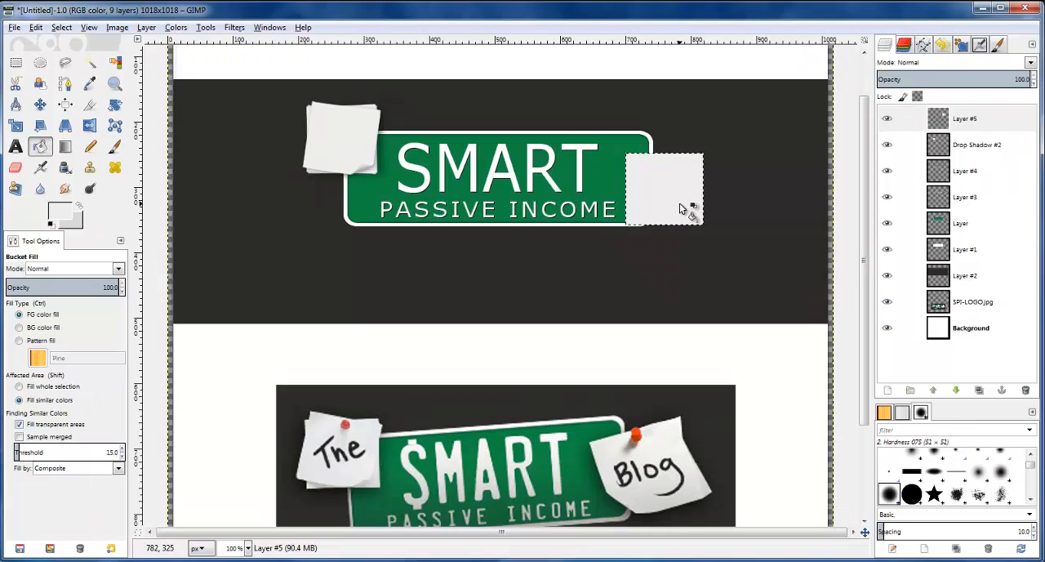
scroll(667, 216, "up", 1)
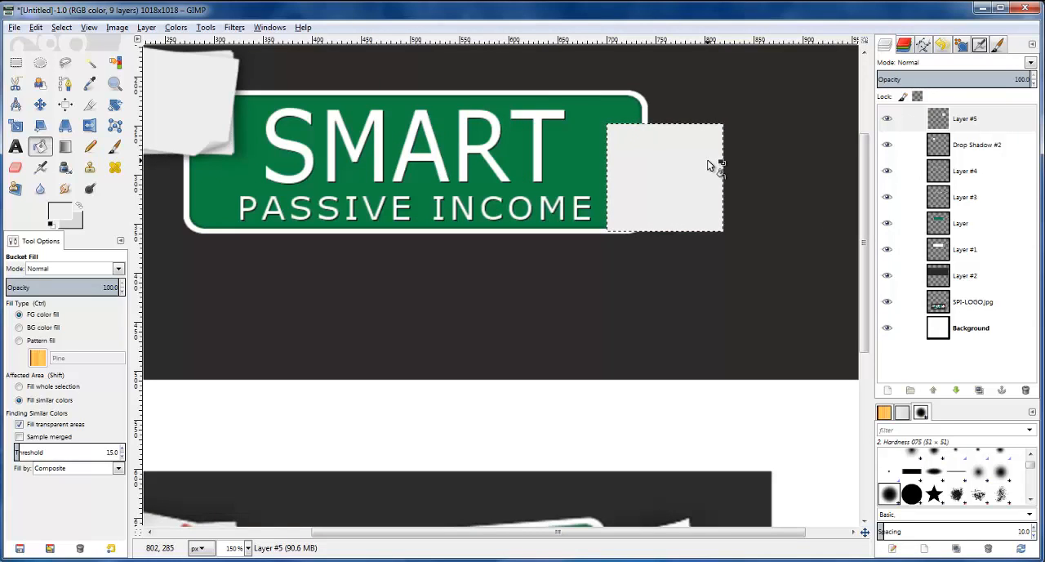
Autocrop Layer #5 to the bounds of the grey note and release the rectangular selection around it
scroll(670, 156, "up", 1)
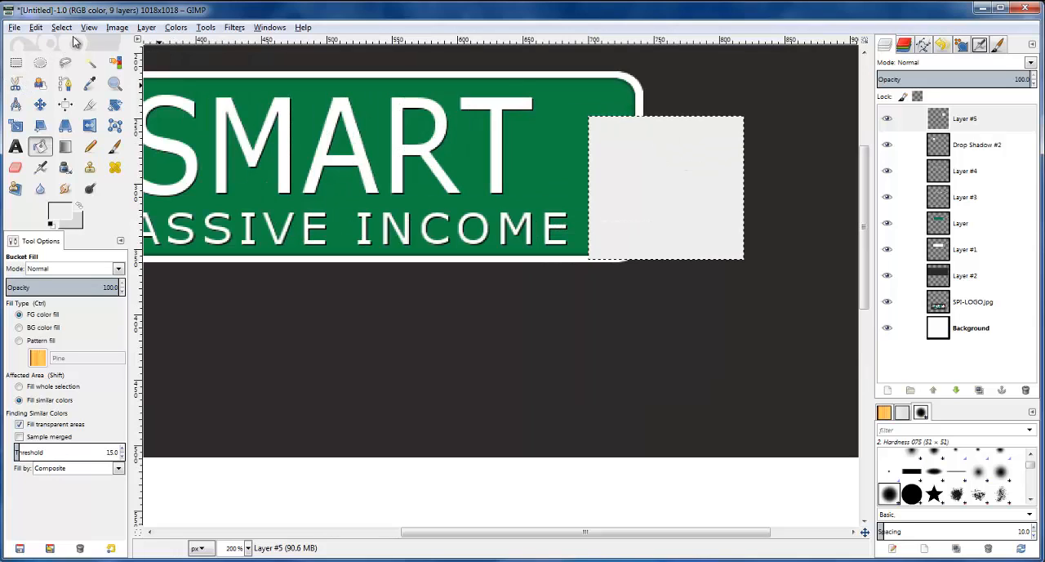
right_click(939, 119)
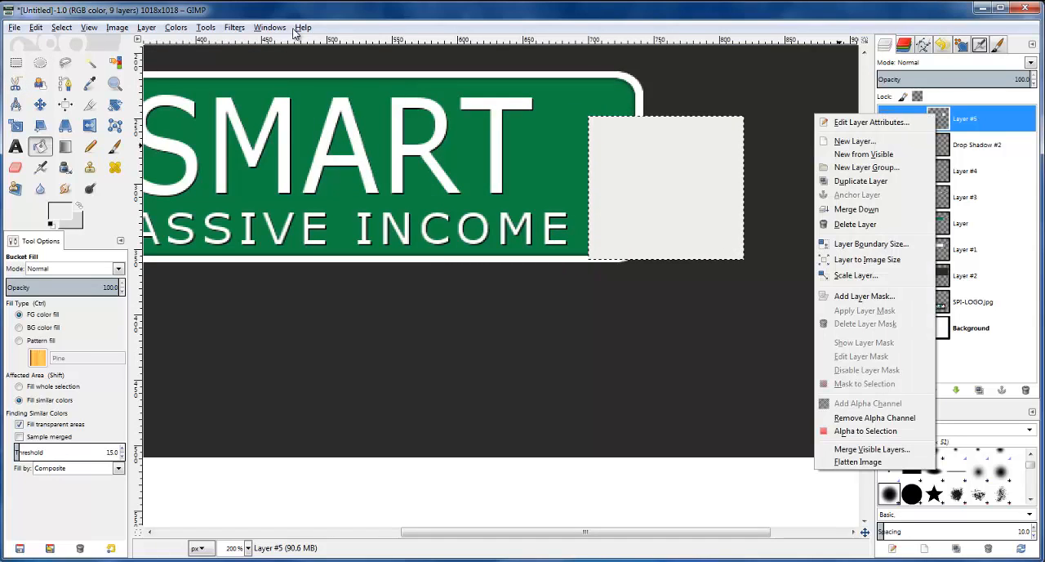
left_click(148, 30)
left_click(148, 29)
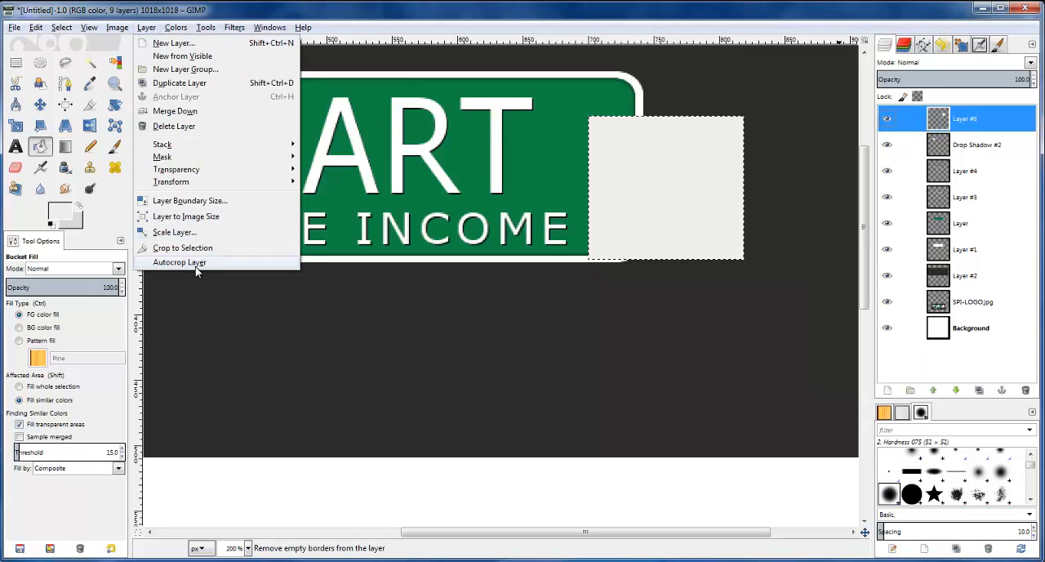
left_click(196, 265)
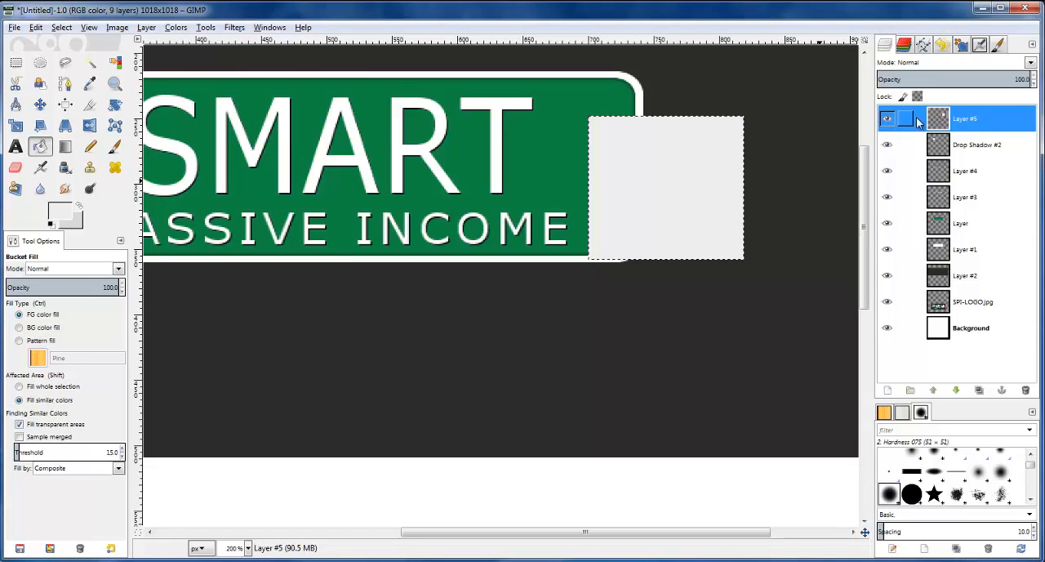
left_click(70, 24)
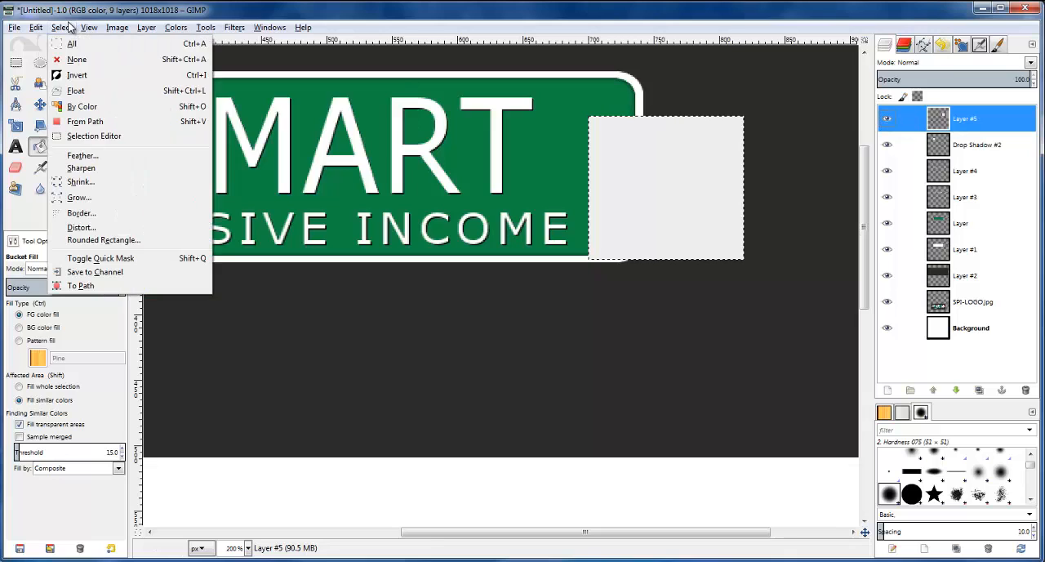
left_click(70, 46)
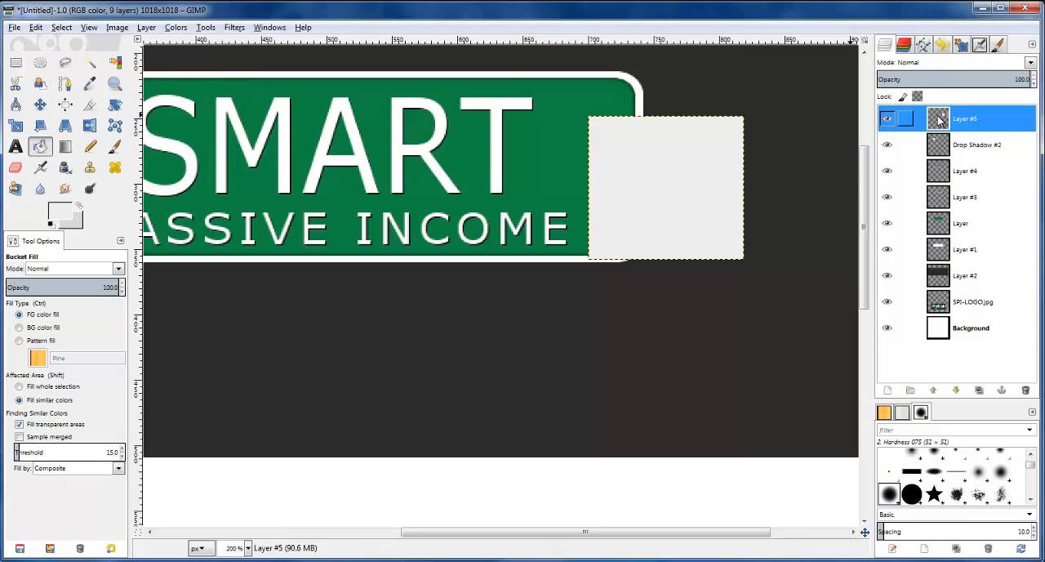
left_click(235, 28)
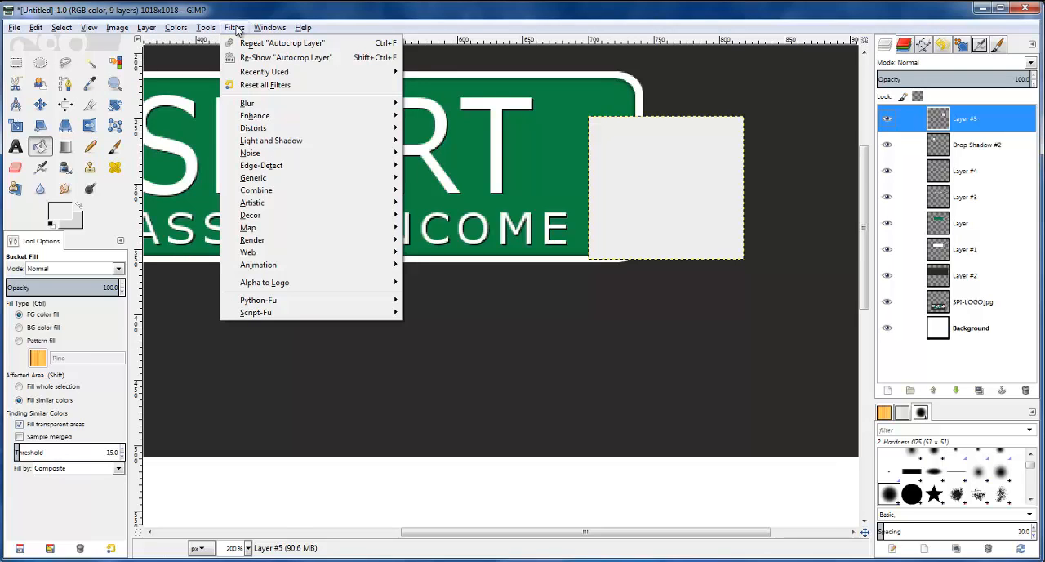
mouse_move(283, 131)
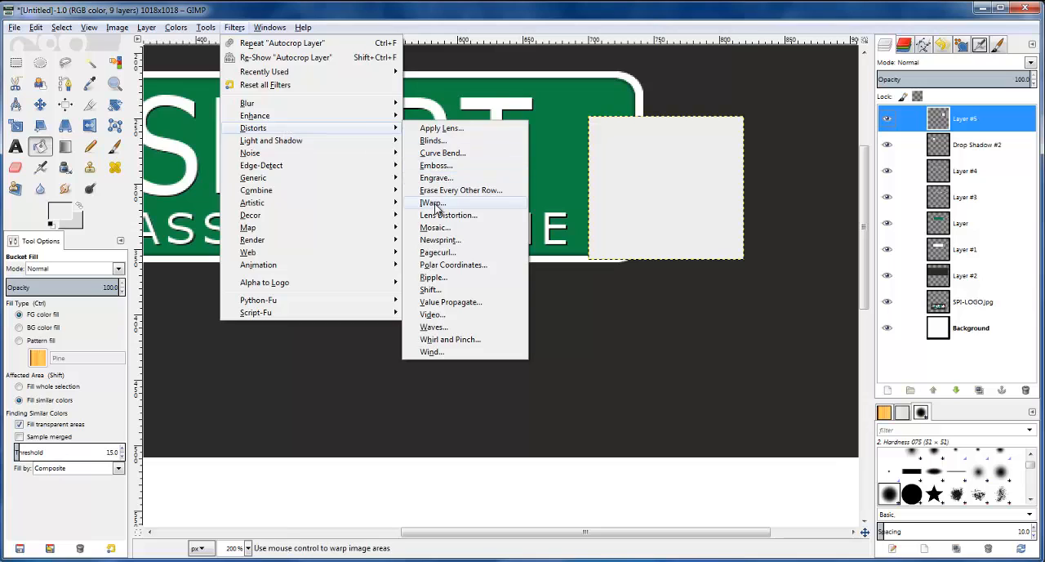
left_click(433, 203)
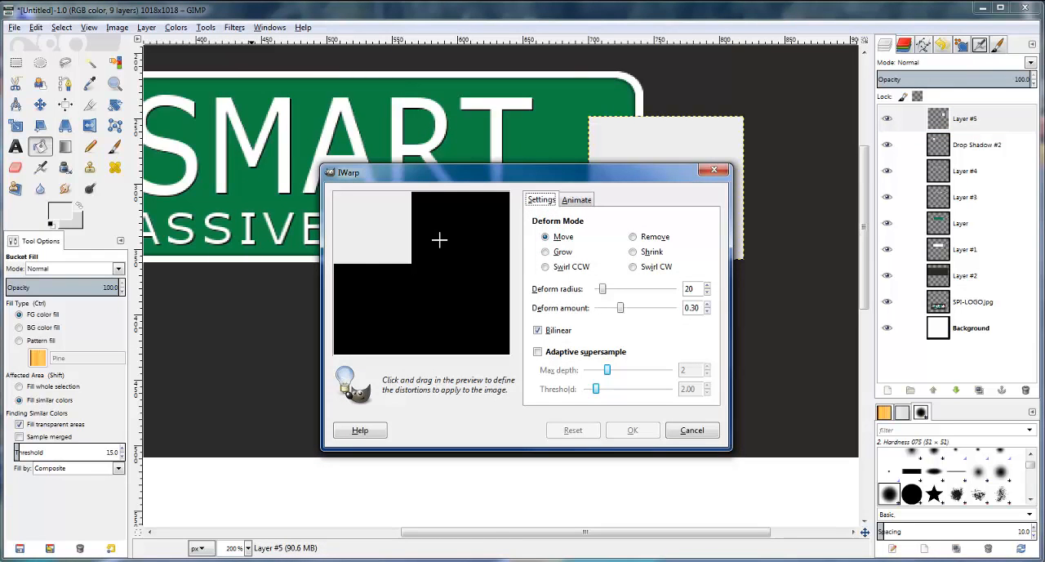
left_click_drag(416, 234, 364, 227)
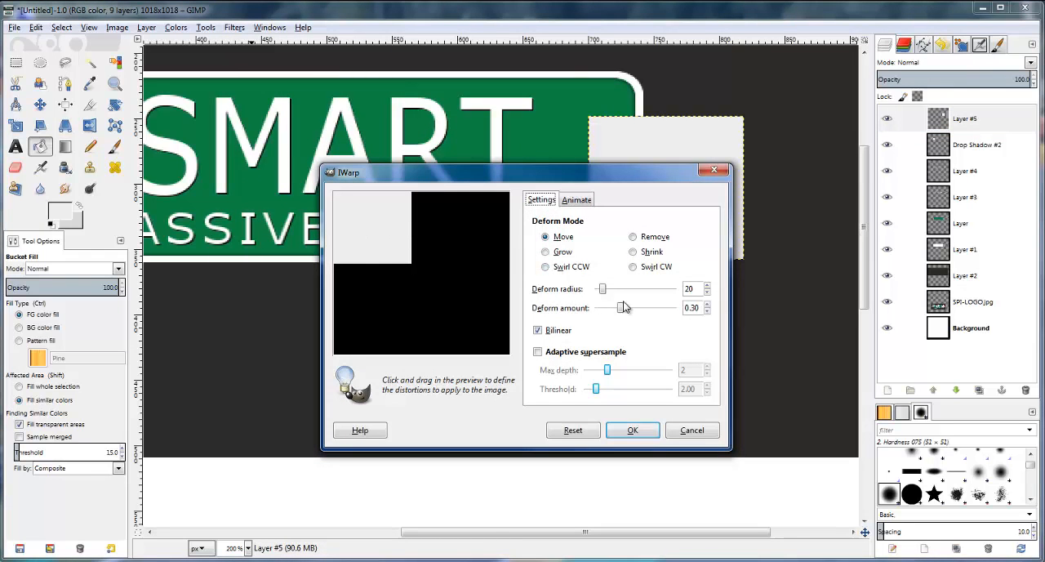
left_click_drag(603, 289, 610, 290)
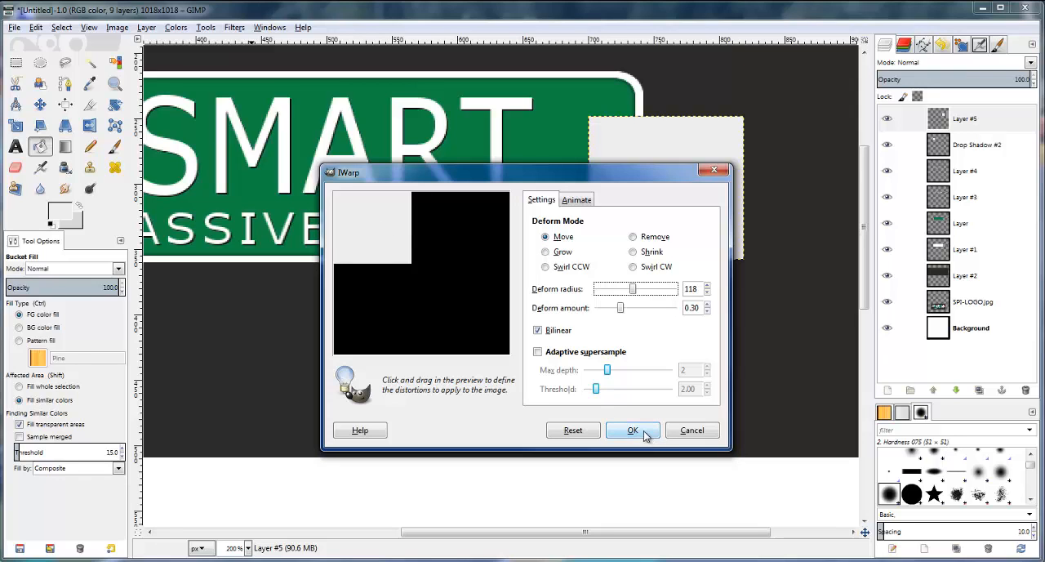
left_click(707, 433)
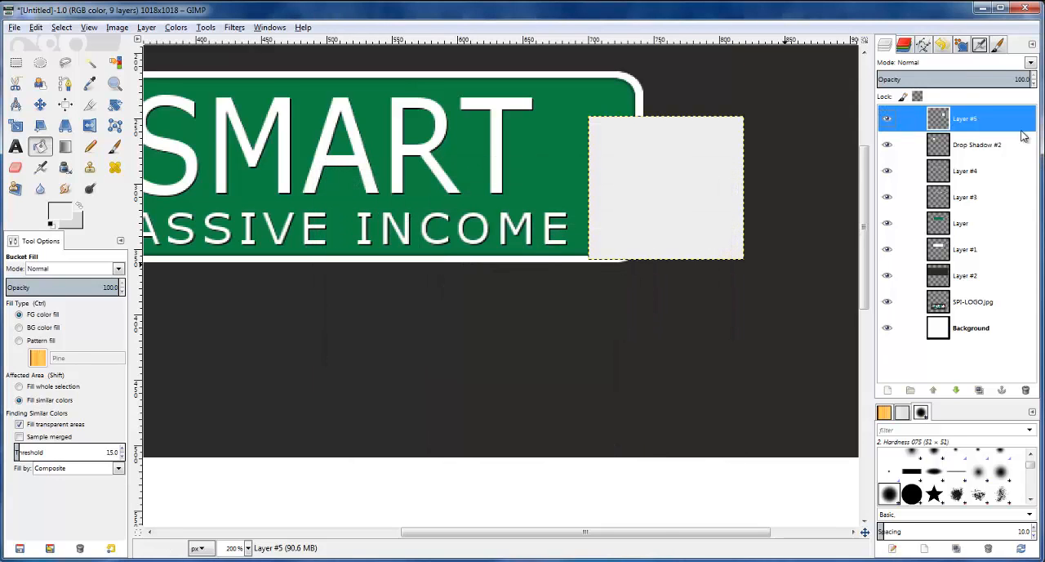
Draw a slightly bowed path segment along the grey note's bottom edge, extending past both corners
left_click(65, 83)
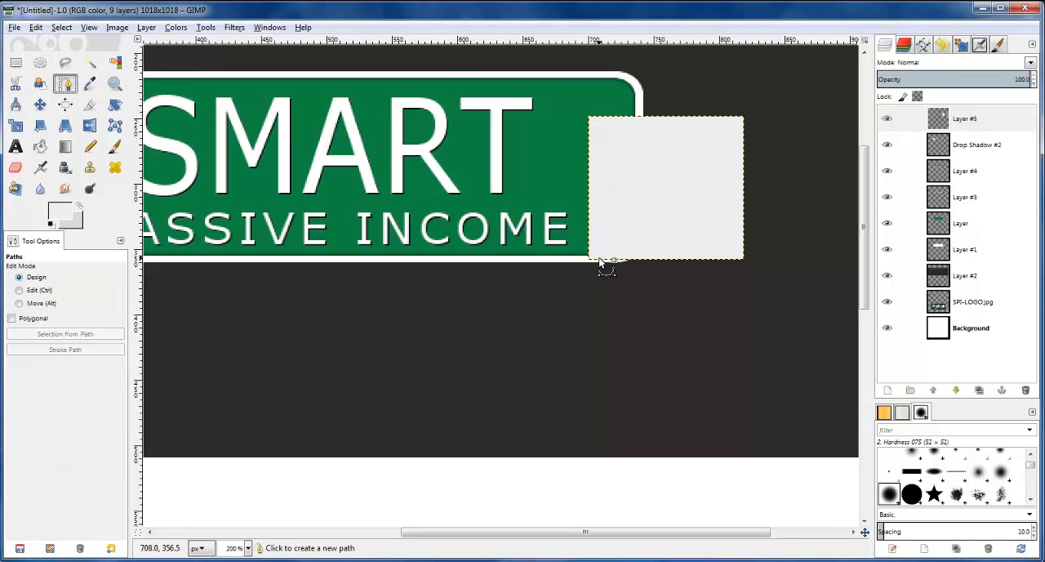
left_click(574, 257)
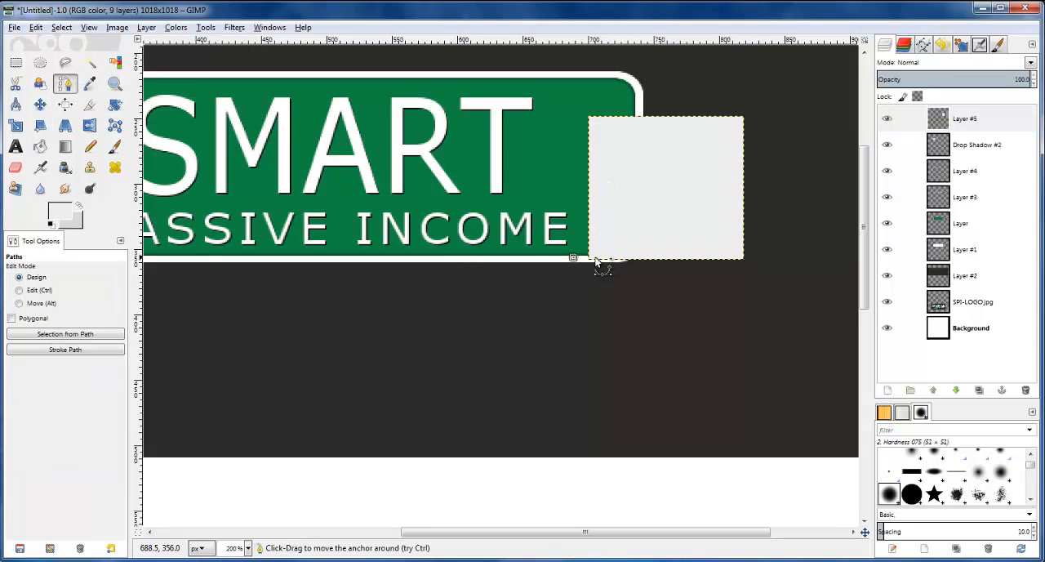
left_click(765, 258)
left_click_drag(725, 259, 689, 259)
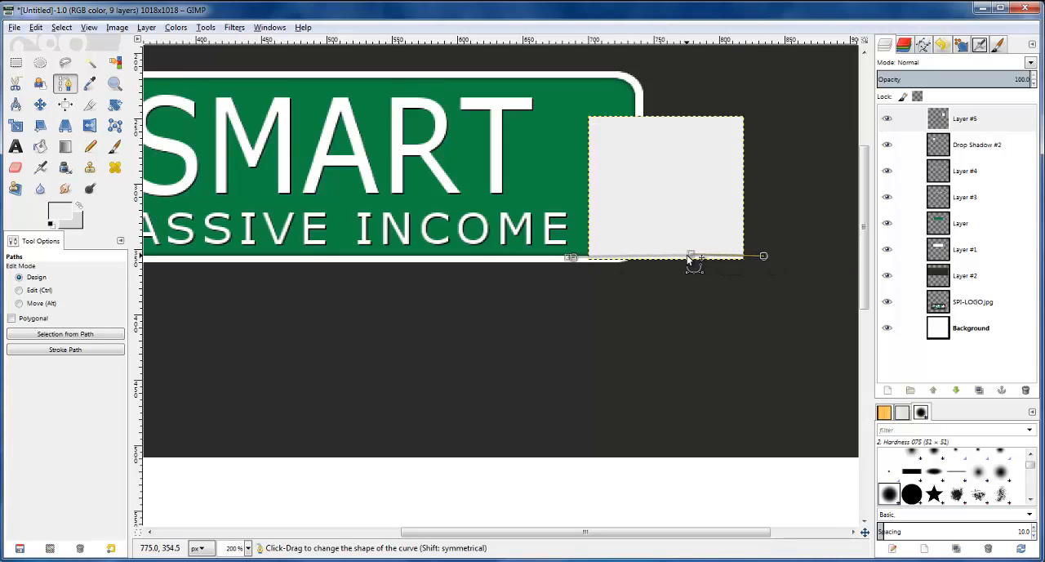
Close the path below the note, turn it into a selection and delete the bottom strip from Layer #5
left_click(765, 285)
left_click(765, 256)
left_click(754, 291)
left_click(672, 307)
left_click(583, 307)
left_click(574, 286)
key("Return")
left_click(977, 119)
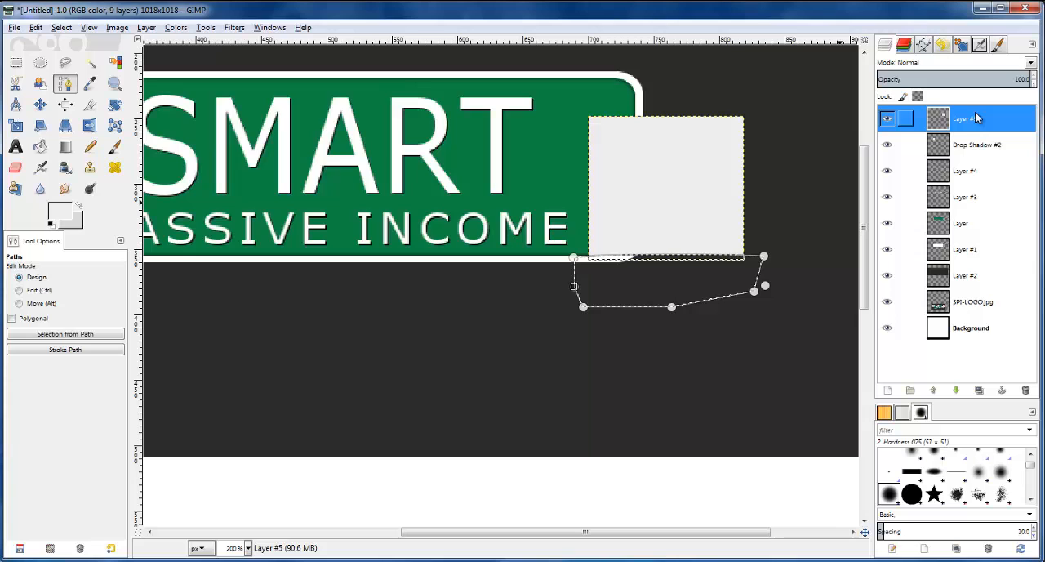
left_click(61, 27)
left_click(18, 63)
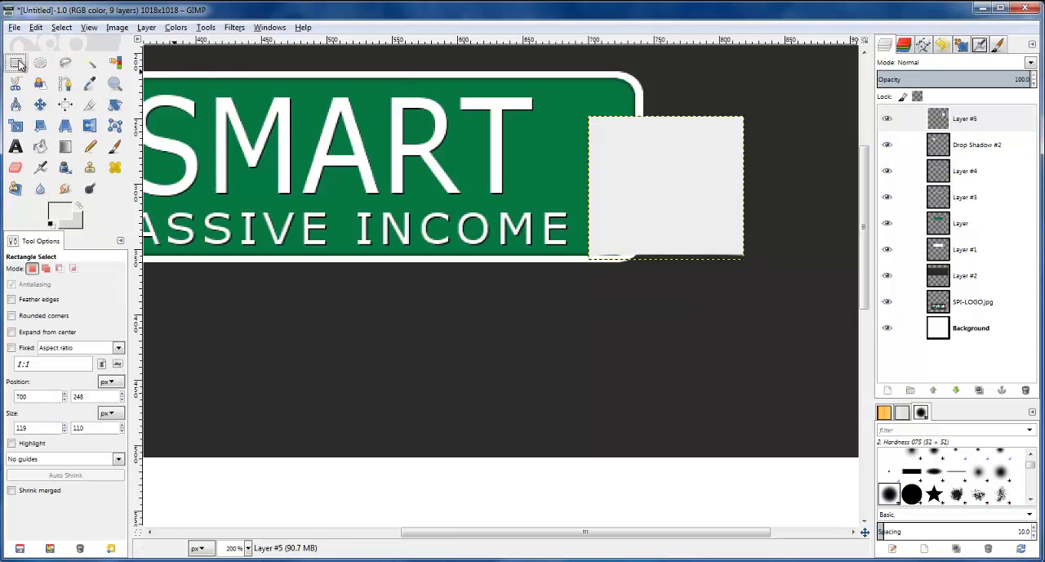
Trim the note's right edge to a slight curve by deleting a closed path selection outside it, then deselect
left_click(69, 84)
left_click(742, 268)
left_click_drag(742, 131, 744, 121)
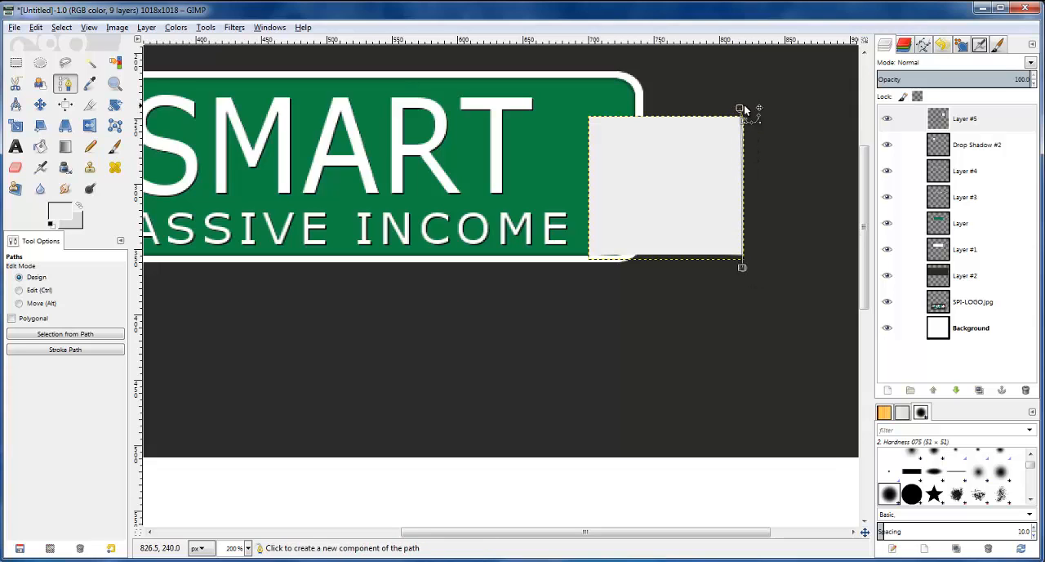
left_click(744, 268)
left_click(768, 245)
left_click(787, 252)
left_click(805, 181)
left_click(783, 127)
key("Return")
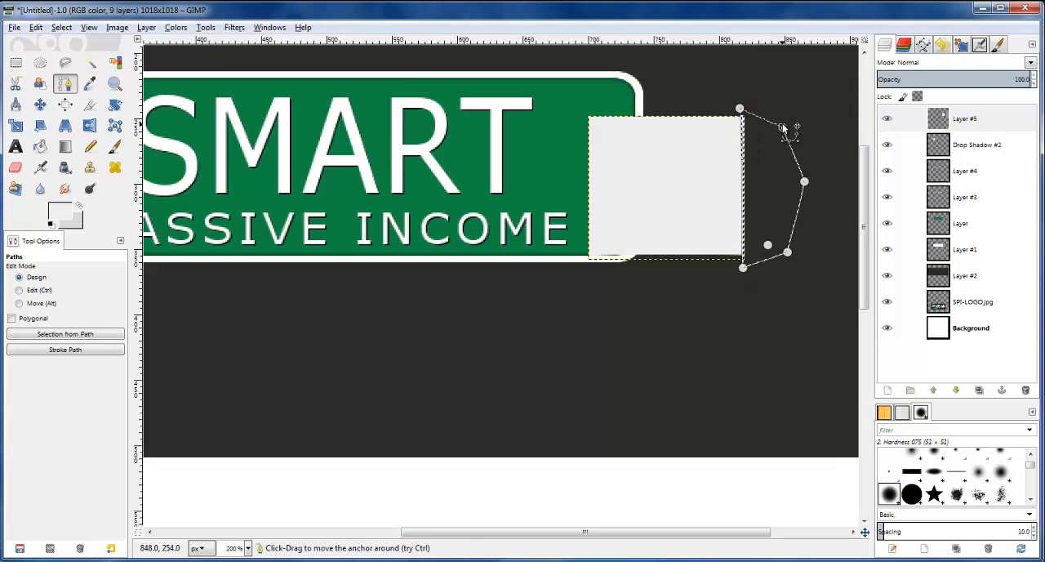
left_click(62, 28)
left_click(75, 59)
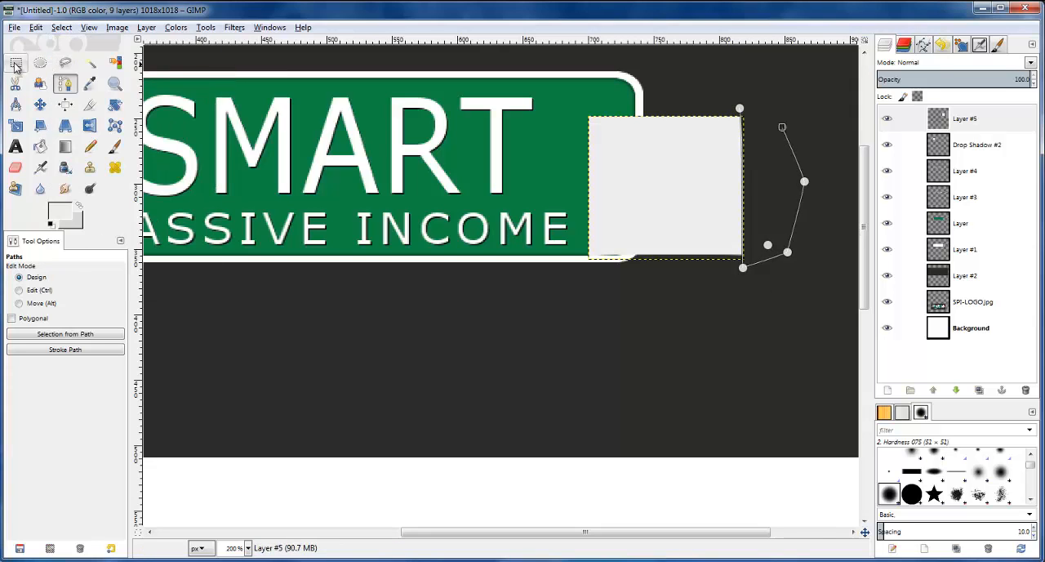
left_click(16, 65)
Draw a slightly bowed path segment along the note's top edge, extending past both corners
left_click(65, 83)
scroll(615, 84, "up", 1)
left_click_drag(561, 138, 574, 138)
left_click(836, 139)
left_click_drag(715, 140, 712, 135)
Close the path above the note, turn it into a selection, delete the top strip and deselect
left_click(833, 114)
left_click(814, 102)
left_click(743, 85)
left_click(605, 96)
left_click(562, 106)
key("Return")
left_click(62, 27)
left_click(67, 59)
left_click(16, 63)
Draw a slightly curved path segment along the note's left edge, extending past both corners
left_click(66, 84)
left_click(582, 113)
left_click(583, 357)
left_click_drag(583, 156, 588, 156)
left_click_drag(592, 114, 574, 163)
left_click_drag(582, 334, 578, 356)
Close the path outside the left edge, turn it into a selection, delete the left strip and deselect
left_click(695, 97)
left_click(583, 113)
left_click(579, 355)
left_click(539, 378)
left_click(504, 321)
left_click(510, 196)
left_click(543, 129)
key("Return")
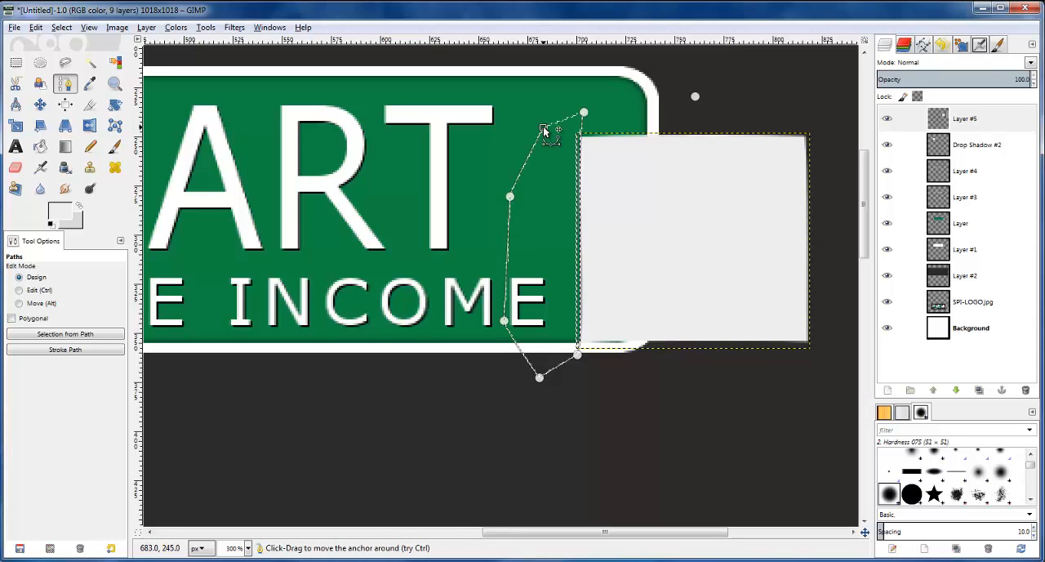
left_click(57, 28)
left_click(75, 60)
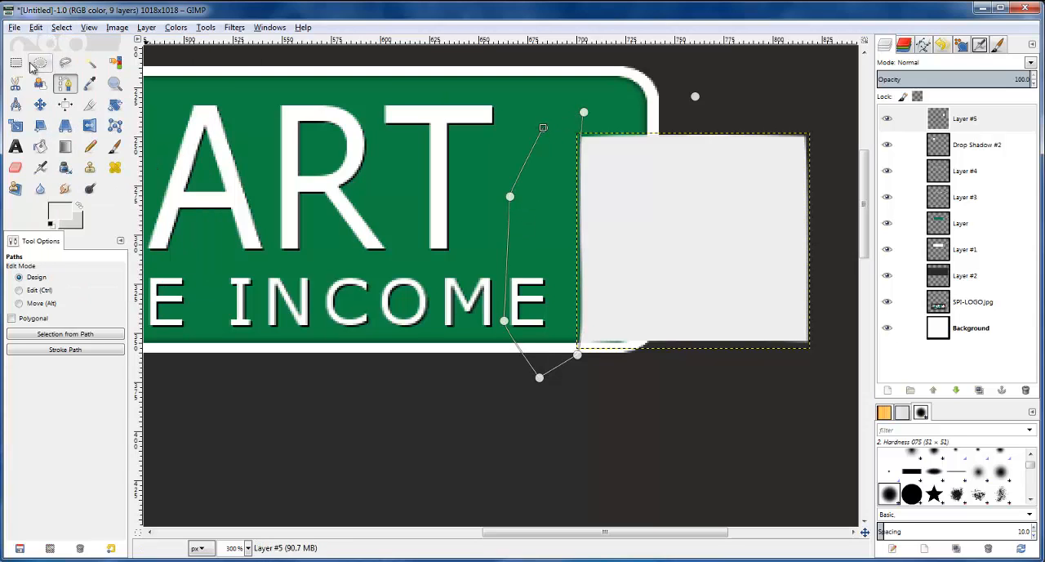
left_click(17, 63)
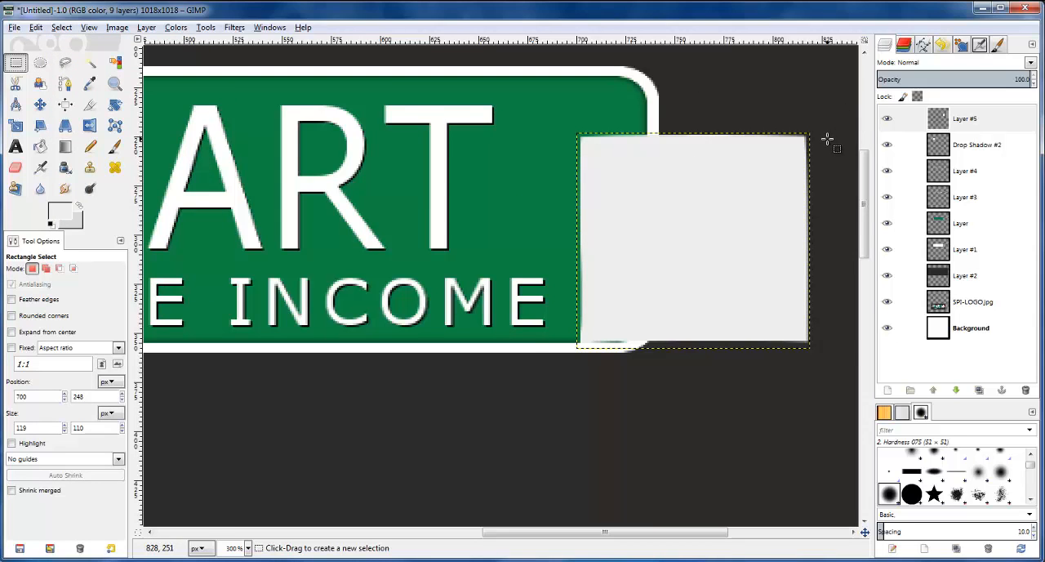
Draw a new curved path segment along the note's right edge, from above the top corner to below the bottom corner
key("minus")
left_click_drag(672, 537, 708, 535)
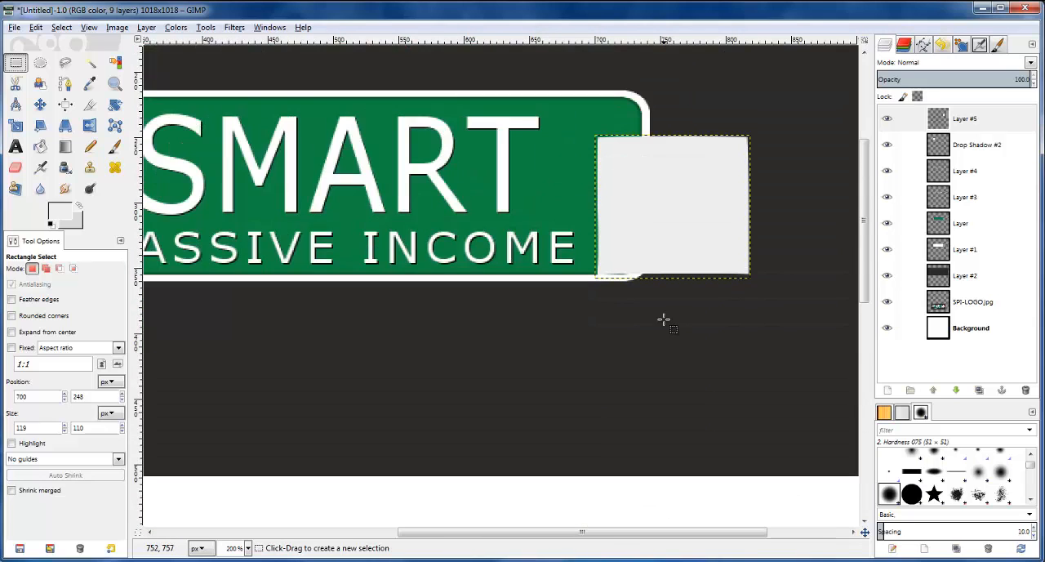
scroll(686, 331, "up", 5)
scroll(708, 341, "down", 3)
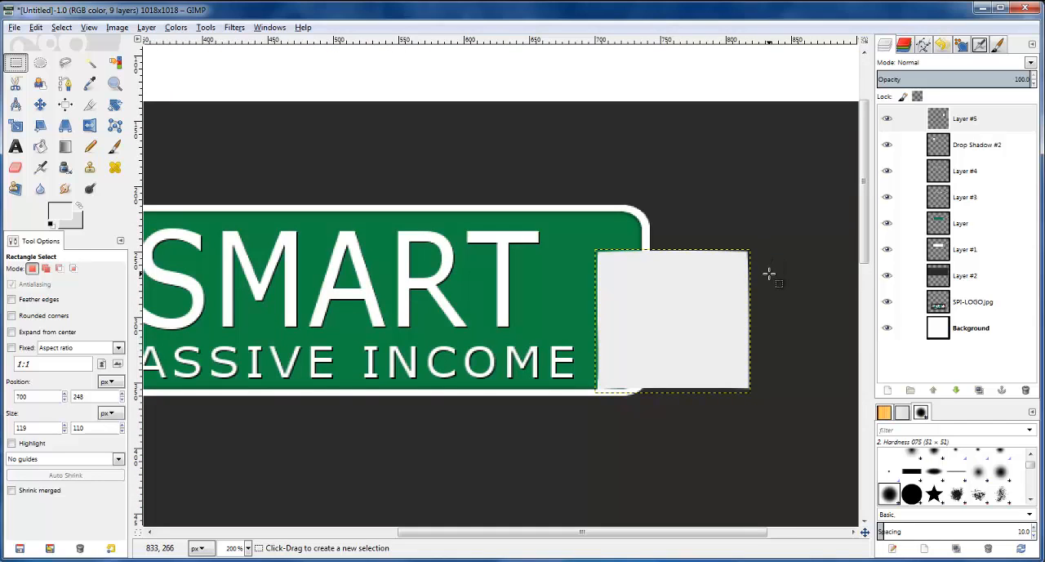
key("b")
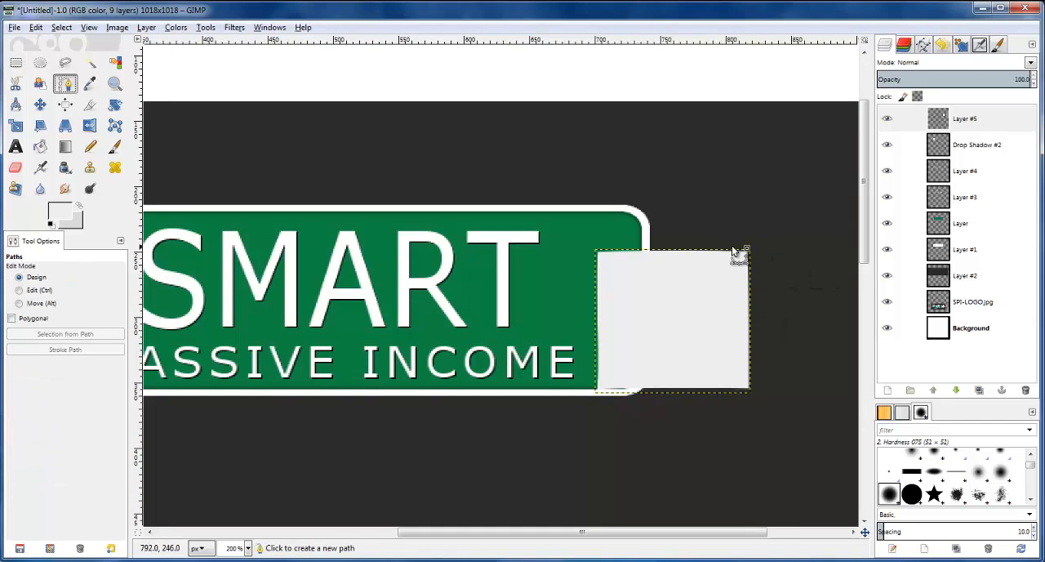
left_click(761, 226)
left_click(751, 402)
mouse_move(757, 274)
left_mouse_down()
mouse_move(758, 290)
mouse_move(745, 290)
left_mouse_up()
mouse_move(746, 406)
left_mouse_down()
mouse_move(761, 385)
mouse_move(749, 405)
left_mouse_up()
Bow the right-edge curve inward, close the path outside the note and cut away the enclosed strip
left_click(789, 389)
left_click(763, 226)
key("ctrl+z")
left_click(760, 227)
left_click_drag(760, 228, 753, 240)
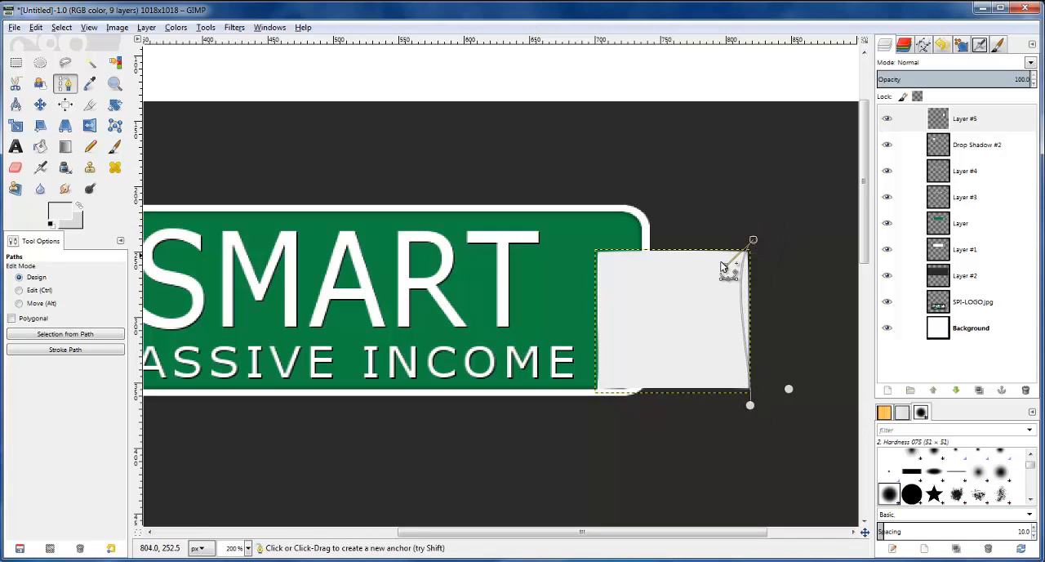
left_click(750, 405)
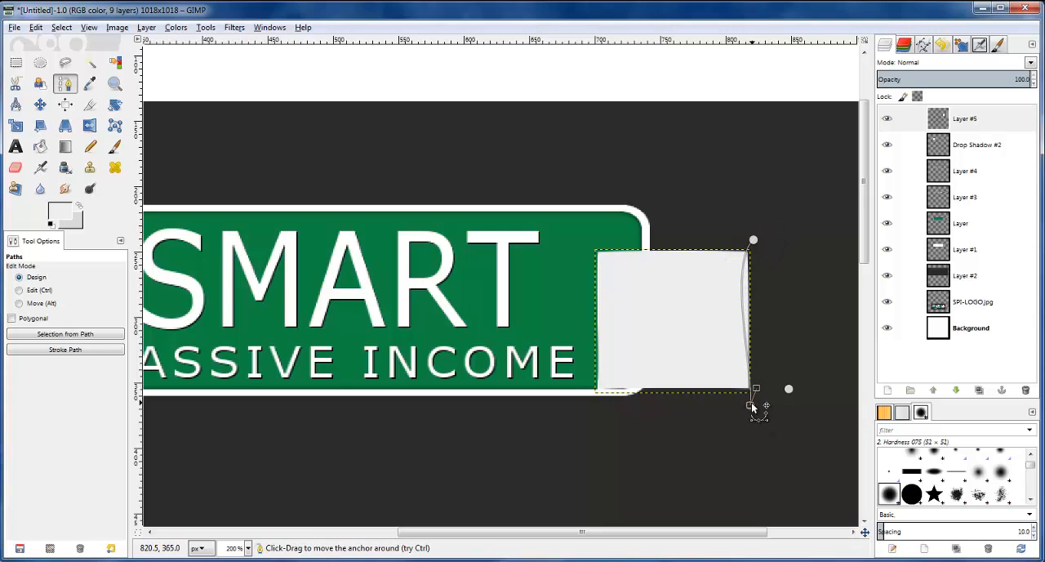
left_click_drag(756, 390, 753, 354)
left_click_drag(754, 242, 730, 246)
mouse_move(760, 213)
left_mouse_down()
mouse_move(755, 243)
mouse_move(760, 221)
left_mouse_up()
left_click(793, 238)
key("Return")
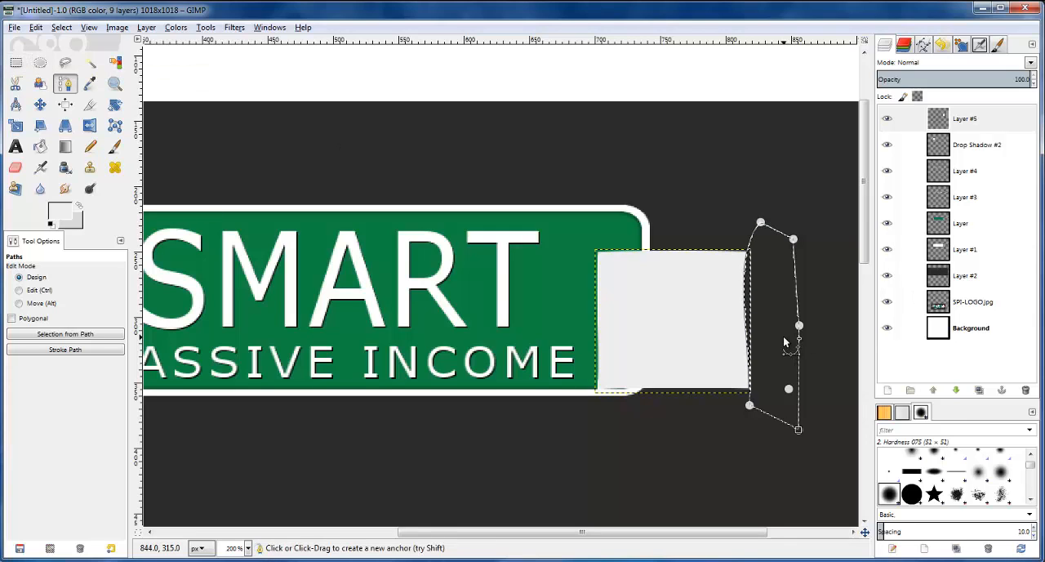
Try to reshape the closed path beside the note and undo both changes
left_click_drag(782, 337, 765, 338)
key("ctrl+z")
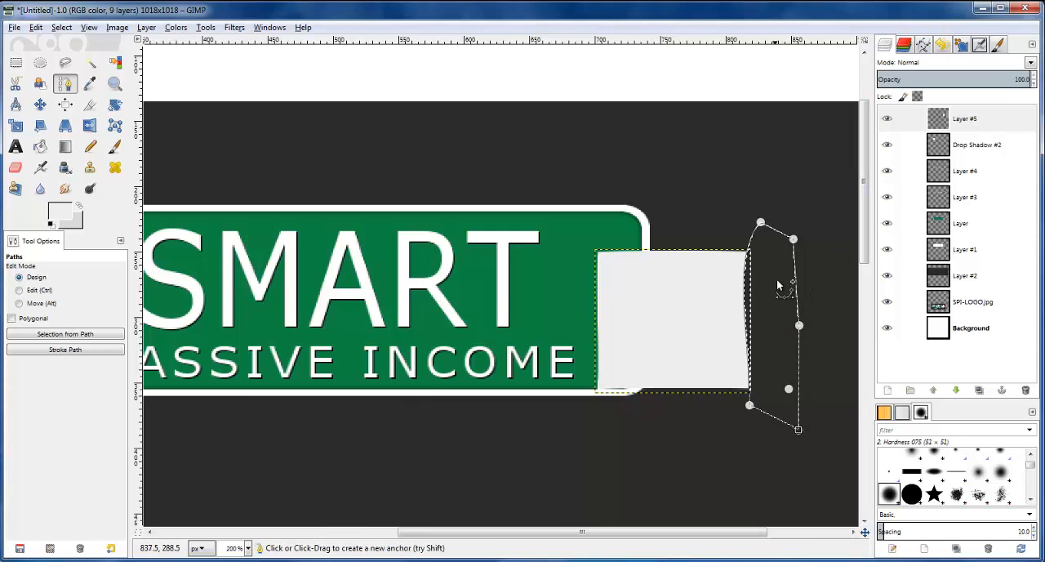
left_click_drag(716, 189, 735, 229)
key("ctrl+z")
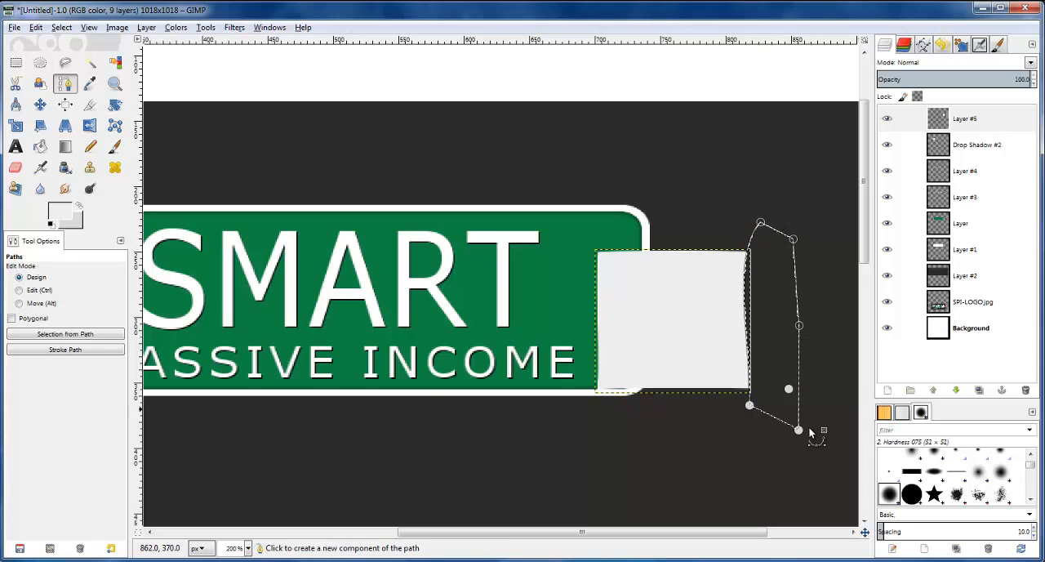
Move the curved path onto the note's left edge and place its outer anchors to the left of the note
left_click_drag(752, 406, 607, 414)
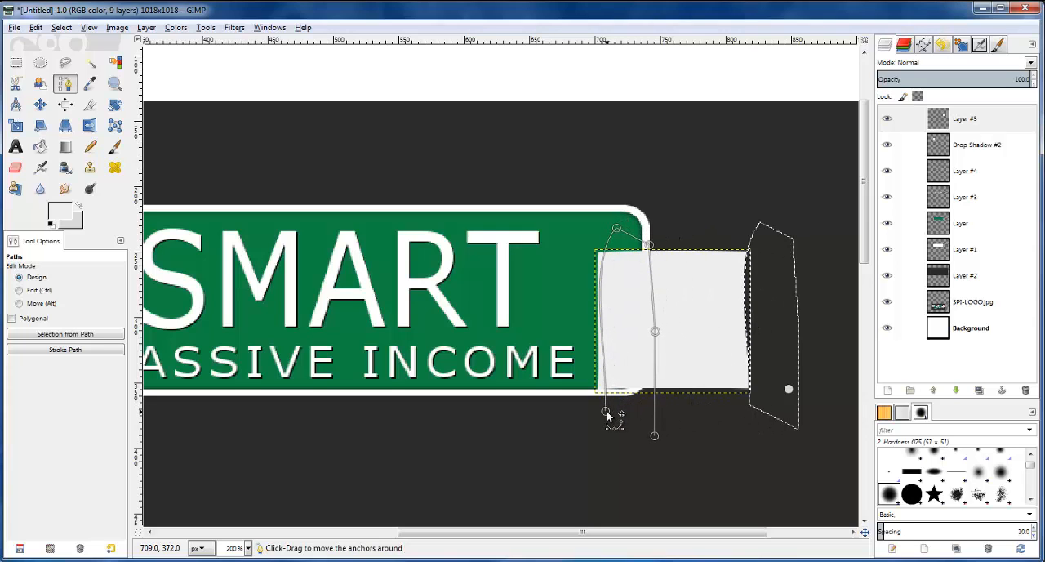
left_click_drag(608, 416, 605, 412)
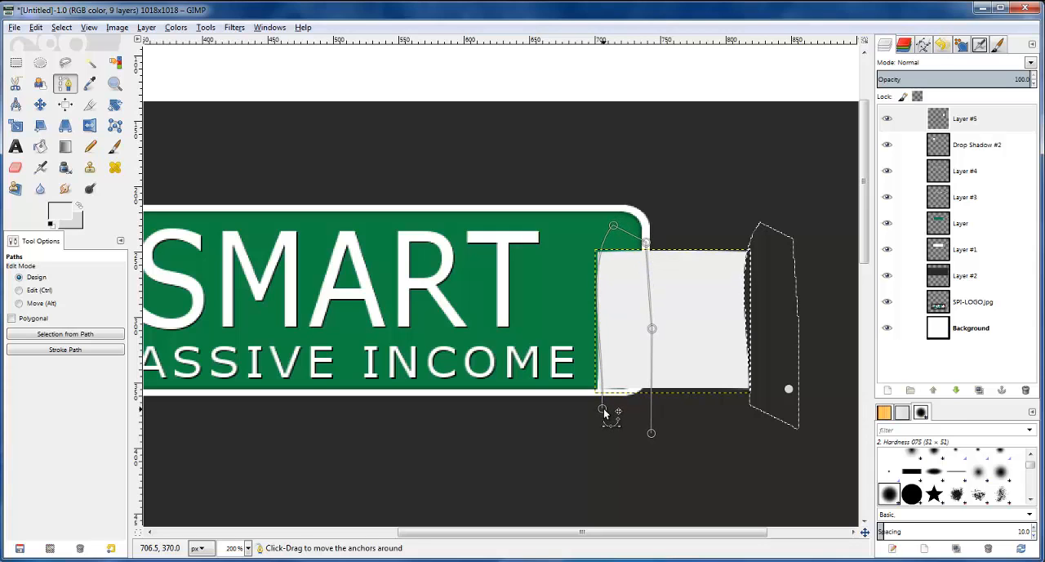
left_click(653, 329)
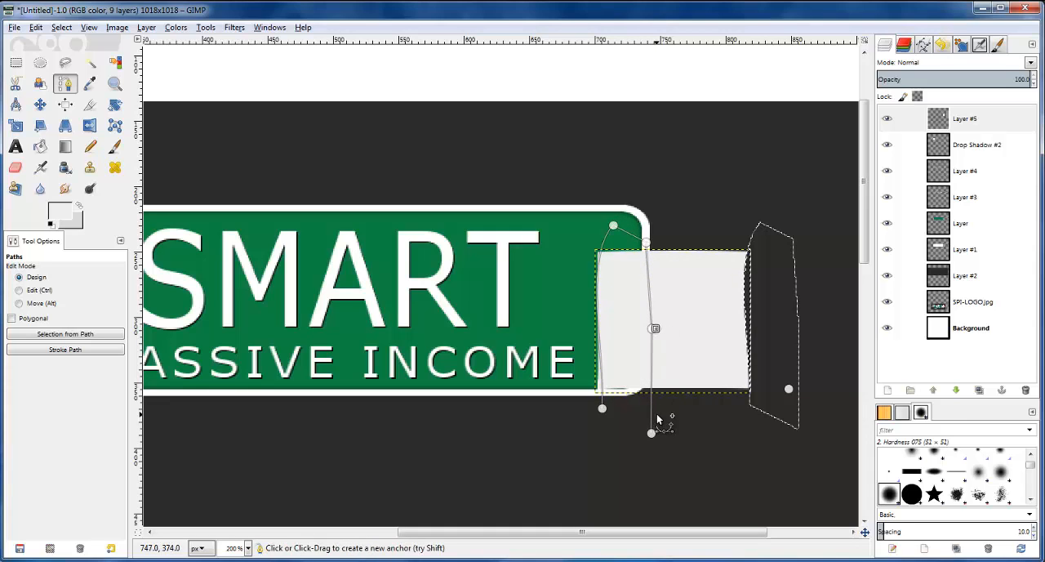
left_click_drag(650, 435, 535, 418)
left_click_drag(653, 331, 550, 324)
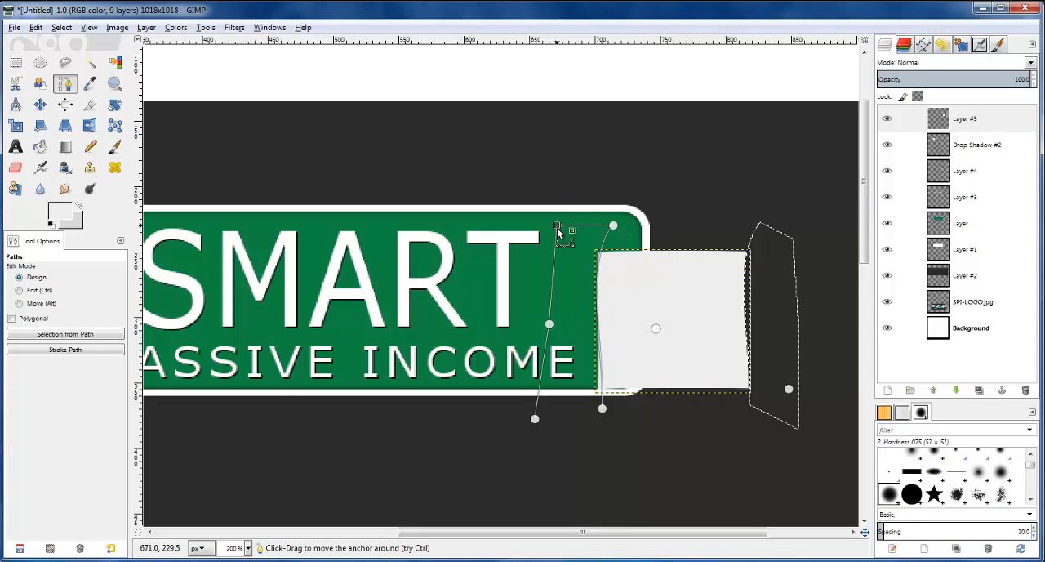
Close the path outside the note's left edge, cut away the strip it encloses and select the whole layer
left_click(535, 419)
left_click(583, 428)
key("Return")
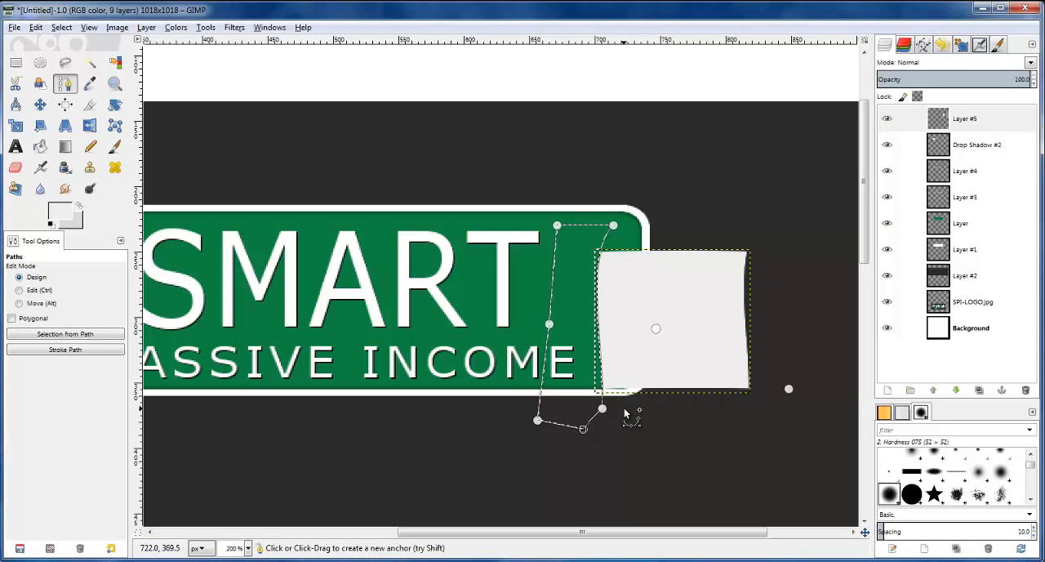
left_click(17, 62)
left_click(61, 27)
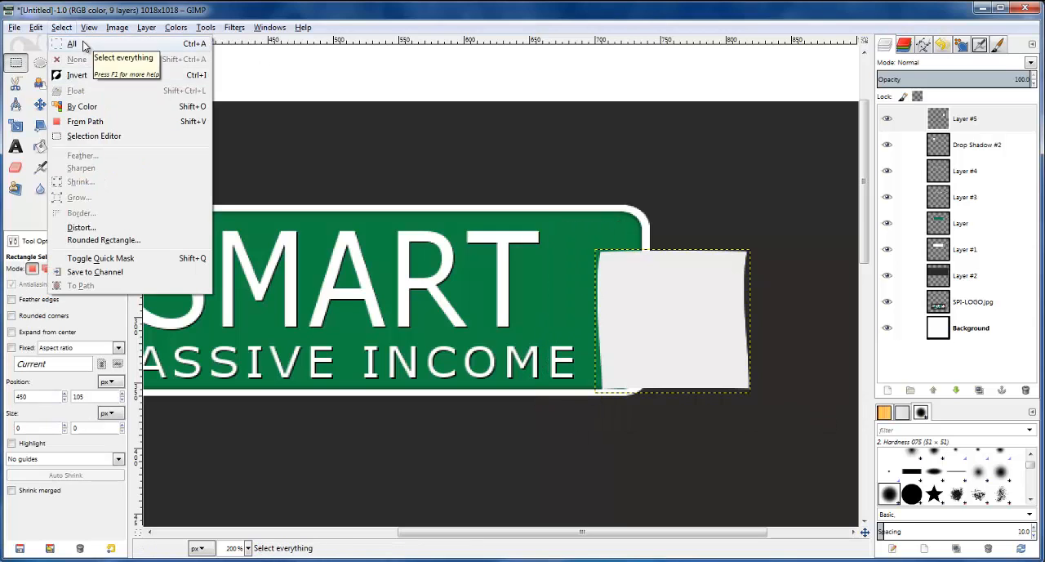
left_click(84, 45)
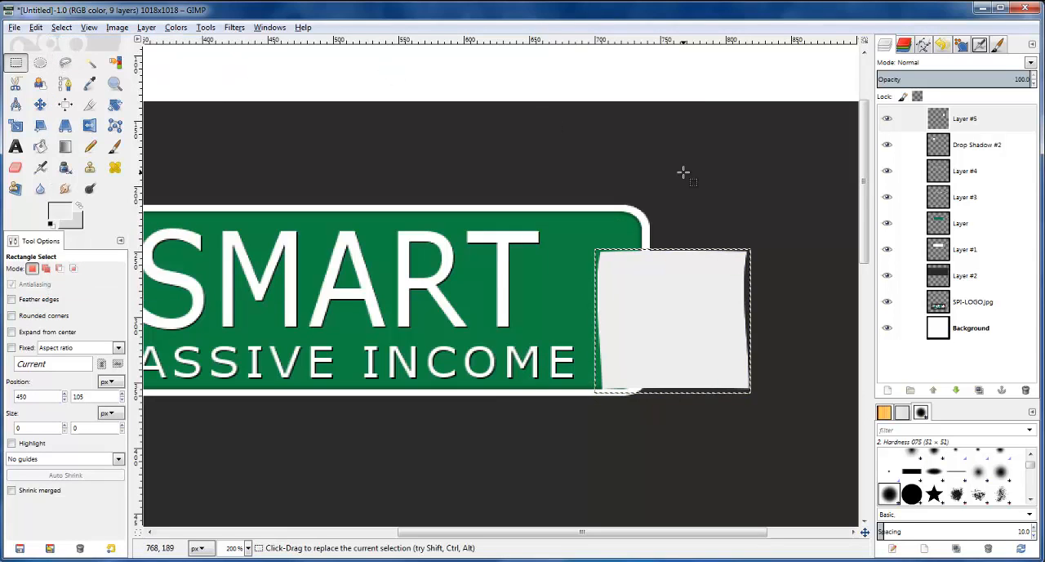
Add a transparent 1018 x 1018 px layer above the right-hand note's layer
scroll(684, 172, "down", 2, "ctrl")
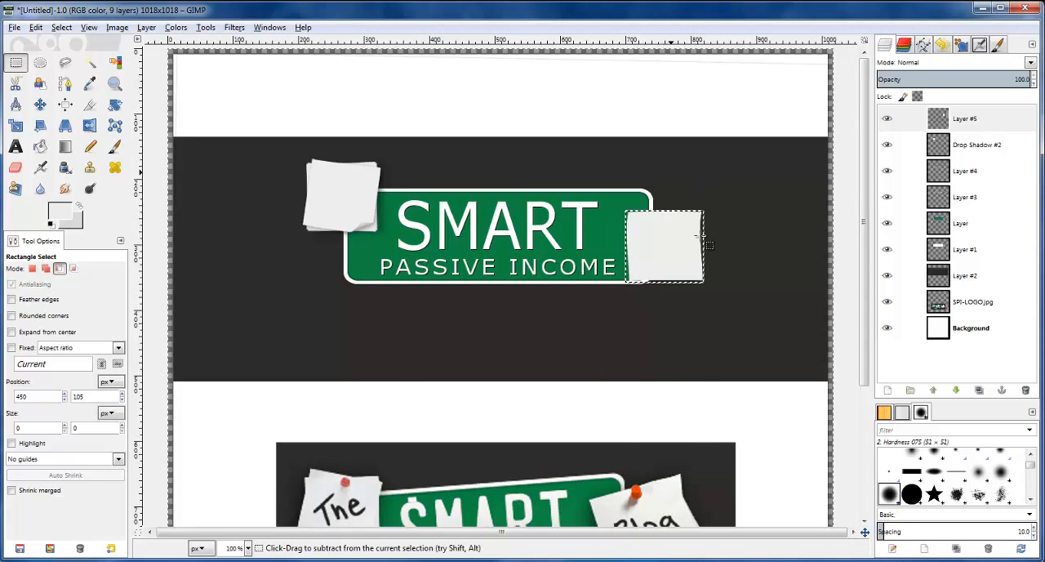
scroll(694, 212, "down", 3)
scroll(705, 259, "up", 2)
scroll(704, 259, "up", 3, "ctrl")
scroll(555, 182, "up", 3)
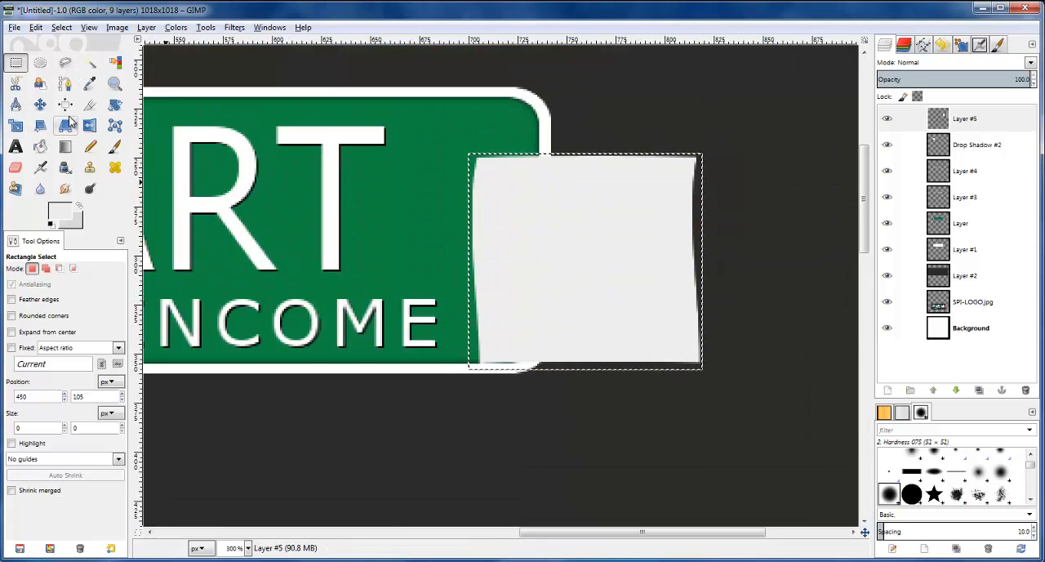
left_click(948, 114)
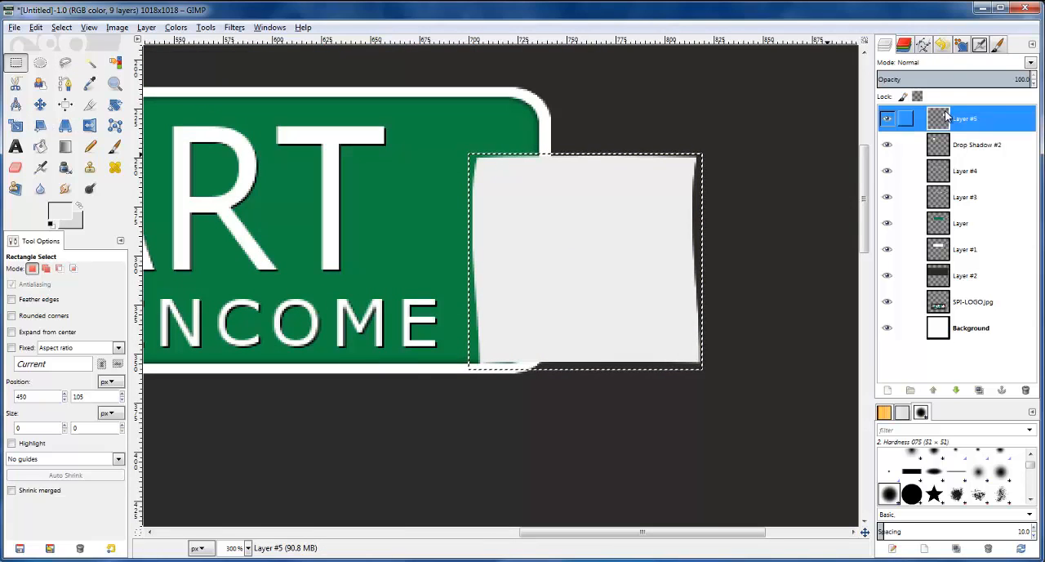
left_click(888, 390)
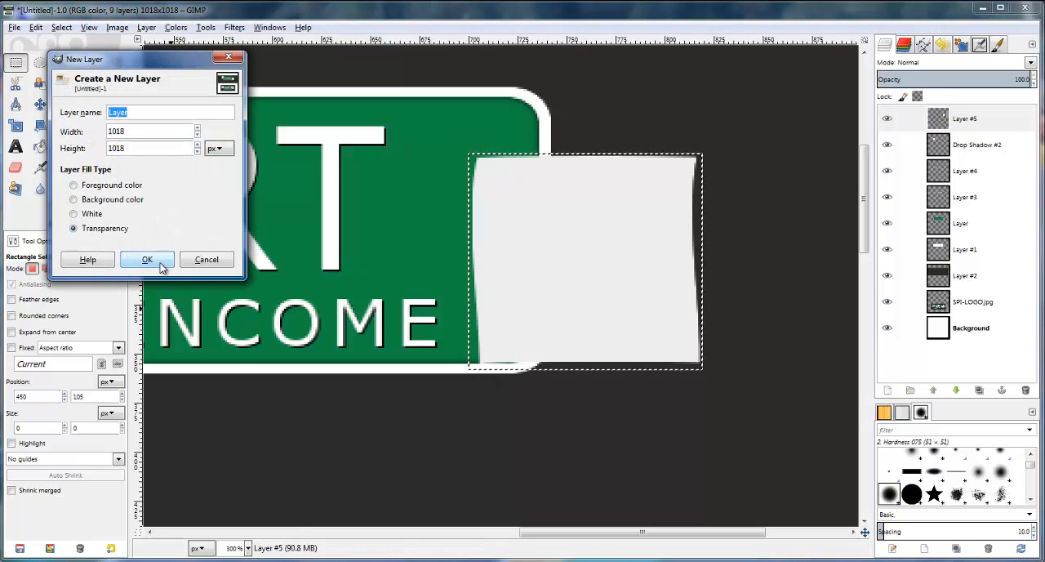
left_click(155, 265)
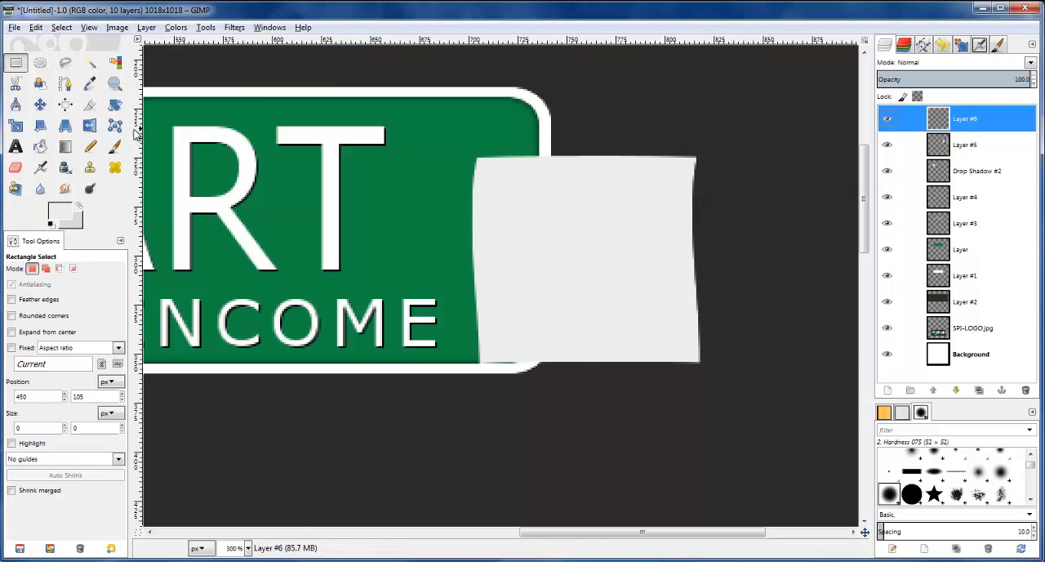
Draw a closed triangular path for a folded flap across the right-hand note's lower-left corner
left_click(65, 84)
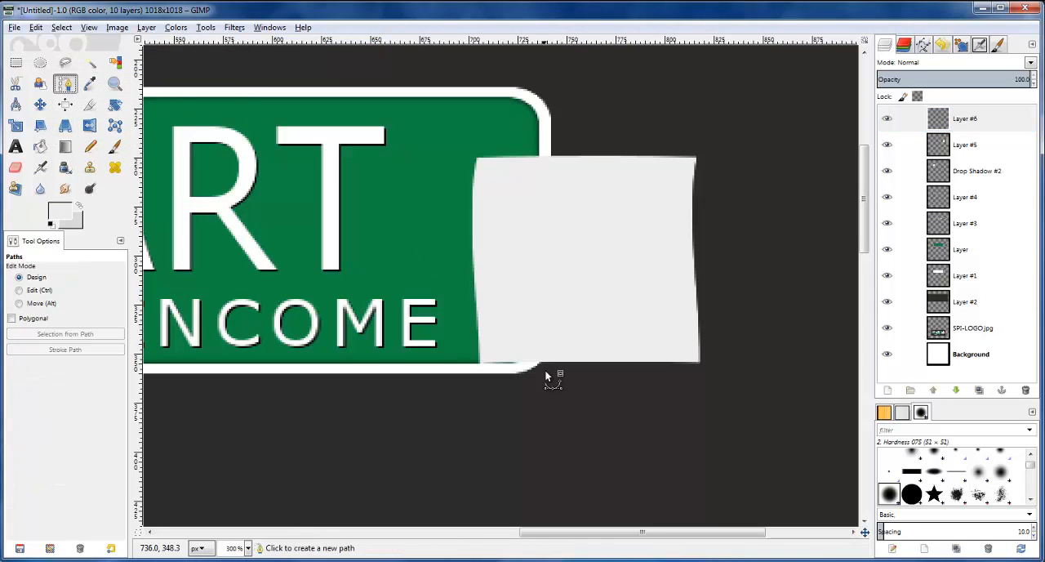
left_click(474, 286)
left_click(539, 360)
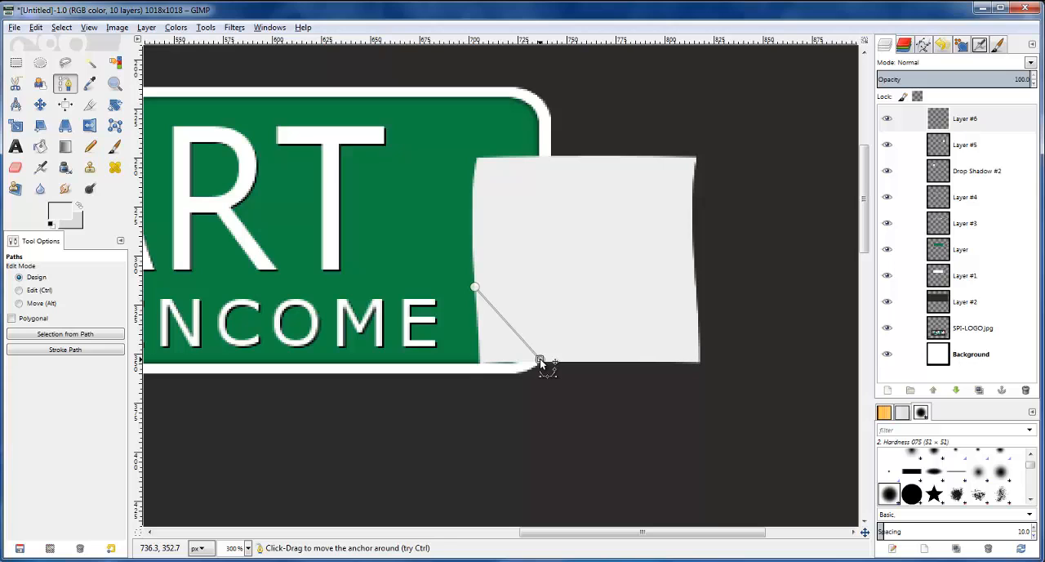
left_click(518, 301)
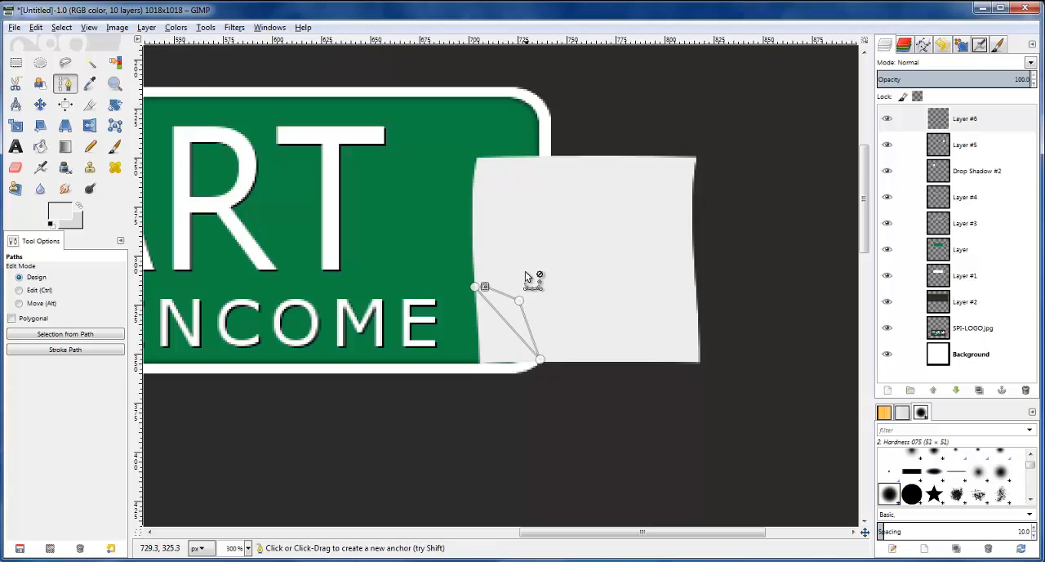
Bend the sides of the flap path into slight curves and turn it into a selection
scroll(531, 287, "up", 1, "ctrl")
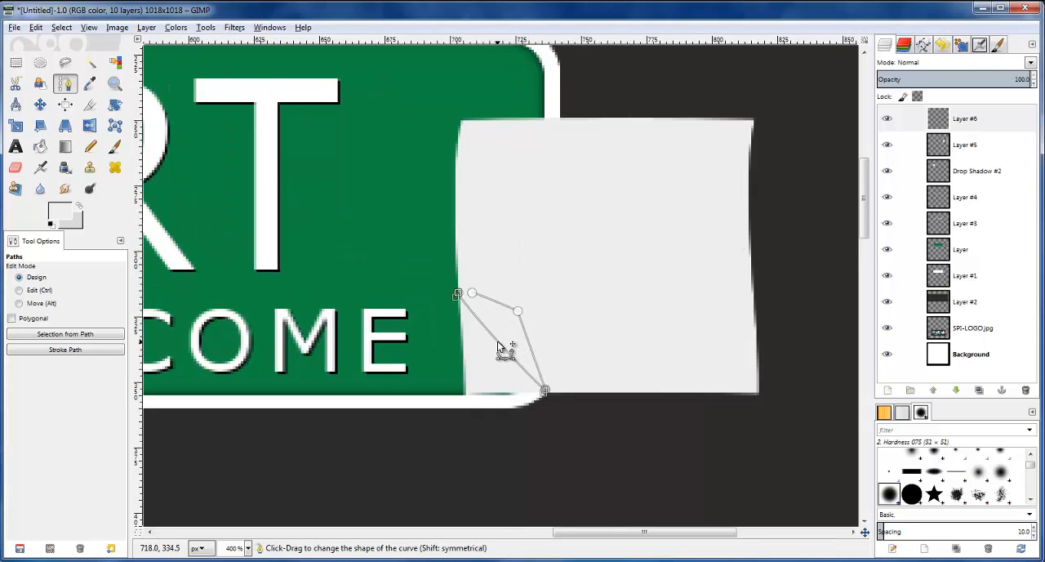
left_click_drag(541, 395, 530, 384)
mouse_move(455, 299)
left_mouse_down()
mouse_move(464, 312)
mouse_move(457, 294)
left_mouse_up()
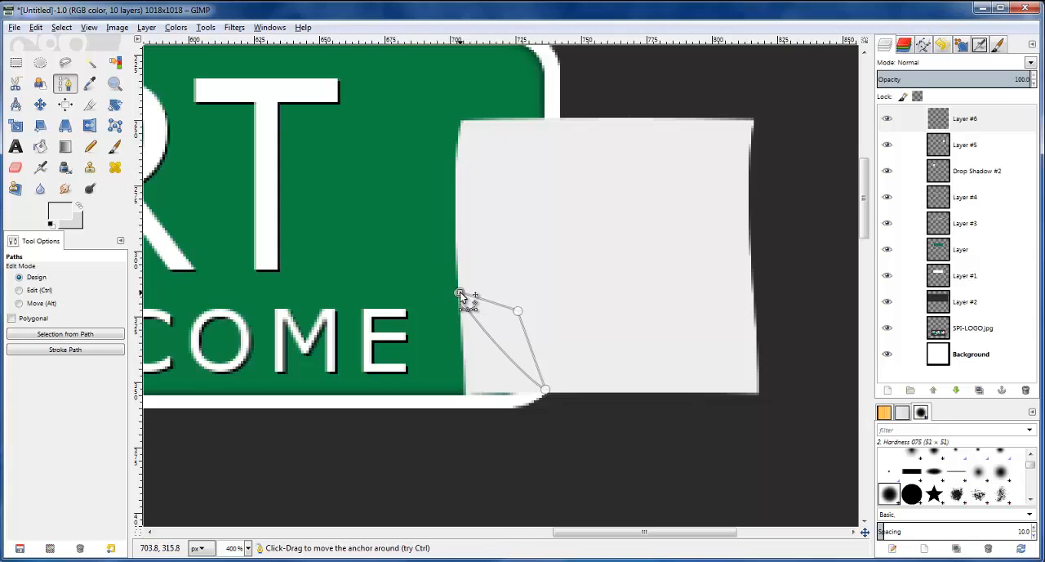
left_click_drag(494, 311, 493, 310)
left_click_drag(529, 343, 525, 343)
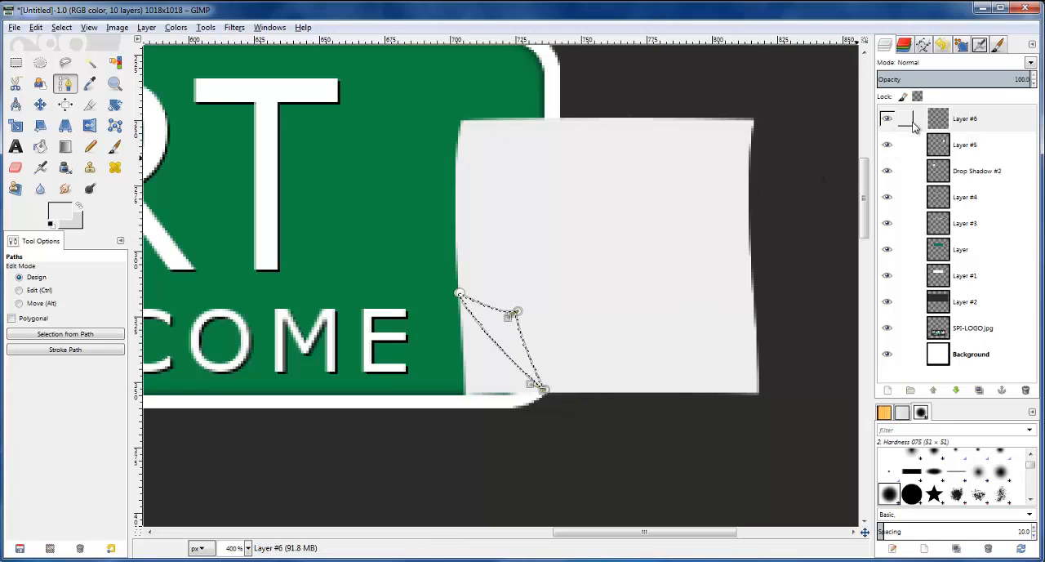
With the new top layer active, set the foreground colour to d9d9d9 and the background colour to bfbfbf
left_click(950, 124)
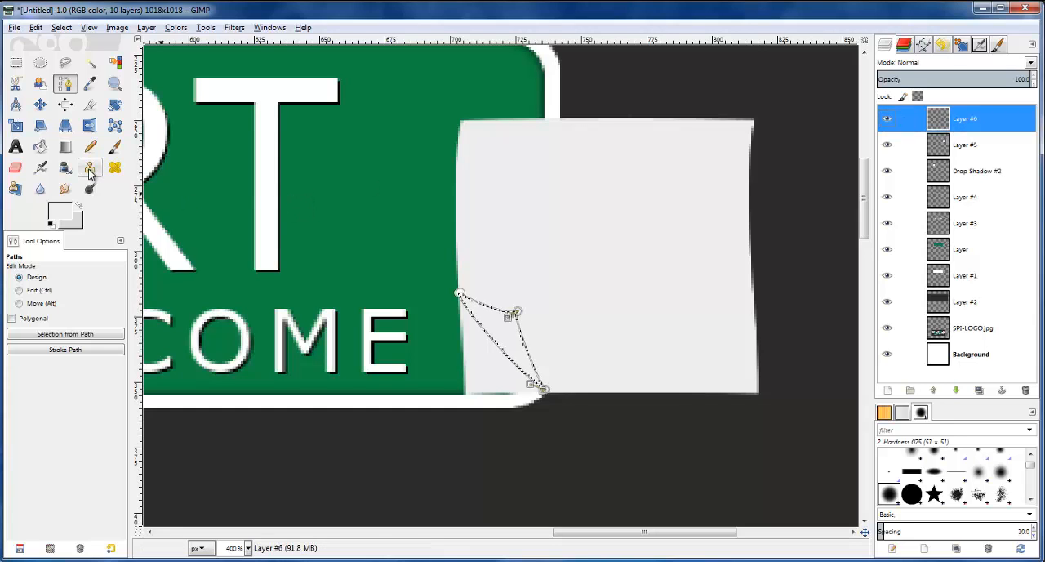
left_click(69, 217)
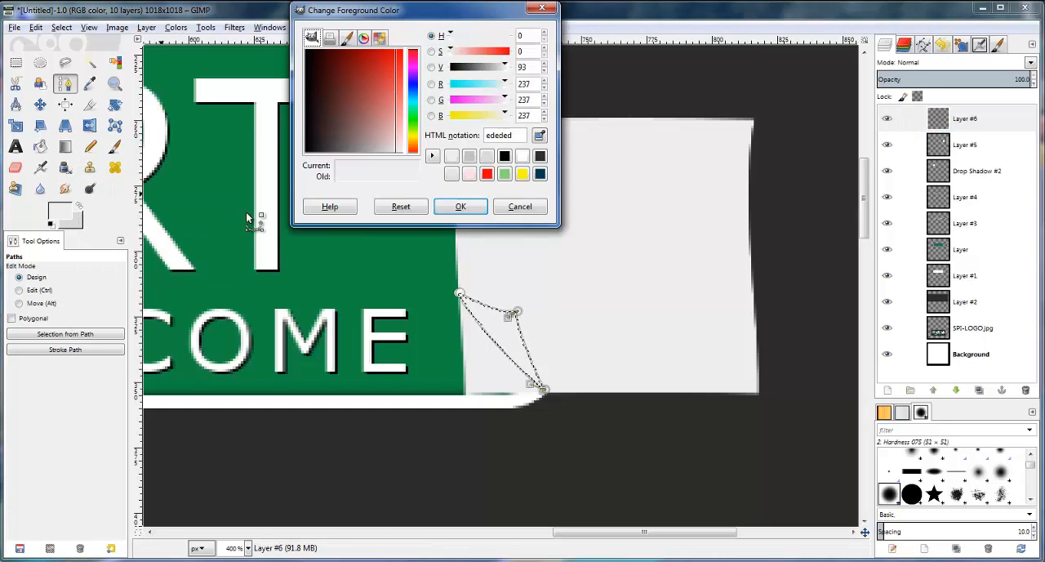
left_click(486, 156)
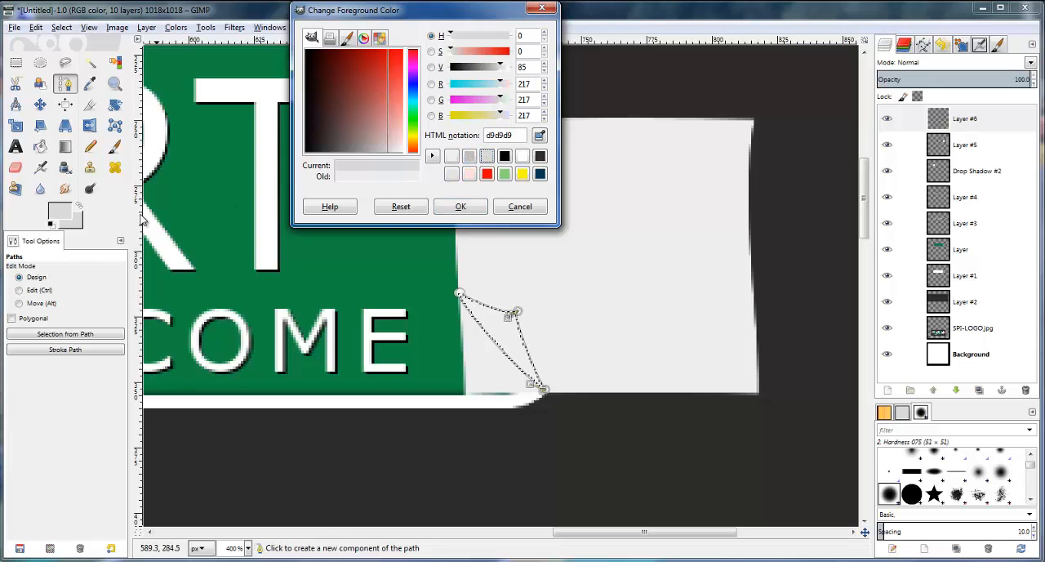
left_click(78, 229)
left_click(469, 155)
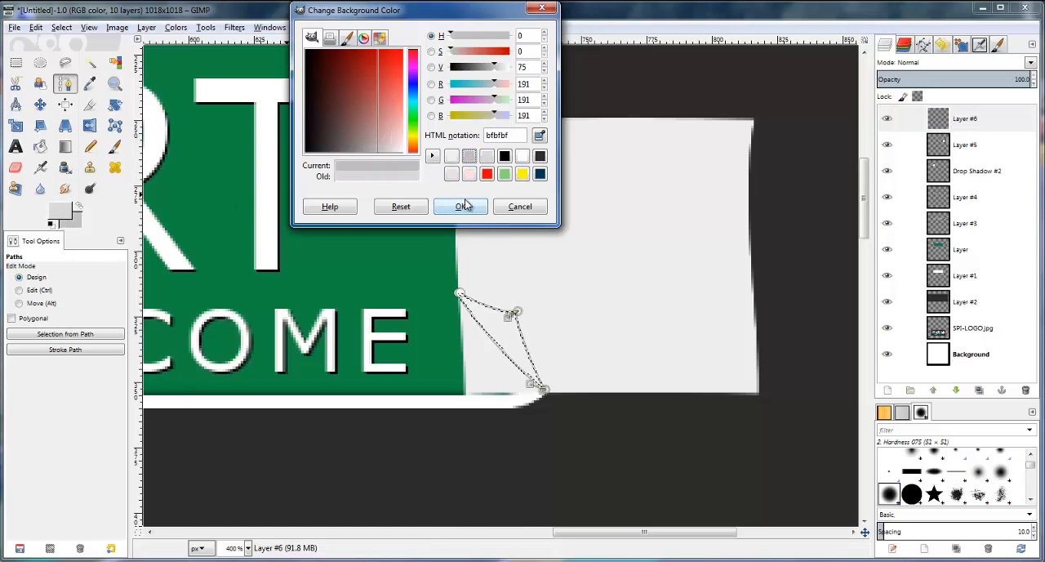
left_click(462, 207)
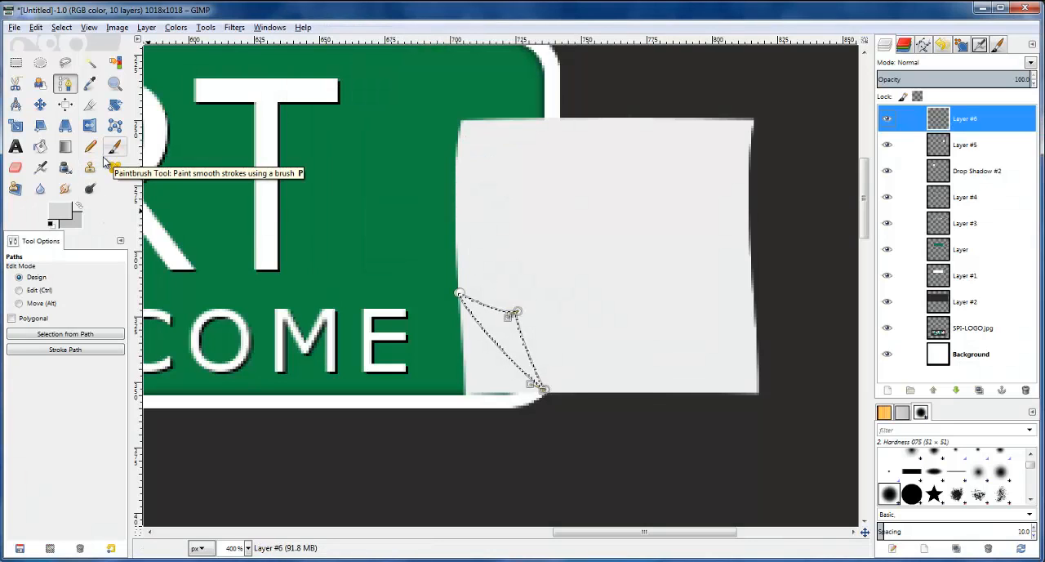
Fill the flap with a linear FG to BG gradient running from its inner tip toward the note's lower-left corner, and clear the selection
left_click(65, 147)
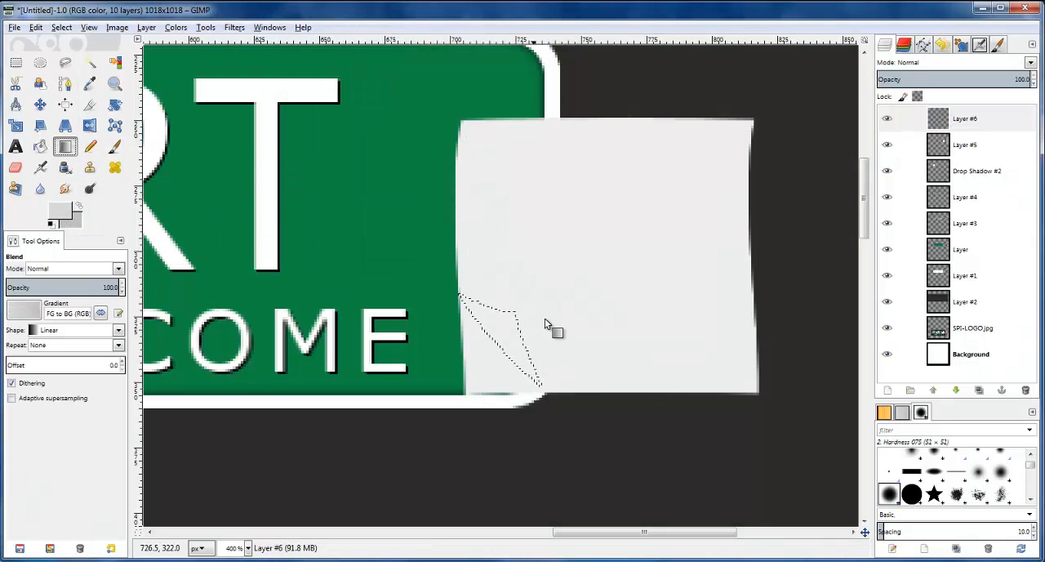
left_click_drag(514, 312, 493, 338)
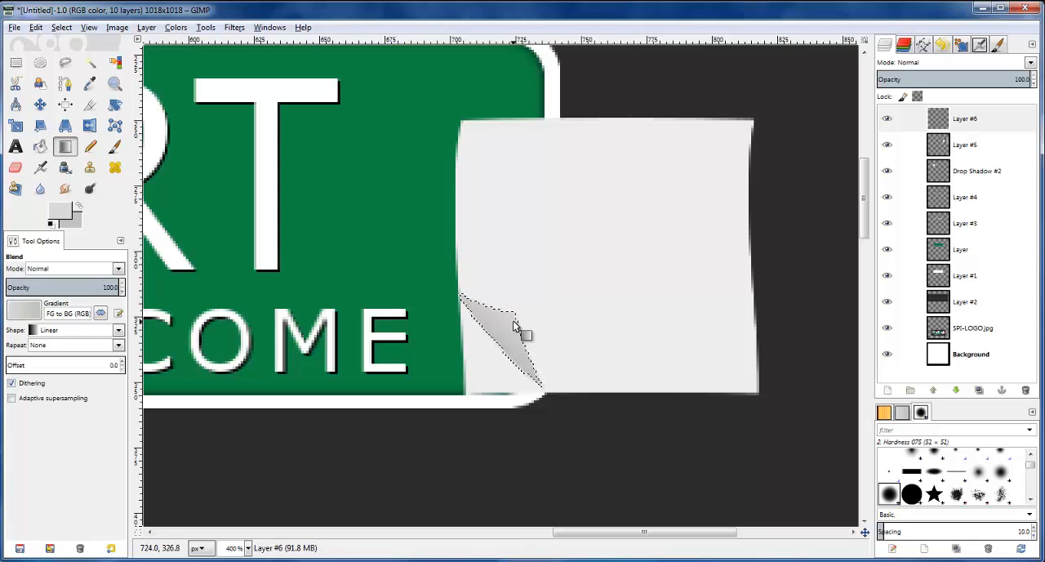
key("ctrl+z")
left_click_drag(513, 311, 465, 374)
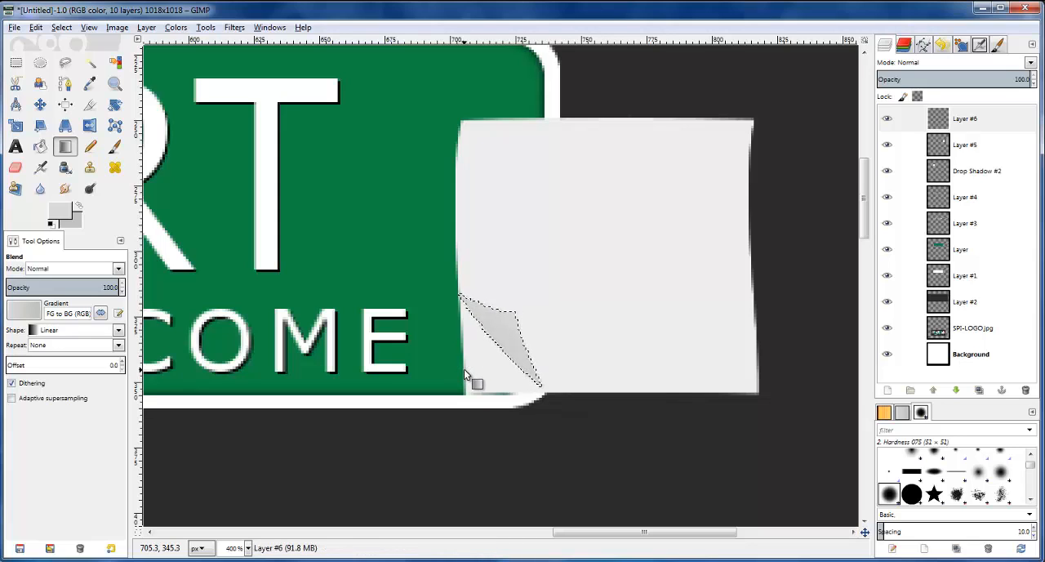
left_click(962, 124)
left_click(69, 28)
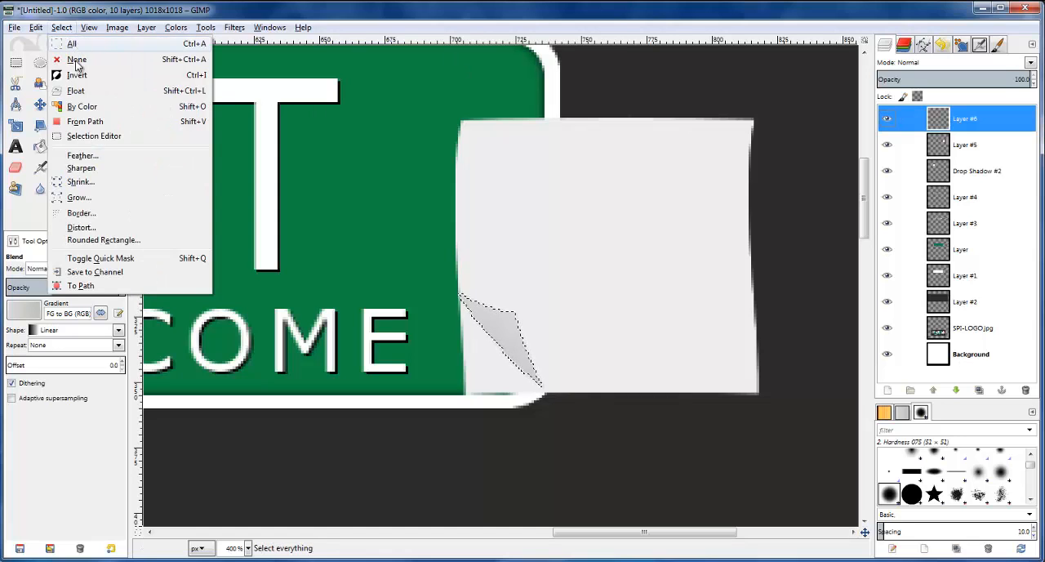
left_click(78, 64)
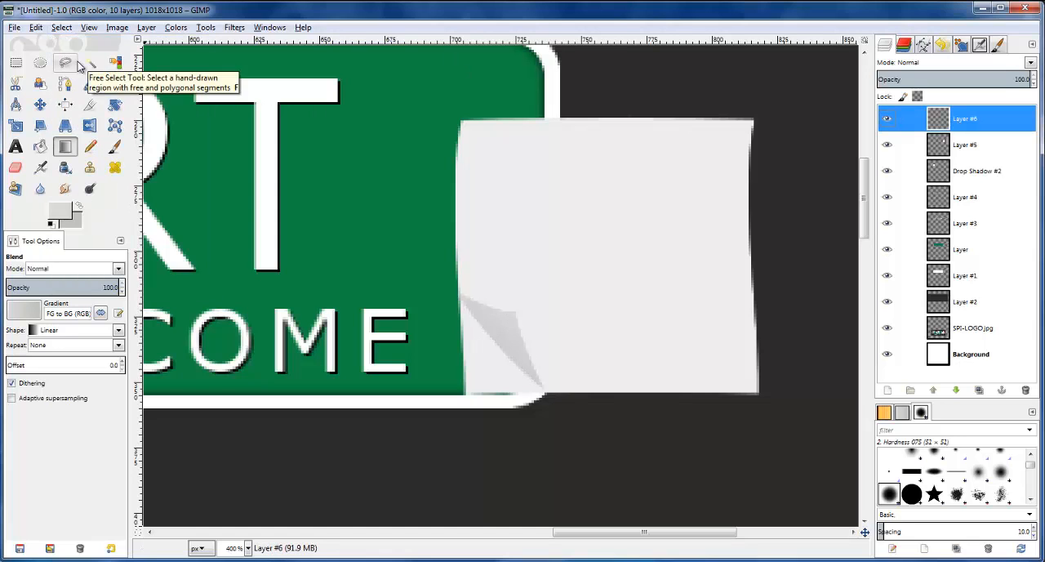
Duplicate the right-hand note's layer and hide the original
left_click(905, 145)
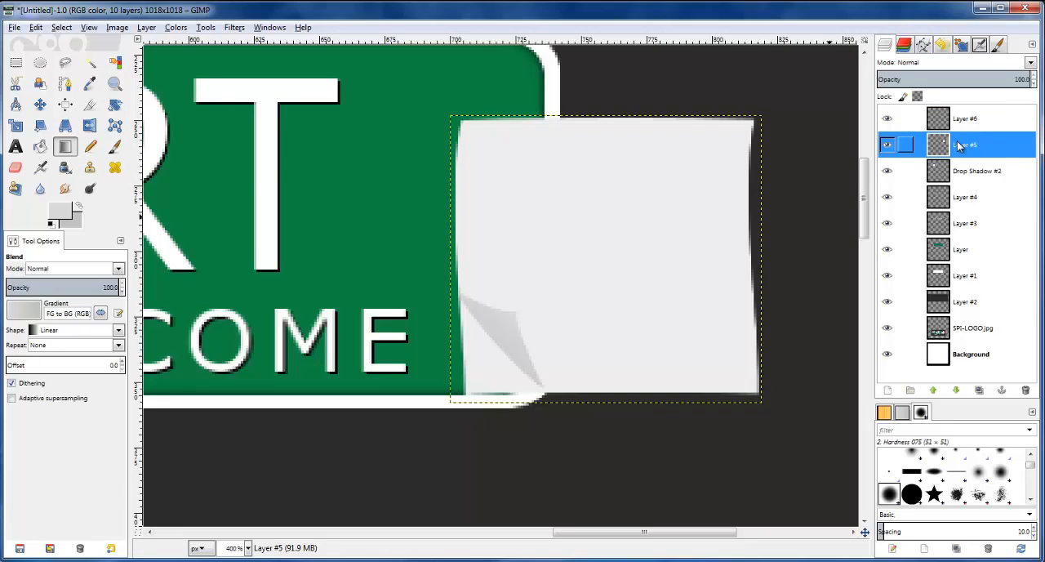
left_click(984, 392)
left_click(887, 171)
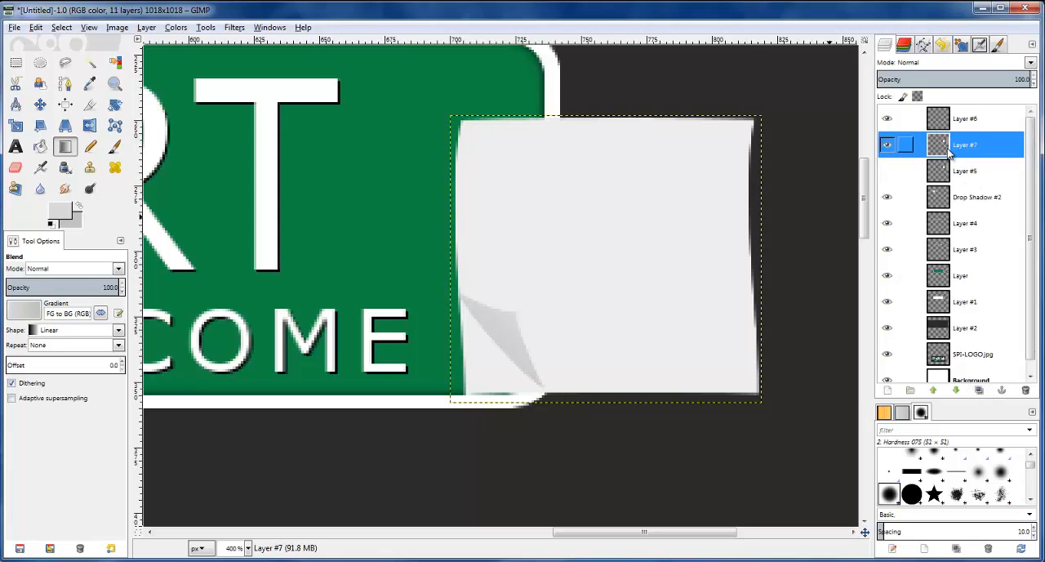
Erase the duplicated note's lower-left corner outside the folded flap with a Hardness 100 eraser at size 20
left_click(15, 167)
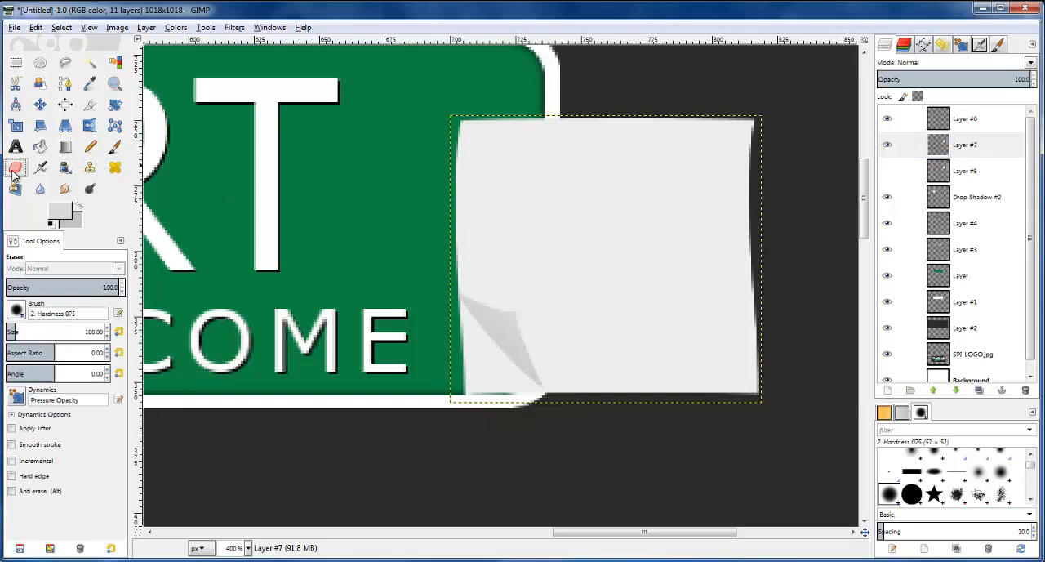
left_click(16, 309)
double_click(33, 365)
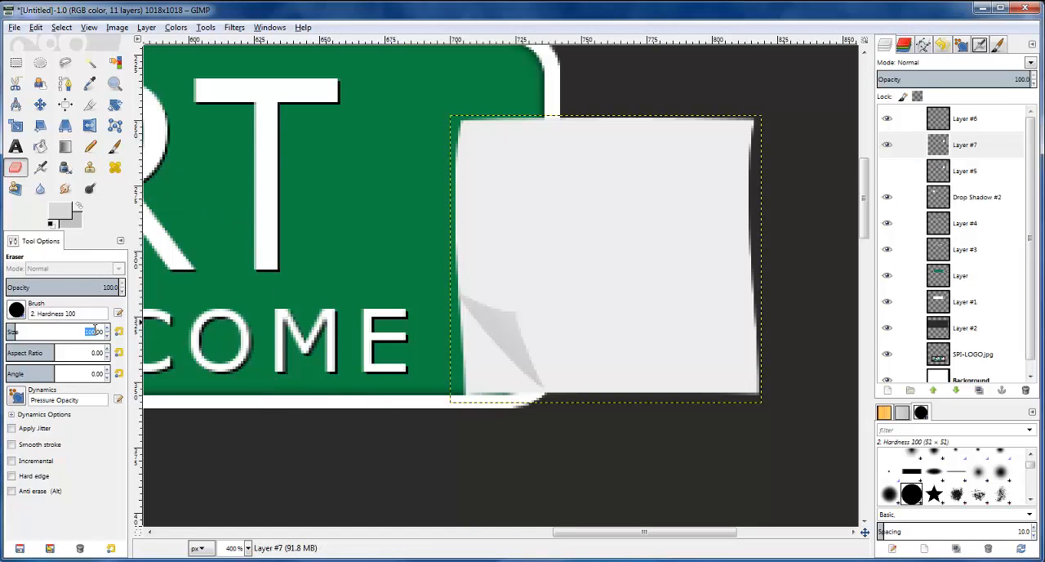
key("Return")
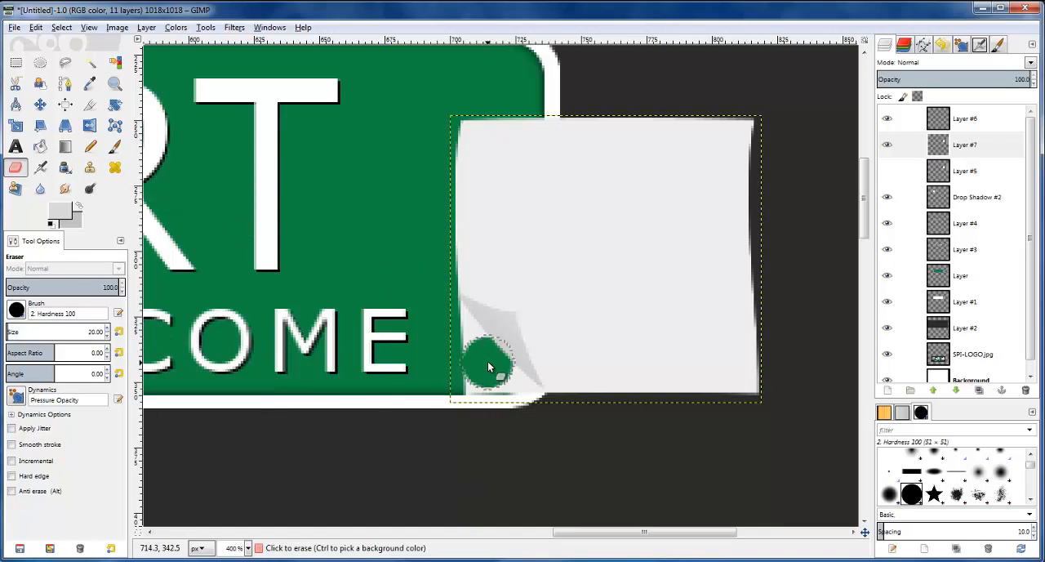
left_click(461, 337)
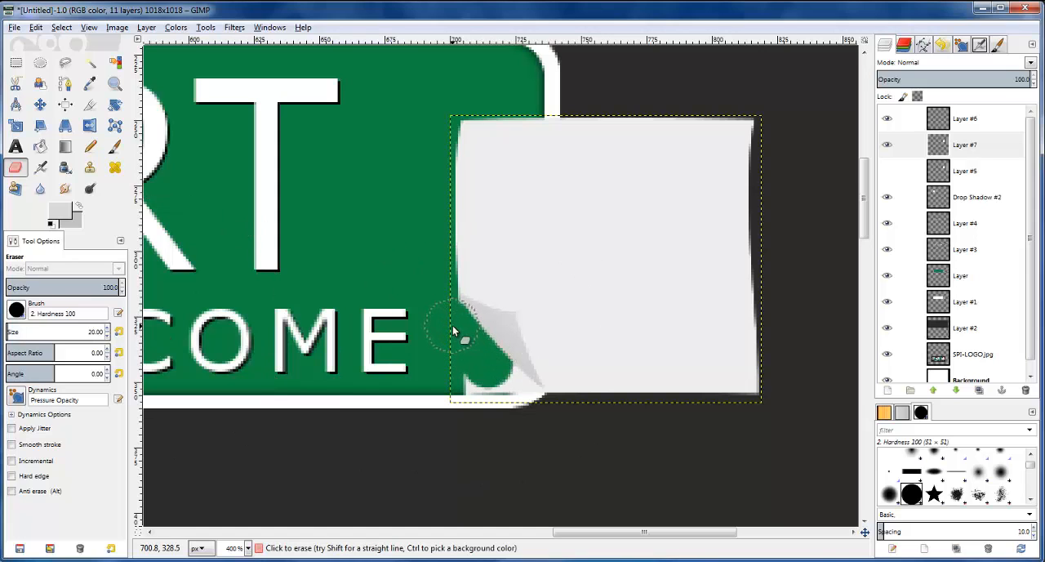
mouse_move(461, 355)
left_mouse_down()
mouse_move(496, 397)
mouse_move(498, 384)
mouse_move(515, 403)
left_mouse_up()
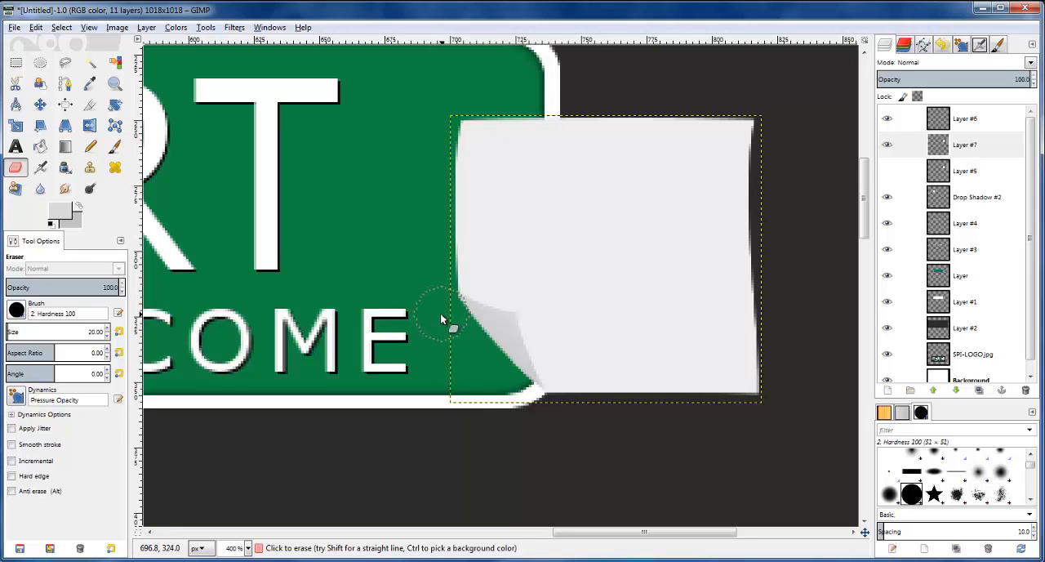
Dodge the duplicated right-hand note's lower-left area above the fold, using the Hardness 075 brush at size 100 with the Midtones range
scroll(413, 290, "down", 5, "ctrl")
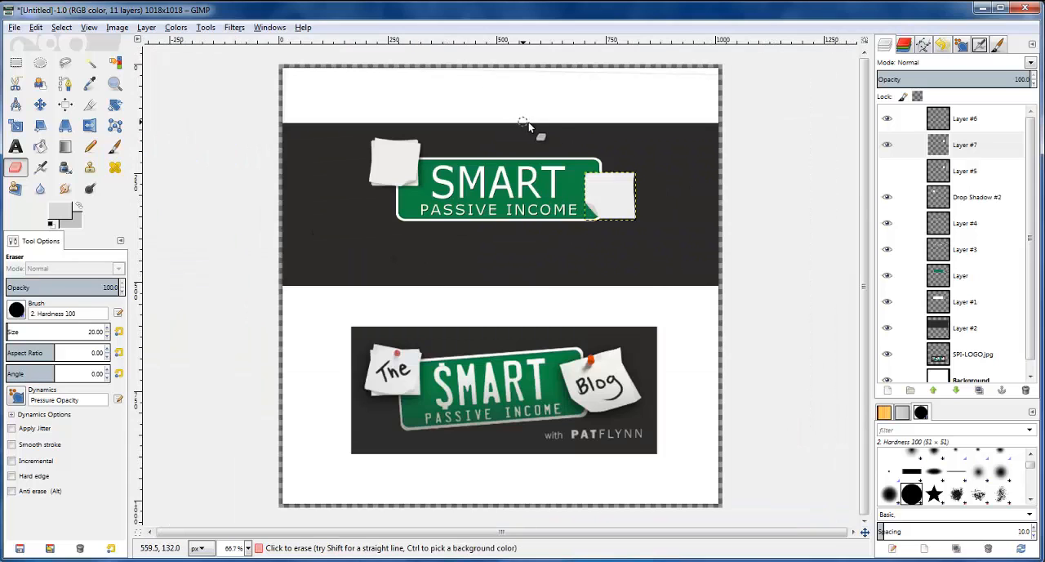
scroll(564, 147, "up", 5, "ctrl")
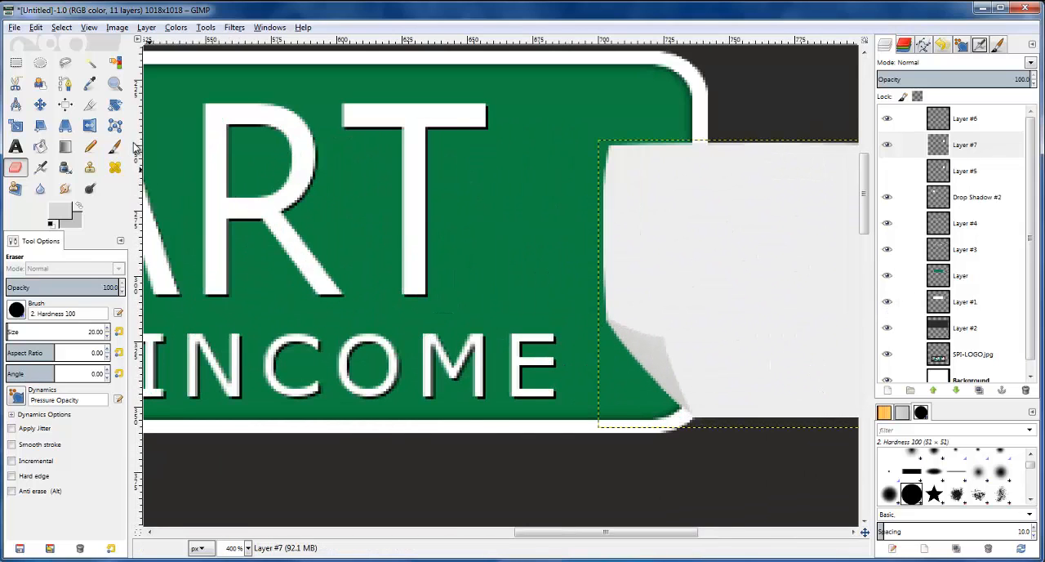
left_click(16, 310)
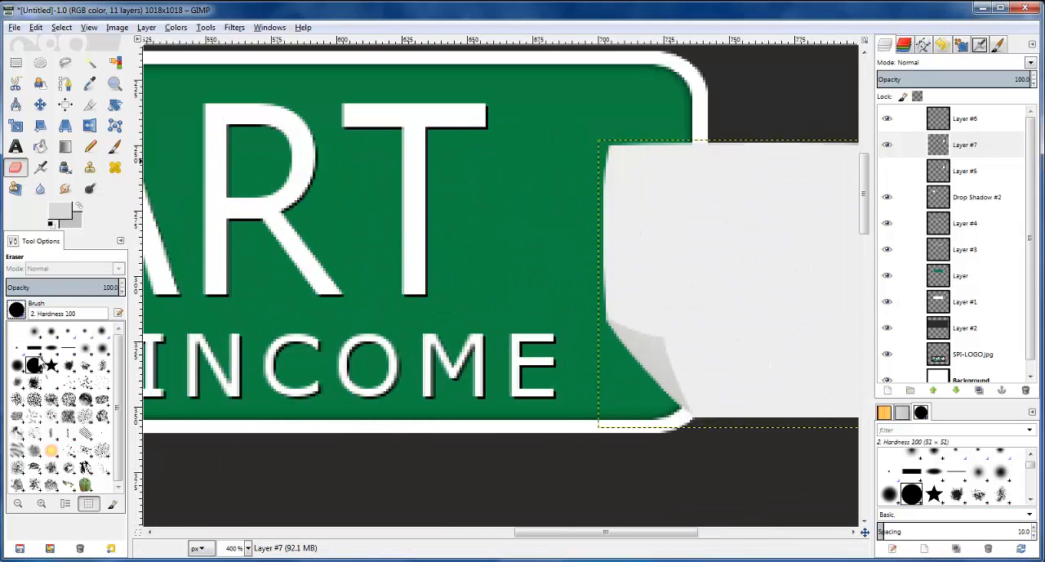
double_click(20, 365)
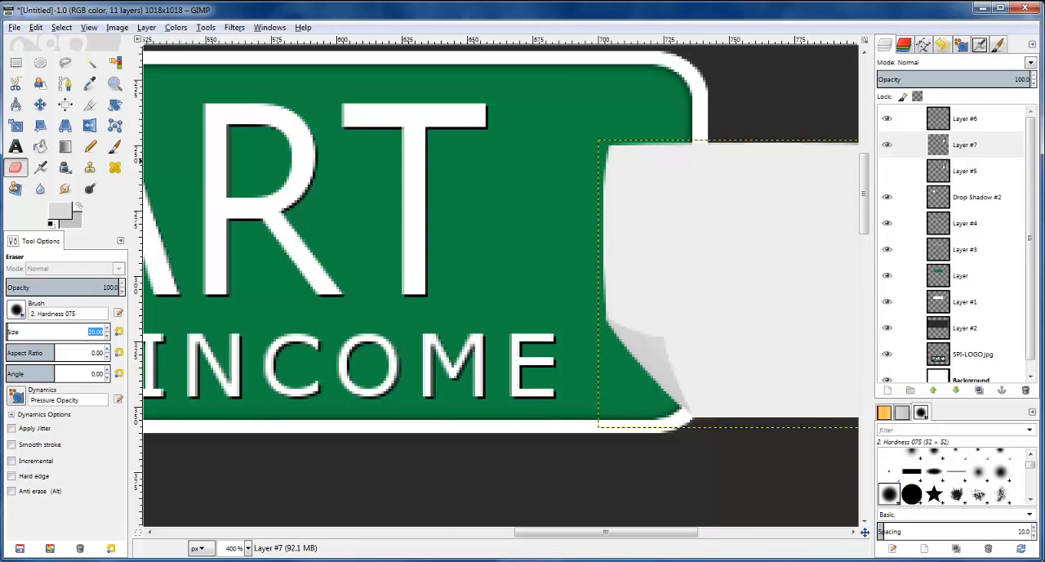
type("100")
key("Return")
left_click(90, 189)
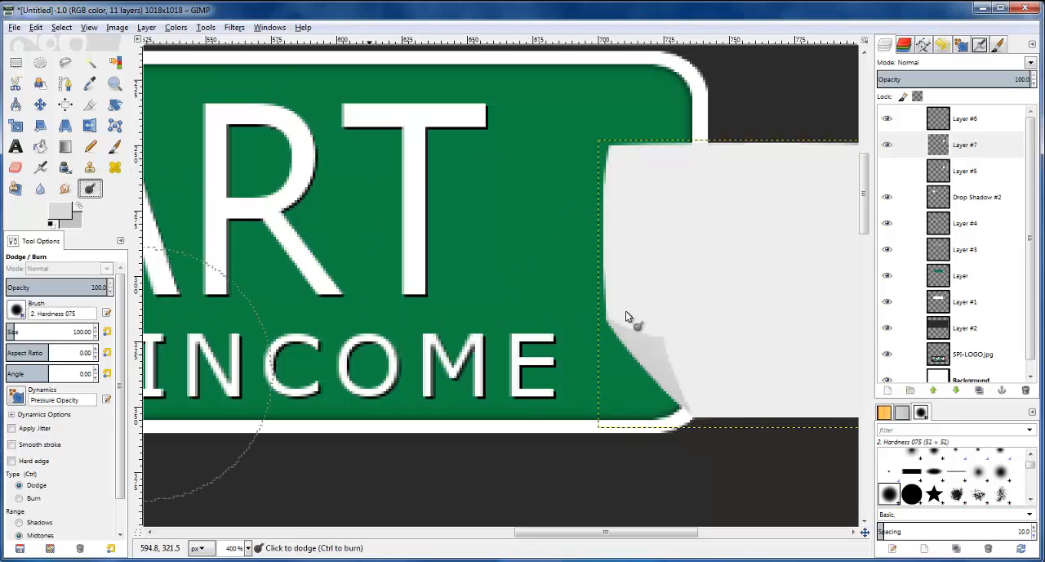
left_click(700, 280)
left_click(700, 300)
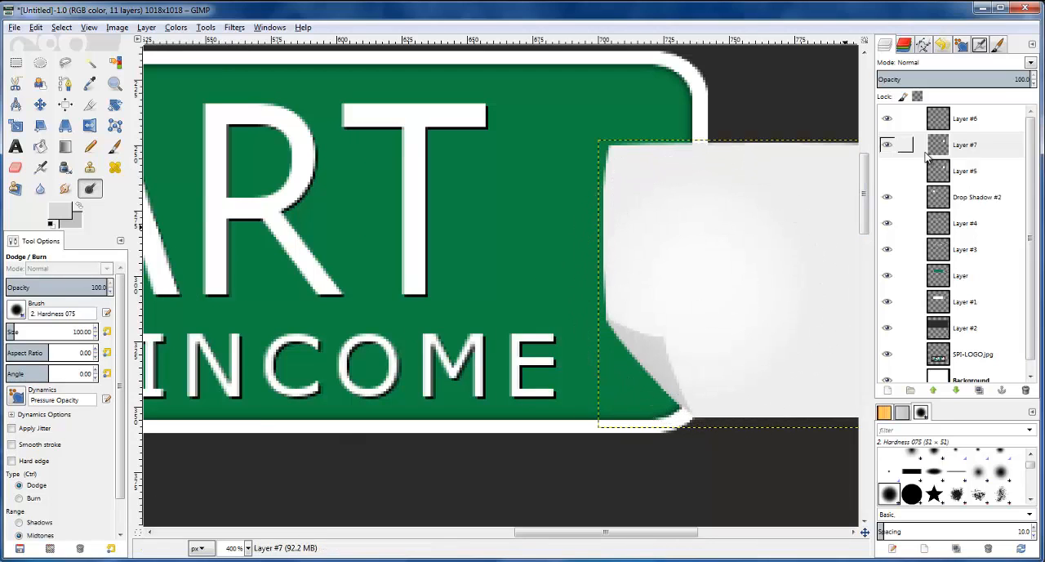
On the flap's layer, dodge the fold lightly and burn its edges to give it shading
left_click(958, 121)
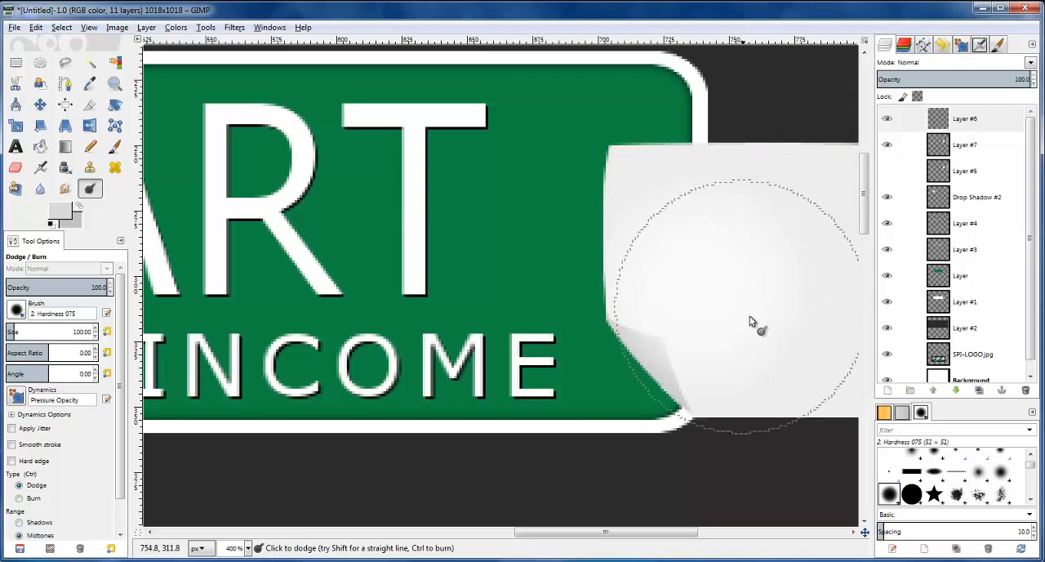
left_click(33, 500)
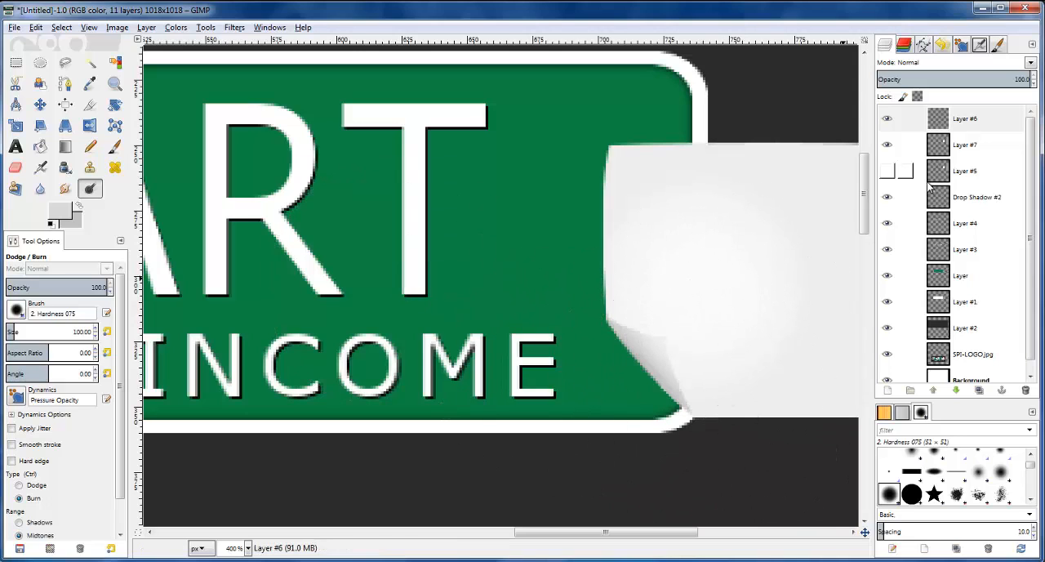
Merge the folded flap's layer down into the duplicated right-hand note's layer
left_click(939, 147)
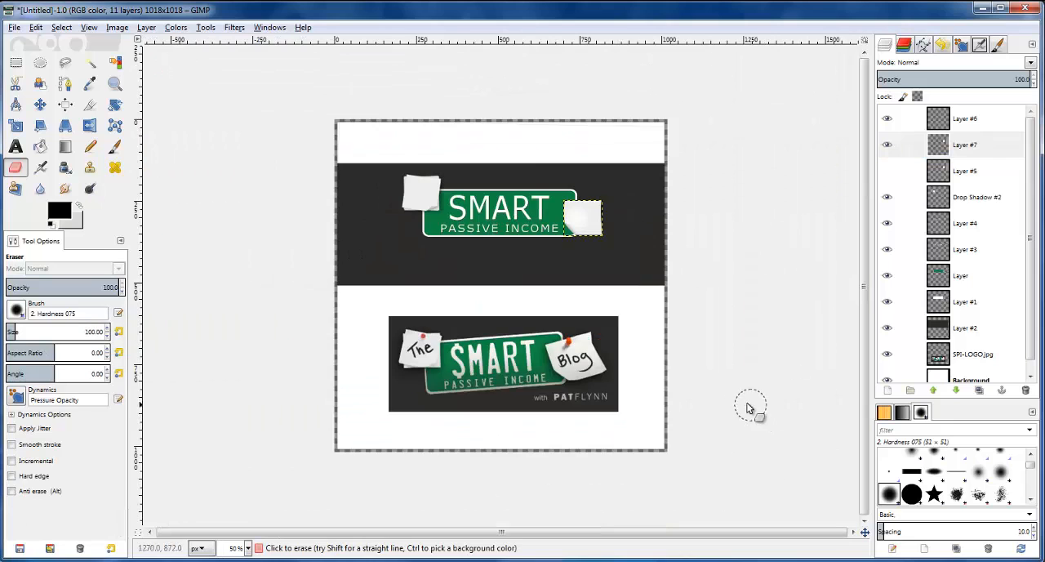
scroll(691, 284, "up", 3)
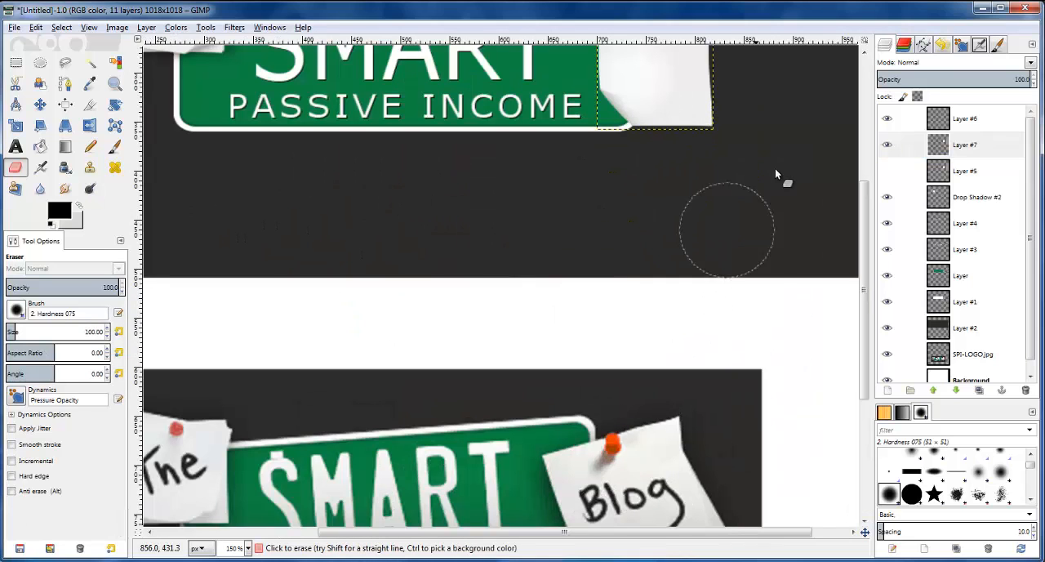
scroll(781, 159, "down", 5)
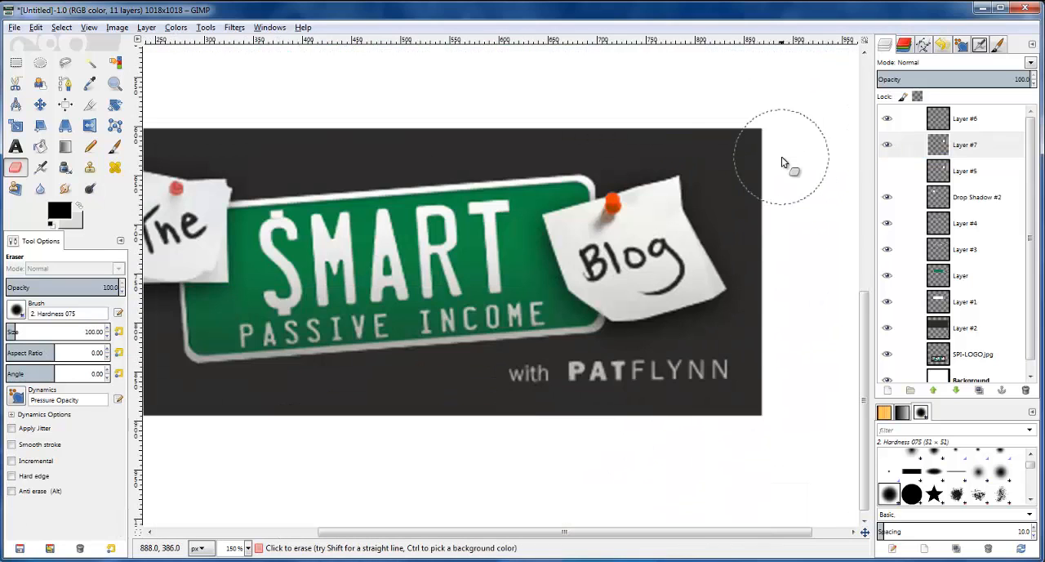
scroll(781, 161, "up", 2)
scroll(781, 161, "down", 1)
scroll(782, 161, "up", 3)
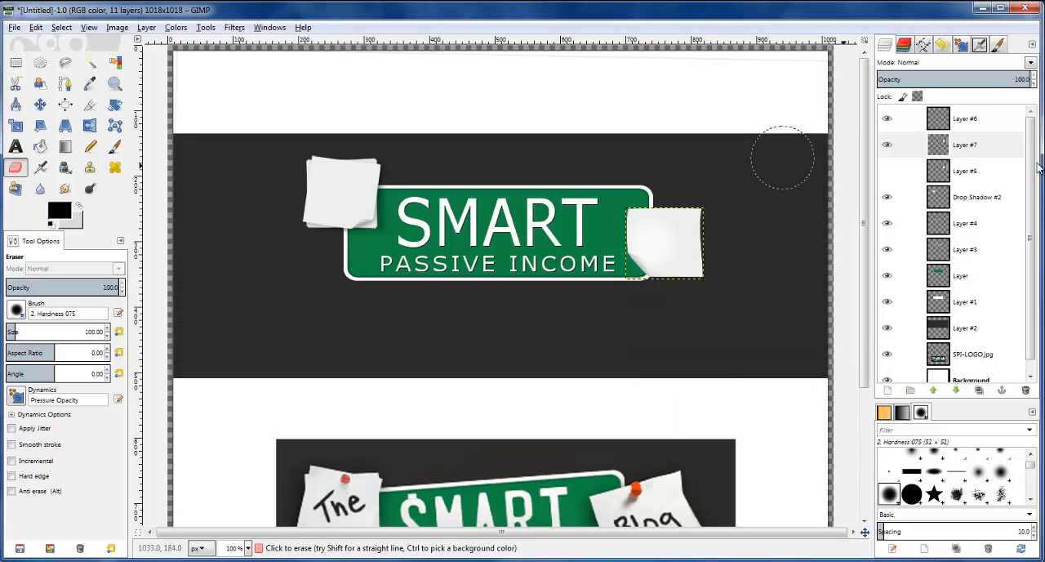
left_click(943, 145)
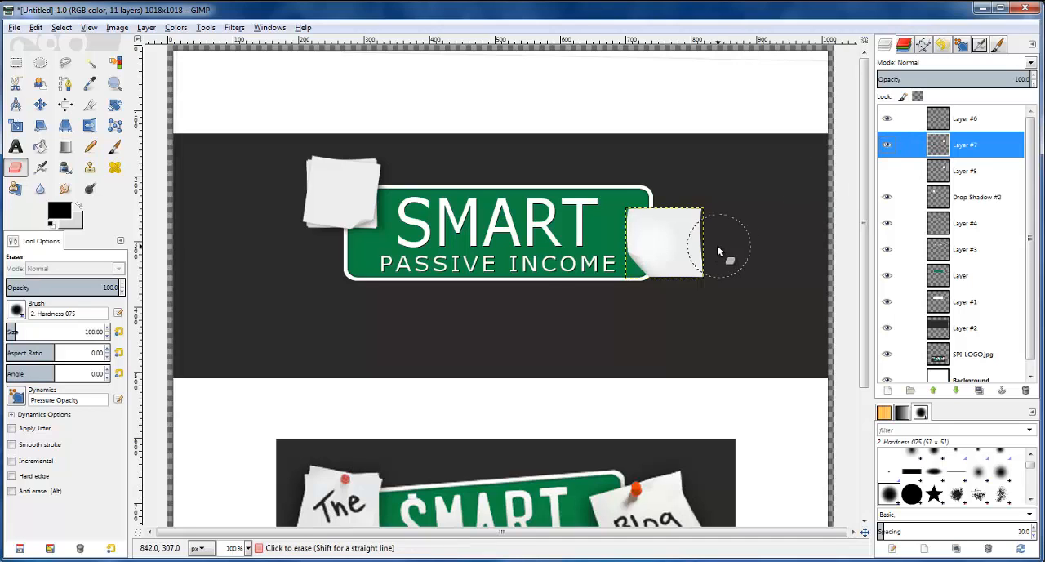
scroll(718, 245, "up", 4)
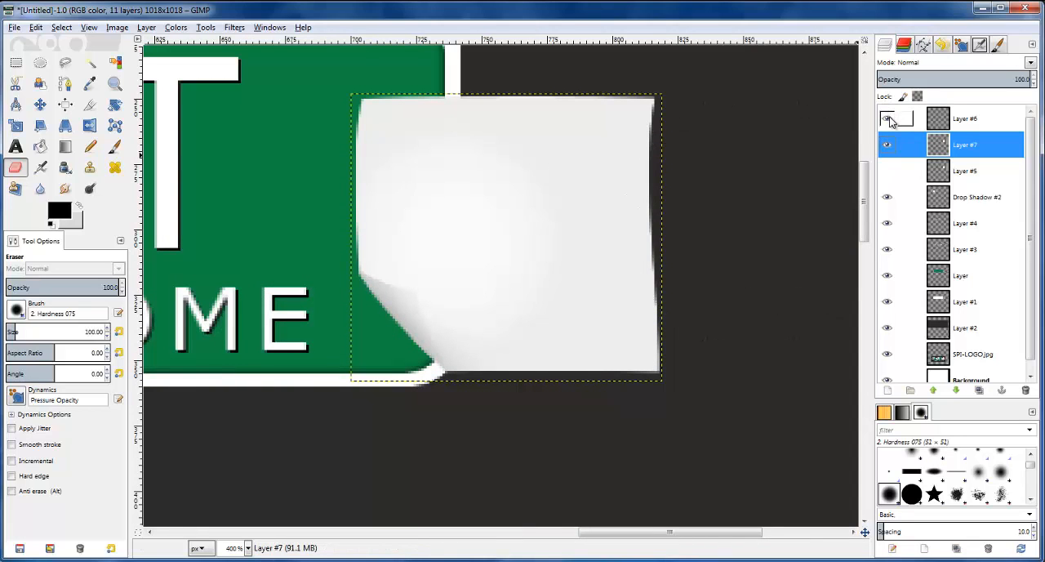
left_click(890, 119)
left_click(889, 119)
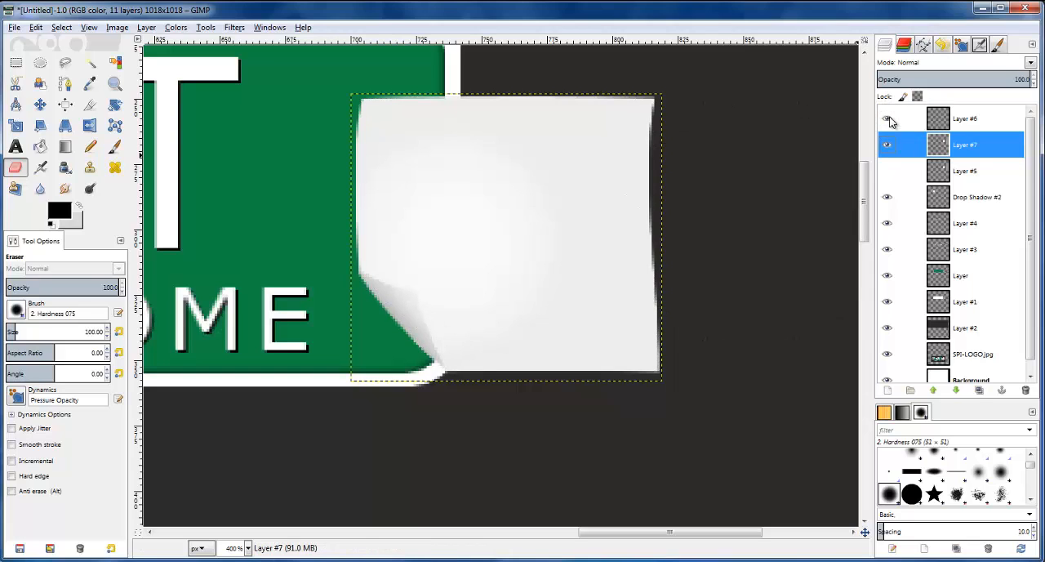
left_click(889, 122)
left_click(889, 122)
right_click(937, 123)
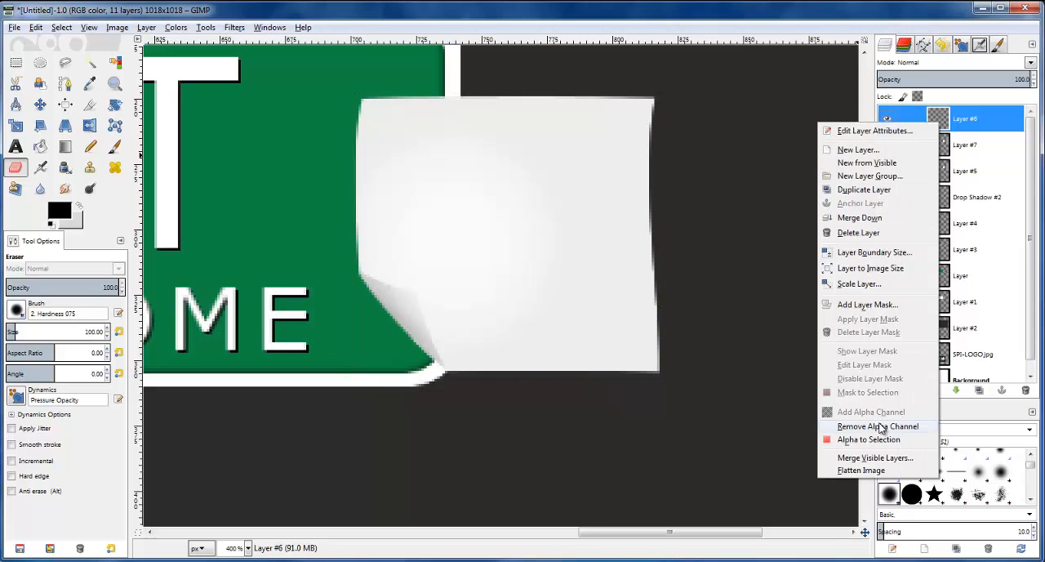
left_click(860, 233)
scroll(520, 217, "down", 2)
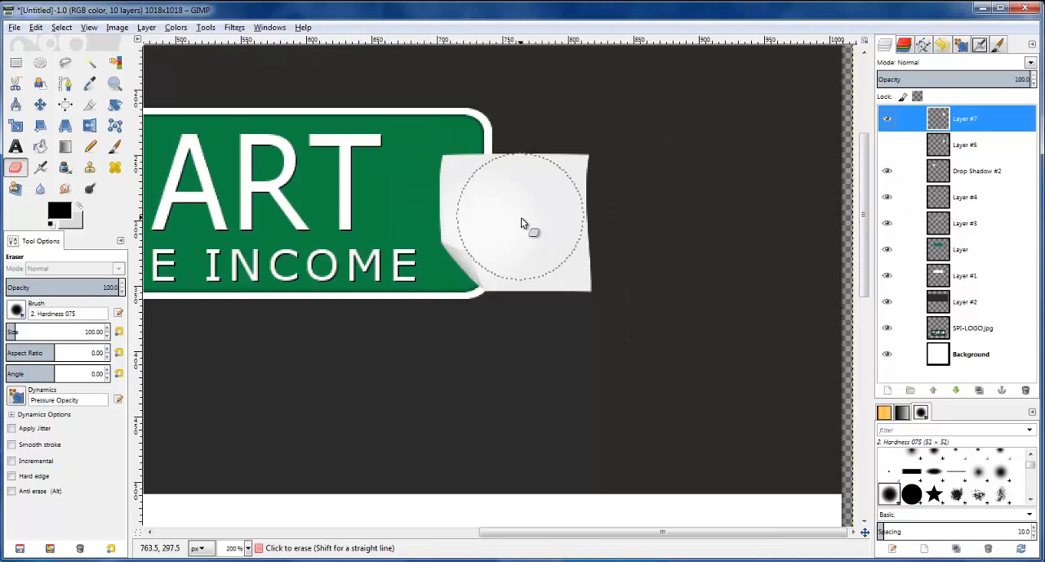
scroll(524, 217, "down", 1)
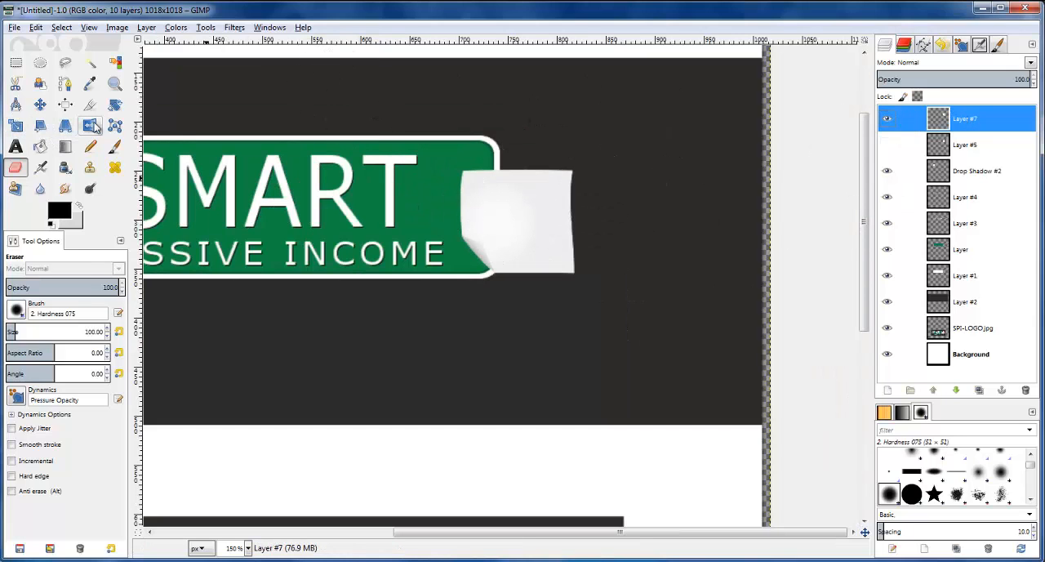
left_click(114, 105)
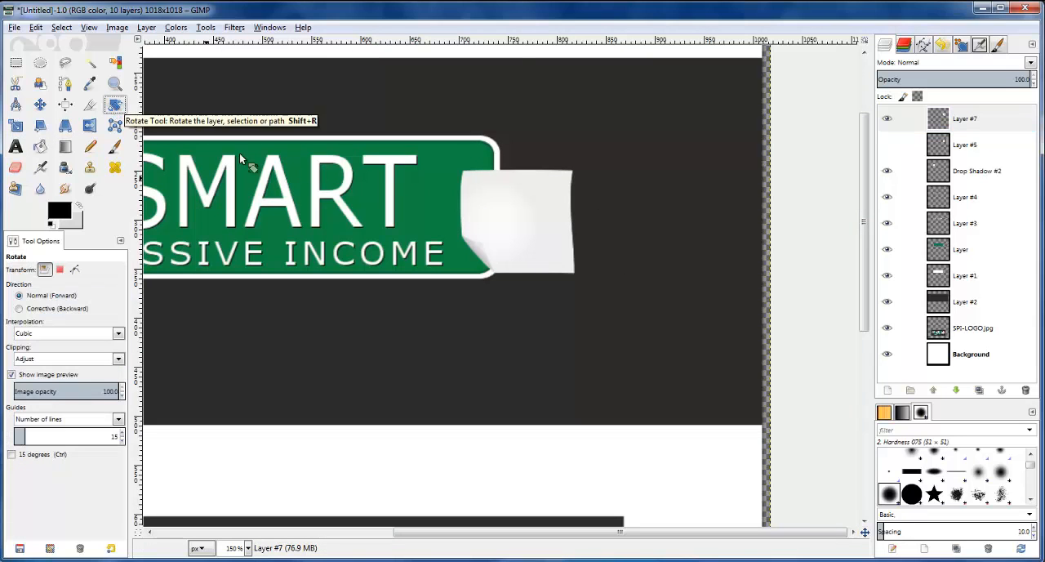
left_click(518, 221)
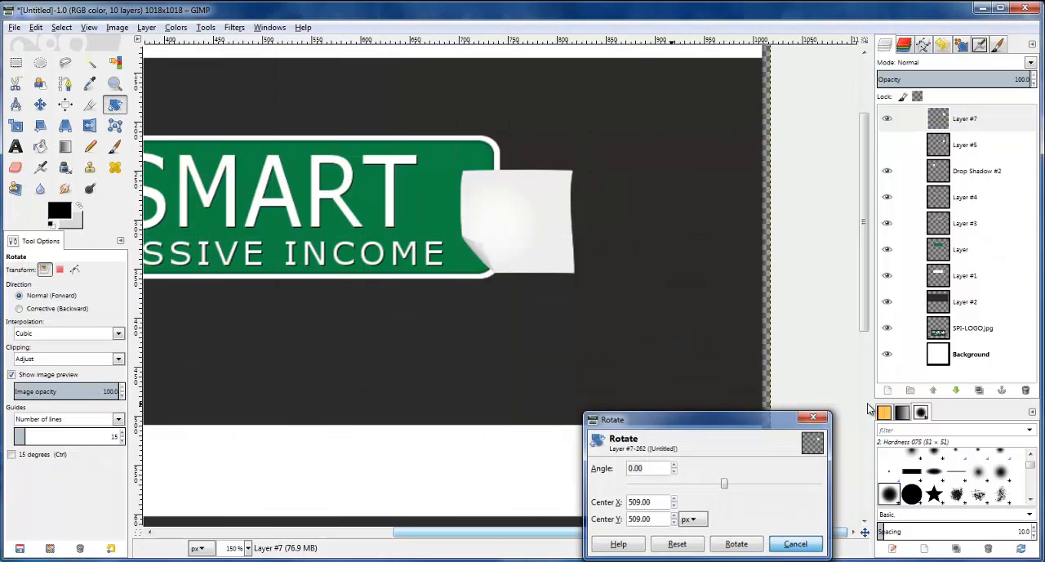
left_click(796, 544)
Autocrop the merged right-hand note layer to its content
left_click(966, 121)
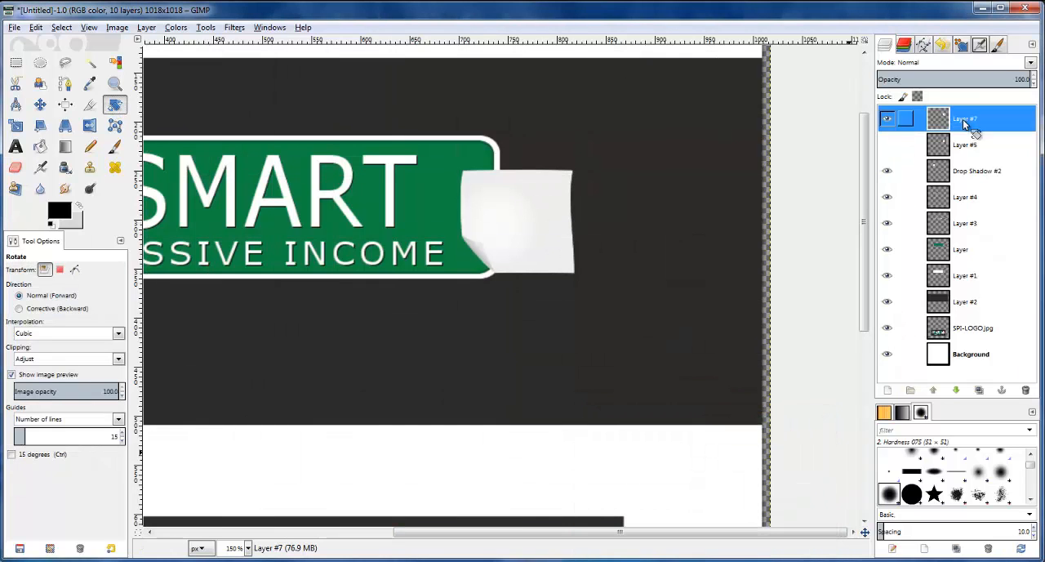
left_click(147, 27)
left_click(181, 260)
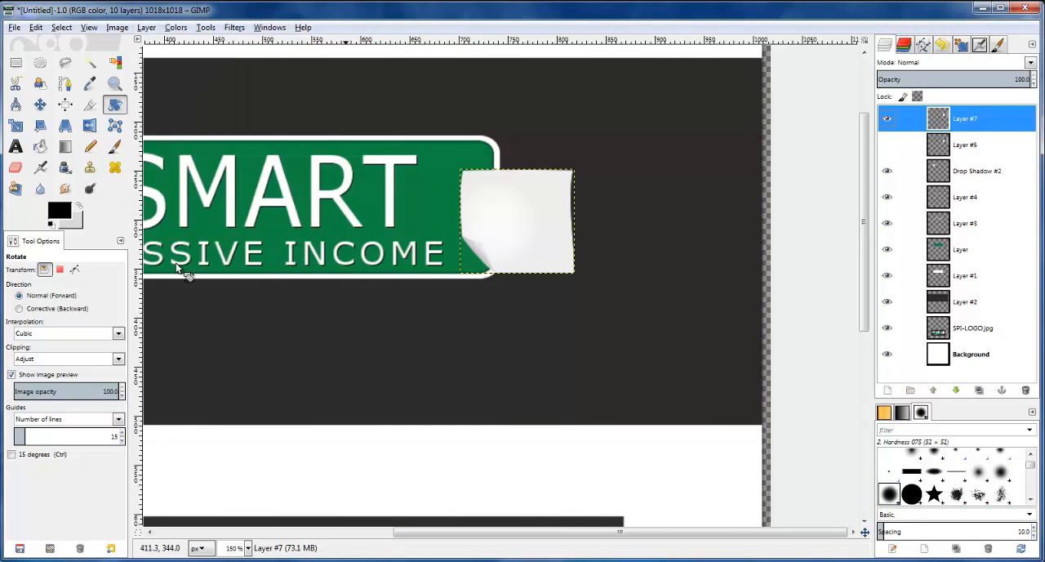
Rotate the cropped right-hand note by -12.60 degrees about its centre, and show the hidden original note beneath it
left_click(494, 222)
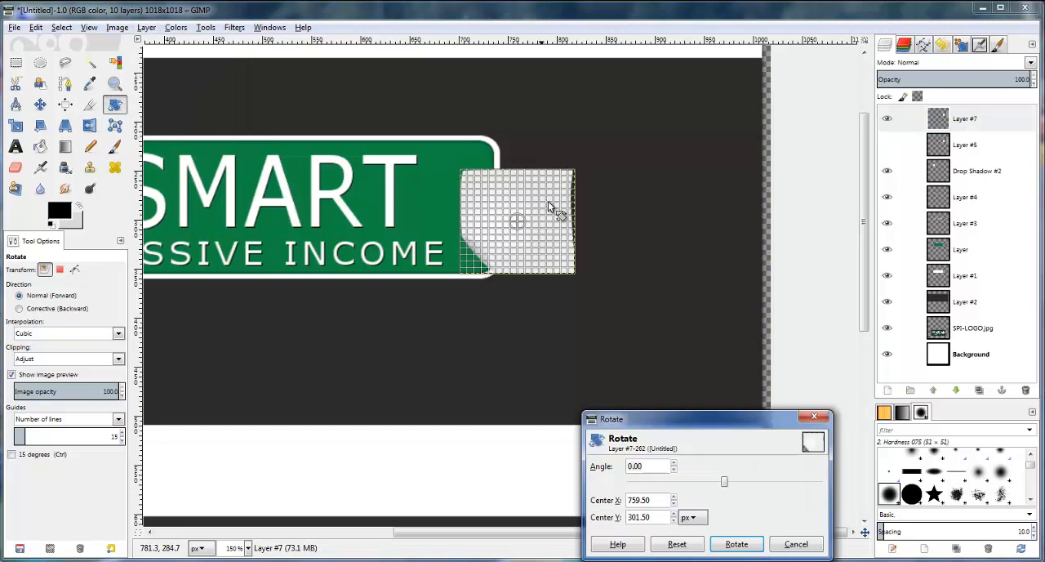
left_click_drag(556, 201, 608, 245)
left_click_drag(553, 201, 555, 208)
scroll(583, 250, "down", 3)
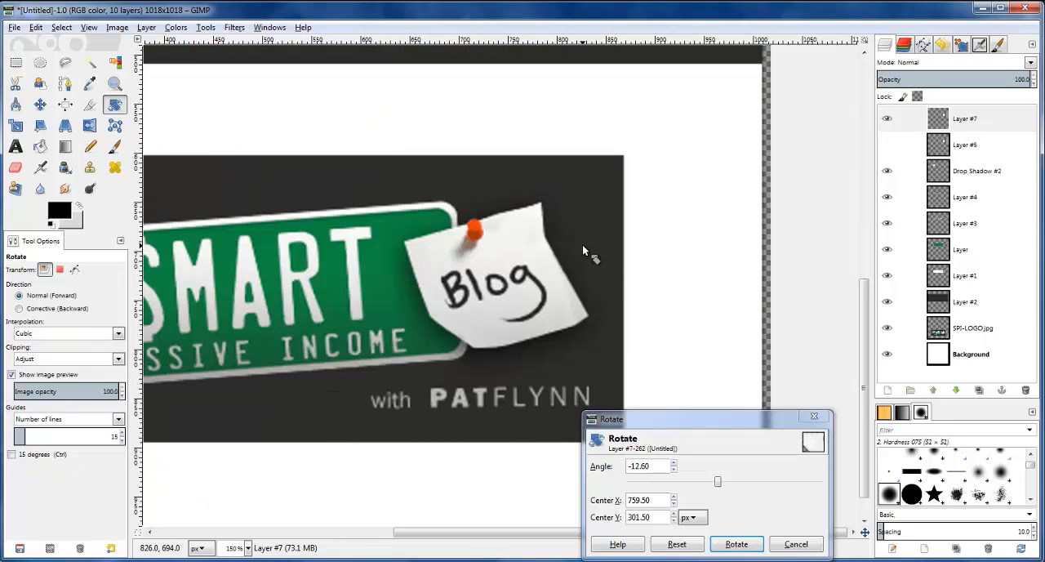
scroll(583, 250, "up", 5)
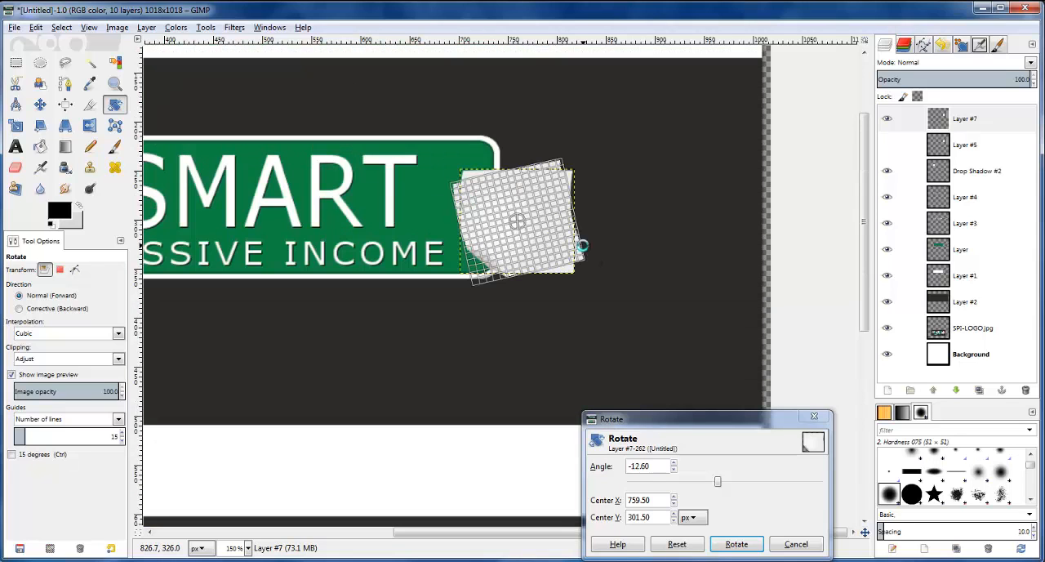
key("Return")
left_click(888, 144)
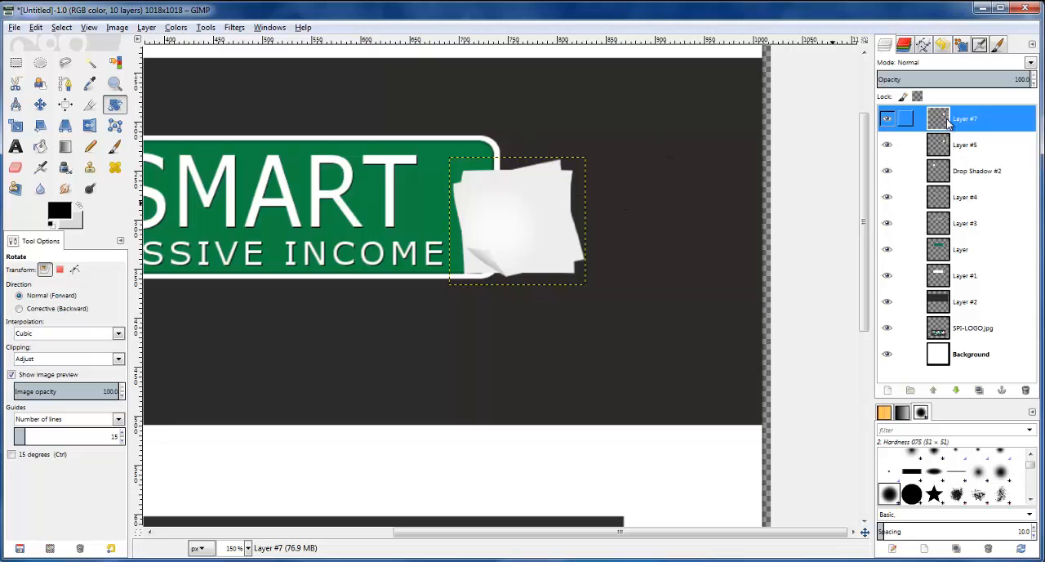
left_click(582, 214)
left_click_drag(582, 214, 585, 211)
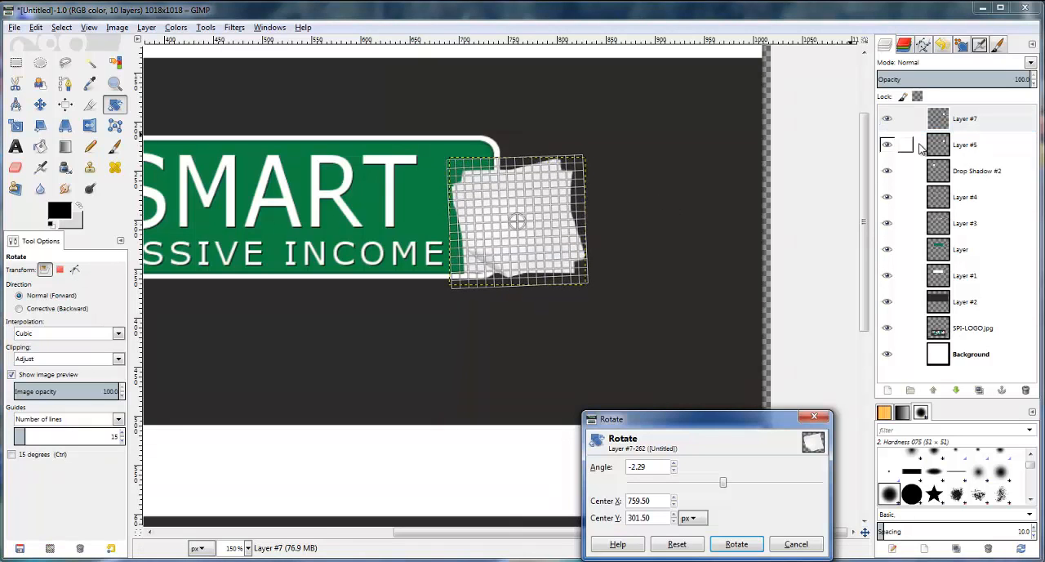
left_click(817, 544)
Rotate the original right-hand note's layer, Layer #5, by -8.93 degrees about its centre
left_click(947, 145)
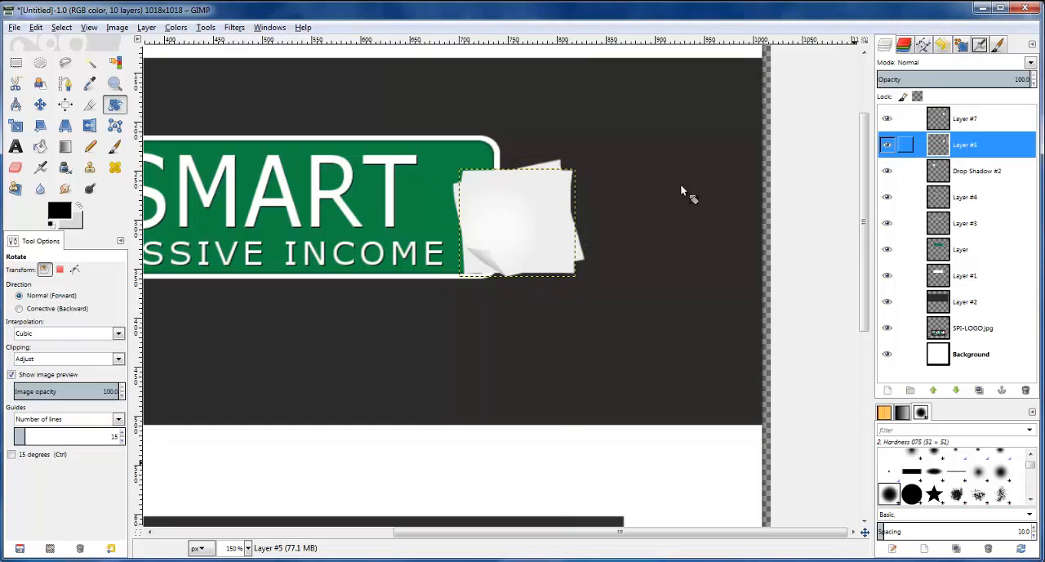
left_click(571, 208)
left_click_drag(570, 204, 571, 196)
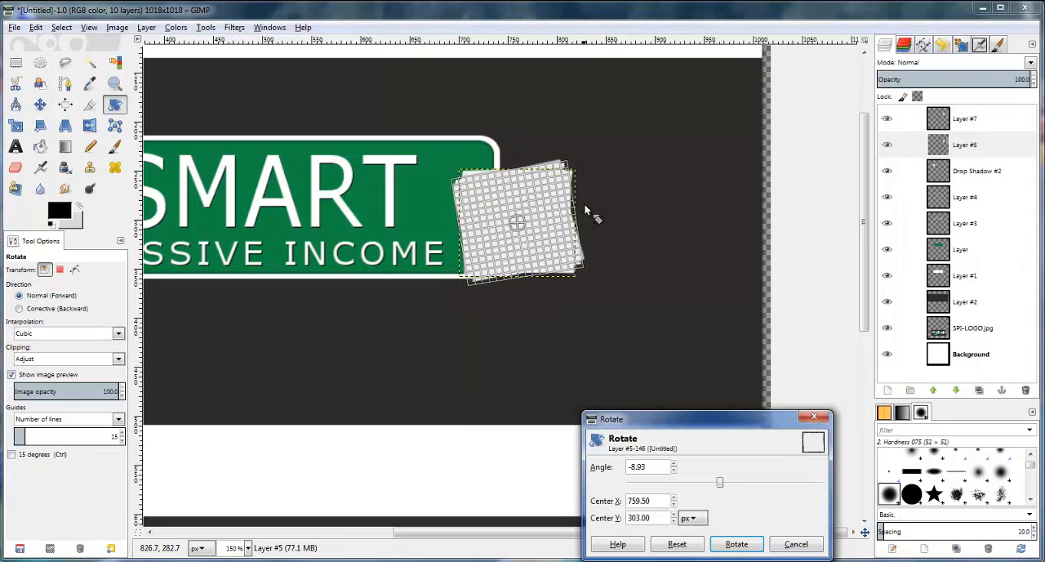
left_click(737, 543)
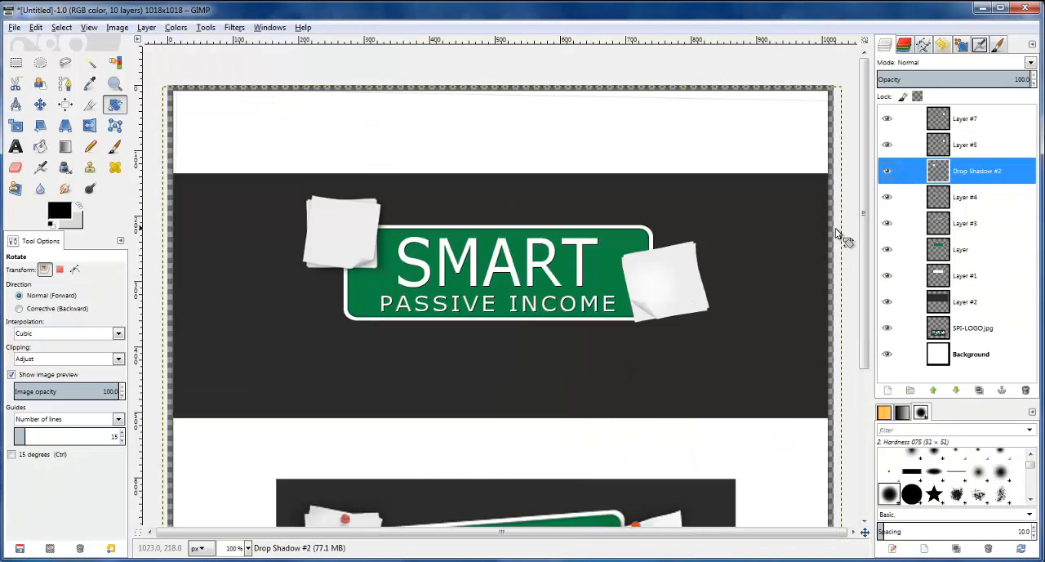
Duplicate the rotated original note's layer, Layer #5
left_click(887, 171)
left_click(887, 170)
left_click(886, 145)
left_click(887, 144)
left_click(965, 145)
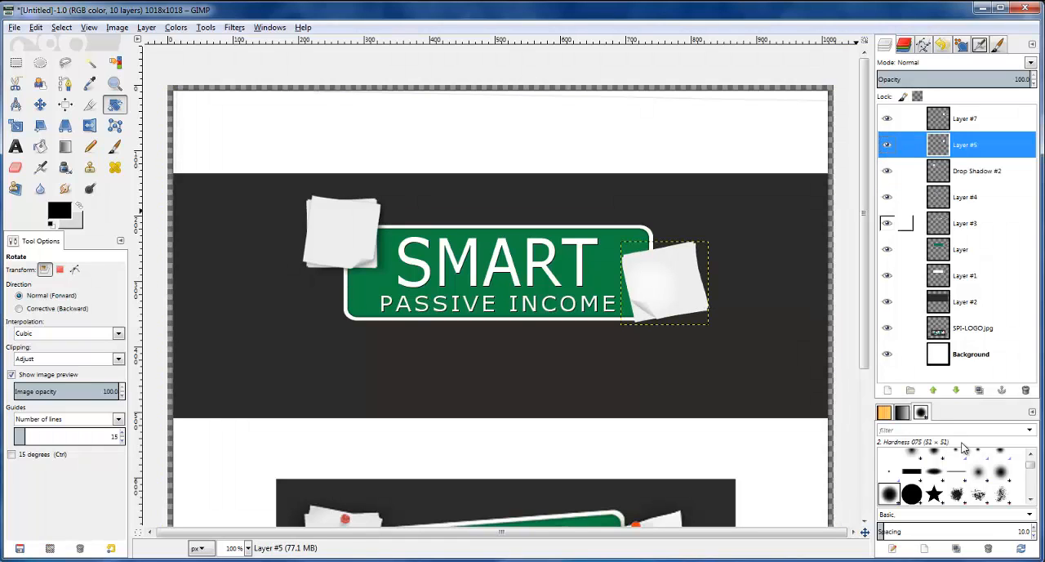
left_click(979, 390)
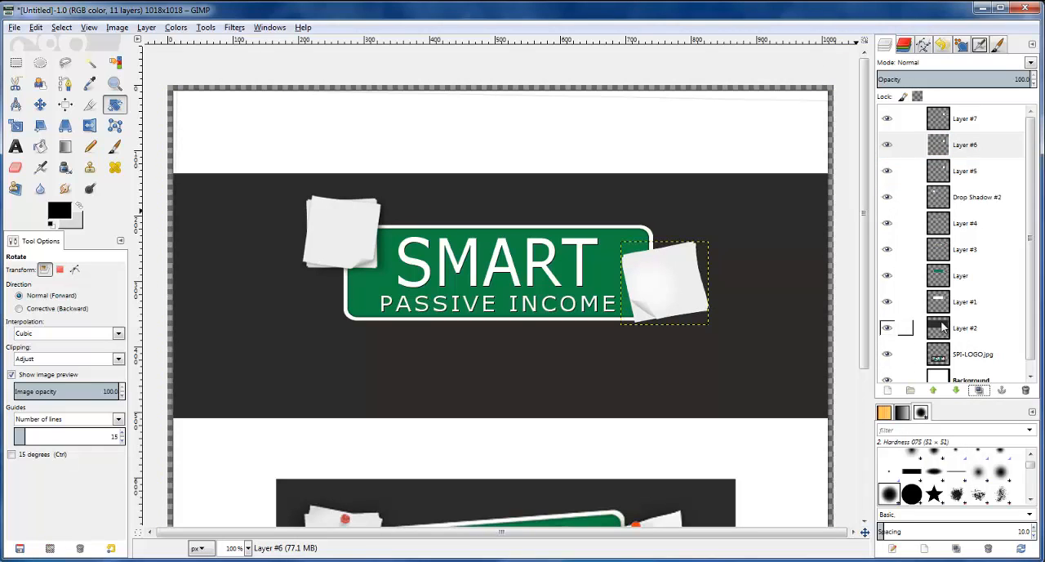
Rotate the new copy of the lower right-hand note by -4.31 degrees about its centre
left_click(970, 144)
scroll(708, 269, "up", 2)
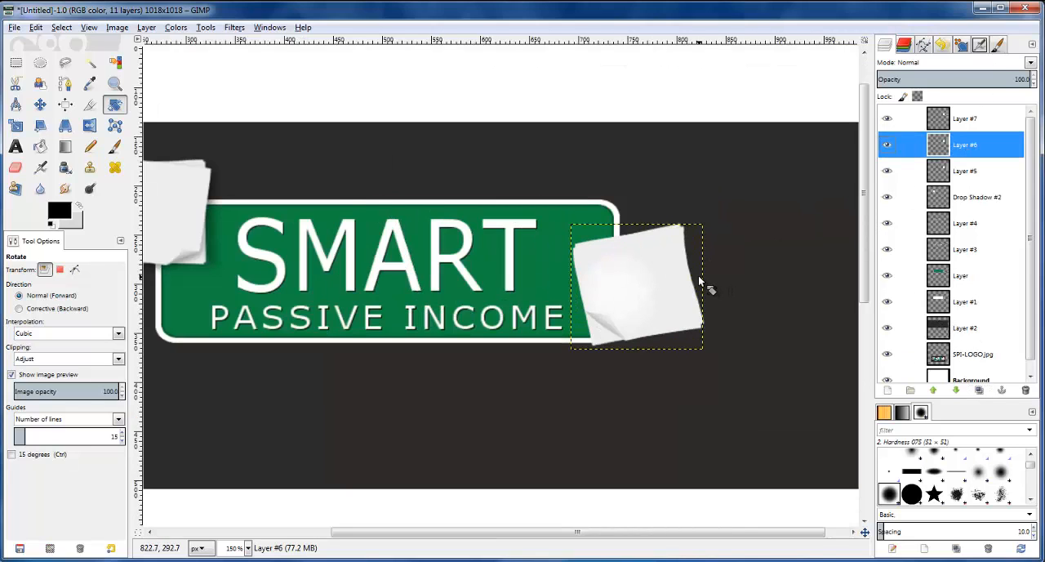
left_click_drag(696, 259, 694, 244)
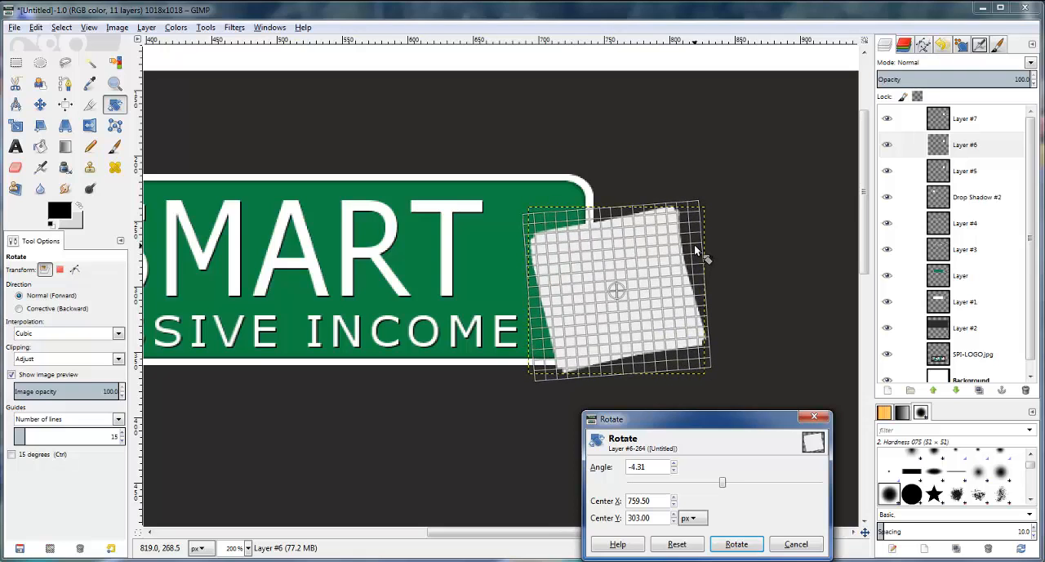
left_click(738, 545)
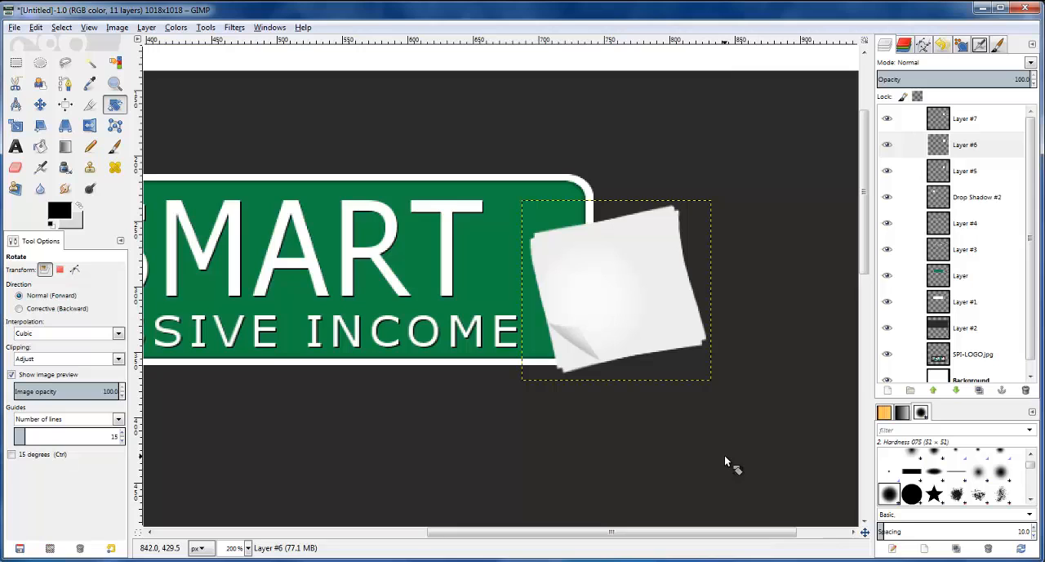
Nudge the Layer #6 note copy one pixel right and one pixel down beneath the right-hand note
left_click(966, 147)
left_click(40, 105)
key("Right")
key("Down")
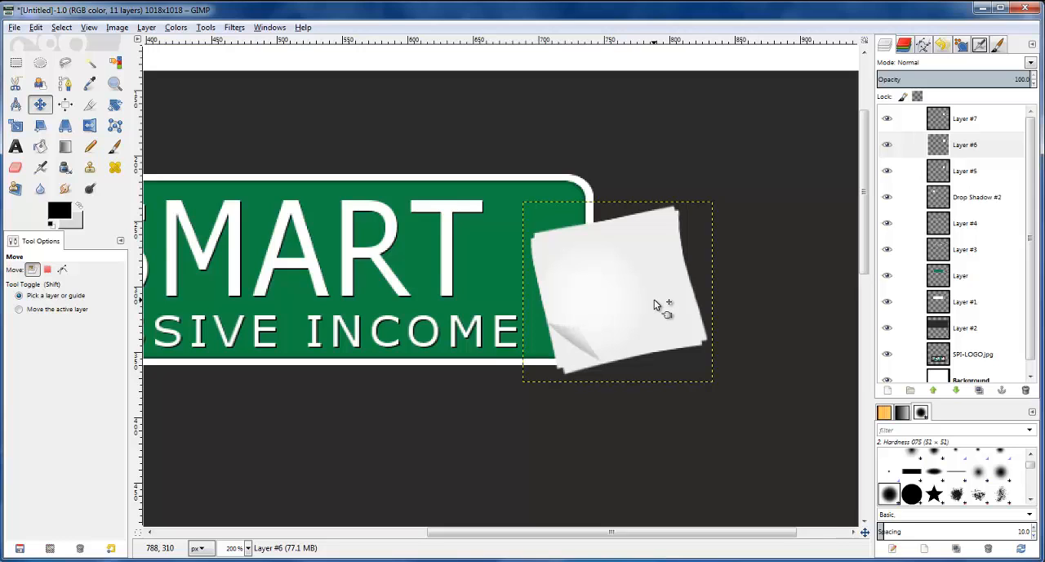
Fine-tune the Layer #5 note's position beneath the right-hand note in single-pixel nudges
left_click(943, 171)
left_click(625, 257)
key("Left")
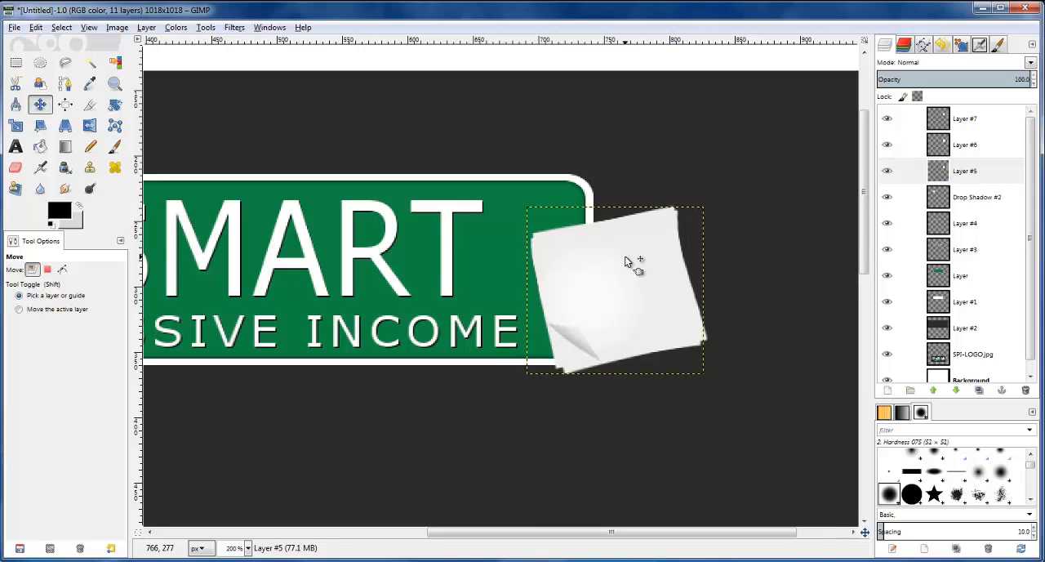
key("Left")
key("Right")
key("Right")
key("Up")
key("Down")
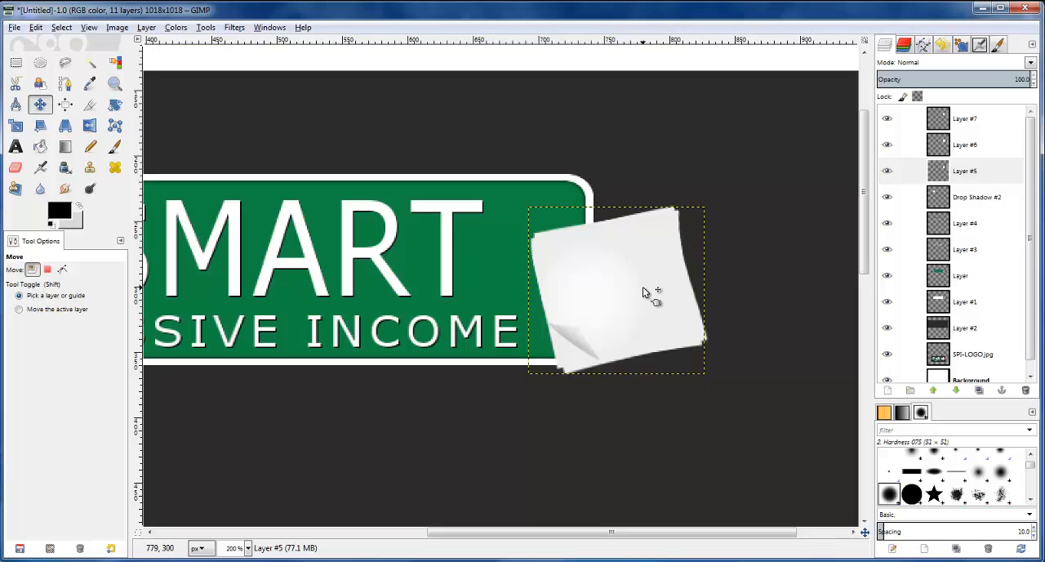
Add a black drop shadow to Layer #7 with X and Y offsets of 2, blur radius 4 and opacity 80
left_click(954, 114)
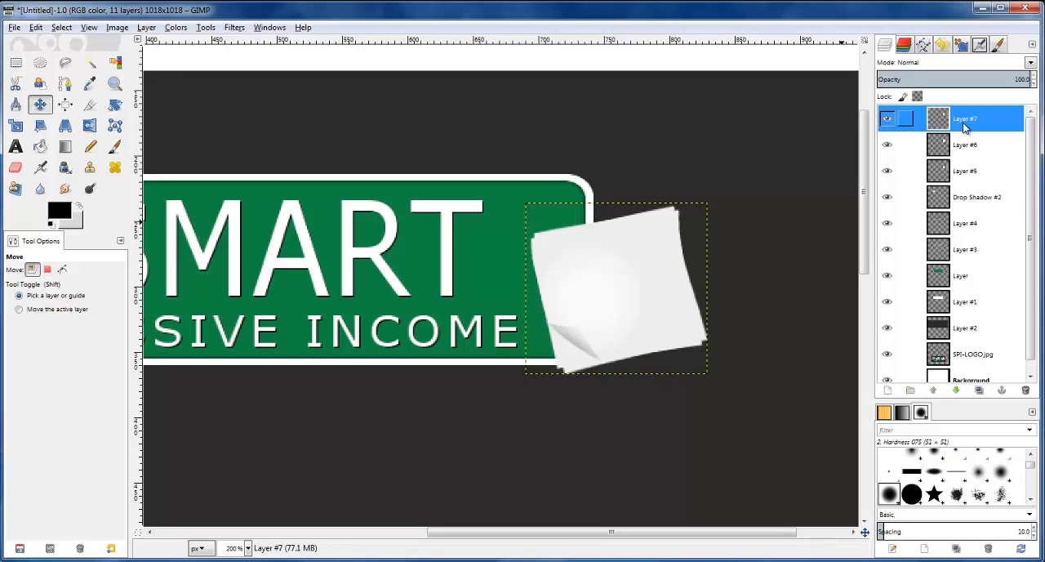
left_click(237, 28)
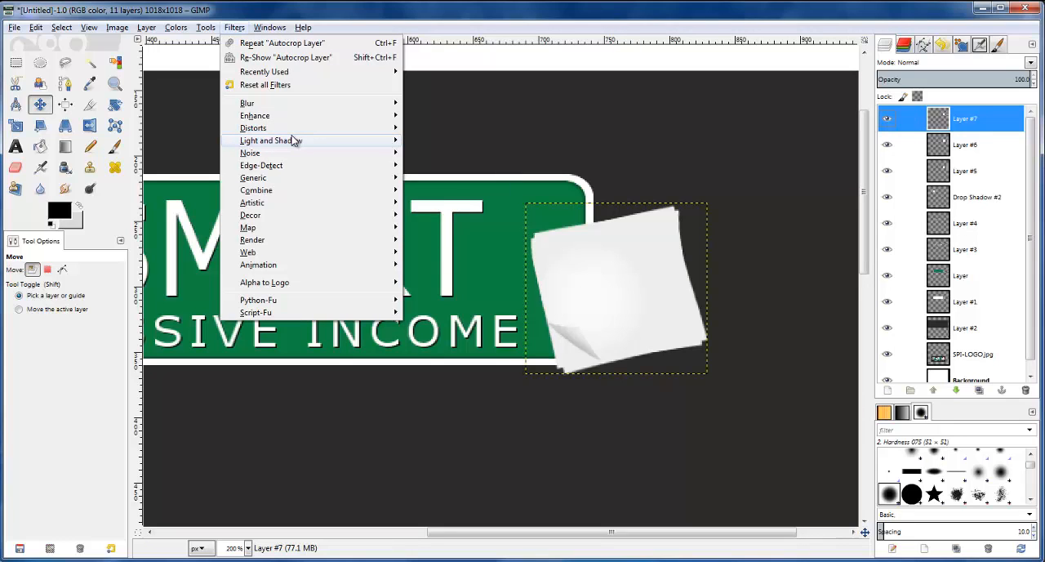
mouse_move(275, 139)
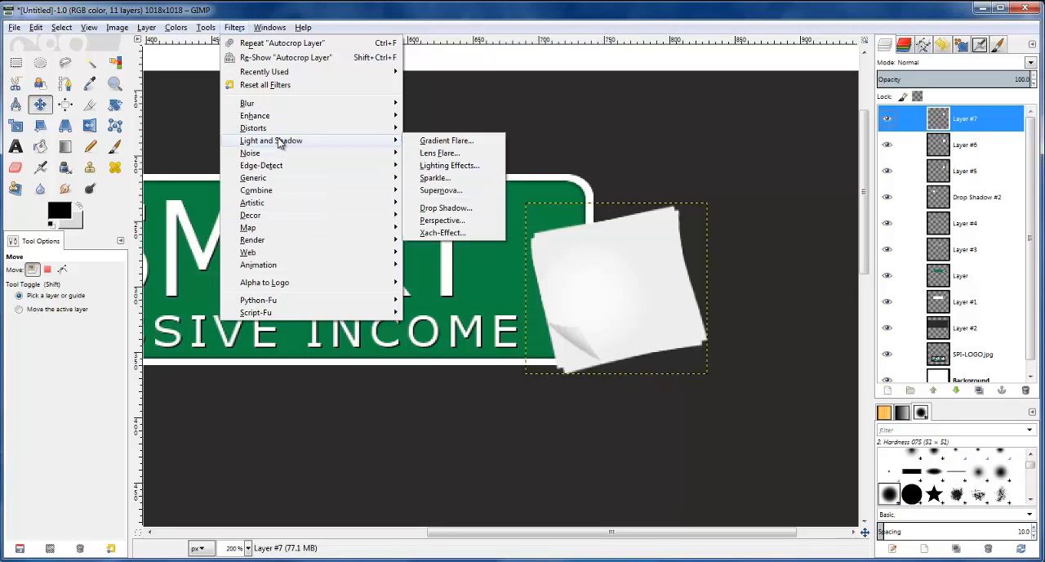
left_click(448, 211)
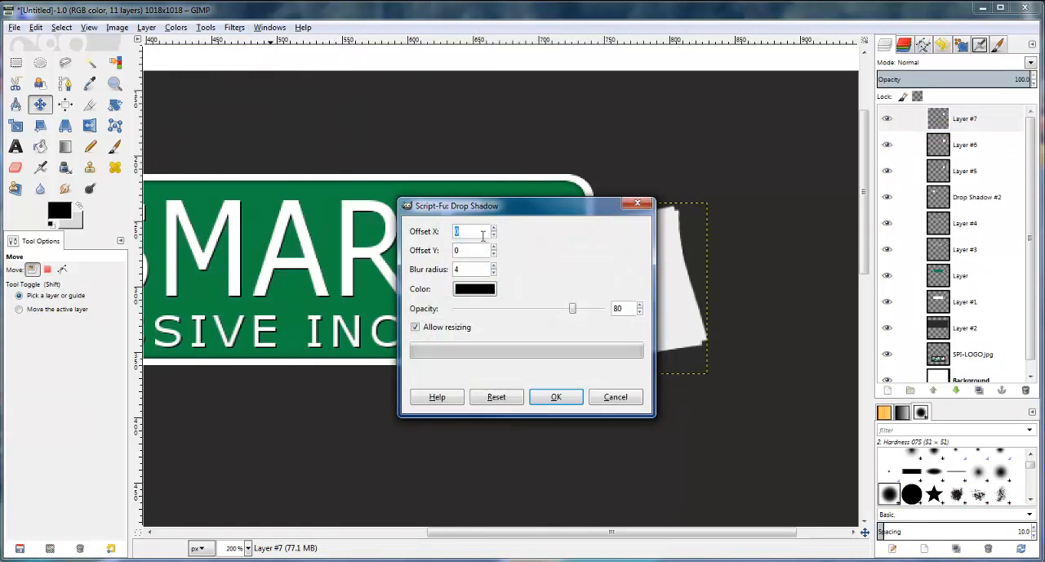
left_click_drag(479, 212, 299, 235)
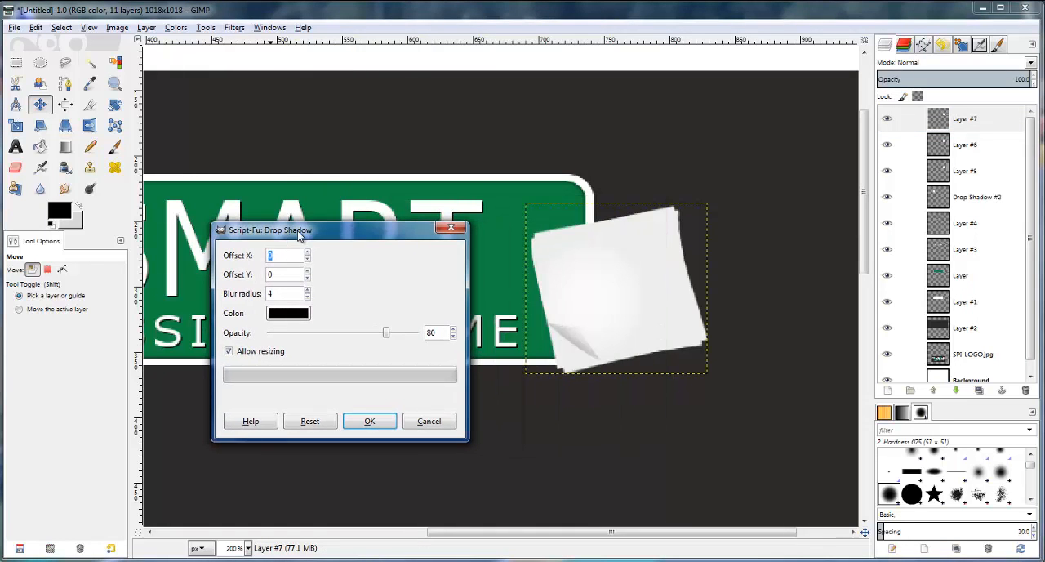
type("4")
type("2")
left_click(369, 421)
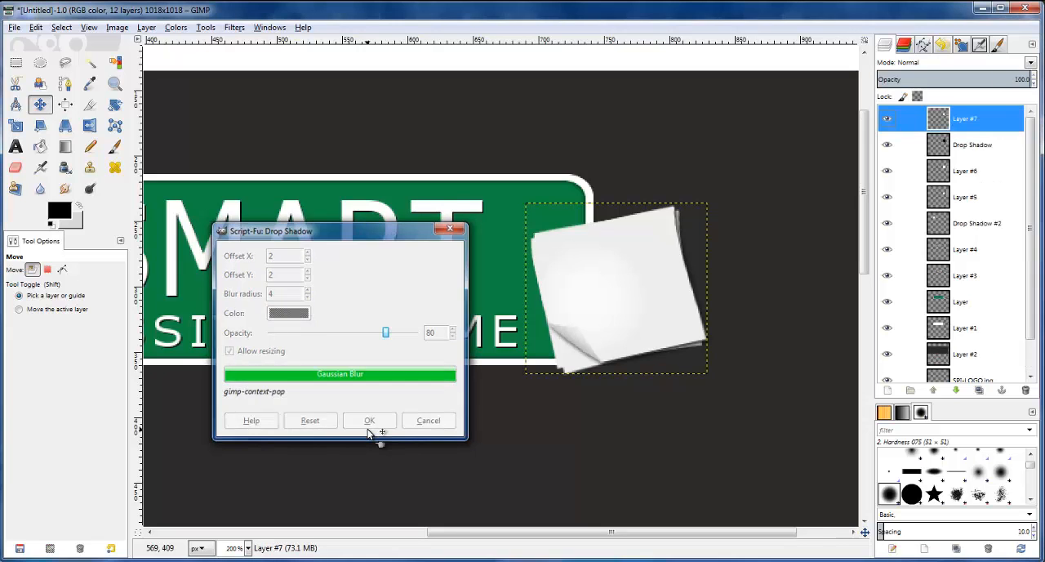
Lower the opacity of the top right-hand note's Drop Shadow layer to 59
key("1")
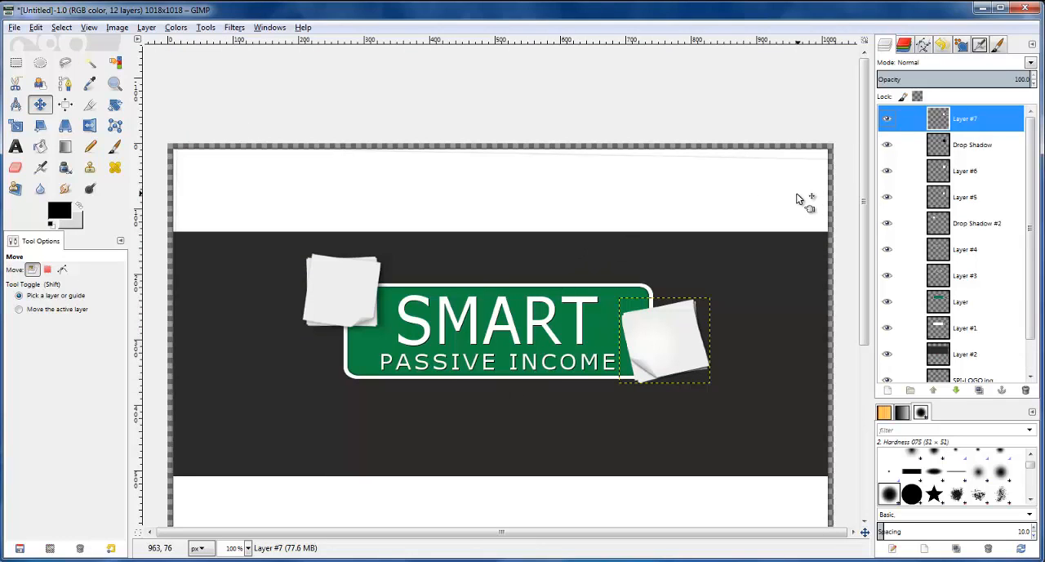
scroll(798, 198, "up", 2, "ctrl")
scroll(633, 290, "down", 3)
scroll(655, 291, "down", 1, "ctrl")
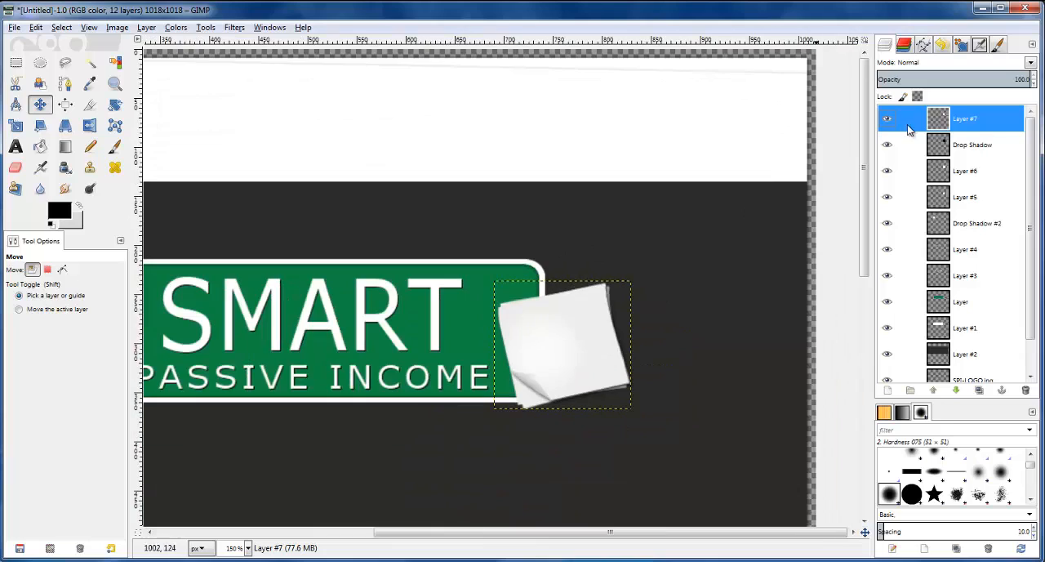
left_click(949, 146)
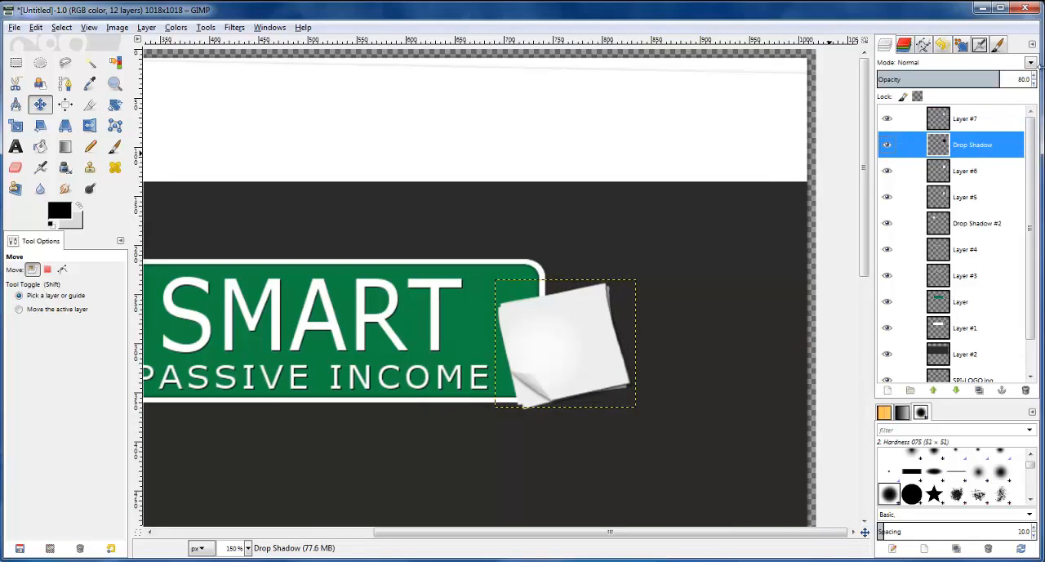
left_click(1034, 83)
left_click(1034, 83)
left_click(1034, 84)
left_click(1034, 83)
left_click(1033, 84)
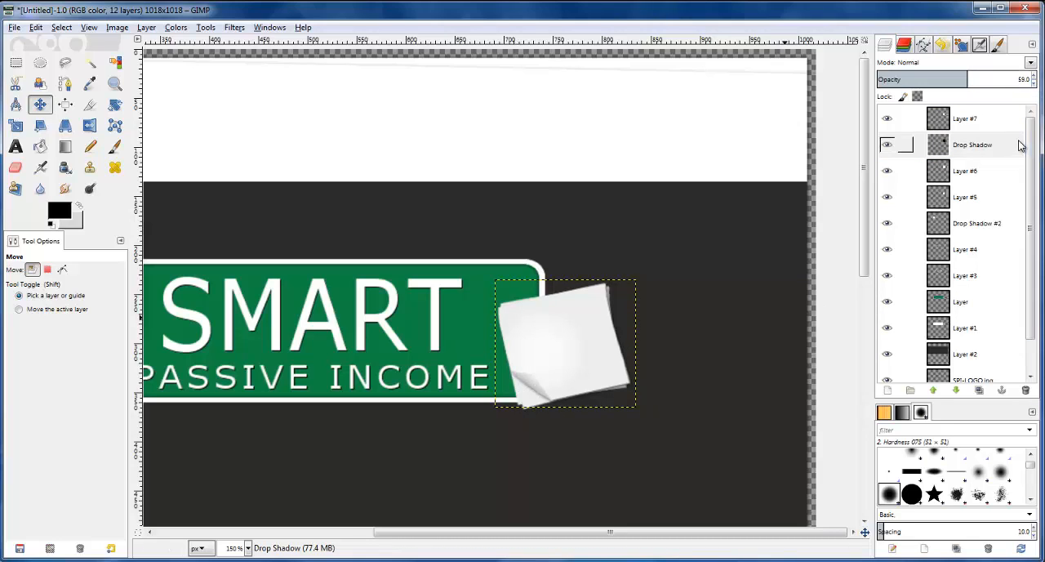
Check Layer #6 and Layer #5 by toggling their visibility, and raise Layer #5 above Layer #6
left_click(942, 181)
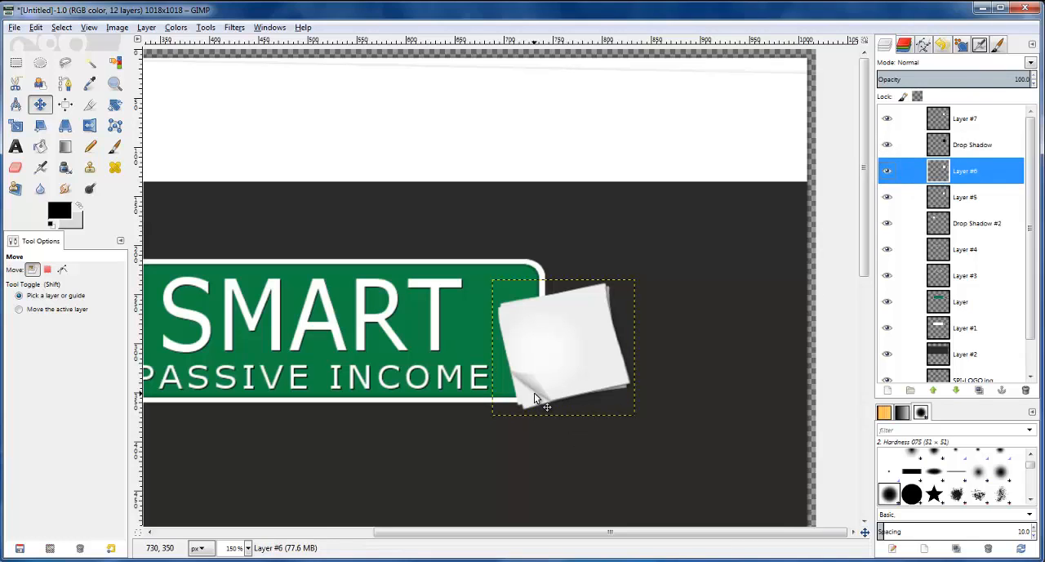
left_click(891, 170)
left_click(891, 169)
left_click(947, 199)
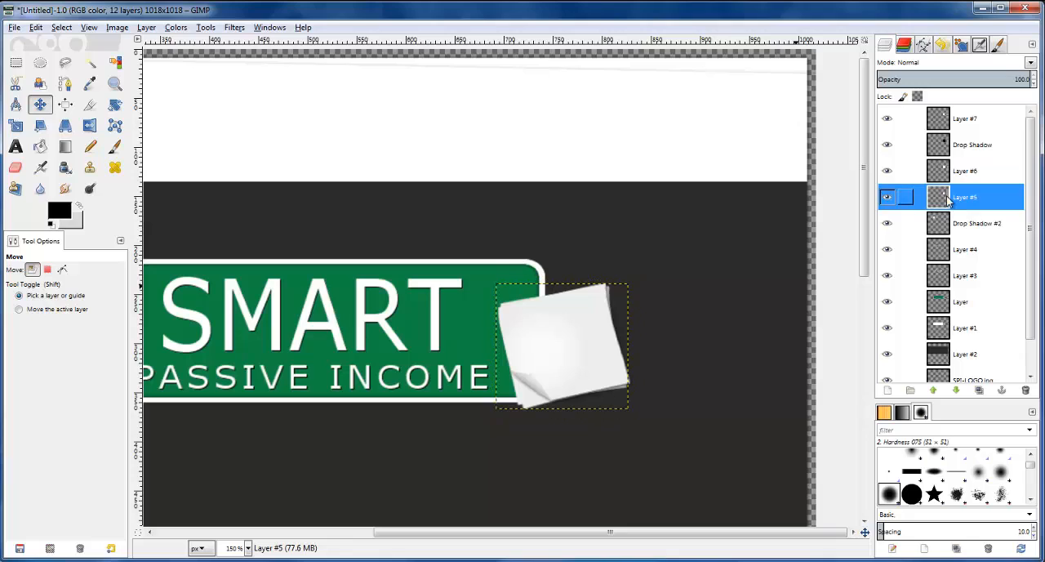
left_click(888, 199)
left_click(889, 199)
left_click(149, 30)
mouse_move(191, 145)
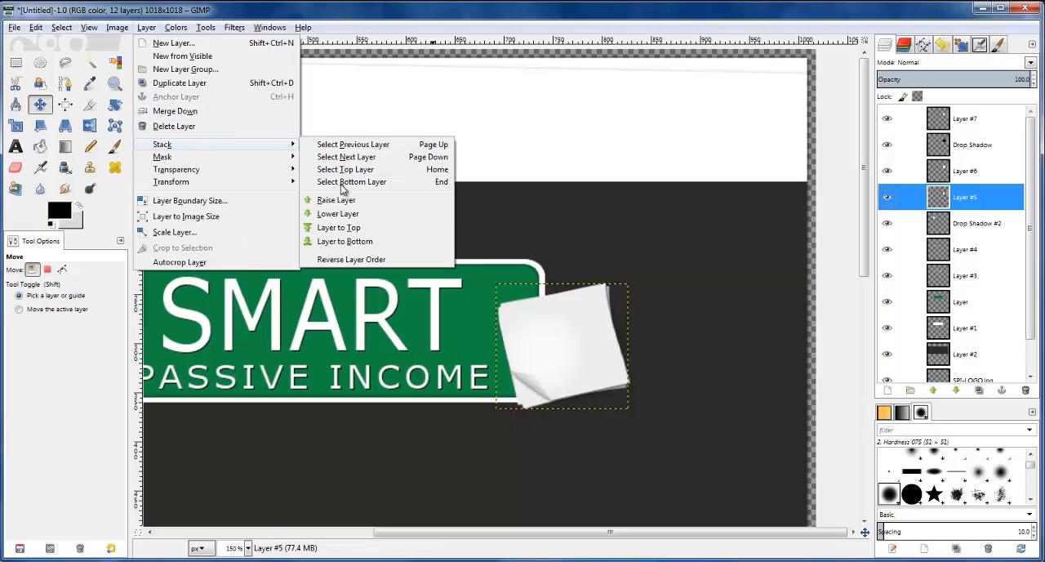
left_click(346, 208)
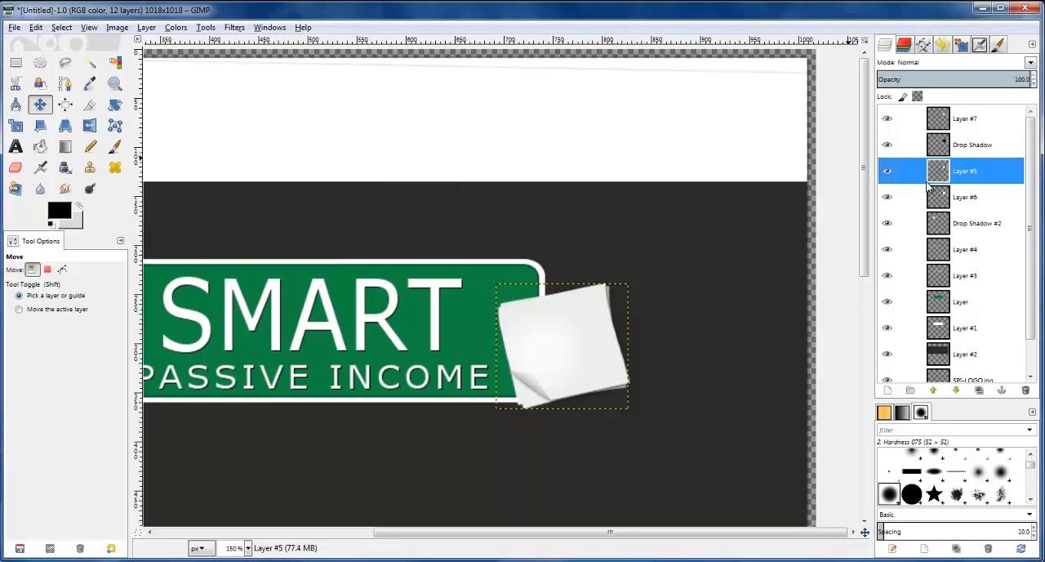
Add a black drop shadow to Layer #5 with an X offset of 0, blur radius 4 and opacity 80
left_click(235, 28)
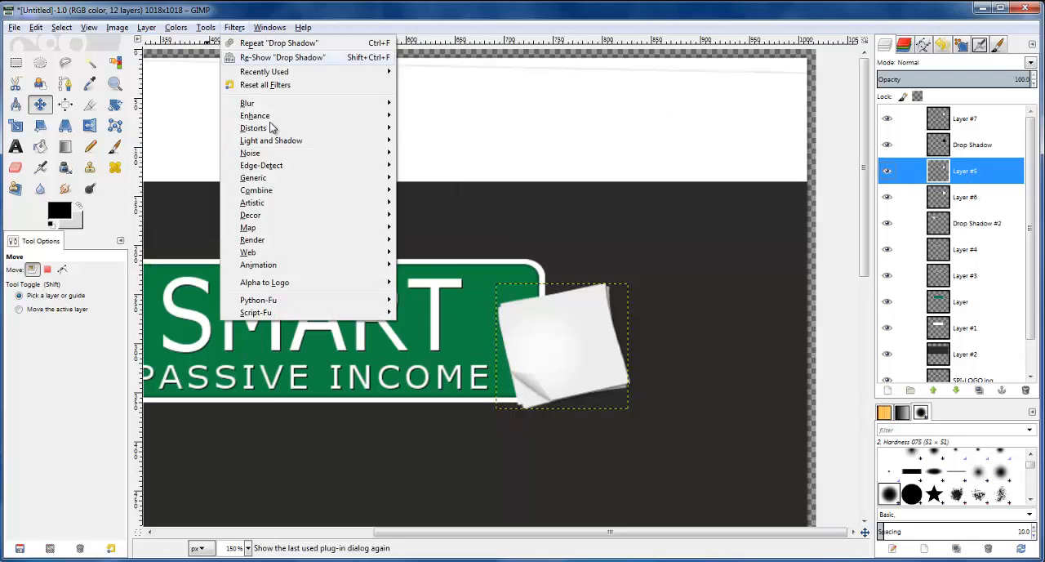
mouse_move(278, 143)
left_click(441, 210)
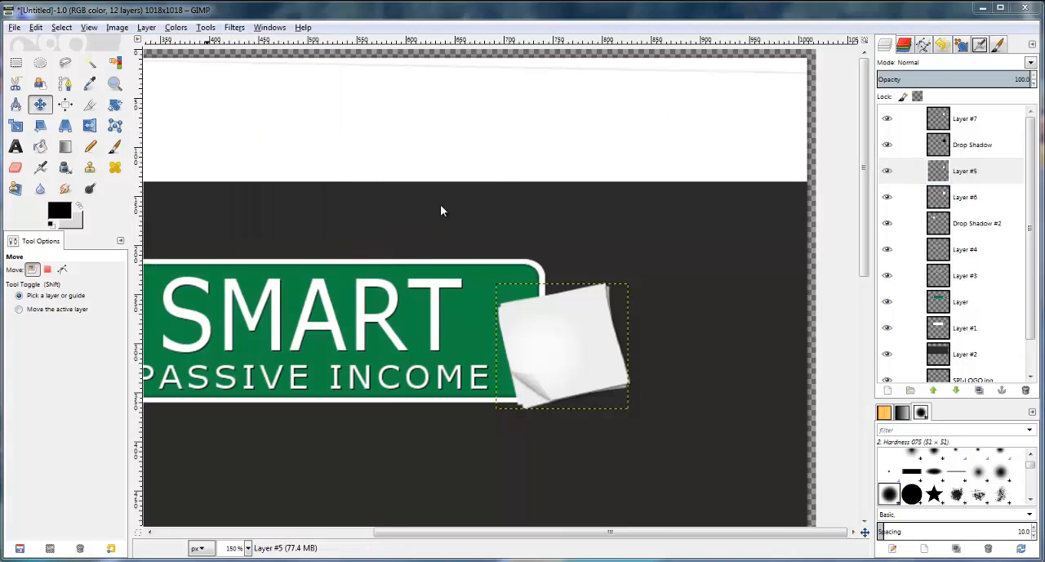
type("0")
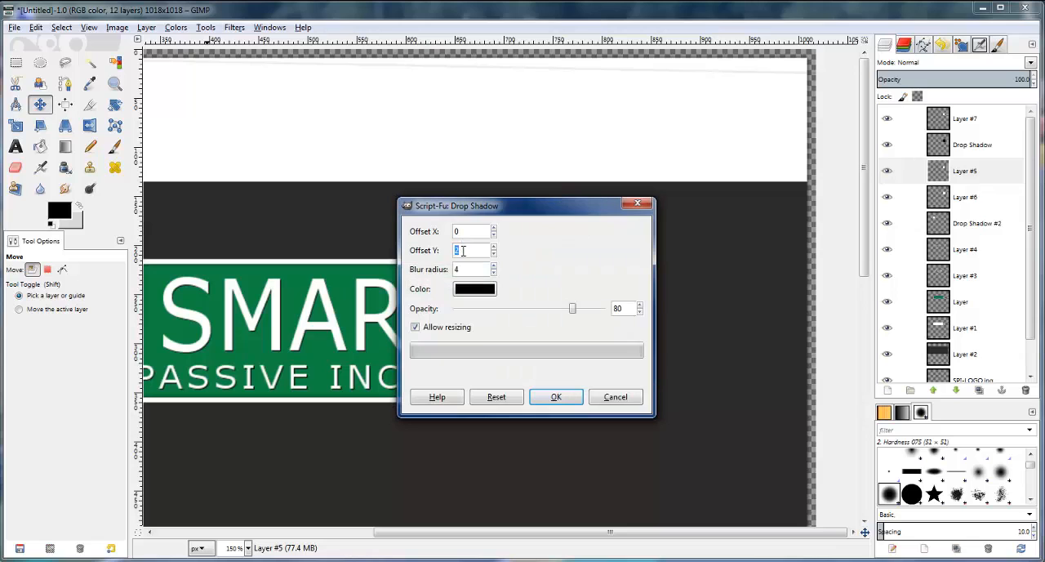
left_click(468, 268)
type("4")
left_click(555, 396)
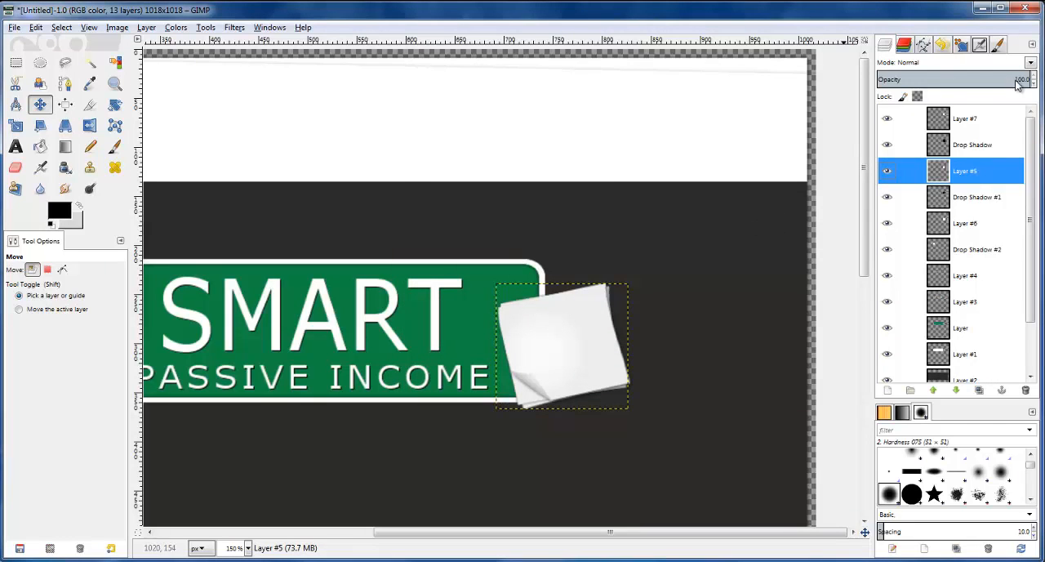
Lower the opacity of Layer #5's shadow layer, Drop Shadow #1, to 53
left_click(976, 197)
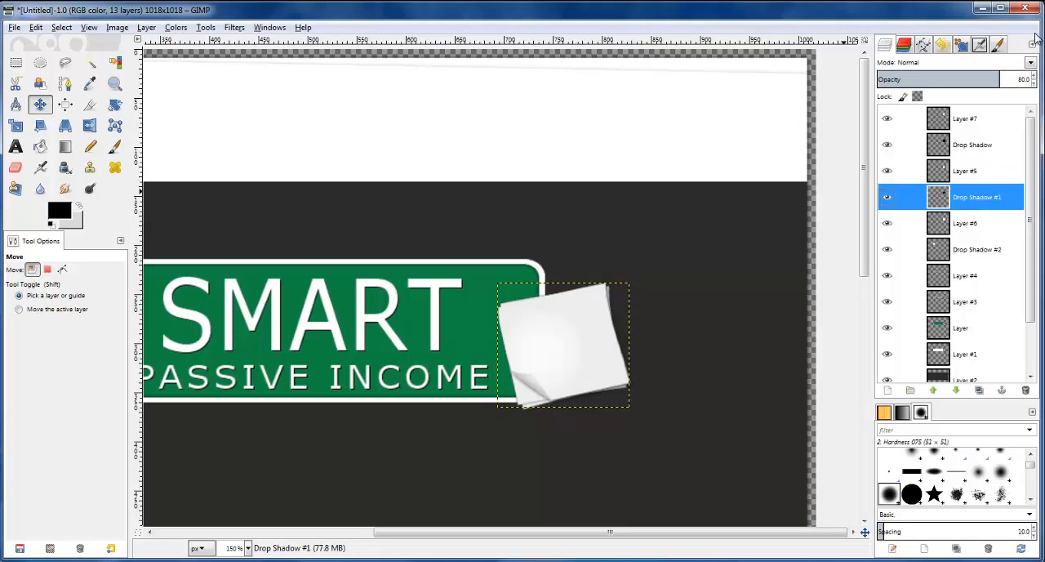
left_click(1033, 85)
left_click(1033, 85)
left_click(1033, 85)
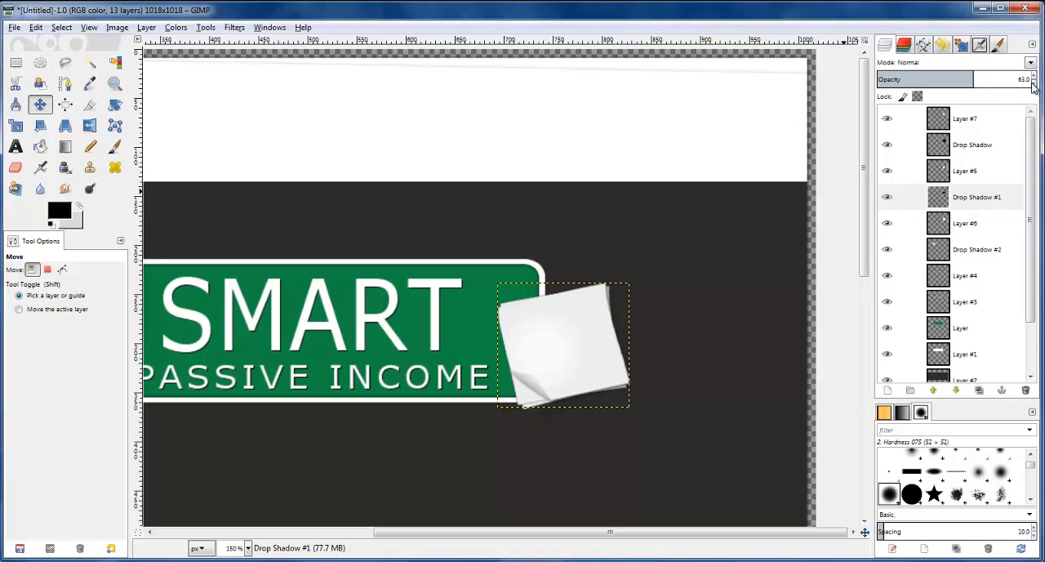
left_click(1033, 85)
left_click(1033, 85)
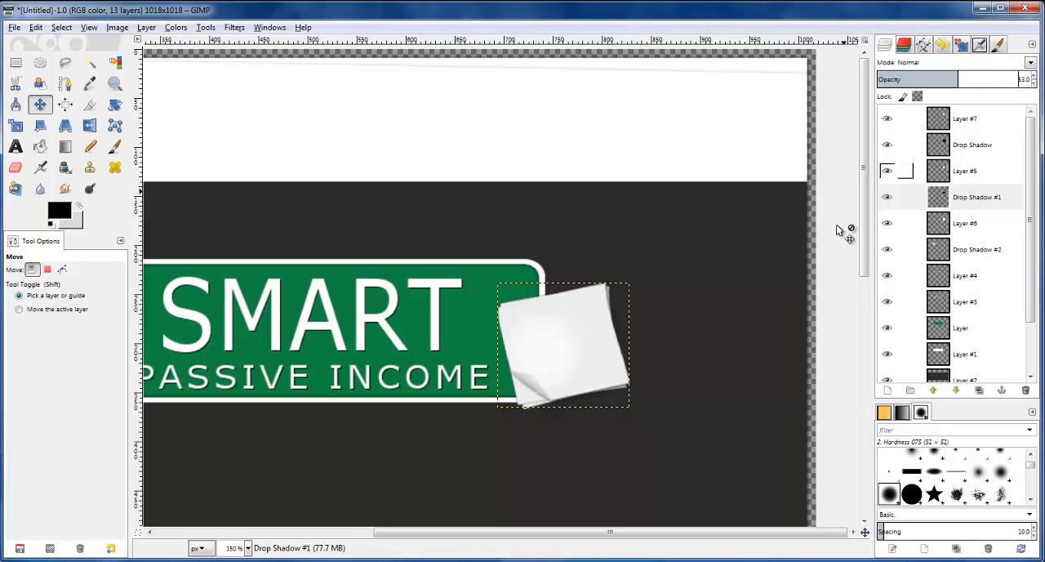
Activate the Rectangle Select tool and make the Drop Shadow #2 layer the active layer
left_click(14, 63)
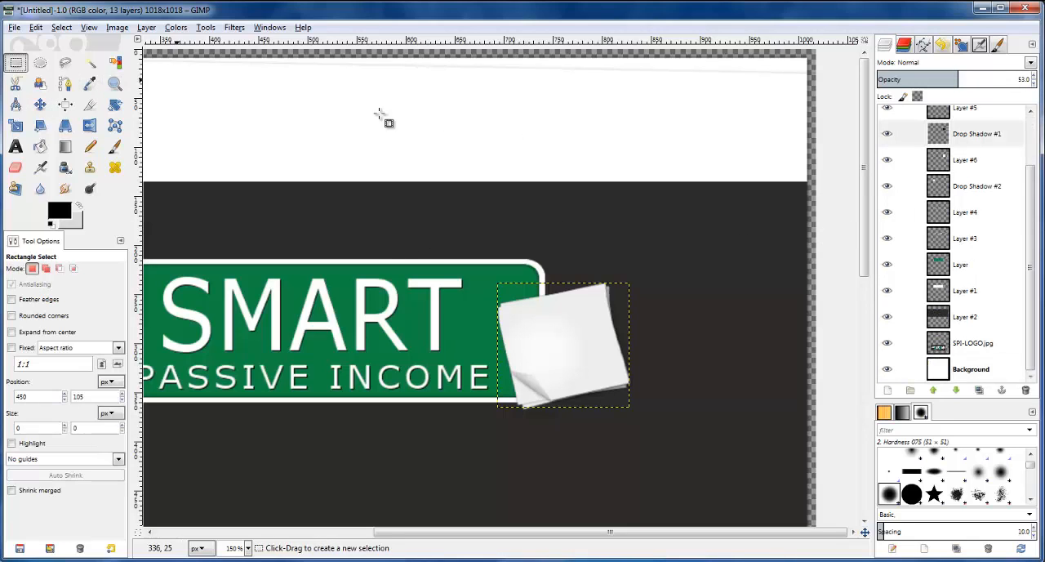
left_click(953, 188)
key("minus")
key("minus")
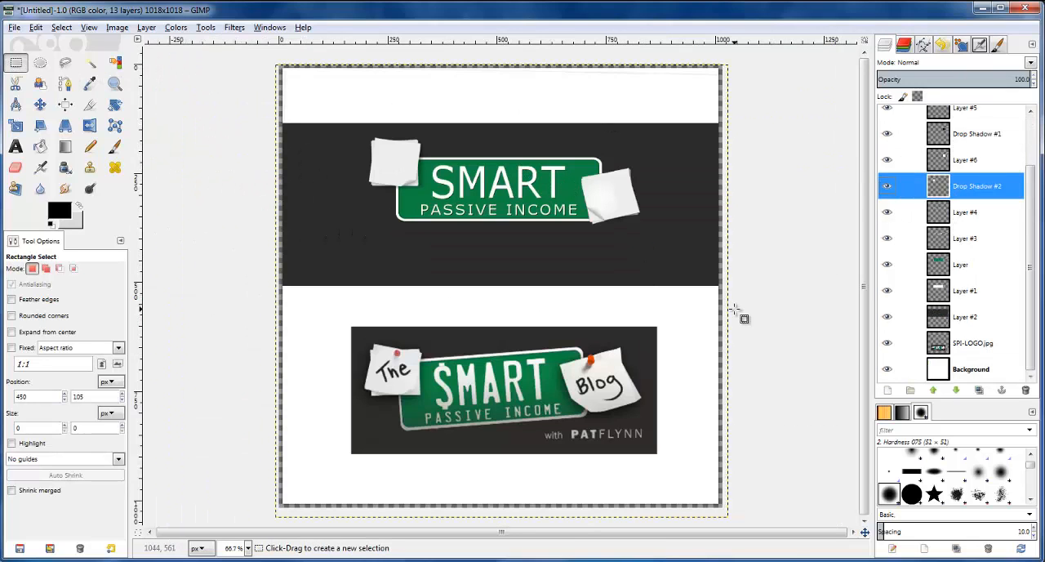
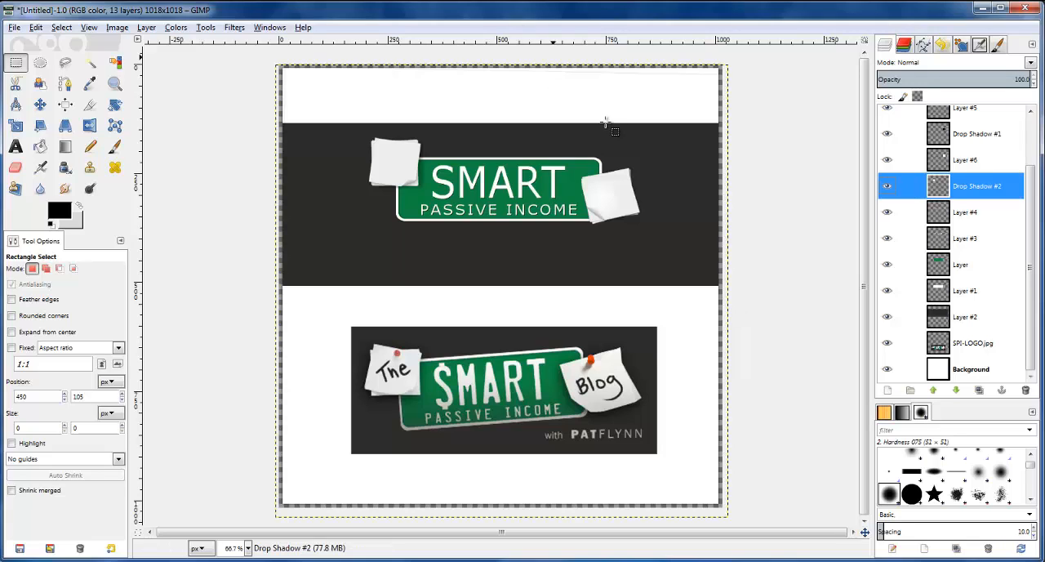
Check Drop Shadow #1 by toggling its visibility, link it with Layer #6, and make Layer #6 active for the Move tool
key("plus")
key("plus")
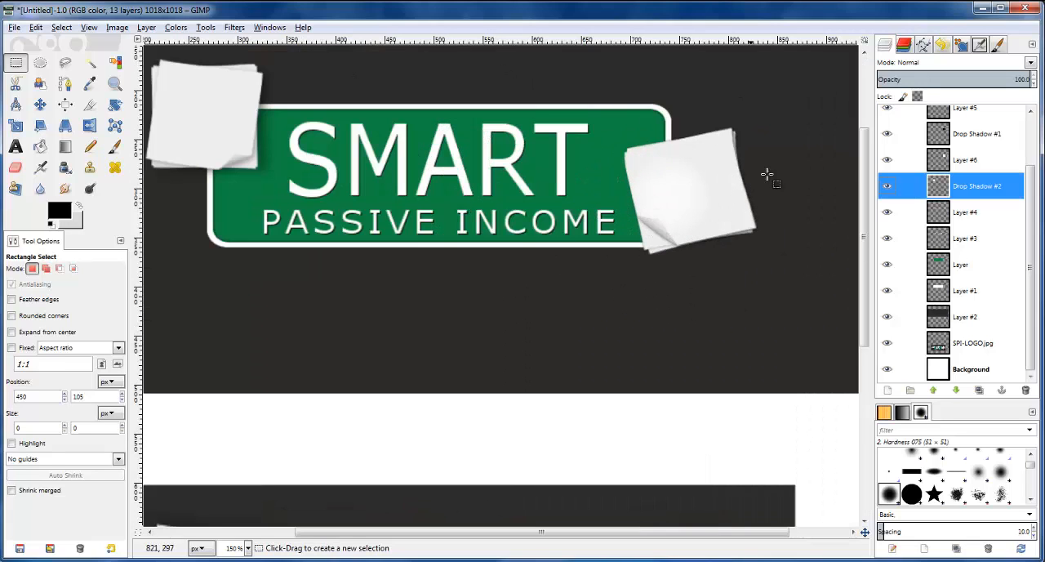
scroll(927, 169, "up", 1)
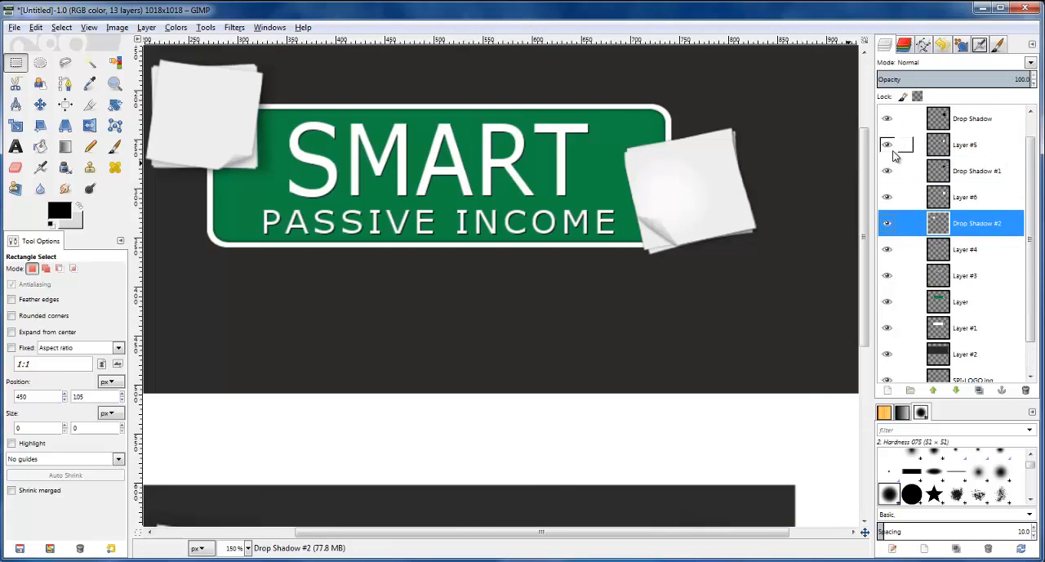
left_click(886, 171)
left_click(887, 171)
left_click(905, 171)
left_click(904, 197)
left_click(40, 103)
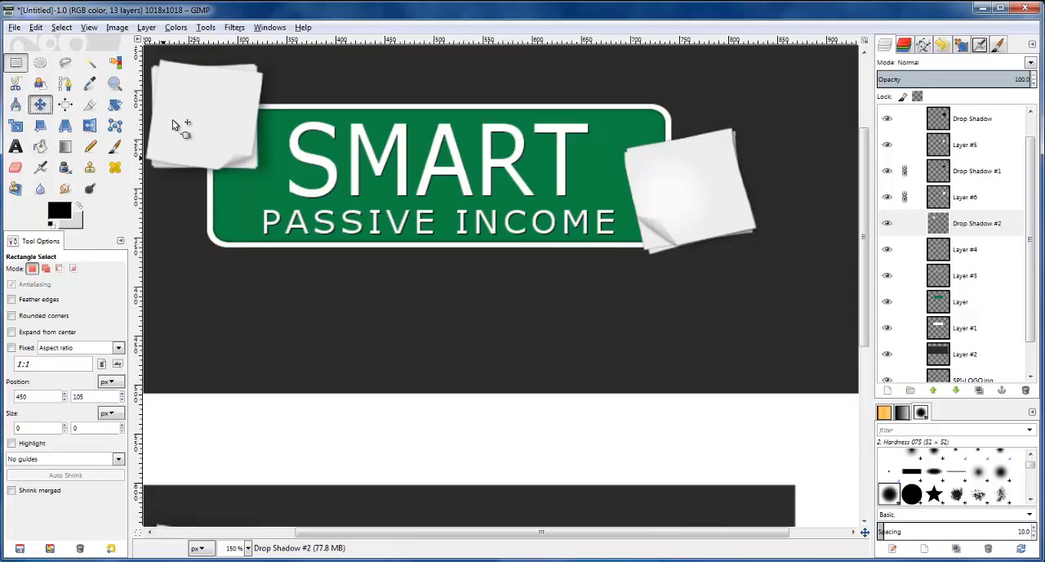
left_click(955, 194)
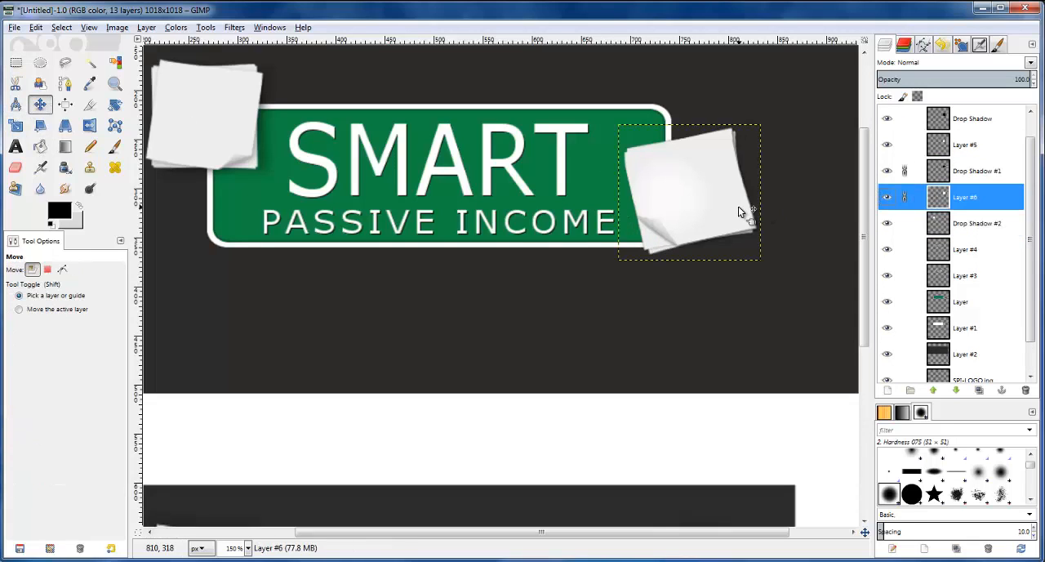
Nudge the linked Layer #6 and Drop Shadow #1 about 4 pixels right and 1 pixel up
left_click(739, 209)
key("Right")
key("Right")
key("Right")
key("Right")
key("Up")
key("Right")
key("Up")
key("Up")
key("Down")
key("Down")
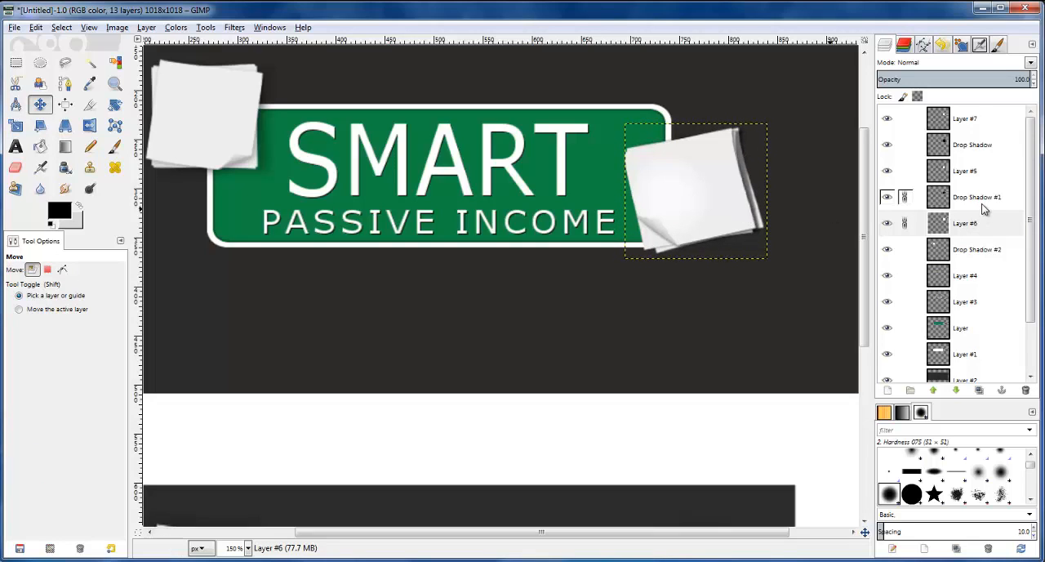
Unlink Drop Shadow #1 and Layer #6, and nudge the Drop Shadow #2 layer slightly
left_click(905, 197)
left_click(904, 222)
left_click(951, 256)
left_click(662, 232)
key("Right")
key("Right")
key("Right")
key("Up")
key("Up")
key("Left")
key("Left")
key("Left")
key("Down")
key("Down")
key("Down")
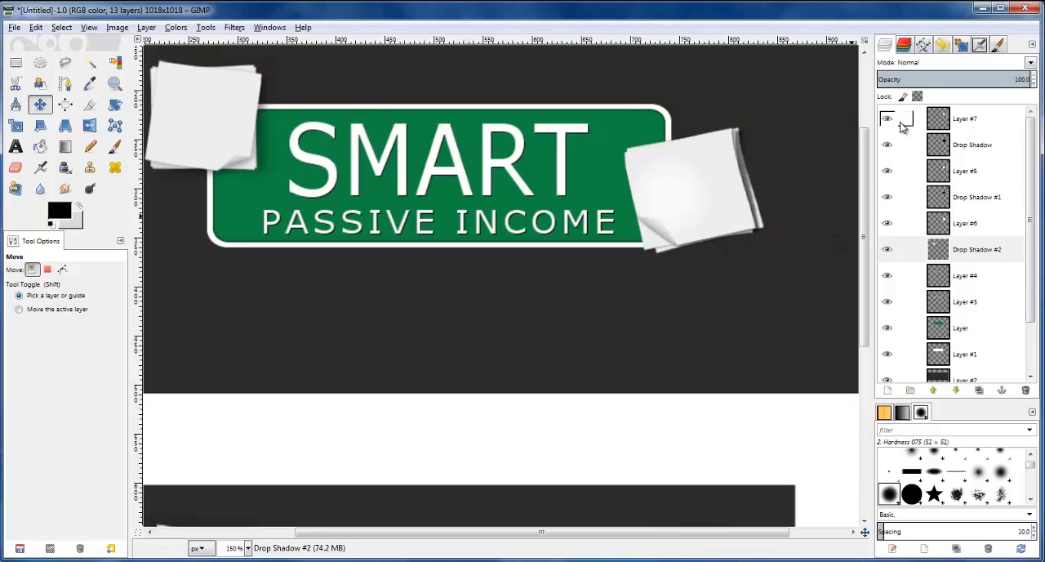
Select Layer #5 and nudge it a few pixels right within the stacked notes over the plate's right end
left_click(939, 171)
left_click(938, 225)
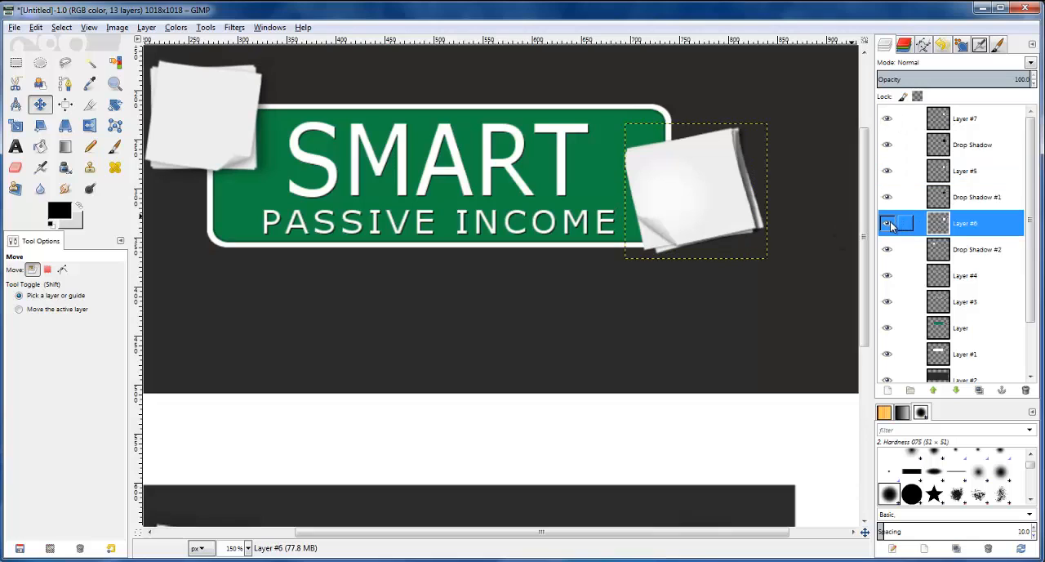
left_click(896, 172)
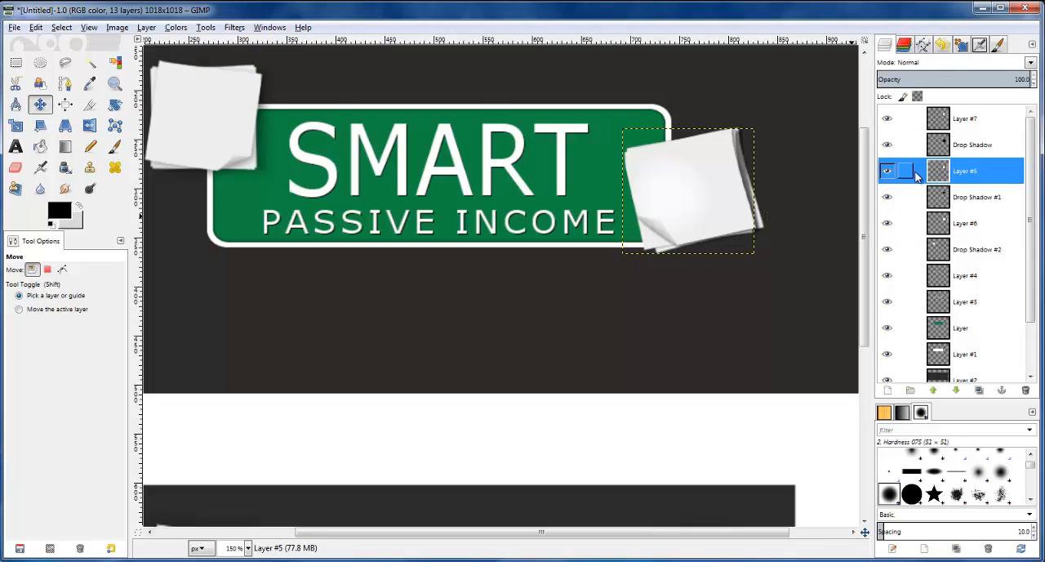
key("Up")
key("Up")
key("Up")
key("Right")
key("Right")
key("Right")
key("Right")
key("Right")
key("Down")
key("Right")
key("Right")
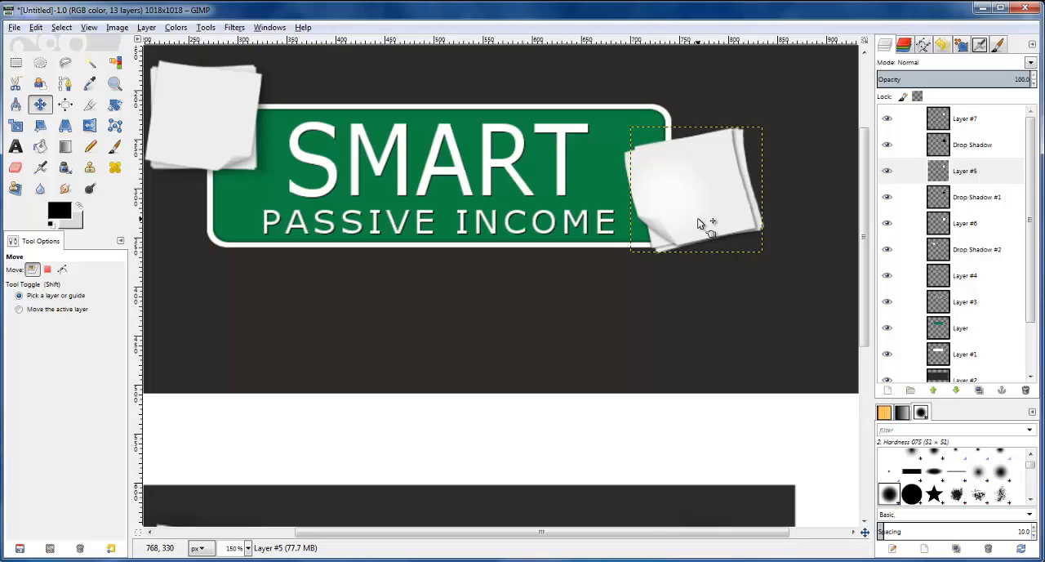
key("Right")
key("Up")
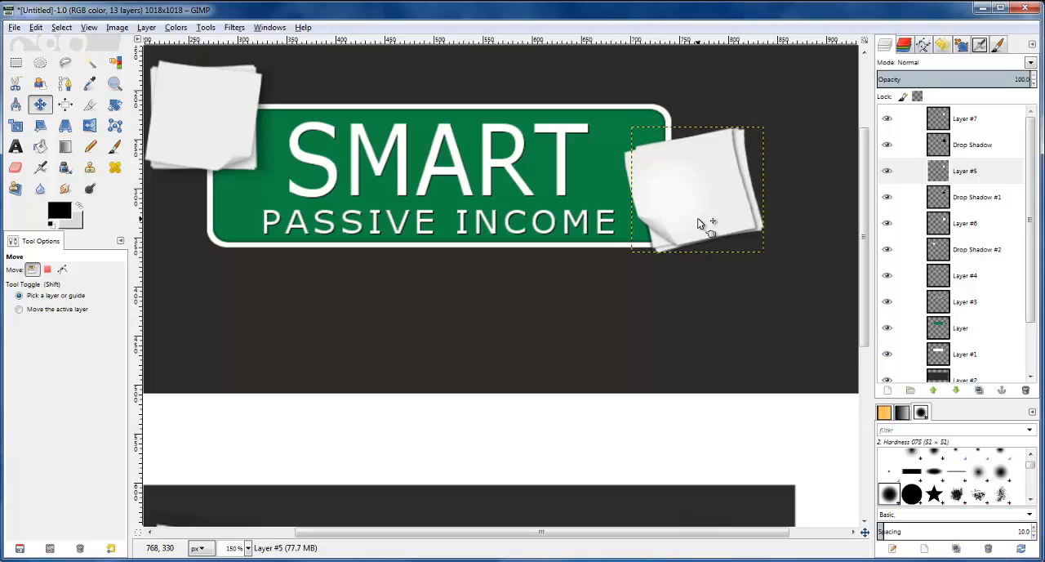
Select the Drop Shadow layer and nudge it about 2 pixels left and 1 pixel up
left_click(939, 146)
left_click(758, 198)
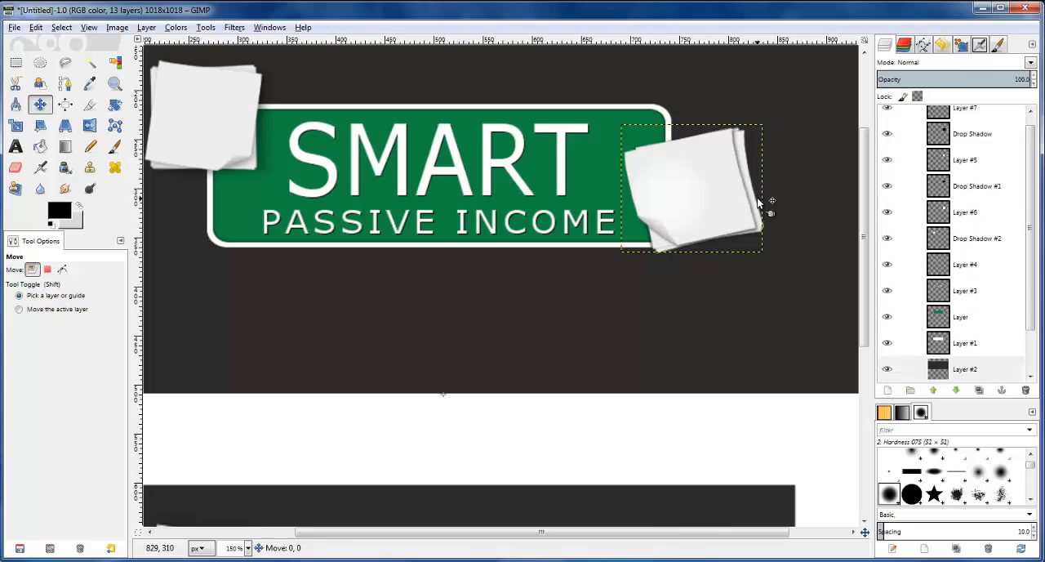
key("Left")
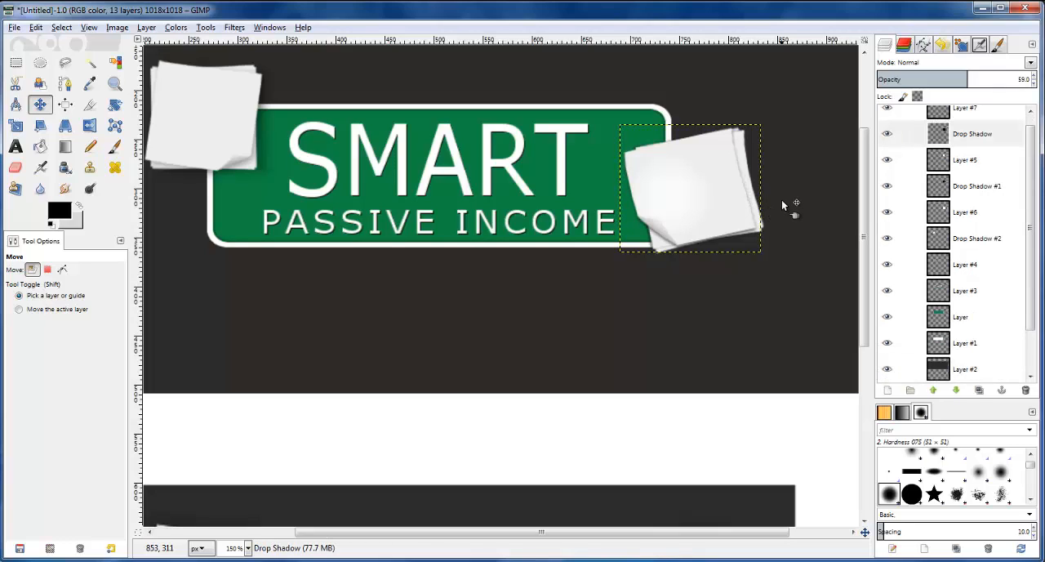
key("Up")
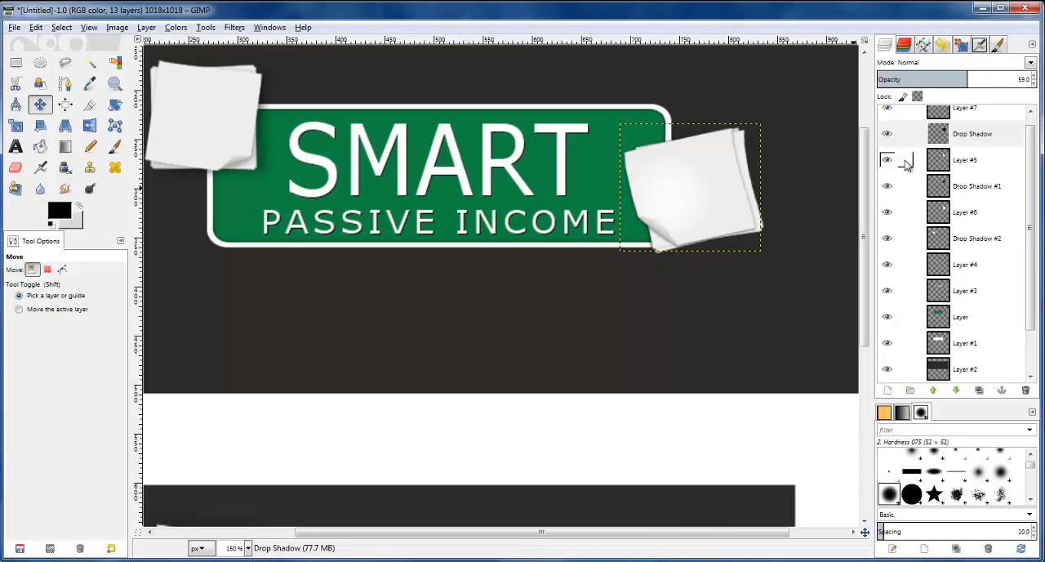
key("Up")
key("Up")
key("Left")
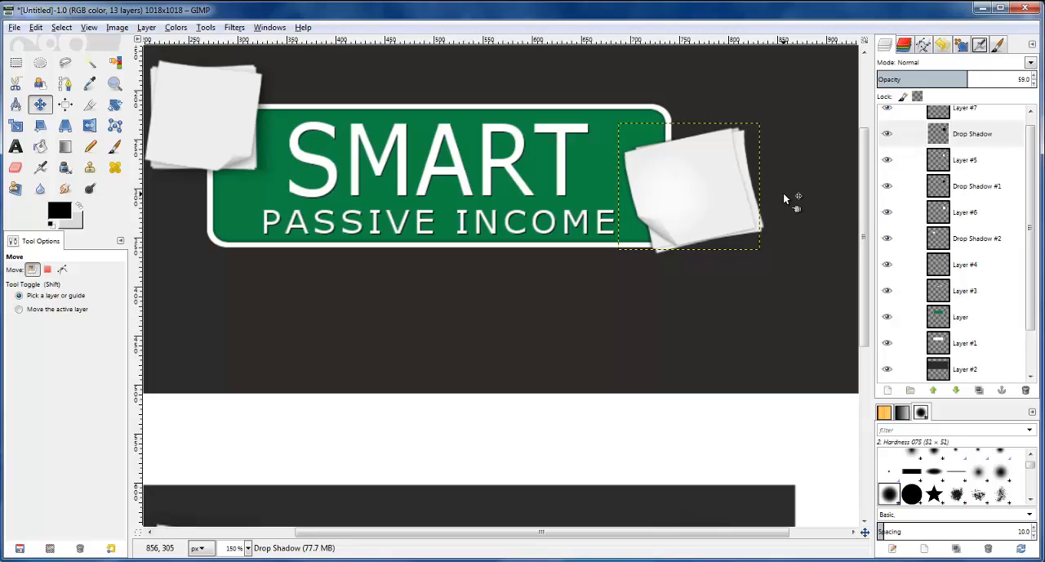
key("Down")
key("Down")
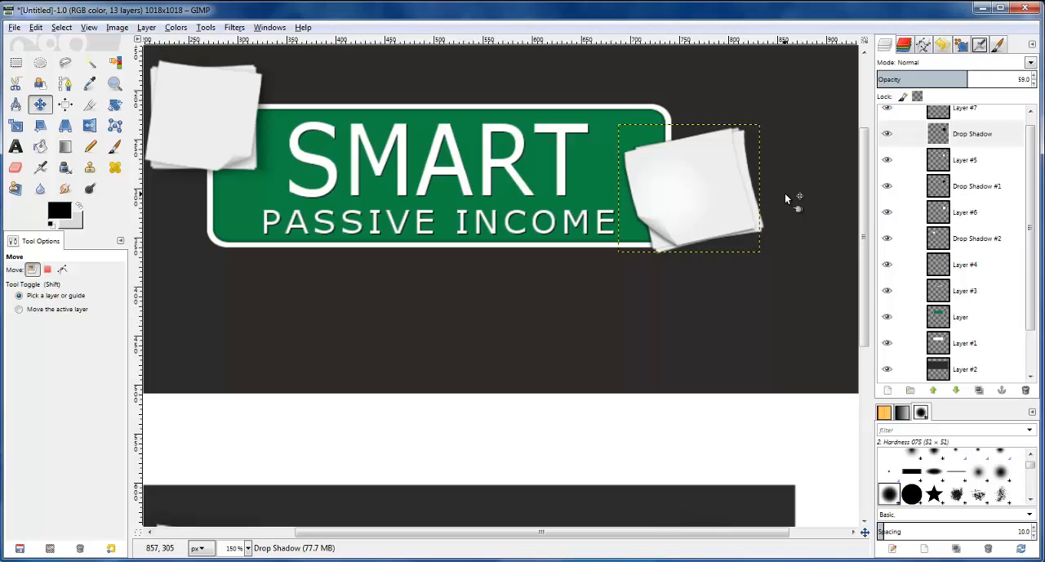
Link Layer #5, Drop Shadow #1 and Layer #6, and rotate them together by -11.39 degrees
left_click(904, 160)
left_click(904, 186)
left_click(904, 213)
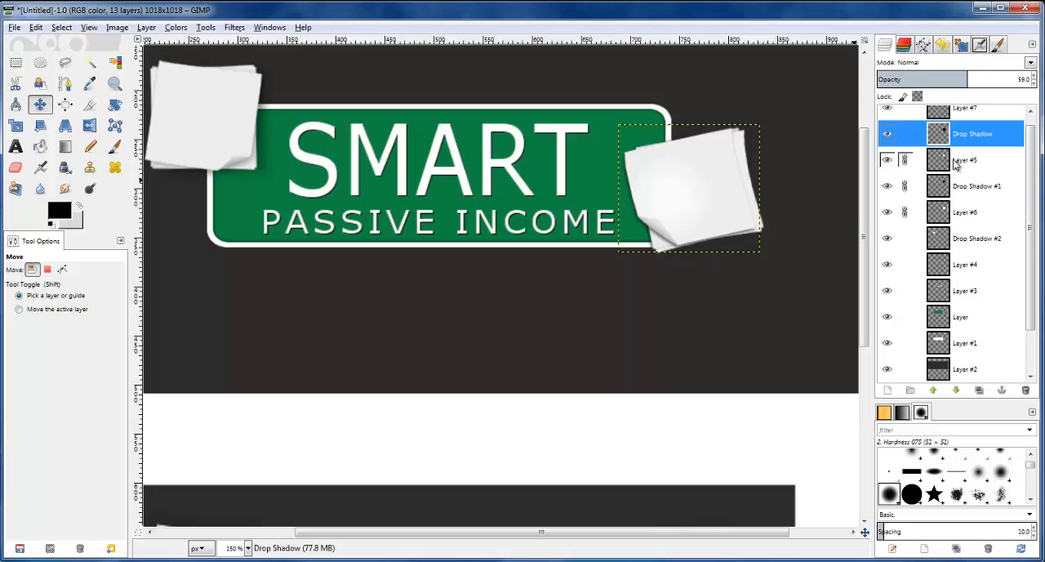
left_click(732, 206)
left_click(114, 104)
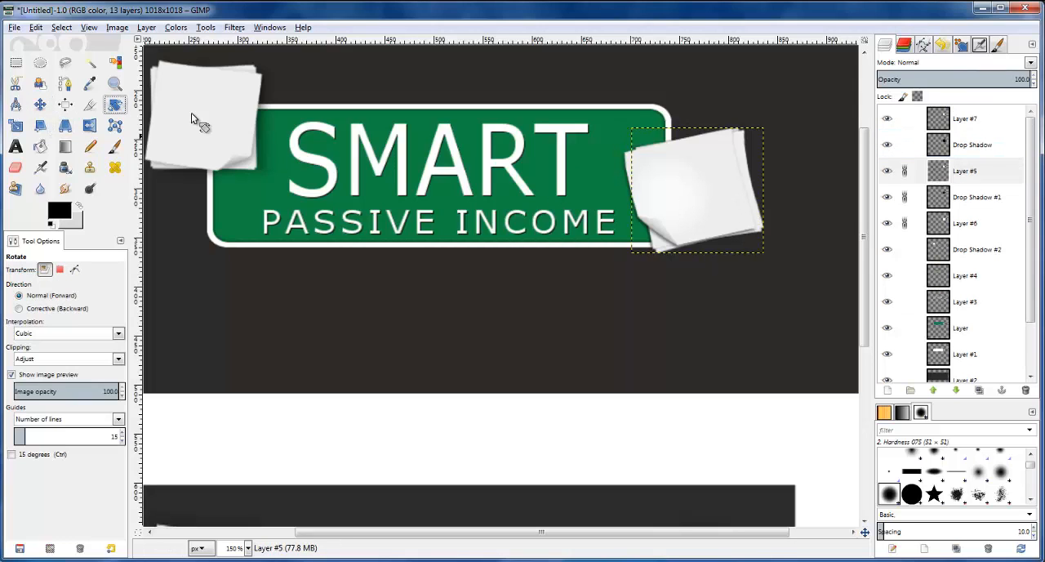
left_click_drag(730, 180, 723, 166)
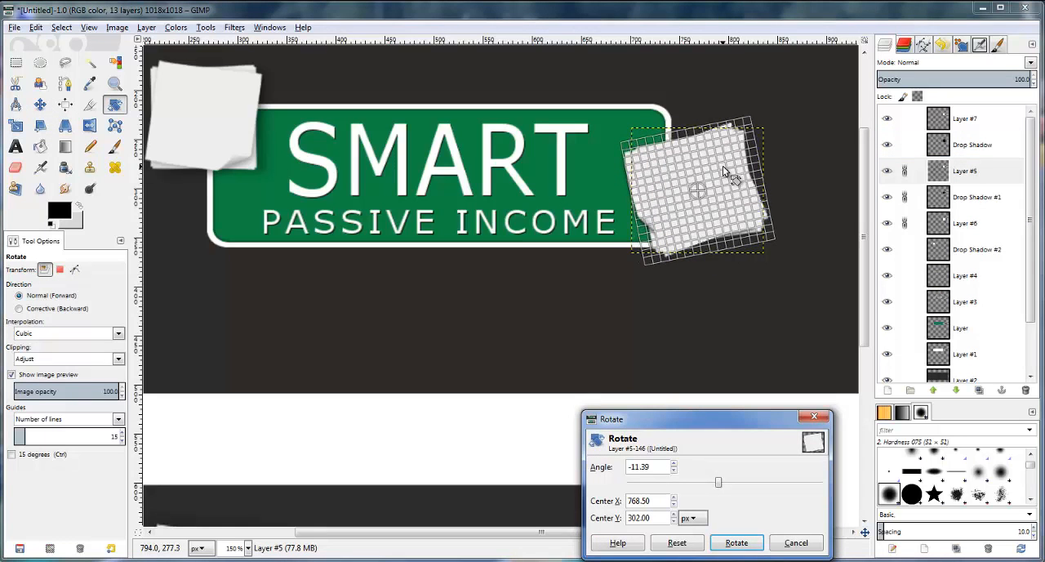
left_click(737, 543)
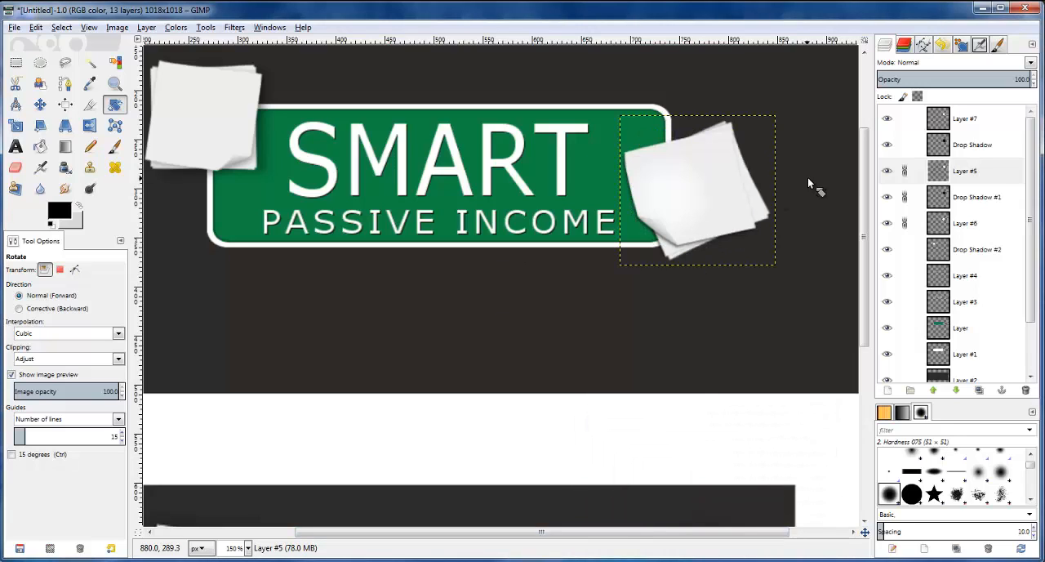
Move the linked, rotated note layers a few pixels up and left behind the top note
key("m")
key("Up")
key("Up")
key("Up")
key("Left")
key("Left")
key("Left")
key("Left")
key("Left")
key("Up")
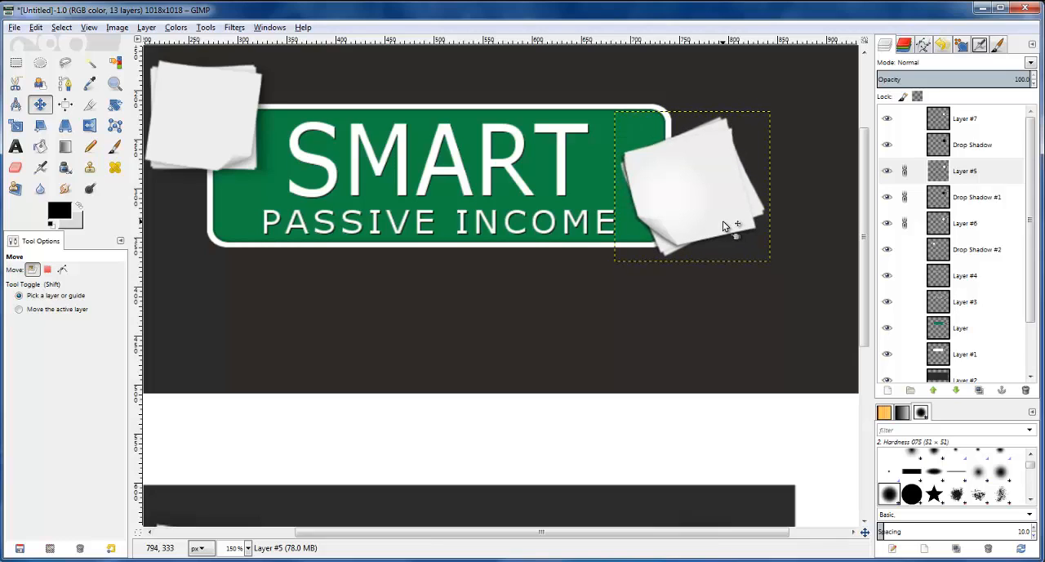
key("Down")
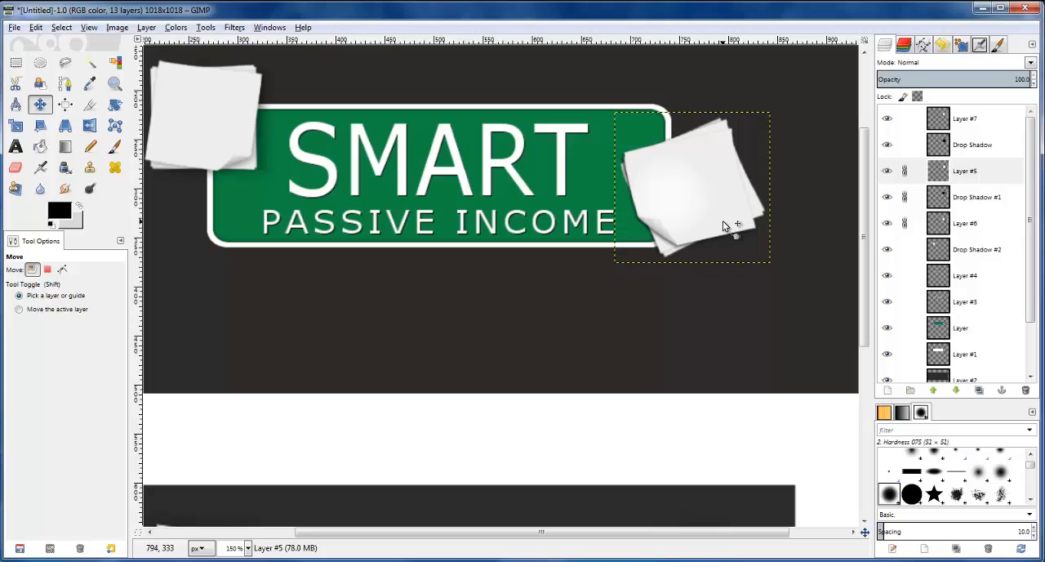
Unlink Layer #5, Drop Shadow #1 and Layer #6, and fine-tune the horizontal position of Drop Shadow #1
left_click(906, 172)
left_click(906, 196)
left_click(910, 224)
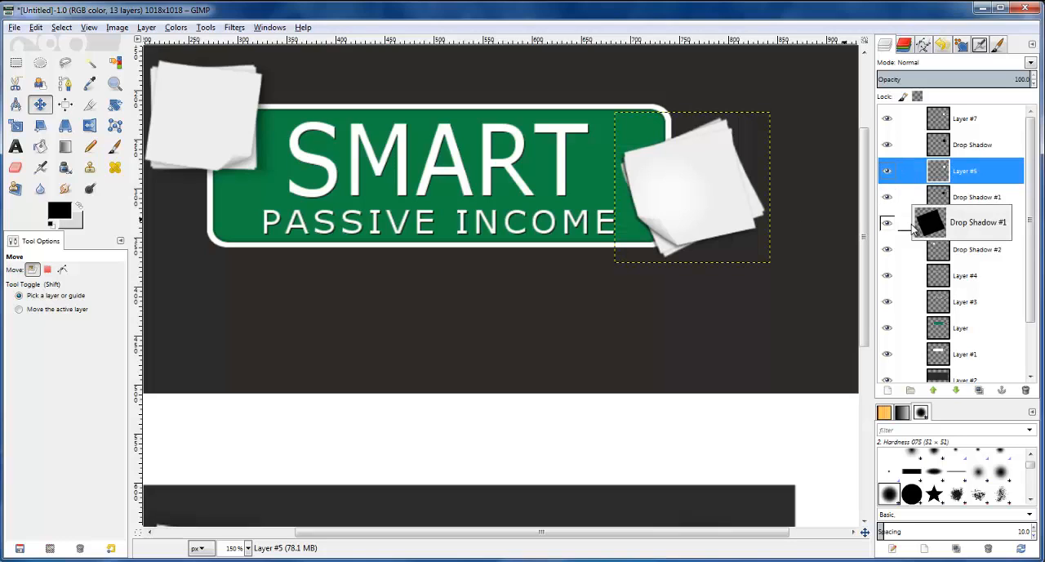
left_click(951, 204)
left_click(764, 215)
key("Left")
key("Right")
key("Right")
key("Left")
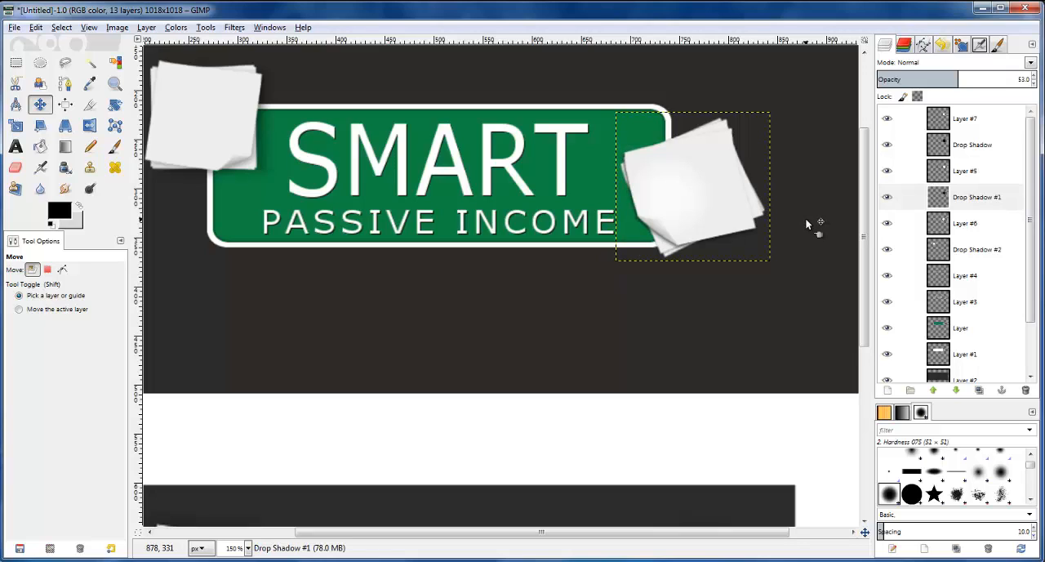
Compare the notes with the reference logo, and link Layer #7, Drop Shadow, Layer #5, Drop Shadow #1 and Layer #6
left_click(968, 141)
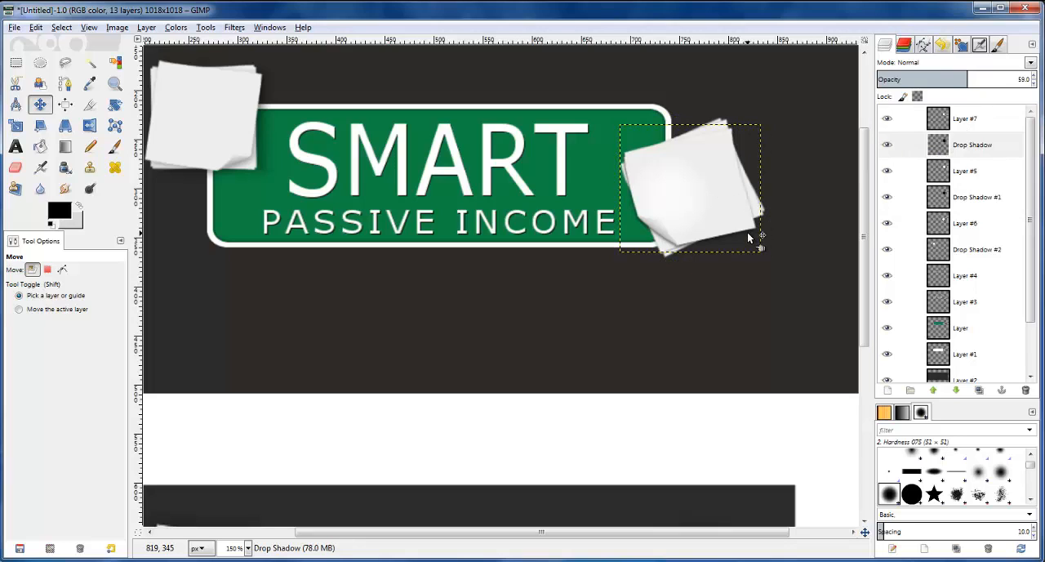
scroll(688, 246, "down", 3)
scroll(689, 247, "up", 3)
scroll(688, 246, "down", 1, "ctrl")
scroll(691, 251, "down", 3)
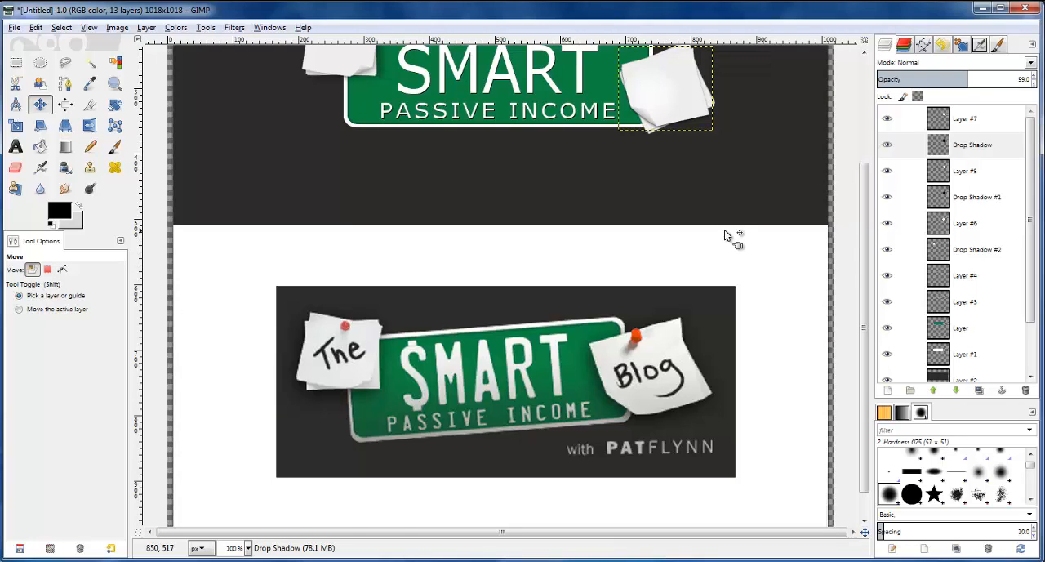
scroll(725, 235, "up", 2)
scroll(725, 235, "down", 1, "ctrl")
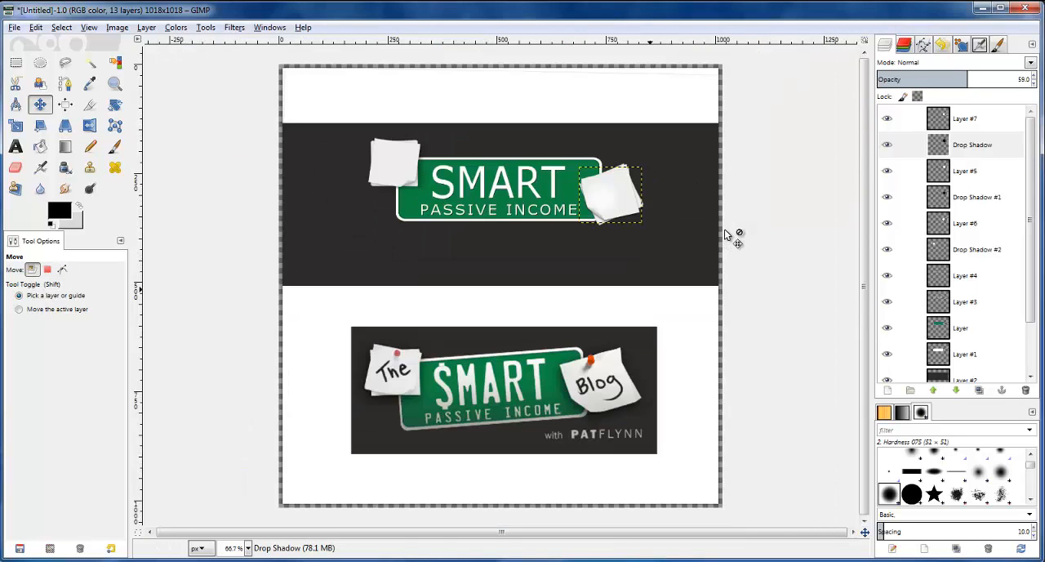
left_click(904, 118)
left_click(904, 145)
left_click(904, 171)
left_click(904, 197)
left_click(904, 223)
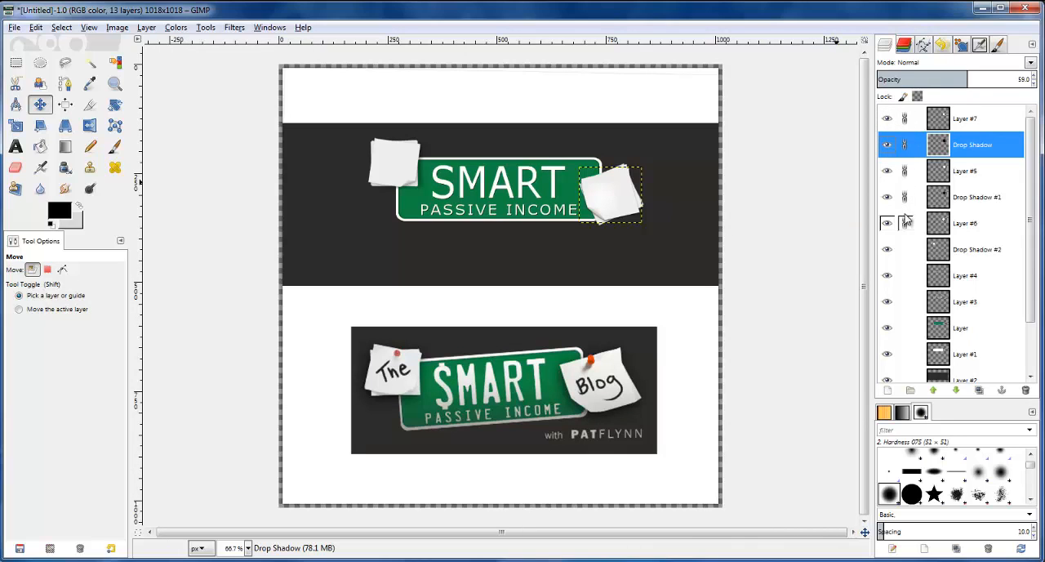
Nudge the linked stack of notes on the plate's right end about 3 pixels up and 3 pixels right
left_click(616, 206)
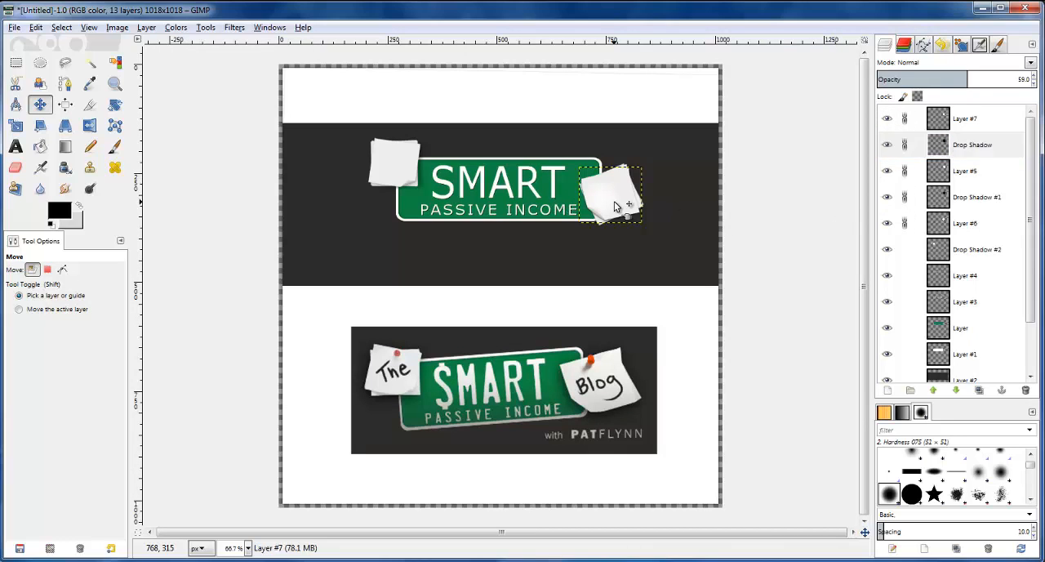
key("Up")
key("Up")
key("Up")
key("Up")
key("Up")
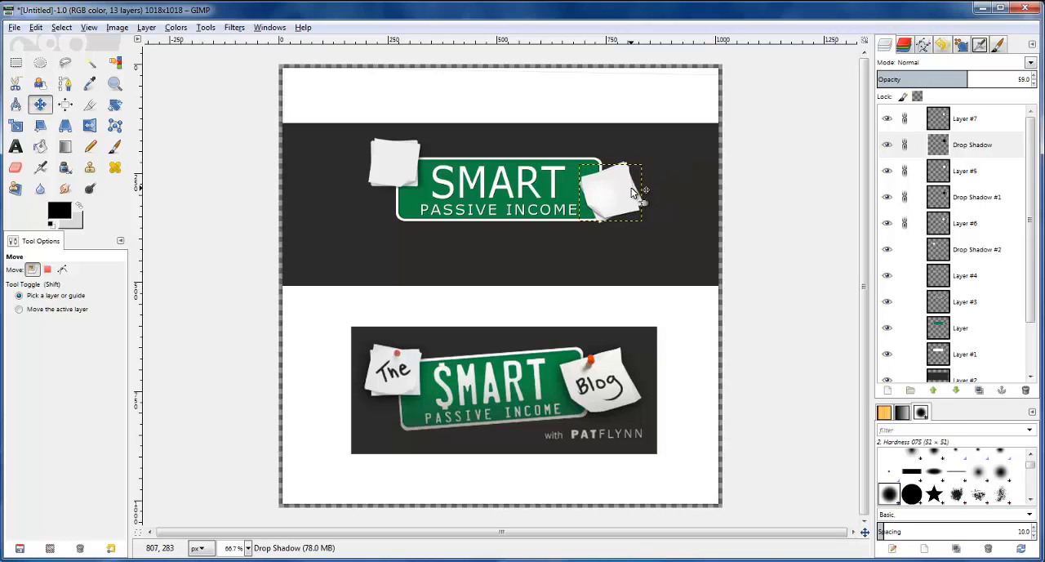
key("Right")
key("Right")
key("Right")
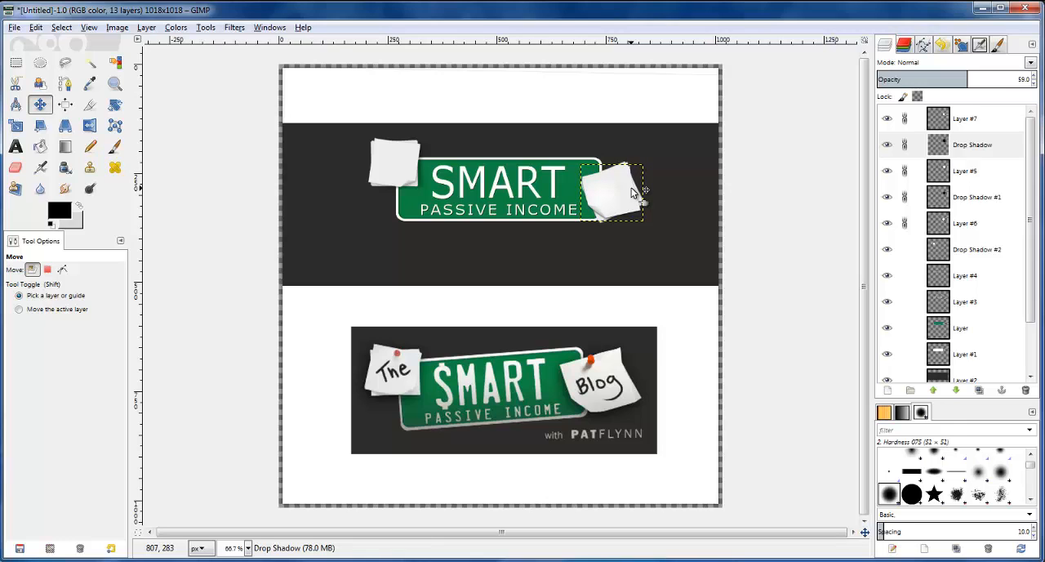
Merge Layer #7, Drop Shadow, Layer #5 and Drop Shadow #1 down into Layer #6
left_click(960, 125)
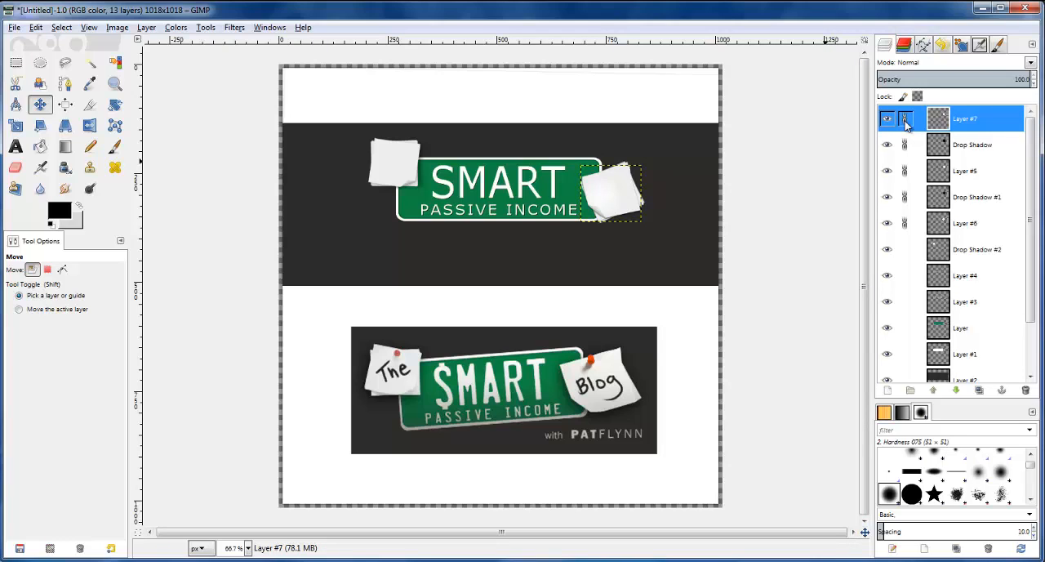
right_click(954, 116)
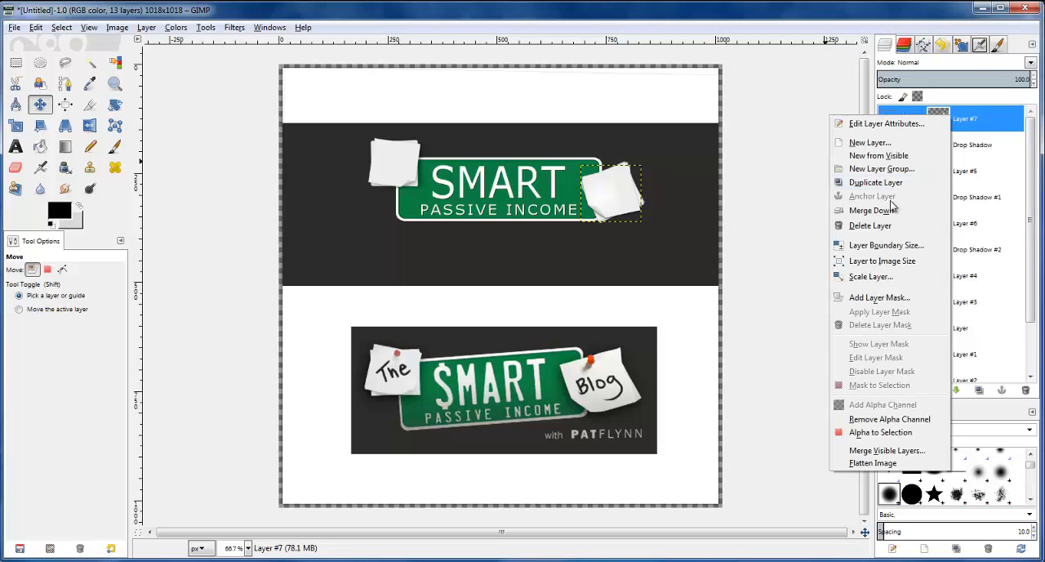
left_click(892, 211)
right_click(945, 112)
left_click(886, 211)
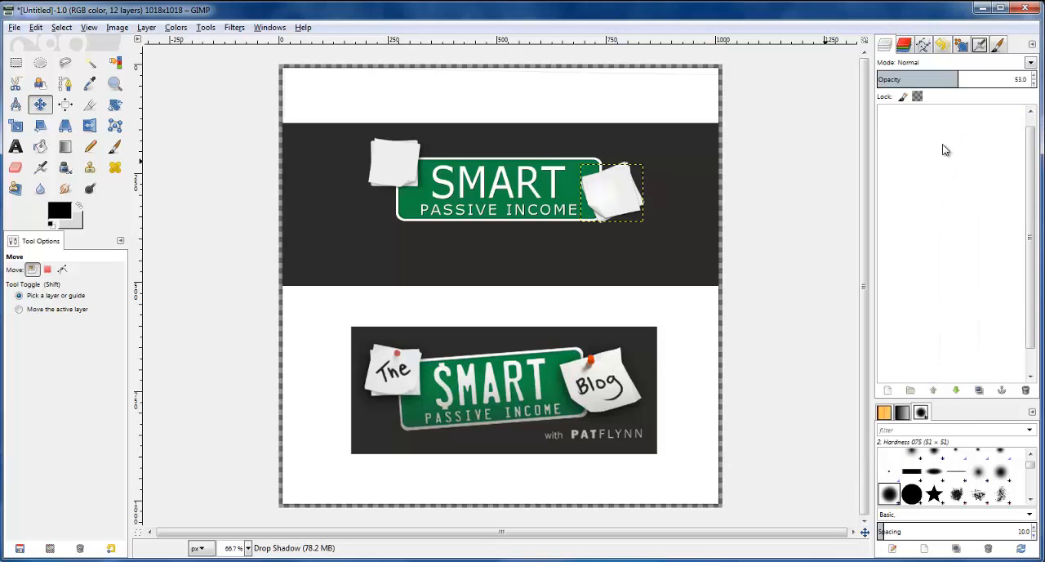
right_click(944, 117)
left_click(884, 211)
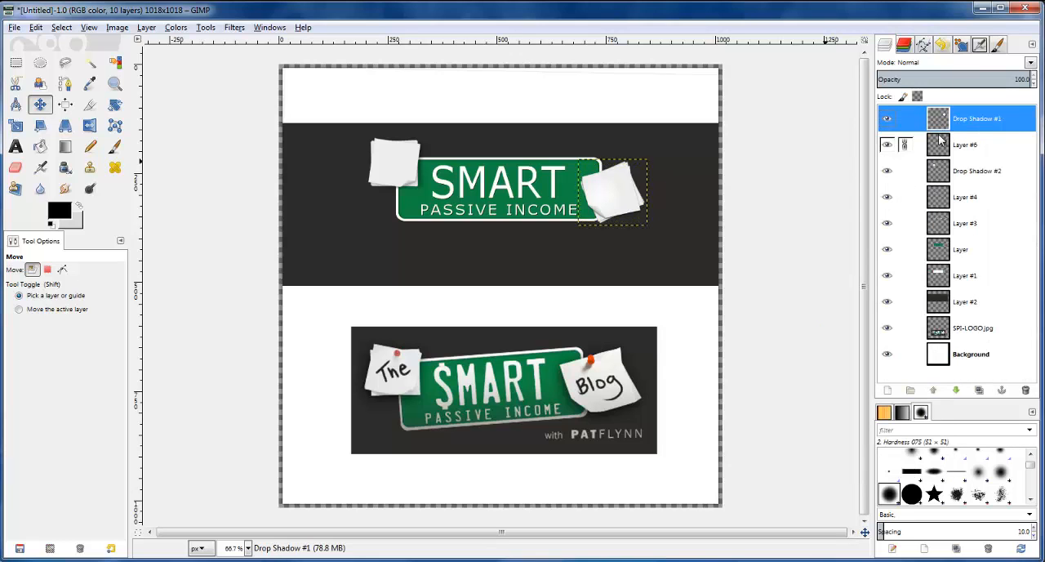
right_click(949, 117)
left_click(882, 212)
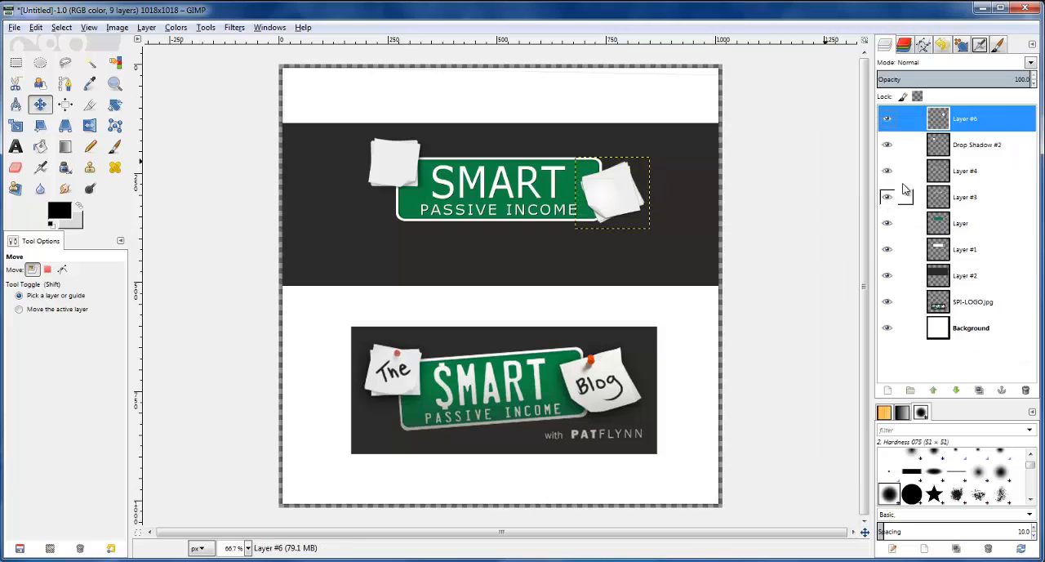
Add a black drop shadow to Layer #6 with X and Y offsets of 4, blur radius 10 and opacity 80
left_click(235, 28)
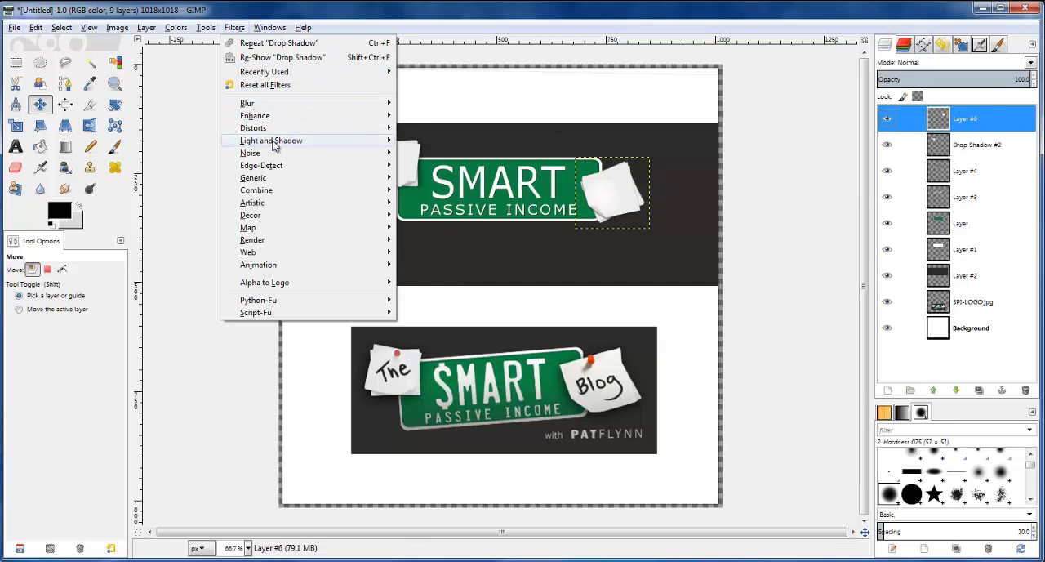
mouse_move(274, 144)
left_click(457, 205)
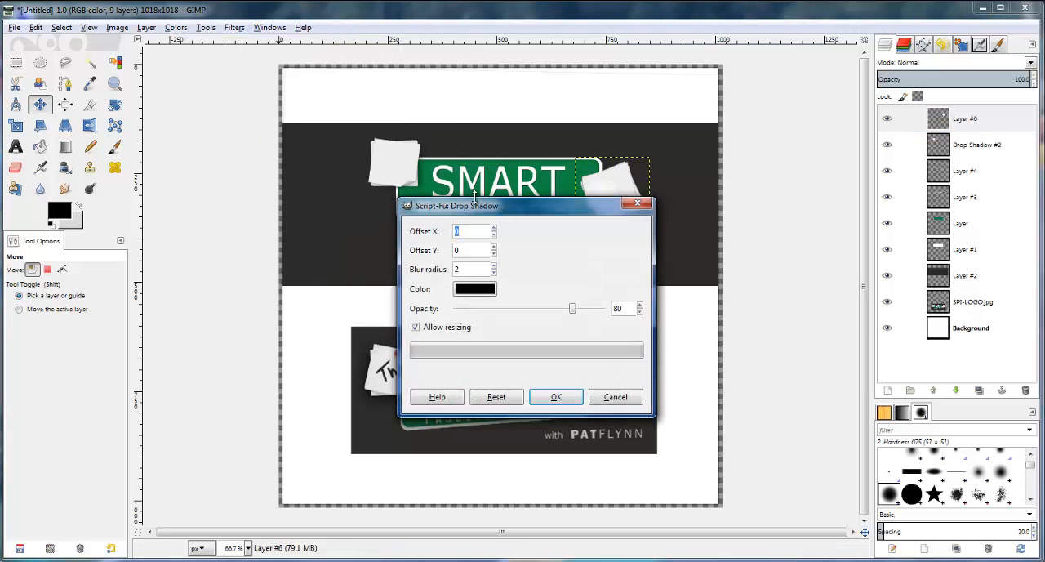
left_click_drag(471, 203, 205, 256)
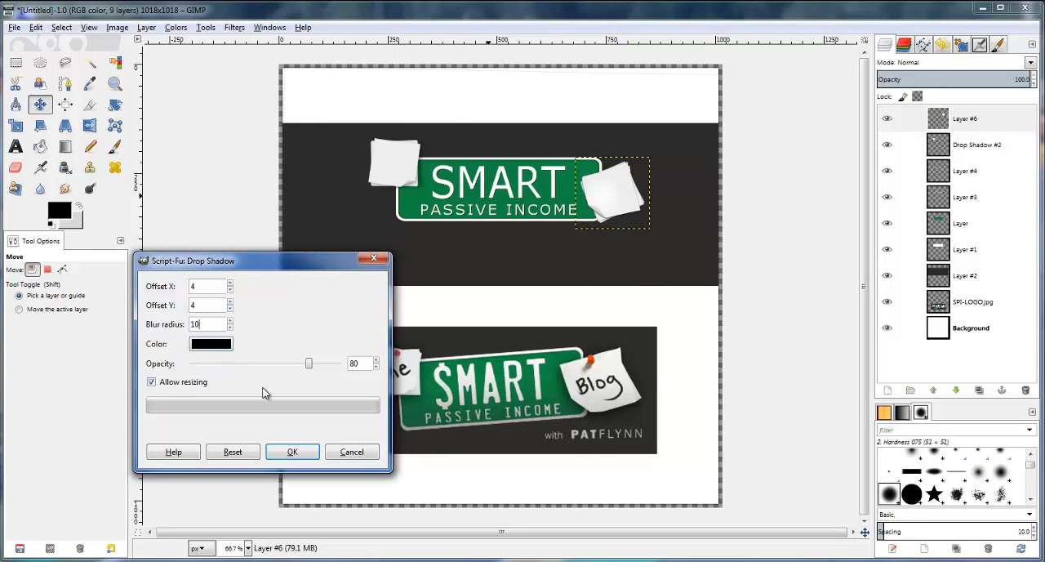
left_click(295, 455)
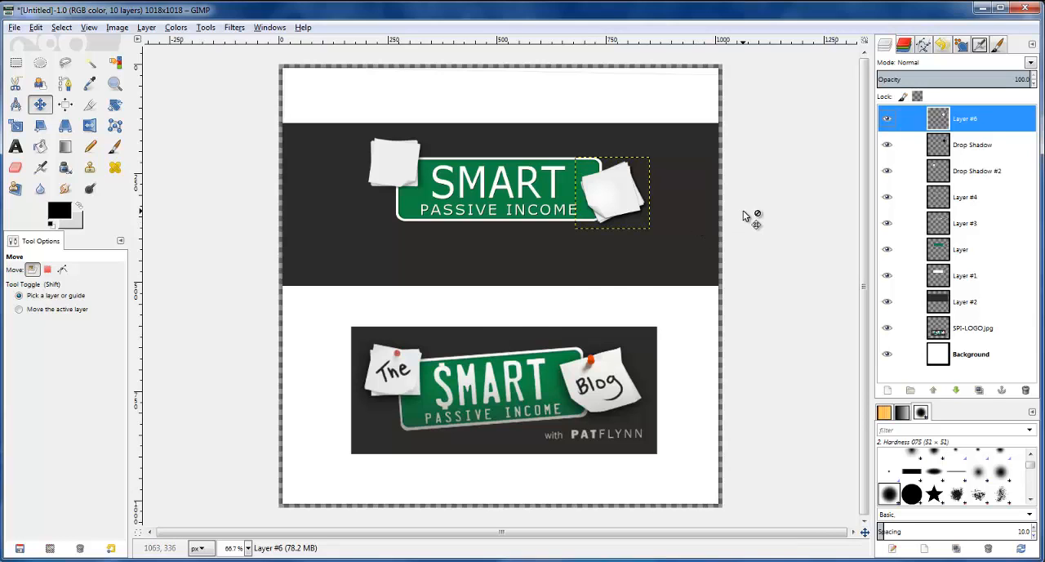
Add a second drop shadow to Layer #6 with Offset X -4, Offset Y -7 and blur radius 15
scroll(652, 219, "up", 2)
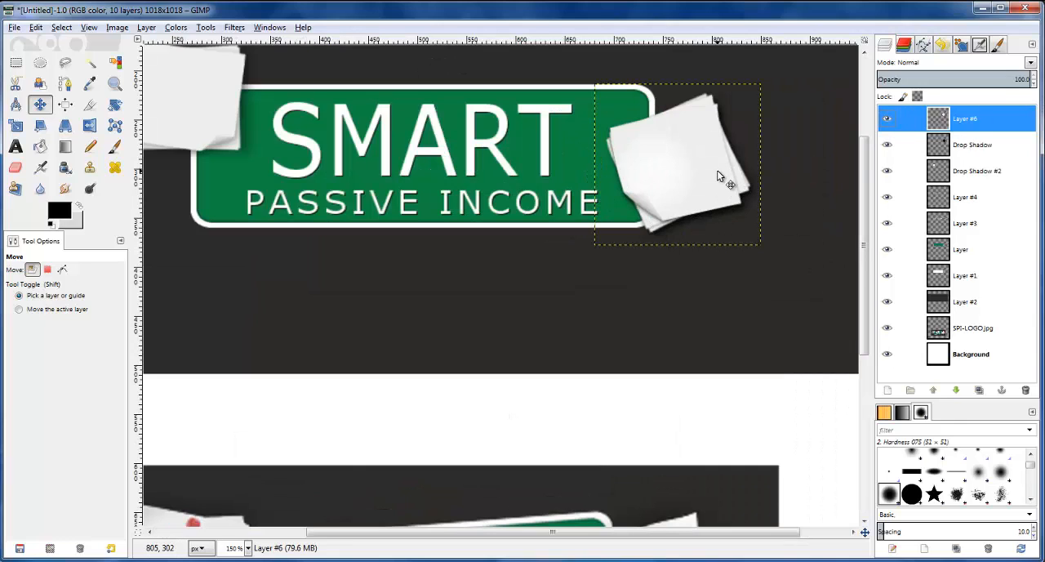
left_click(236, 28)
mouse_move(338, 140)
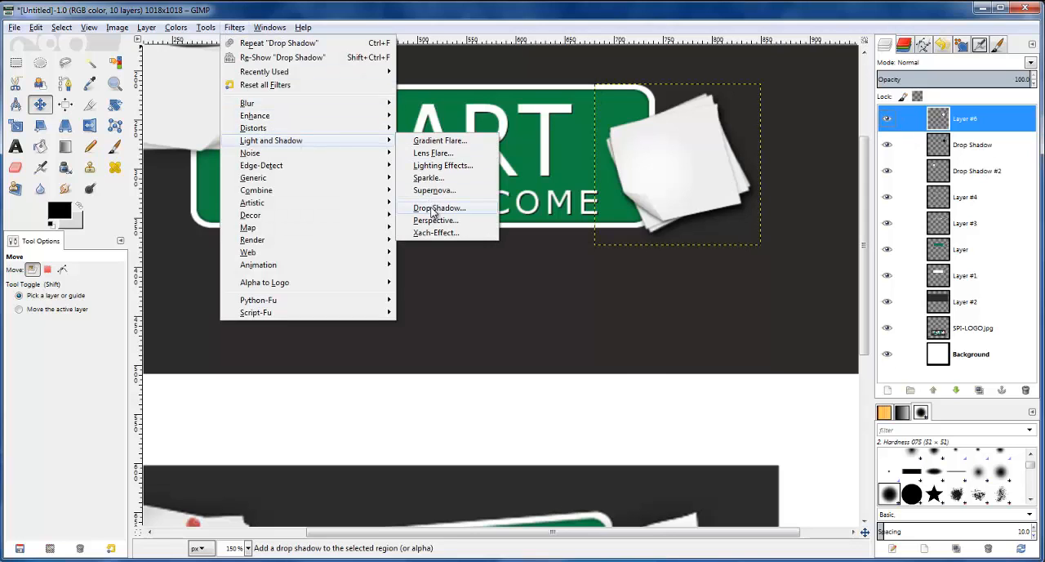
left_click(432, 204)
left_click(470, 232)
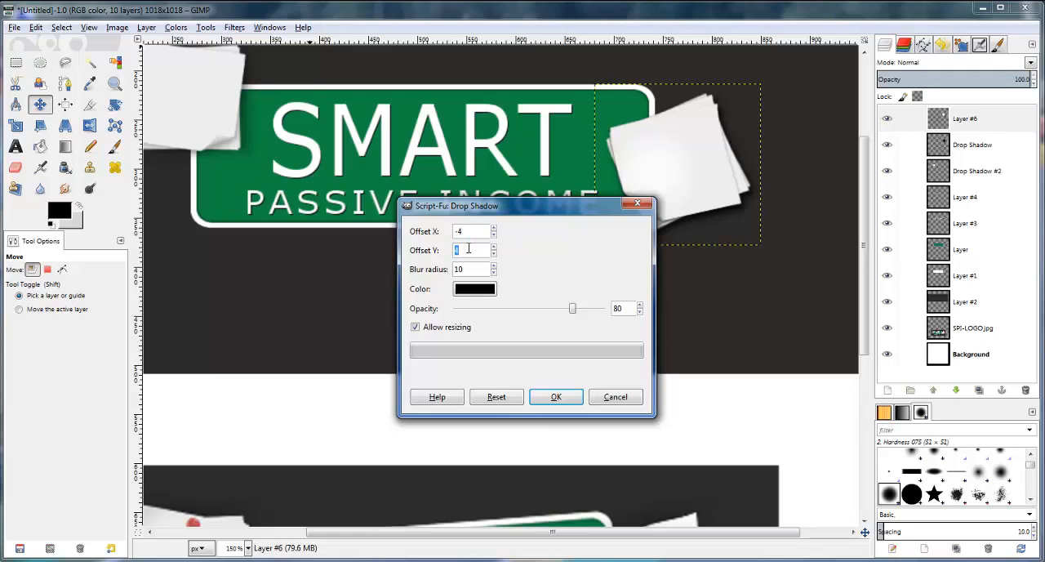
type("-7")
type("15")
left_click(561, 405)
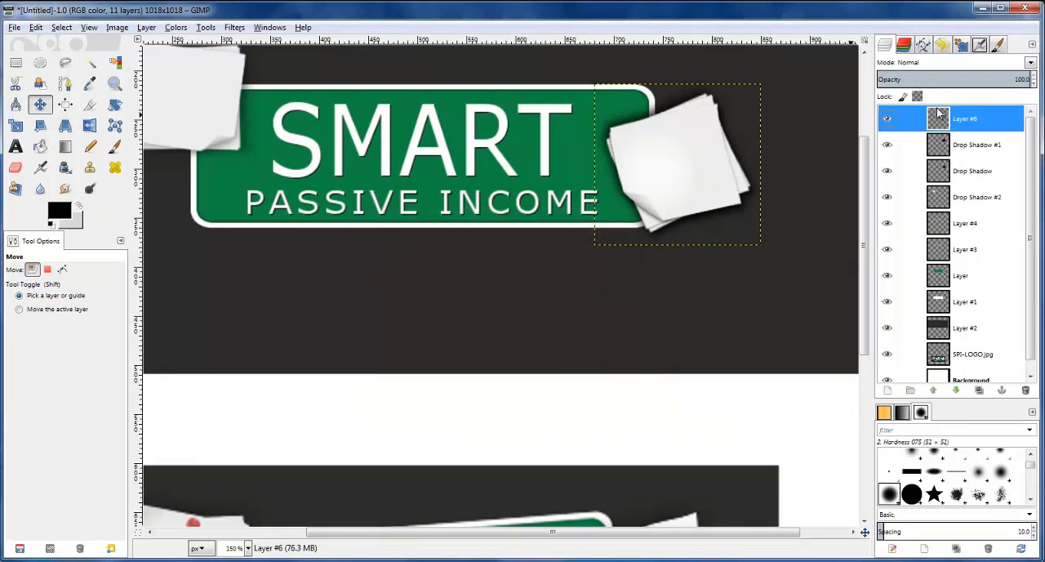
Set the opacity of Drop Shadow #1 to 28 and nudge it about 4 pixels left and 4 pixels down
left_click(956, 147)
left_click_drag(1034, 84, 1034, 90)
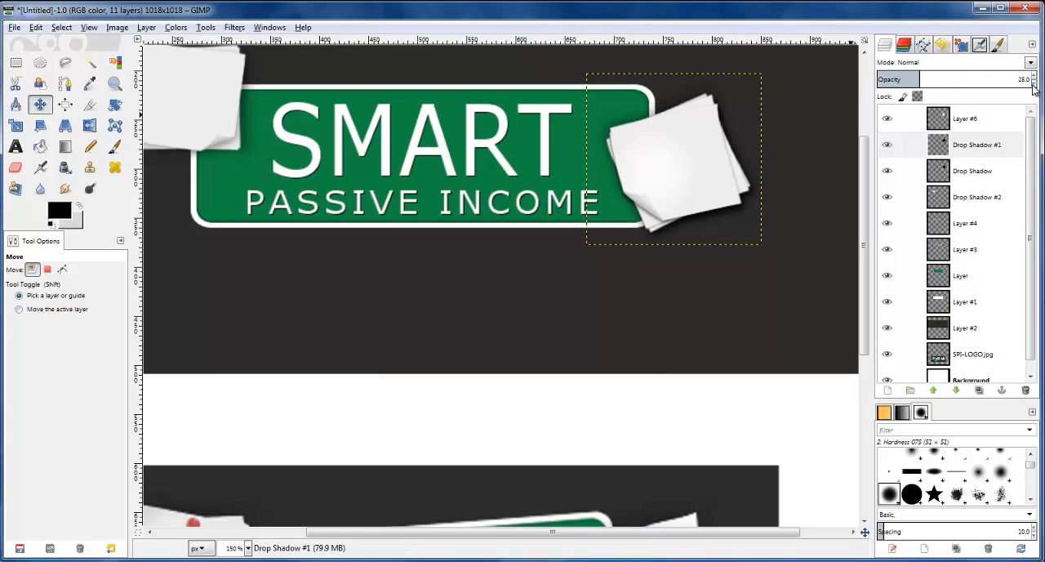
left_click(954, 148)
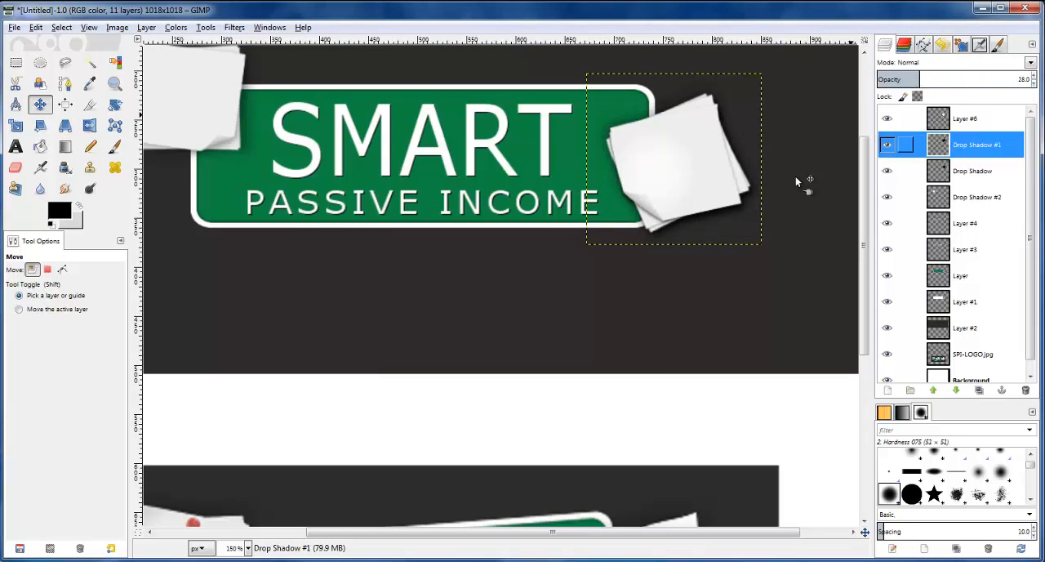
left_click(650, 178)
key("Left")
key("Left")
key("Down")
key("Down")
key("Left")
key("Down")
key("Down")
key("Left")
key("Left")
key("Down")
key("Down")
key("Down")
key("Down")
key("Down")
key("Right")
key("Right")
key("Down")
key("Down")
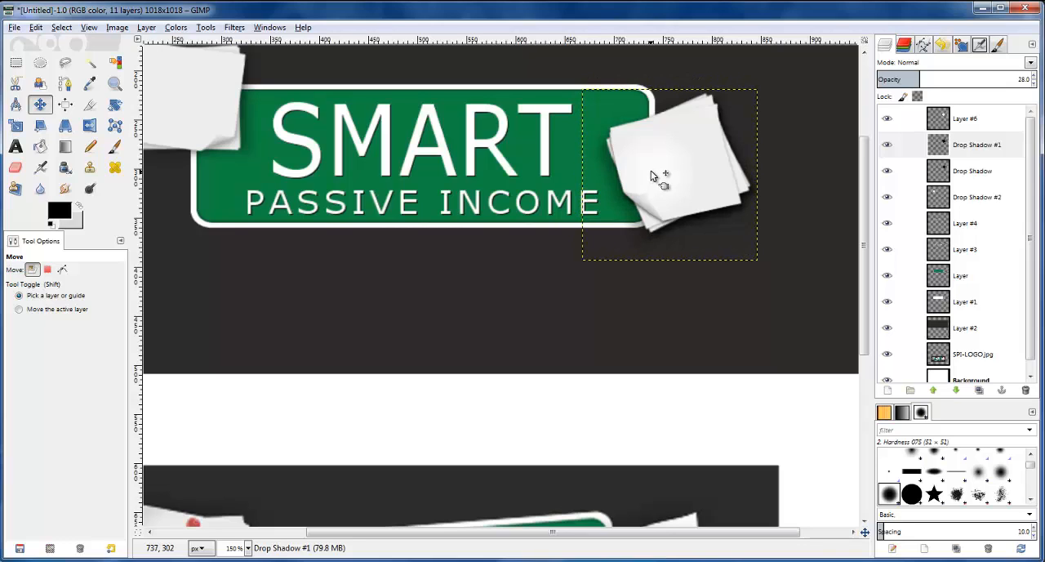
key("Up")
key("Up")
key("Left")
key("Left")
key("Up")
key("Up")
key("Up")
key("Up")
key("Up")
key("Up")
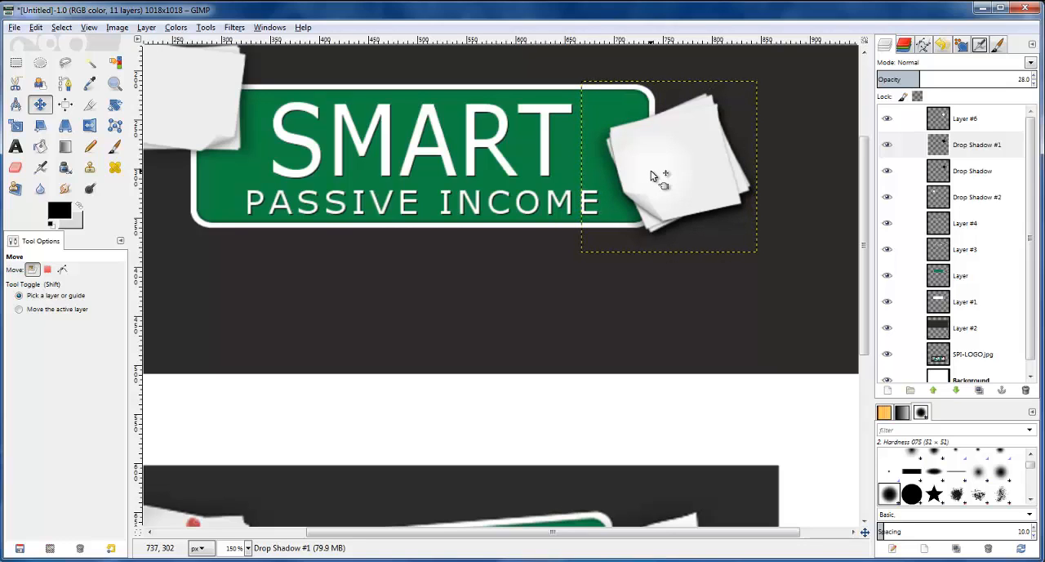
key("Left")
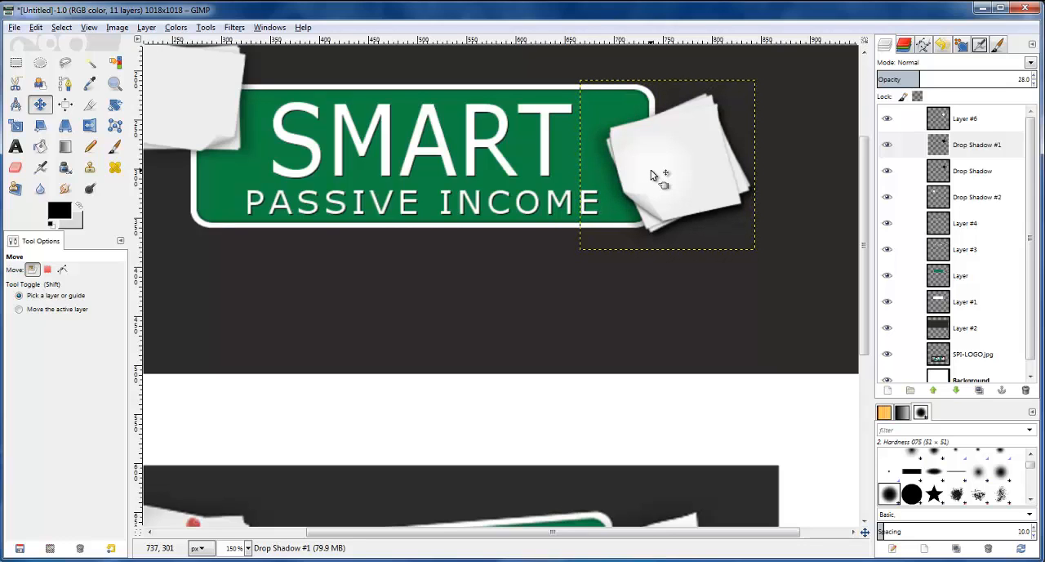
Lower the opacity of Drop Shadow #1 to 18
left_click(984, 145)
double_click(1034, 82)
scroll(694, 144, "down", 1)
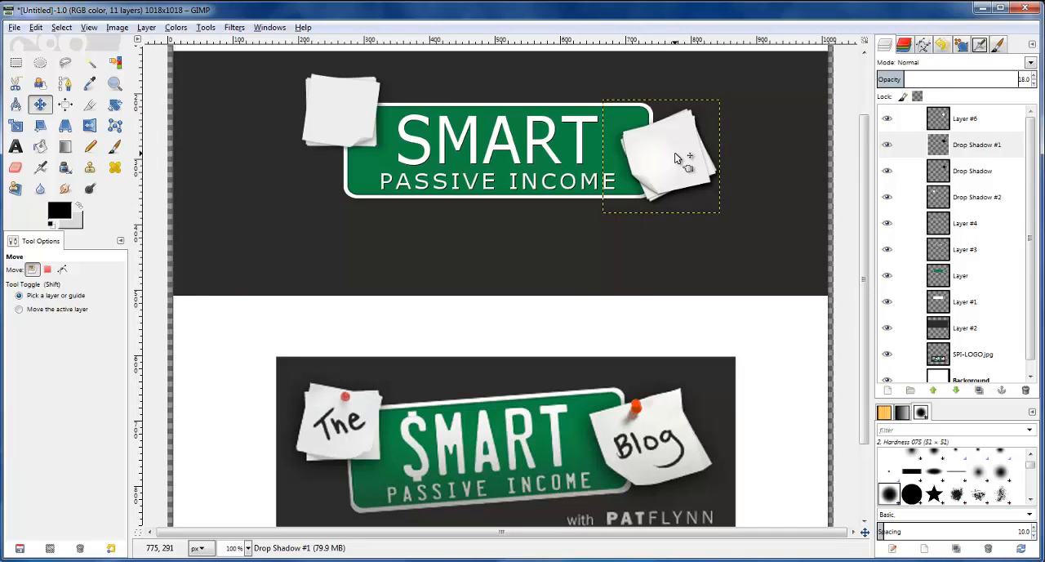
Nudge Drop Shadow #1 about 1 pixel left and 2 pixels down behind the notes
left_click(960, 144)
left_click(684, 152)
key("Left")
key("Left")
key("Down")
key("Down")
key("Down")
key("Down")
key("Right")
key("Right")
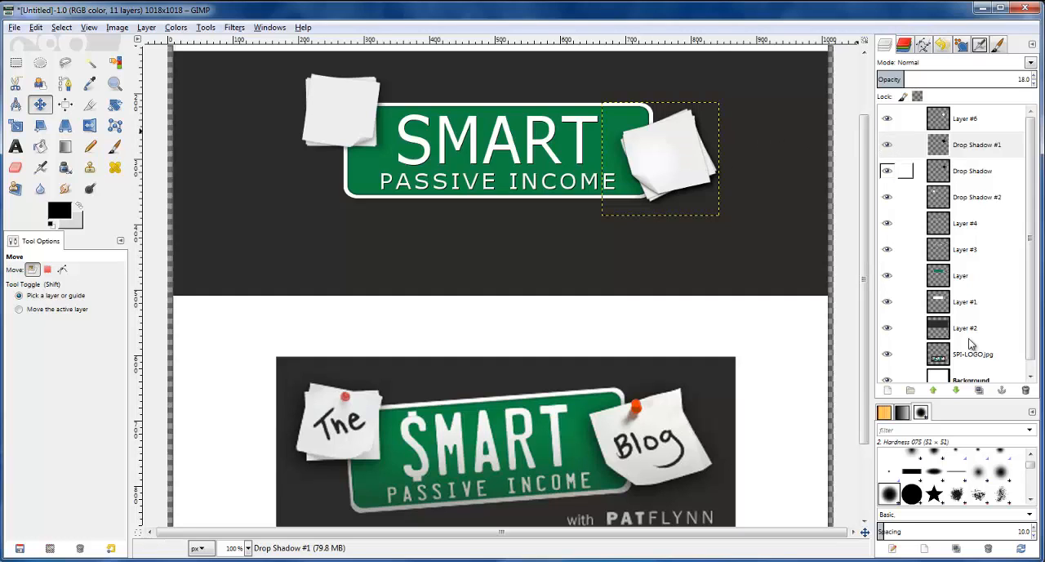
Select the Background layer and compare the shadowed notes with the reference logo
left_click(977, 380)
scroll(635, 219, "down", 2)
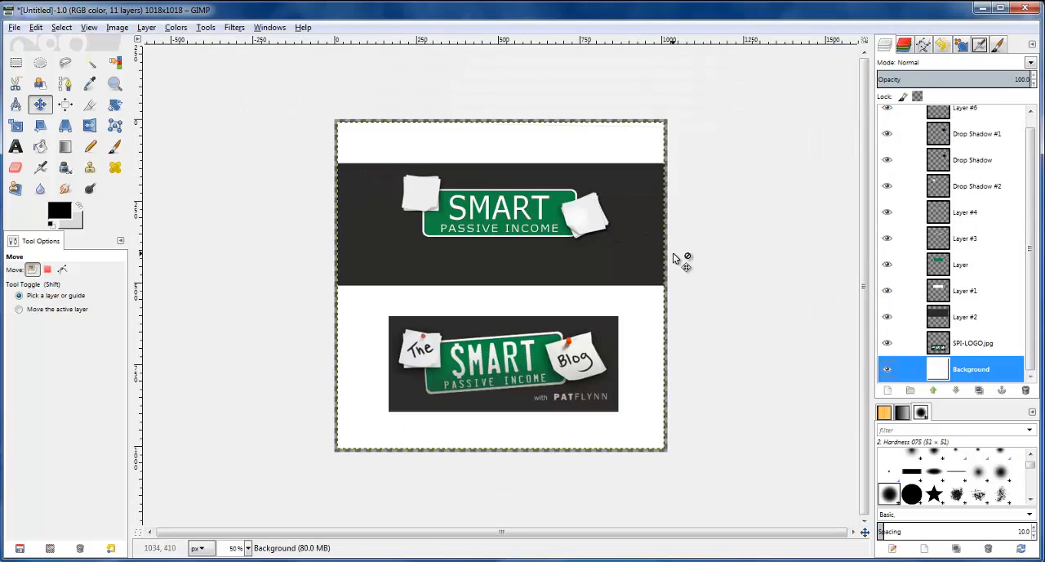
scroll(668, 249, "up", 1)
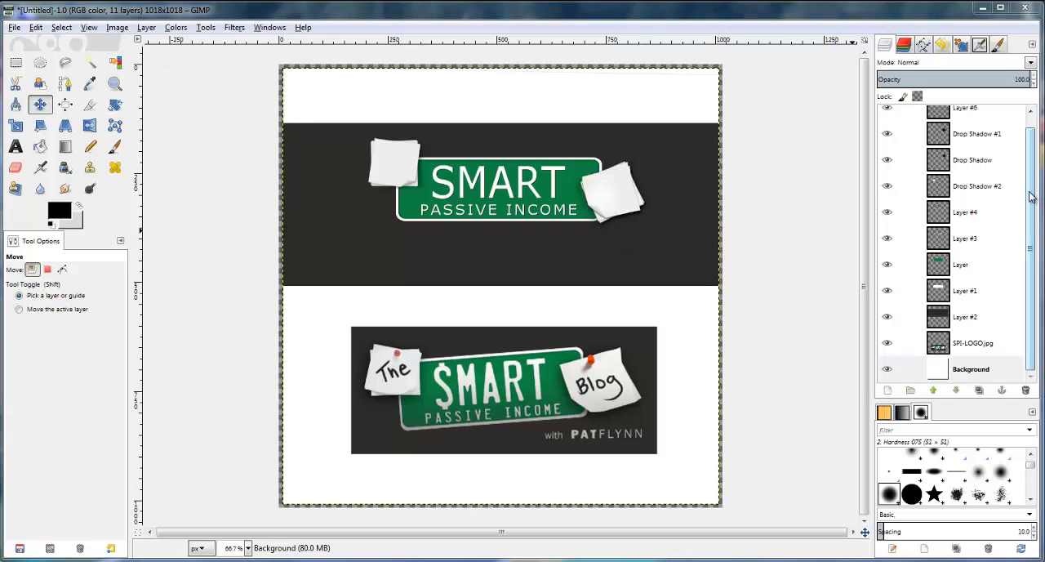
Merge Layer #6 and Drop Shadow #1 down into the Drop Shadow layer
left_click_drag(1033, 191, 1042, 138)
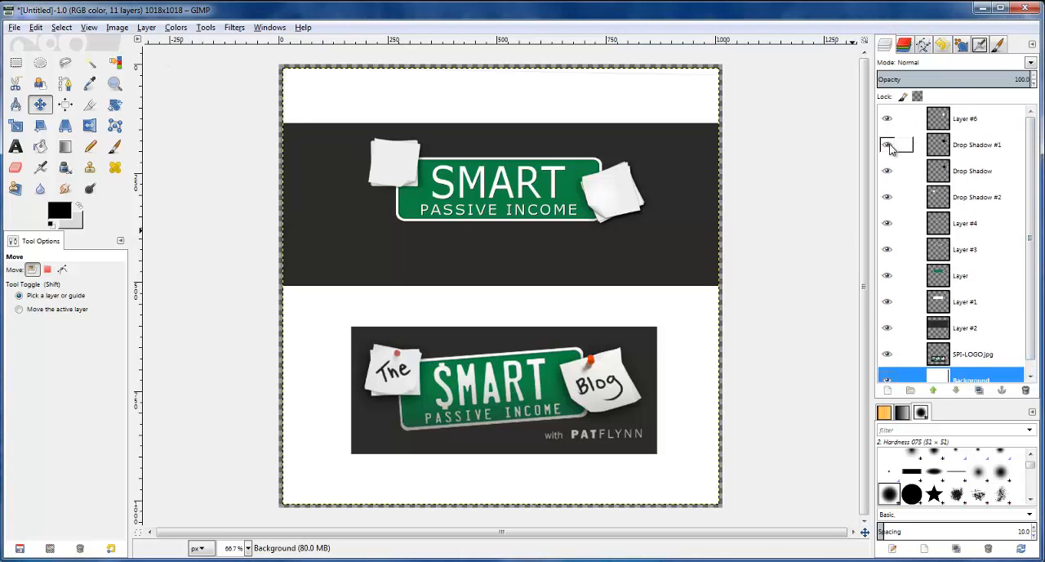
right_click(939, 120)
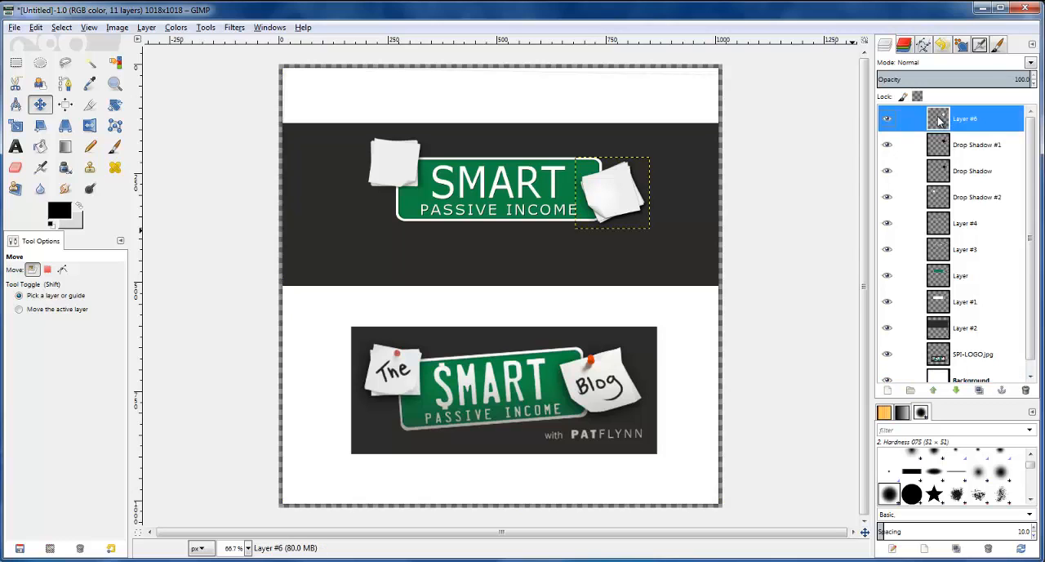
left_click(856, 213)
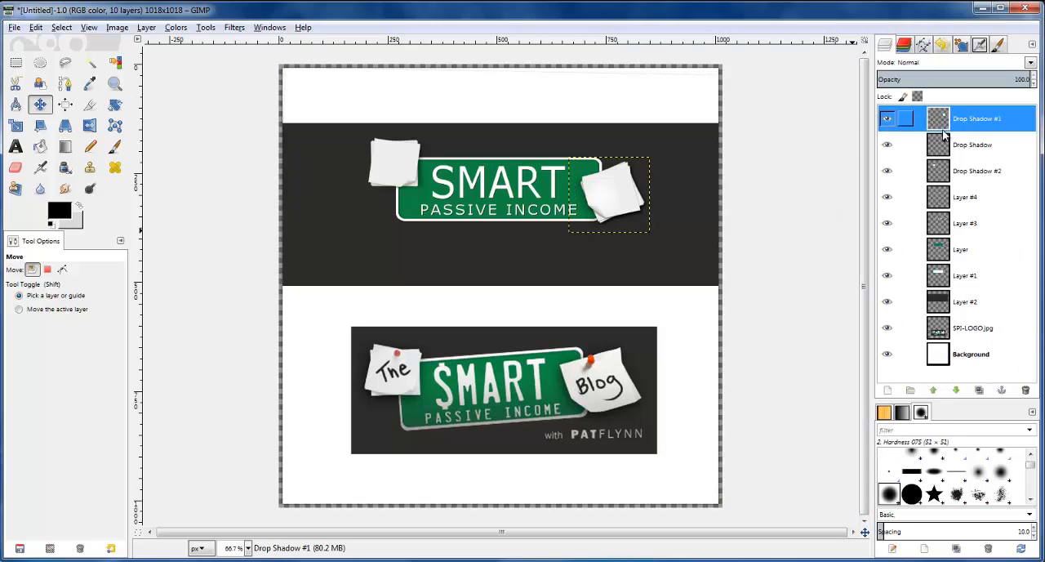
right_click(939, 122)
left_click(862, 218)
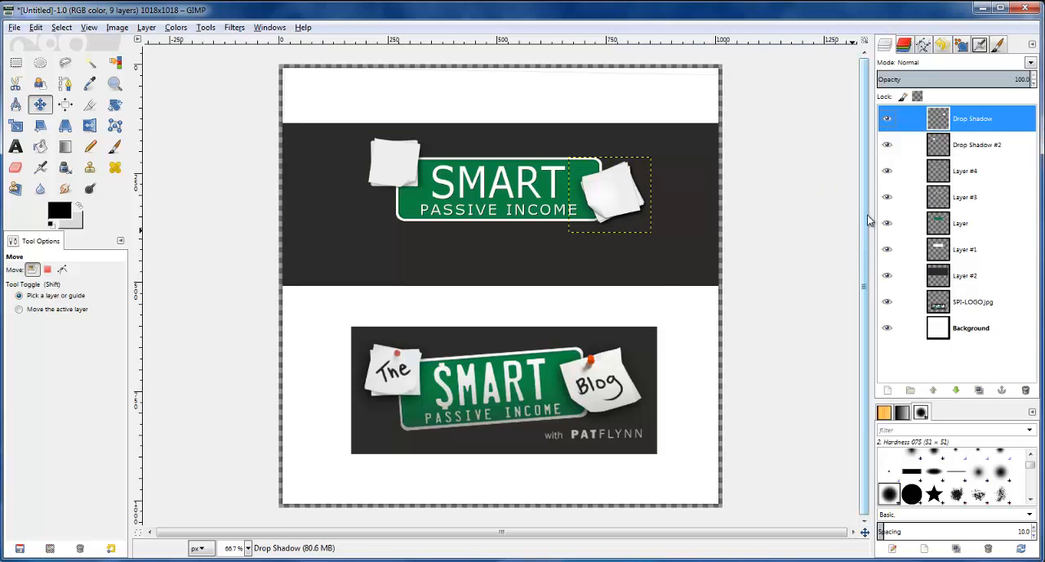
Autocrop the Drop Shadow #2 layer, then toggle its visibility to check the notes it contains
left_click(955, 144)
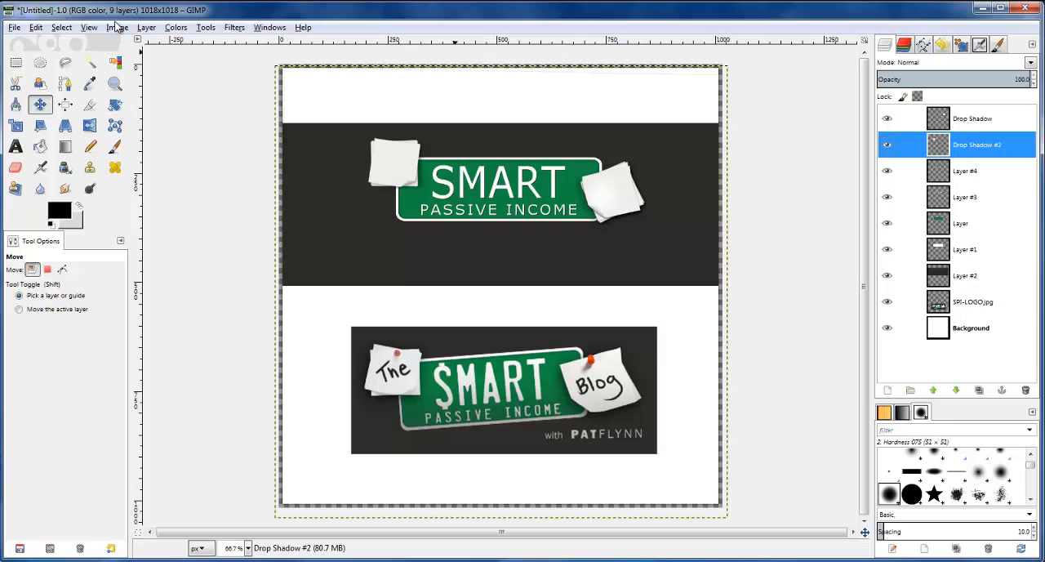
left_click(150, 30)
left_click(173, 263)
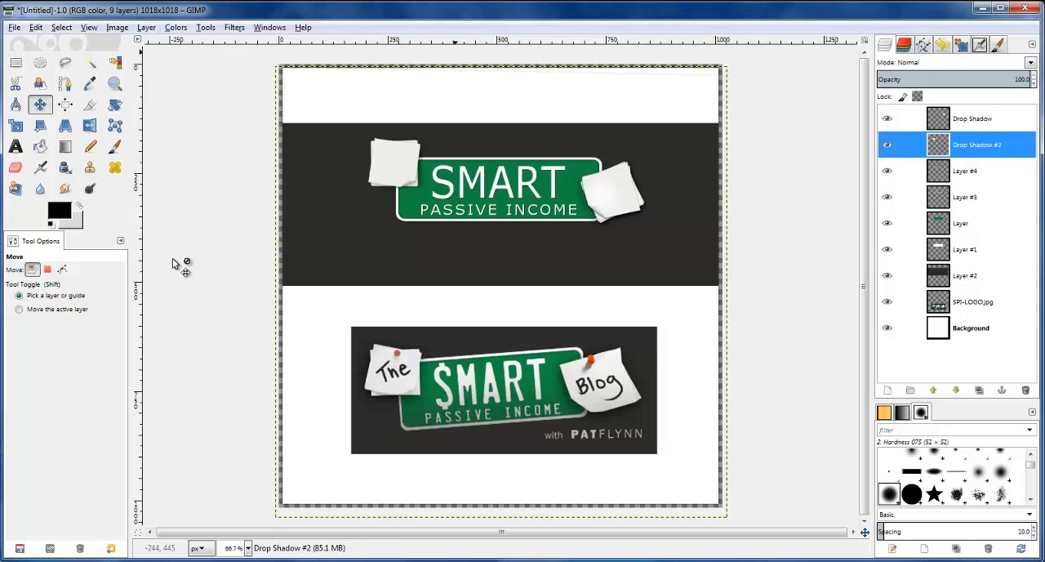
left_click(889, 145)
left_click(889, 145)
scroll(393, 129, "up", 2, "ctrl")
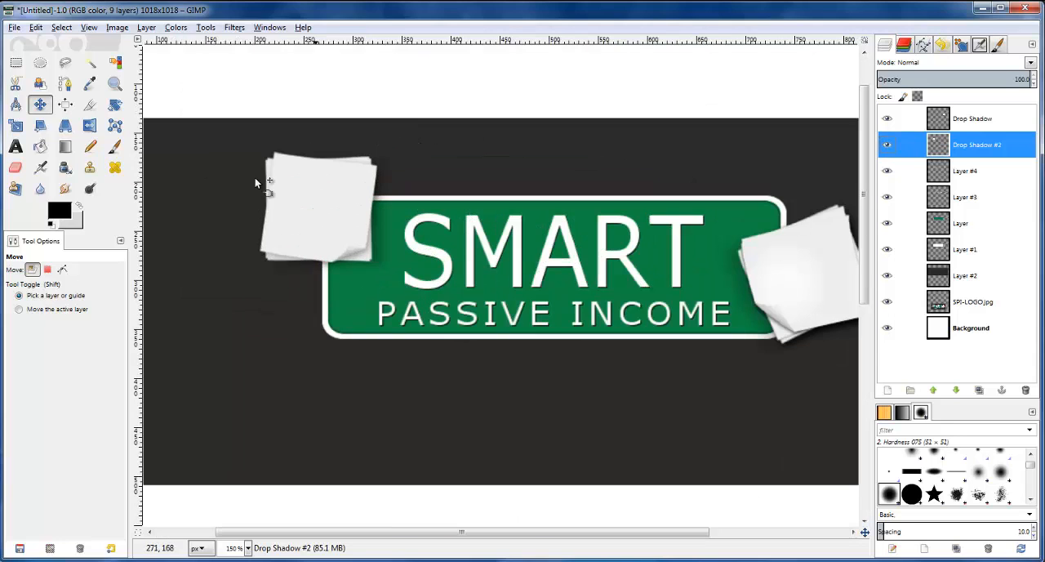
scroll(243, 198, "up", 1, "ctrl")
scroll(262, 186, "down", 1, "ctrl")
scroll(271, 172, "down", 1, "ctrl")
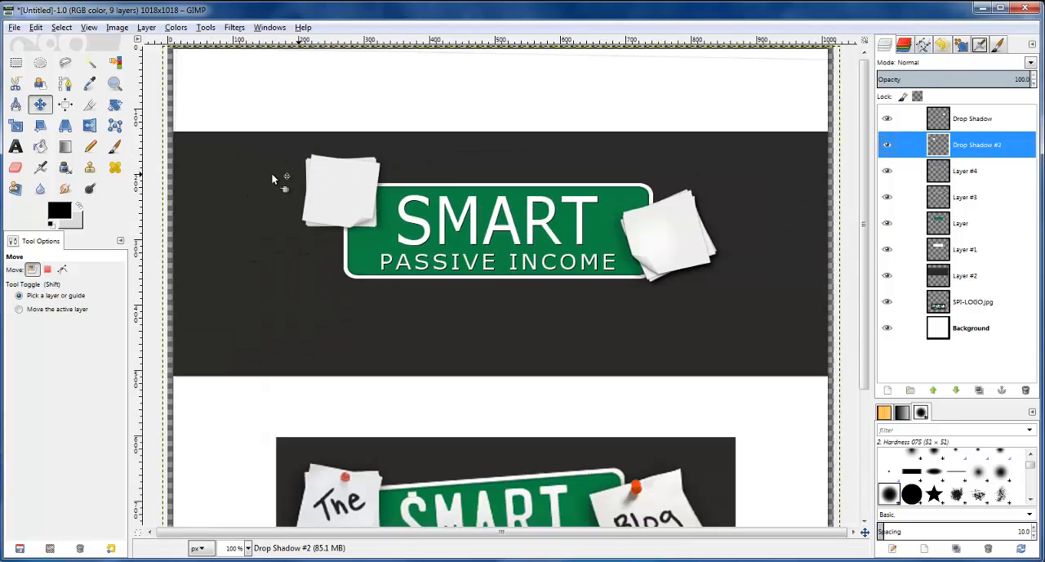
Add the text "The" on the note at the plate's left end
left_click(16, 150)
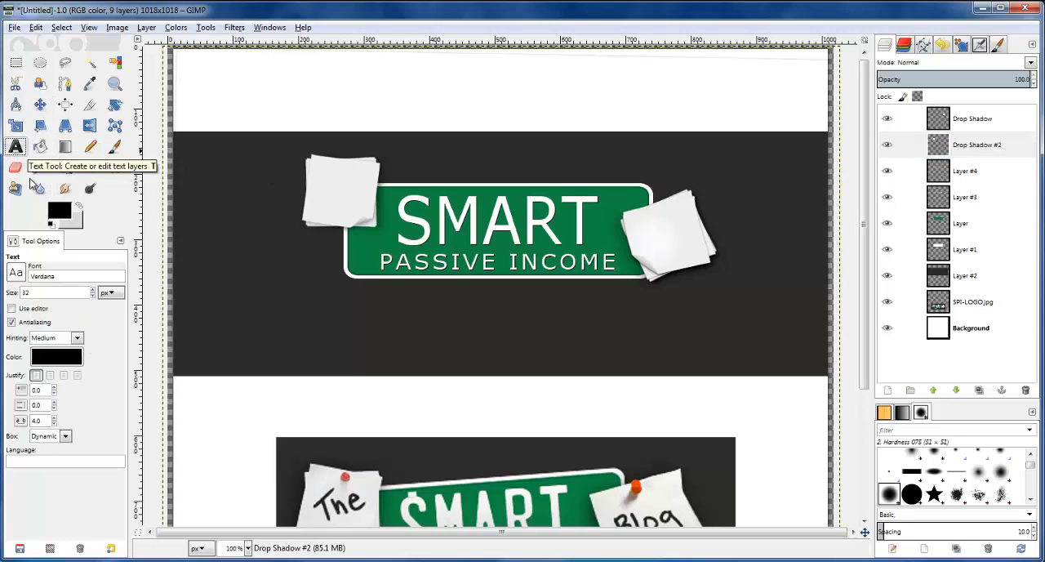
left_click(318, 196)
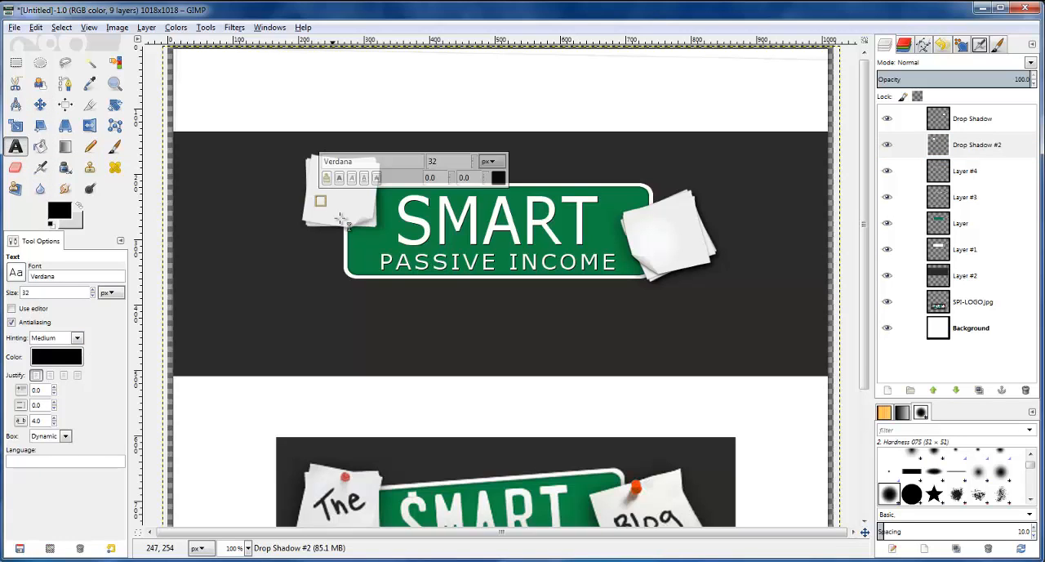
type("T")
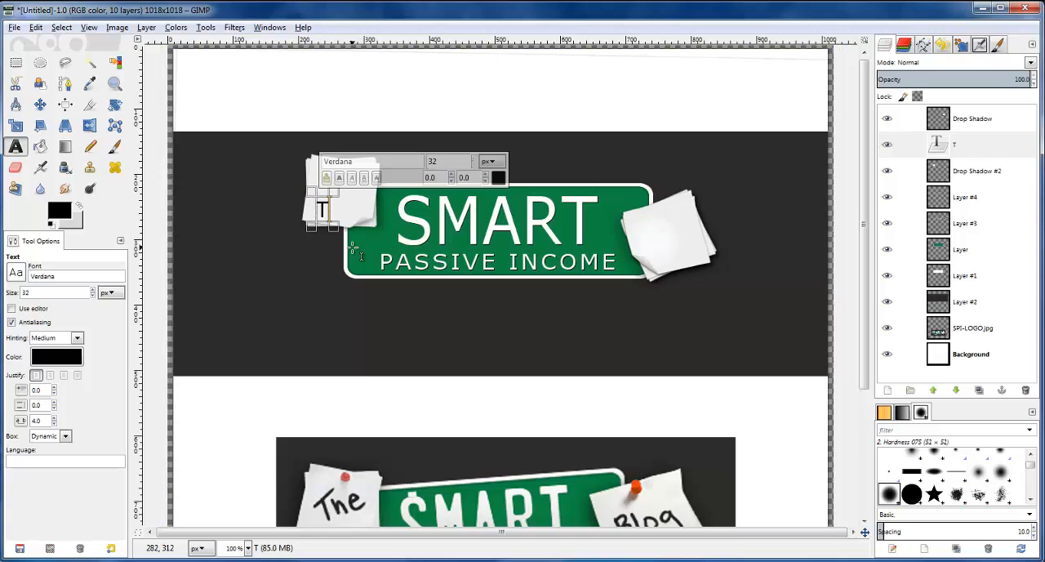
type("he")
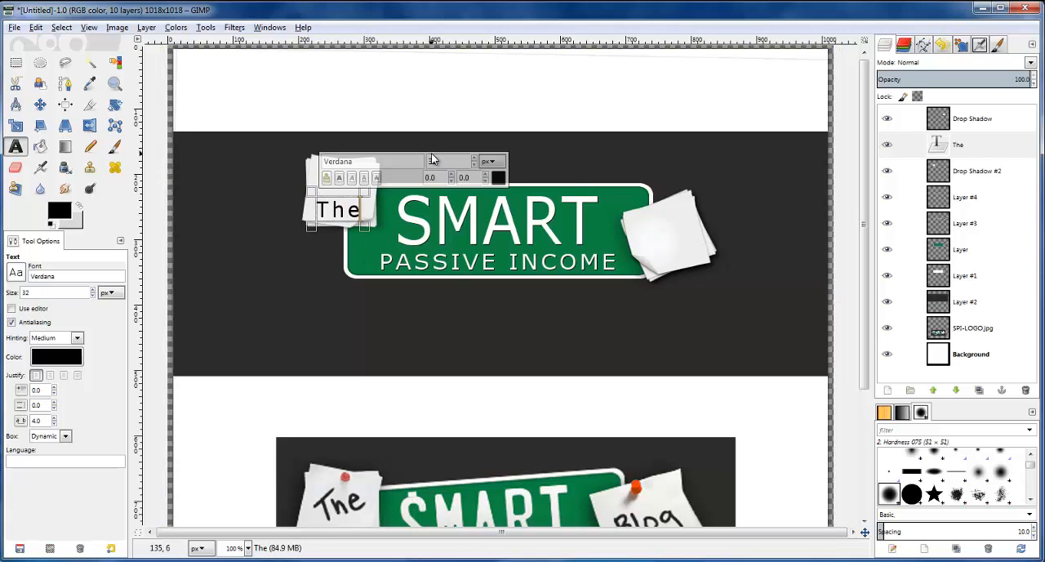
Set the font of the text "The" to Amienne Bold and its size to 57 px
double_click(67, 275)
type("am")
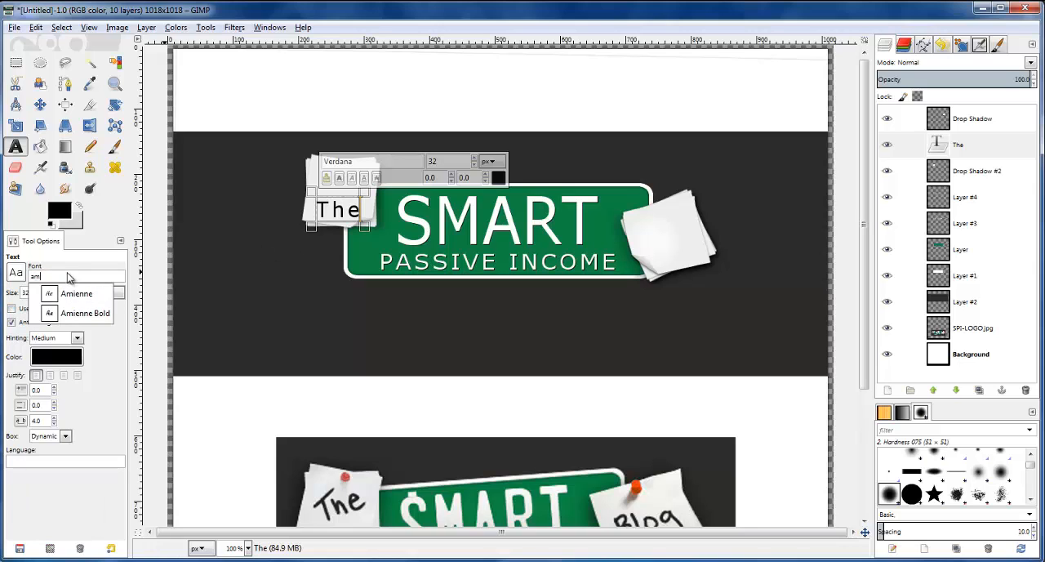
left_click(76, 294)
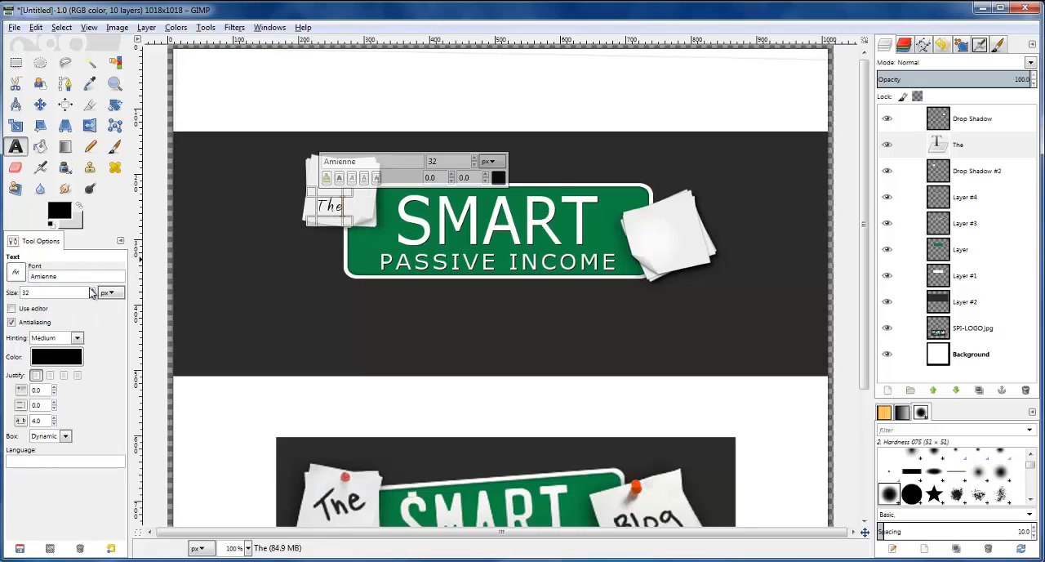
scroll(92, 291, "up", 11)
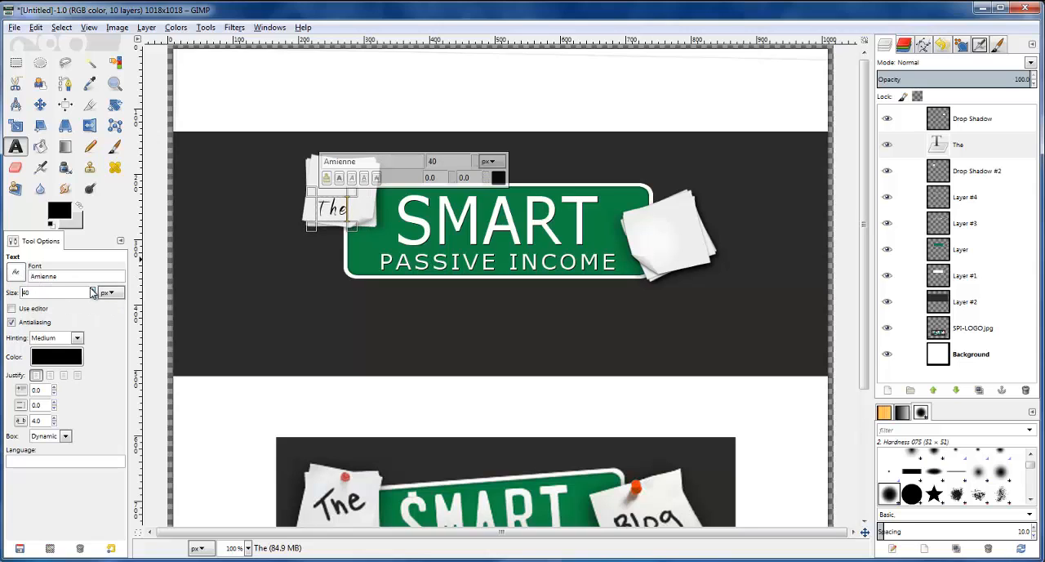
scroll(91, 293, "up", 5)
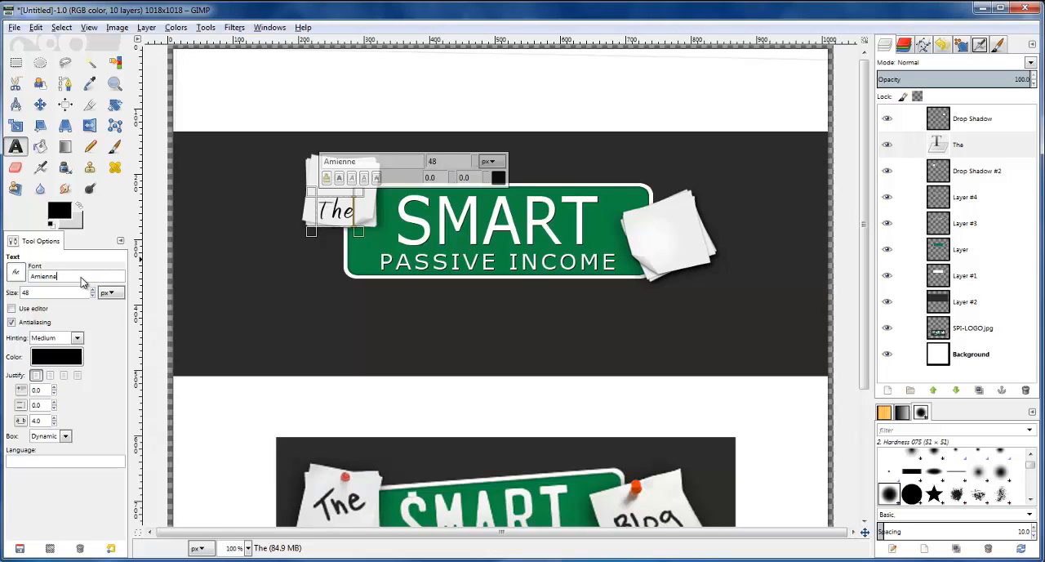
left_click(98, 307)
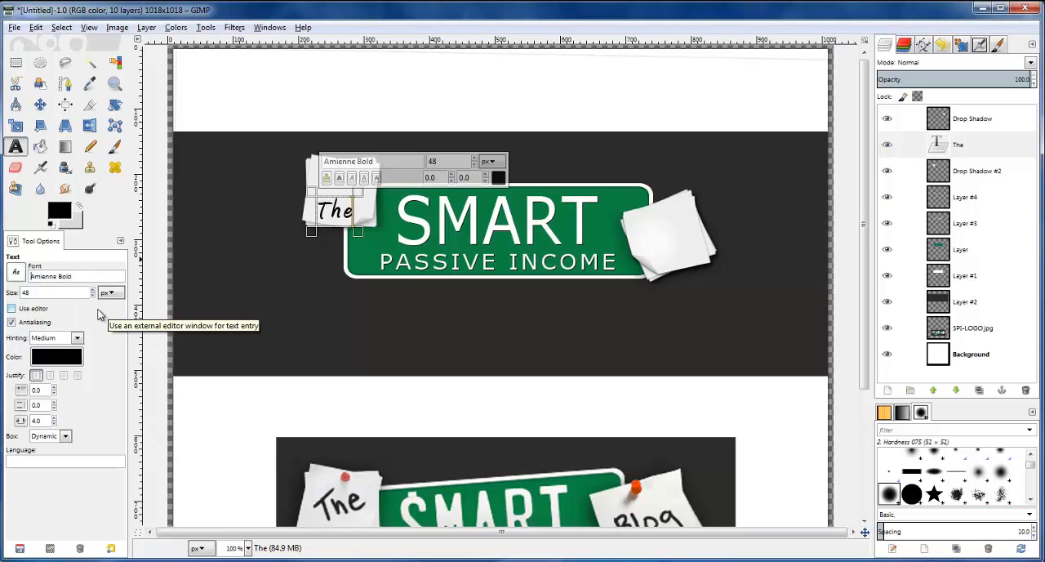
left_click(92, 289)
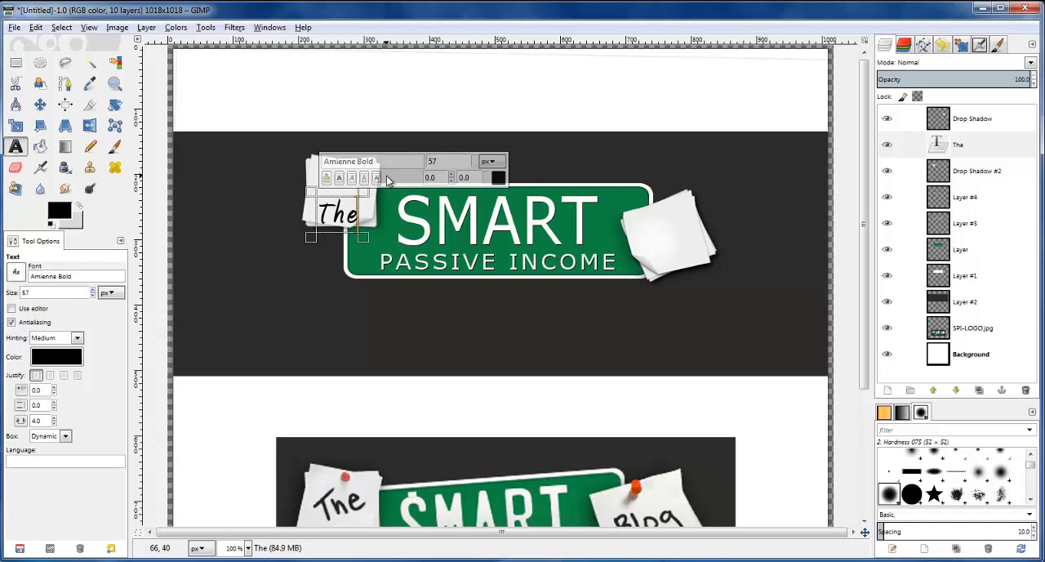
Center the text "The" on the note at the plate's left end and set its size to 60 px
left_click(40, 105)
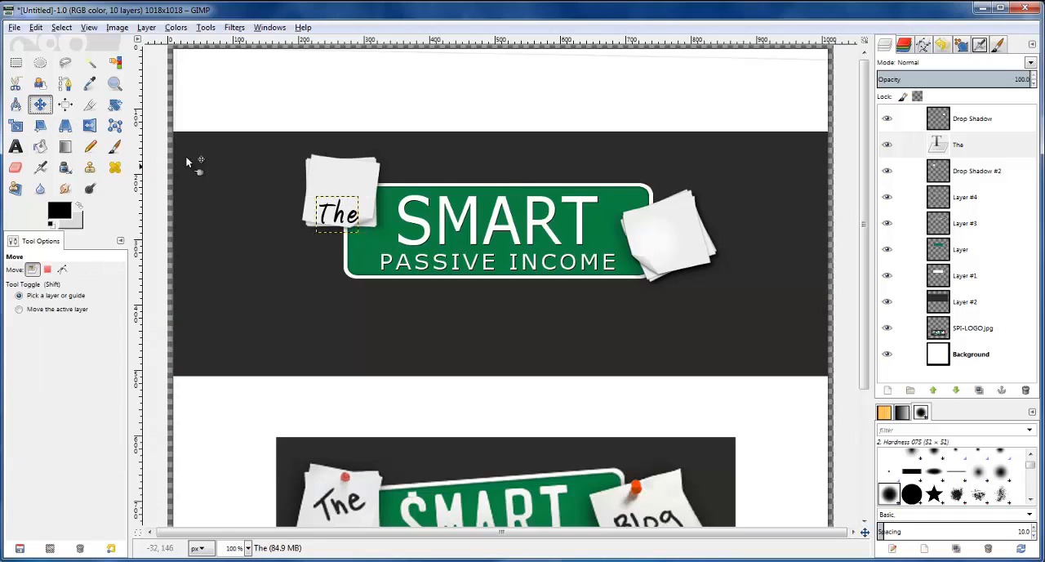
left_click_drag(346, 215, 347, 196)
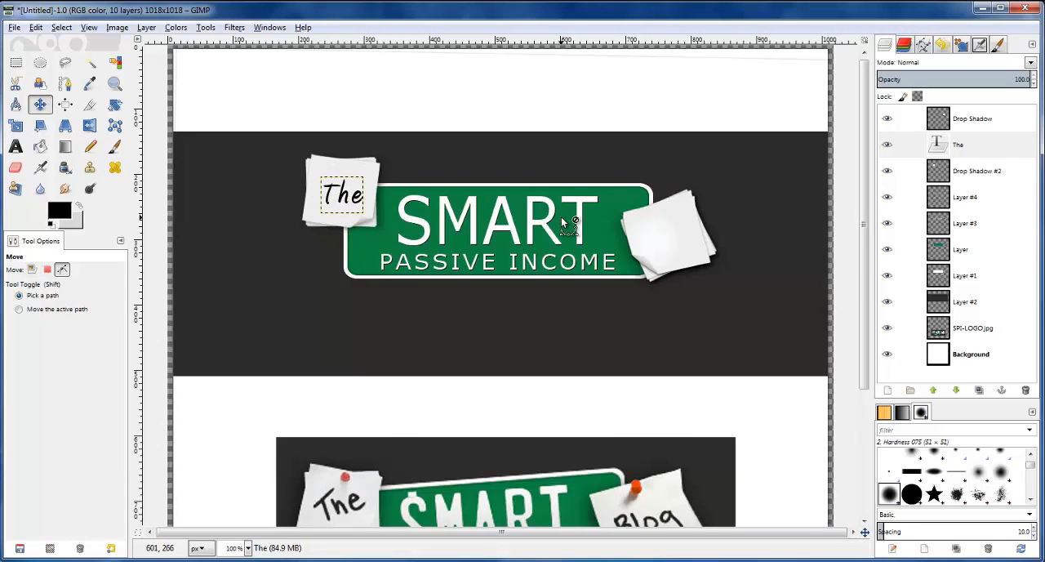
key("minus")
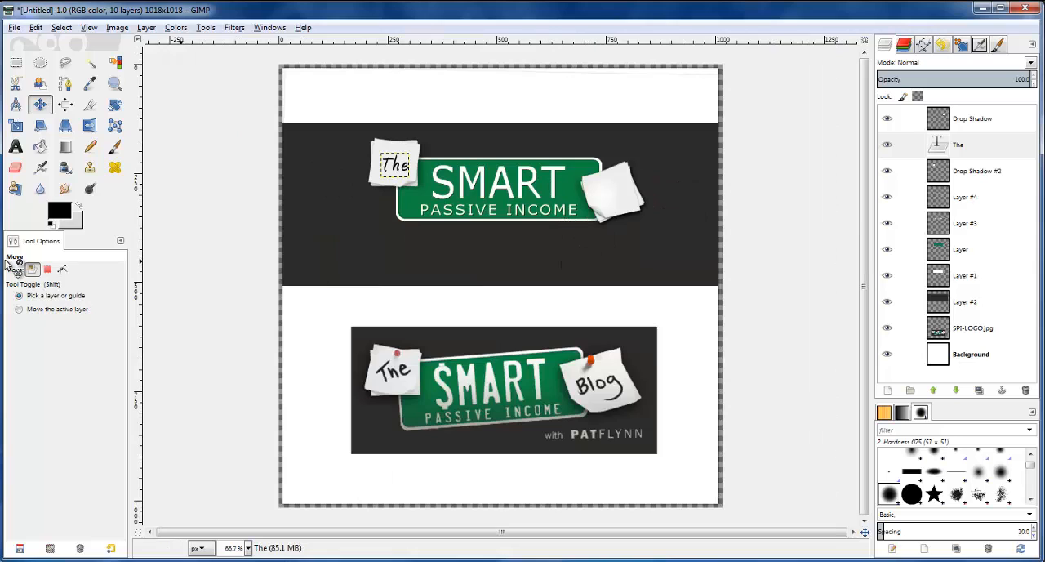
key("t")
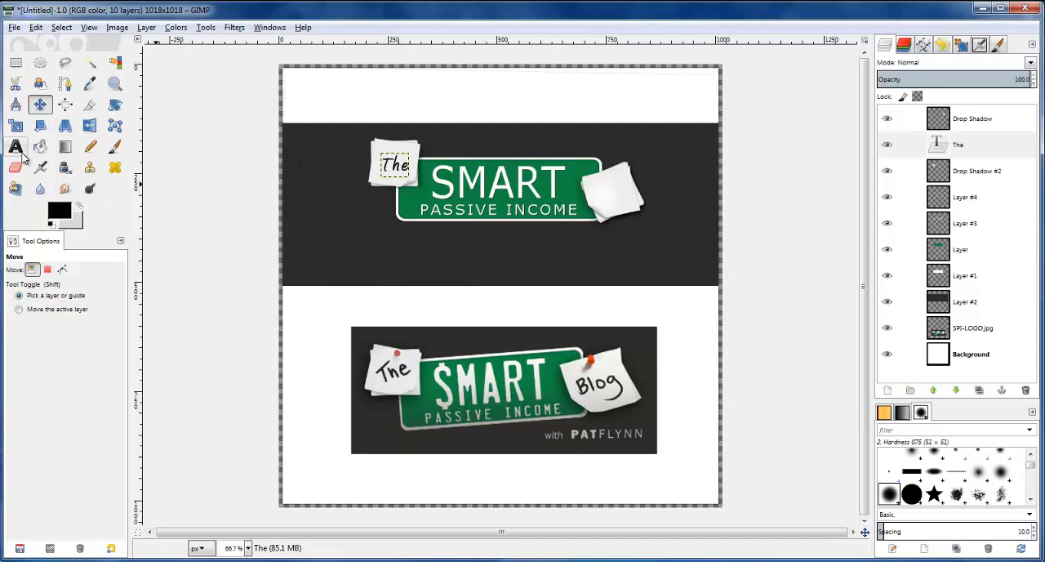
left_click(396, 167)
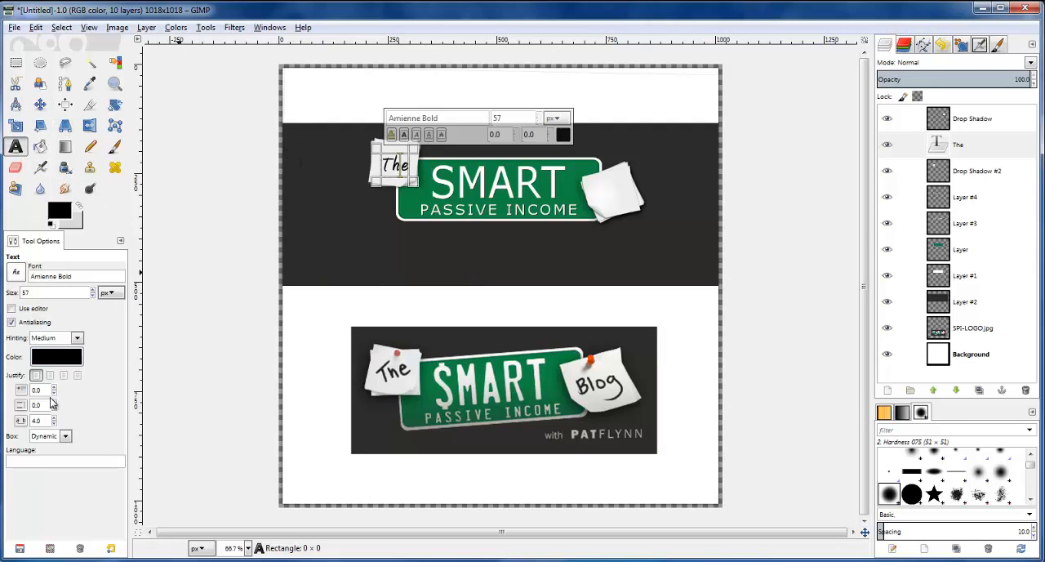
left_click(94, 291)
left_click(93, 291)
left_click(93, 290)
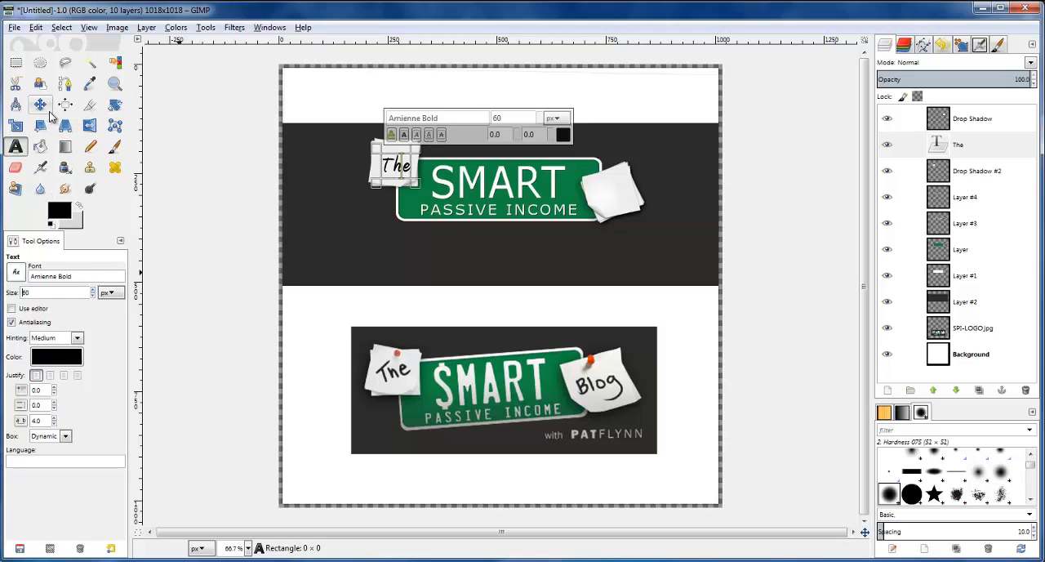
Rotate the text "The" by about -20.35 degrees and shift it slightly toward the middle of its note
left_click(114, 105)
left_click(406, 169)
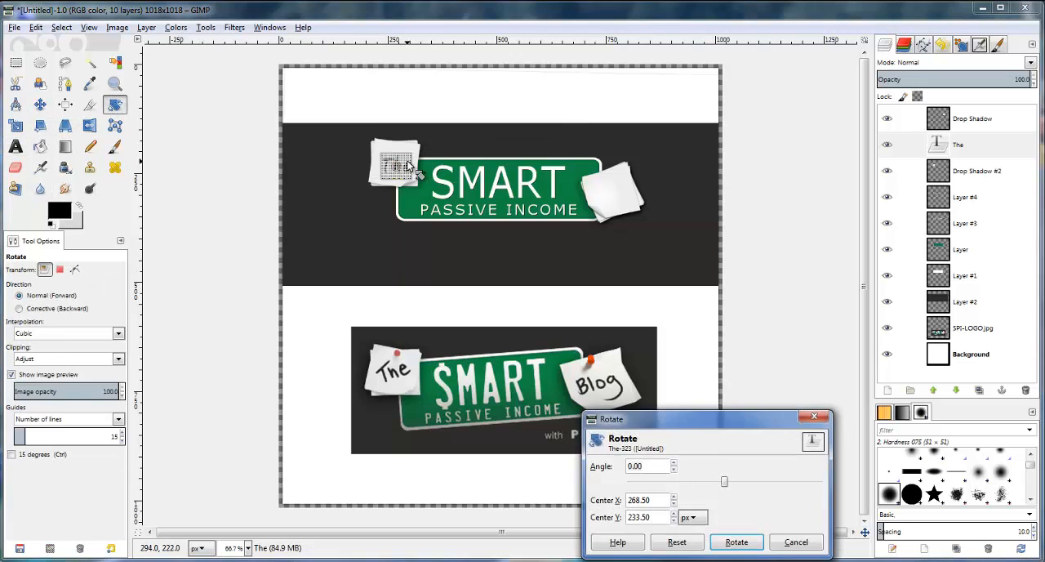
left_click_drag(407, 166, 405, 158)
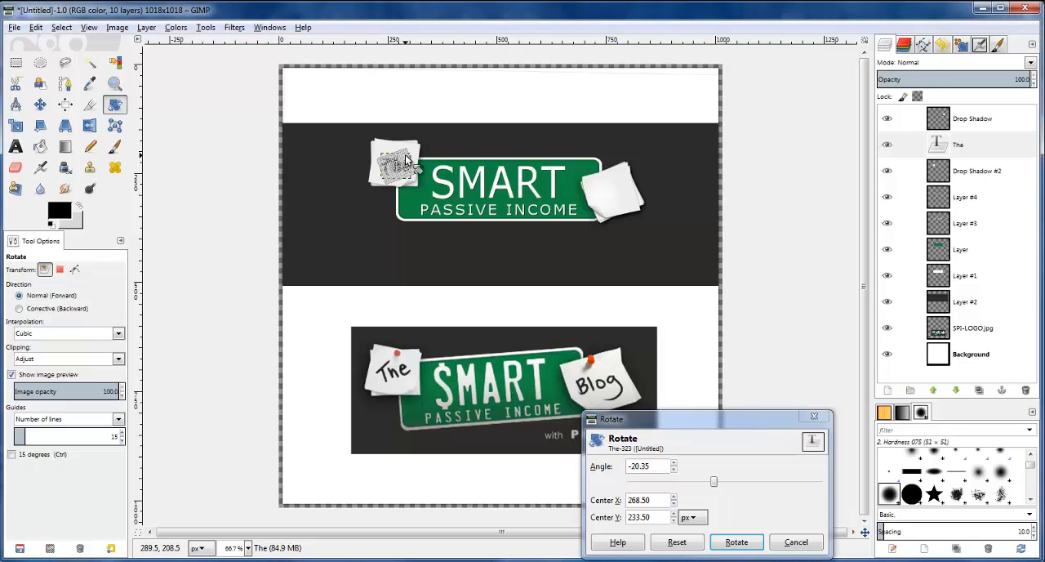
key("Return")
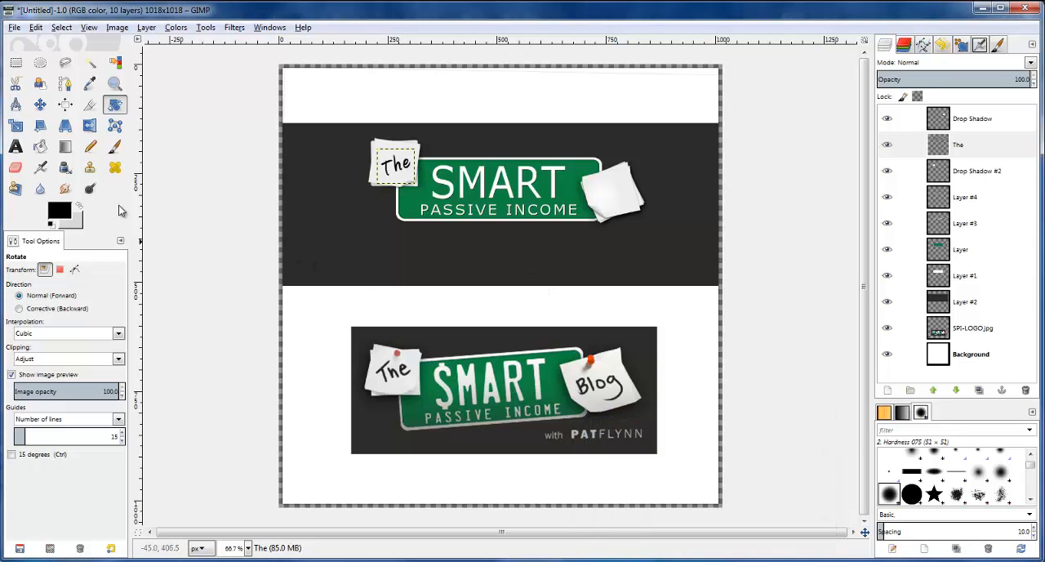
left_click(40, 105)
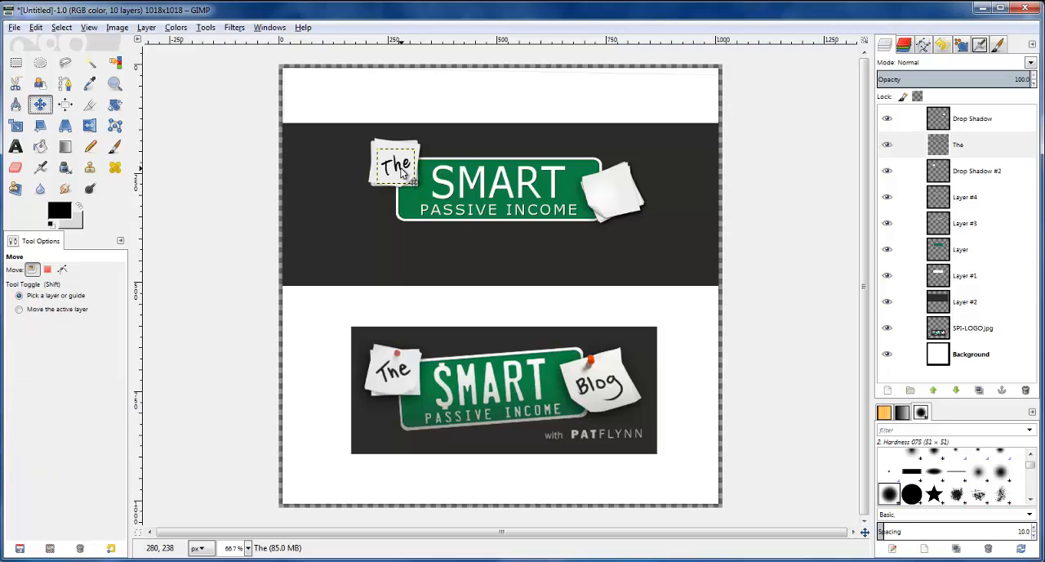
left_click_drag(423, 175, 417, 174)
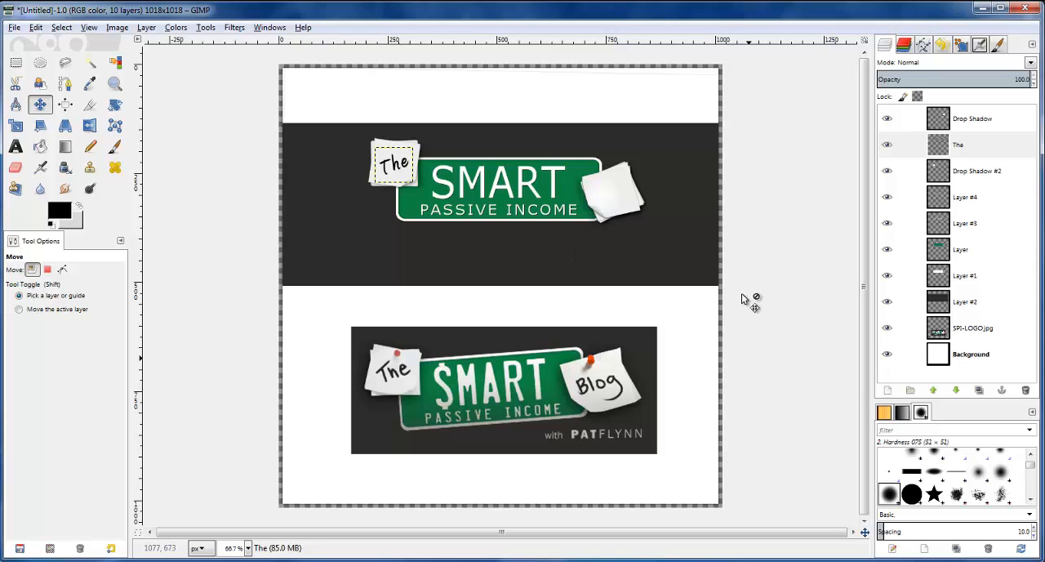
Add the text "Blog" in Amienne Bold on the note at the plate's right end and set its size to 65 px
left_click(940, 122)
left_click(16, 146)
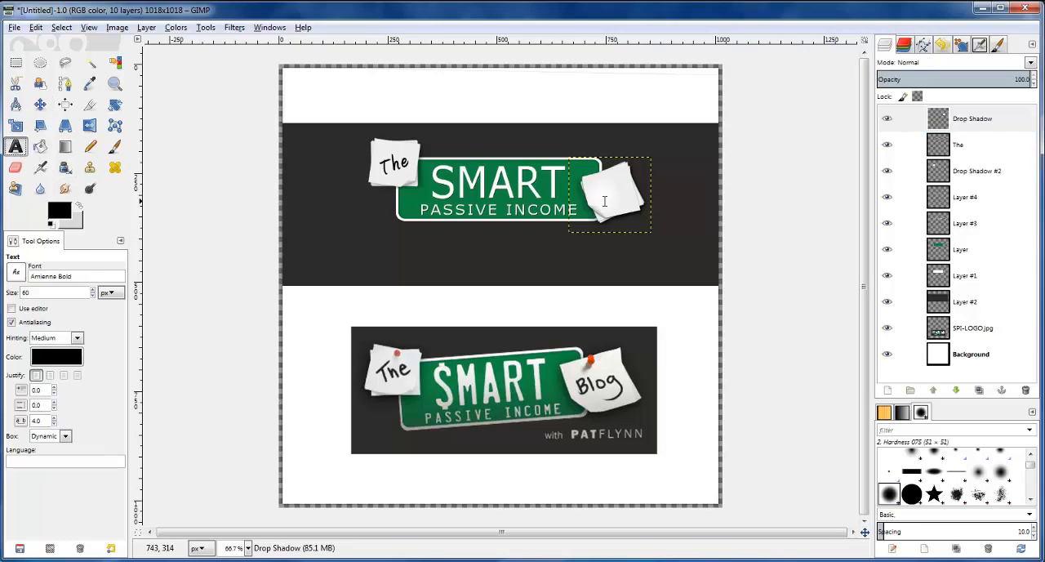
left_click(596, 192)
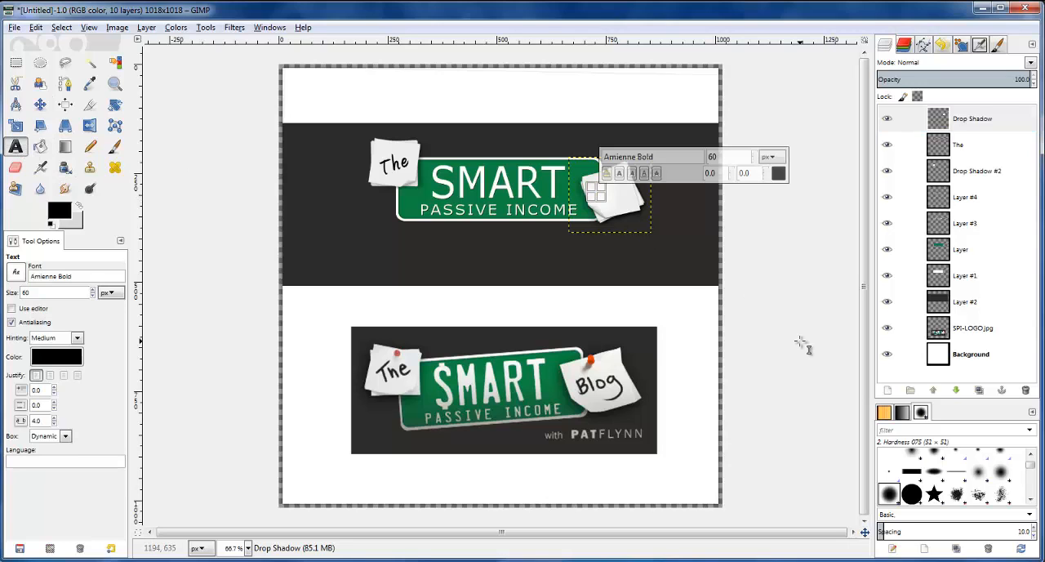
type("Blog")
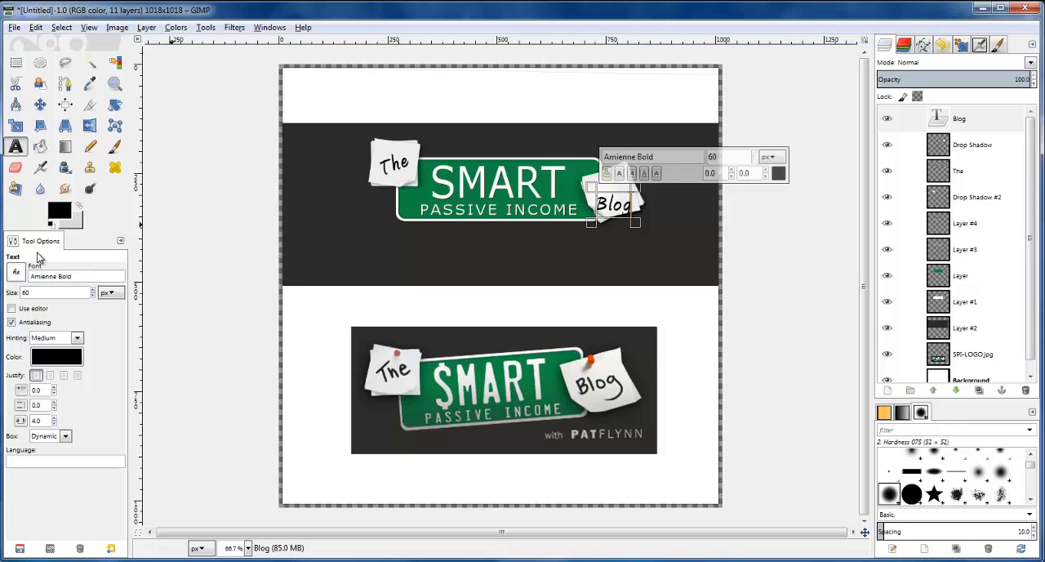
scroll(93, 292, "up", 5)
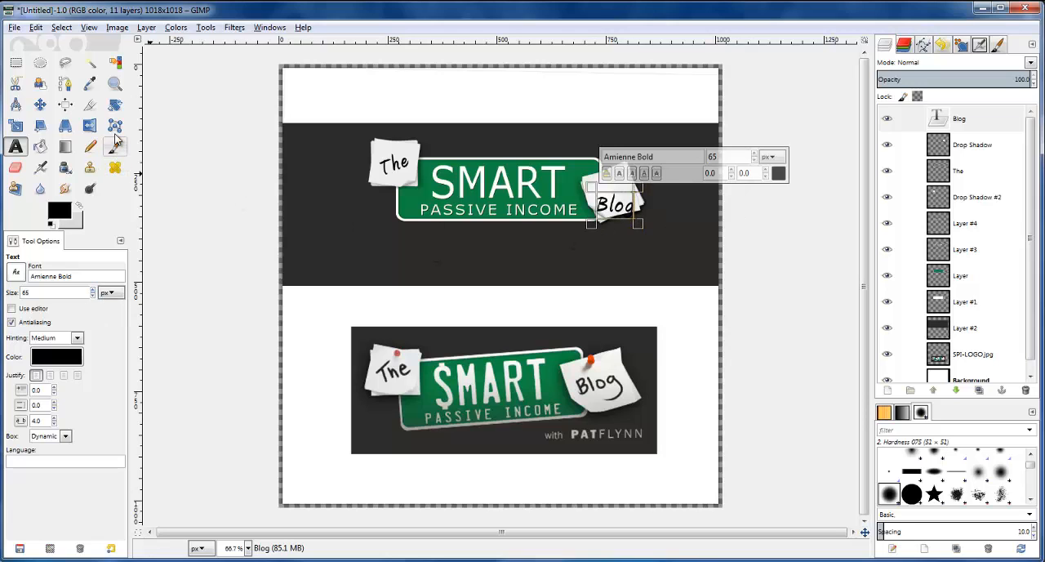
Rotate the text "Blog" by about -3.62 degrees
left_click(116, 107)
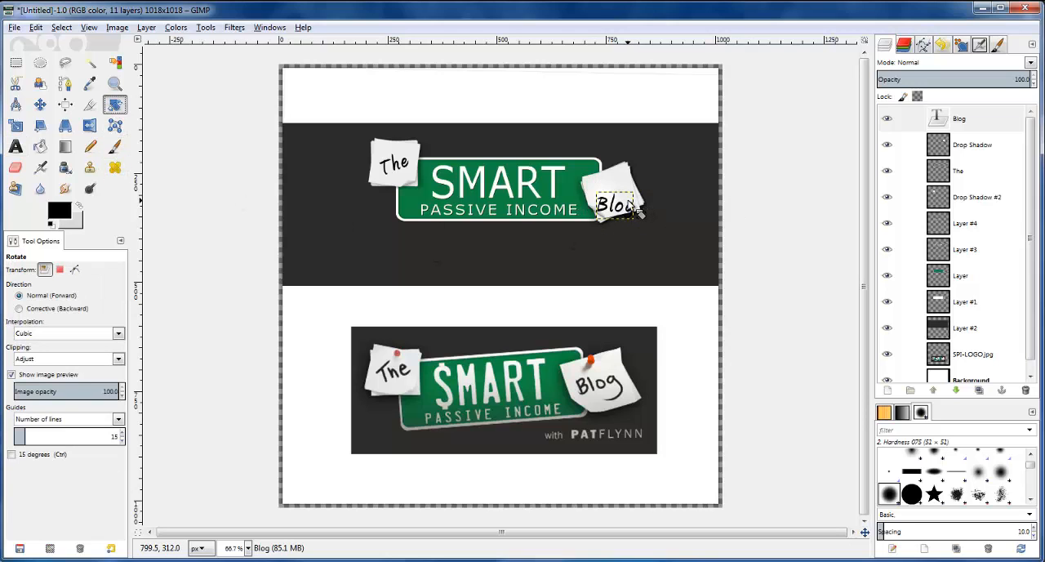
left_click(638, 210)
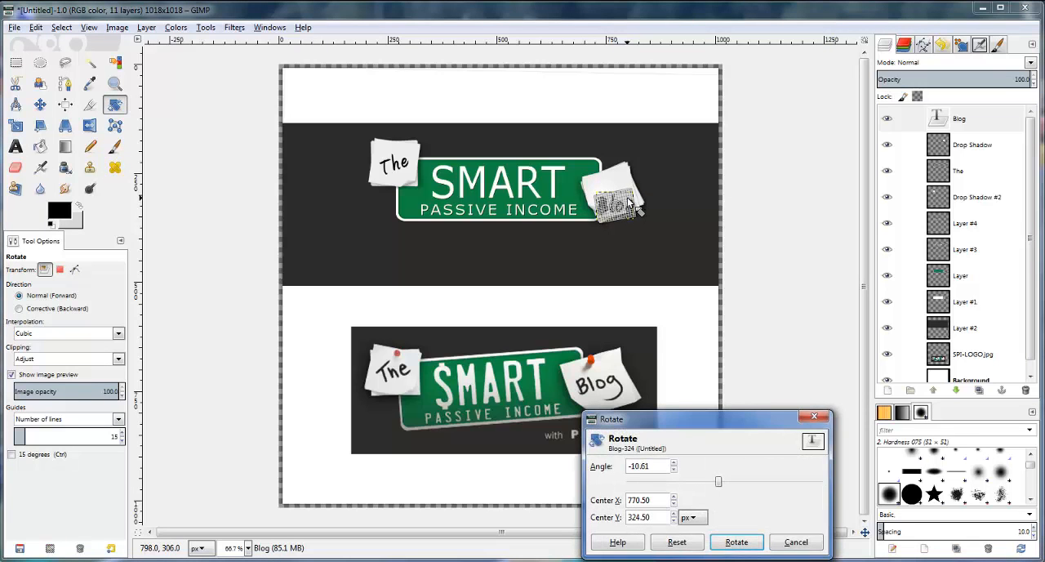
left_click(733, 537)
Nudge the text "Blog" up and to the left to center it on its note
key("m")
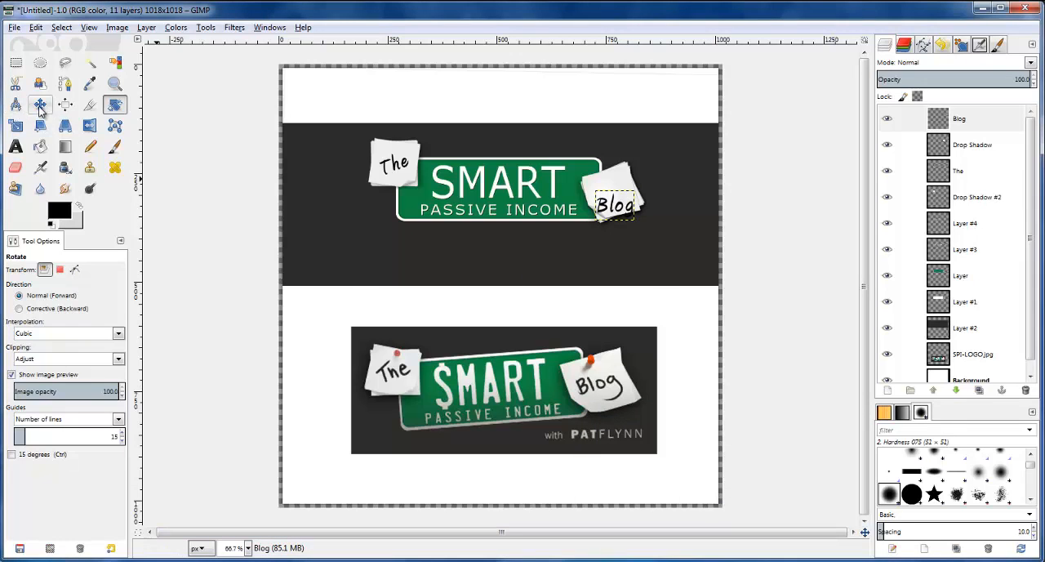
key("Up")
key("Up")
key("Up")
key("Up")
key("Up")
key("Up")
key("Up")
key("Up")
key("Up")
key("Up")
key("Up")
key("Up")
key("Up")
key("Up")
key("Up")
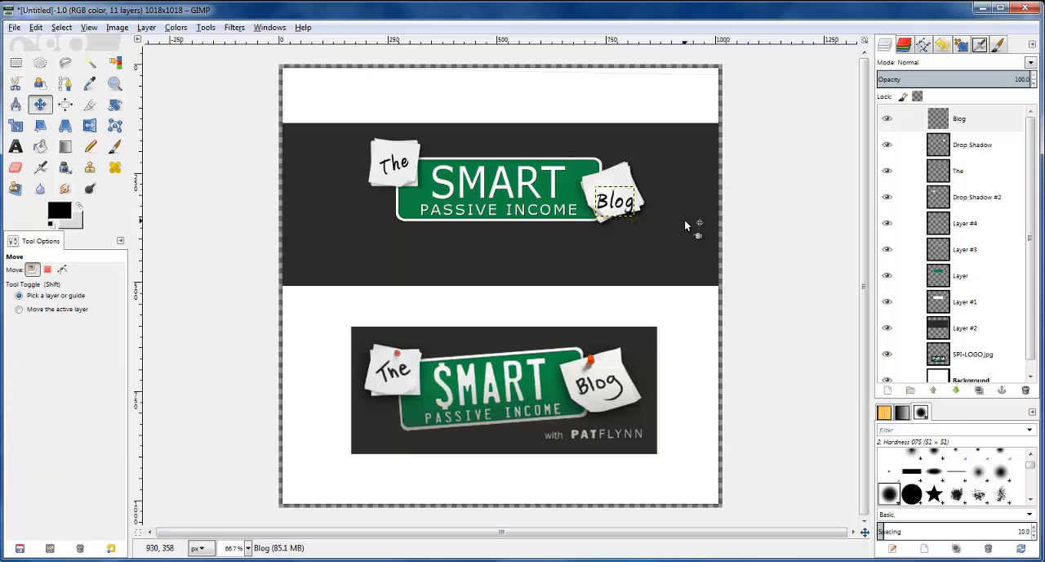
key("Up")
key("Up")
key("Up")
key("Up")
key("Left")
key("Left")
key("Left")
key("Left")
key("Left")
key("Left")
key("Left")
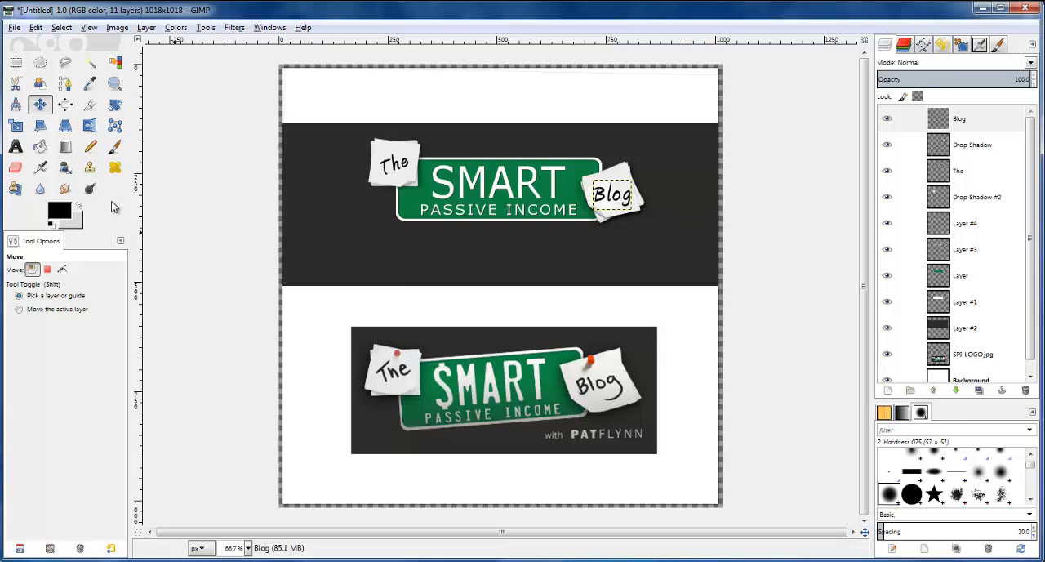
Rotate the text "Blog" by a further -9.74 degrees or so to match the tilt of its note
left_click(115, 104)
left_click_drag(625, 197, 625, 193)
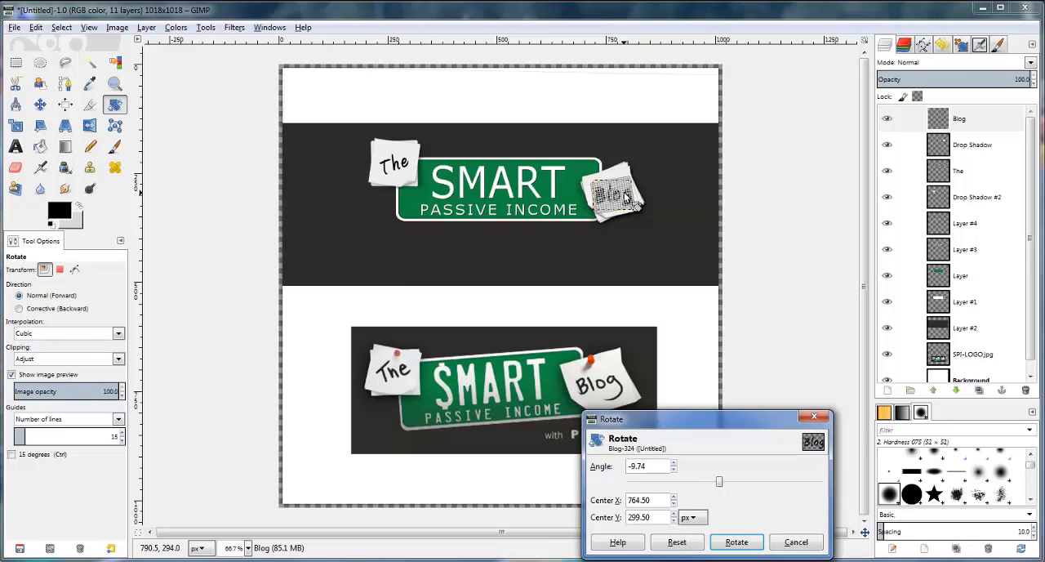
left_click(738, 538)
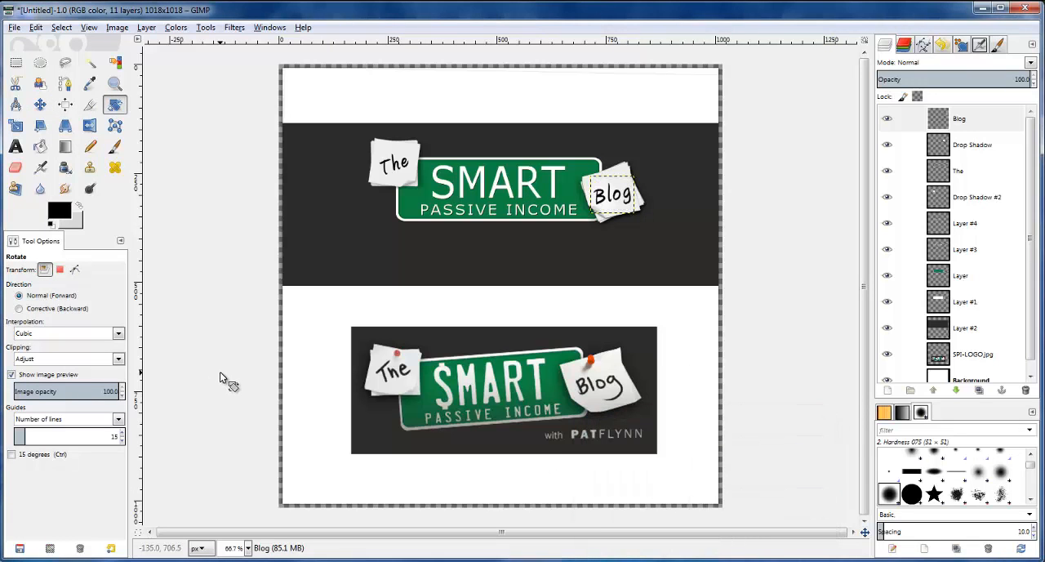
left_click(40, 105)
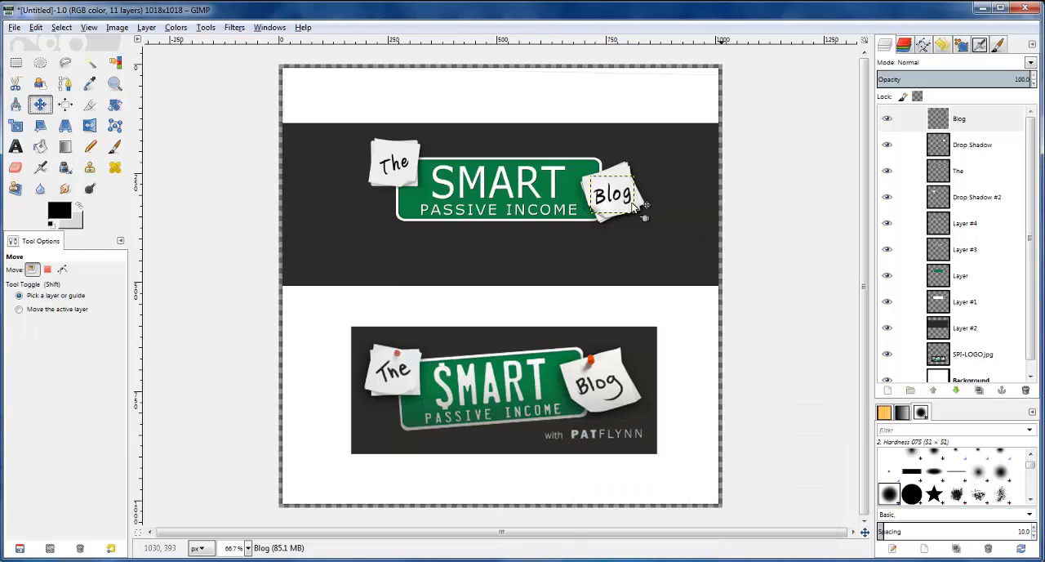
key("ctrl+z")
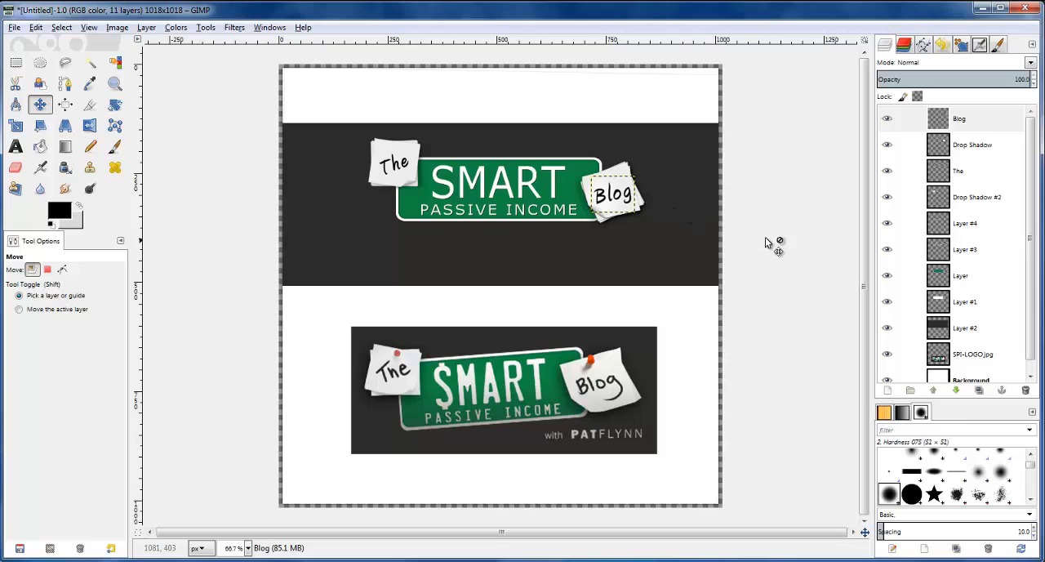
Merge Layer #4, Layer #3 and Layer down into Layer #1, and toggle the merged layer's visibility to check its contents
left_click(956, 324)
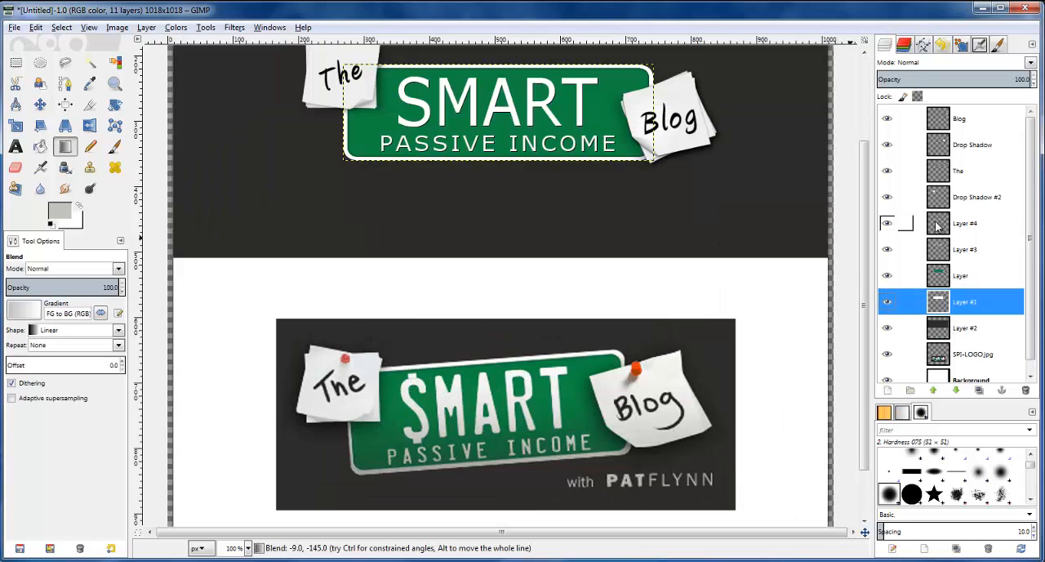
left_click(906, 225)
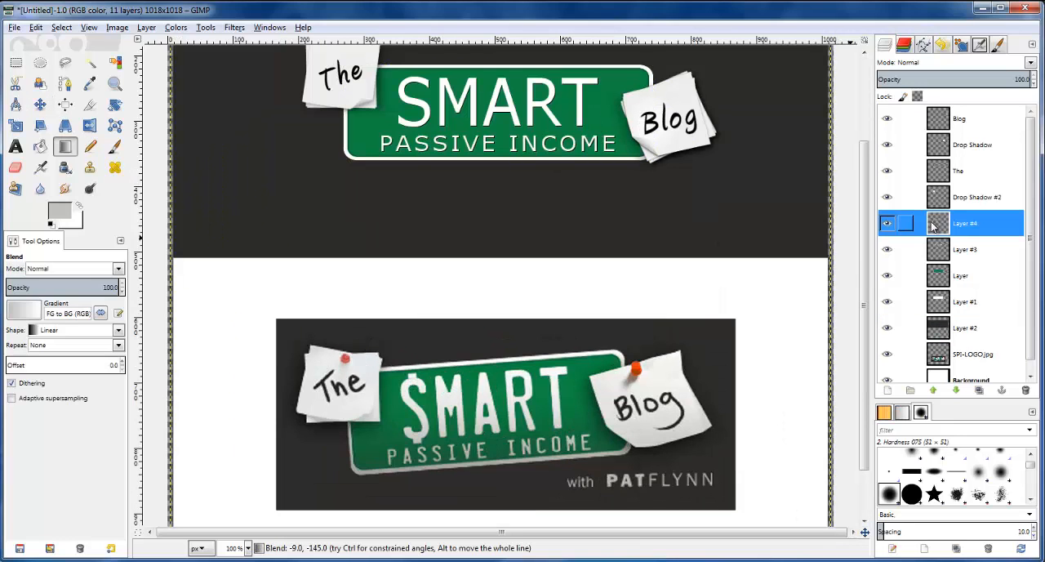
right_click(938, 226)
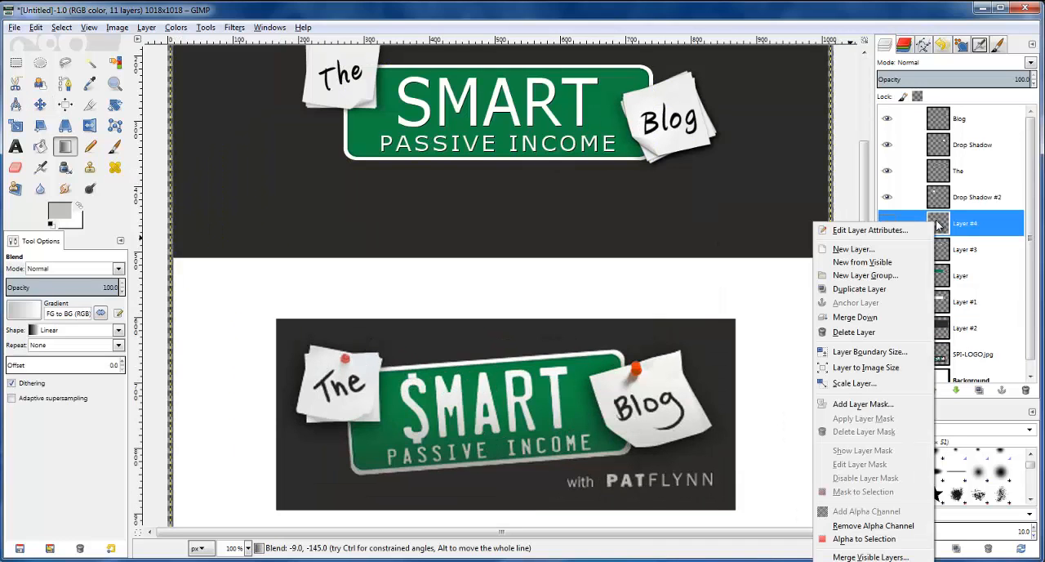
left_click(884, 317)
right_click(946, 234)
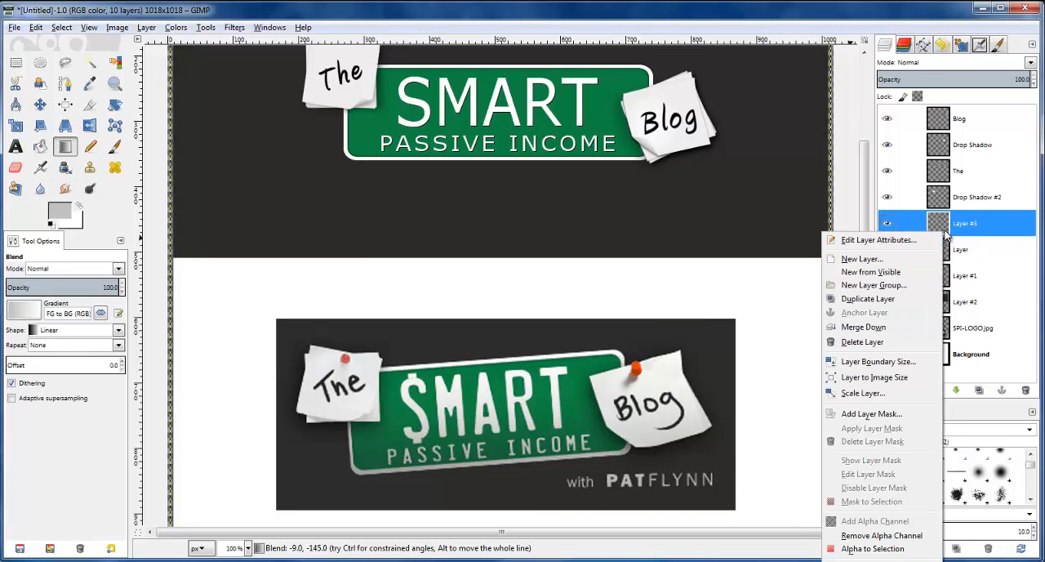
left_click(893, 321)
right_click(940, 232)
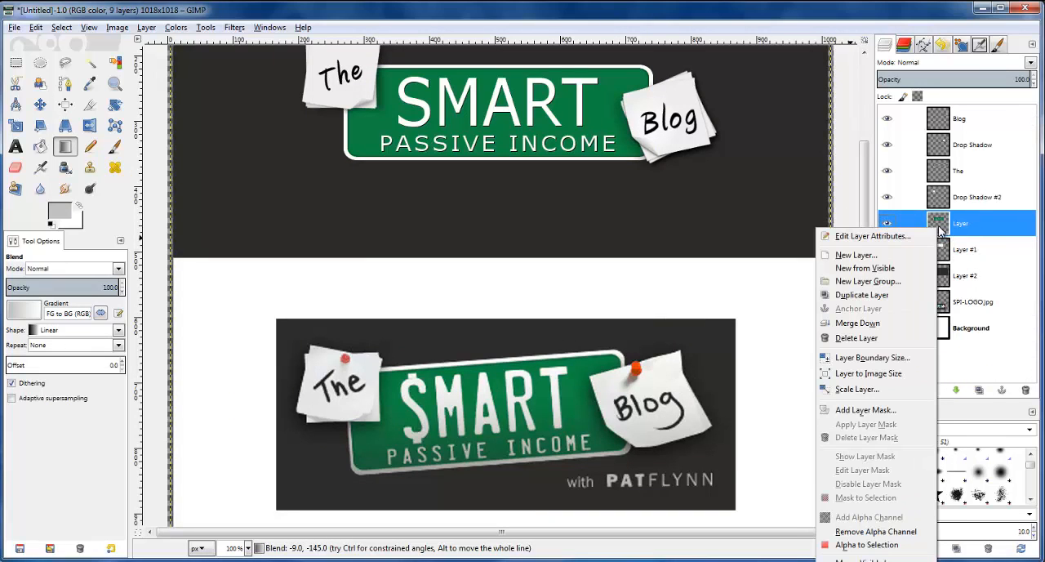
left_click(890, 325)
left_click(887, 224)
left_click(887, 224)
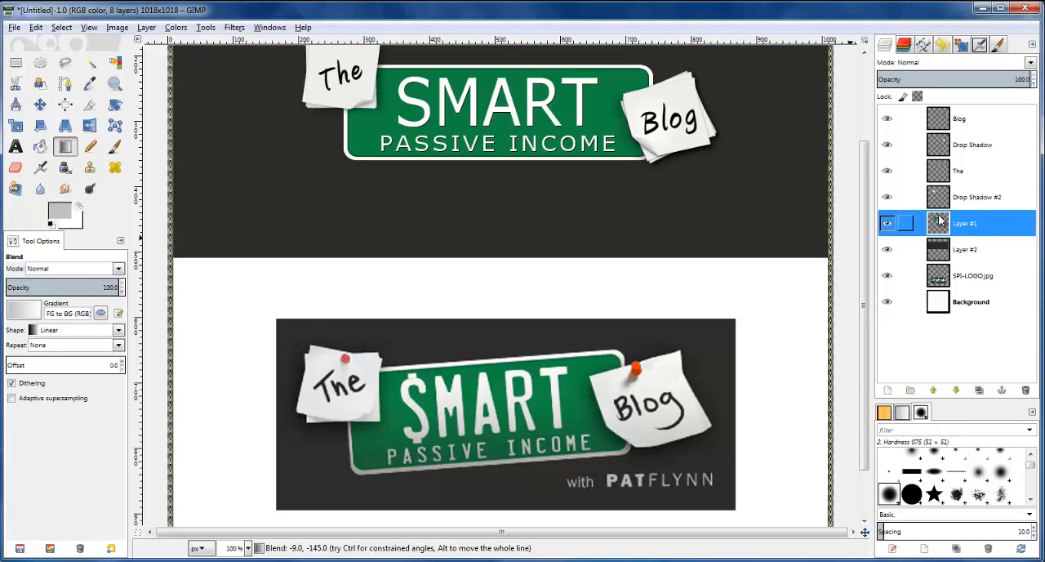
Set up the Dodge/Burn tool with a brush size of 500
left_click(90, 188)
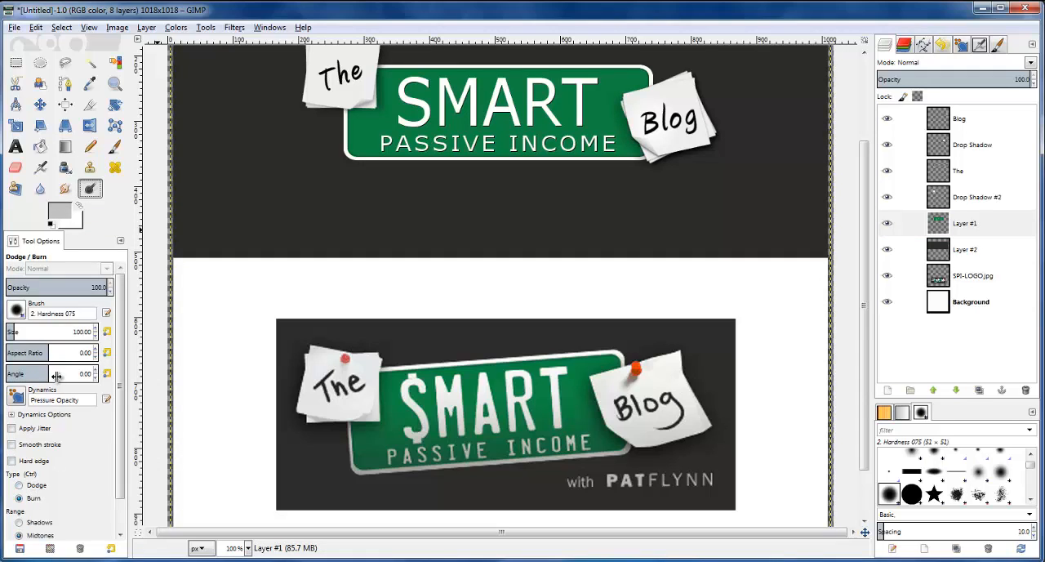
type("200")
key("Return")
key("Return")
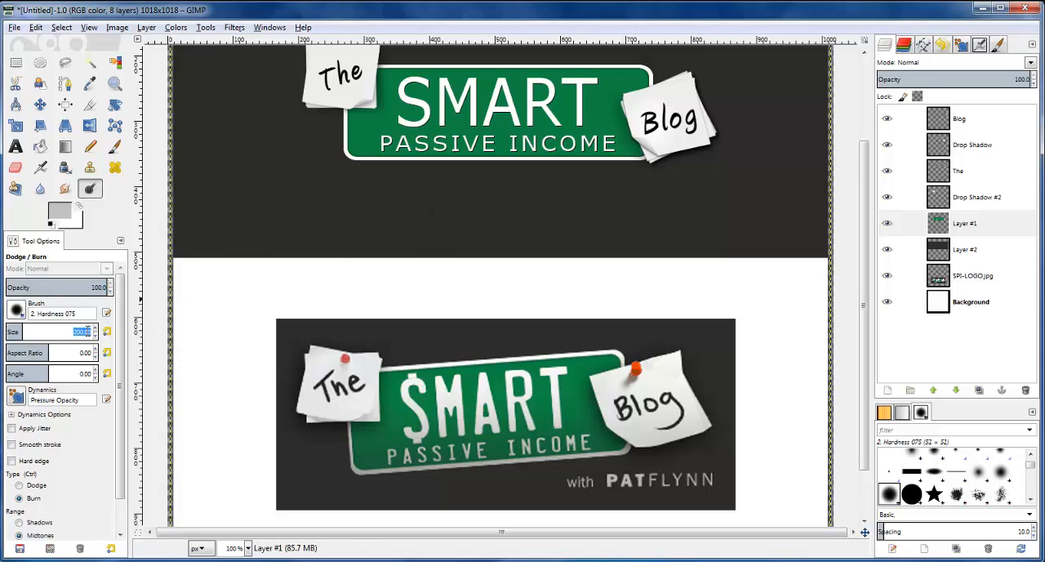
key("Return")
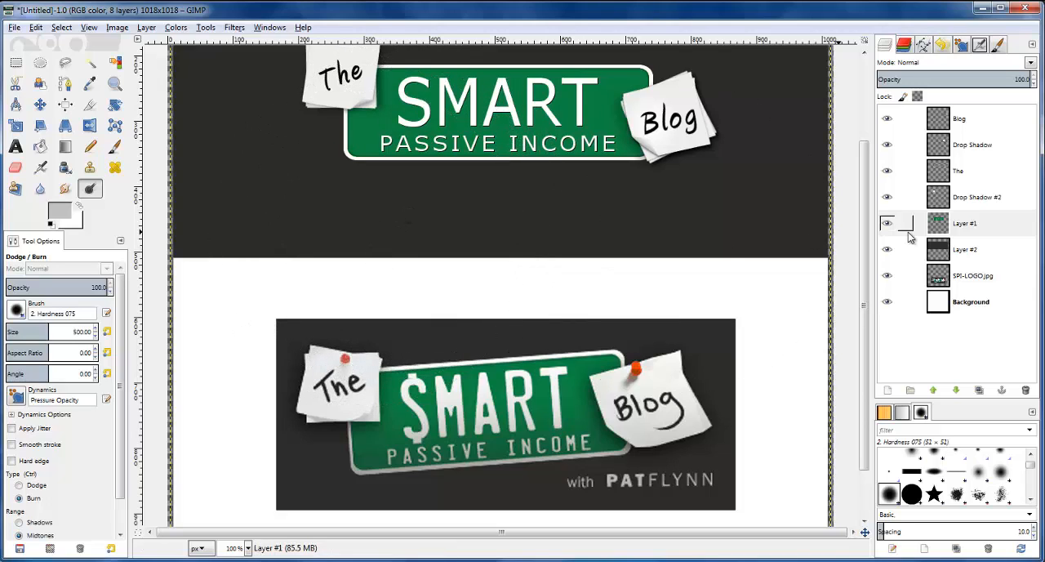
Try burning the license plate on Layer #1 with the Midtones and Shadows ranges
double_click(888, 224)
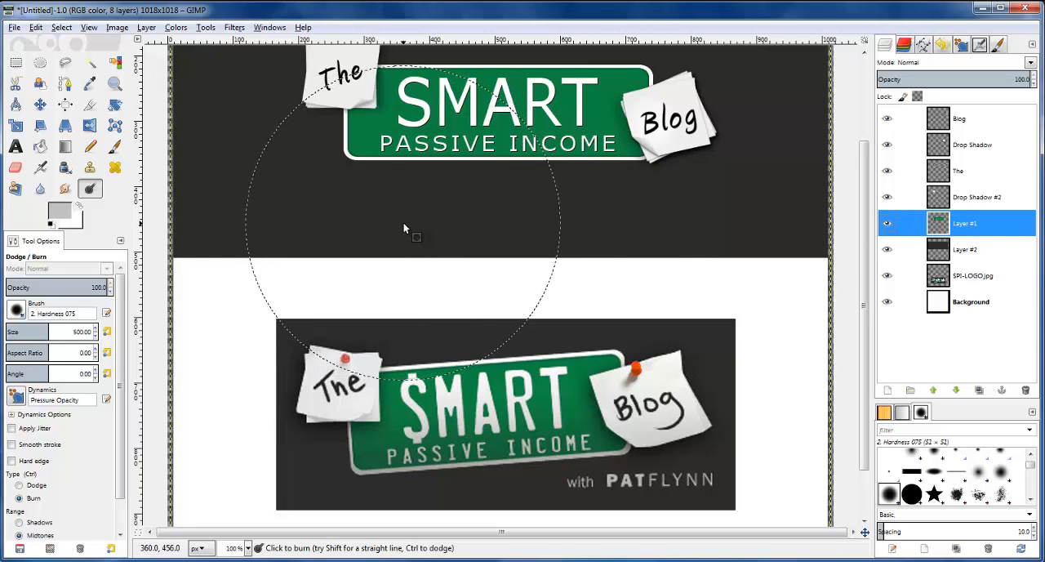
left_click_drag(393, 222, 486, 221)
key("ctrl")
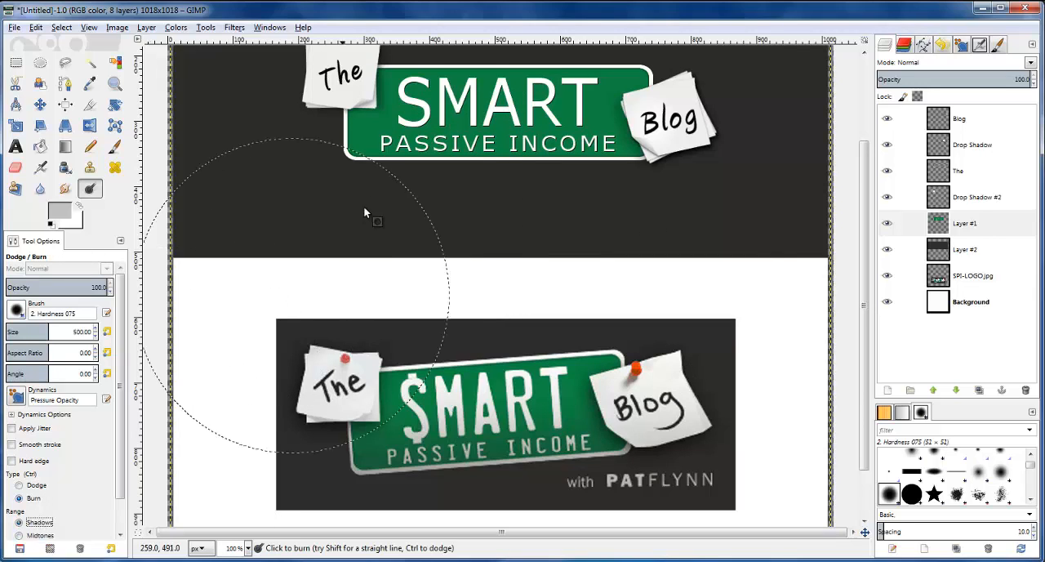
scroll(176, 335, "down", 1)
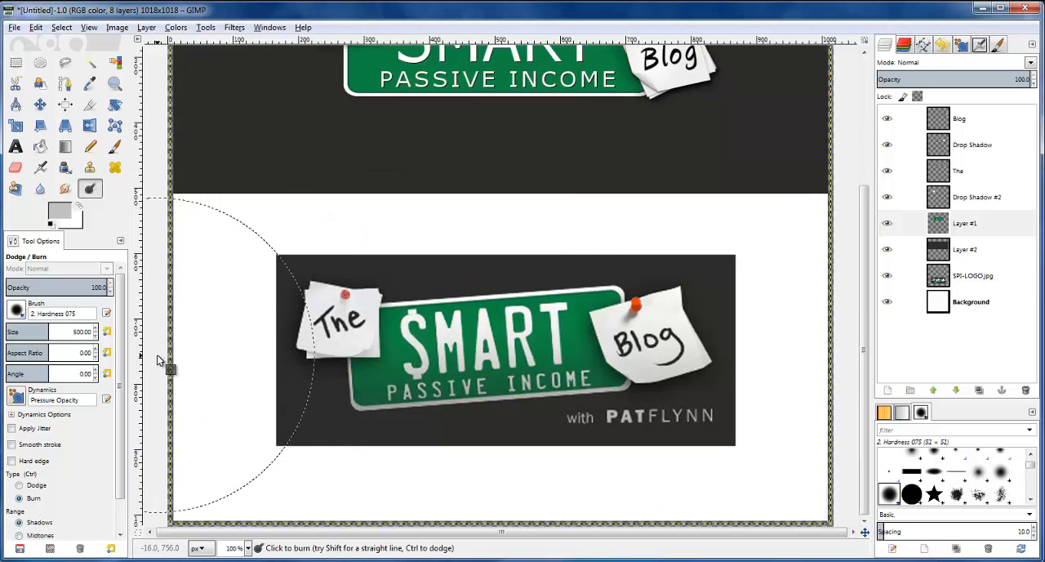
scroll(164, 362, "up", 2)
scroll(41, 489, "down", 2)
Burn the license plate on Layer #1 using the Highlights range and a brush size of 800
left_click(37, 514)
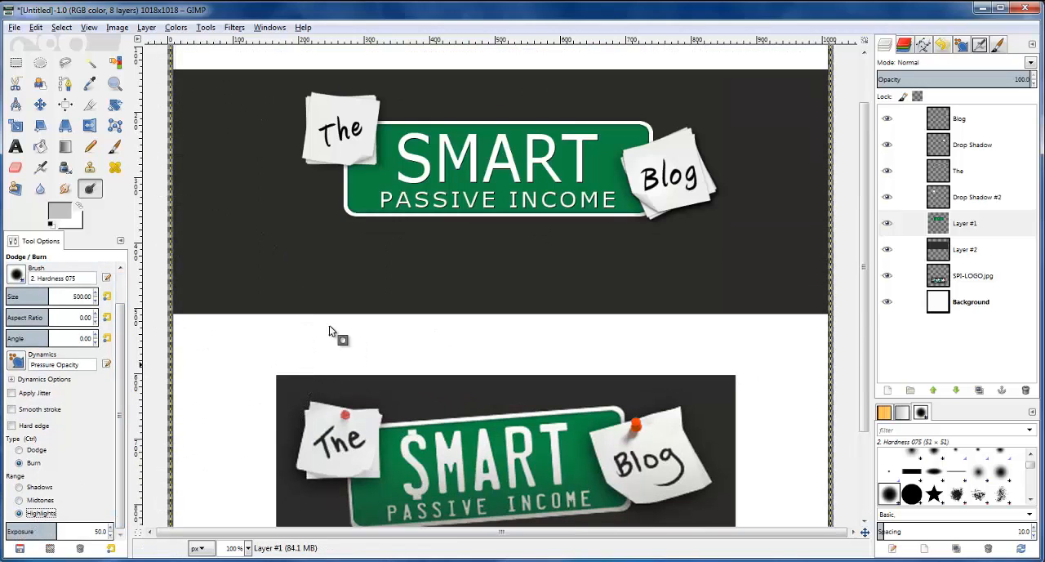
key("ctrl")
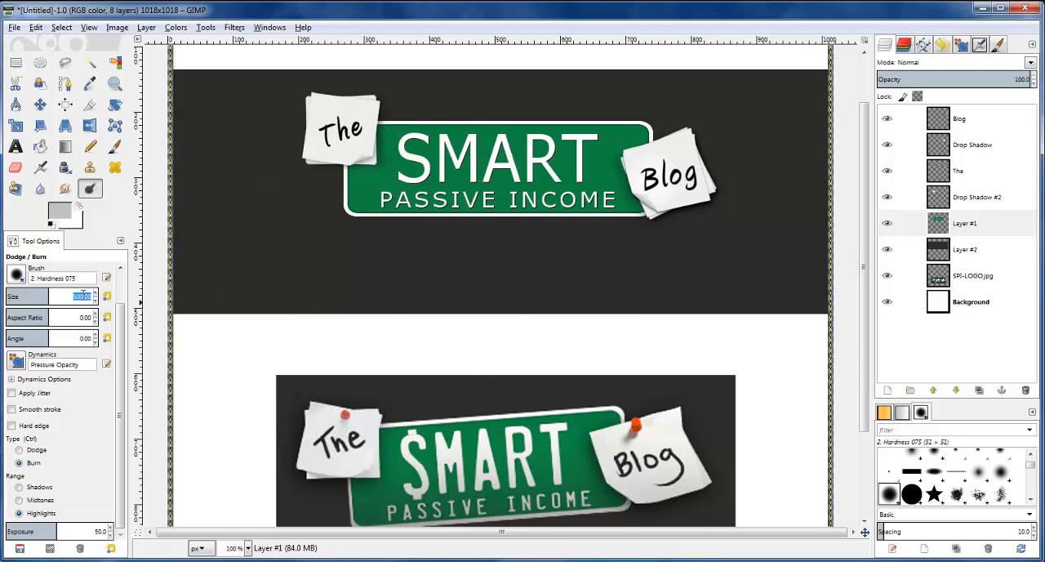
key("Return")
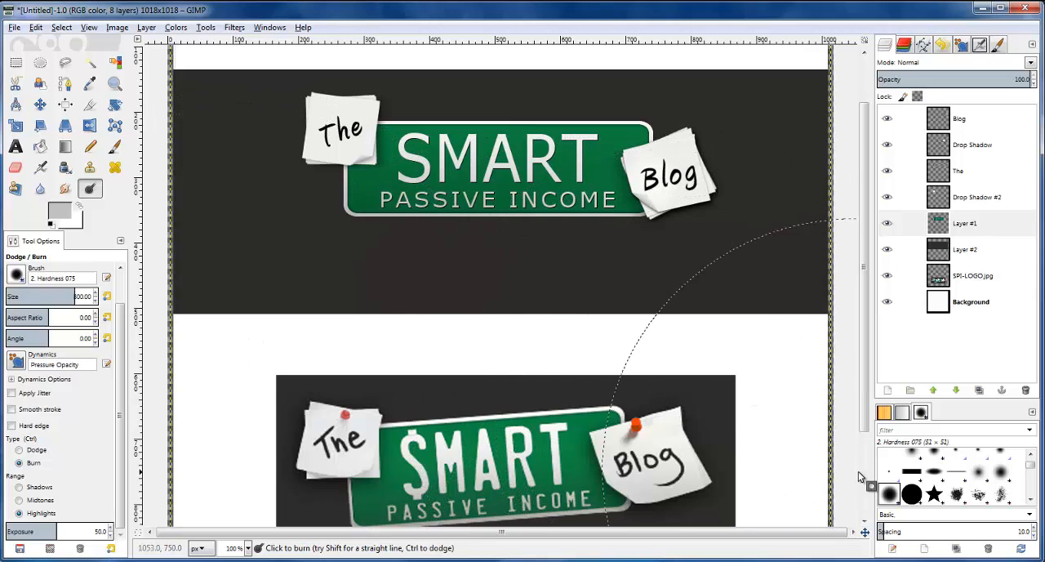
key("minus")
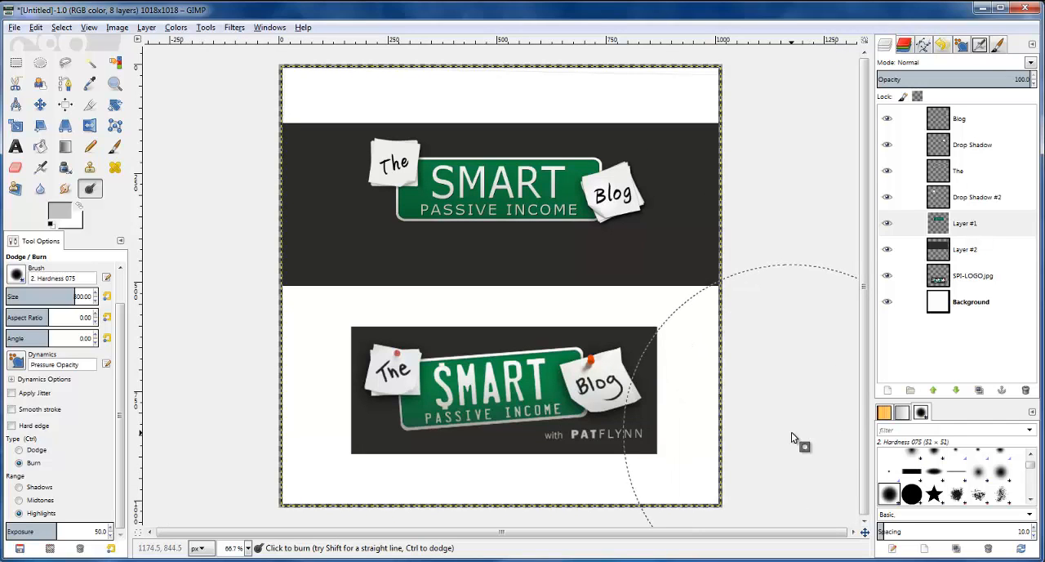
key("plus")
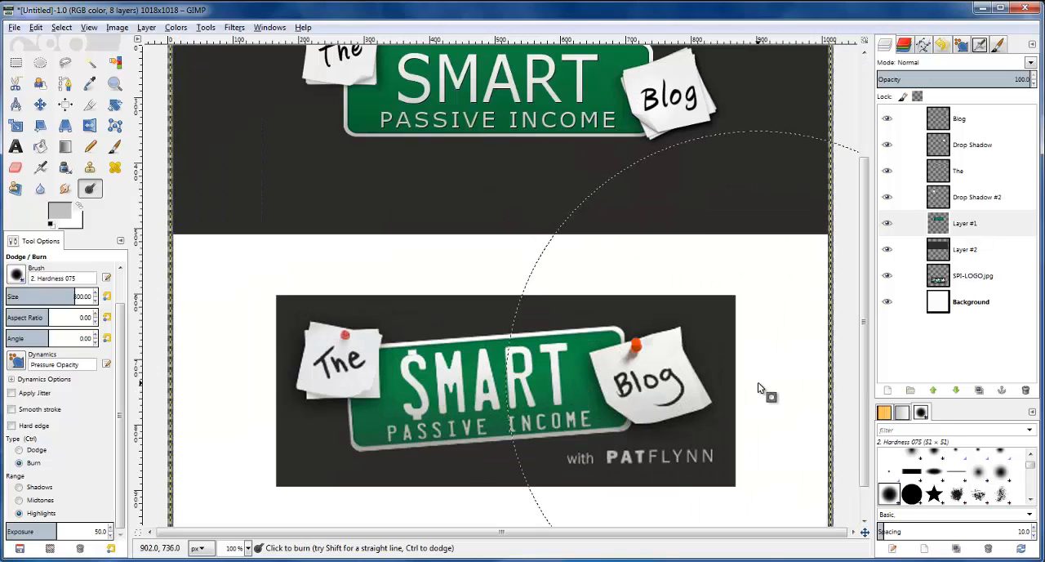
key("minus")
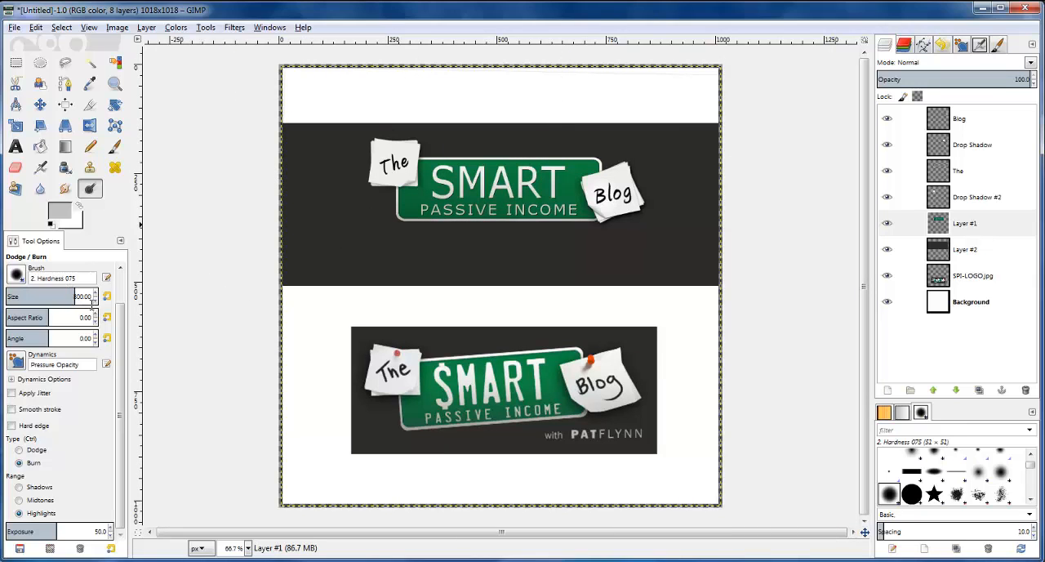
Dodge the highlights at the center of the license plate with a brush size of 500
type("500")
key("Return")
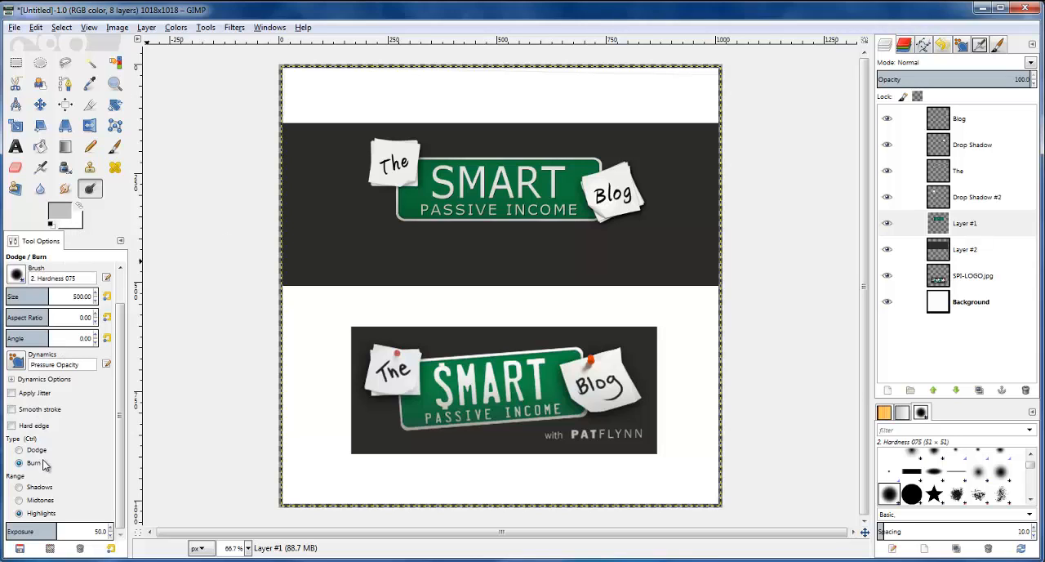
left_click(497, 194)
key("ctrl+z")
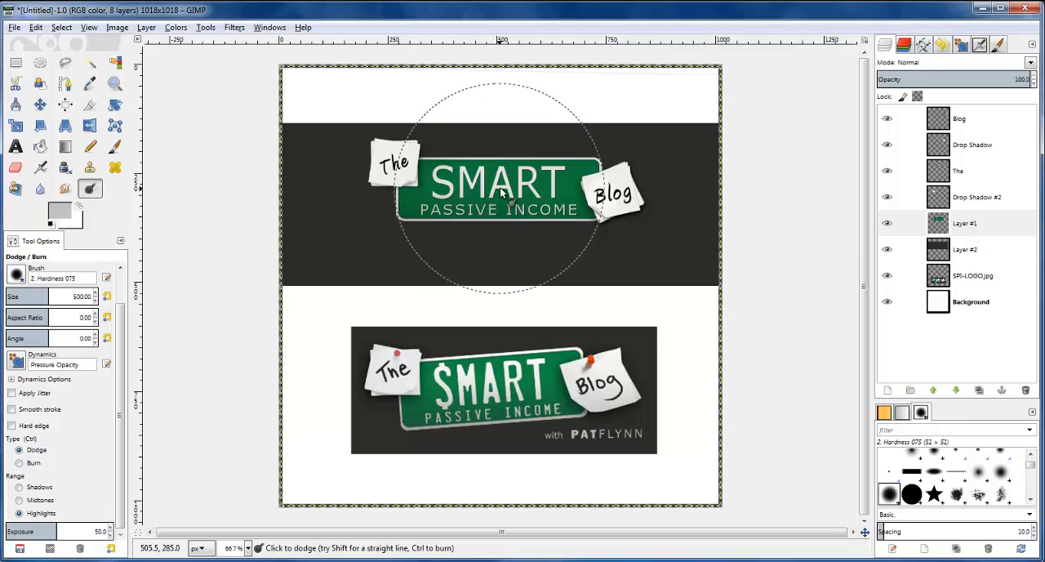
left_click(501, 192)
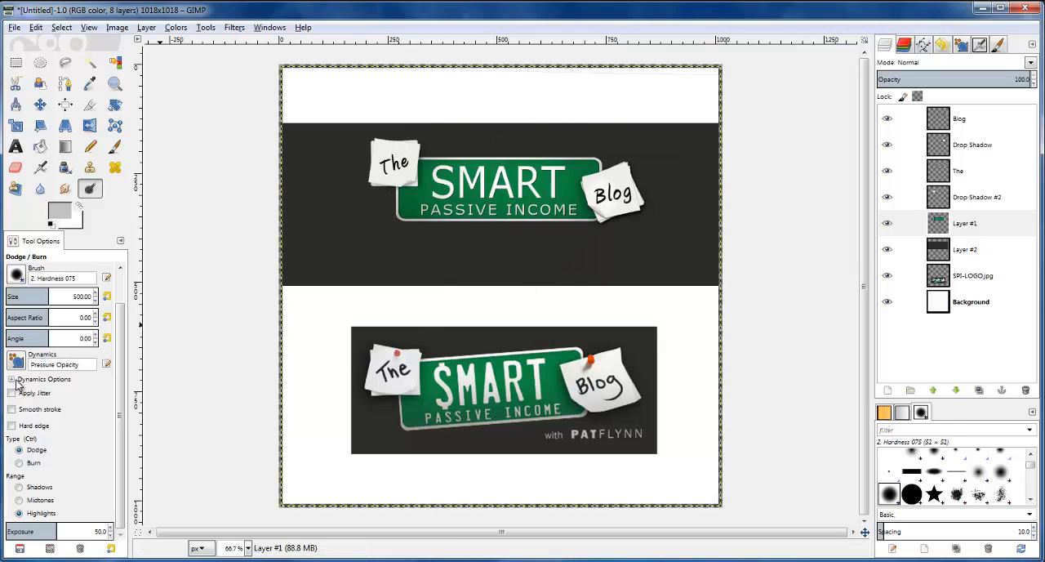
key("minus")
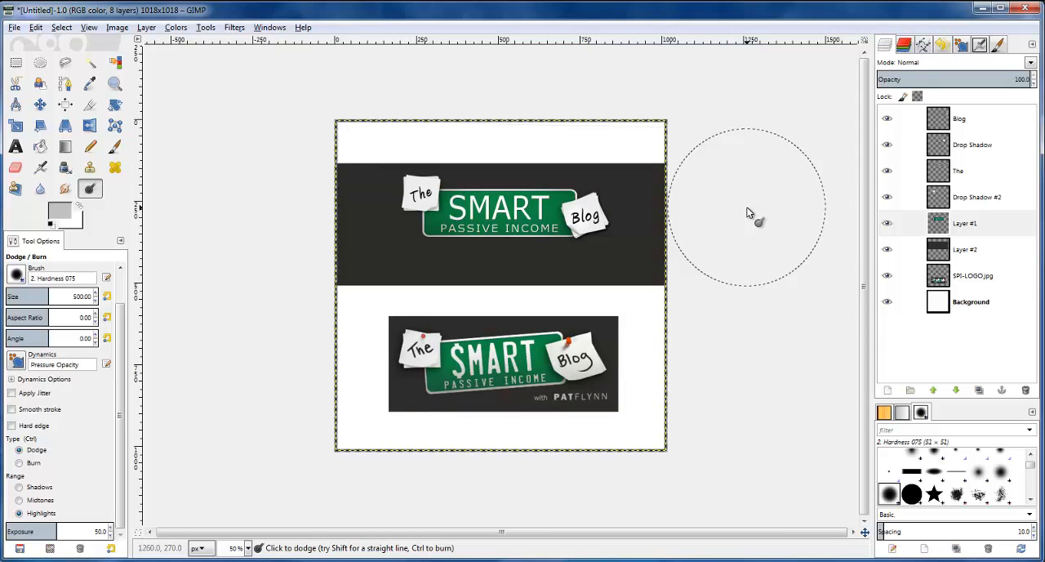
key("plus")
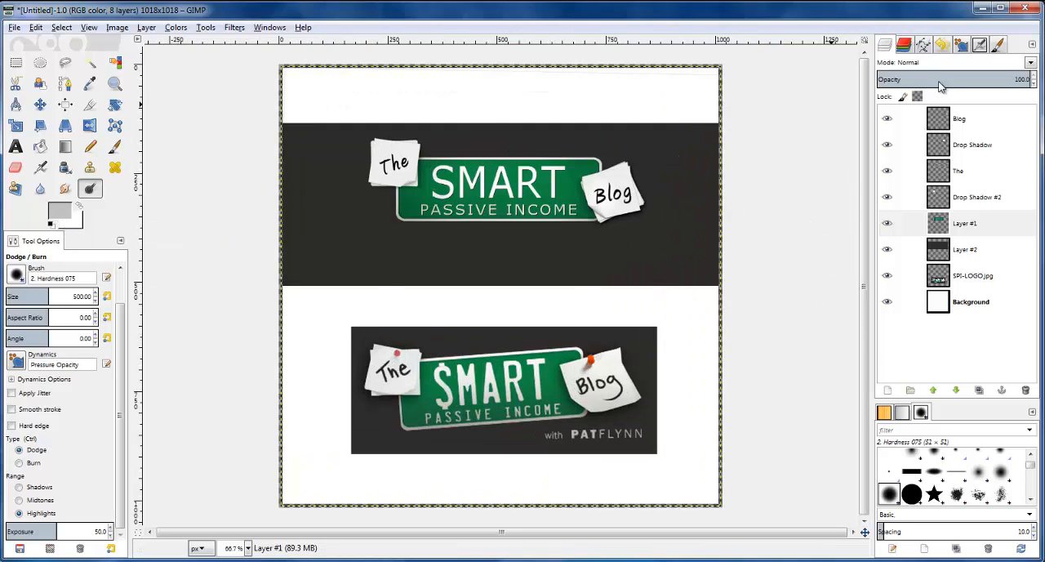
Make the Blog layer active and swap the colors so that the foreground is white (ffffff)
left_click(940, 124)
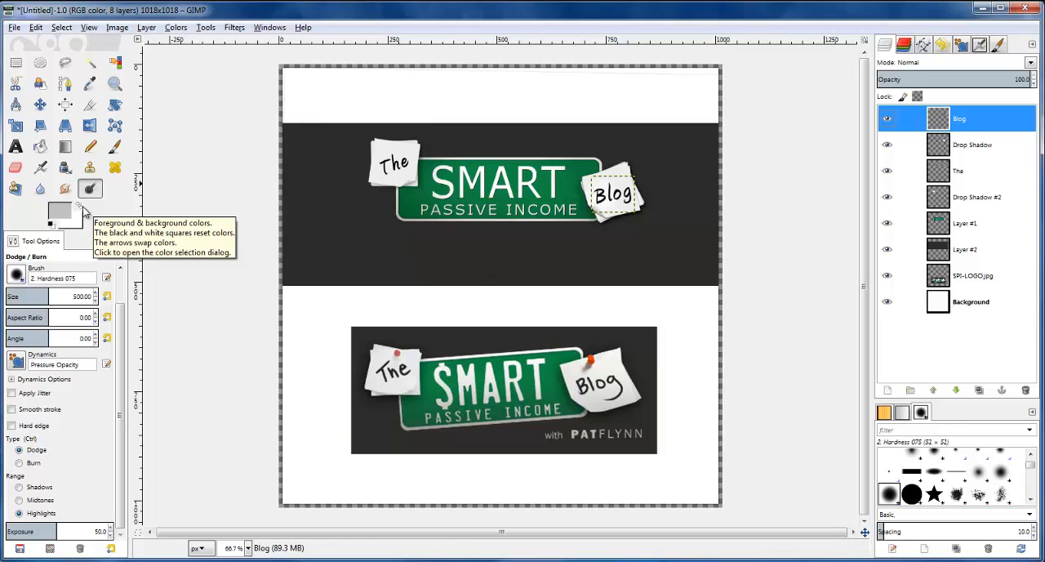
left_click(83, 210)
left_click(59, 211)
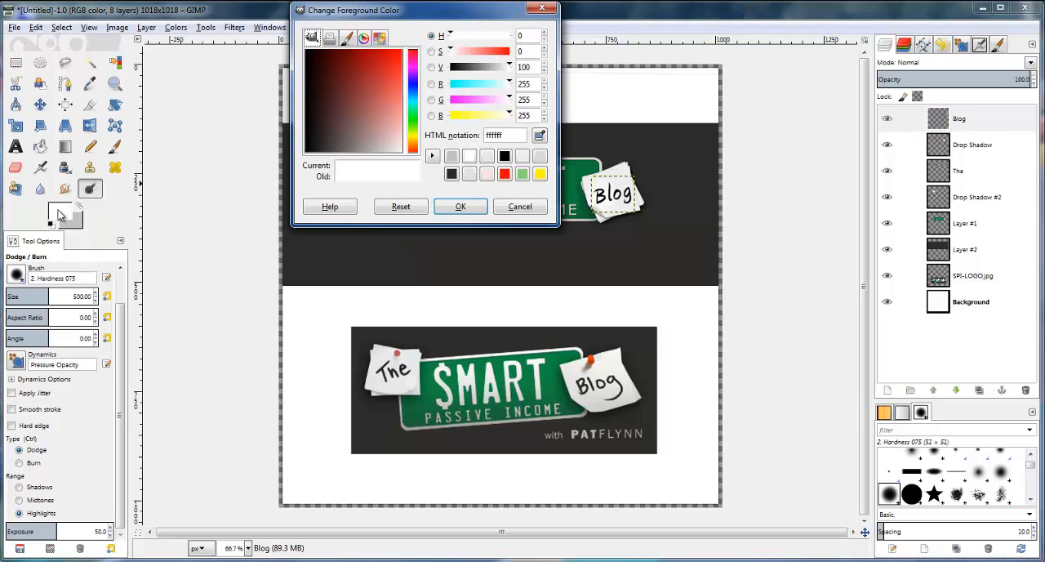
left_click(461, 206)
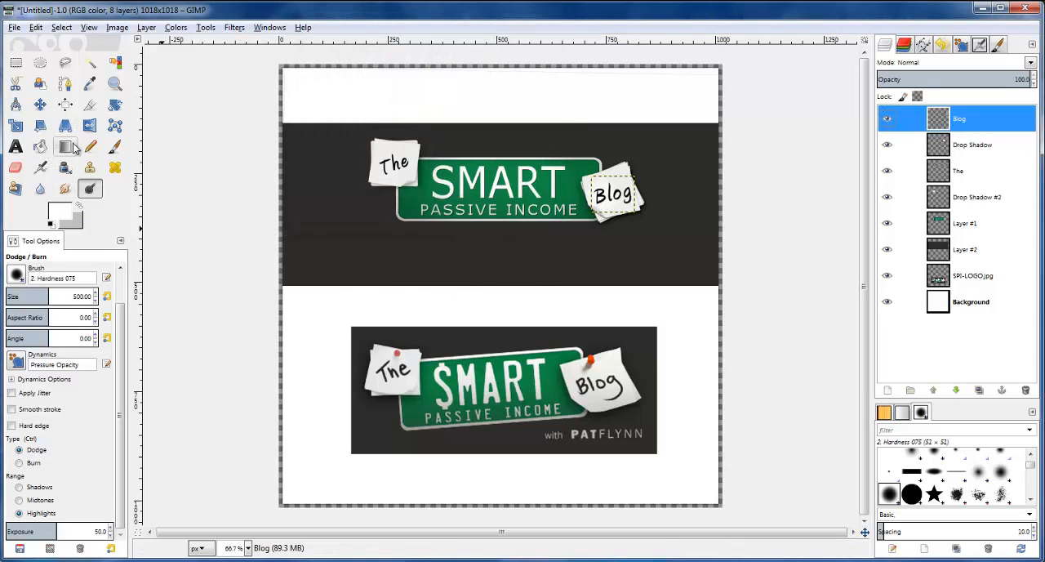
Add the white text "with" in Verdana on the dark band below the license plate
left_click(16, 147)
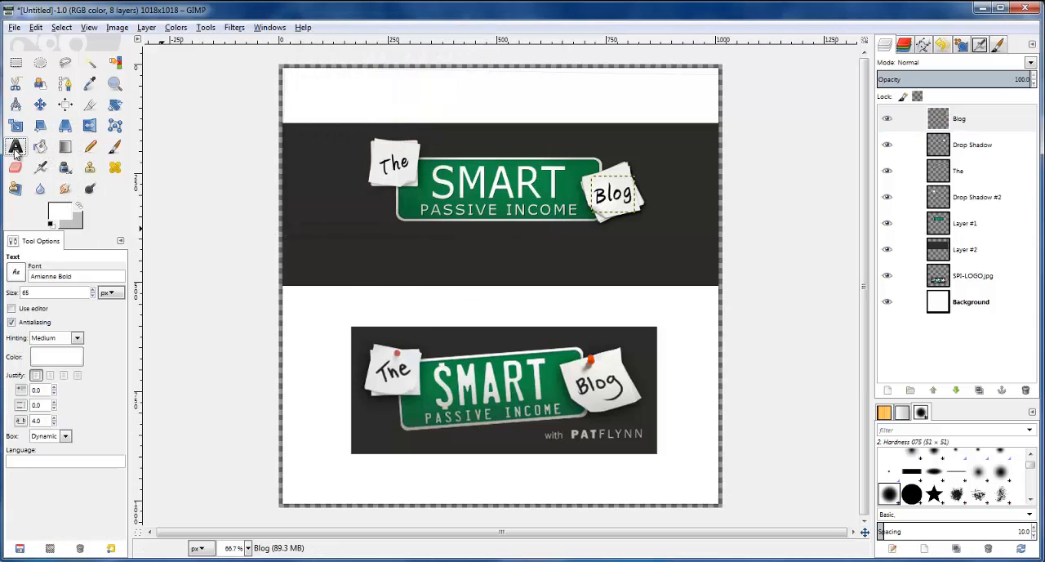
triple_click(77, 274)
type("v")
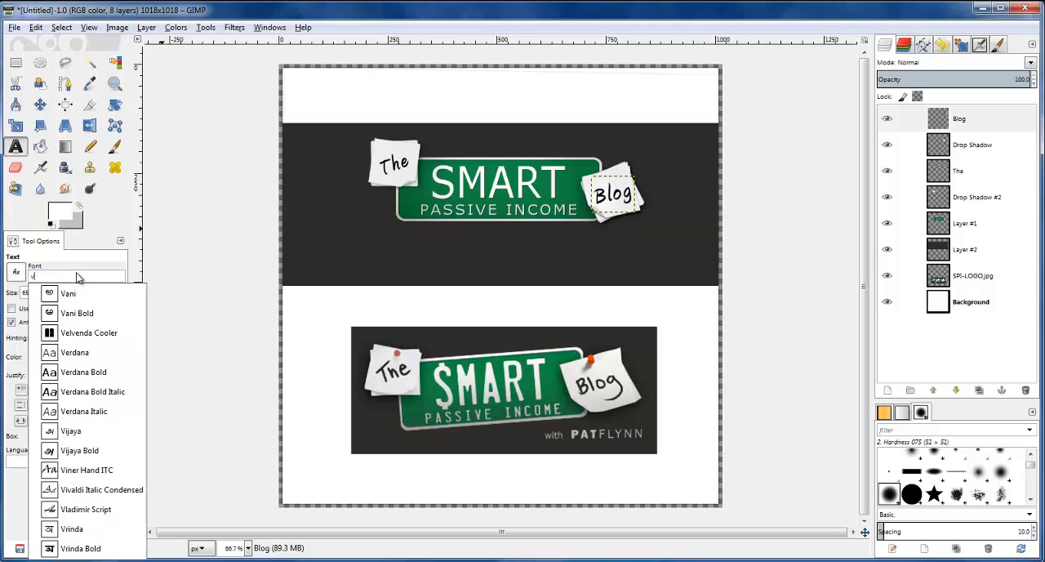
type("er")
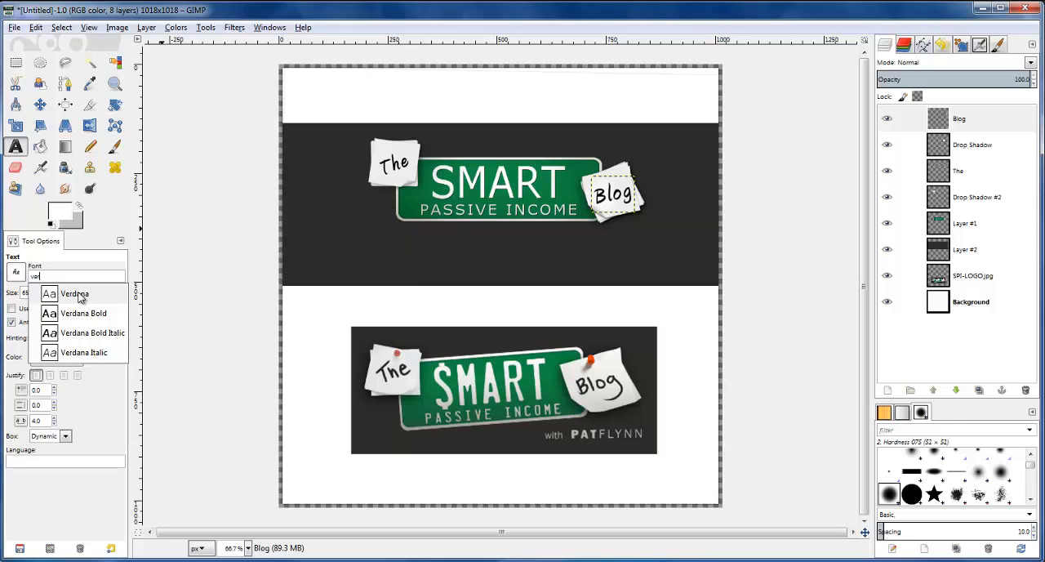
left_click(75, 296)
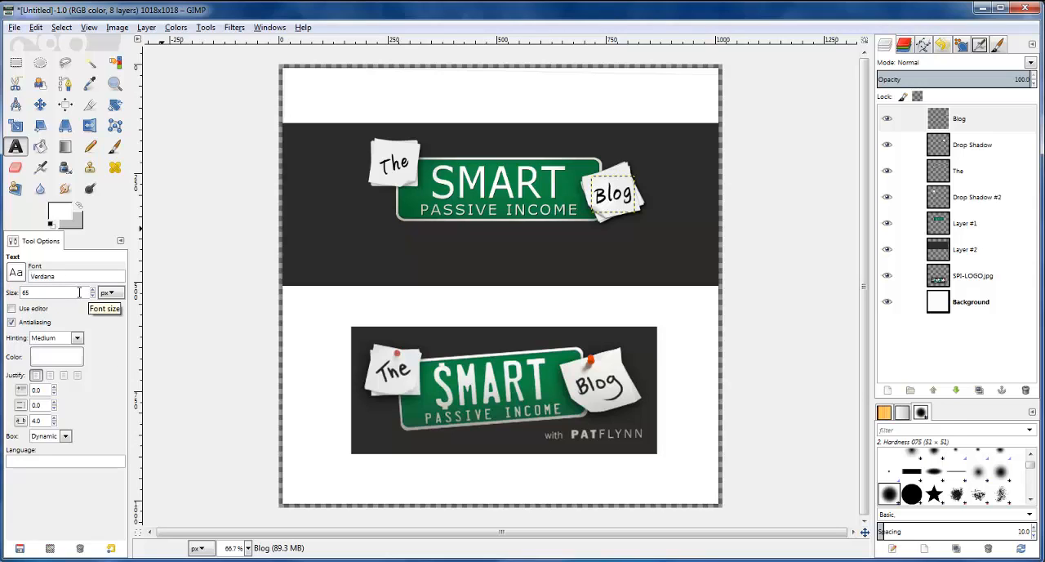
left_click(545, 259)
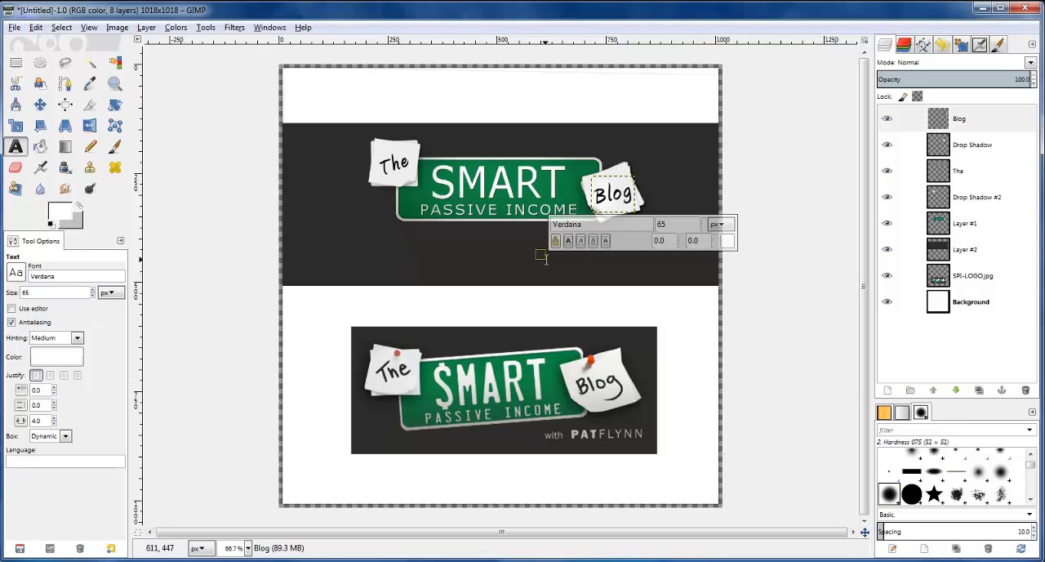
type("w")
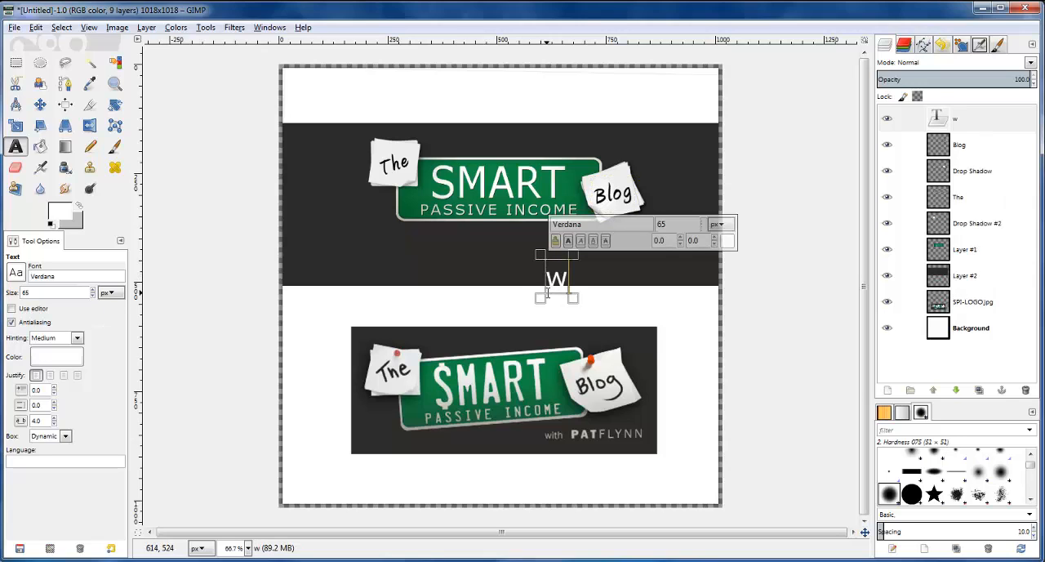
type("ith")
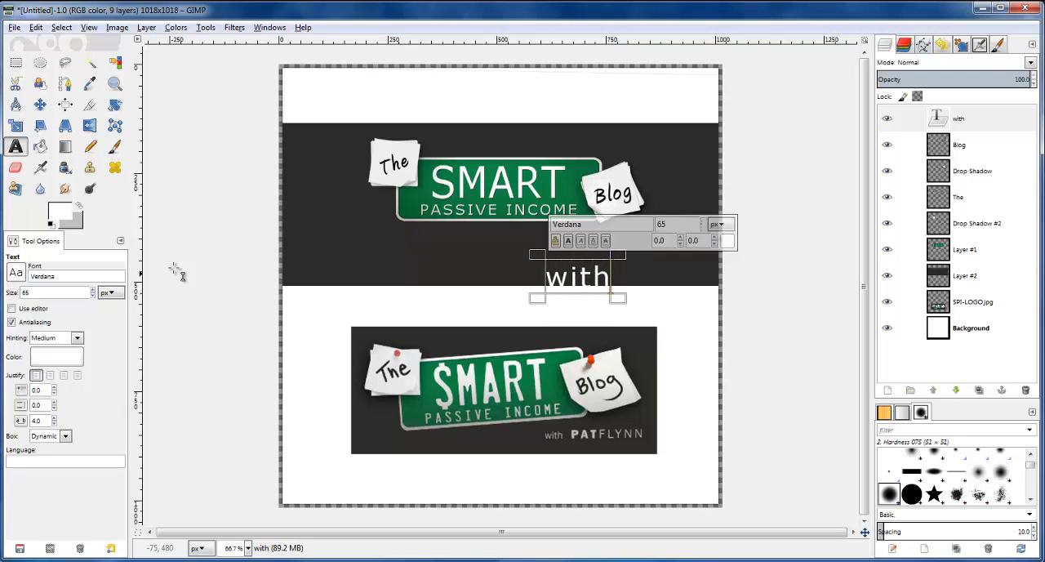
Set the size of the text "with" to 22 px and its letter spacing to 0.0
left_click(93, 295)
left_click_drag(92, 296, 92, 296)
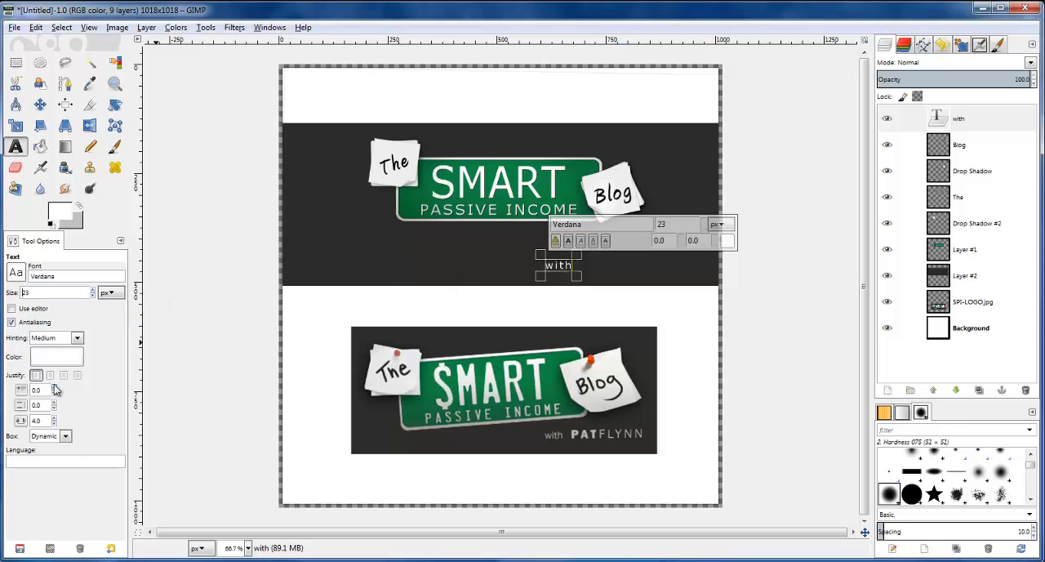
left_click(54, 424)
left_click(54, 424)
left_click(54, 424)
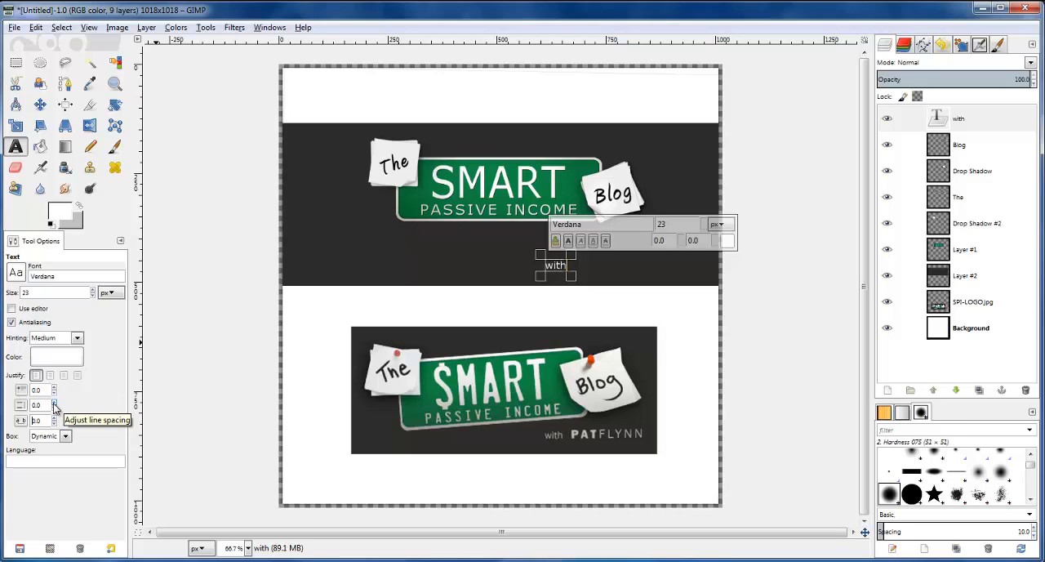
left_click(92, 297)
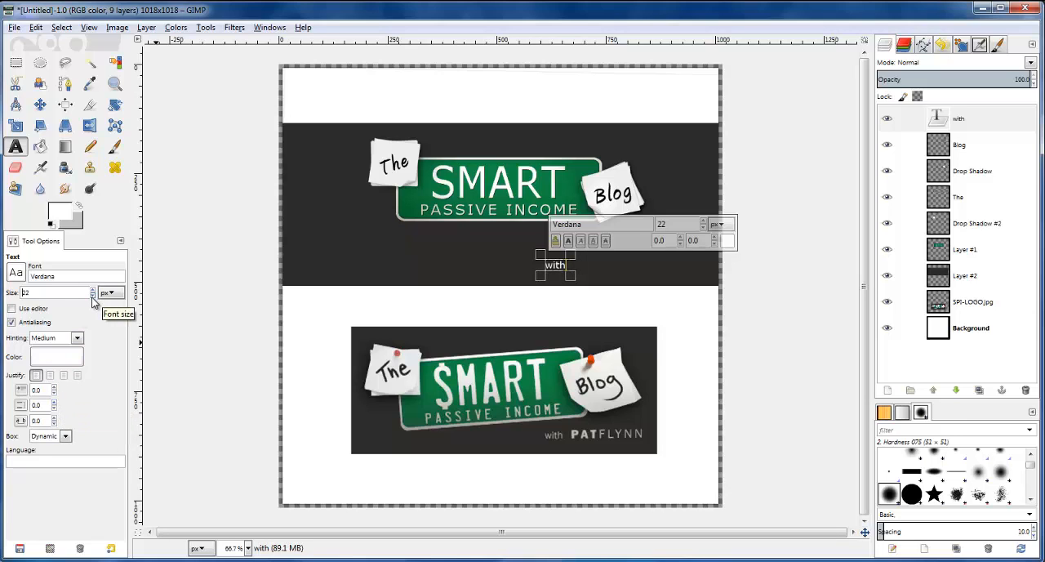
Add the text "PAT" in Verdana Bold on the dark band, just after the word "with"
left_click(599, 268)
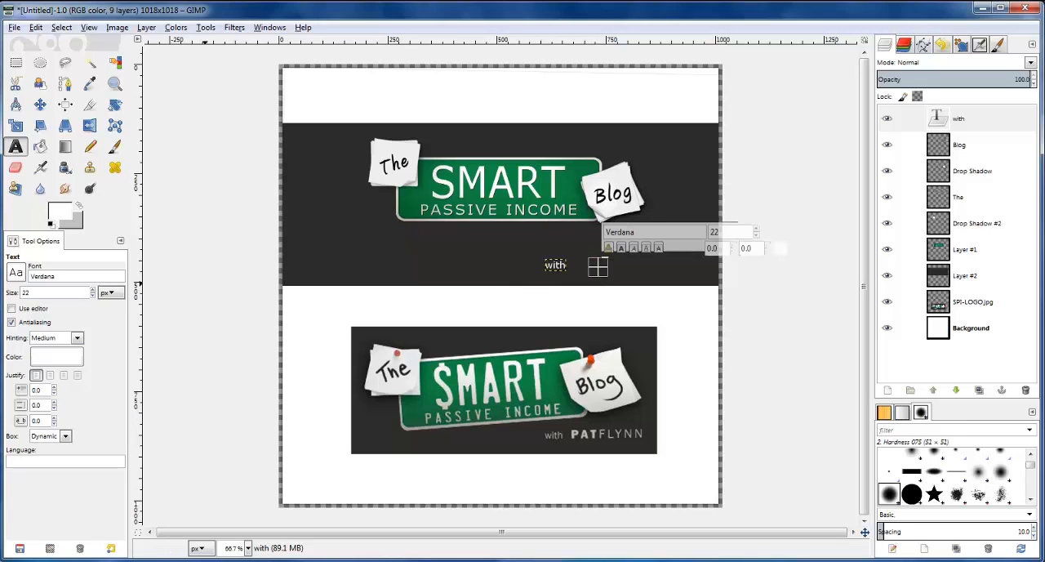
left_click(67, 295)
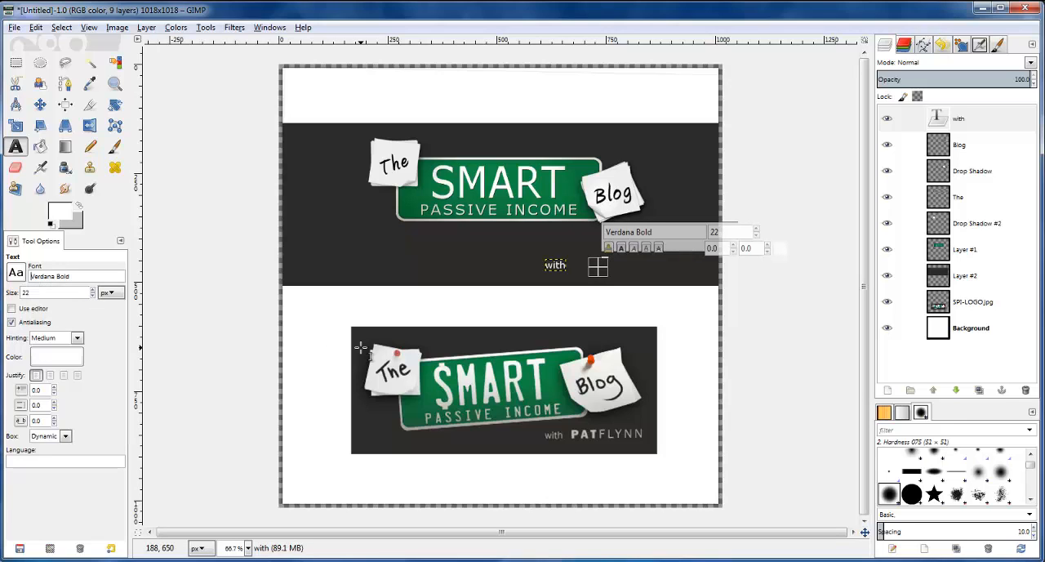
type("PAT")
left_click(582, 265)
type("P")
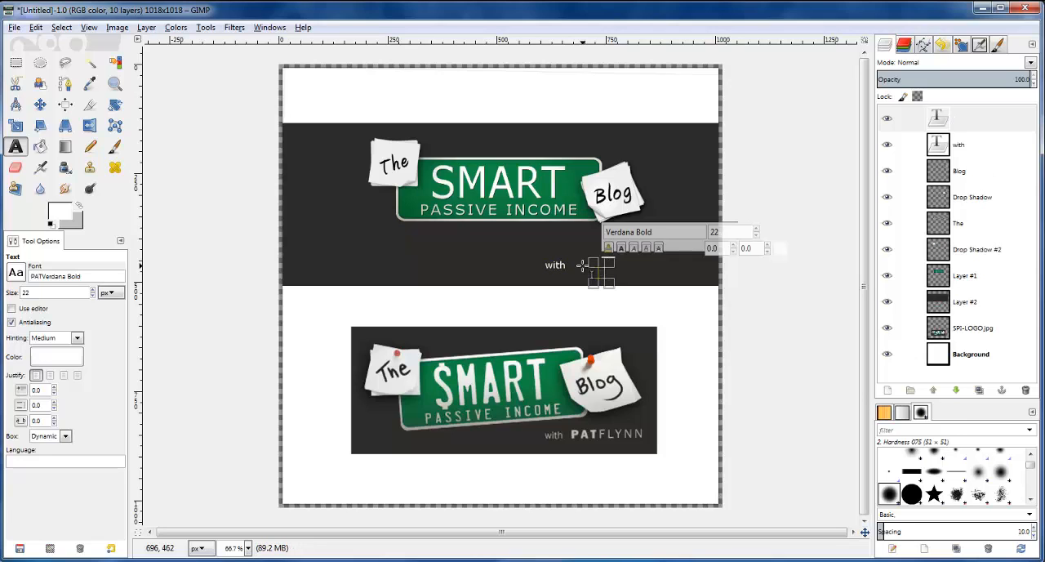
type("AT")
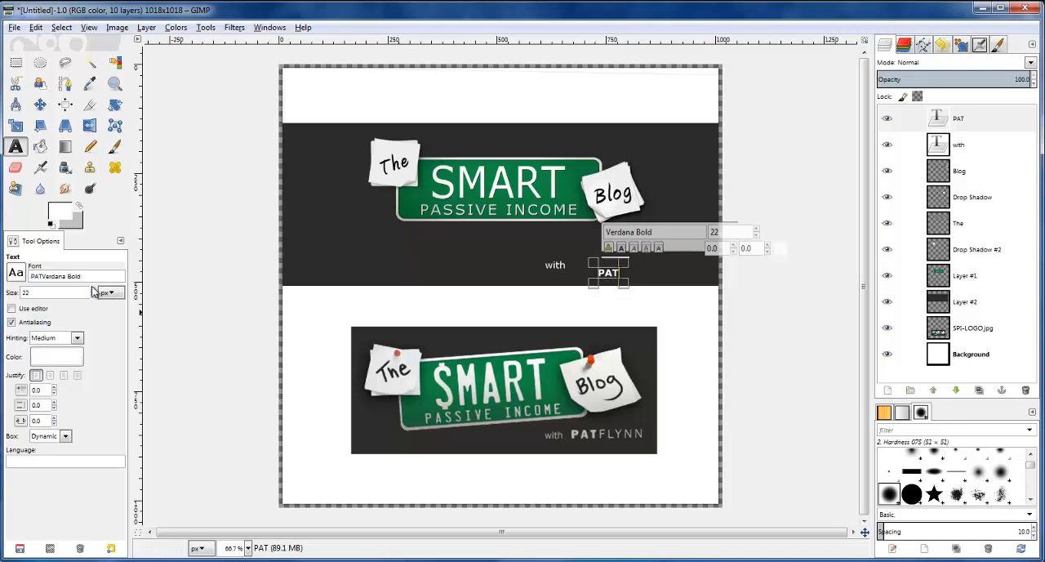
Enlarge the text "PAT" to 30 px and place an empty text box right after it
scroll(87, 289, "up", 5)
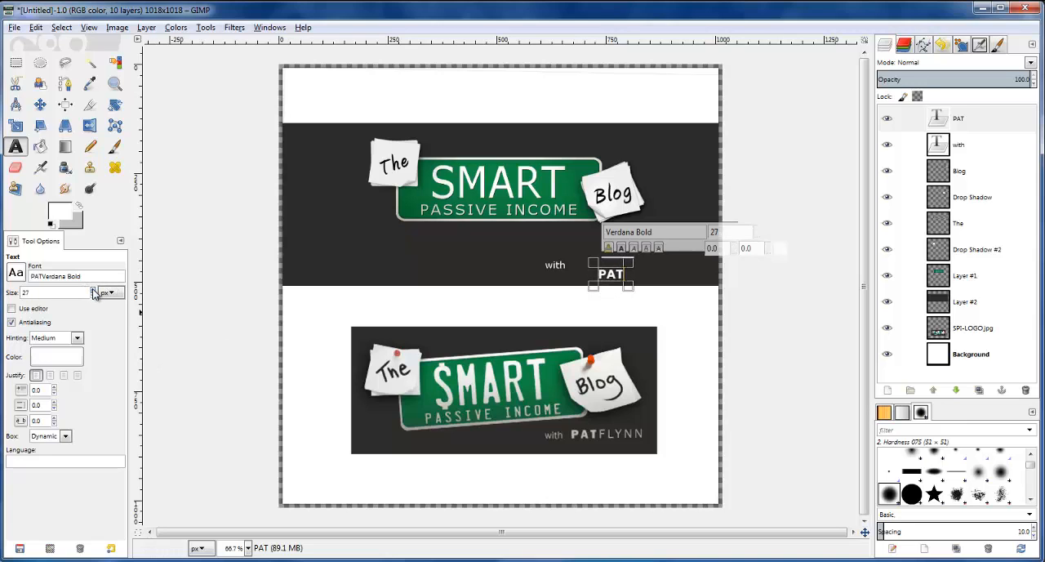
scroll(93, 292, "up", 1)
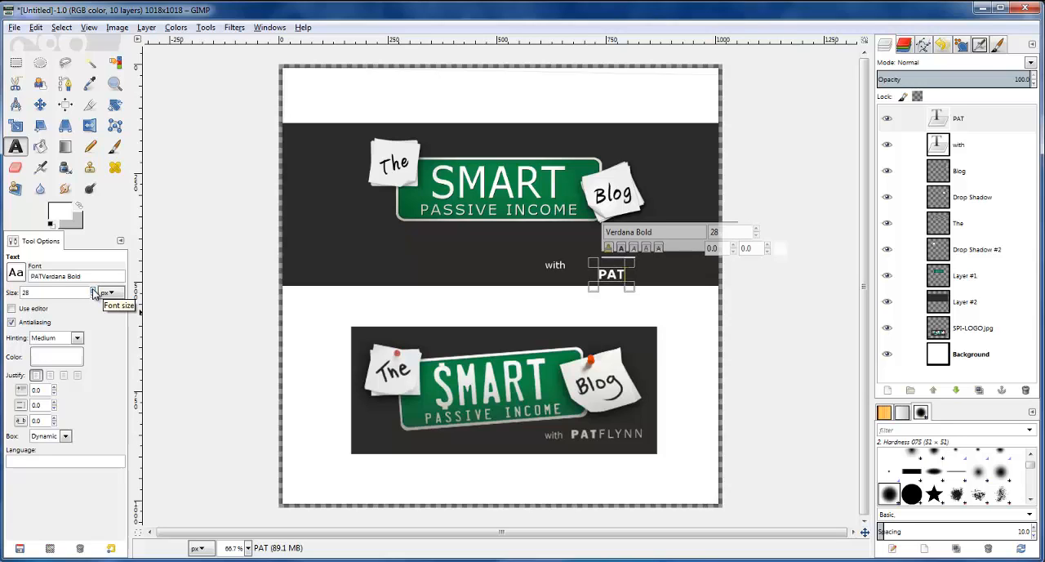
scroll(94, 292, "up", 1)
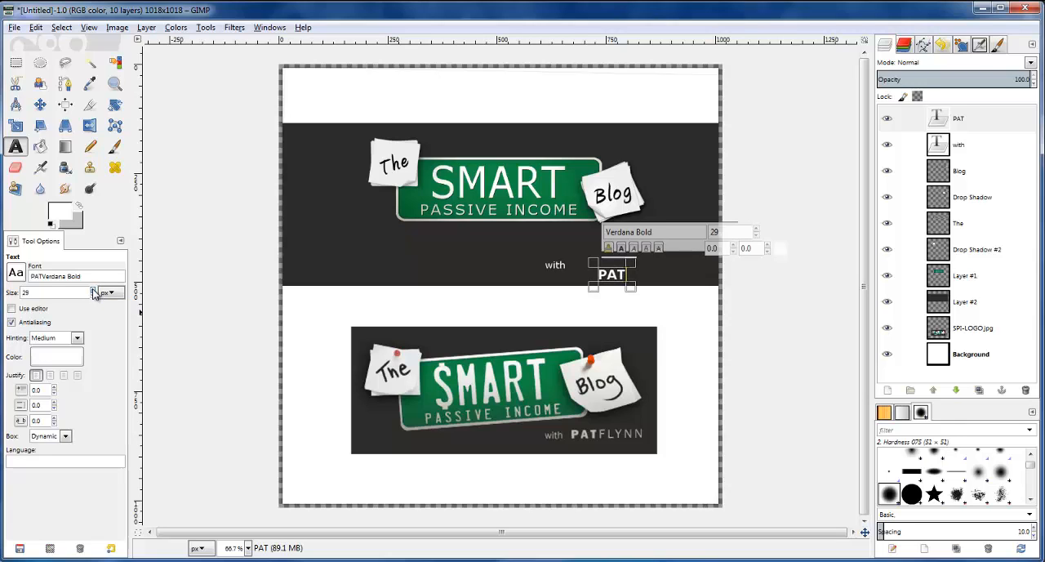
scroll(93, 292, "up", 1)
left_click(641, 272)
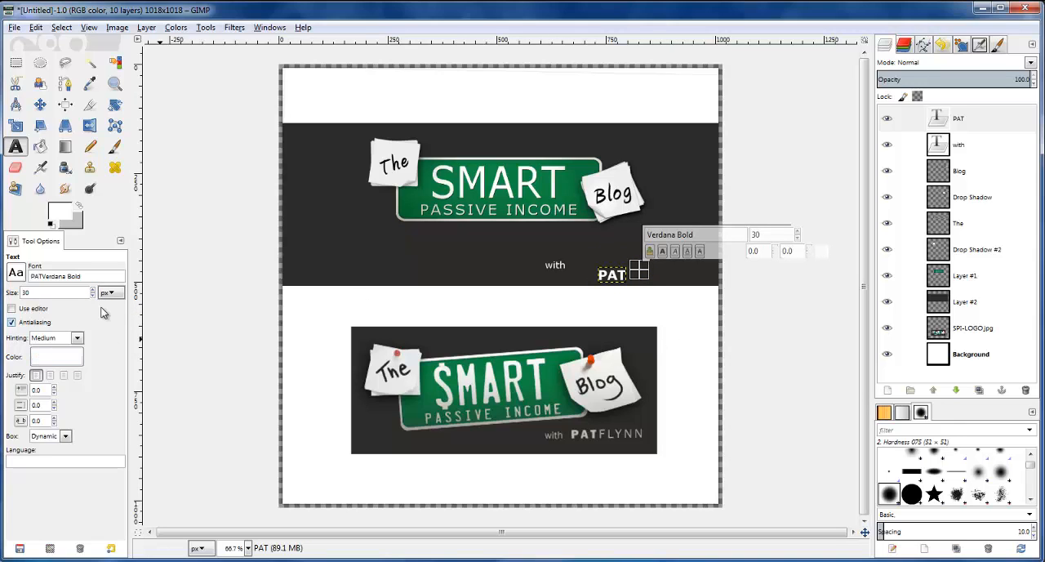
Add the text "FLYNN" in regular Verdana at 30 px on the dark band, just after "PAT"
key("BackSpace")
key("BackSpace")
key("BackSpace")
key("BackSpace")
key("BackSpace")
key("BackSpace")
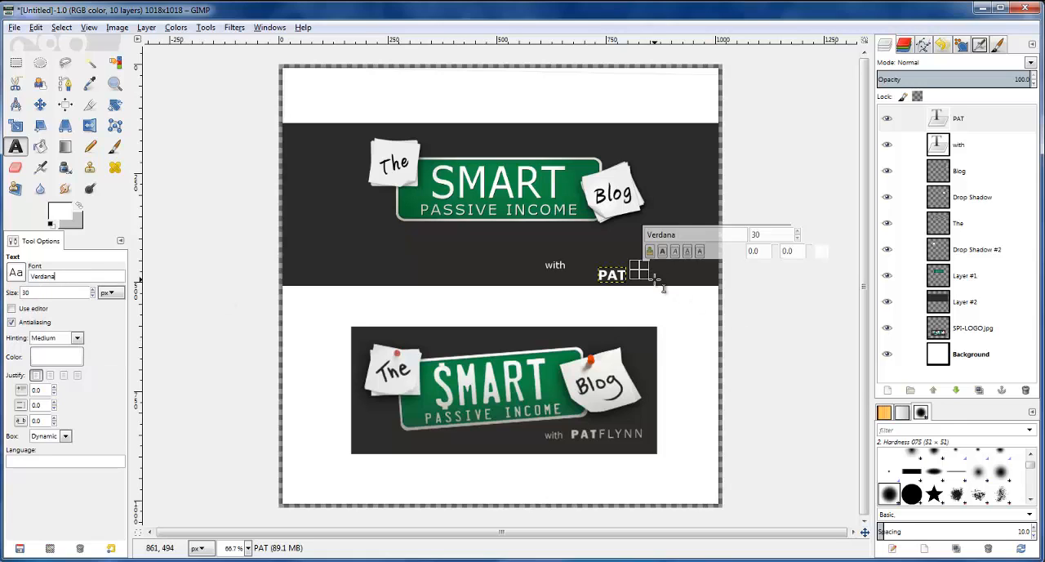
type("F")
key("BackSpace")
left_click(657, 275)
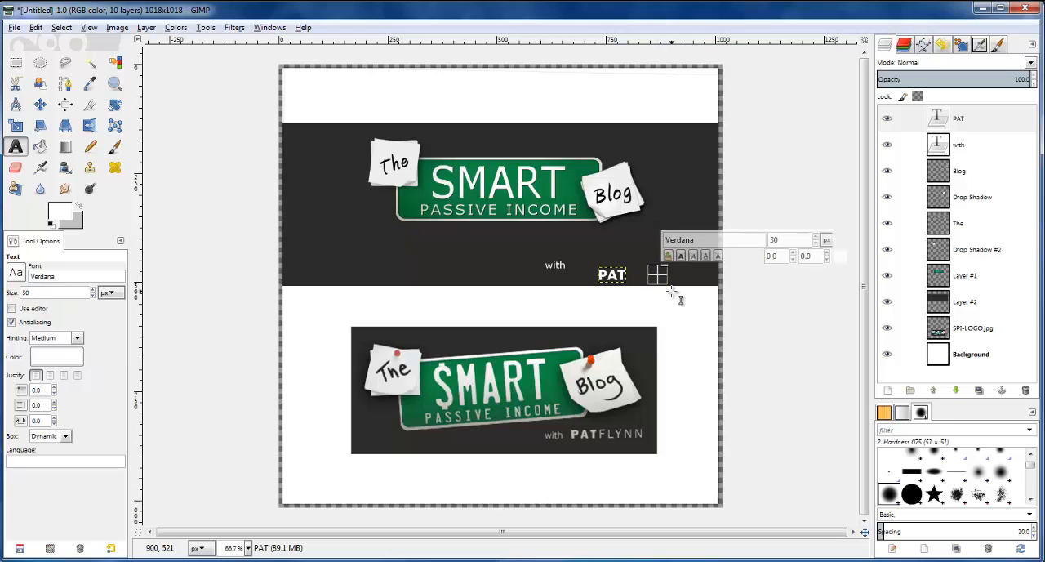
type("FLYNN")
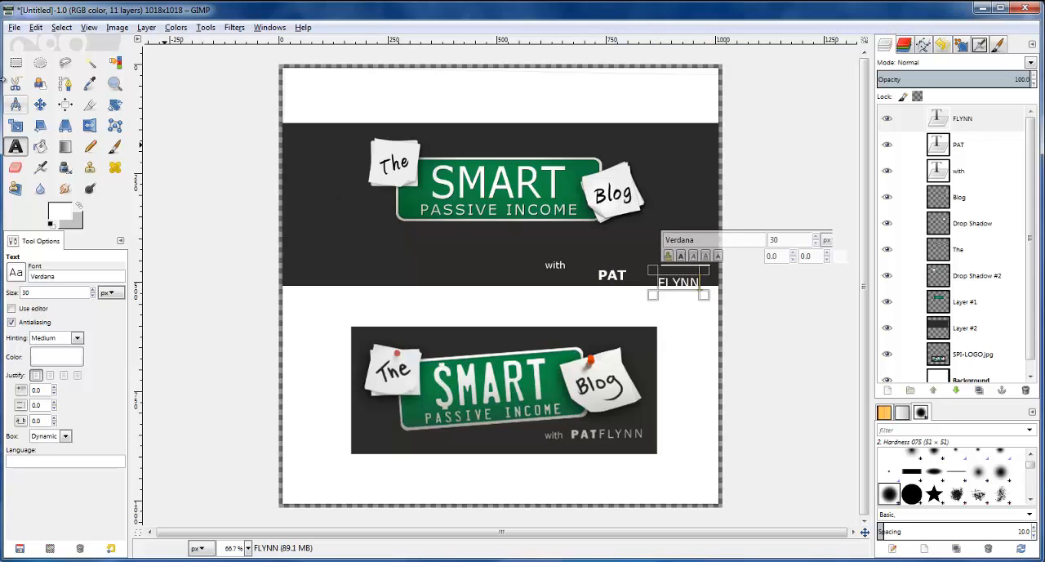
Move the "FLYNN" text directly against the end of "PAT" on the same line
left_click(40, 104)
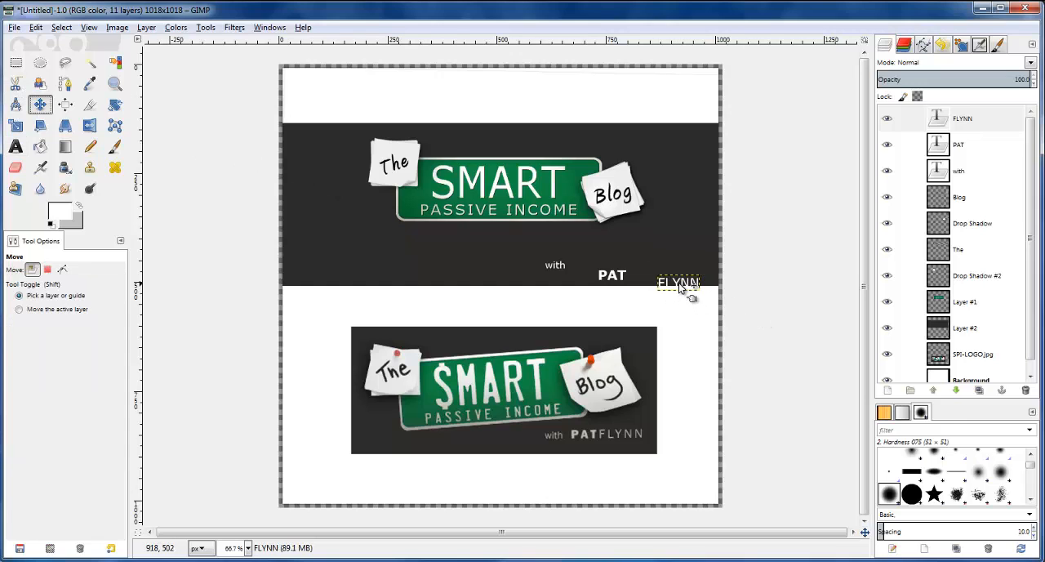
left_click_drag(693, 301, 675, 301)
key("Left")
key("Left")
key("Left")
key("Left")
key("Left")
key("Left")
key("Left")
key("Left")
key("Left")
key("Left")
key("Left")
key("Left")
key("Left")
key("Left")
key("Left")
key("Left")
key("Left")
key("Left")
key("Left")
key("Left")
key("Right")
key("Right")
key("Up")
key("Up")
key("Up")
key("Up")
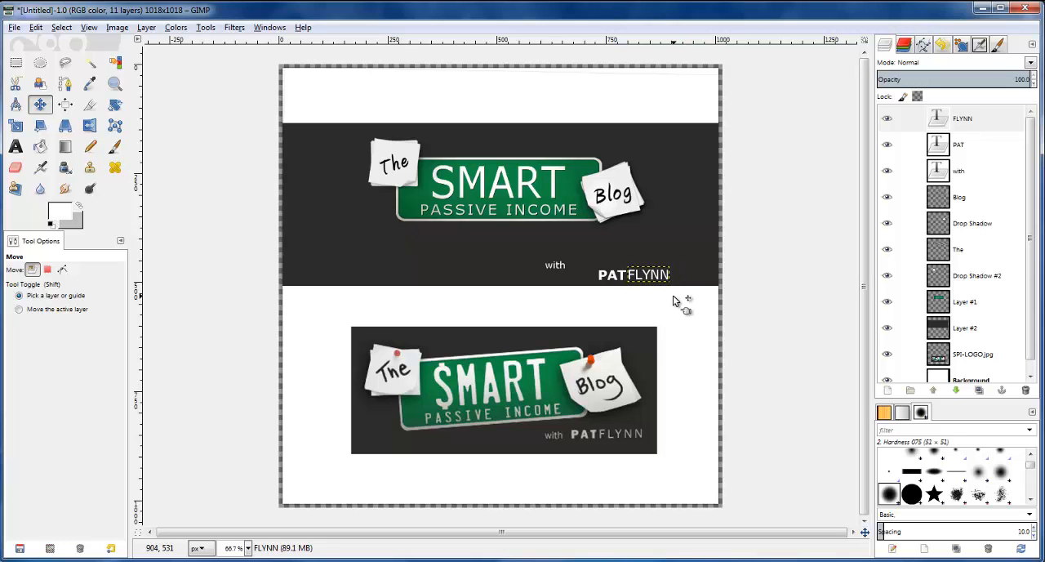
Nudge "FLYNN" down slightly to line up its baseline with "PAT"
key("2")
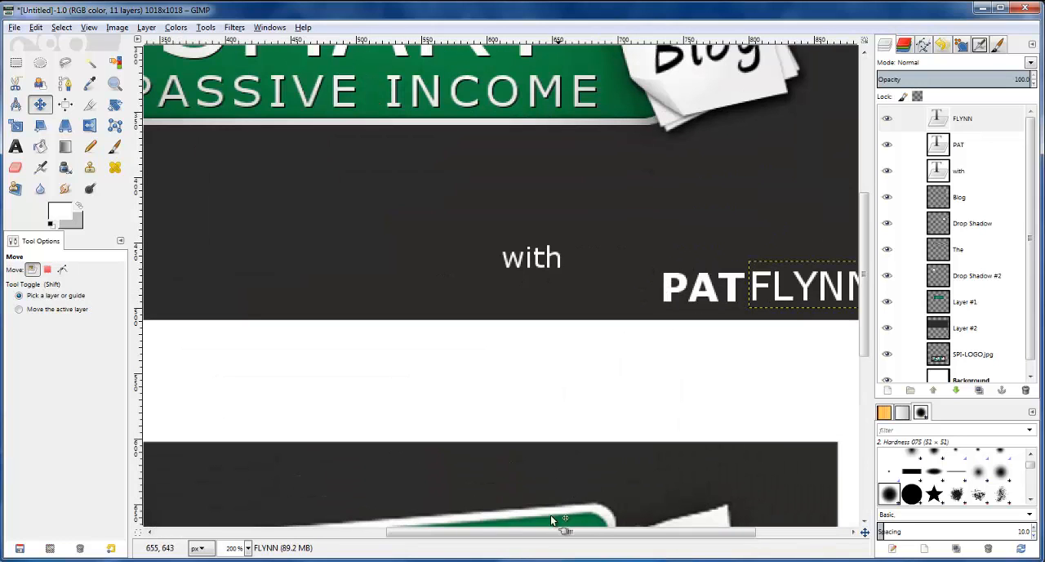
left_click_drag(556, 533, 630, 530)
scroll(657, 317, "up", 3)
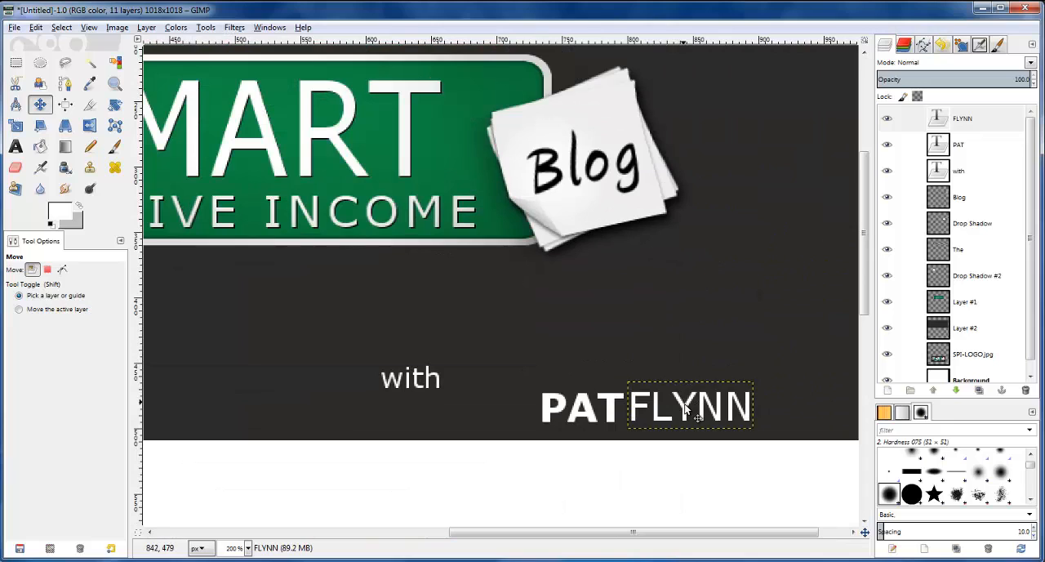
key("Down")
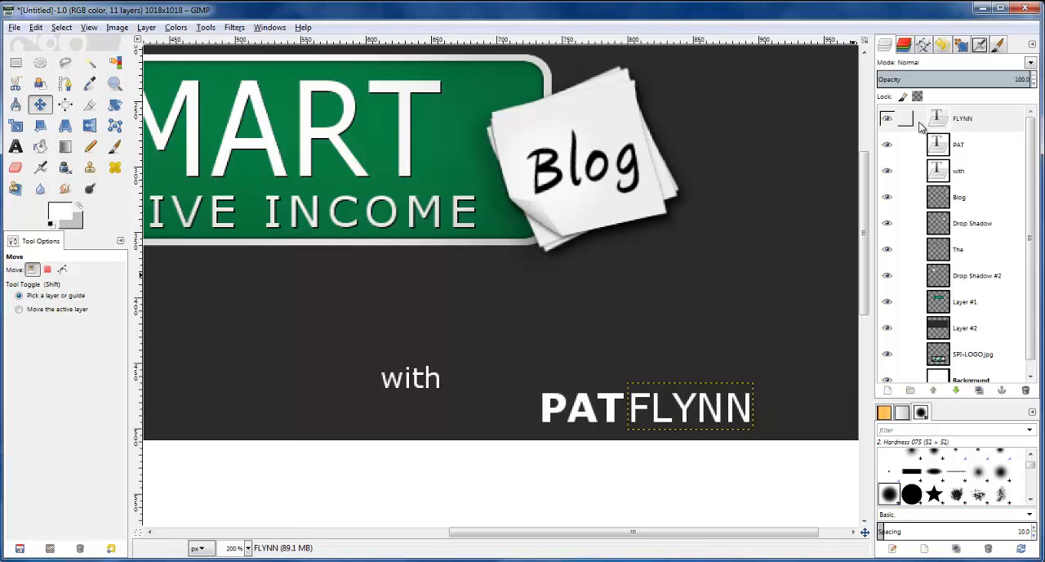
Link the PAT and FLYNN layers and move them together up beside the word "with"
left_click(904, 145)
left_click(905, 119)
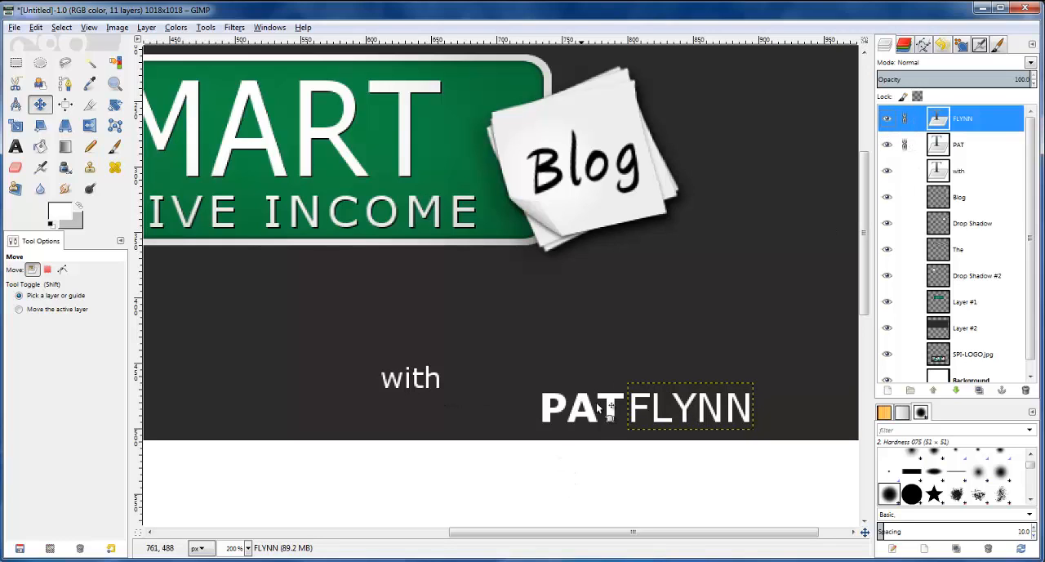
left_click_drag(613, 410, 513, 373)
left_click_drag(602, 382, 606, 383)
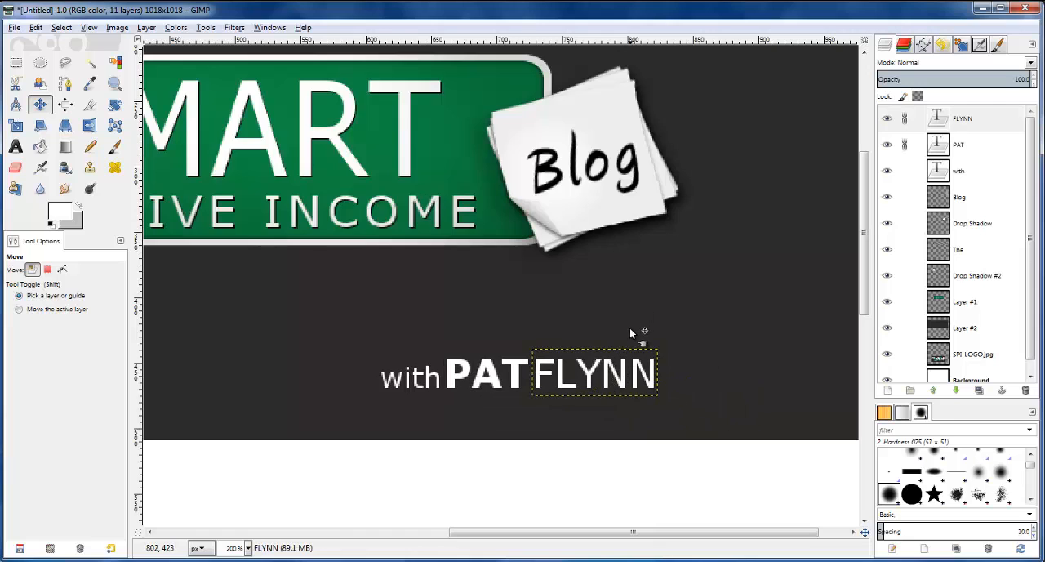
Nudge the linked "PAT" and "FLYNN" text right to match the gap after "with" in the reference logo
scroll(629, 327, "down", 2, "ctrl")
scroll(630, 327, "down", 4)
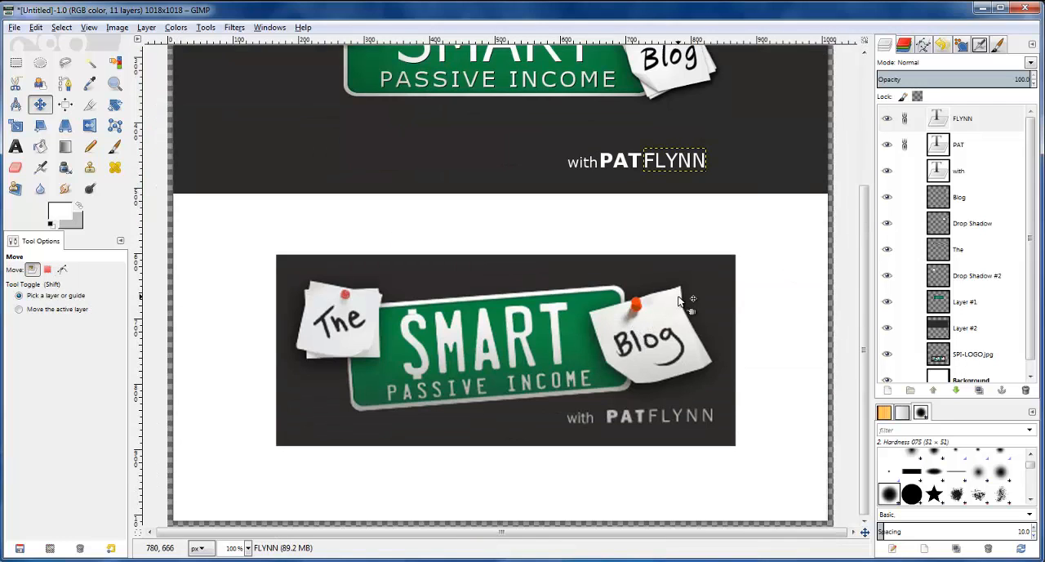
key("Right")
key("Right")
key("Right")
key("Right")
key("Right")
key("Right")
key("Right")
key("Right")
key("Right")
key("Right")
key("Down")
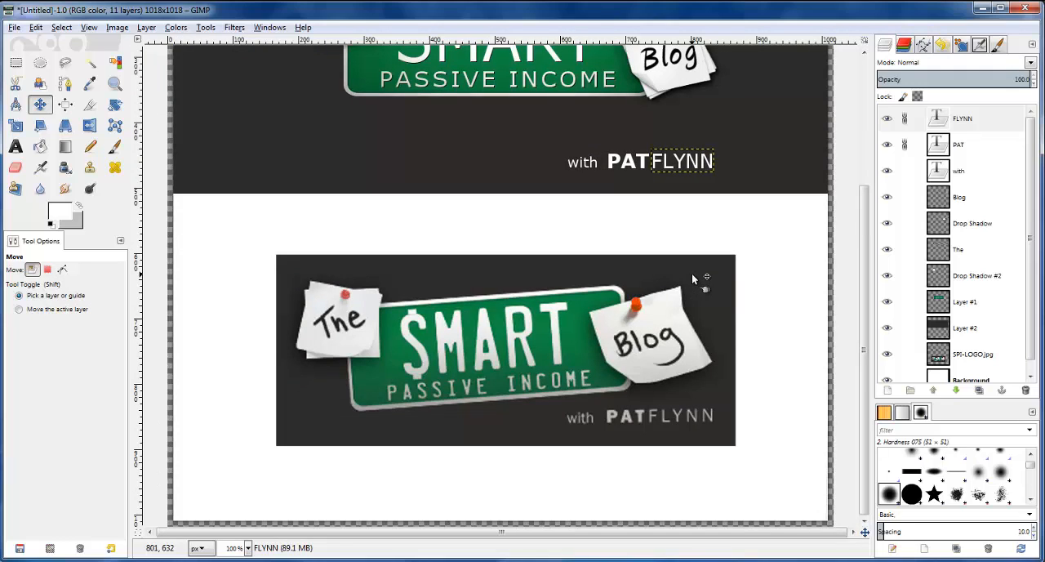
key("Up")
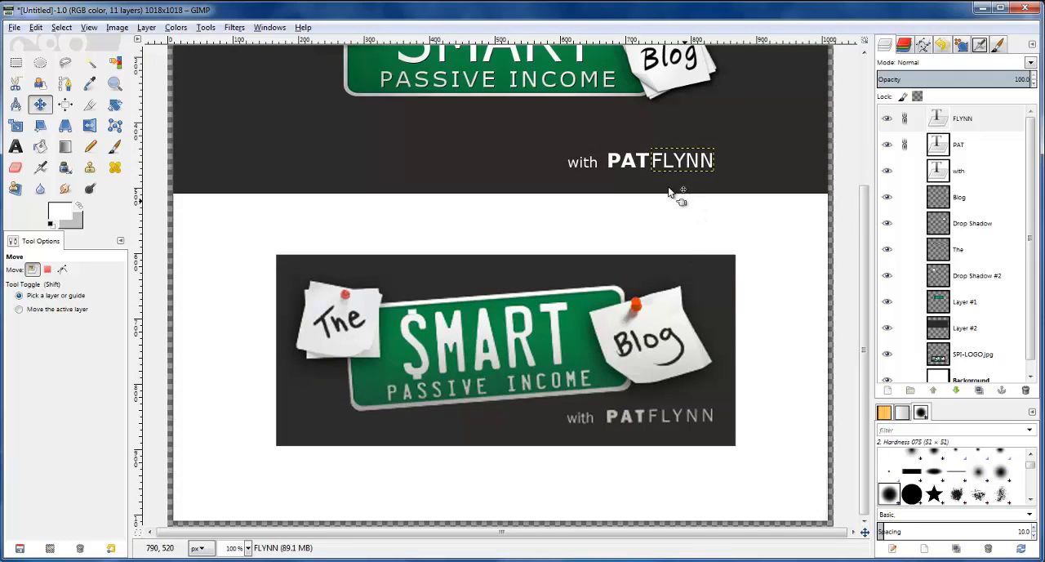
scroll(630, 161, "up", 5)
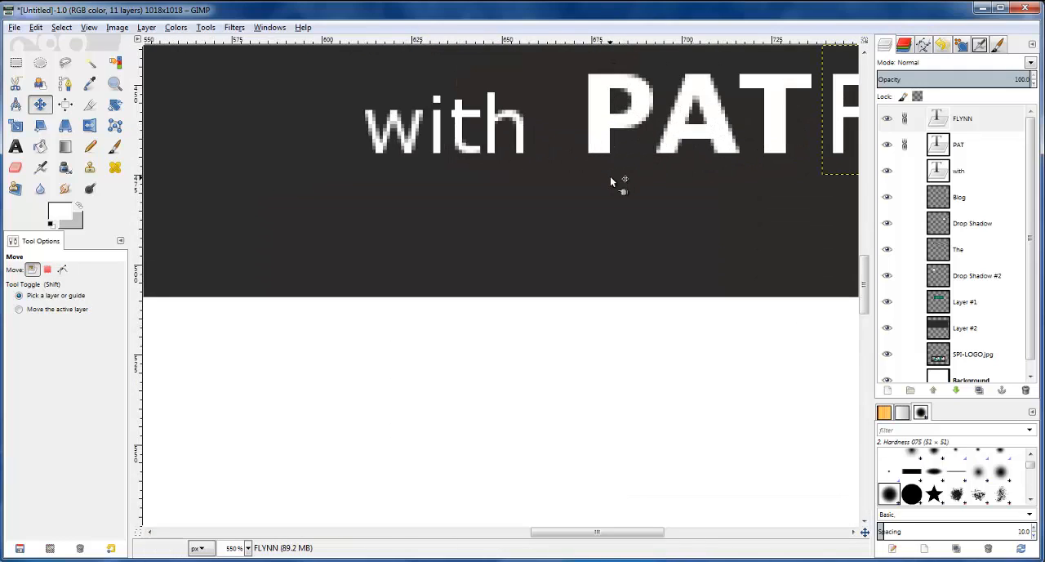
key("Left")
key("Left")
key("Left")
key("Left")
key("Left")
key("Left")
key("Left")
key("Left")
key("Left")
key("Left")
key("Left")
key("Left")
key("Left")
key("Left")
key("Left")
key("Left")
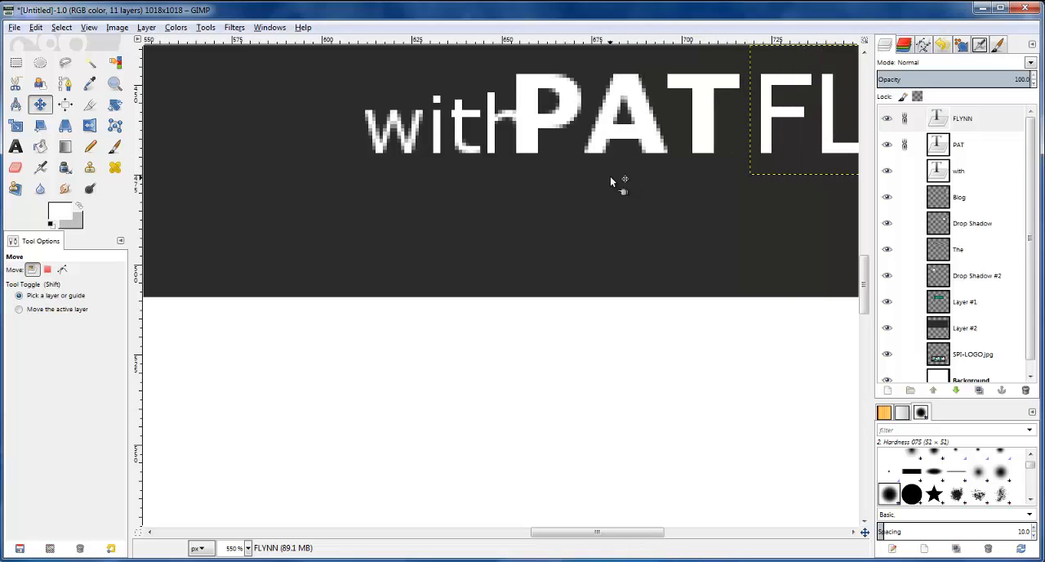
key("Right")
key("Right")
key("Right")
key("Right")
key("Right")
key("Right")
key("Right")
key("Right")
key("Right")
key("Right")
key("Right")
key("Right")
key("Right")
key("Right")
key("Right")
key("Right")
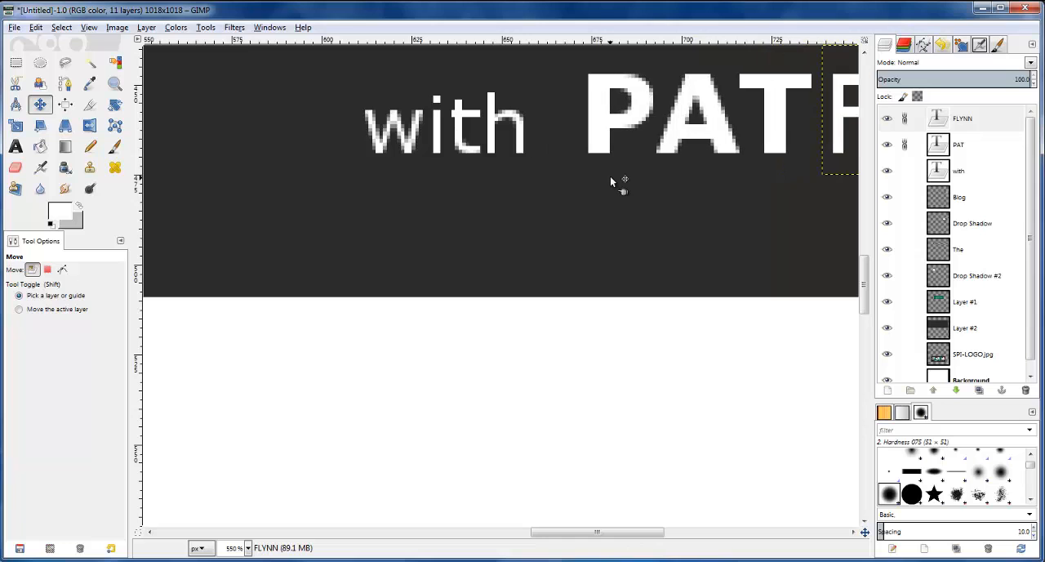
Fine-tune the spacing by shifting the linked "PAT" and "FLYNN" text slightly further from "with"
scroll(583, 200, "down", 5)
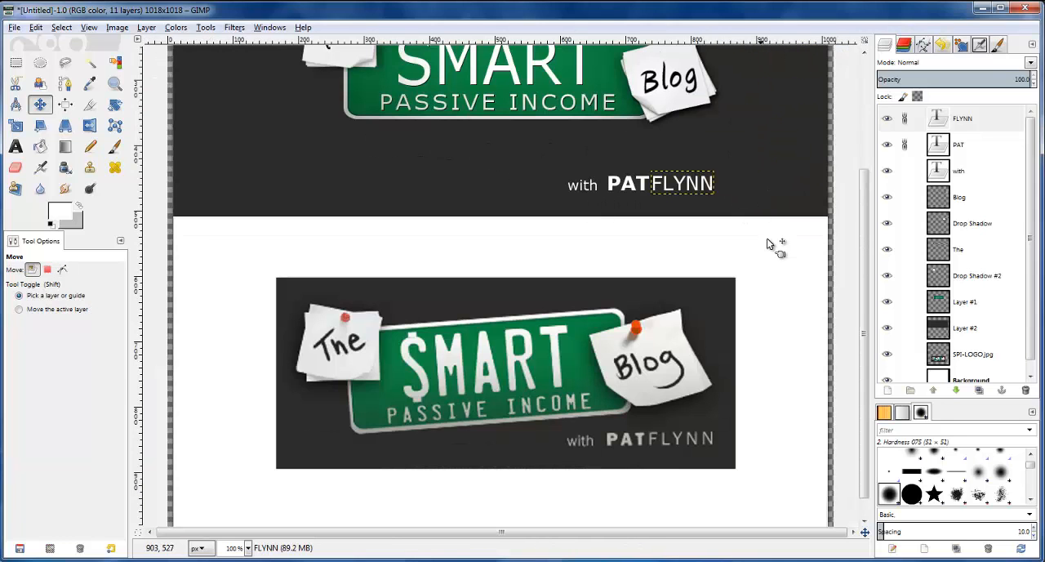
key("Right")
key("Right")
key("Right")
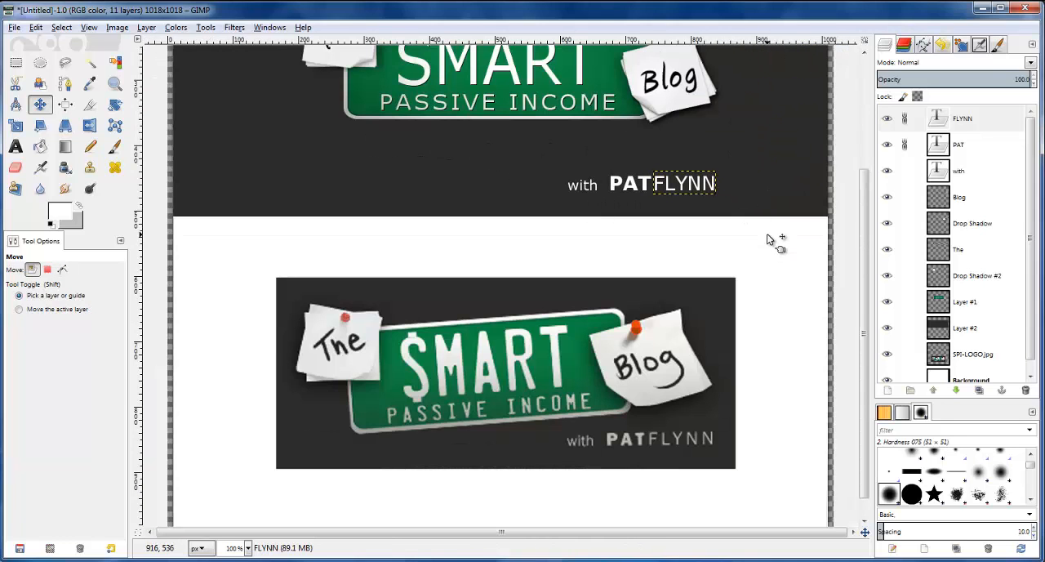
Link the "with" layer to PAT and FLYNN as well and shift the whole tagline right, below the Blog note
scroll(768, 229, "down", 1)
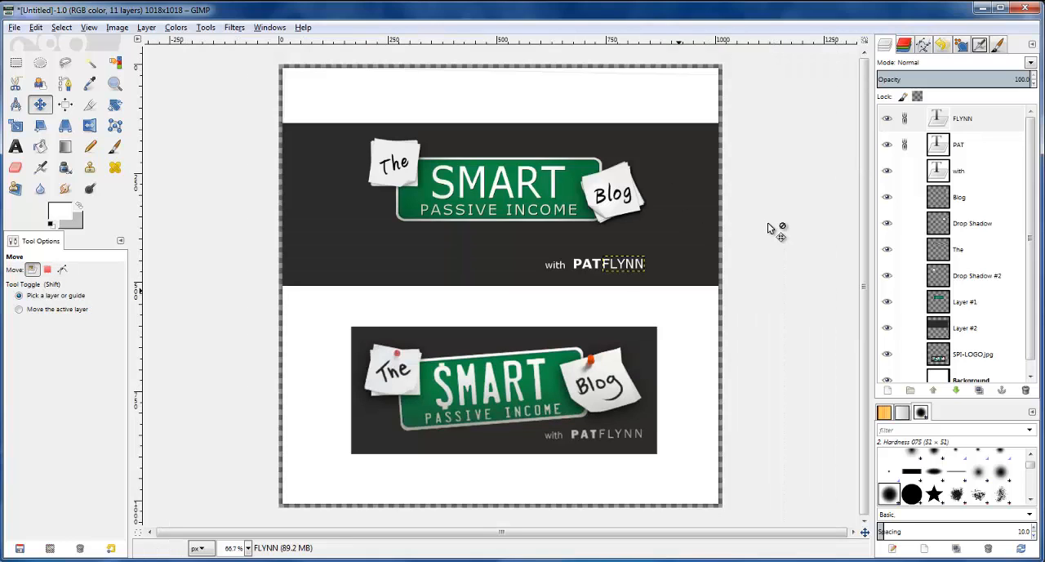
left_click(905, 171)
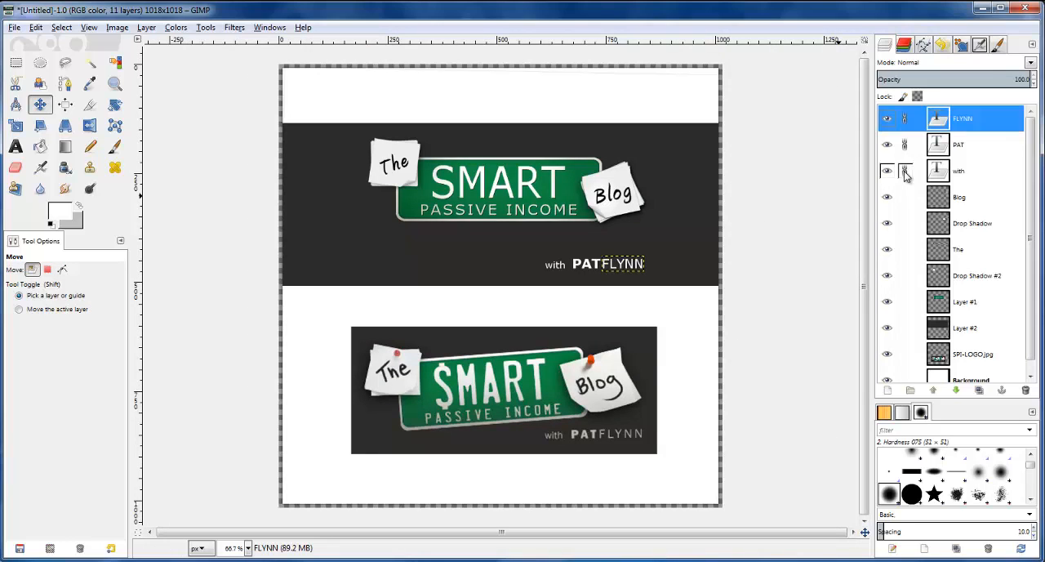
left_click(622, 272)
key("Right")
key("Right")
key("Right")
key("Right")
key("Right")
key("Right")
key("Right")
key("Right")
key("Right")
key("Right")
key("Right")
key("Right")
key("Right")
key("Right")
key("Right")
key("Right")
key("Right")
key("Right")
key("Right")
key("Right")
key("Right")
key("Right")
key("Right")
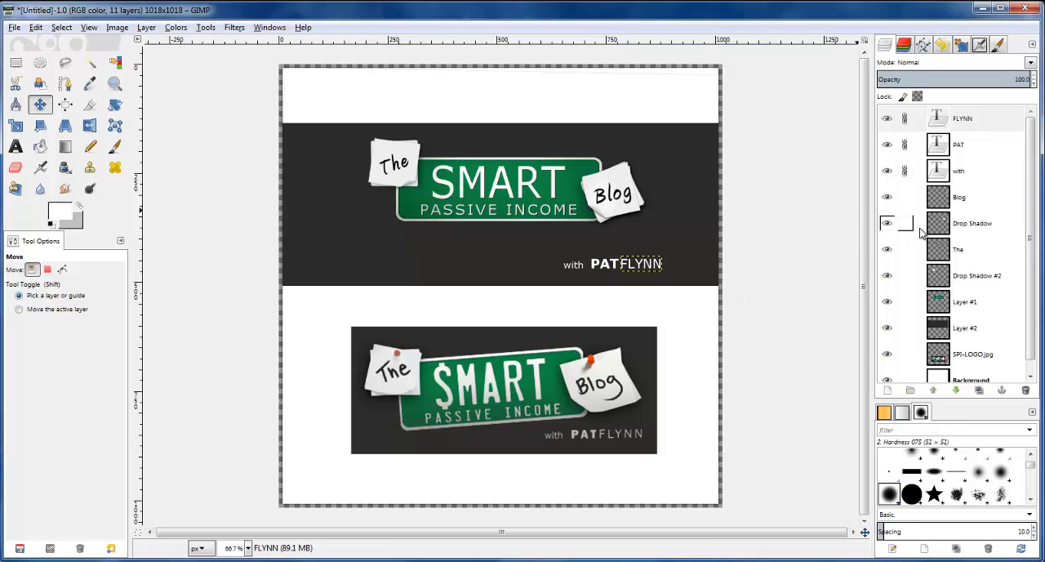
Unlink the three text layers and link the Blog, Drop Shadow, The, Drop Shadow #2 and Layer #1 layers instead
left_click(909, 174)
left_click(908, 149)
left_click(907, 120)
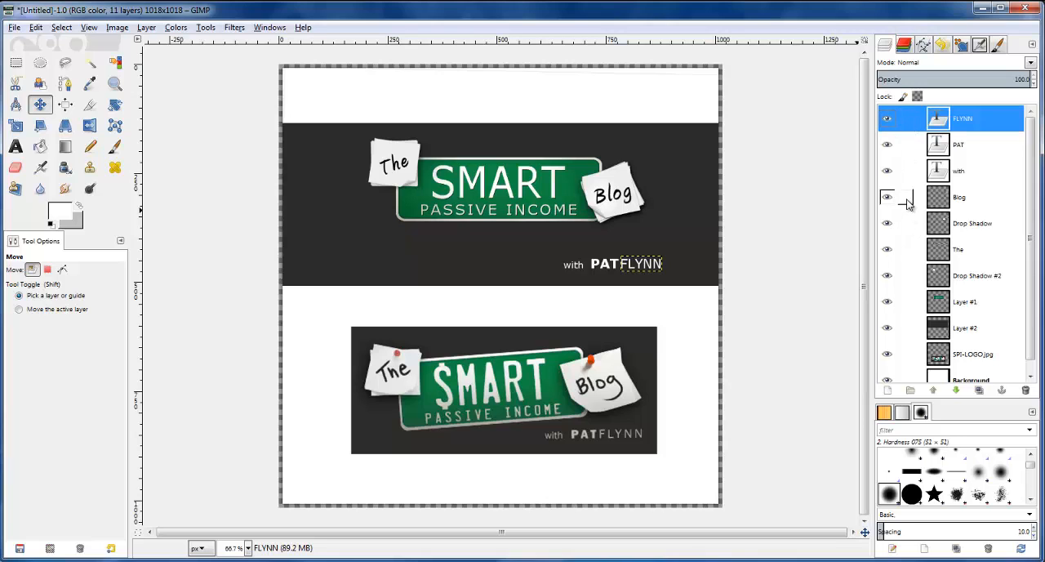
left_click(905, 198)
left_click(905, 224)
left_click(904, 250)
left_click(905, 276)
left_click(904, 302)
Rotate Layer #1 with its linked note and shadow layers by about -4.36 degrees
key("shift+r")
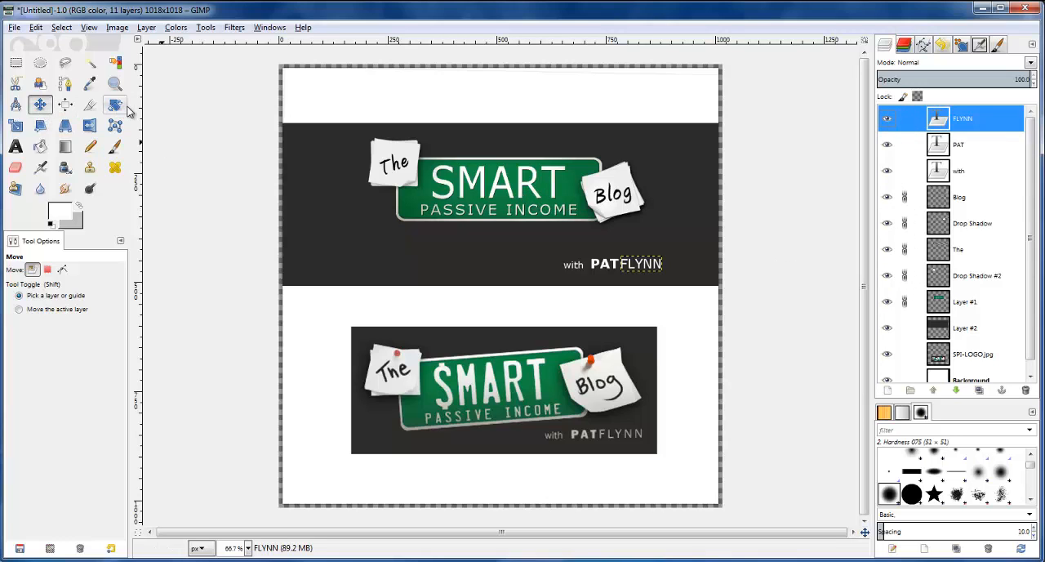
left_click(518, 202)
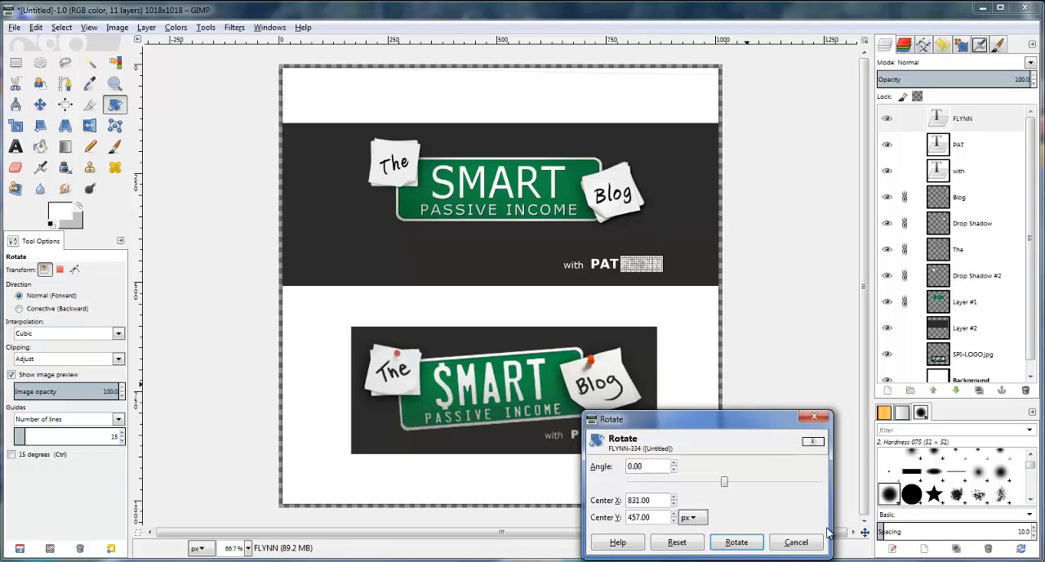
left_click(796, 542)
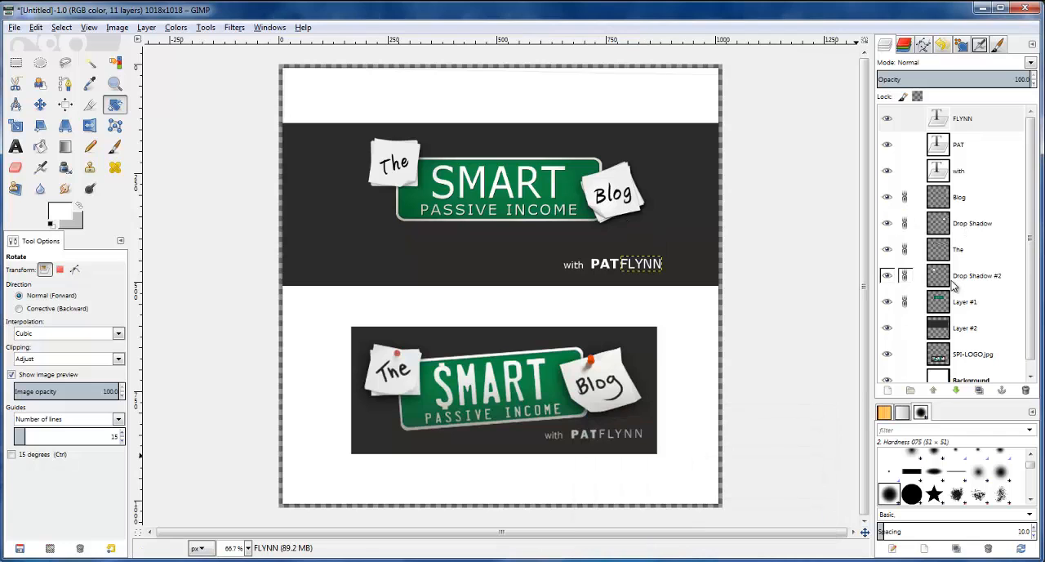
left_click(955, 300)
left_click(539, 198)
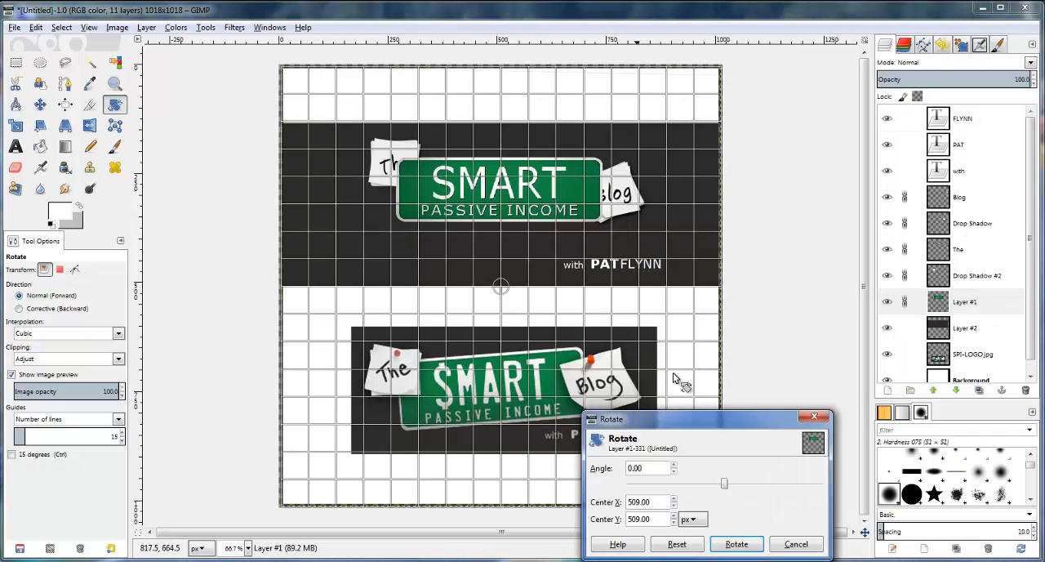
left_click_drag(726, 487, 723, 488)
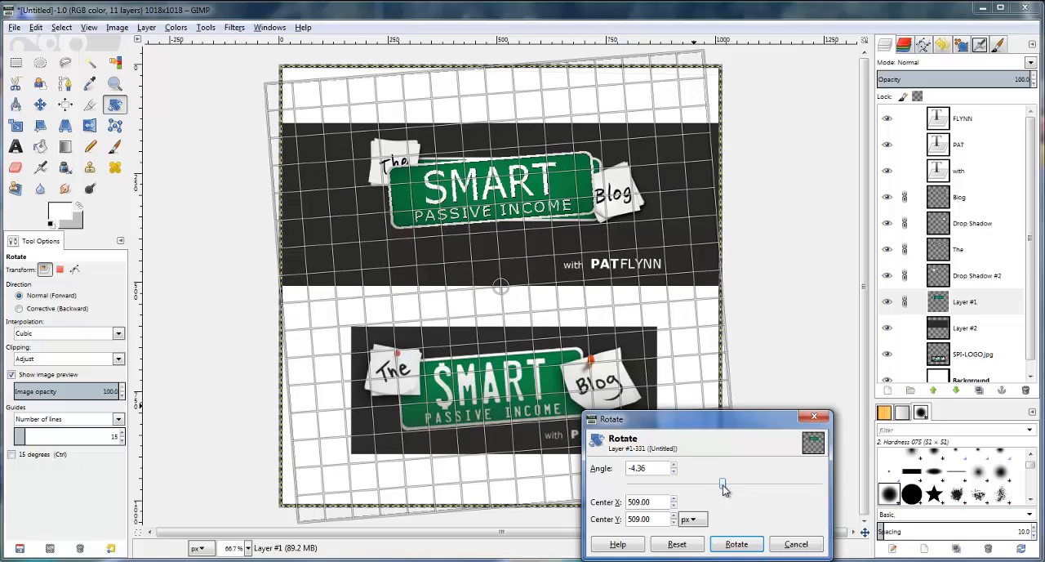
left_click(740, 545)
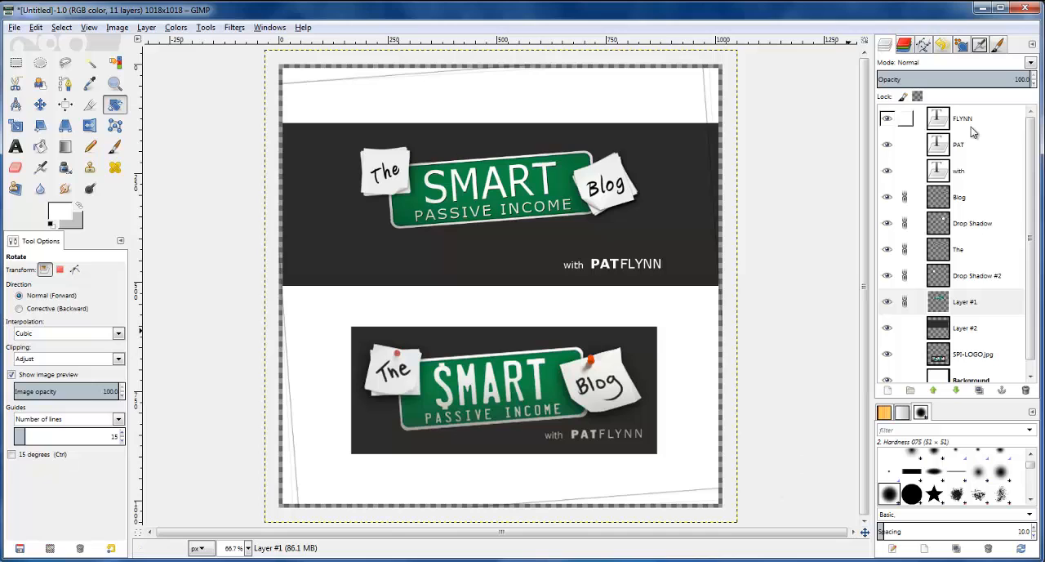
Unlink the Blog, Drop Shadow, The, Drop Shadow #2 and Layer #1 layers
left_click(905, 198)
left_click(905, 223)
left_click(905, 250)
left_click(905, 276)
left_click(905, 302)
Rotate the "The" layer on its own slightly clockwise
left_click(960, 253)
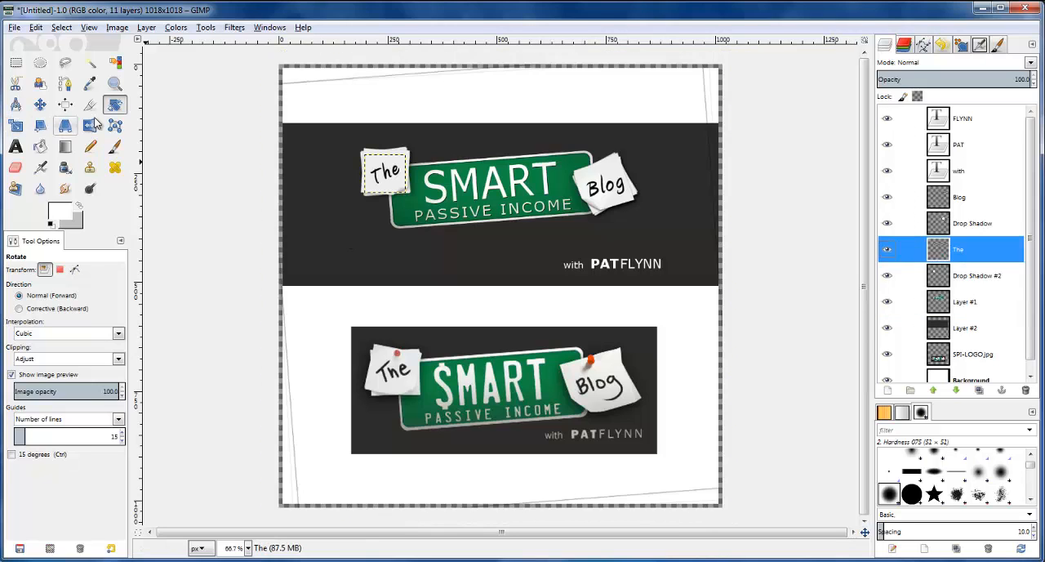
left_click_drag(397, 159, 398, 163)
left_click(737, 544)
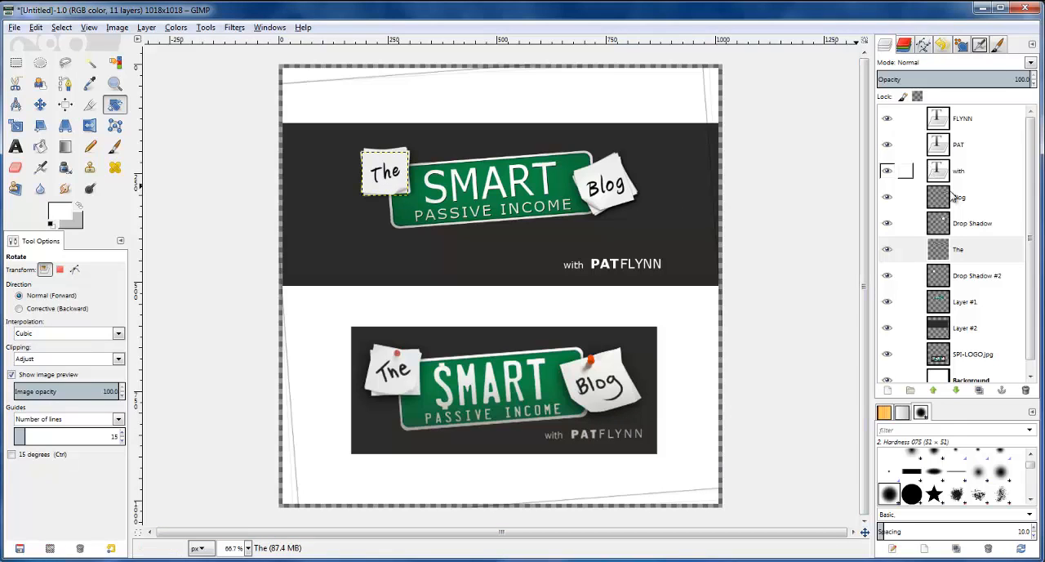
Link the FLYNN, PAT and with layers and make PAT the active layer
left_click_drag(905, 118, 905, 171)
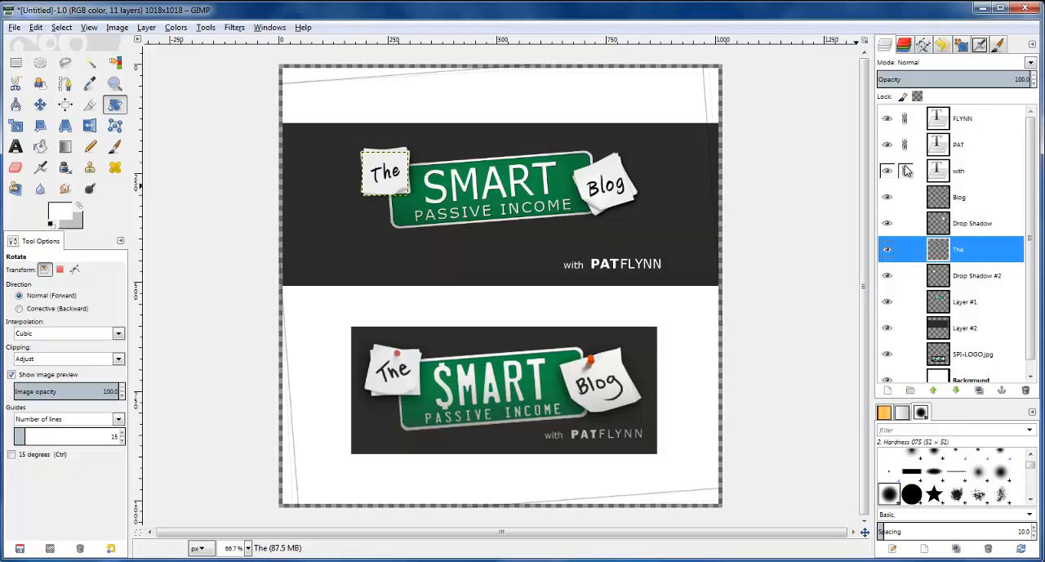
left_click(922, 145)
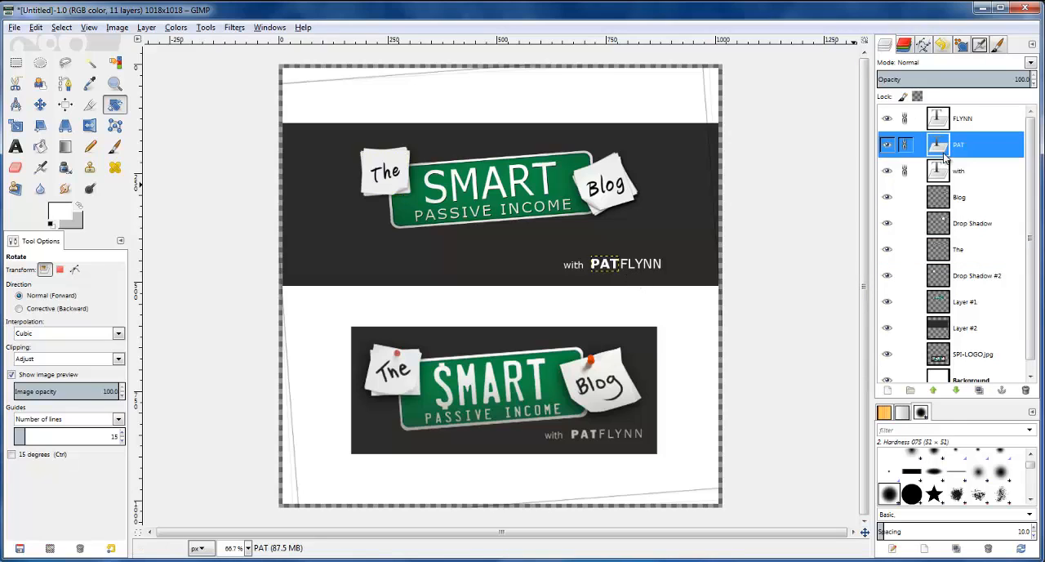
left_click(639, 260)
key("Up")
key("Up")
key("Up")
key("Up")
key("Up")
key("Up")
key("Up")
key("Up")
key("Up")
key("Up")
key("Up")
key("Up")
key("Up")
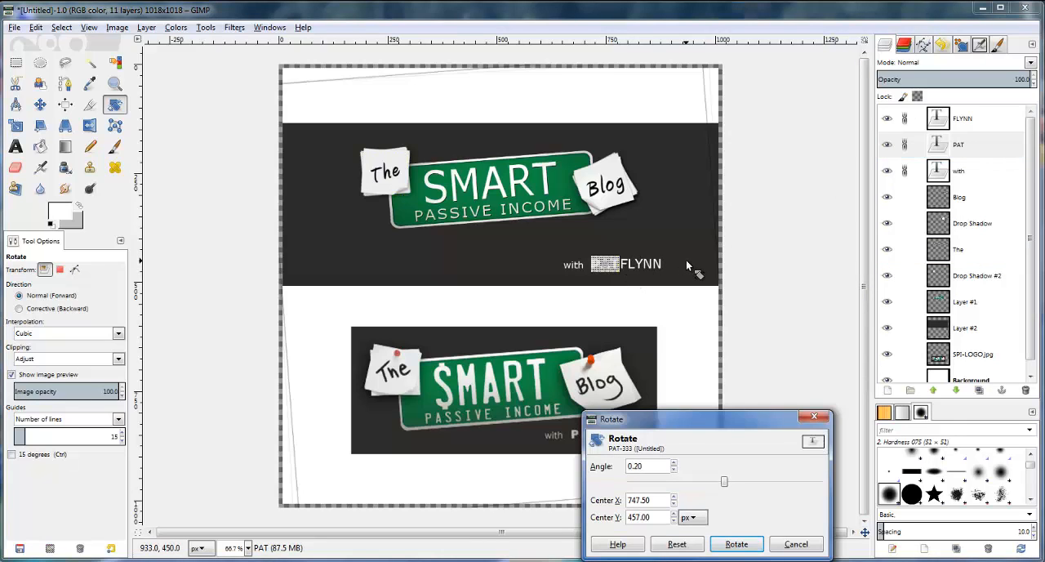
left_click(796, 544)
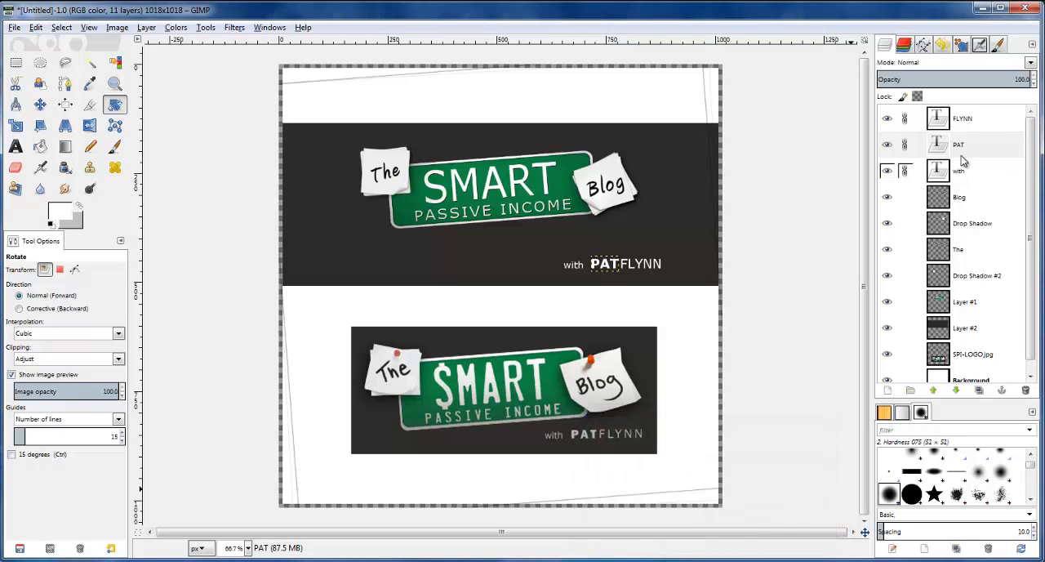
Move the linked "with PAT FLYNN" tagline up and slightly left, close beneath the license plate's lower right end
left_click(40, 104)
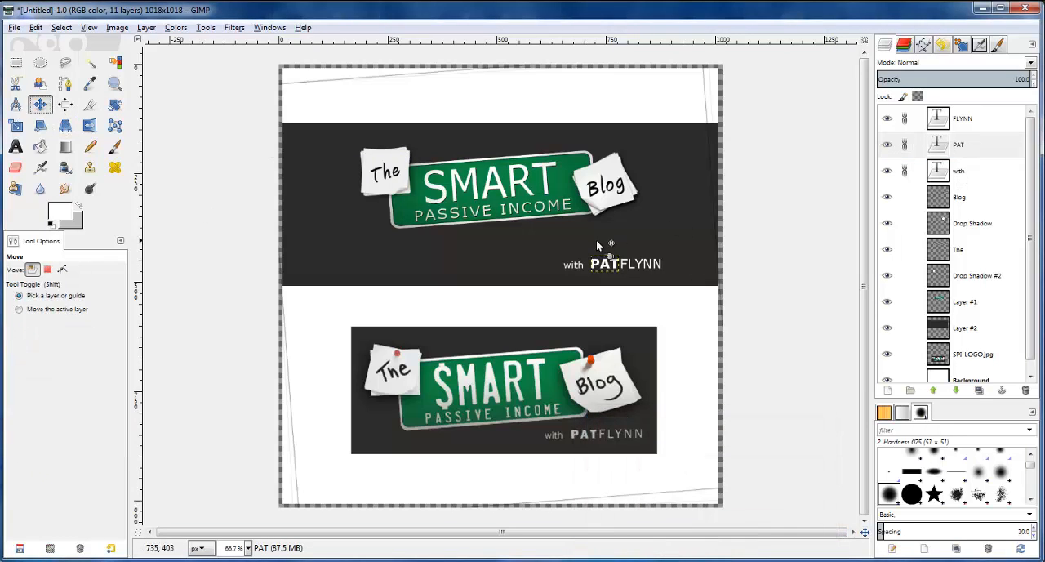
key("Up")
key("Up")
key("Up")
key("Up")
key("Up")
key("Up")
key("Up")
key("Up")
key("Up")
key("Up")
key("Up")
key("Up")
key("Up")
key("Up")
key("Up")
key("Up")
key("Up")
key("Up")
key("Up")
key("Up")
key("Up")
key("Up")
key("Up")
key("Up")
key("Up")
key("Up")
key("Up")
key("Up")
key("Up")
key("Up")
key("Up")
key("Up")
key("Up")
key("Up")
key("Up")
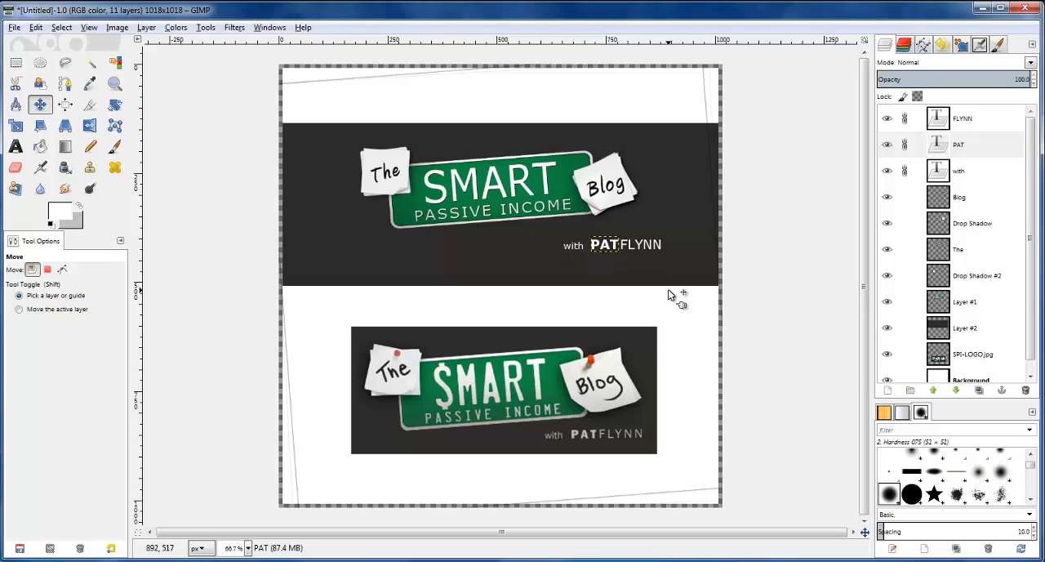
key("Left")
key("Left")
key("Left")
key("Left")
key("Left")
key("Left")
key("Left")
key("Left")
key("Left")
key("Left")
key("Left")
key("Left")
key("Left")
key("Left")
key("Left")
key("Left")
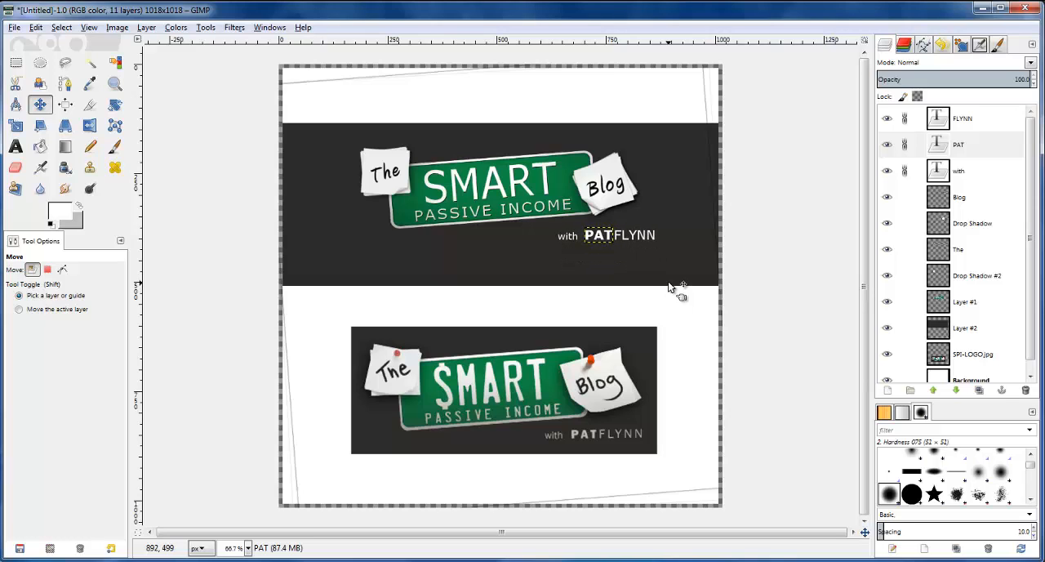
key("Left")
key("Left")
key("Left")
key("Left")
key("Left")
key("Left")
key("Up")
key("Up")
key("Up")
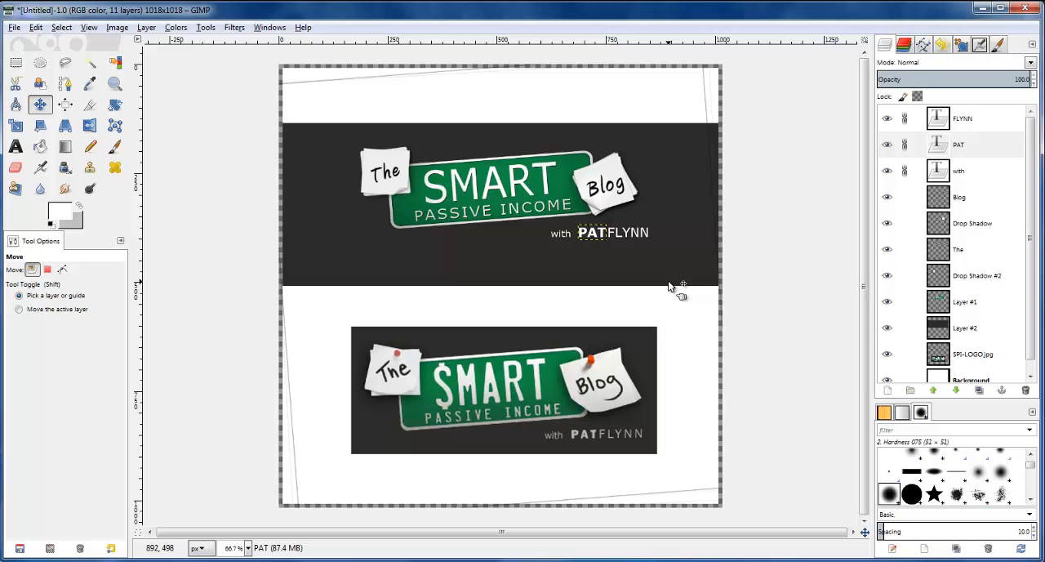
Unlink the PAT, FLYNN and with text layers
left_click(905, 143)
left_click(907, 120)
left_click(905, 173)
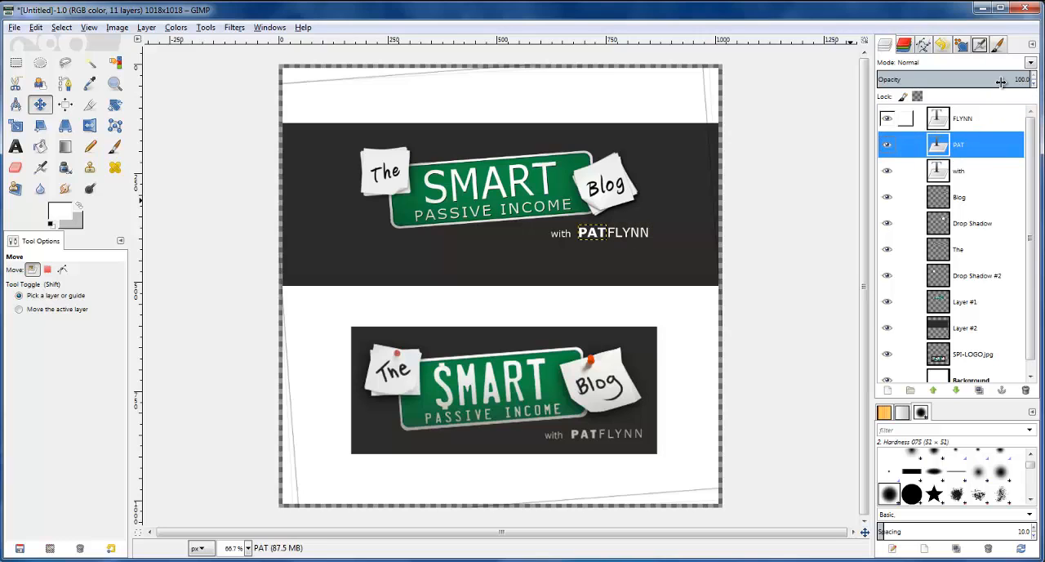
Set the opacity of the PAT, FLYNN and with text layers to 60 each
left_click(1035, 85)
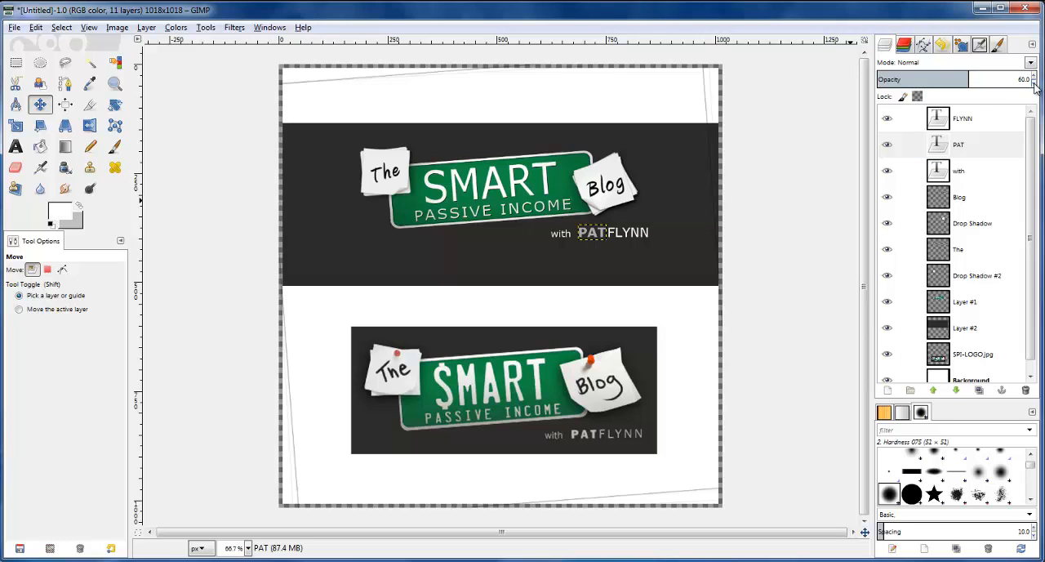
left_click(962, 128)
left_click(1012, 79)
type("60")
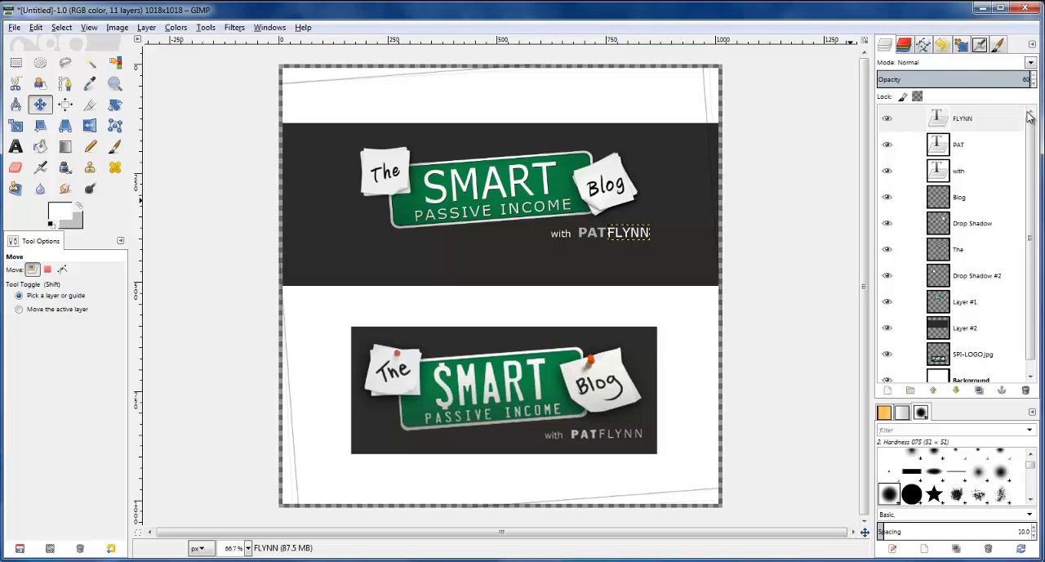
key("Return")
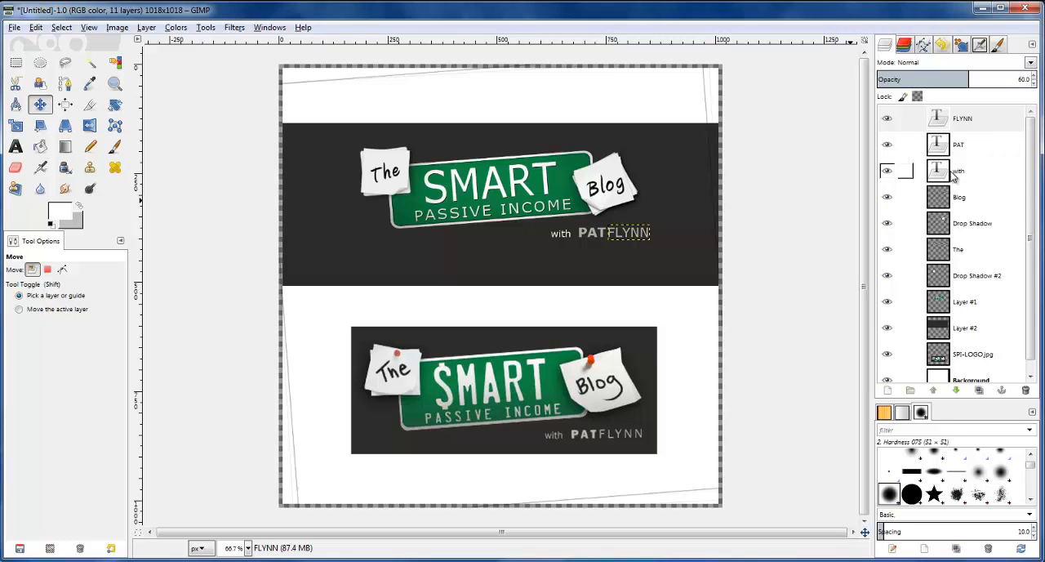
left_click(965, 173)
left_click(1020, 80)
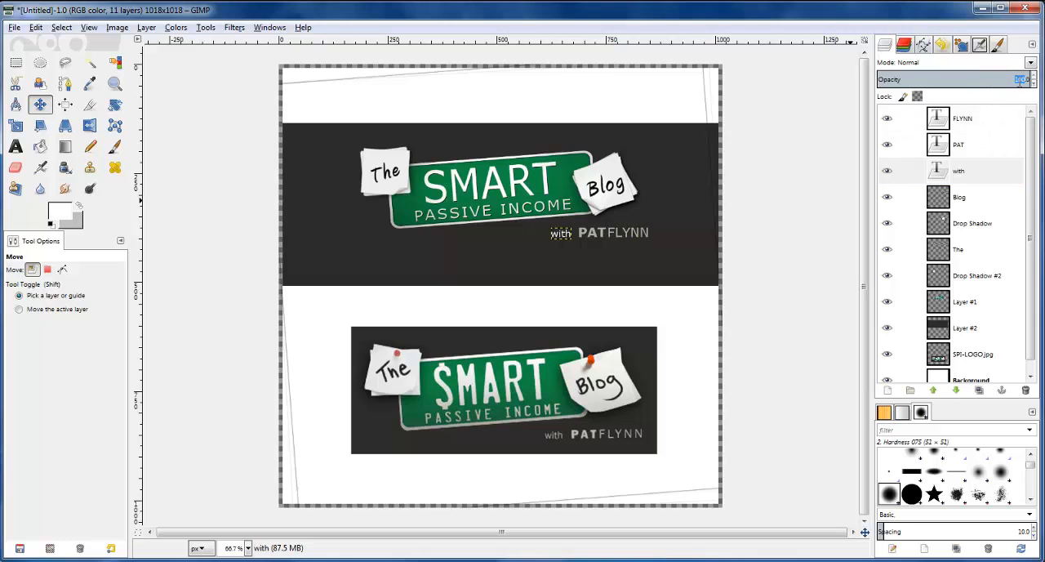
type("60")
key("Return")
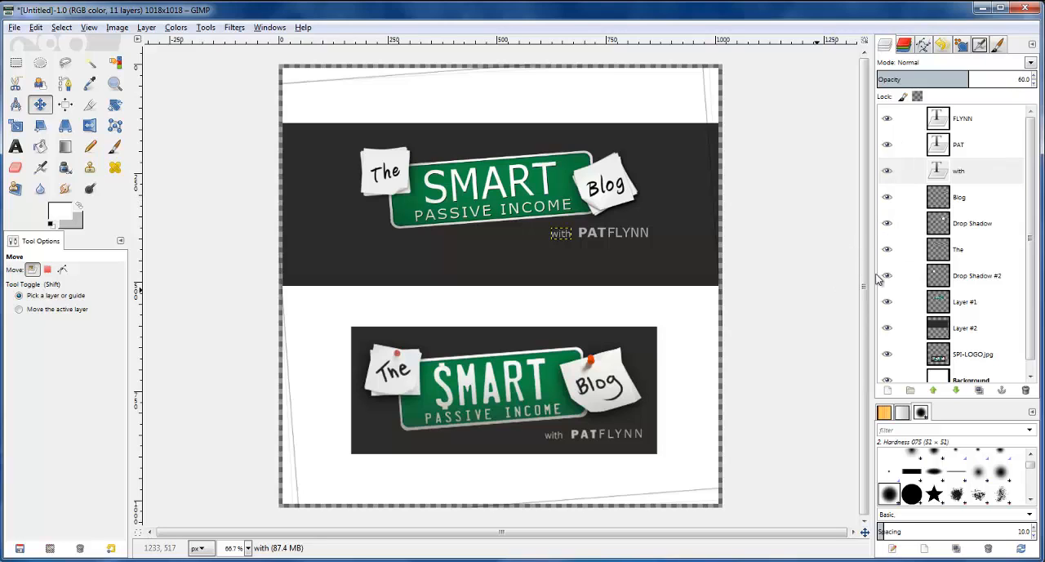
Raise the PAT text layer's opacity to 70
left_click(969, 203)
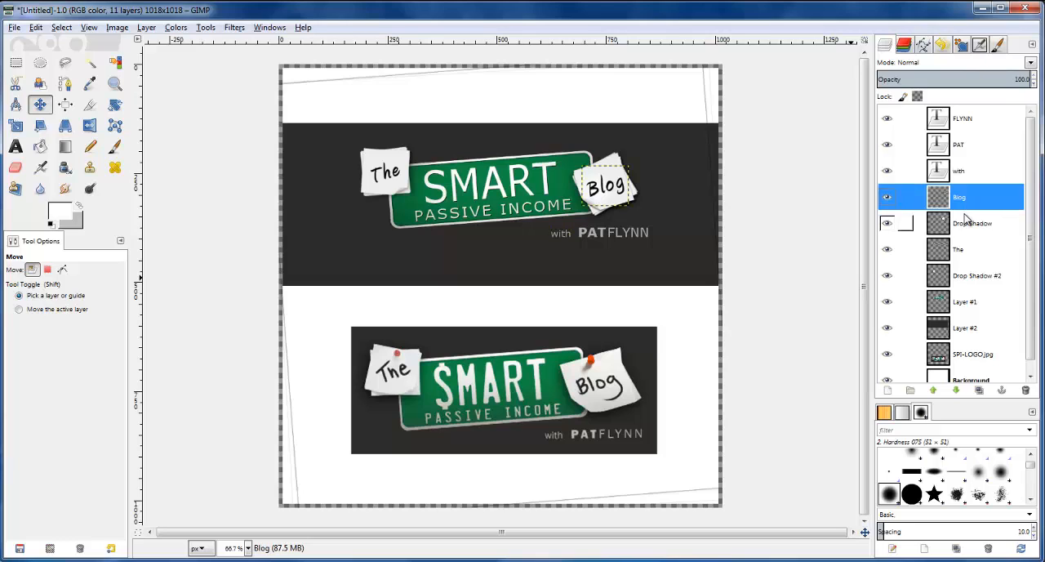
left_click(972, 148)
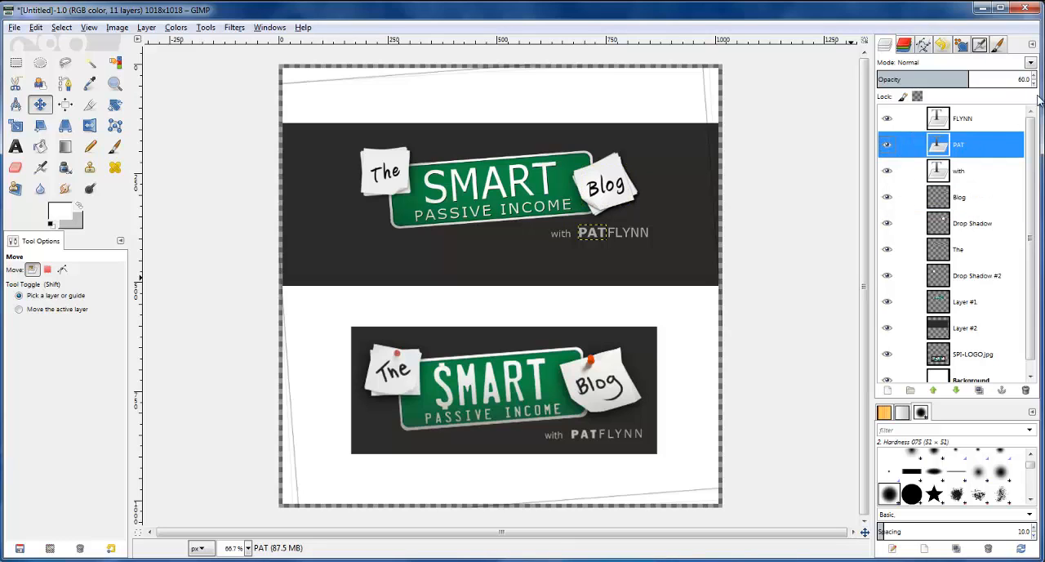
left_click(1034, 76)
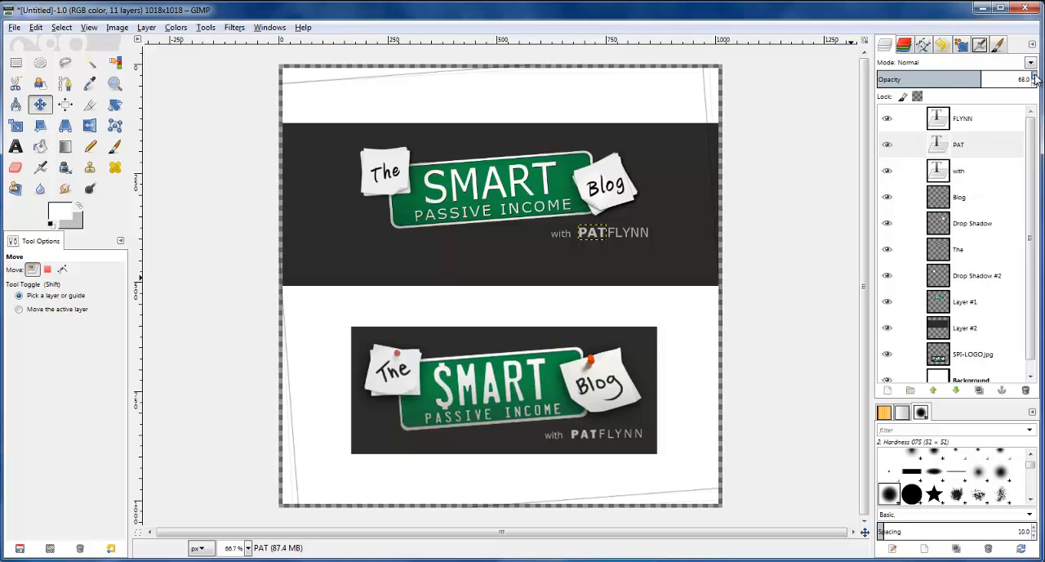
left_click(1035, 76)
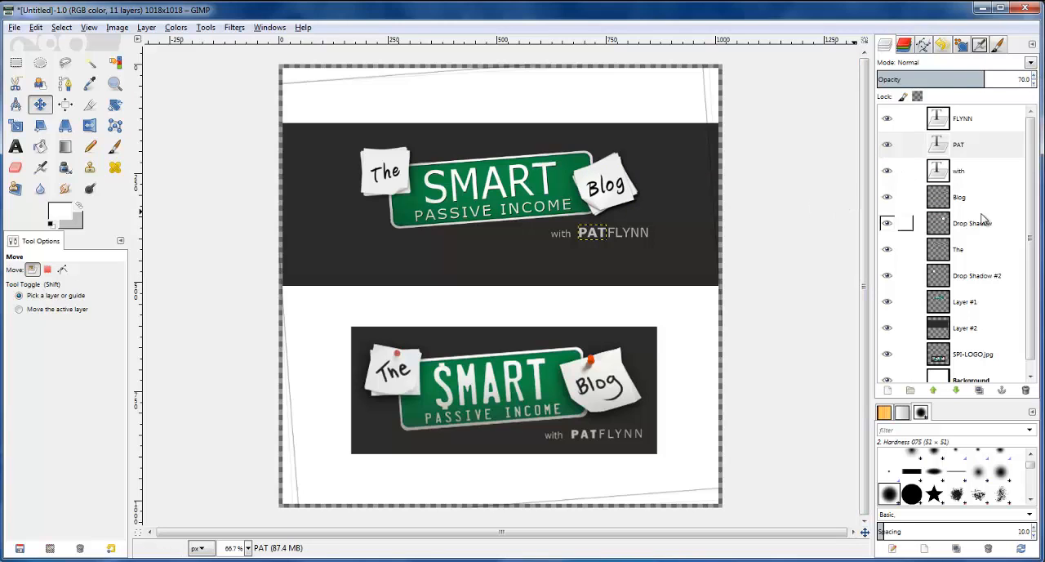
Add a transparent 1018 × 1018 px layer directly above the license-plate layer, Layer #1
left_click(971, 236)
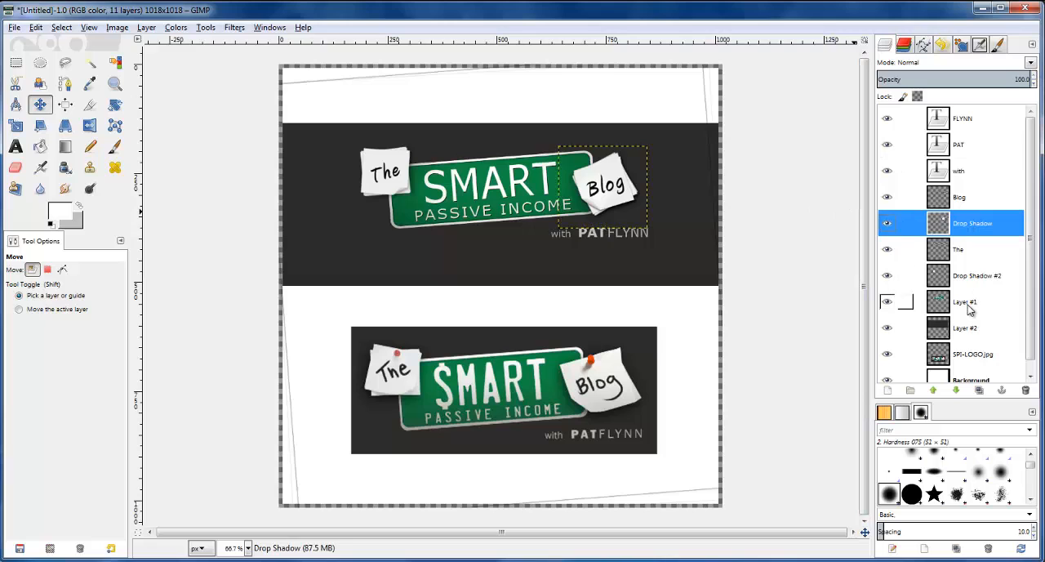
left_click(970, 306)
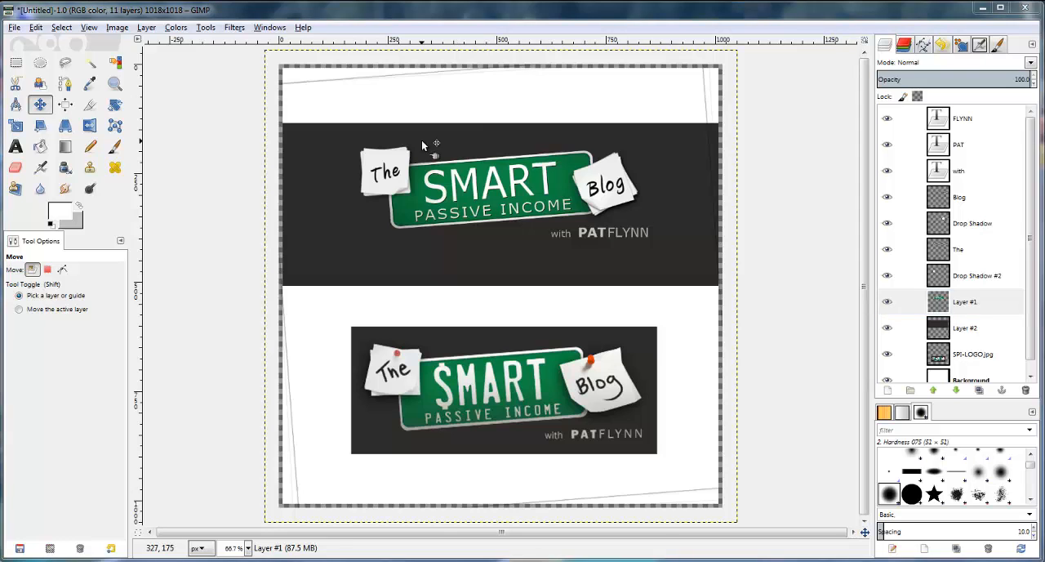
scroll(417, 145, "up", 2, "ctrl")
scroll(393, 192, "up", 1, "ctrl")
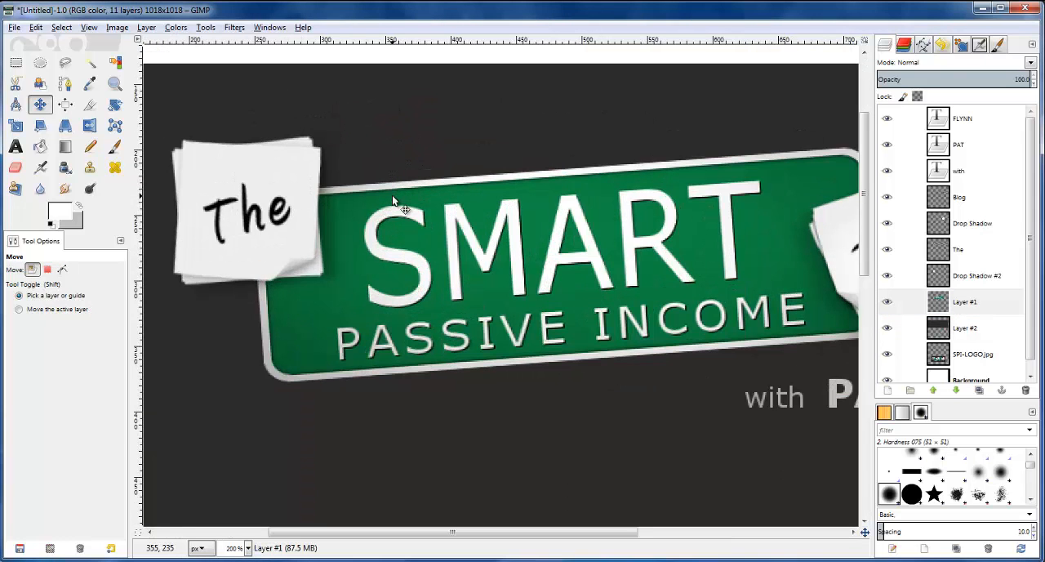
left_click(941, 300)
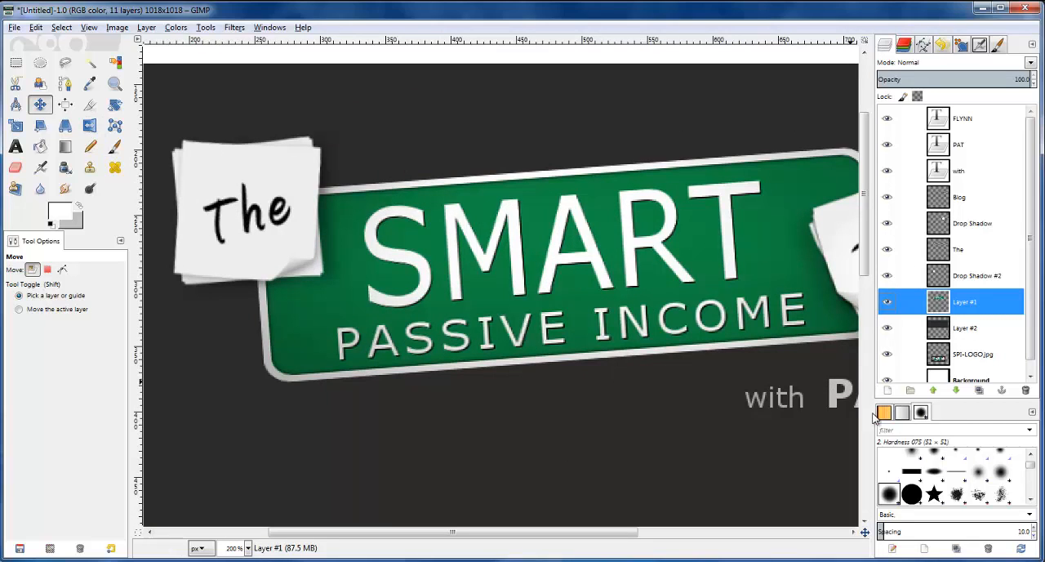
left_click(887, 390)
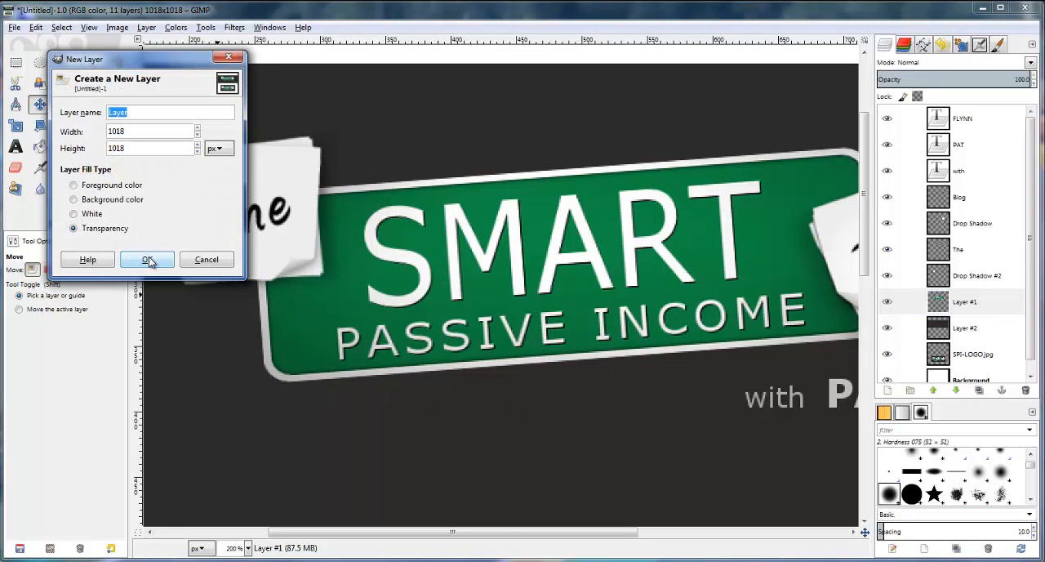
left_click(147, 259)
Make a narrow vertical rectangular selection of about 10 × 91 px, centred over the S of SMART and extending past its ends
left_click(16, 62)
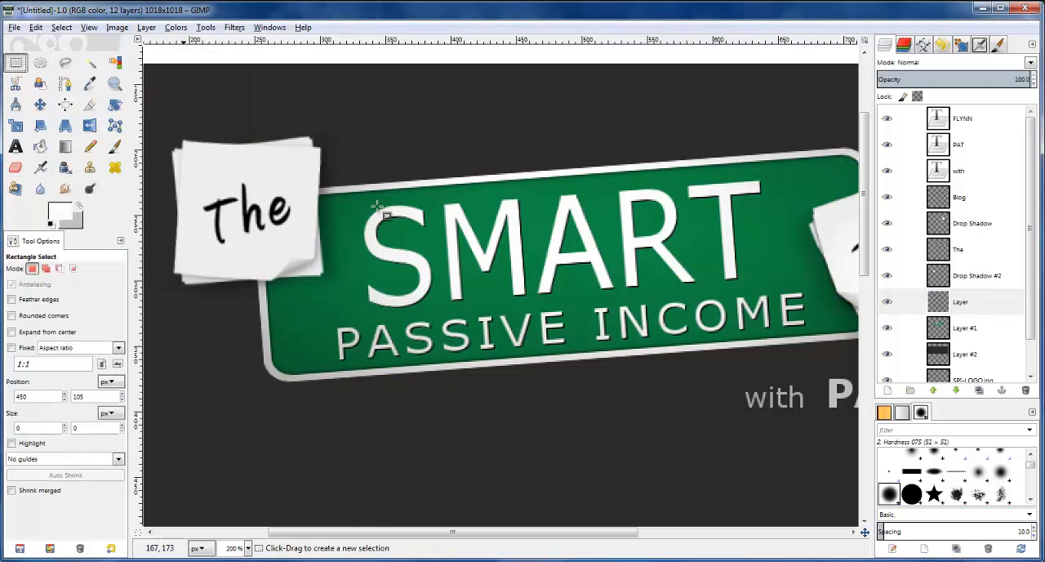
left_click_drag(383, 196, 397, 319)
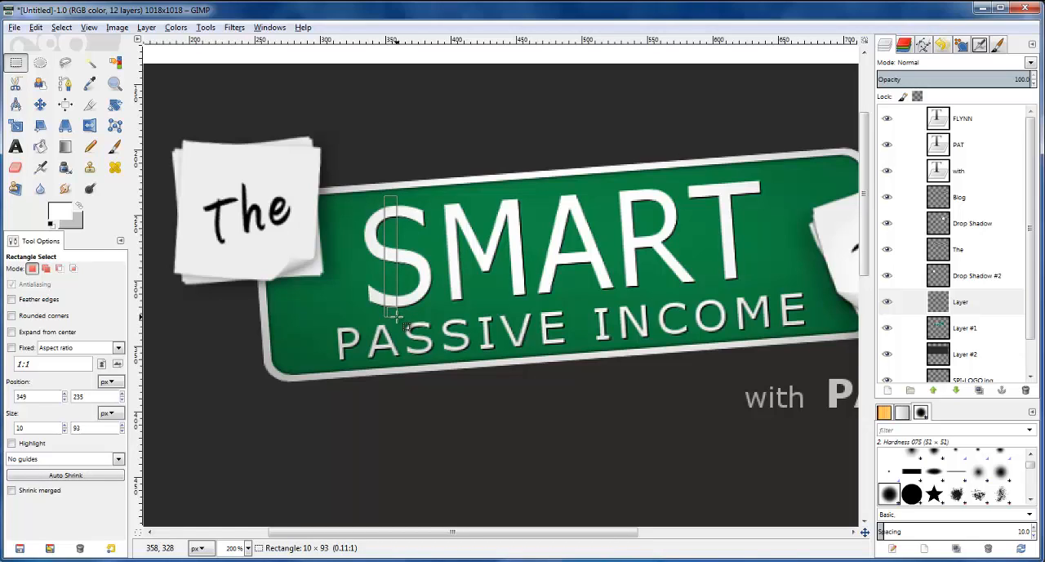
left_click_drag(397, 318, 396, 315)
left_click_drag(390, 258, 393, 260)
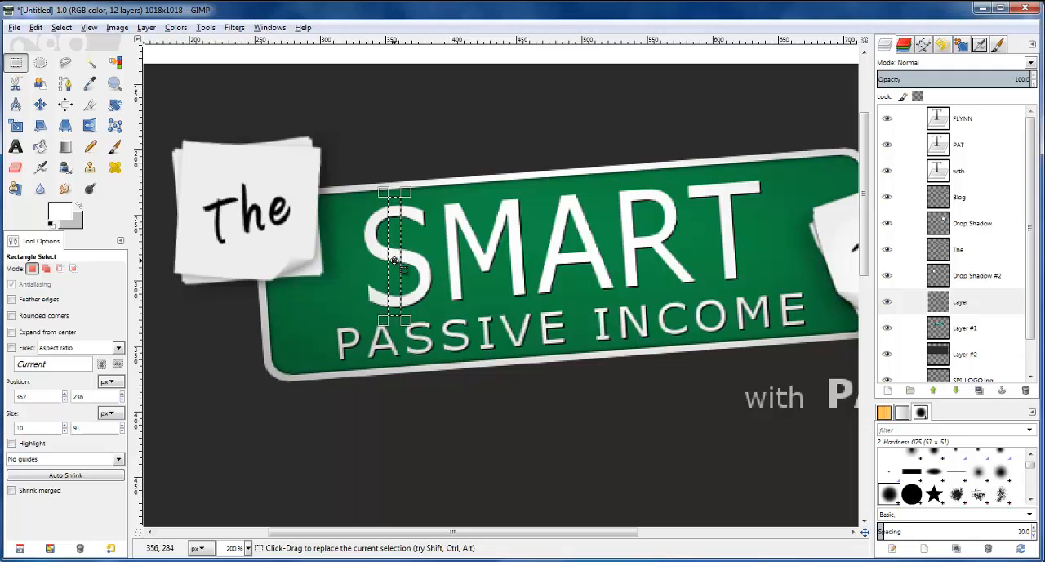
Fill the narrow selection with white on the new layer to turn the S into a dollar sign, and clear the selection
left_click(907, 301)
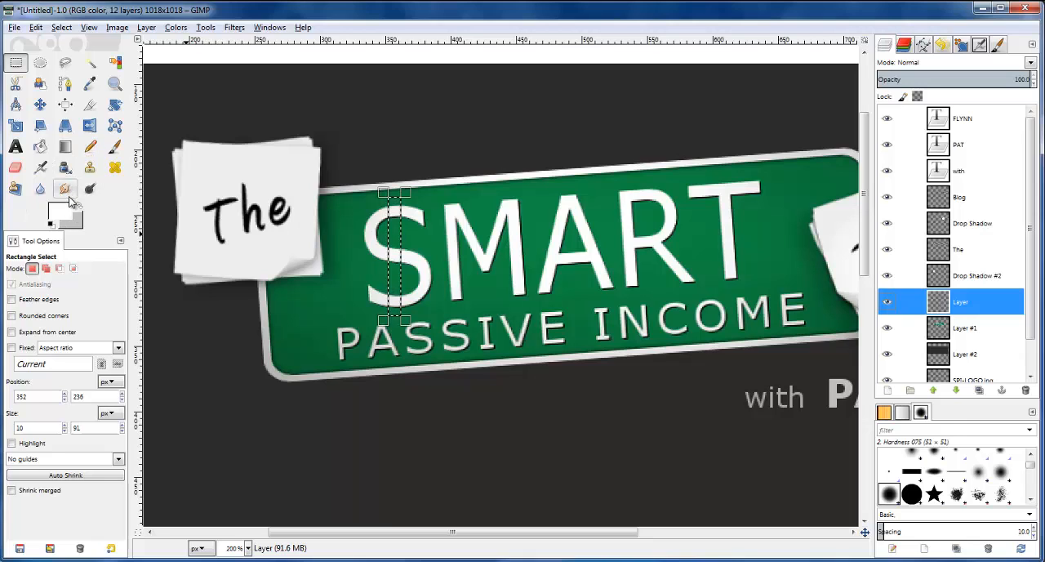
left_click(40, 146)
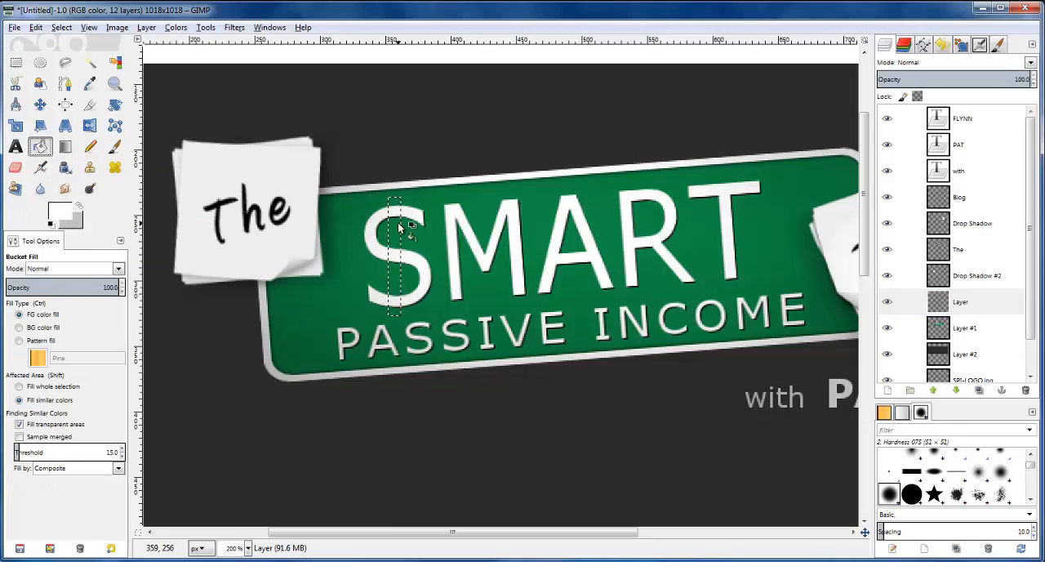
left_click(398, 229)
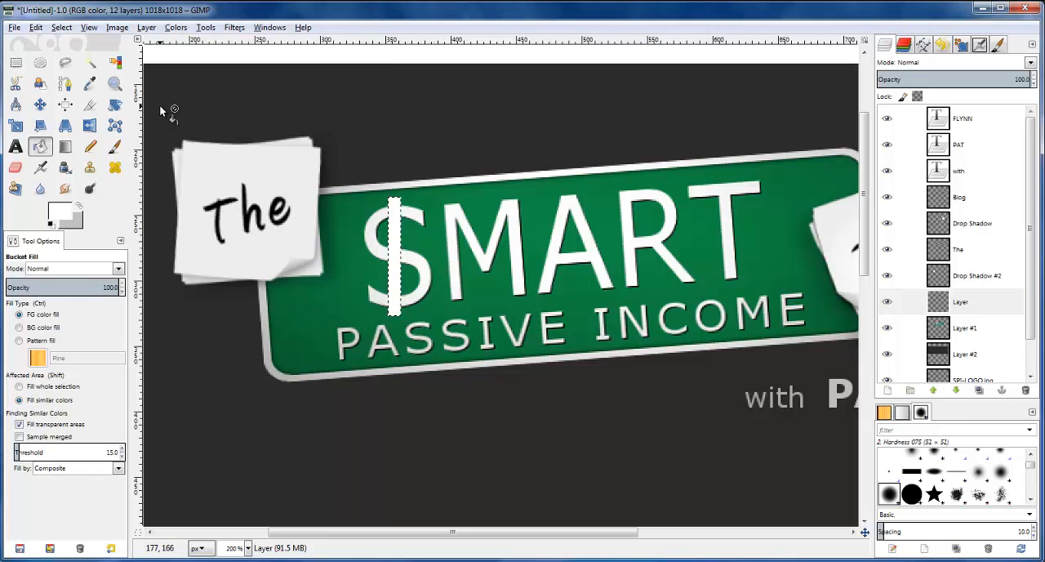
left_click(19, 64)
left_click(172, 50)
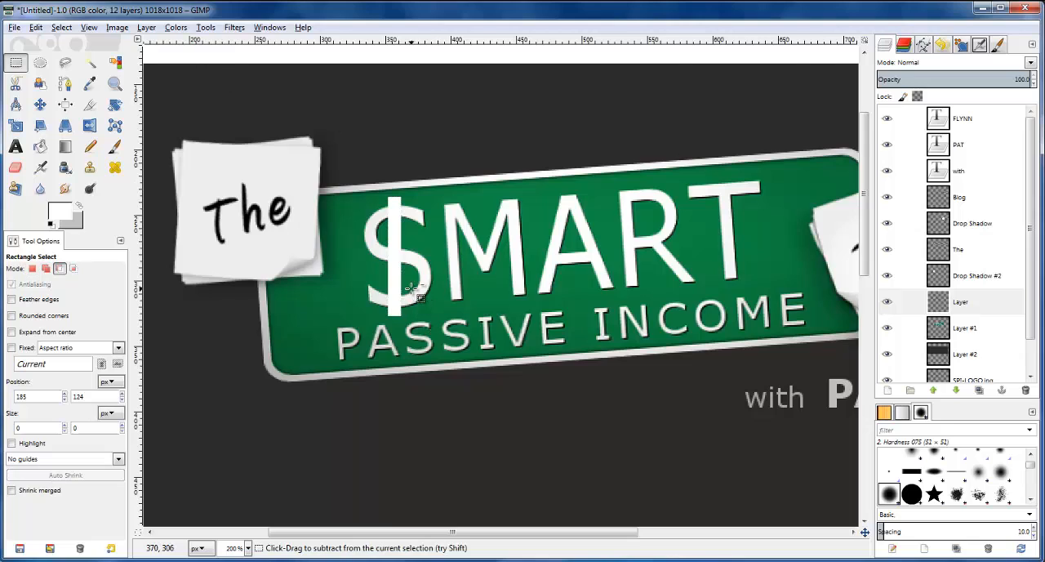
Select the shape of the white dollar-sign bar from its layer's alpha
scroll(410, 292, "up", 1, "ctrl")
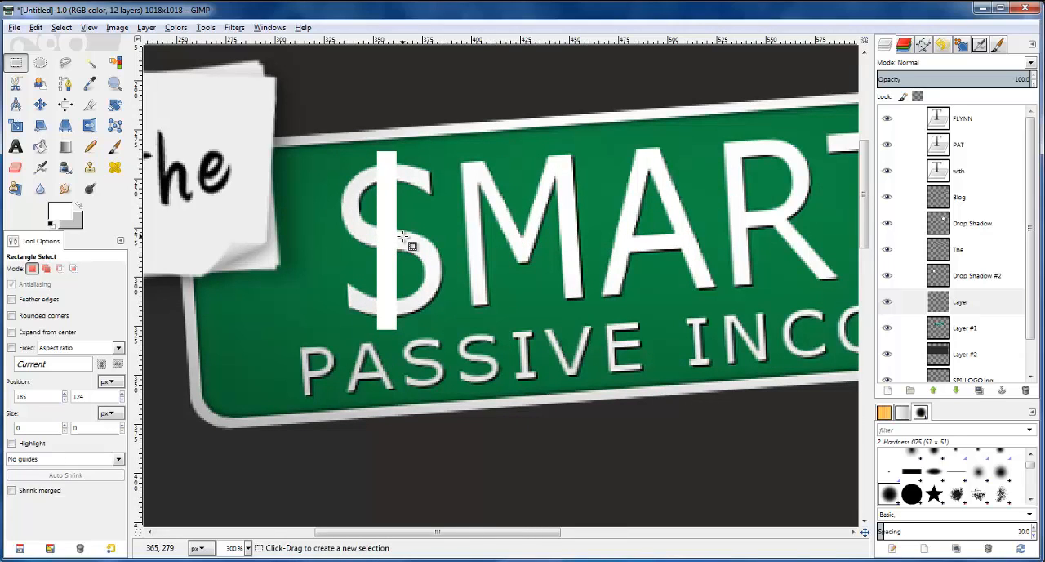
right_click(947, 303)
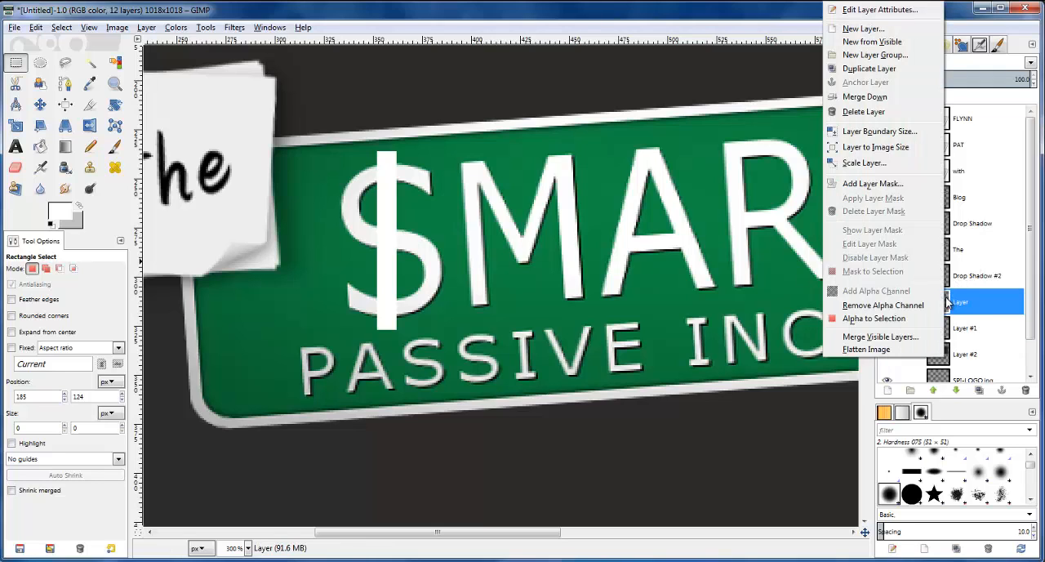
left_click(899, 319)
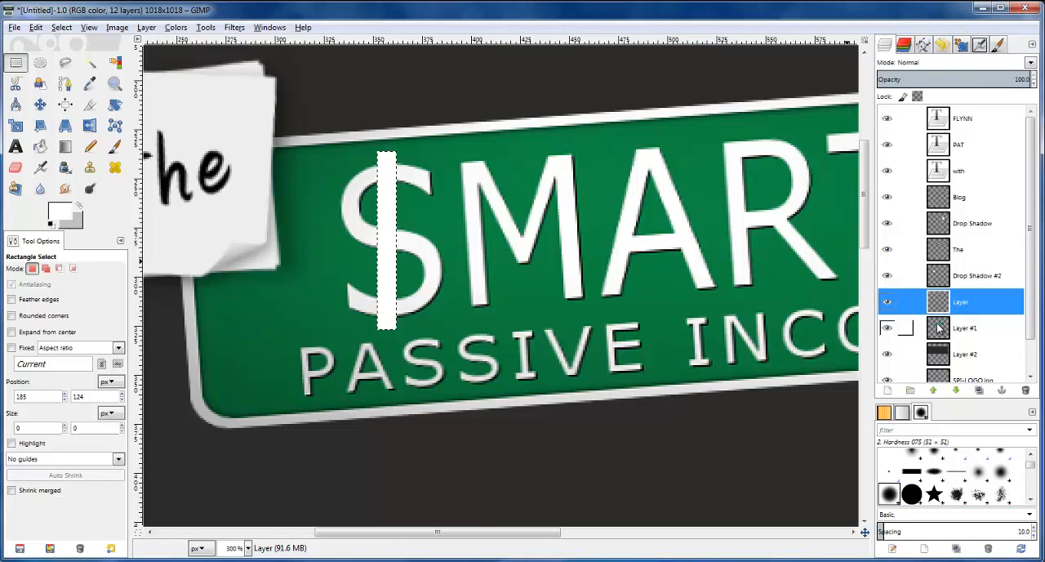
Add a transparent 1018 × 1018 px layer between the white bar's layer and Layer #1
left_click(938, 327)
left_click(887, 390)
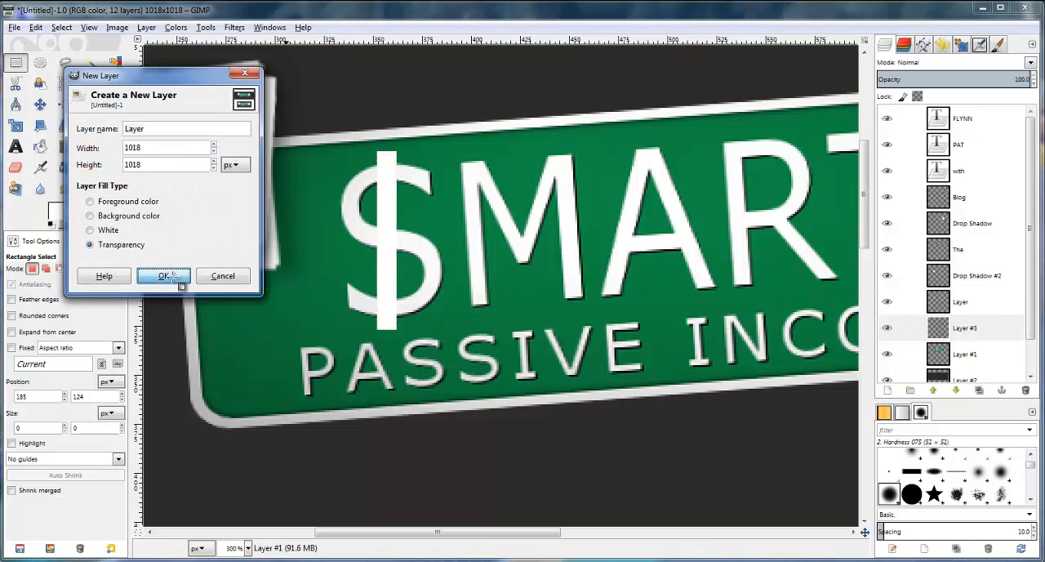
left_click(164, 276)
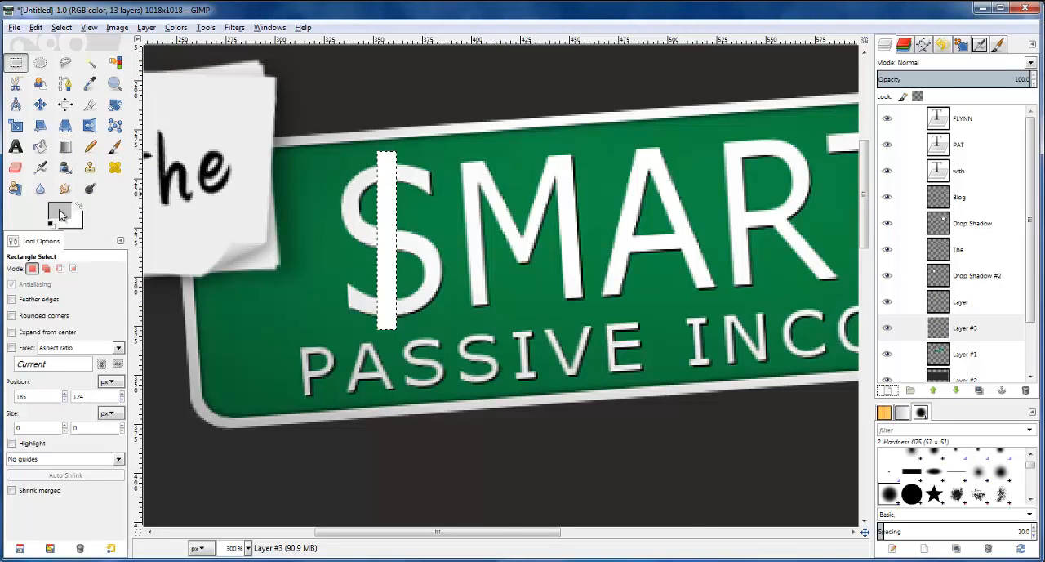
Set the foreground colour to black (000000) and fill the bar-shaped selection on the new lower layer
left_click(60, 214)
left_click(504, 157)
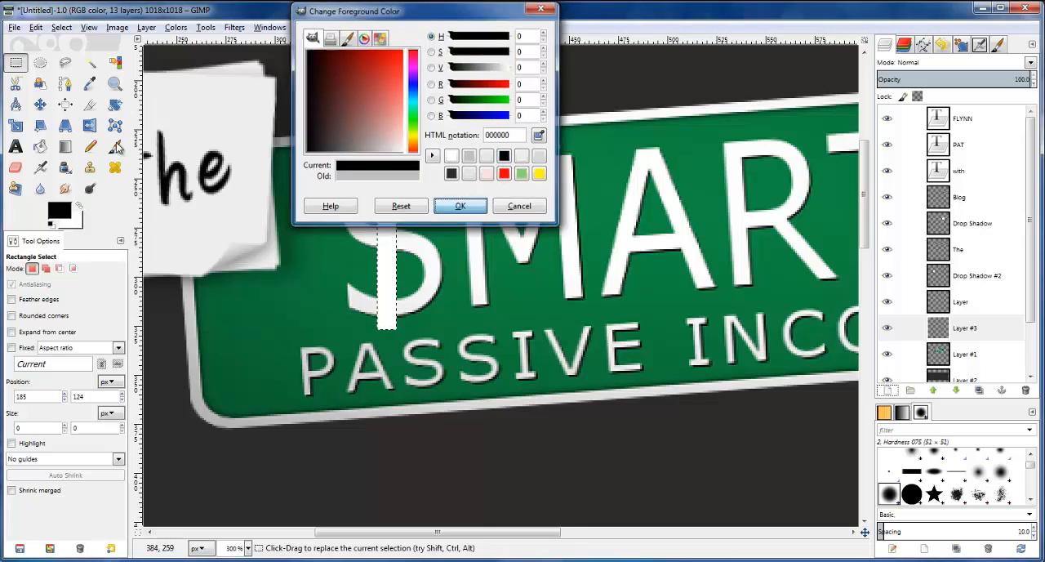
left_click(460, 206)
key("shift+b")
left_click(392, 200)
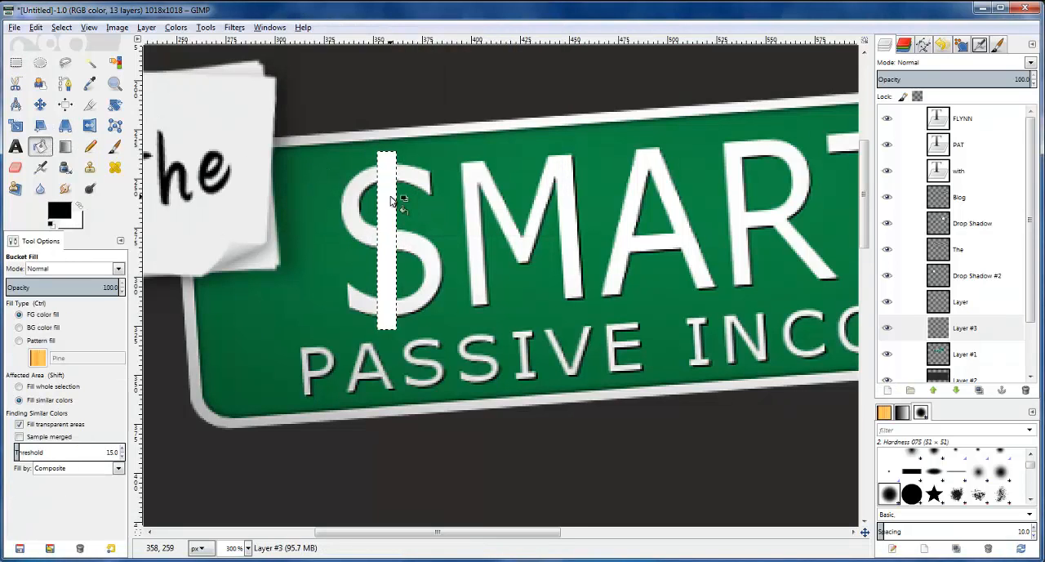
Offset the black bar slightly to the right as a shadow and merge the white bar's layer down onto it
left_click(40, 104)
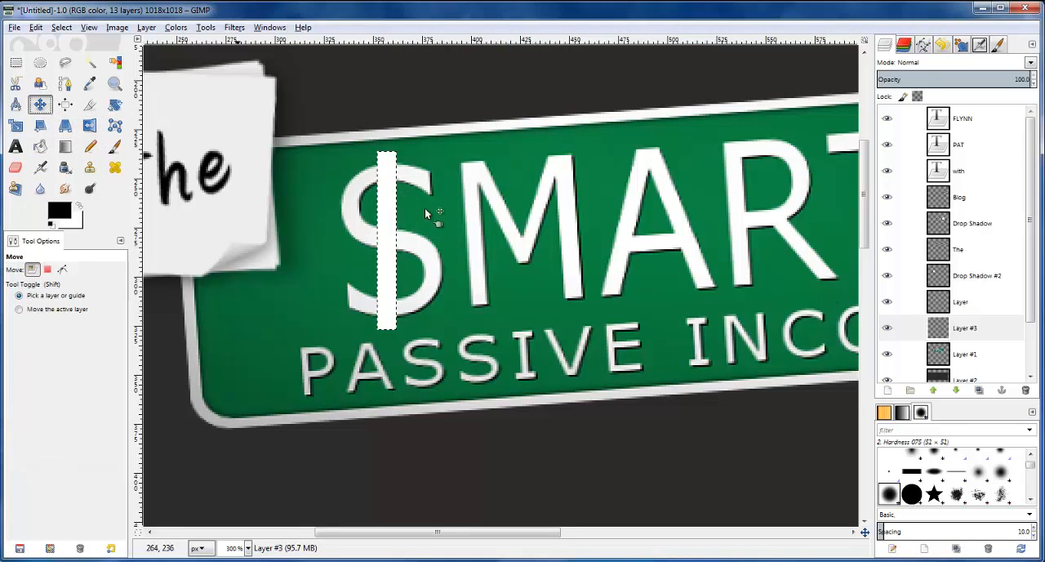
left_click(944, 323)
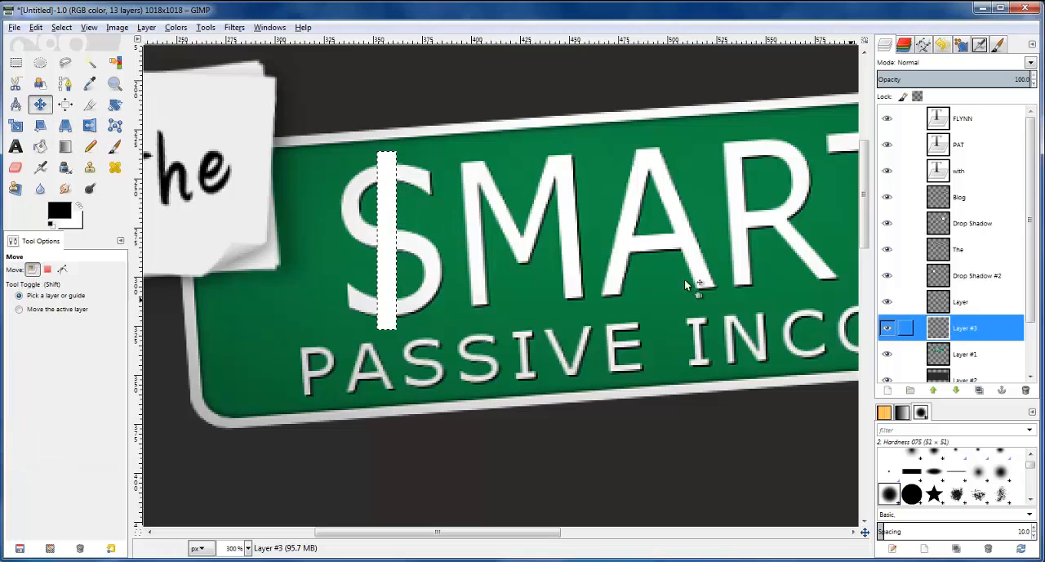
left_click(394, 234)
key("Right")
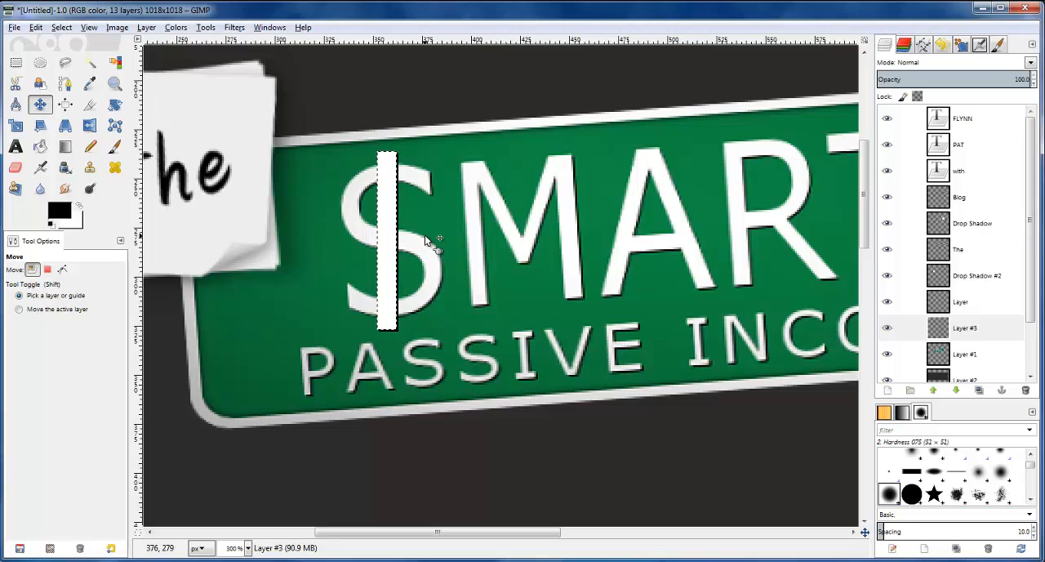
right_click(944, 304)
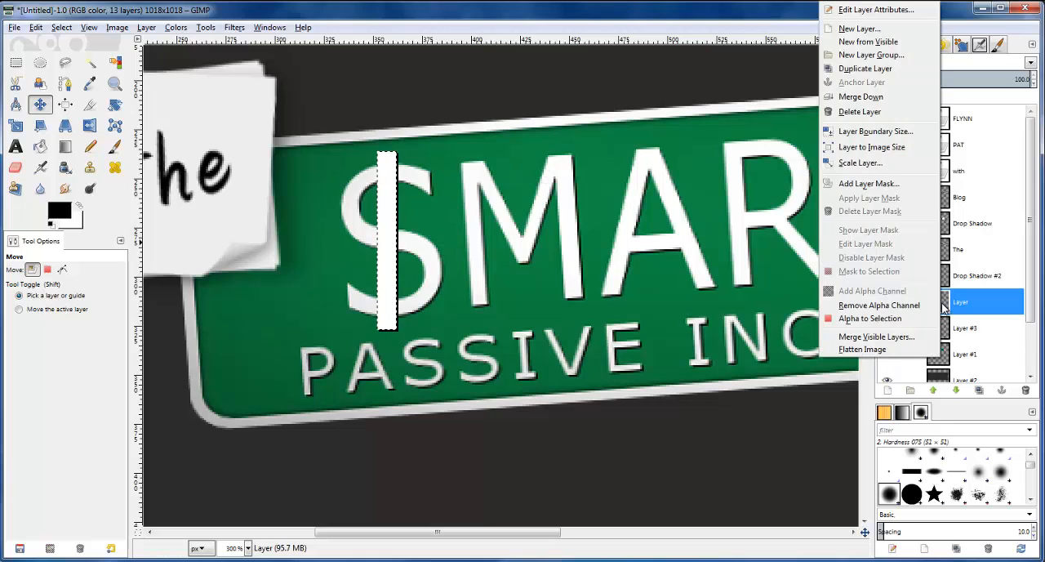
left_click(861, 97)
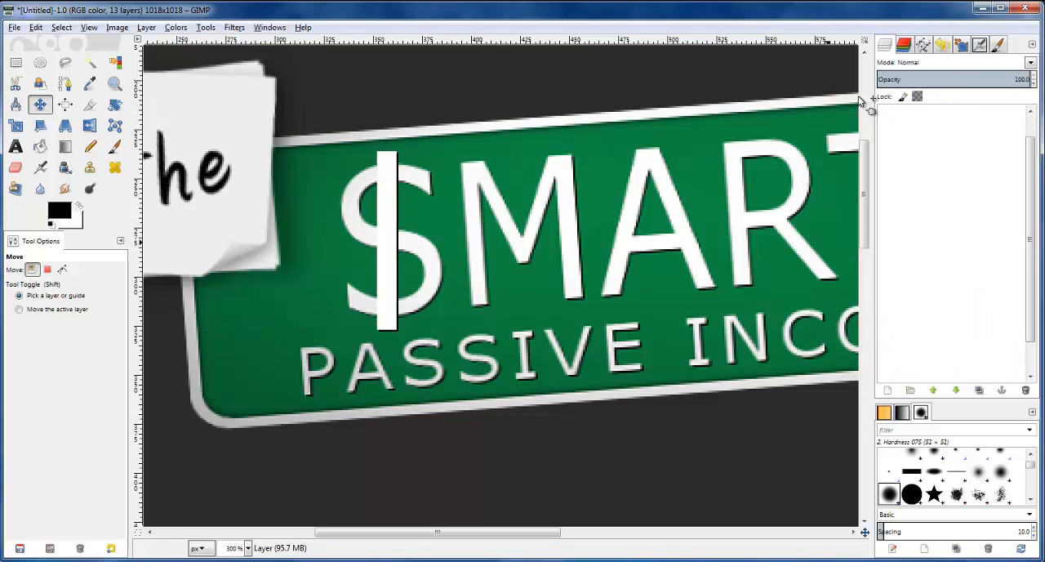
Clear the selection and autocrop the merged dollar-sign bar layer to its content
left_click(40, 104)
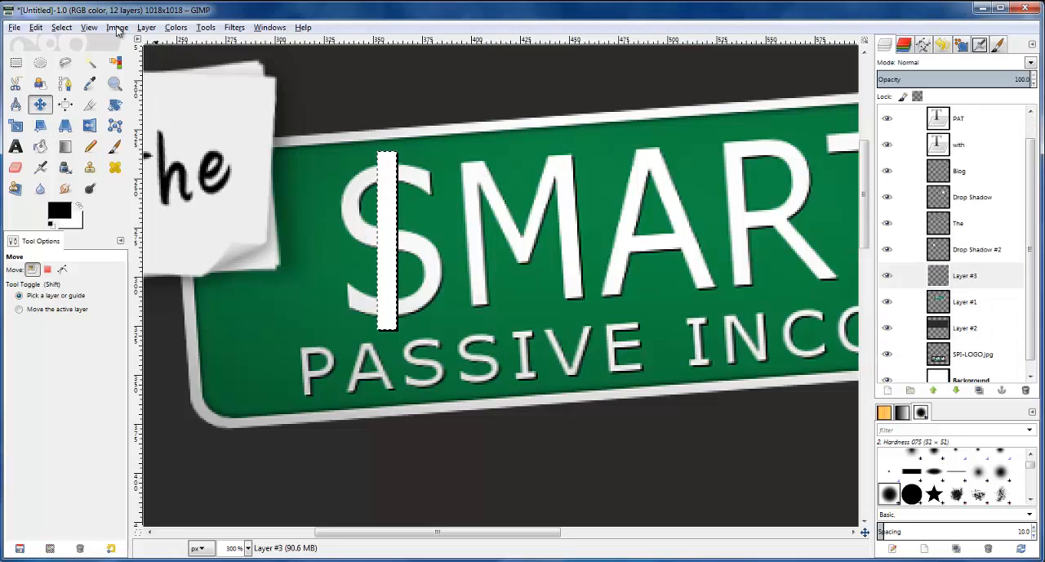
left_click(57, 30)
left_click(76, 63)
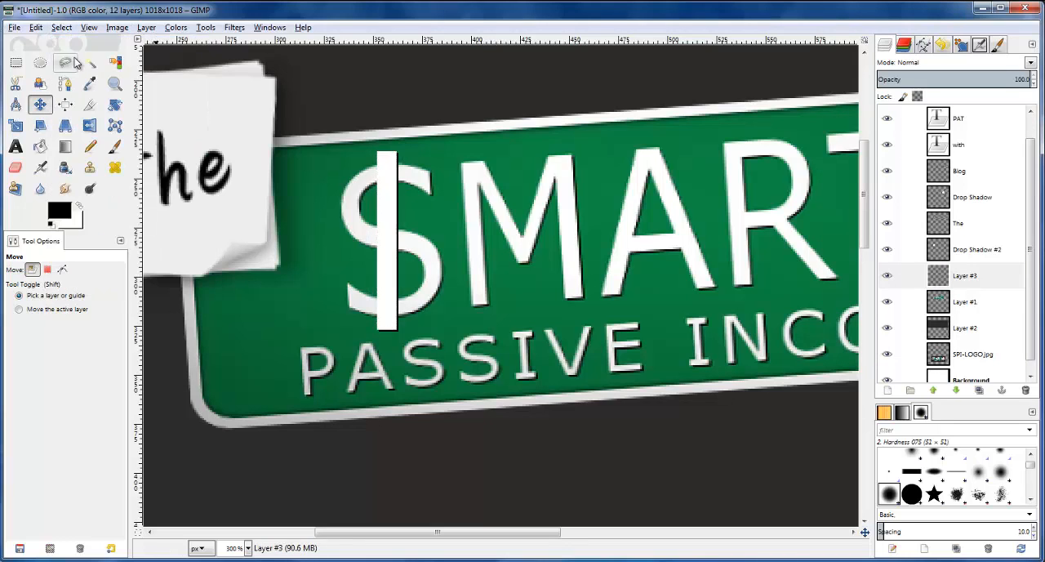
left_click(147, 30)
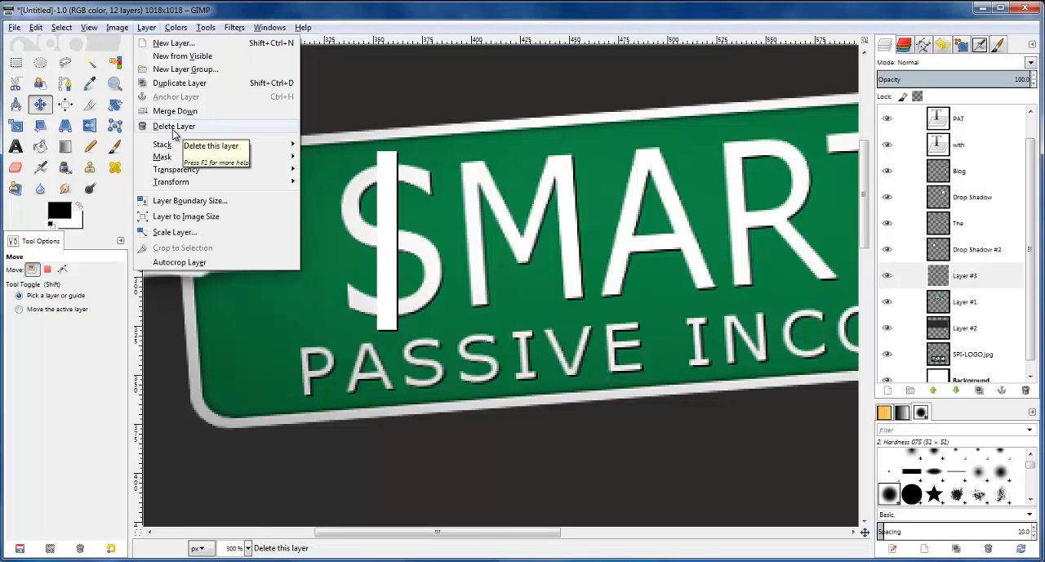
left_click(178, 263)
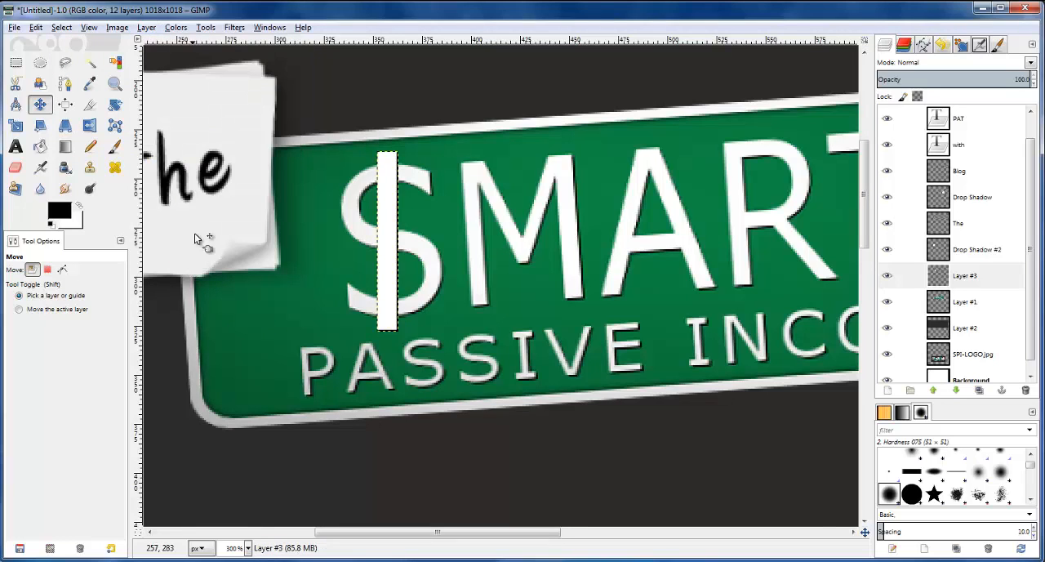
Rotate the dollar-sign bar by -3.37° and move it slightly right to re-centre it on the S
left_click(114, 105)
left_click(389, 179)
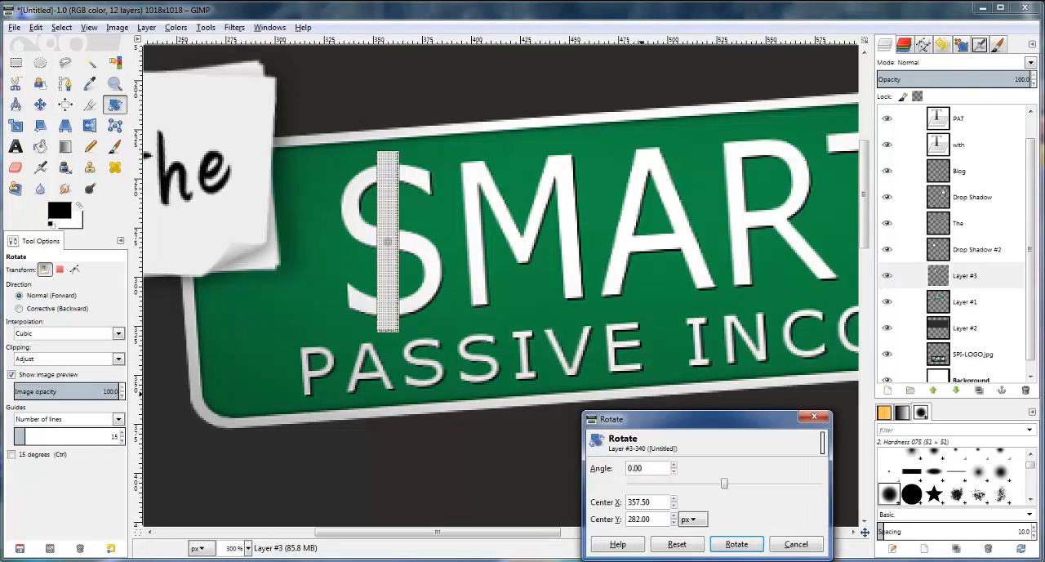
left_click_drag(726, 487, 722, 484)
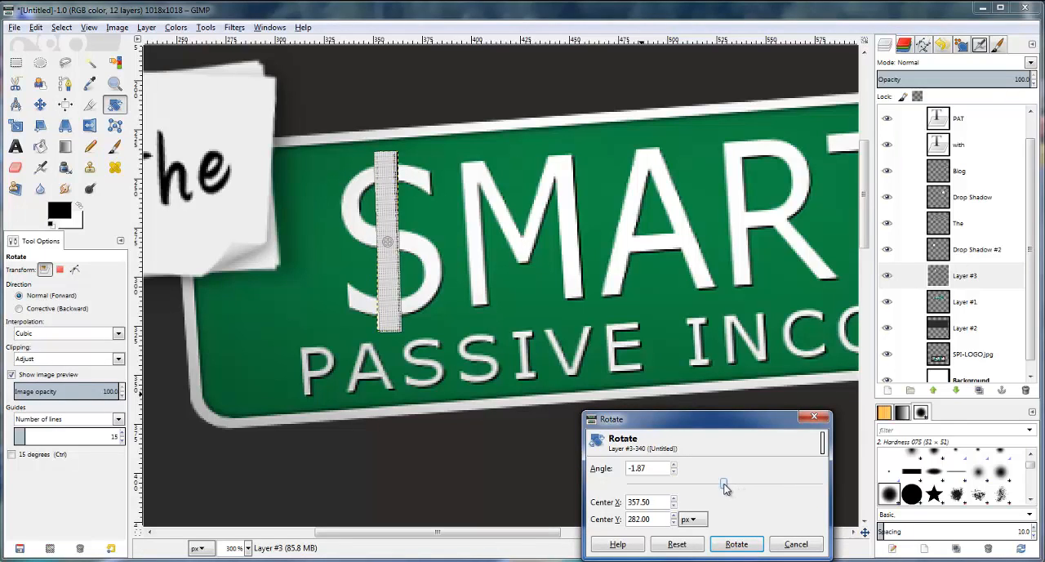
left_click(674, 473)
left_click(673, 473)
left_click(673, 473)
left_click(674, 473)
left_click(674, 473)
left_click(673, 473)
left_click(674, 473)
left_click(674, 473)
left_click(674, 473)
left_click(674, 473)
left_click(674, 473)
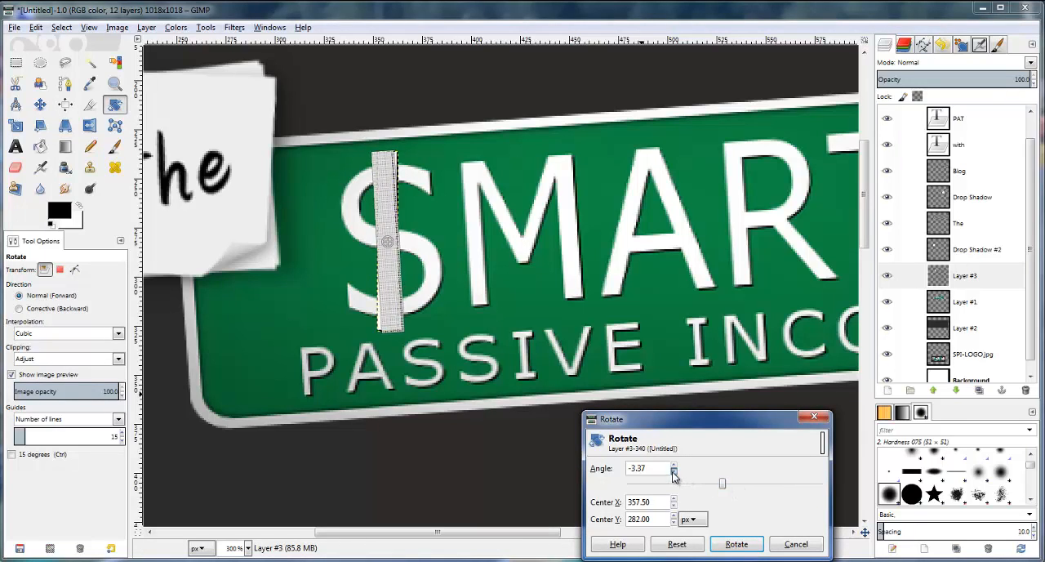
left_click(738, 545)
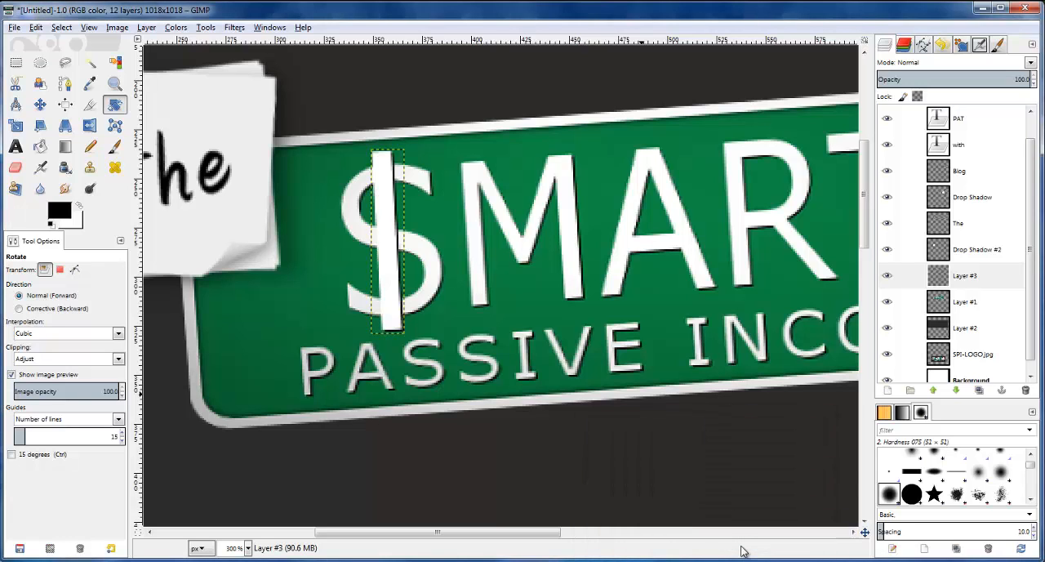
left_click(40, 104)
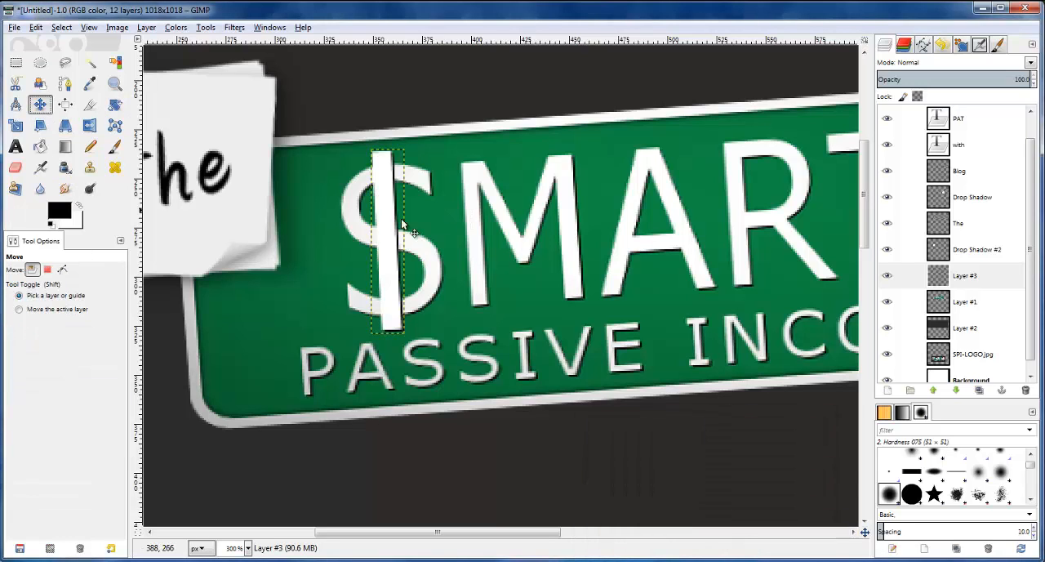
left_click_drag(392, 224, 396, 228)
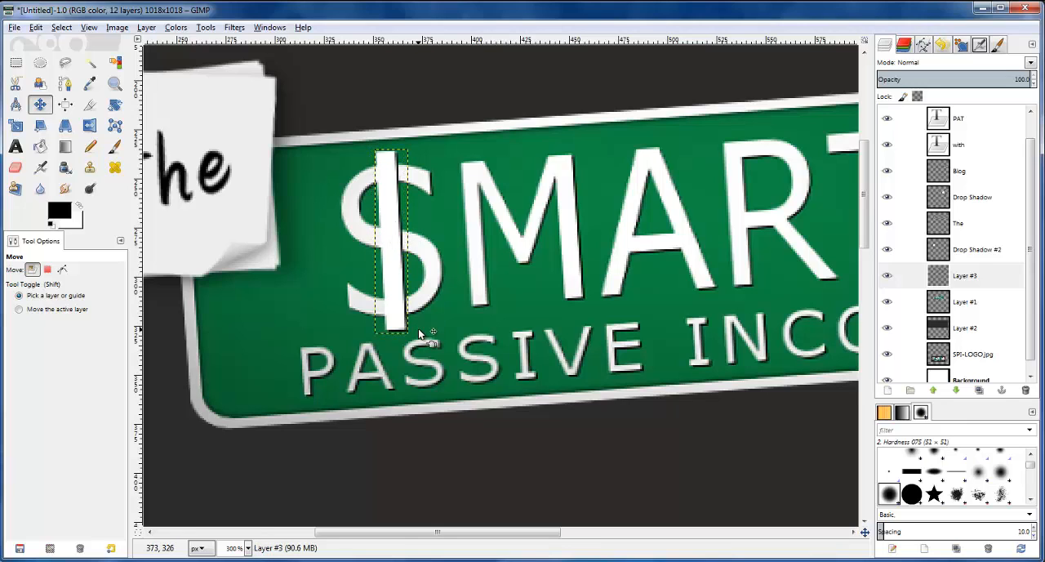
Rotate the dollar-sign bar's layer slightly further counter-clockwise to match the slant of the plate's lettering
left_click(944, 252)
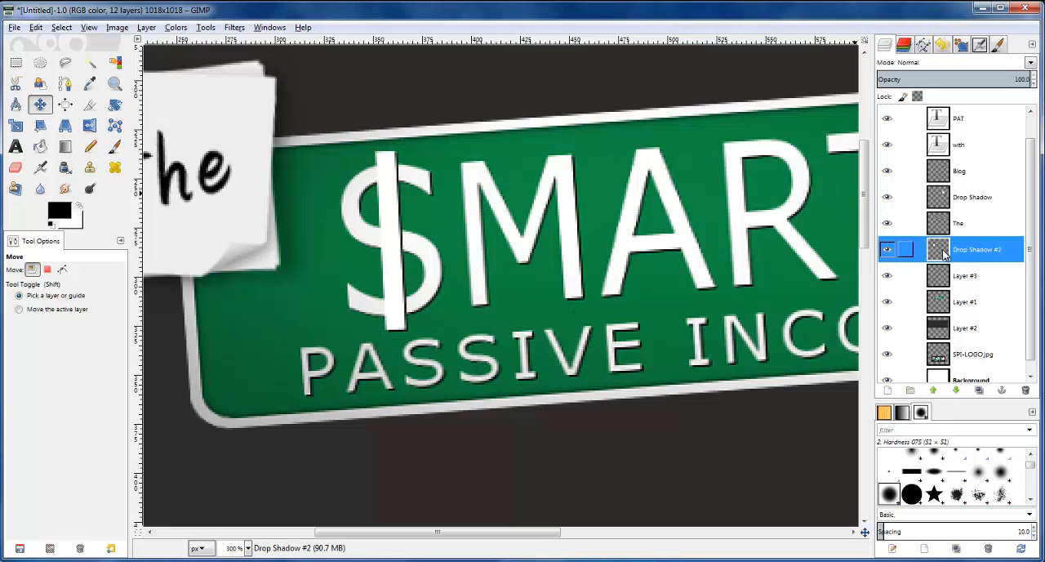
left_click(906, 275)
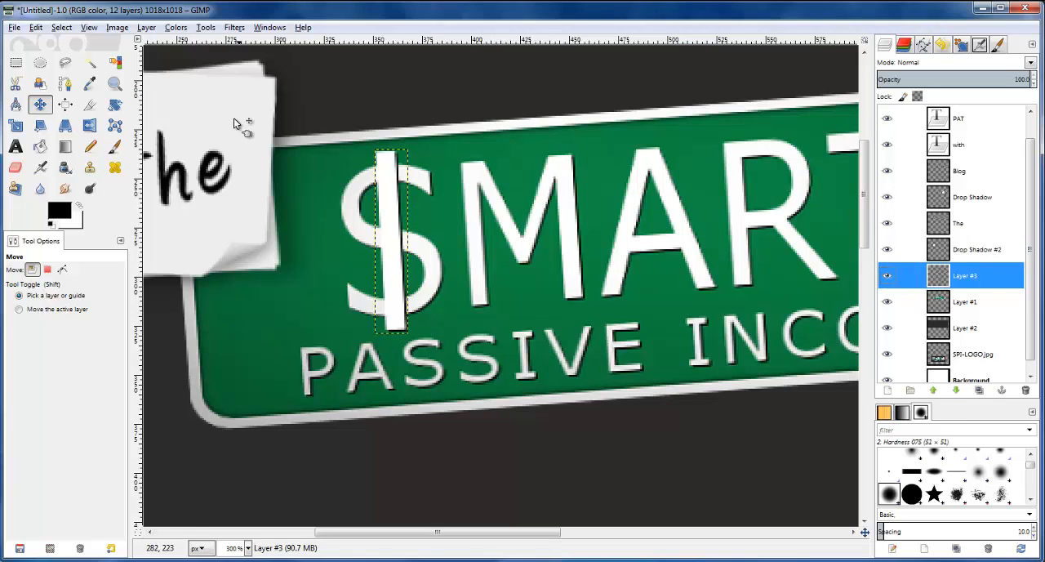
left_click(115, 105)
left_click(379, 172)
left_click(674, 472)
left_click(674, 472)
left_click(674, 472)
left_click(674, 472)
double_click(675, 472)
left_click(674, 472)
double_click(675, 472)
left_click(674, 472)
left_click(675, 472)
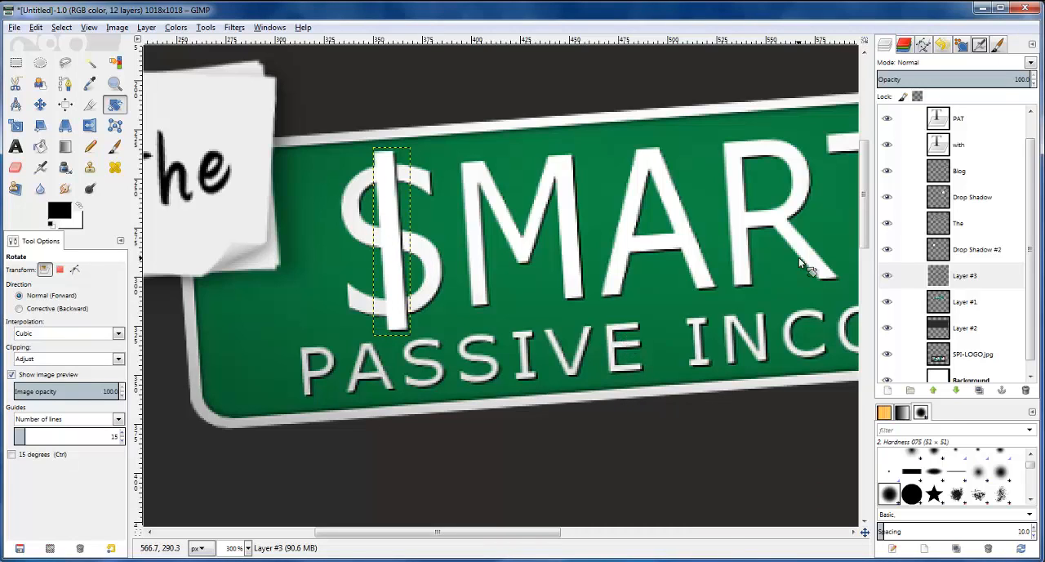
Try to rotate the dollar-sign bar by another -1.10°
left_click(944, 273)
left_click(120, 106)
left_click(397, 228)
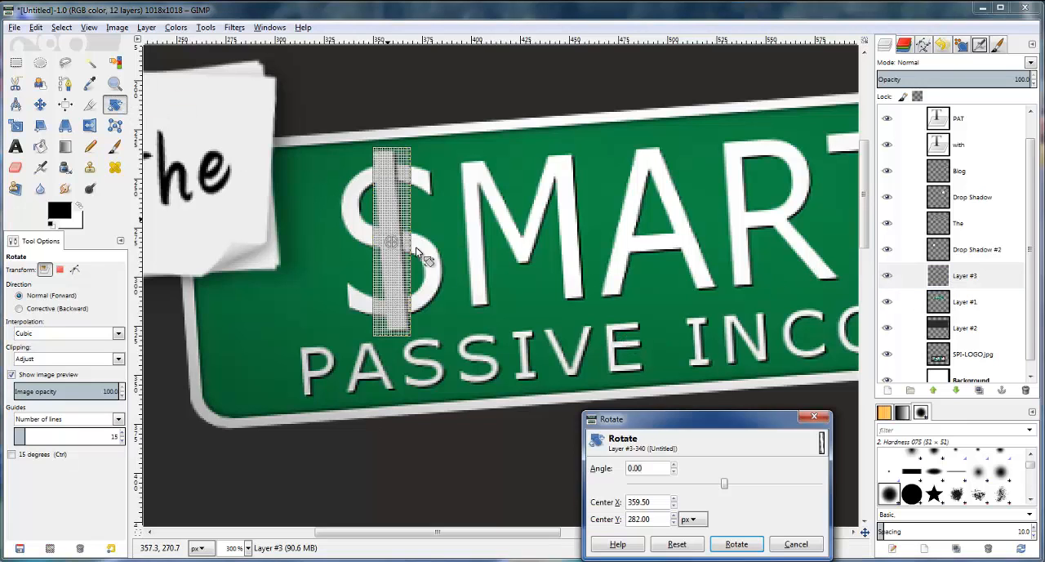
left_click(675, 472)
left_click(675, 472)
left_click(674, 472)
left_click(674, 472)
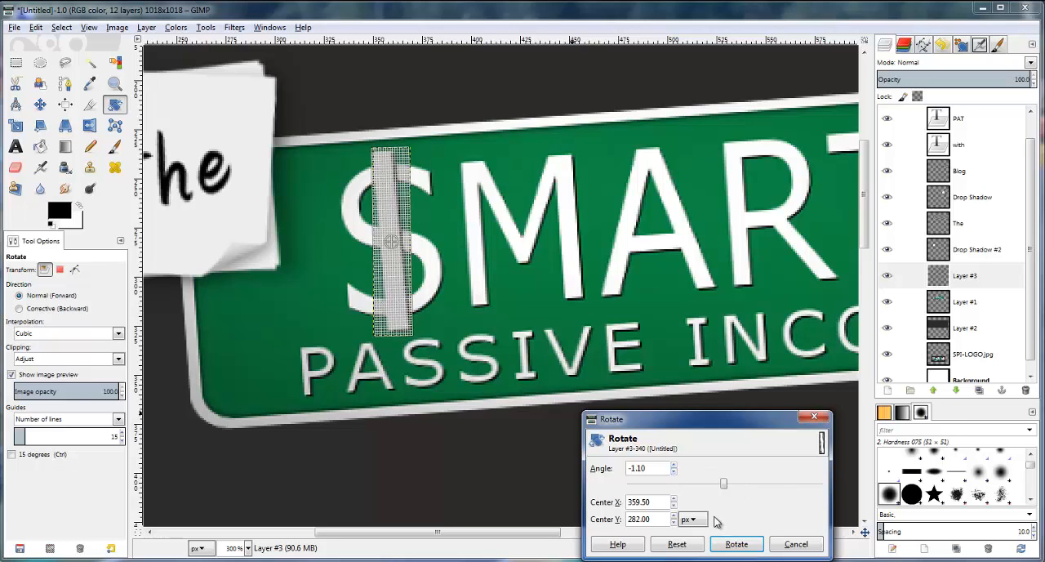
left_click(748, 545)
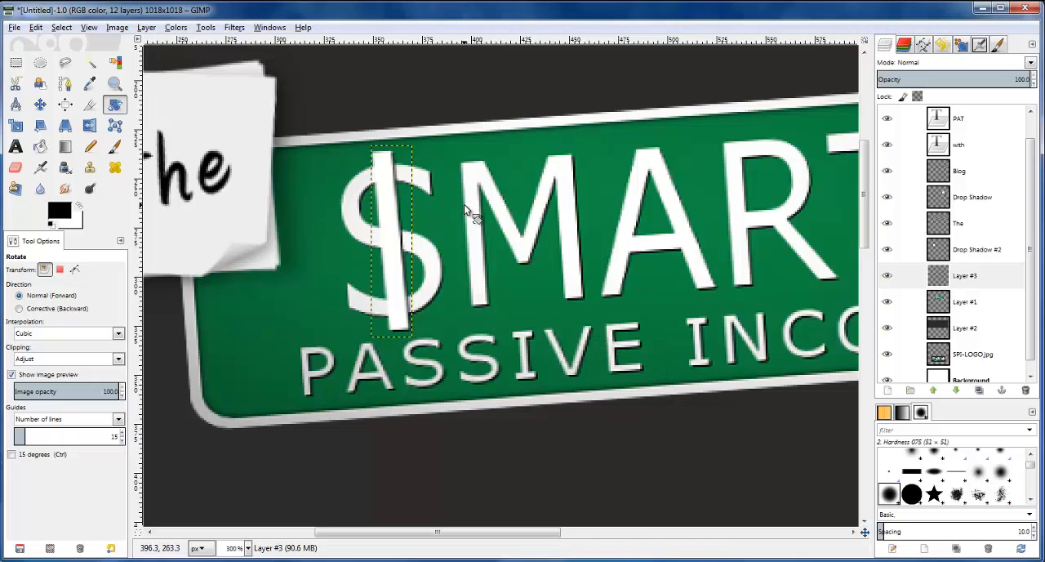
scroll(466, 210, "down", 1, "ctrl")
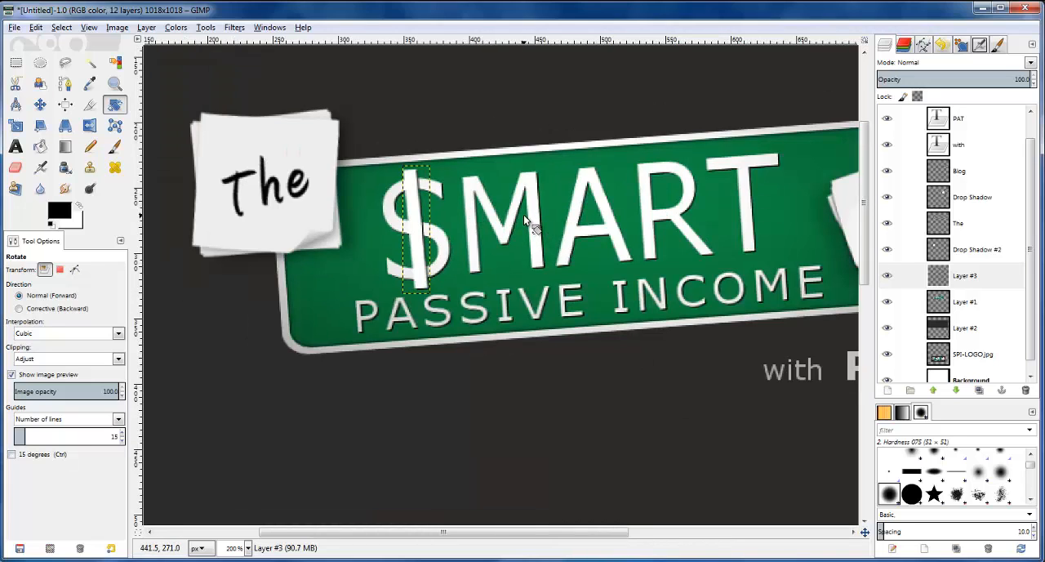
key("ctrl+z")
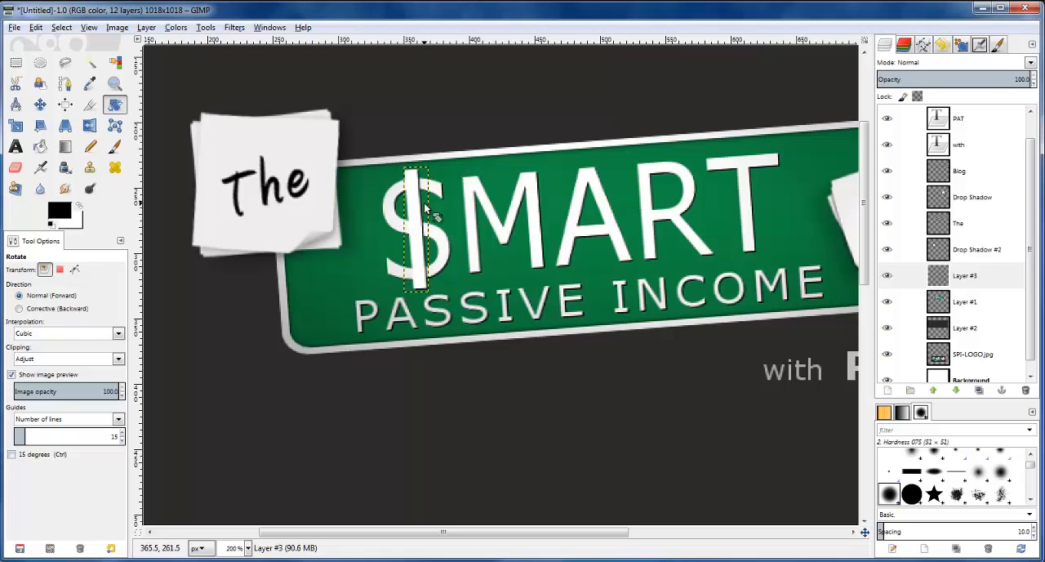
Nudge the dollar-sign bar up by one pixel over the S
scroll(423, 207, "up", 3, "ctrl")
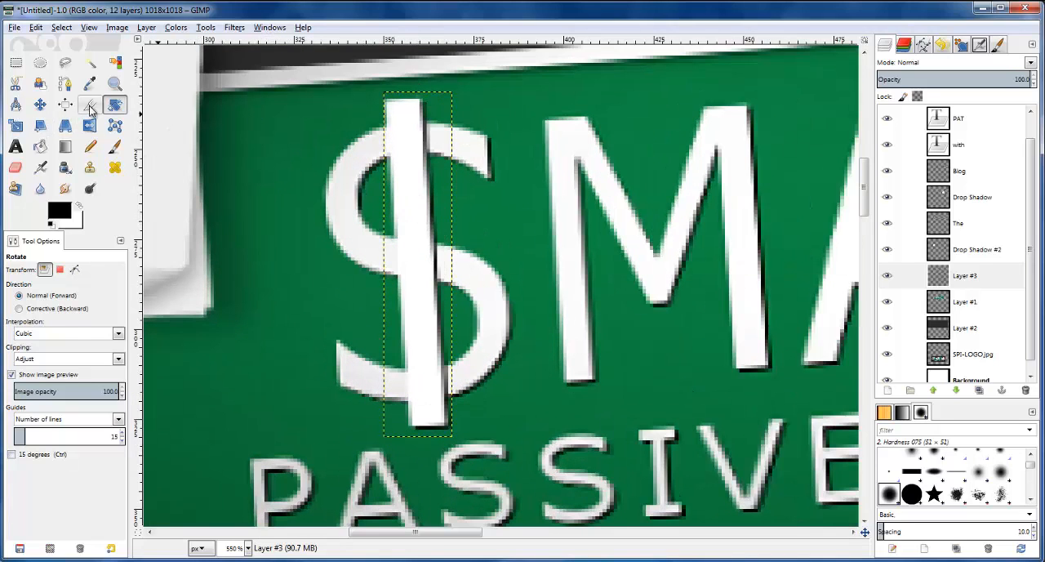
left_click(40, 104)
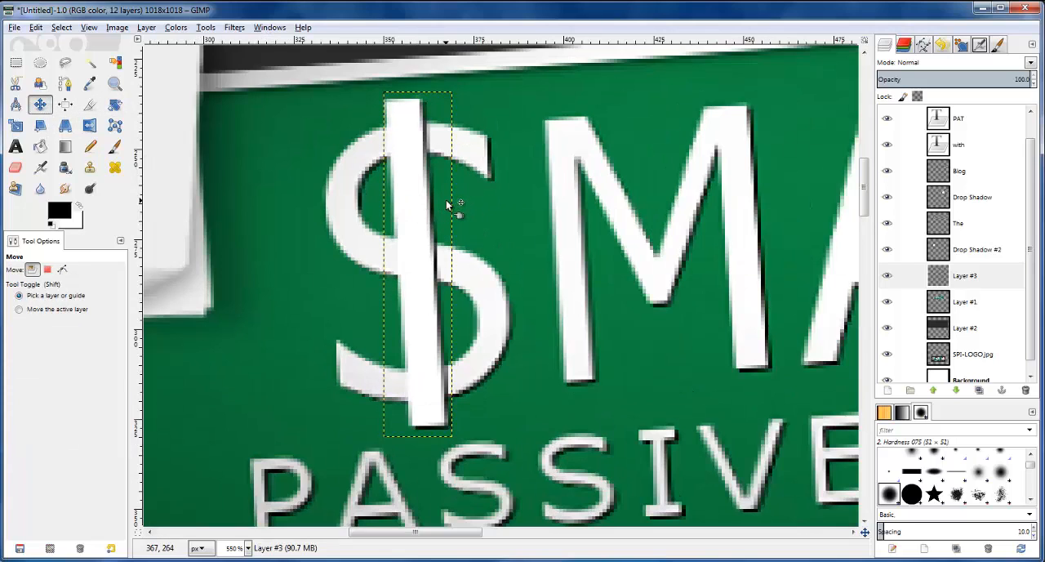
key("Up")
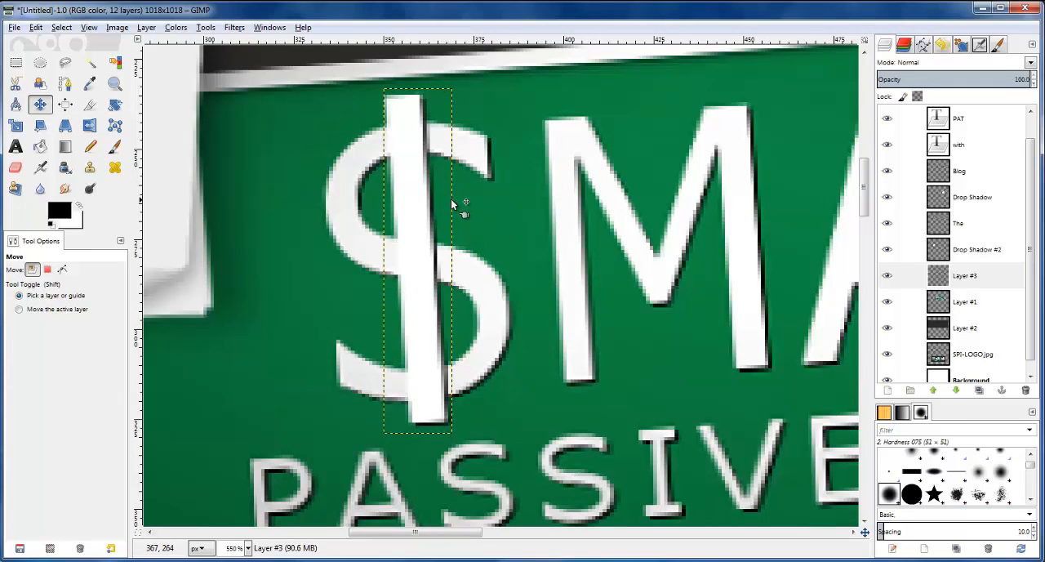
key("Down")
key("Up")
Erase the bar where it crosses the upper curve of the S, using the Hardness 100 eraser brush at size 5
left_click(959, 276)
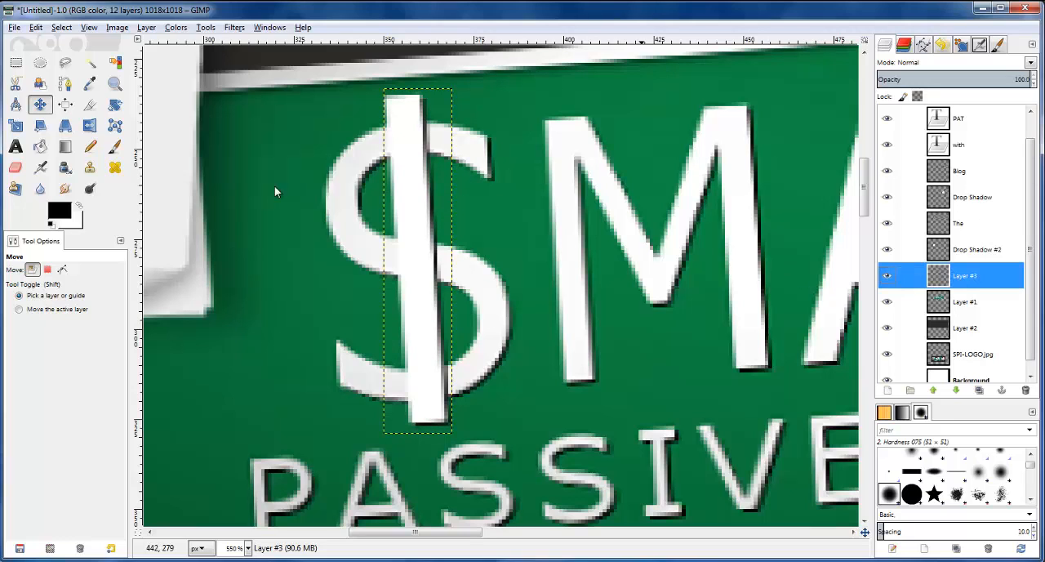
left_click(15, 166)
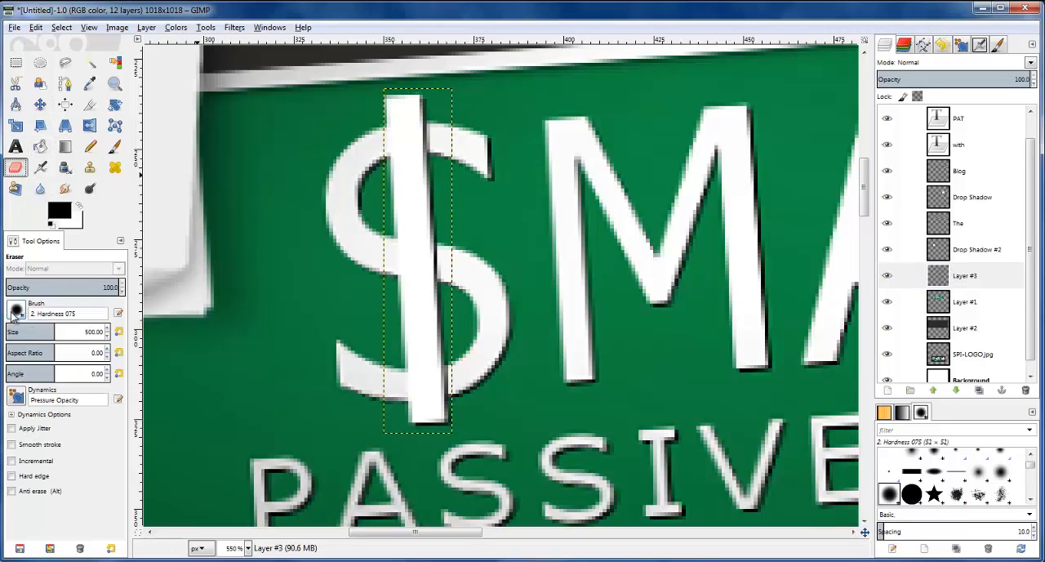
left_click(16, 309)
left_click(35, 366)
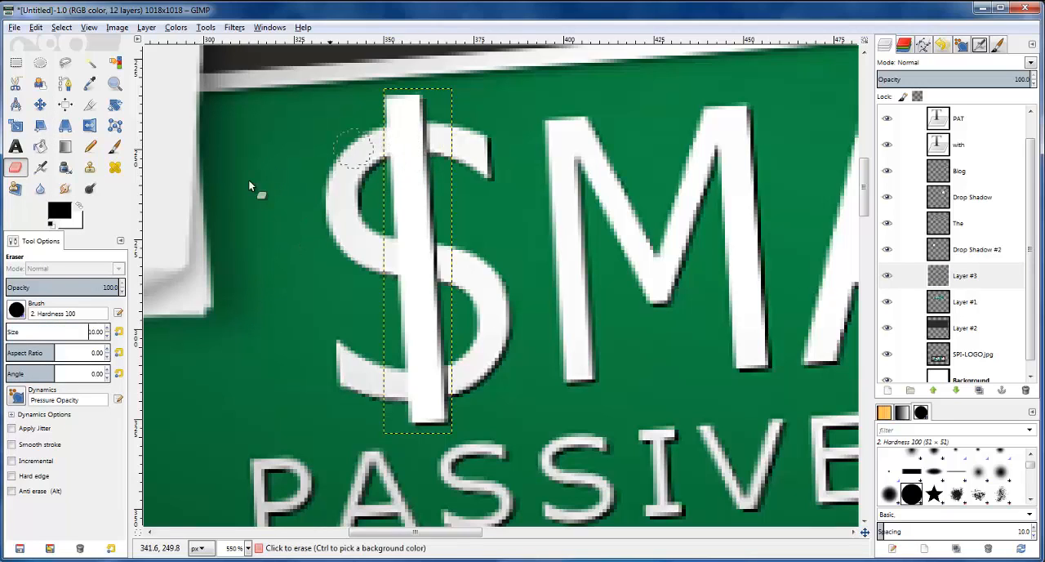
key("Return")
left_click(420, 137)
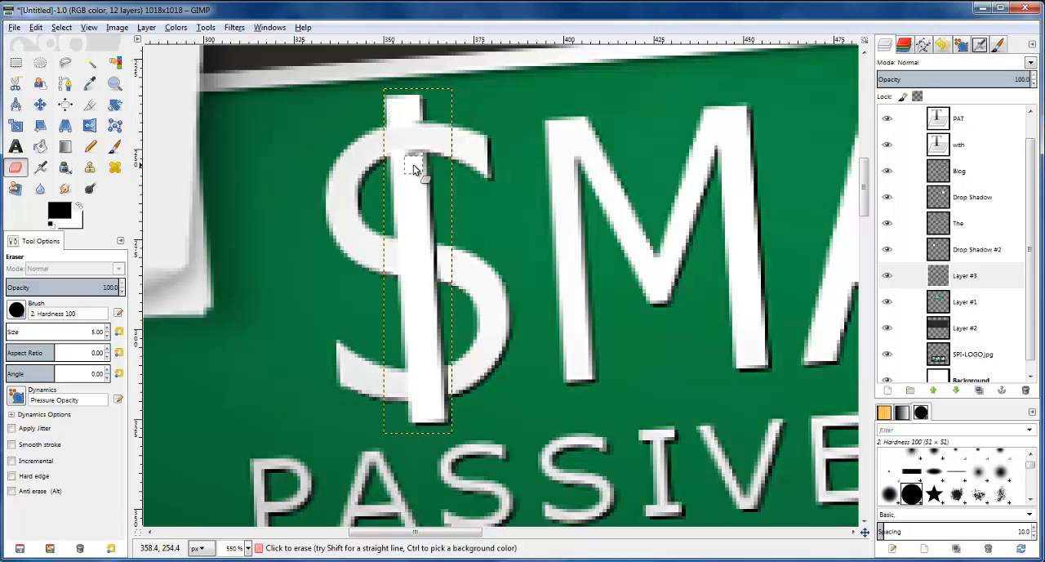
key("ctrl+z")
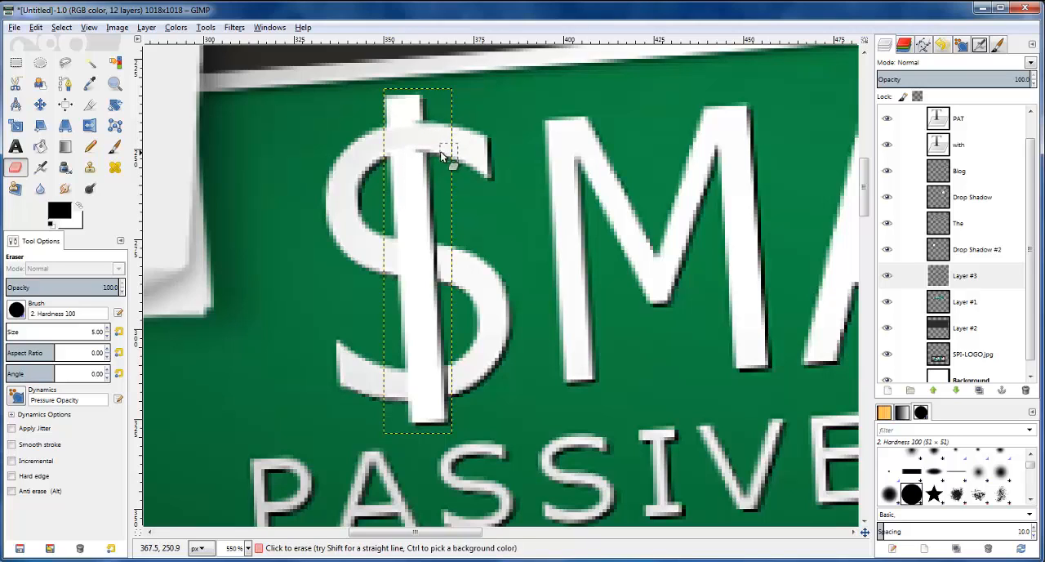
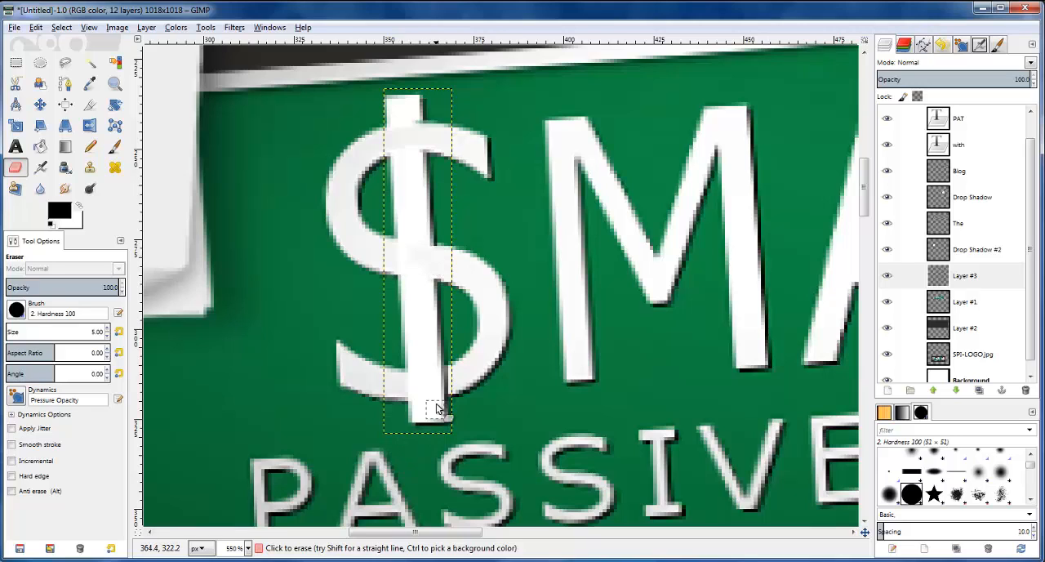
Erase the dollar-sign bar where it crosses the lower curve of the S, using the size 5 eraser
left_click(443, 373)
left_click(446, 382)
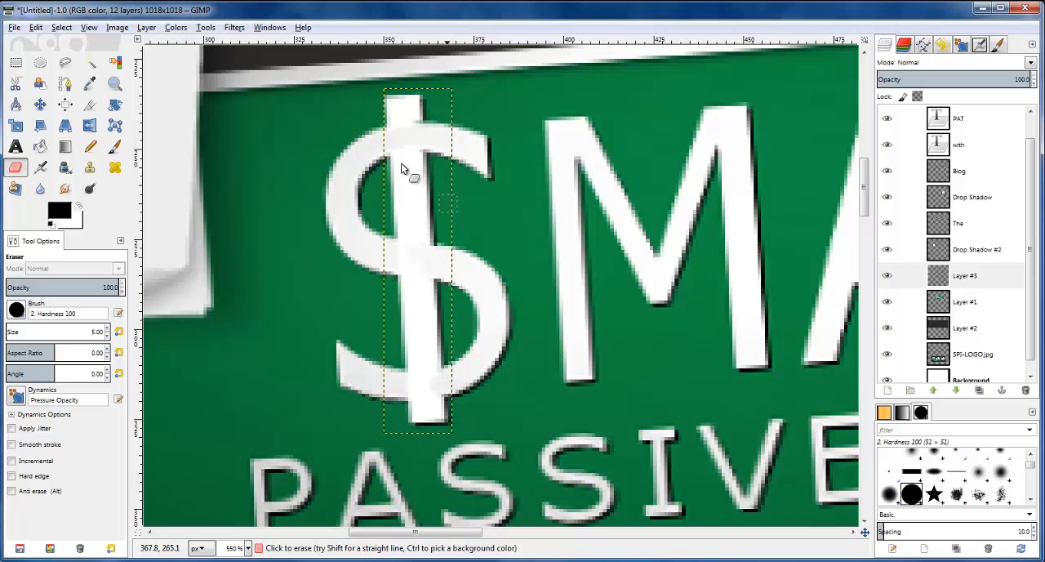
scroll(324, 175, "down", 3)
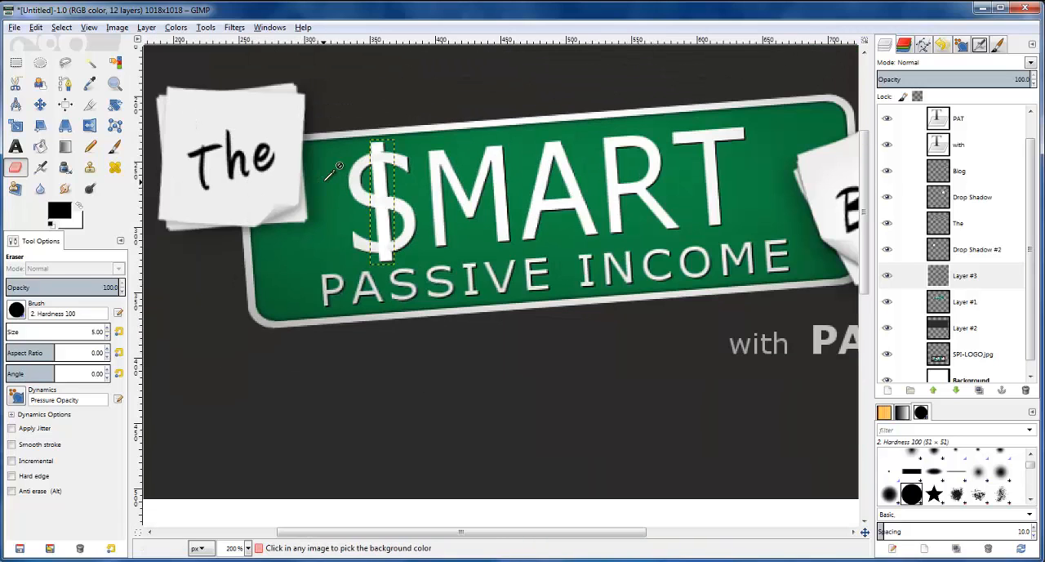
scroll(313, 192, "down", 1)
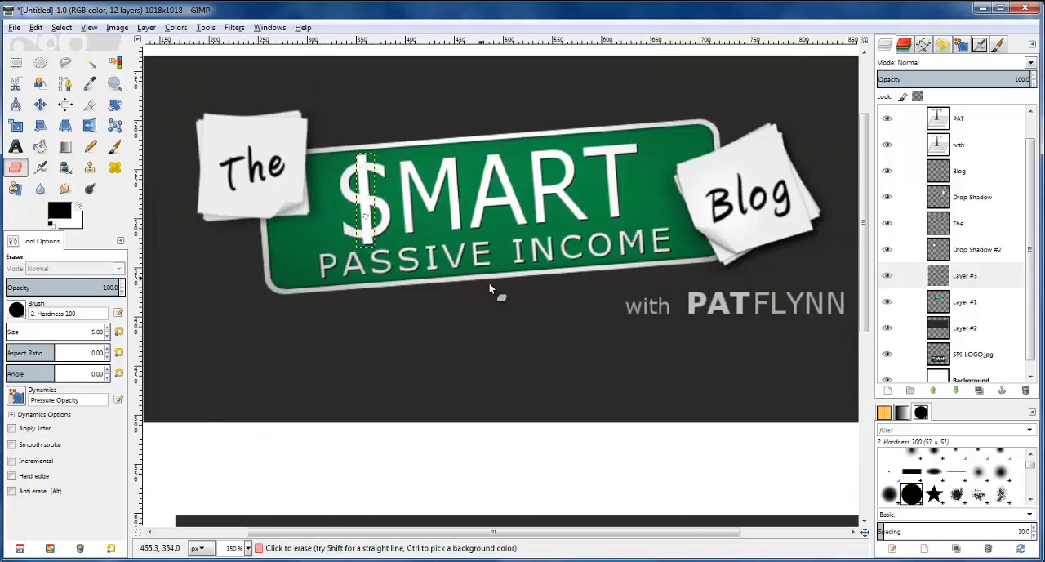
Erase the rest of the bar inside the S, leaving only the stubs above and below the letter
scroll(488, 282, "up", 3)
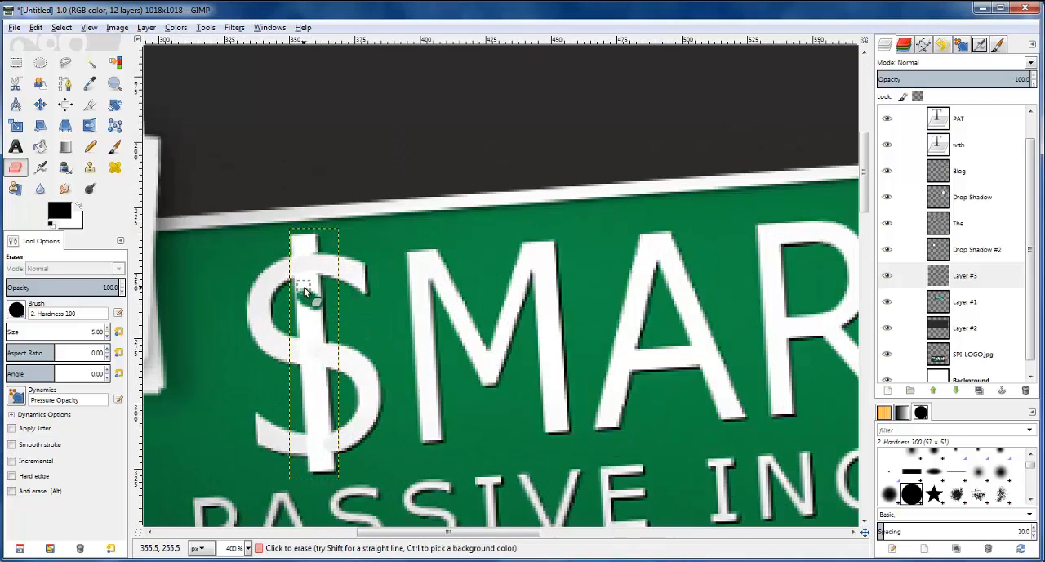
mouse_move(321, 285)
left_mouse_down()
mouse_move(305, 296)
mouse_move(303, 332)
left_mouse_up()
mouse_move(301, 270)
left_mouse_down()
mouse_move(320, 333)
mouse_move(299, 377)
mouse_move(314, 443)
mouse_move(337, 433)
mouse_move(331, 349)
mouse_move(307, 372)
left_mouse_up()
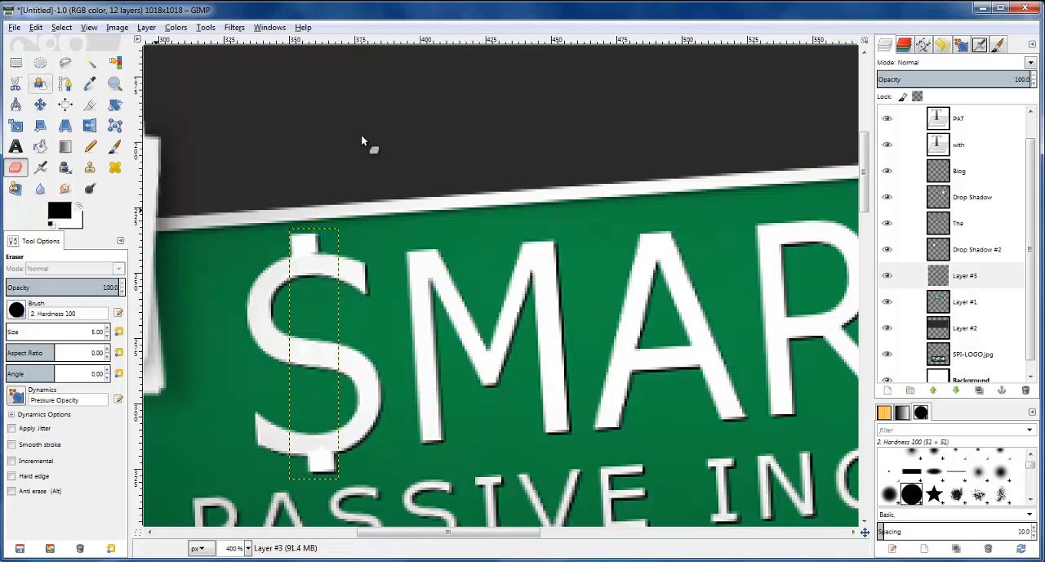
left_click(970, 329)
scroll(633, 249, "down", 5)
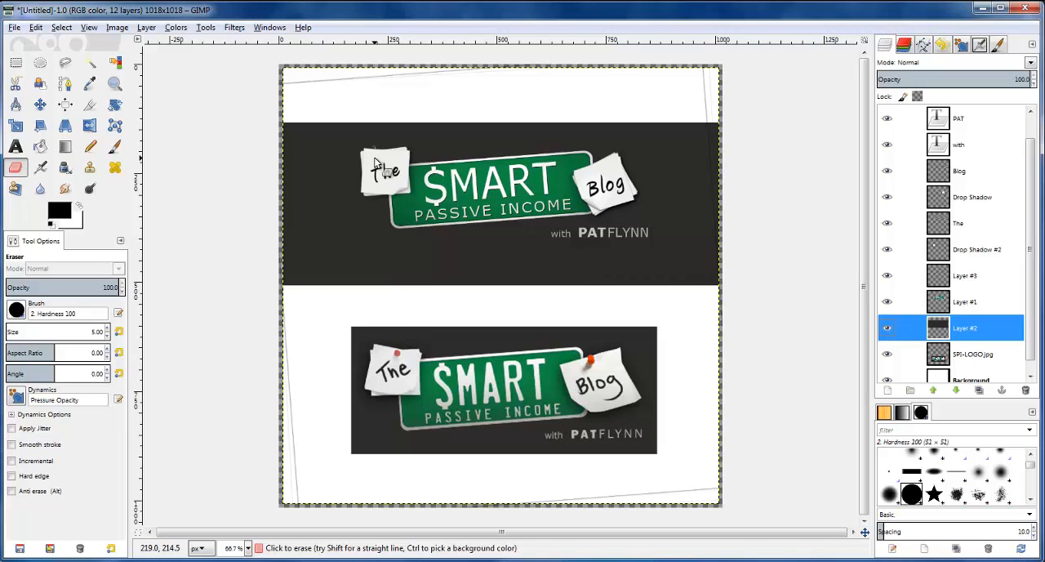
Add a new transparent layer above the FLYNN text layer
scroll(384, 155, "up", 4)
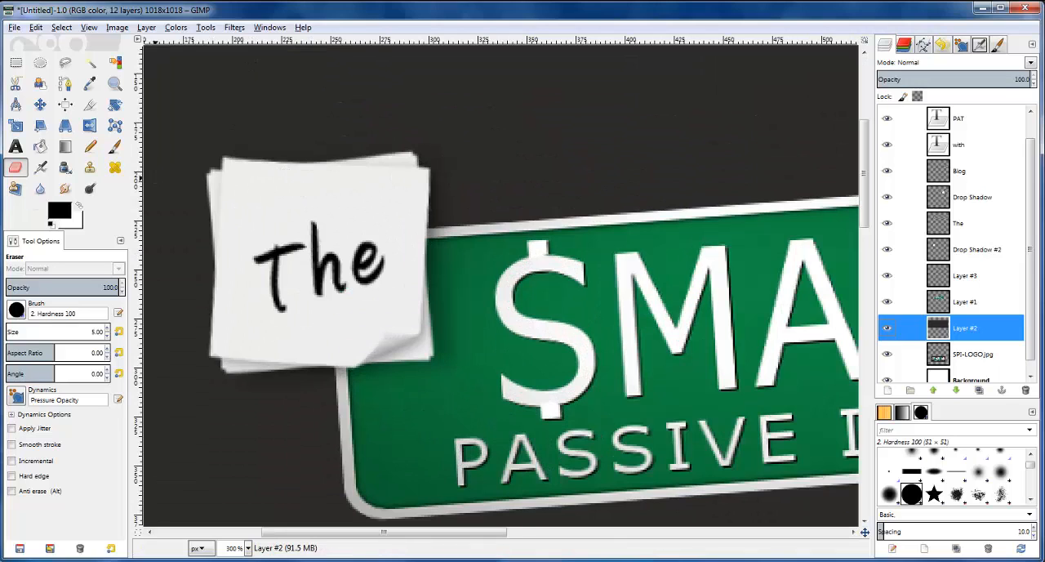
left_click(942, 120)
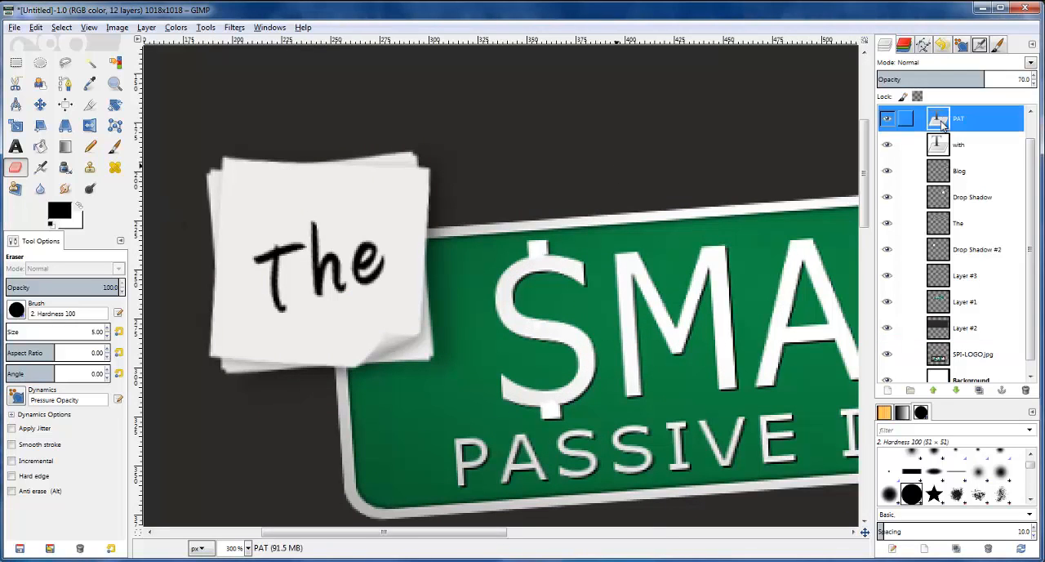
scroll(942, 121, "up", 1)
left_click(941, 121)
left_click(887, 390)
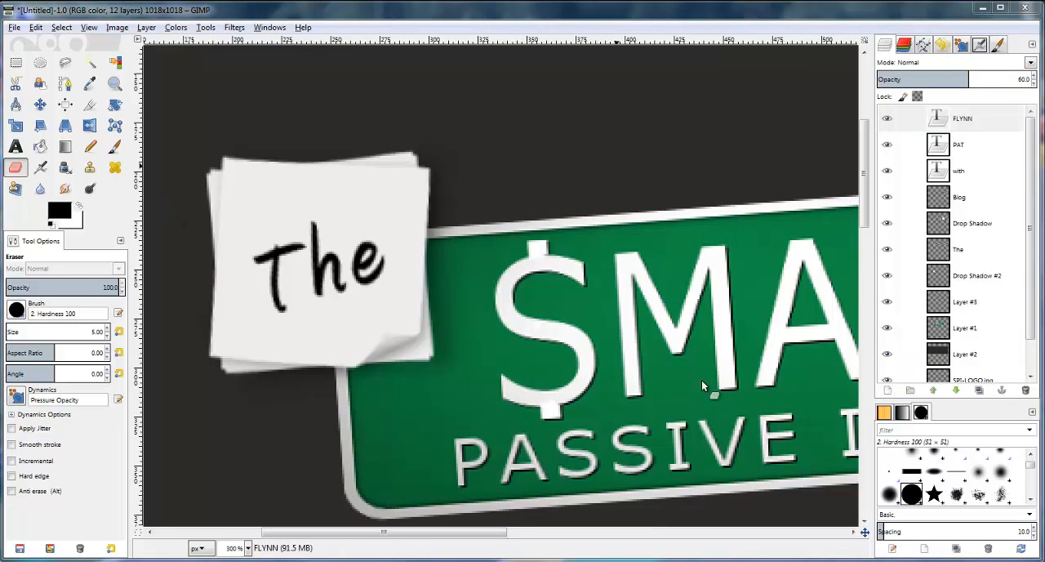
left_click(213, 326)
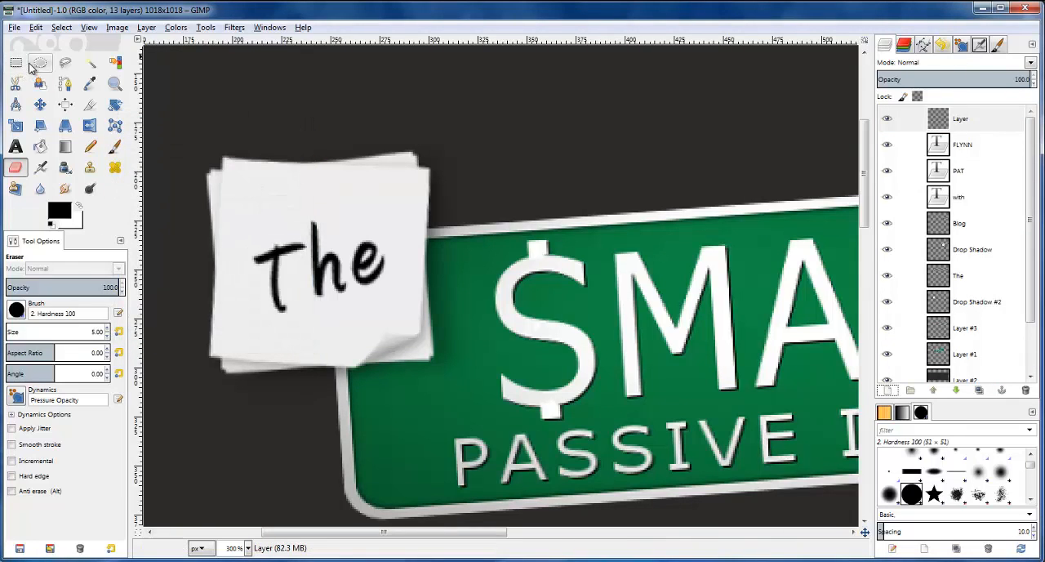
Make an elliptical selection of 12 by 11 px at the upper middle of the "The" note for a pin head
left_click(37, 65)
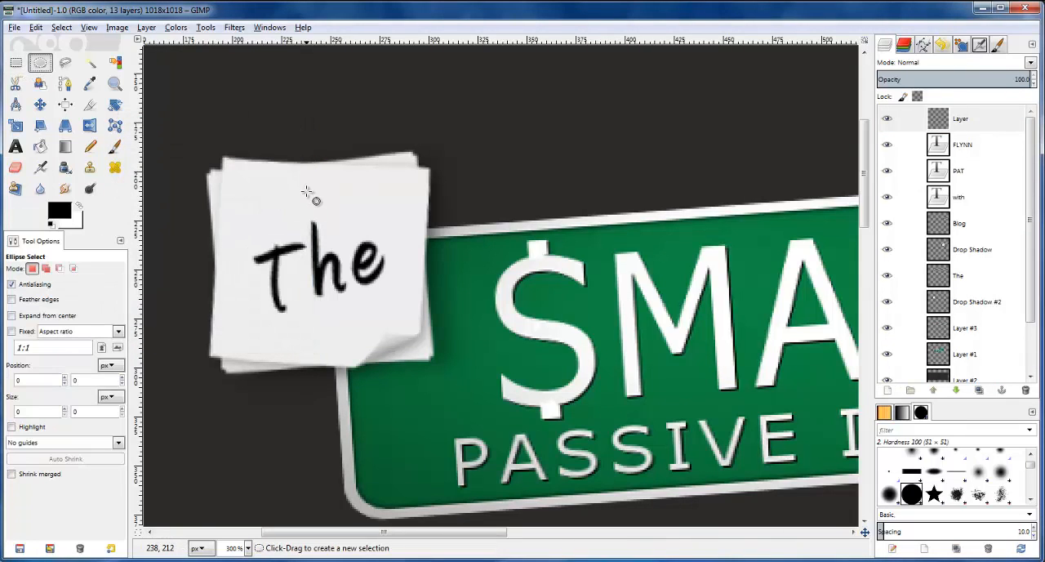
left_click_drag(300, 177, 326, 198)
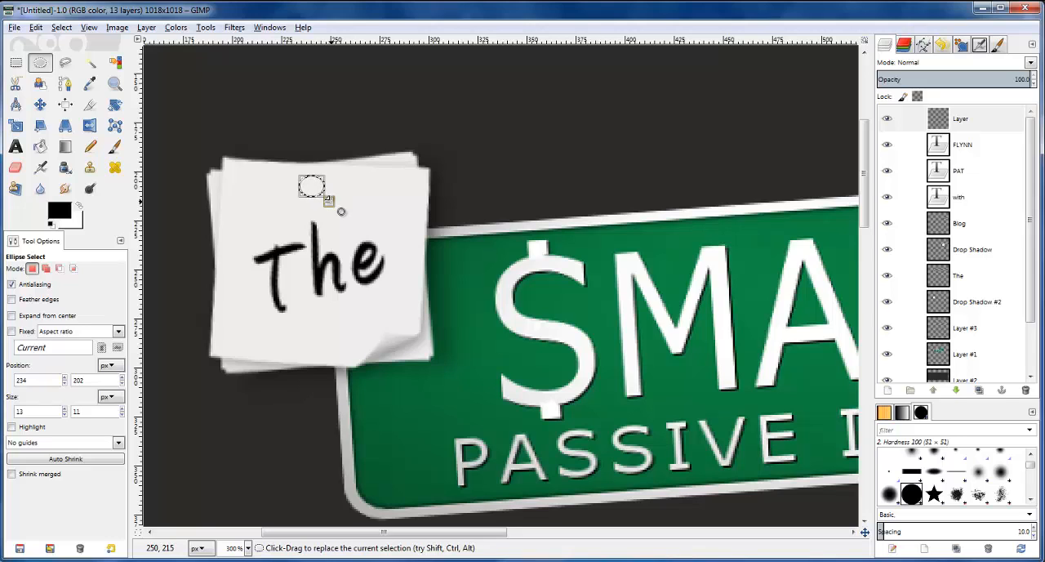
left_click_drag(333, 205, 331, 205)
left_click(353, 205)
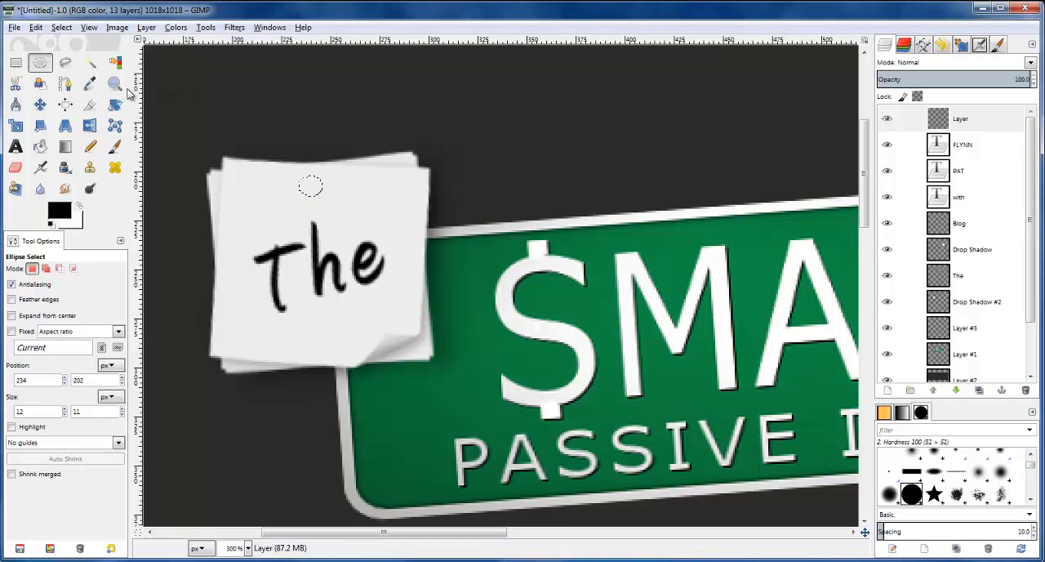
Pick the red of the left pin in the SPI-LOGO.jpg reference layer as the foreground color
scroll(951, 327, "down", 2)
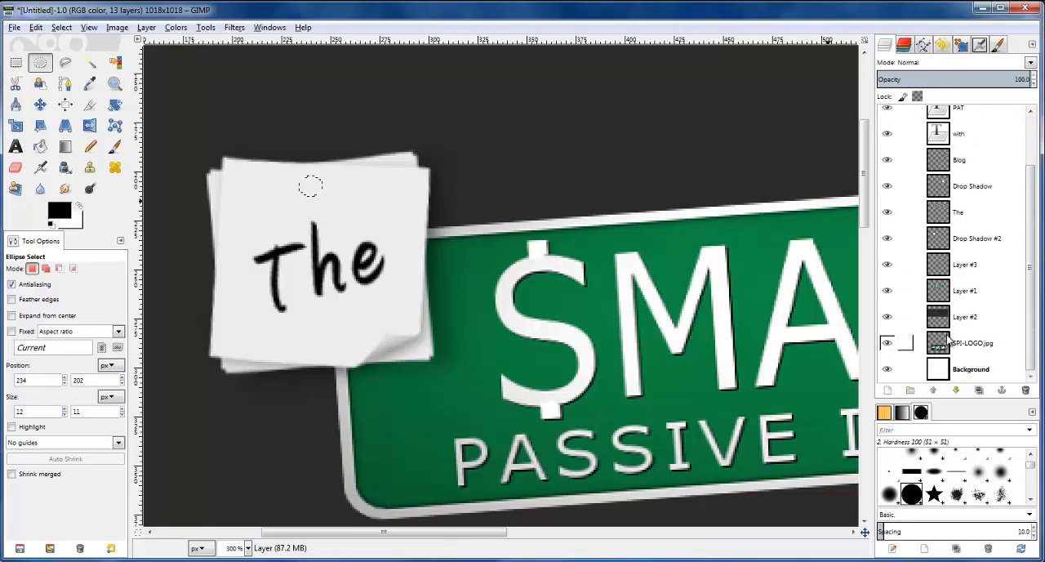
left_click(972, 343)
left_click(89, 83)
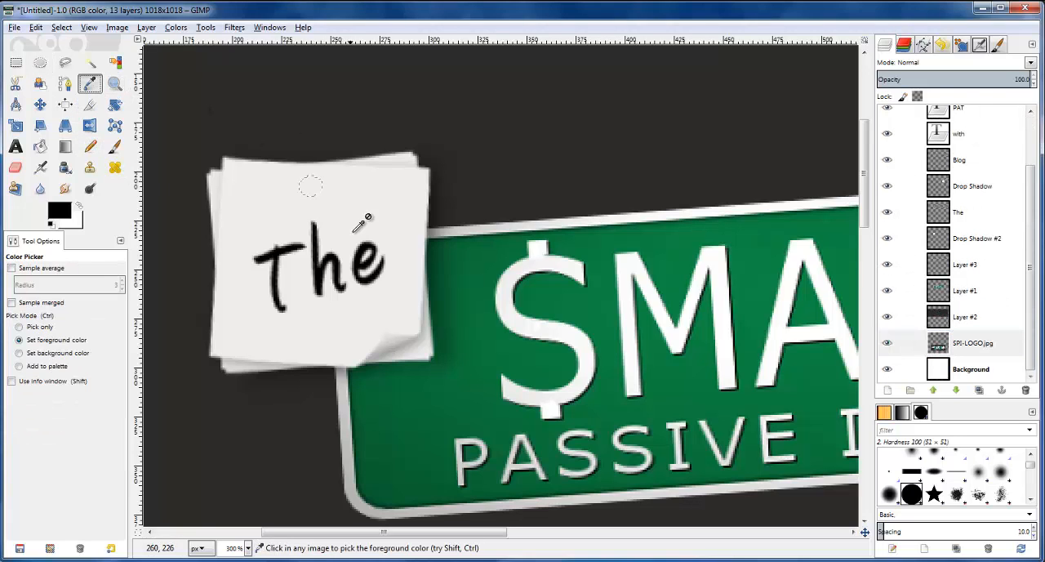
scroll(376, 237, "up", 5)
scroll(390, 256, "down", 2)
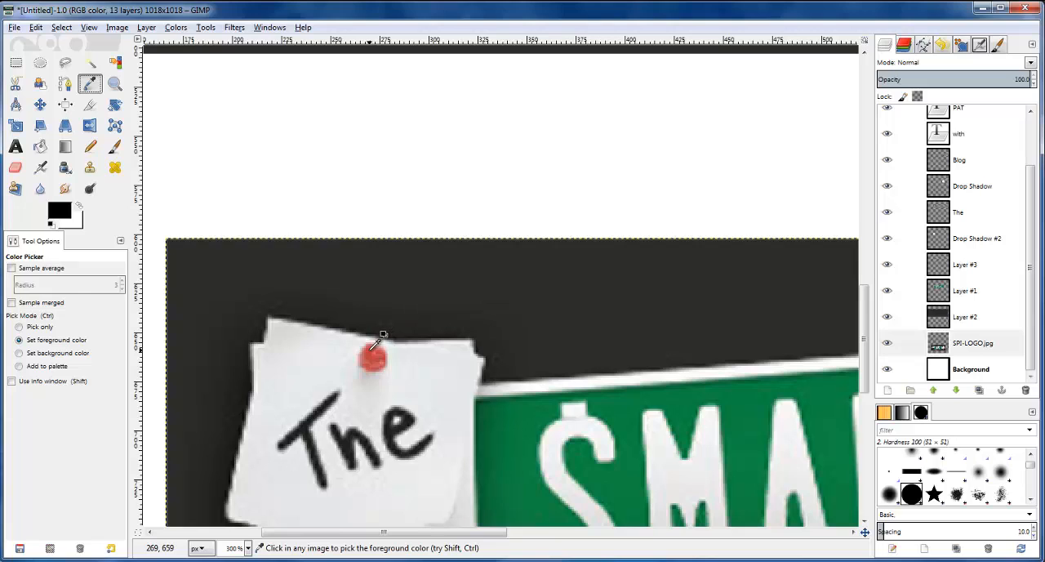
left_click(373, 347)
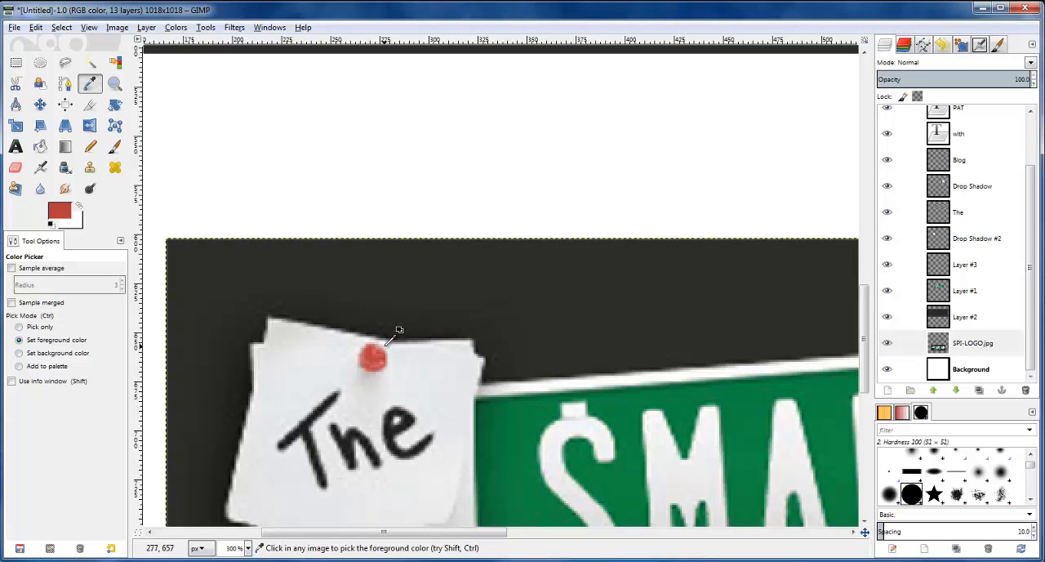
Fill the elliptical selection with the picked red on the new top layer
scroll(389, 341, "down", 3)
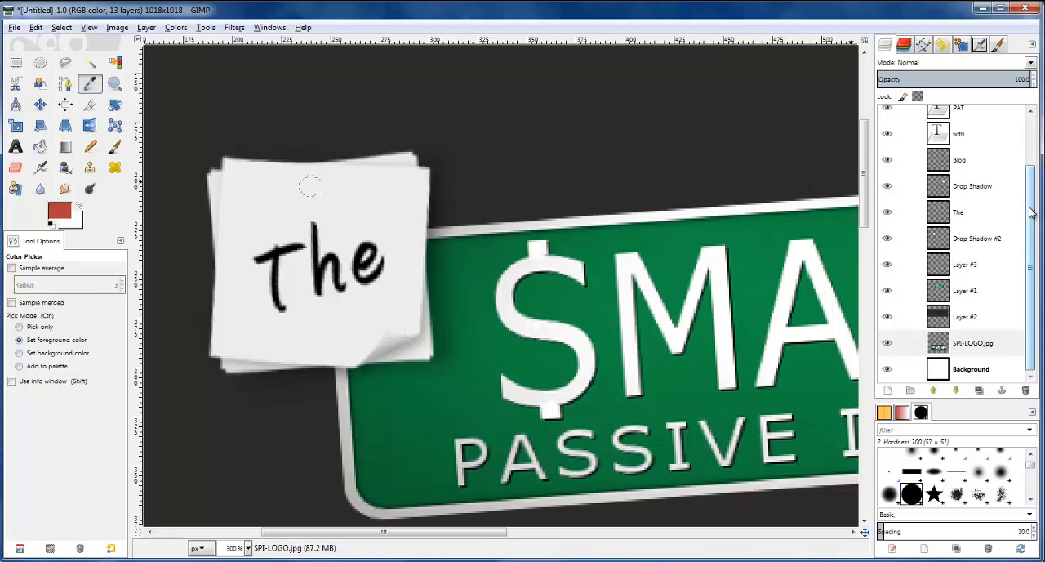
scroll(1033, 214, "up", 2)
left_click(960, 119)
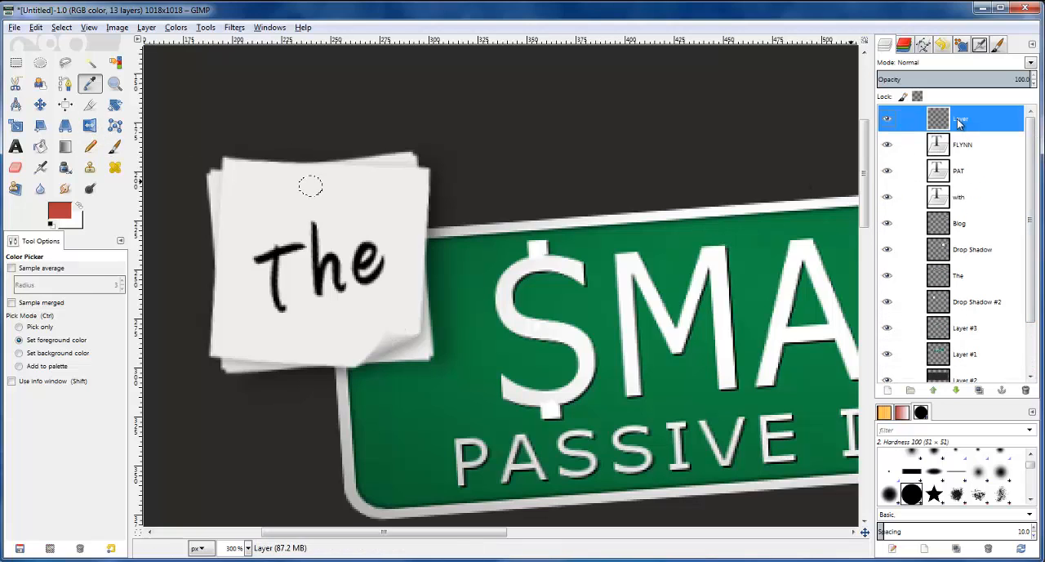
left_click(40, 146)
left_click(311, 185)
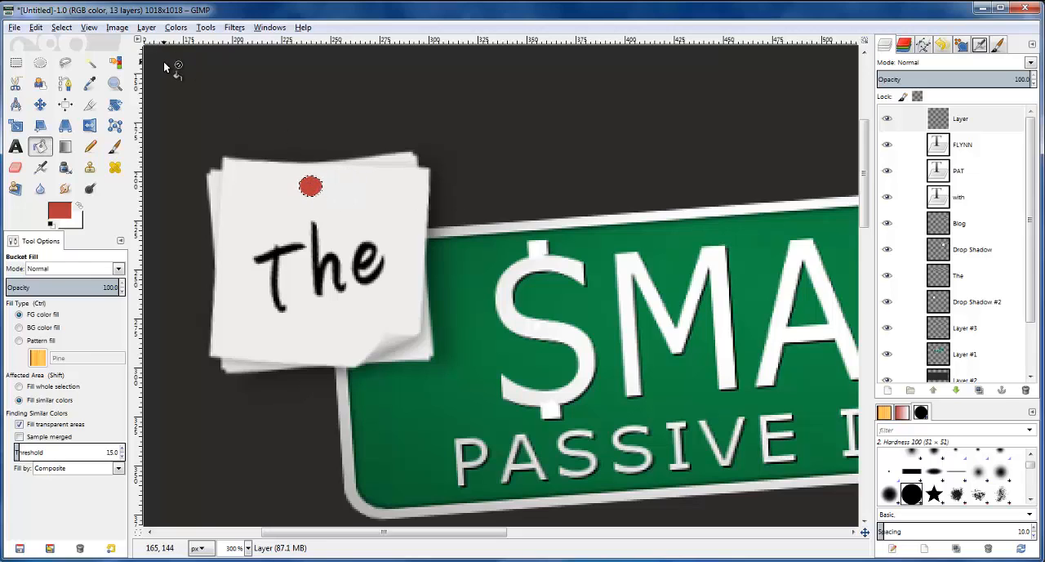
Dodge a highlight into the red pin head with the Hardness 100 brush at size 5 and clear the selection
left_click(90, 187)
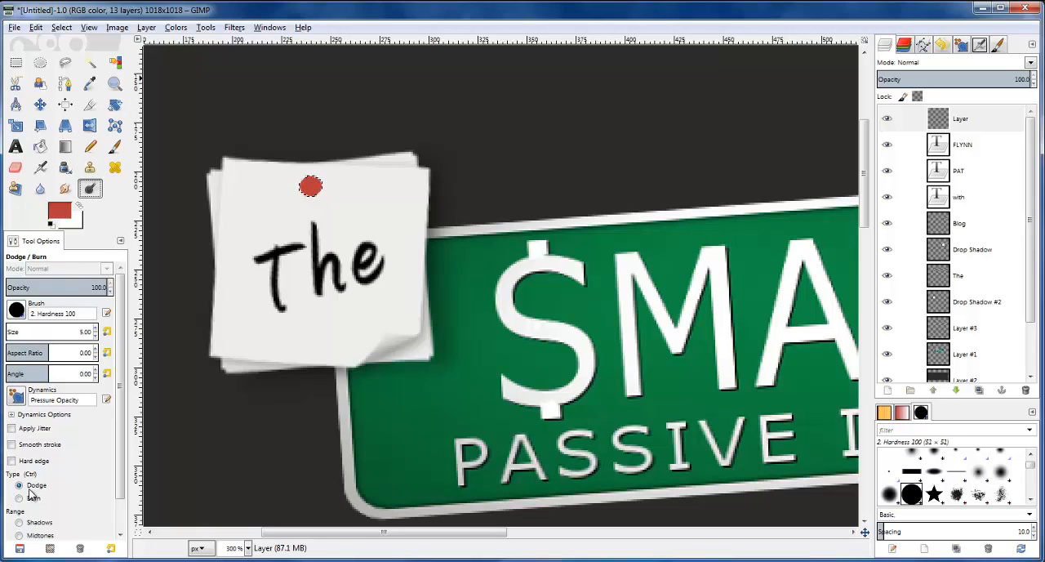
scroll(317, 183, "up", 2)
left_click(312, 185)
left_click(311, 187)
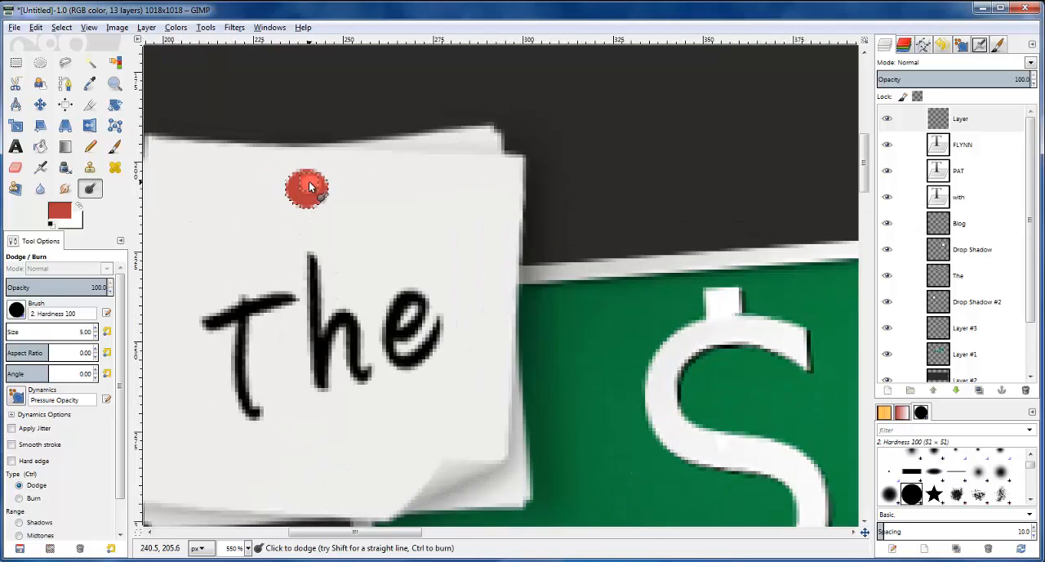
left_click(309, 187)
scroll(414, 231, "down", 4)
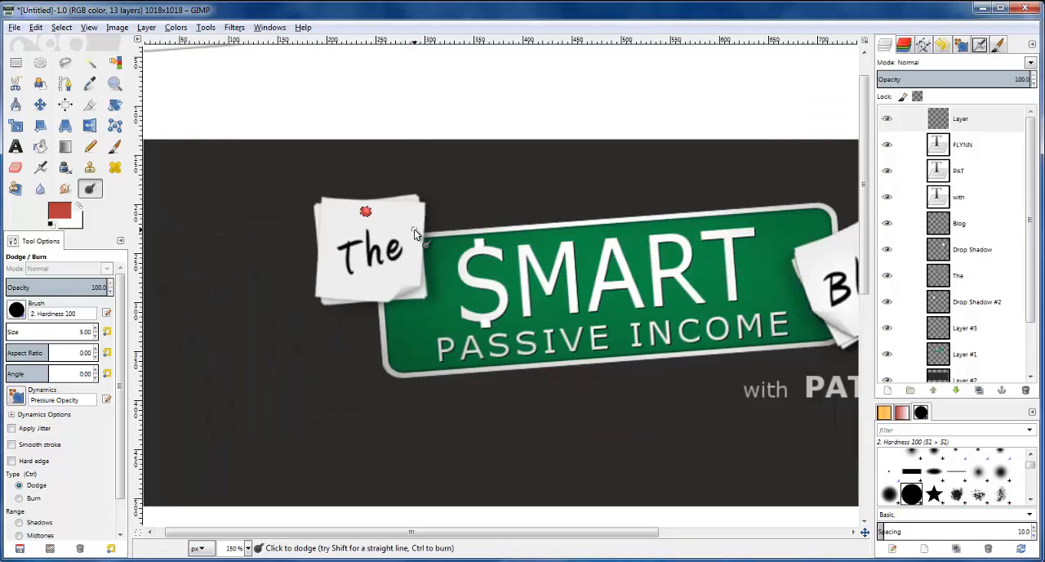
scroll(413, 242, "up", 3)
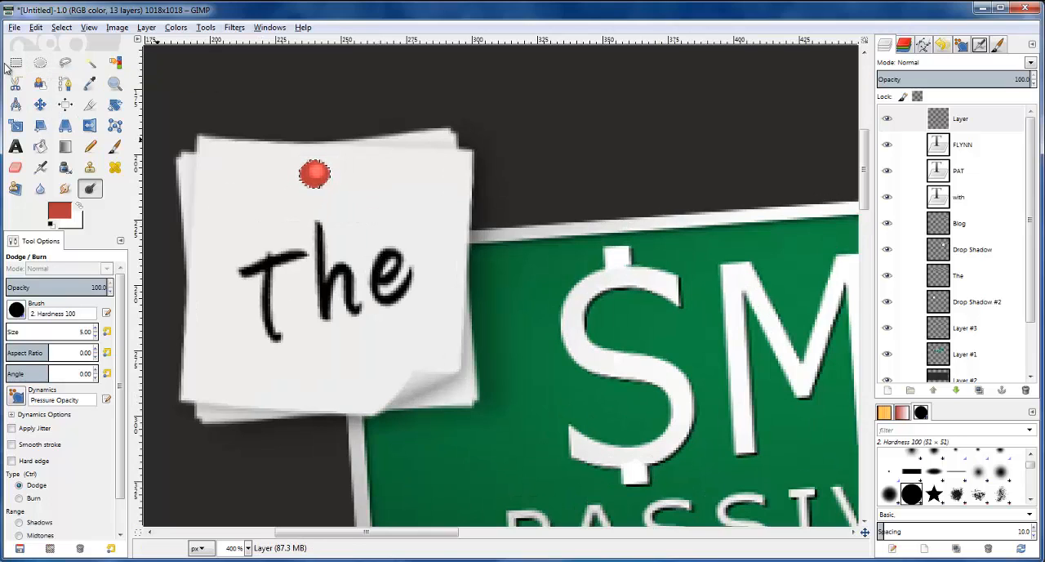
left_click(70, 25)
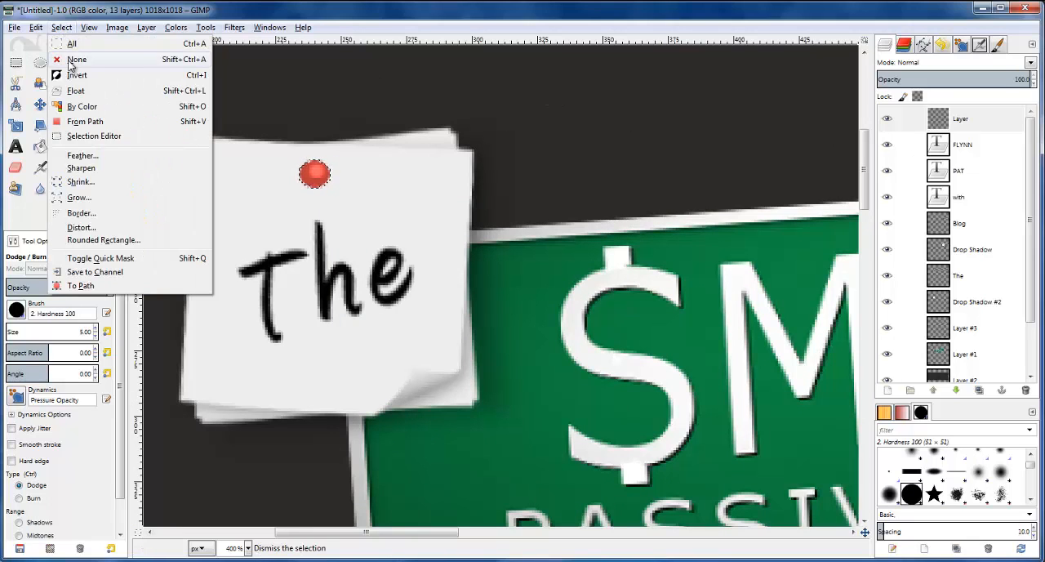
left_click(71, 61)
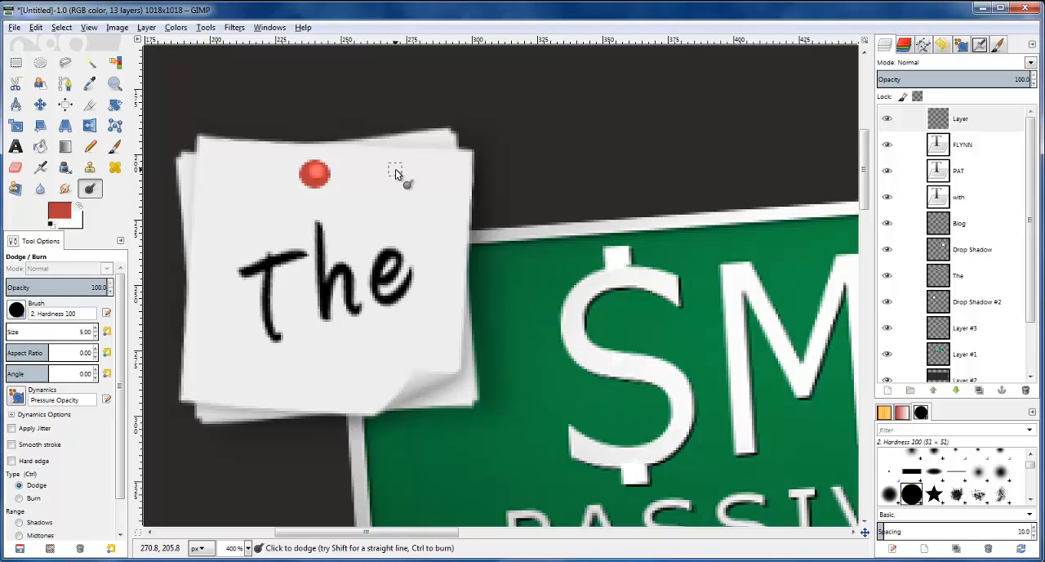
Autocrop the pin's layer to its content and duplicate it
scroll(393, 188, "down", 10)
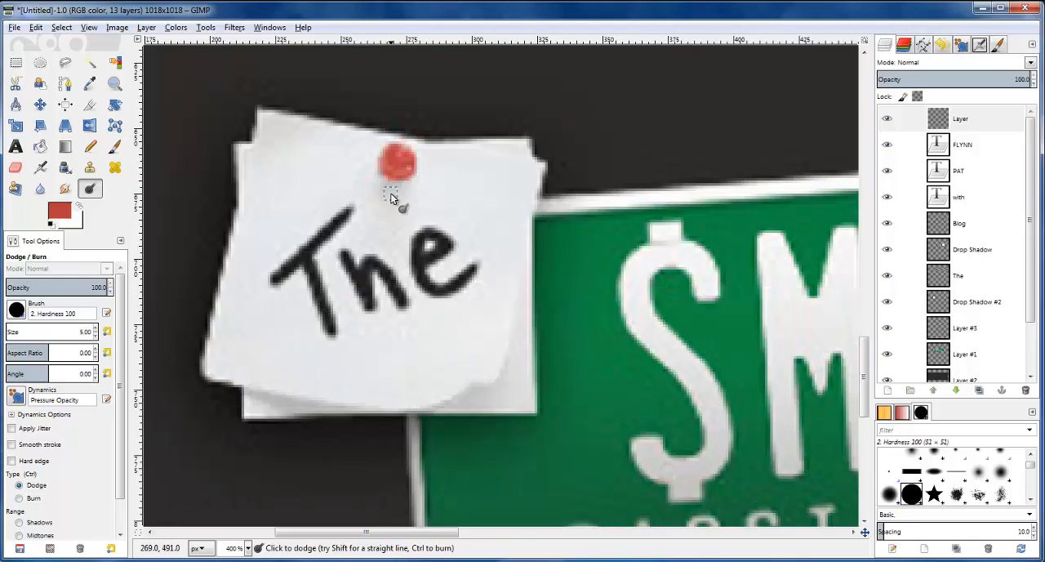
scroll(428, 179, "up", 10)
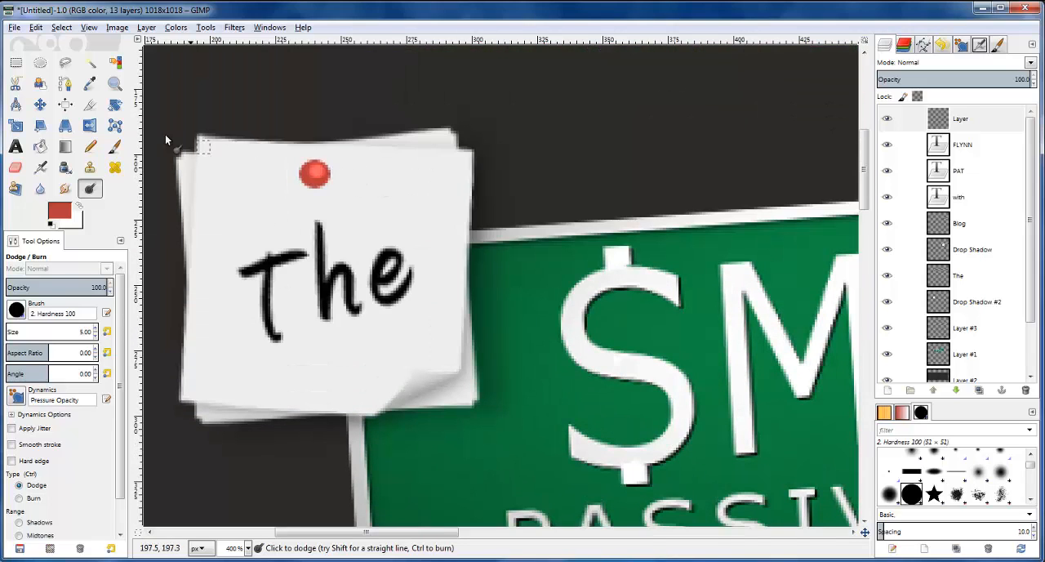
left_click(941, 122)
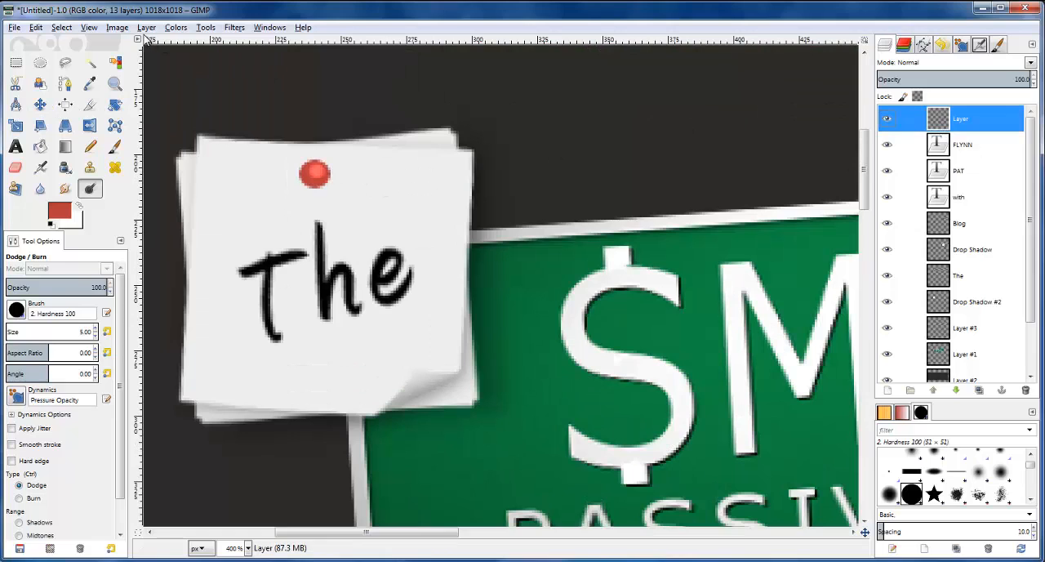
left_click(146, 27)
left_click(184, 262)
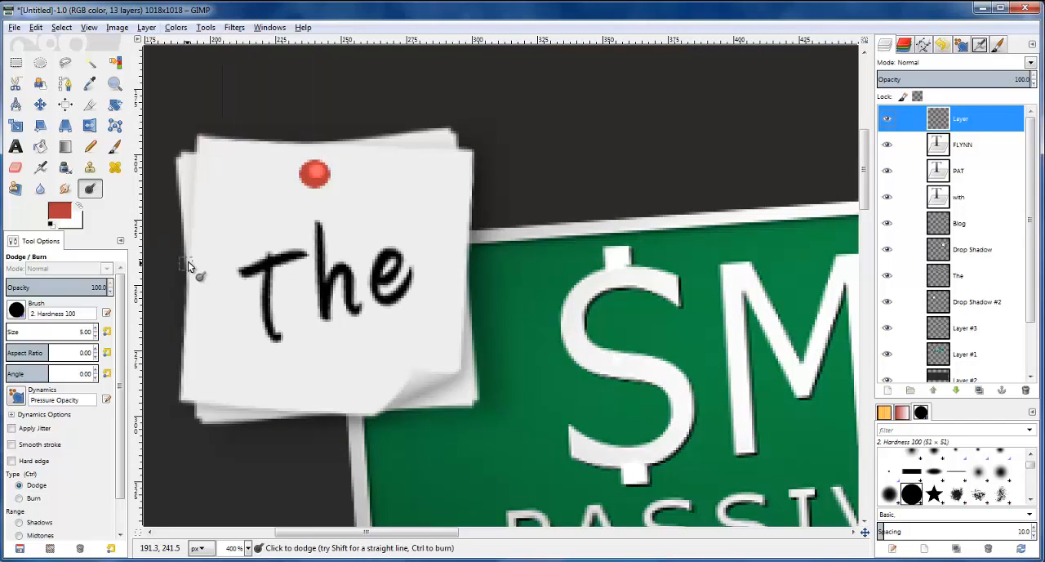
left_click(979, 390)
Shift the original pin layer beneath the copy down by one pixel
left_click(945, 149)
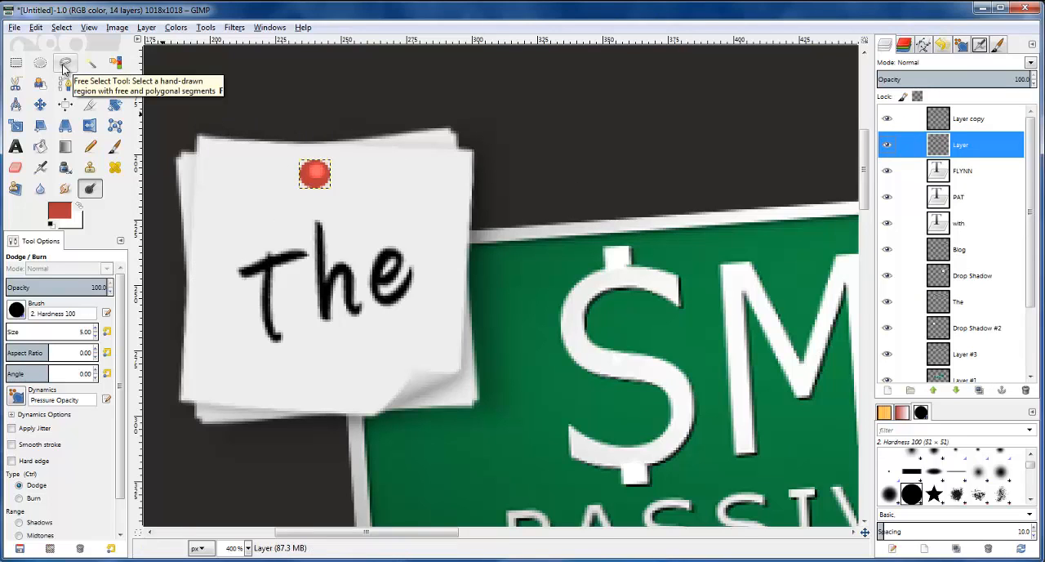
left_click(40, 103)
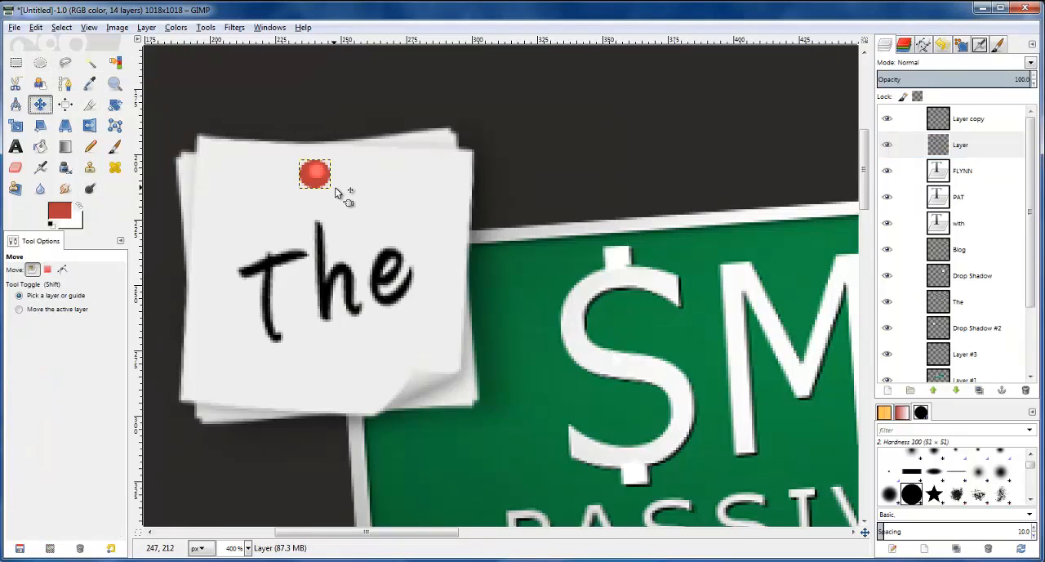
key("Down")
key("Left")
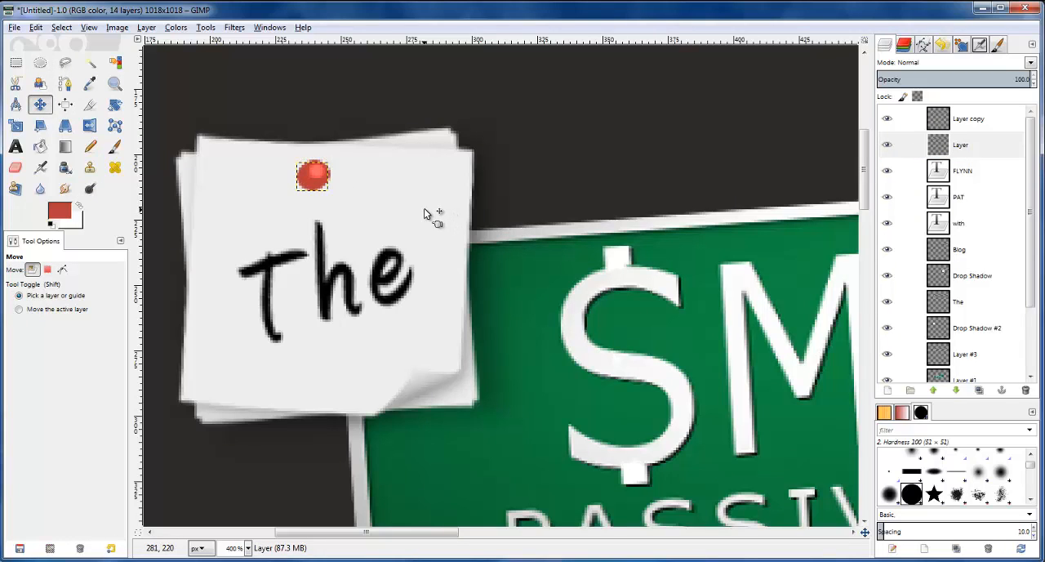
key("Right")
key("Down")
key("Up")
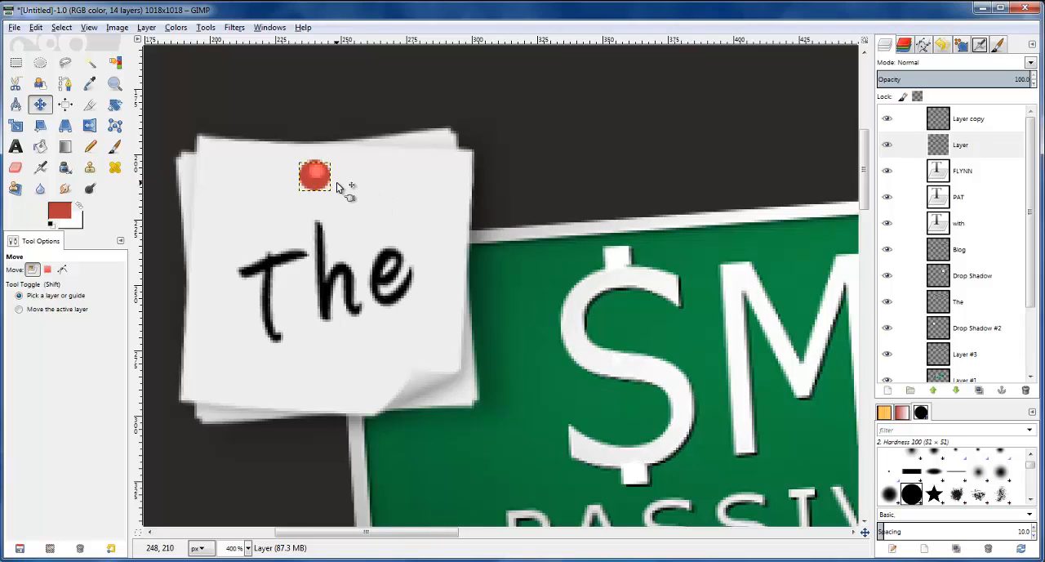
Scale the lower pin layer slightly larger toward its lower right so it extends past the copy
left_click(16, 125)
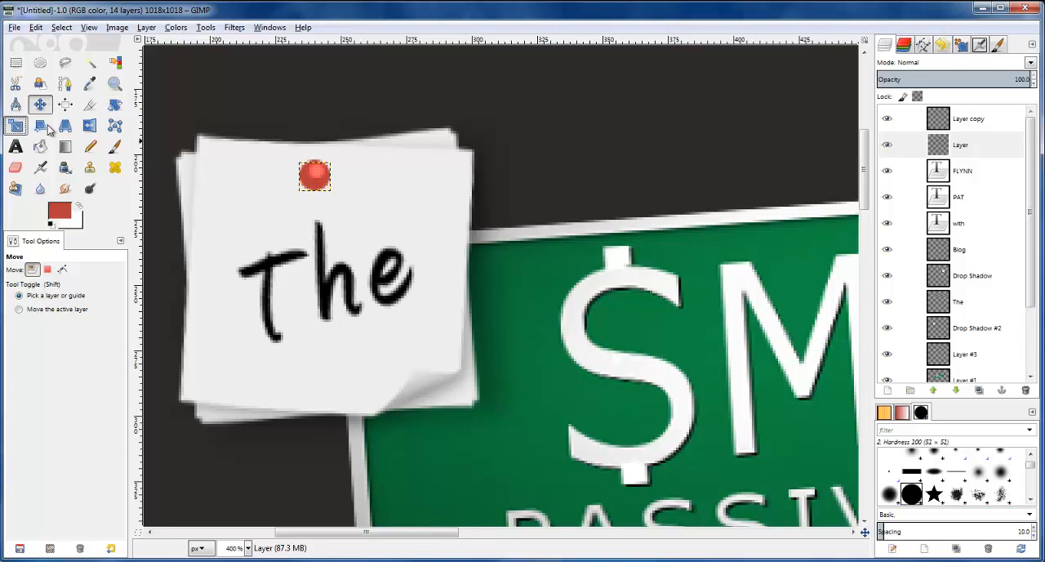
left_click(325, 176)
left_click_drag(341, 200, 347, 205)
key("Return")
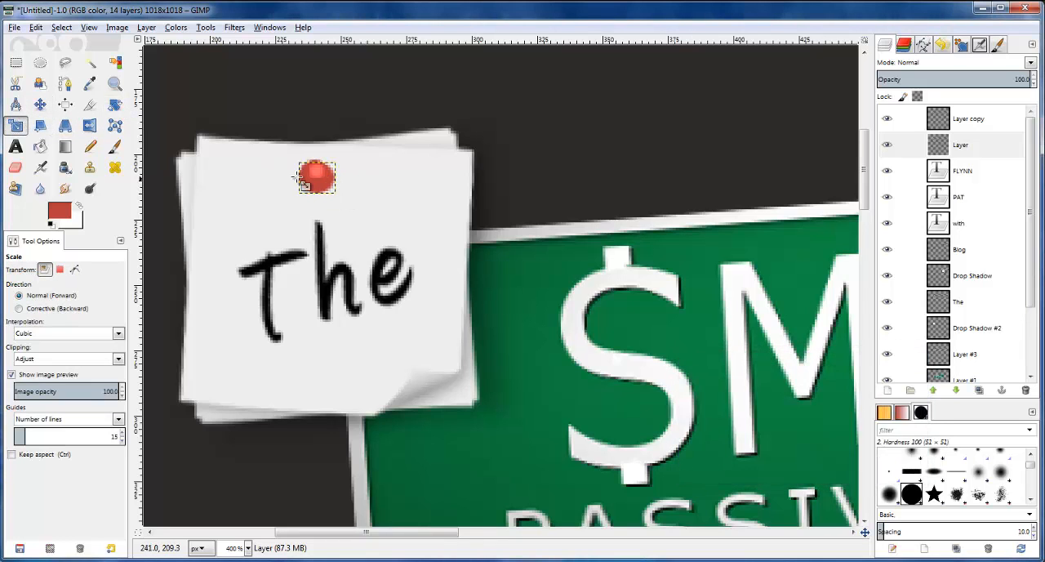
Nudge the lower pin layer left by one pixel
left_click(42, 107)
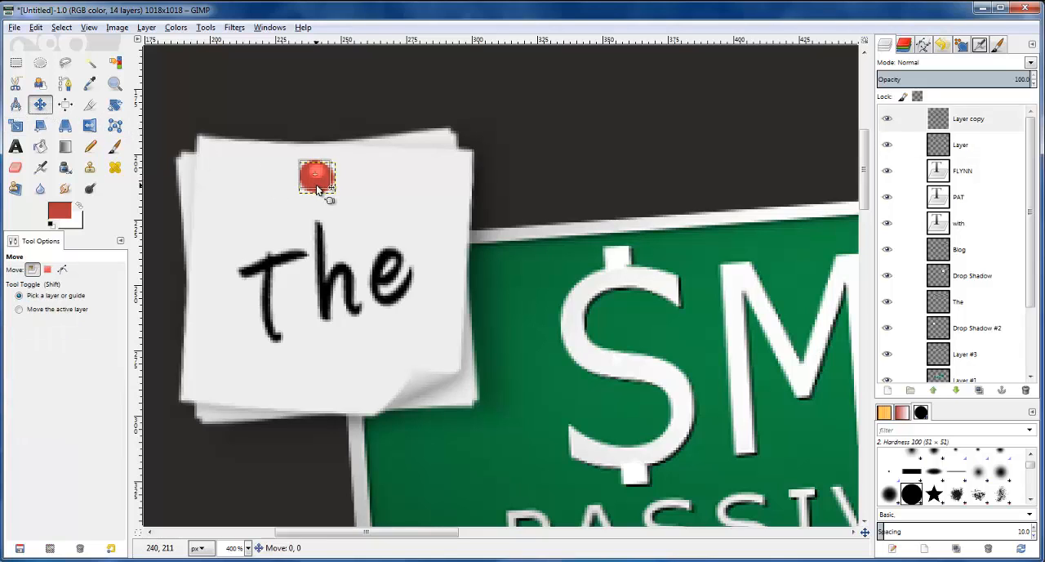
key("Left")
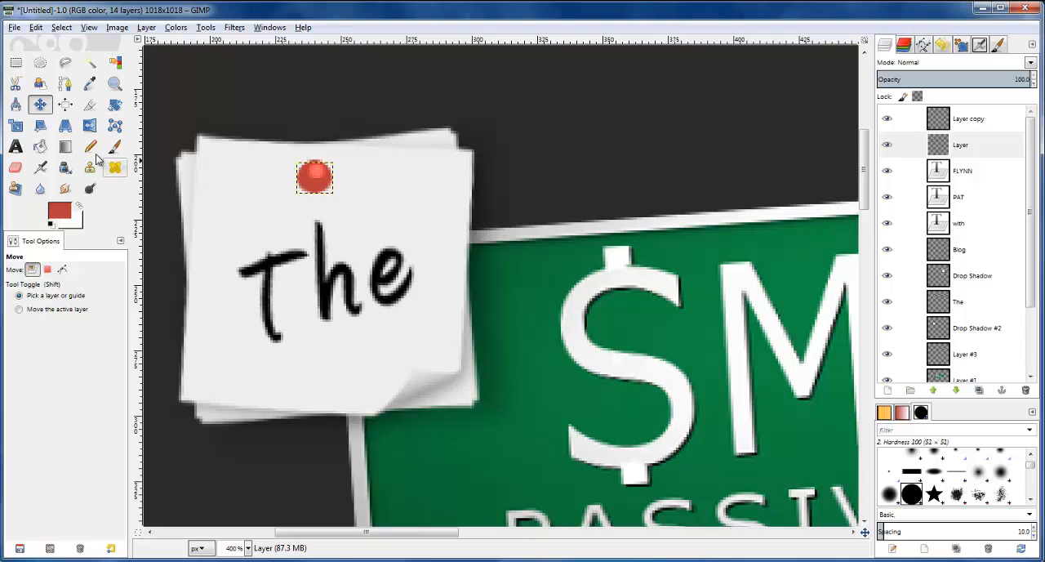
Try to dodge a lighter rim along the lower edge of the lower pin layer
left_click(91, 189)
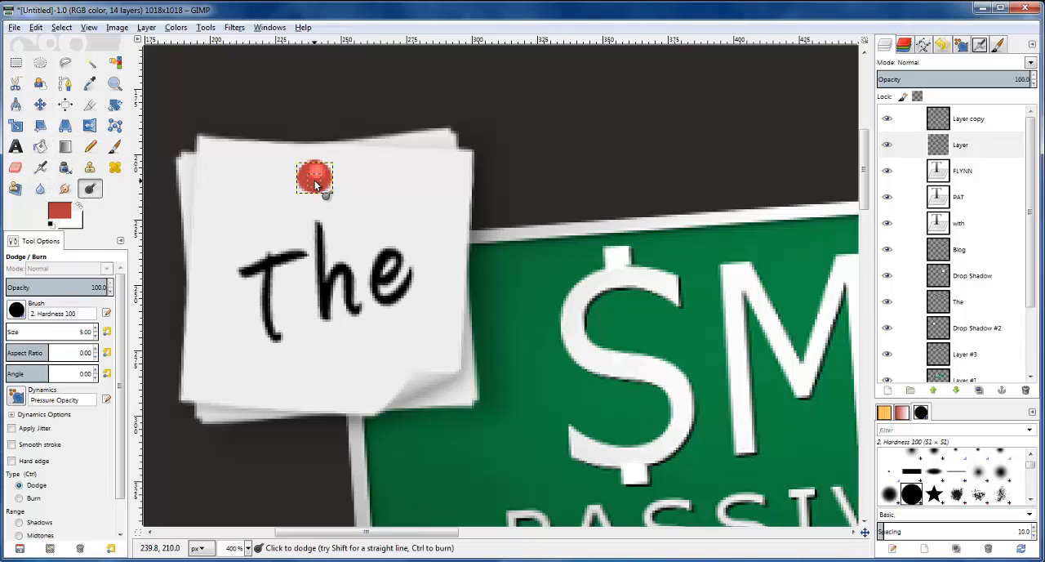
left_click(972, 145)
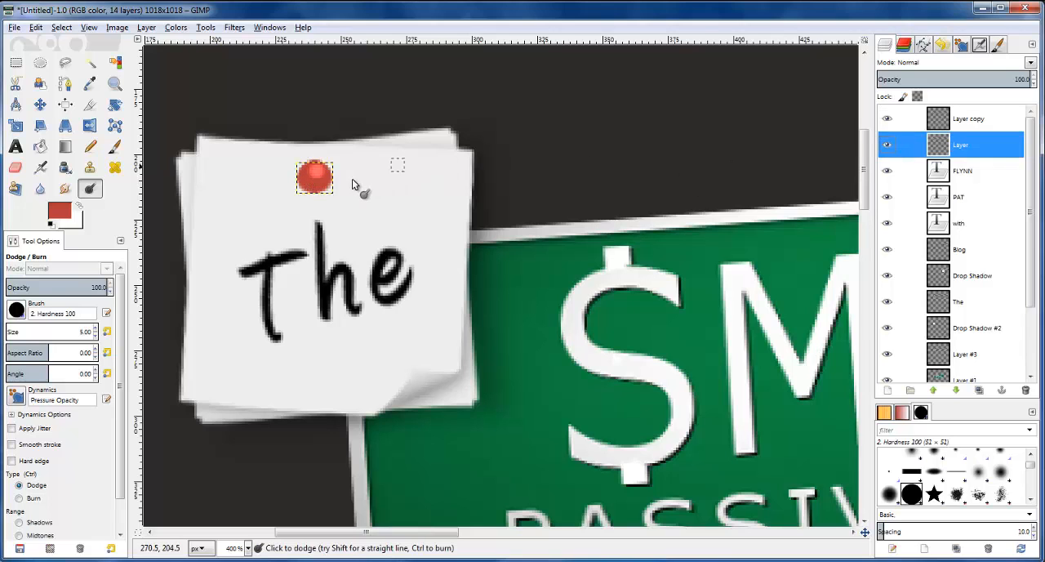
left_click_drag(329, 182, 308, 189)
key("ctrl")
key("ctrl")
scroll(324, 200, "up", 2)
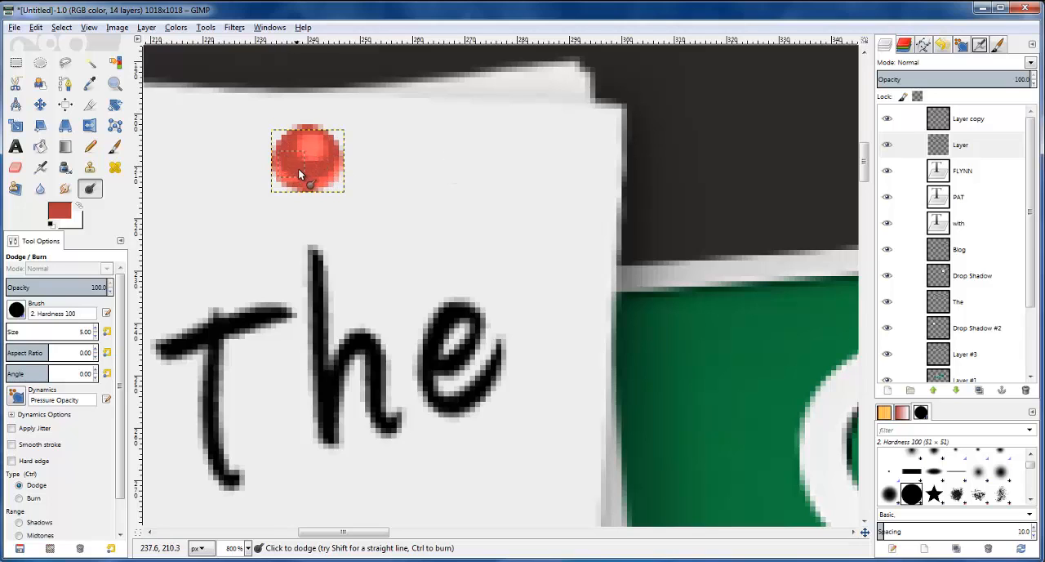
key("ctrl")
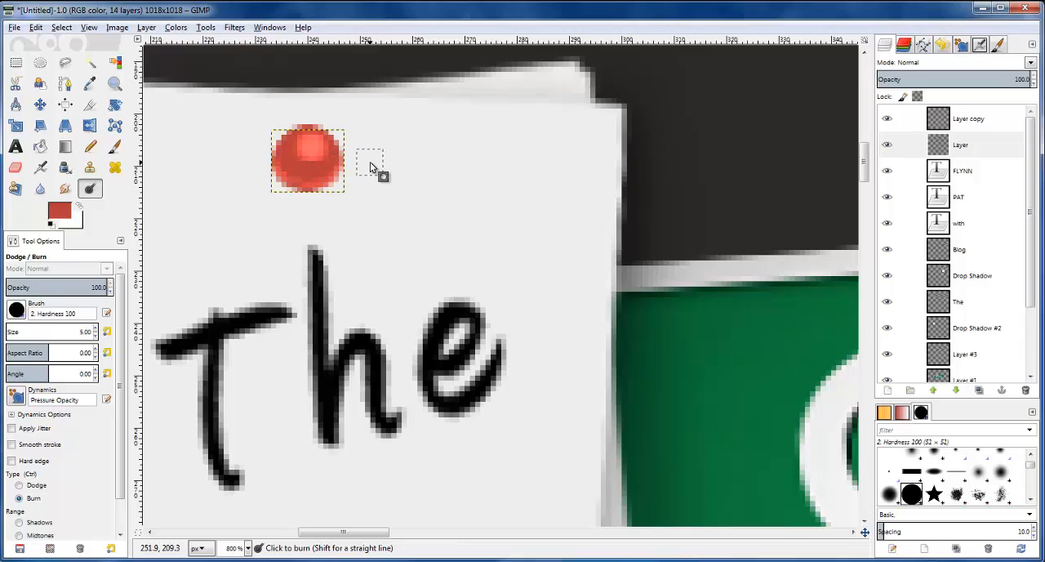
Nudge the lower pin layer down by one pixel and dodge a lighter band along its lower edge
key("m")
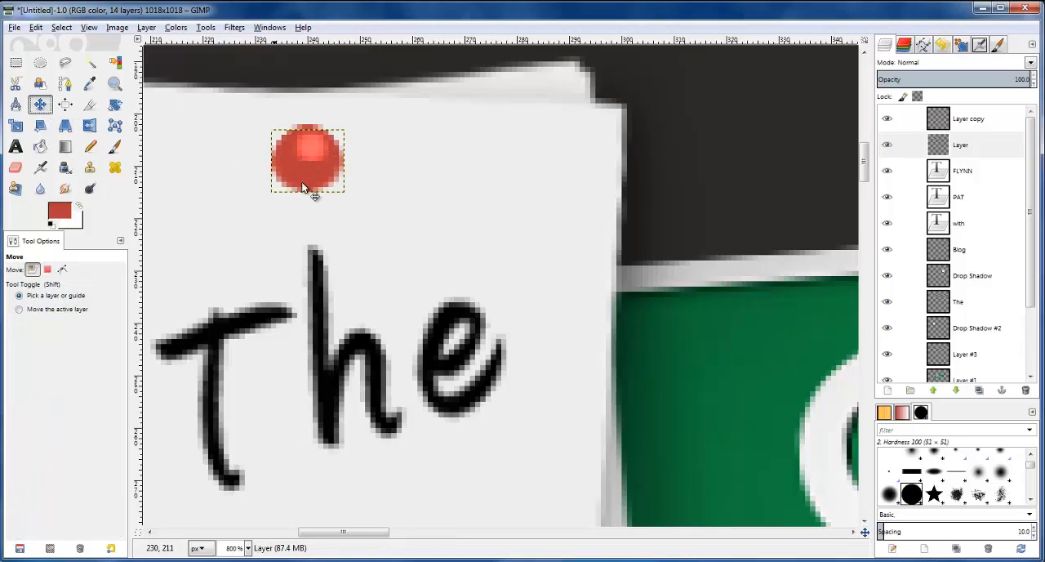
key("Down")
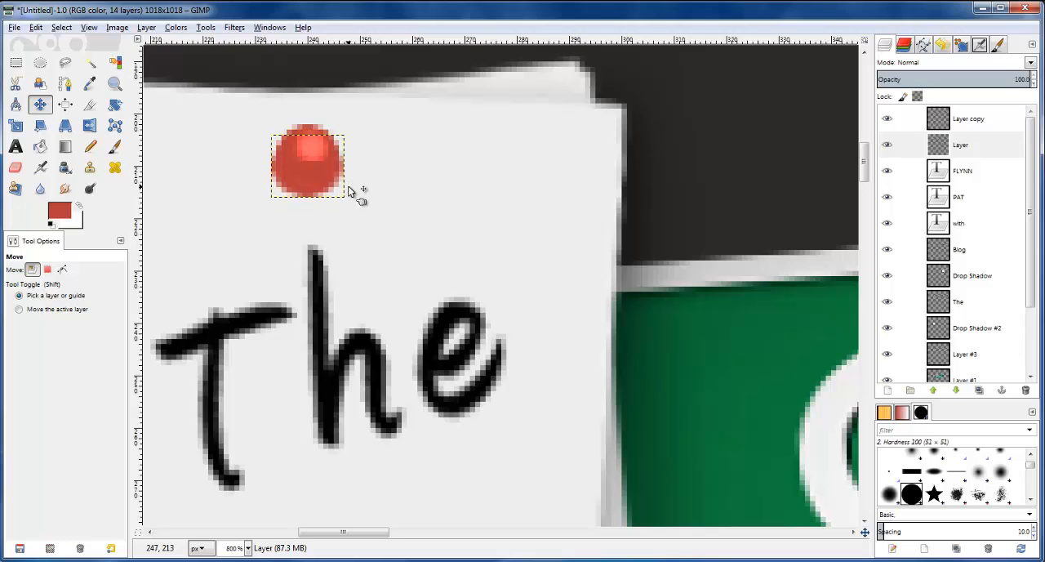
left_click(90, 188)
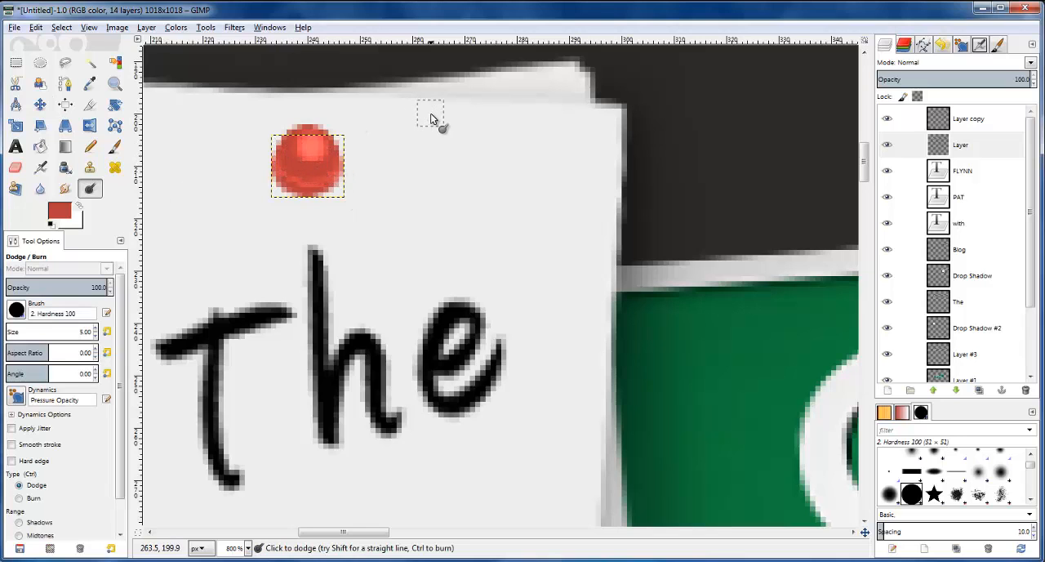
scroll(431, 118, "down", 4)
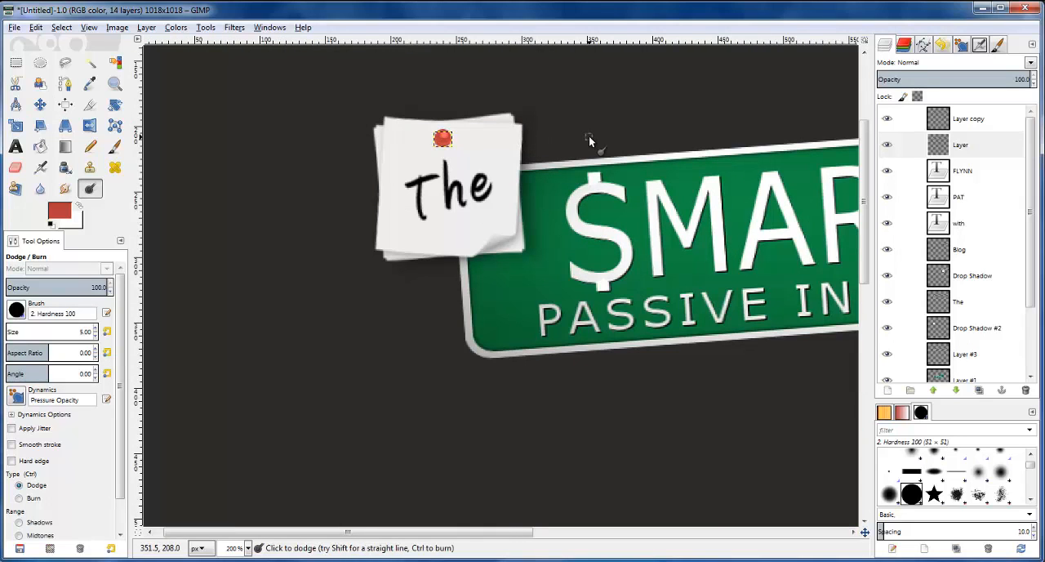
key("1")
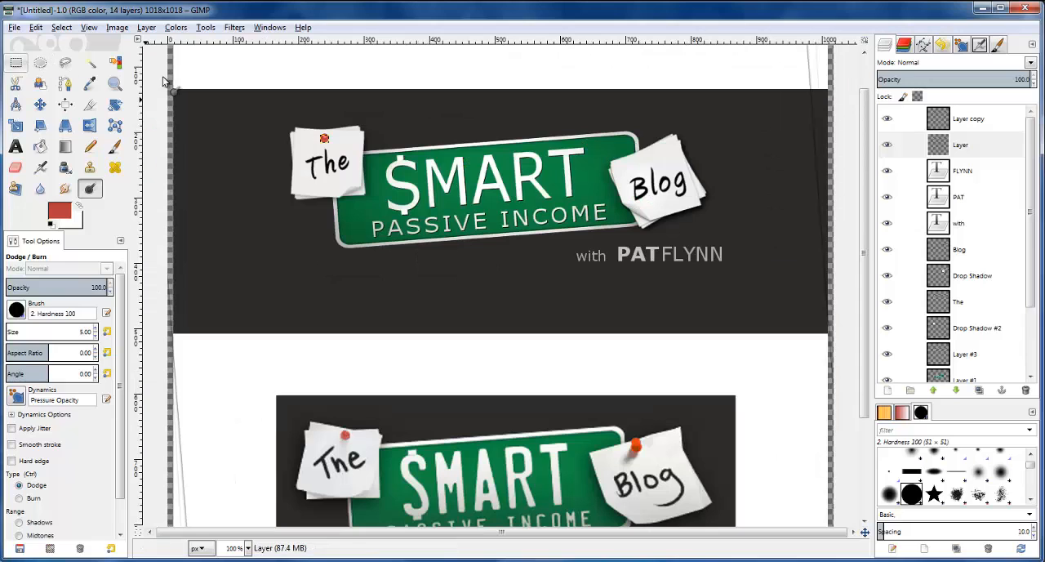
Check the pin against the reference logo at 100% zoom and link the two pin layers together
left_click(968, 171)
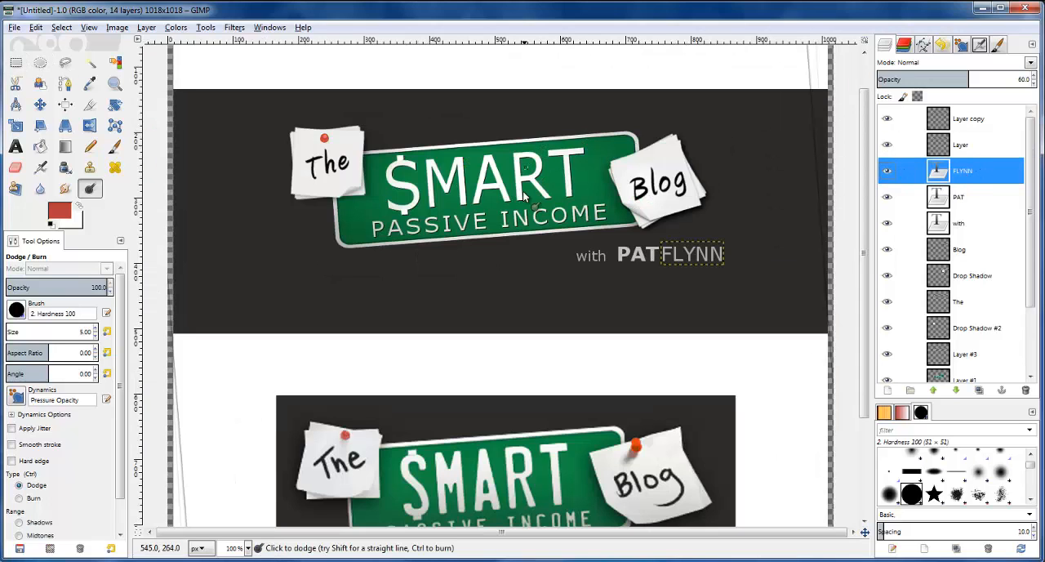
scroll(296, 127, "up", 2)
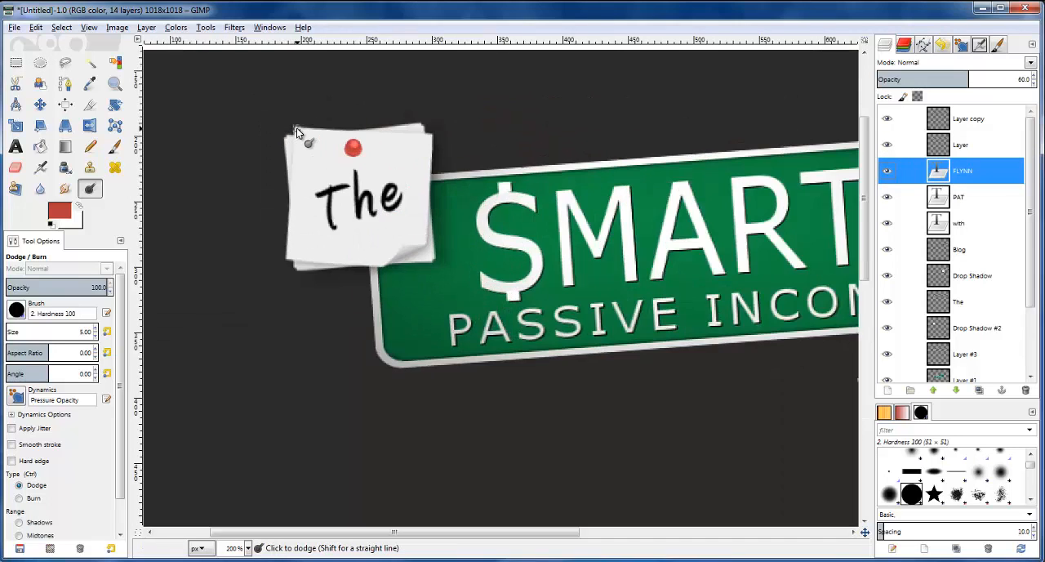
key("1")
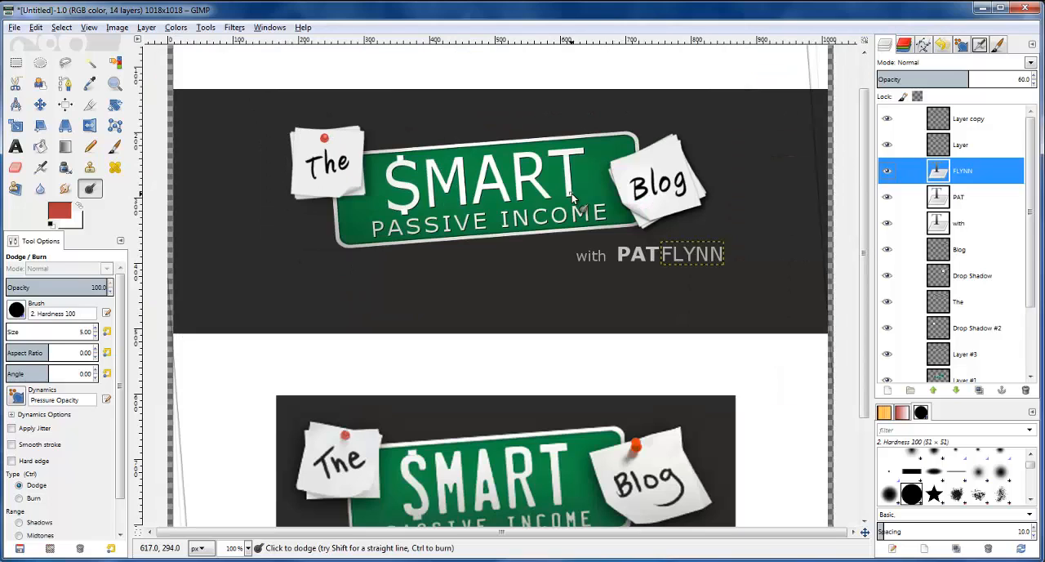
left_click(905, 144)
left_click(905, 118)
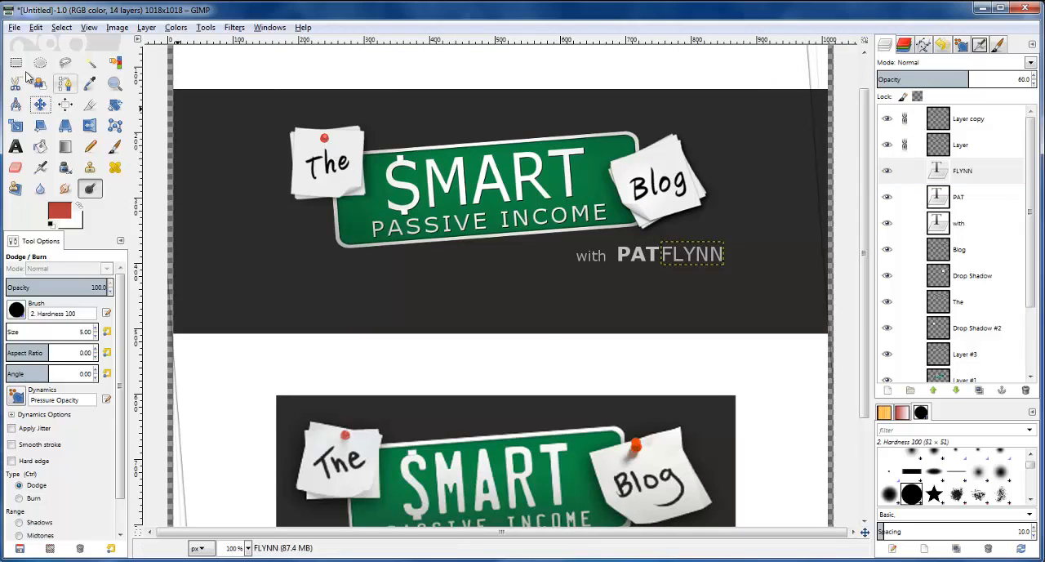
left_click(40, 104)
key("Right")
key("Right")
key("Right")
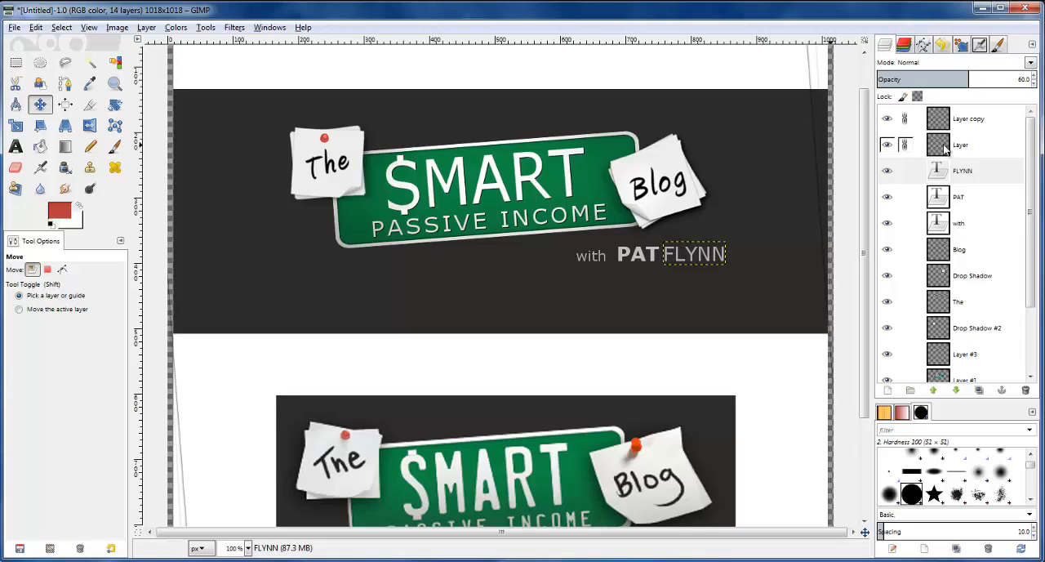
Shift the linked pin layers slightly right along the upper part of the "The" note
left_click(947, 145)
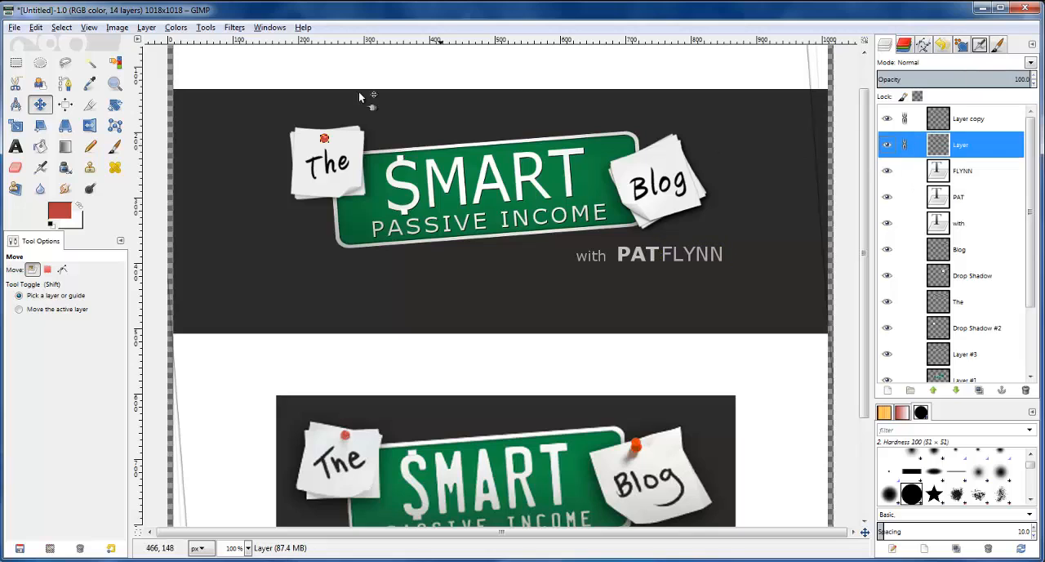
left_click(329, 135)
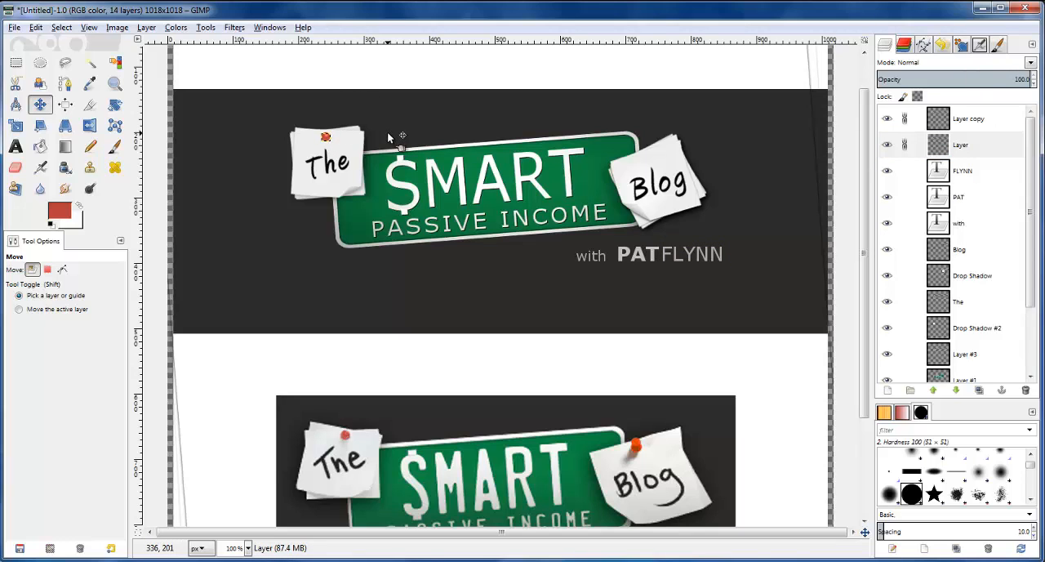
key("Right")
key("Right")
key("Right")
key("Right")
key("Right")
scroll(379, 141, "up", 3)
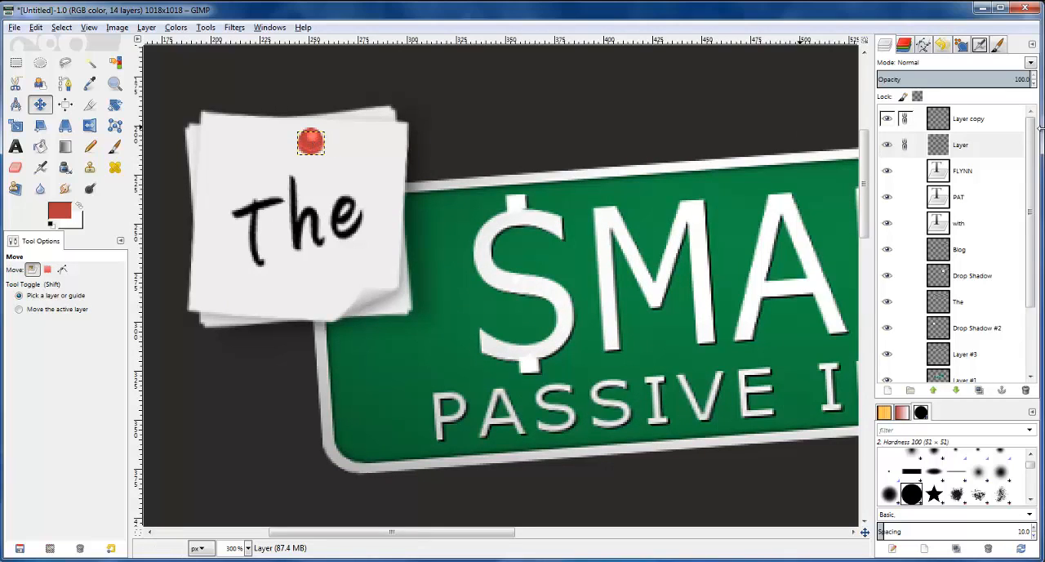
Unlink the two pin layers and merge the pin copy down onto the original pin layer
left_click(905, 144)
left_click(957, 117)
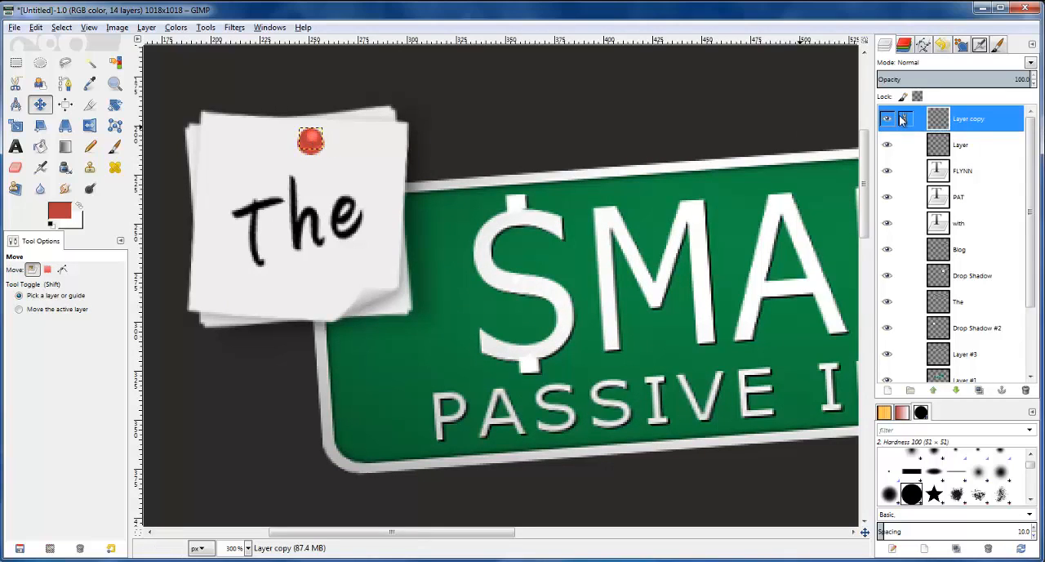
right_click(950, 120)
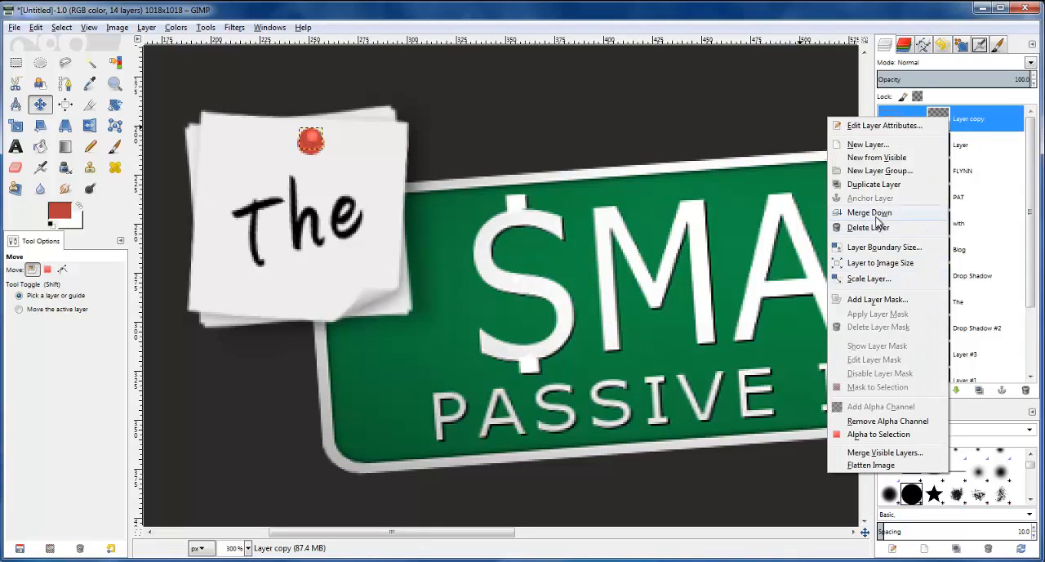
left_click(872, 227)
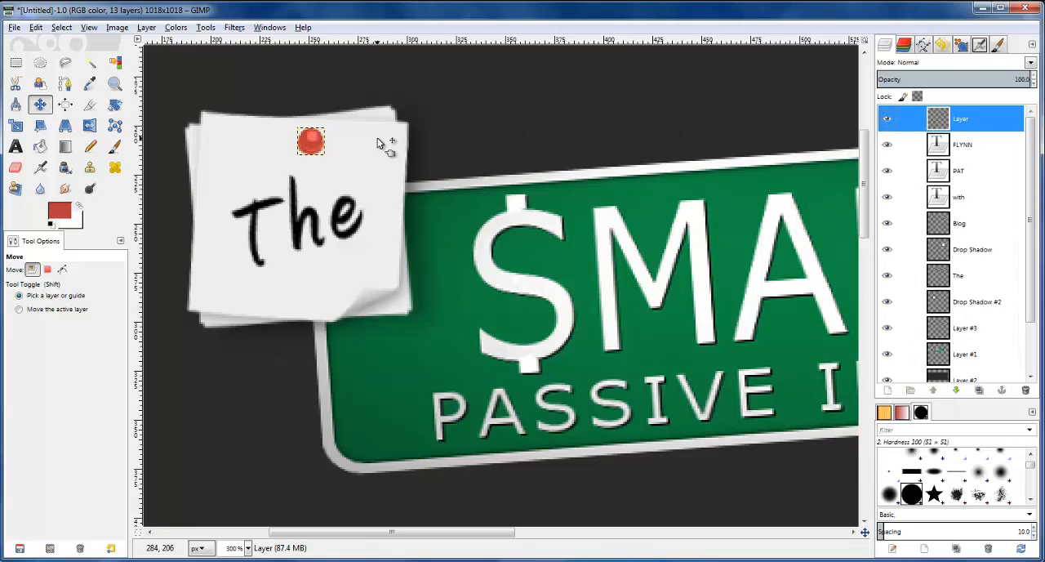
Set Dodge/Burn to burn Shadows with the Hardness 075 brush at size 50 and try it on the pin
left_click(89, 187)
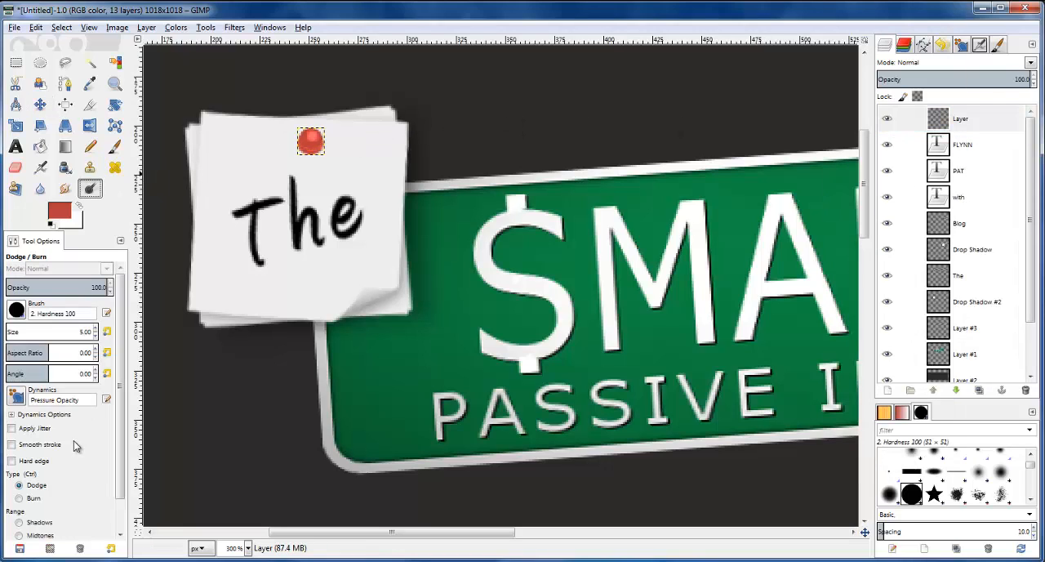
left_click(34, 498)
left_click(38, 523)
left_click(17, 310)
left_click(17, 370)
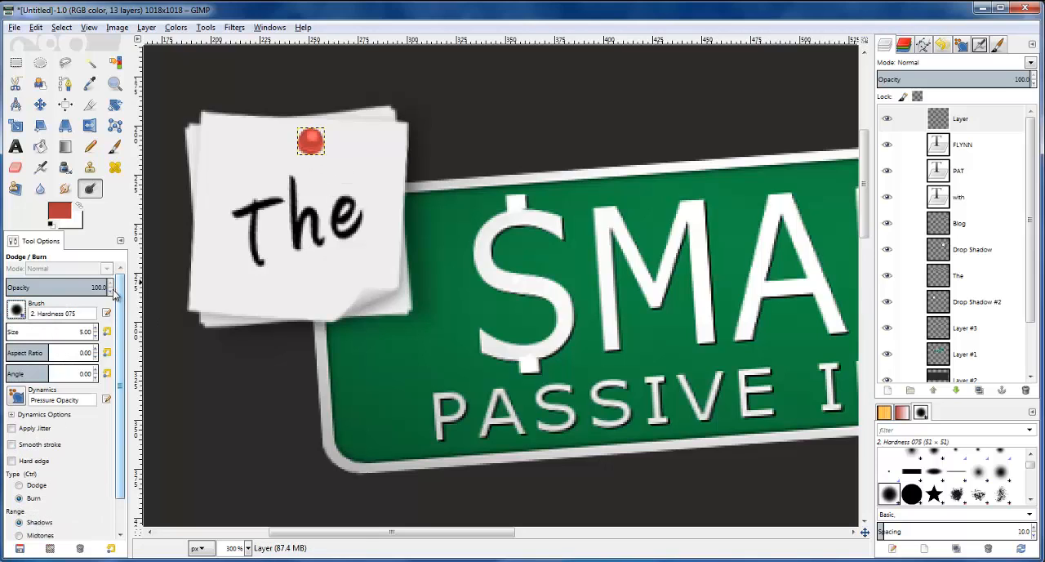
type("50")
key("Return")
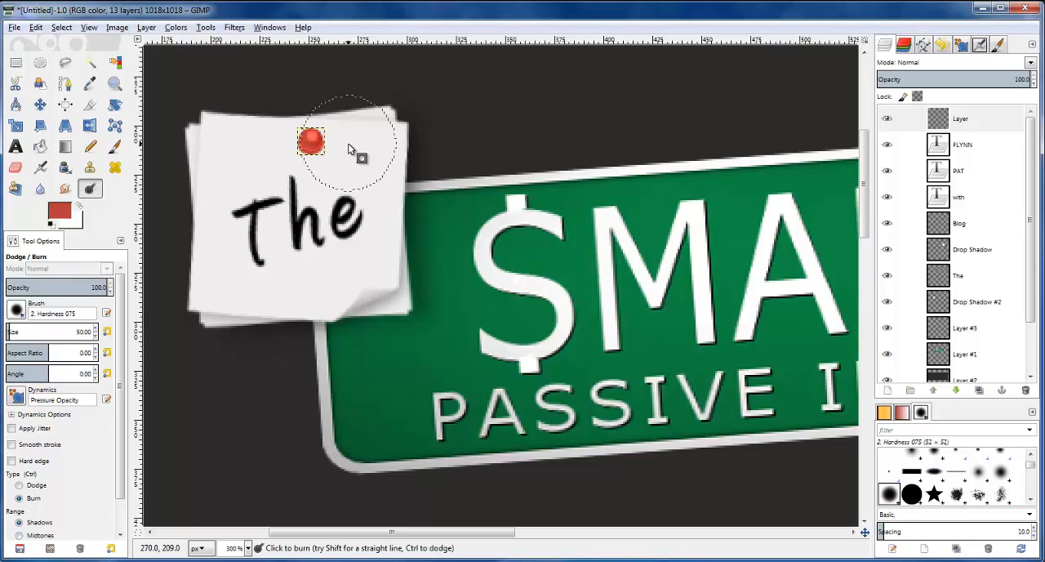
key("ctrl")
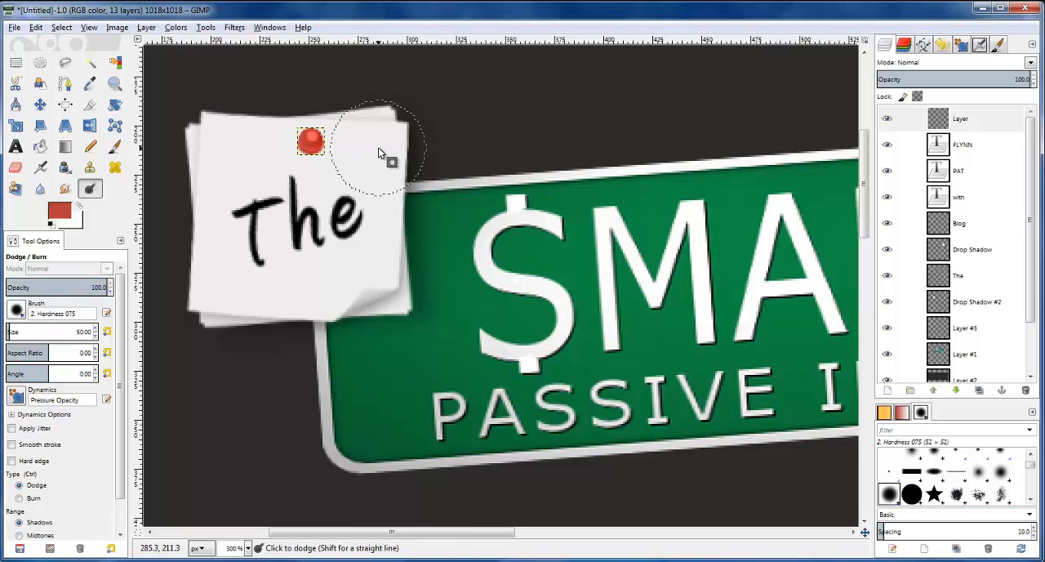
Burn the pin with the Midtones range, and with the Highlights range to darken it further
left_click(33, 535)
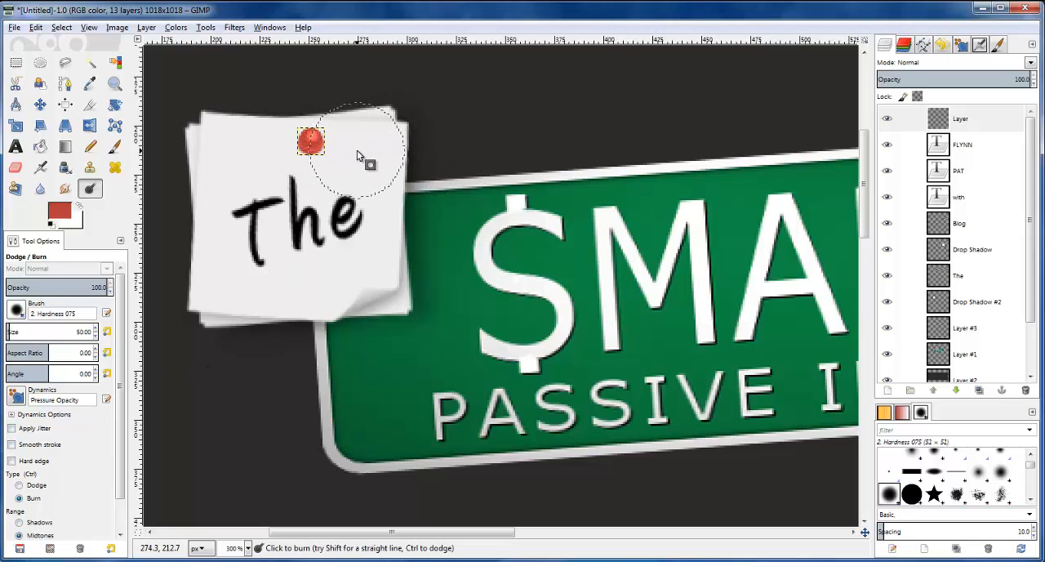
scroll(387, 184, "down", 1)
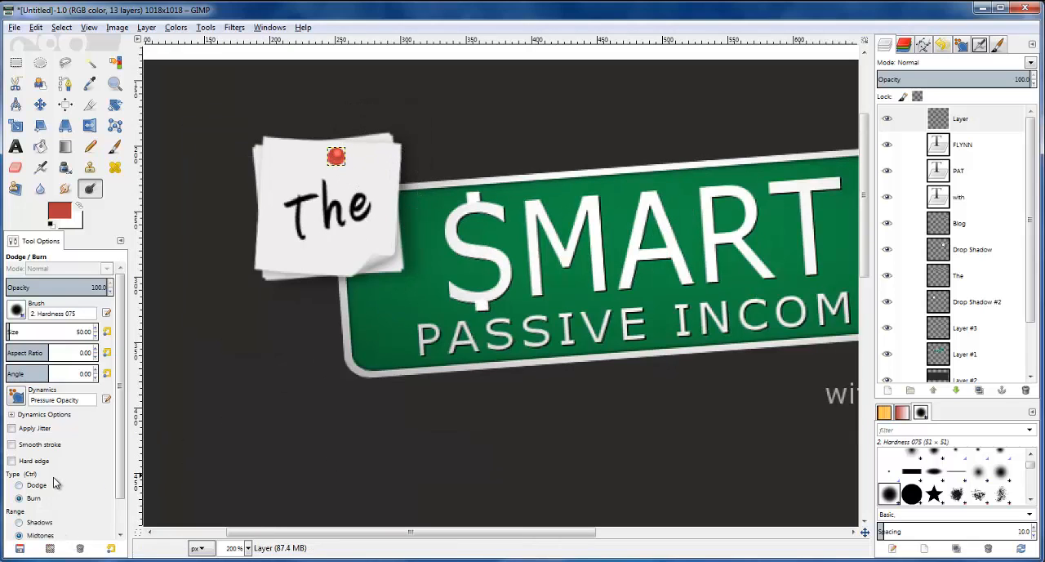
scroll(54, 483, "down", 1)
left_click(31, 513)
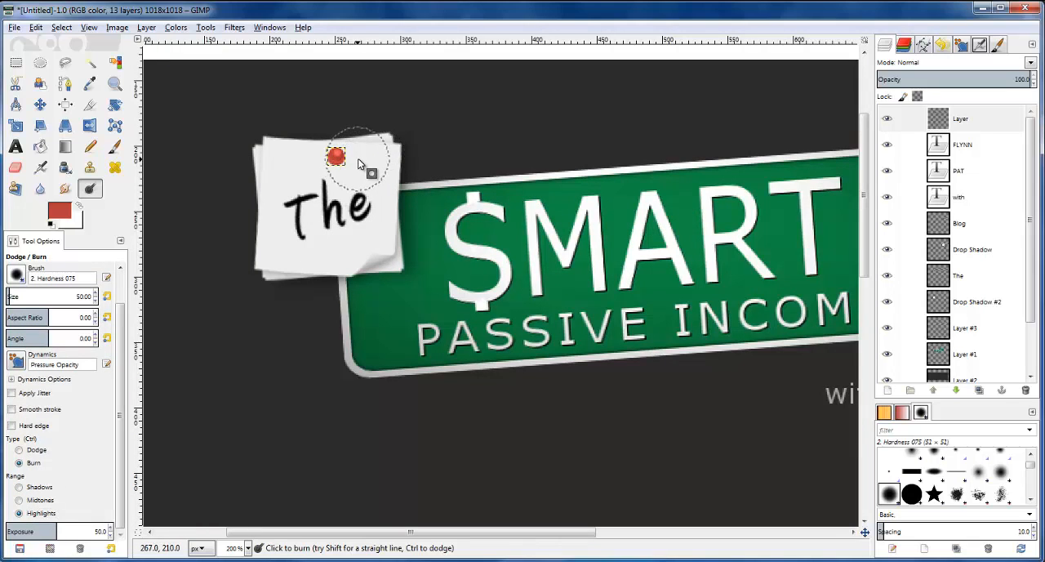
scroll(360, 162, "up", 3)
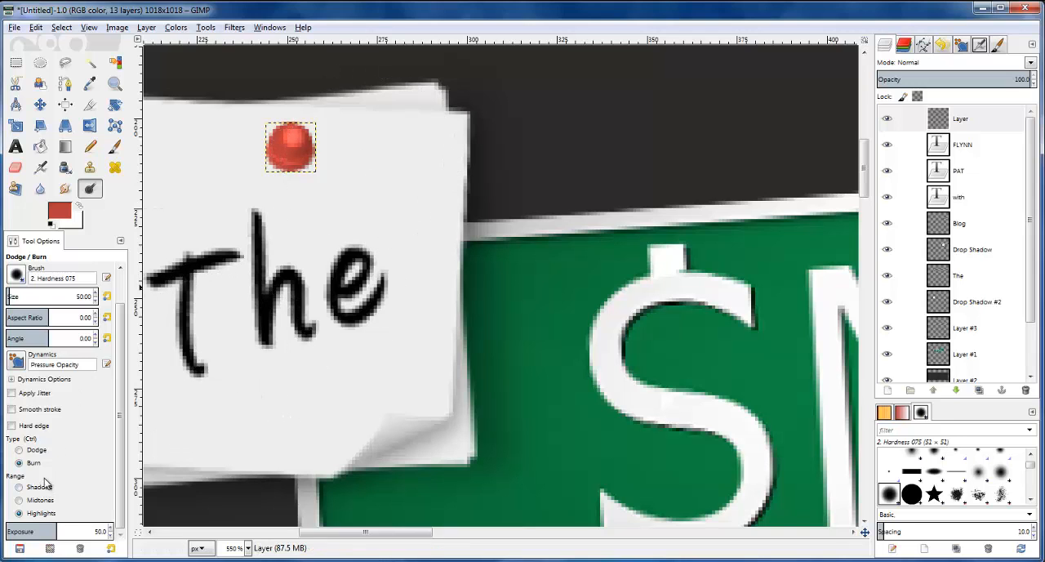
Switch Dodge/Burn to Dodge with the Highlights range and brighten the pin on the "The" note
left_click(38, 451)
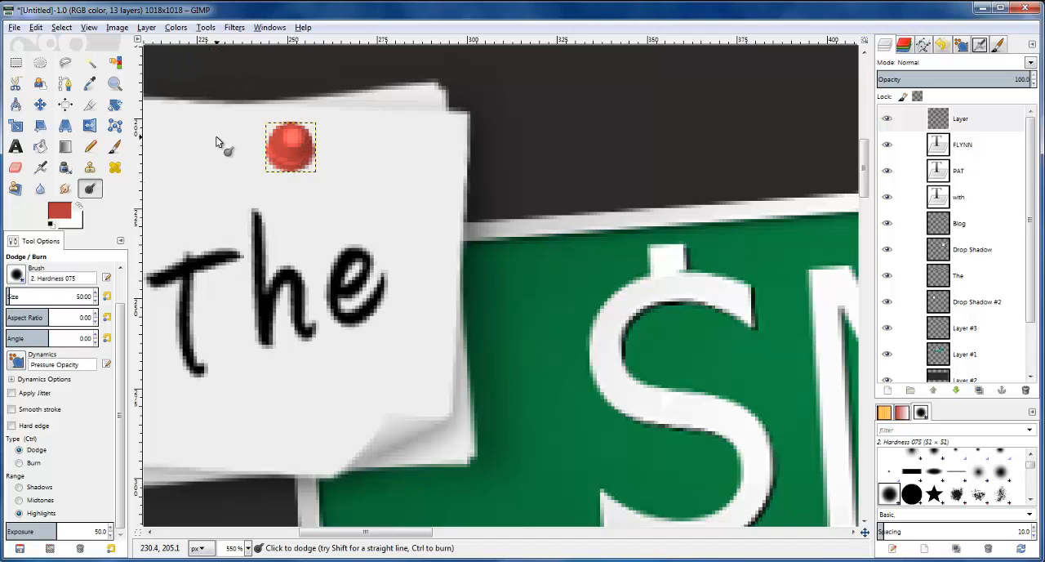
scroll(203, 221, "down", 3)
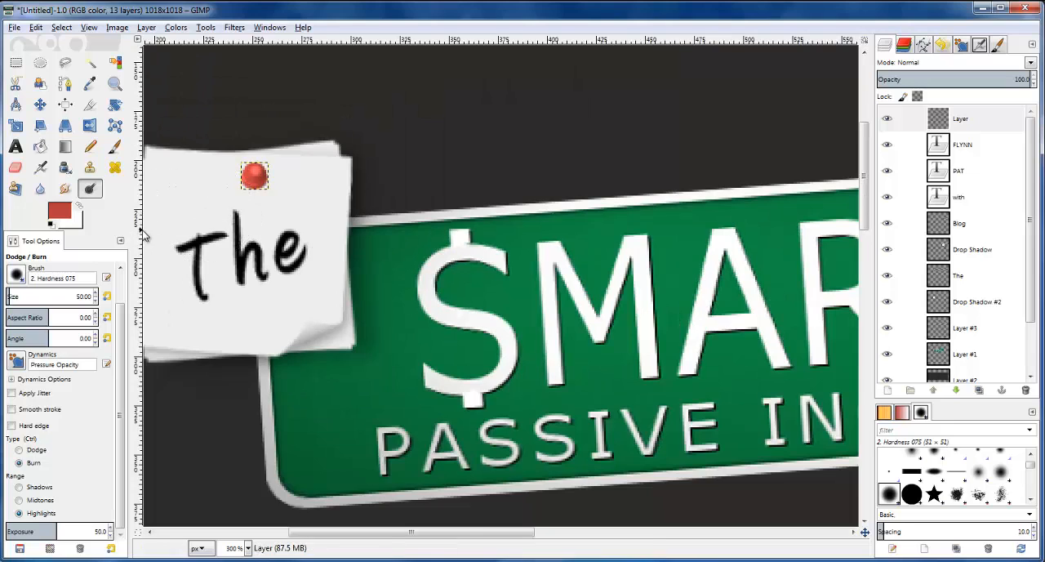
scroll(174, 245, "down", 1)
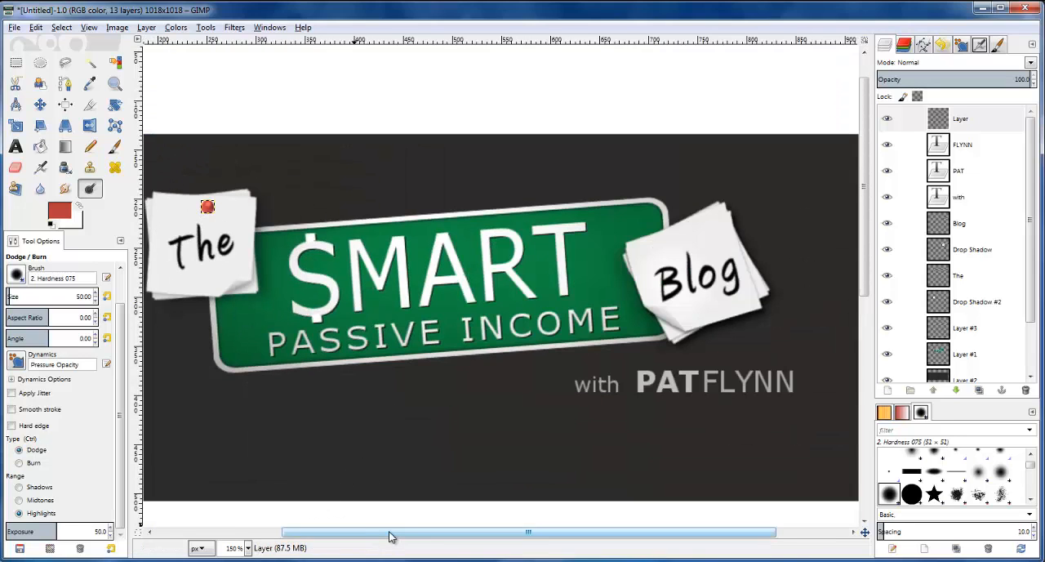
left_click_drag(391, 531, 368, 531)
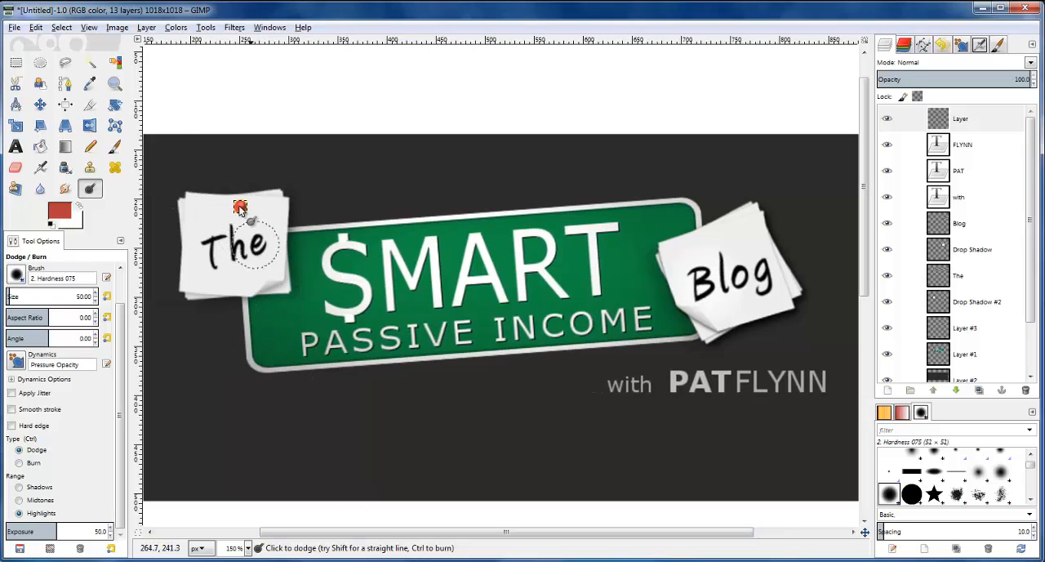
scroll(236, 211, "up", 3)
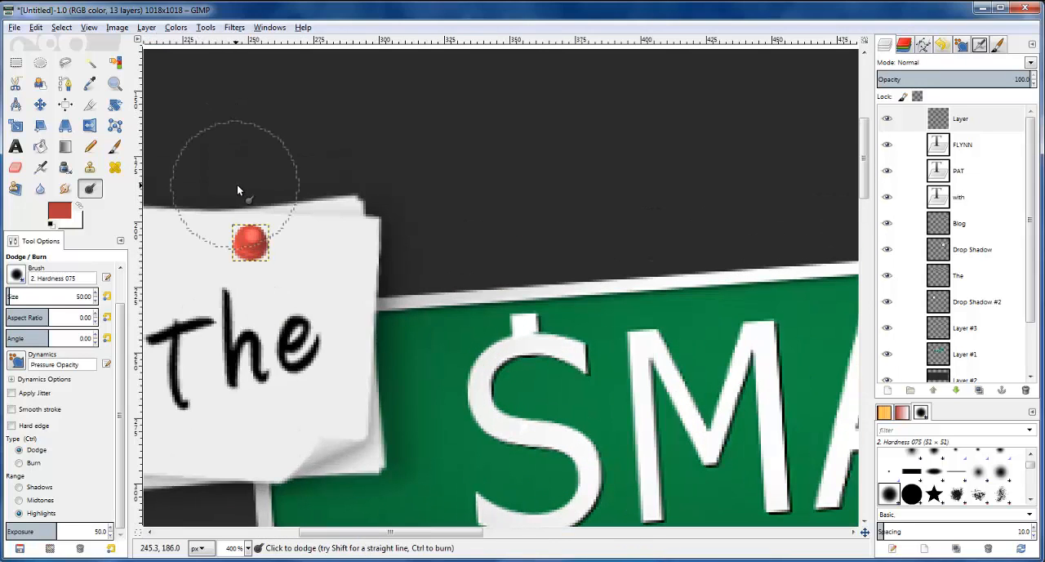
Make a selection from the pin layer's alpha and add a new transparent 1018 × 1018 px layer above it
left_click(959, 129)
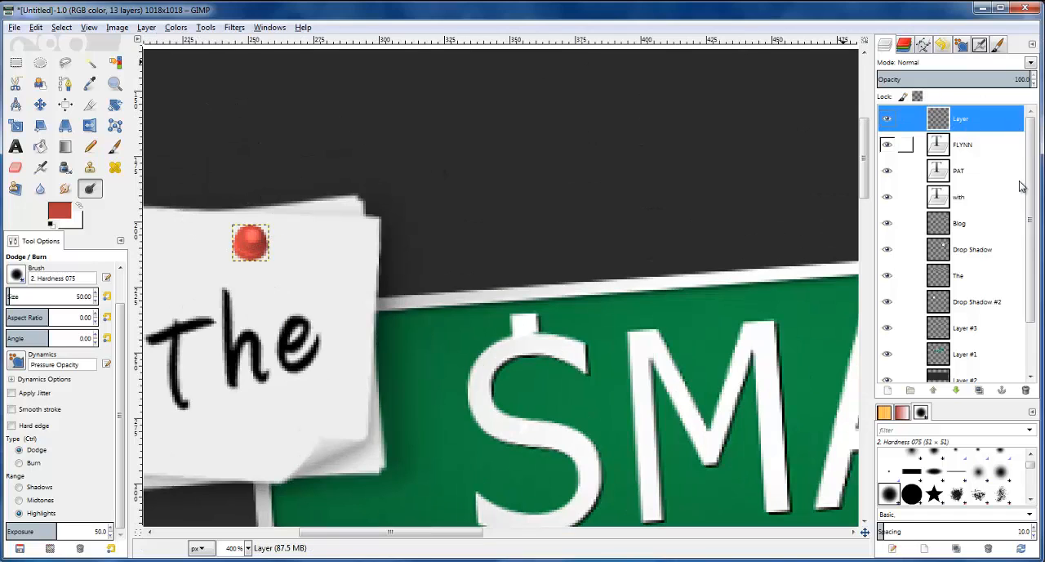
right_click(945, 123)
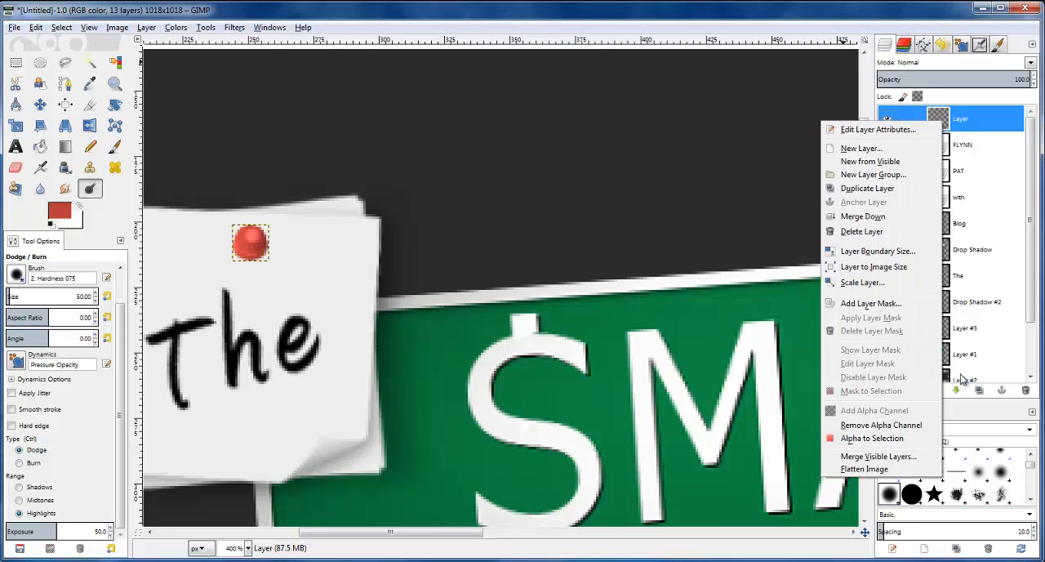
left_click(886, 439)
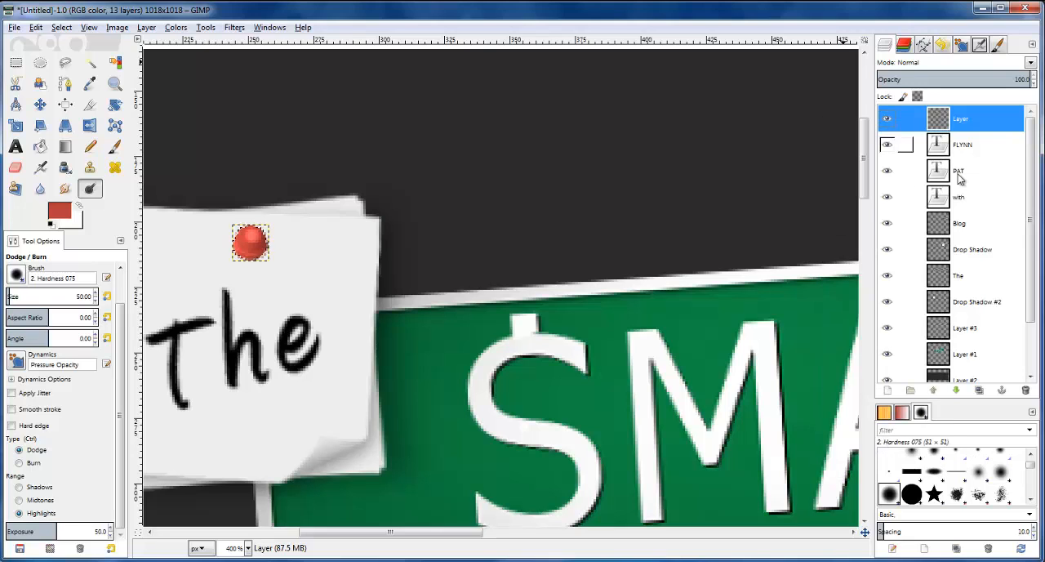
left_click(887, 389)
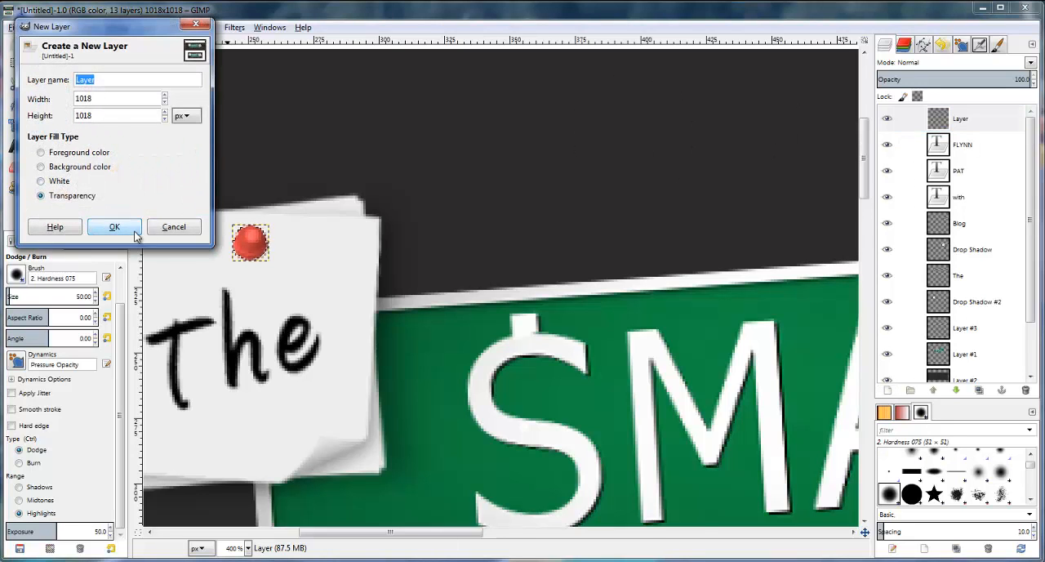
left_click(123, 227)
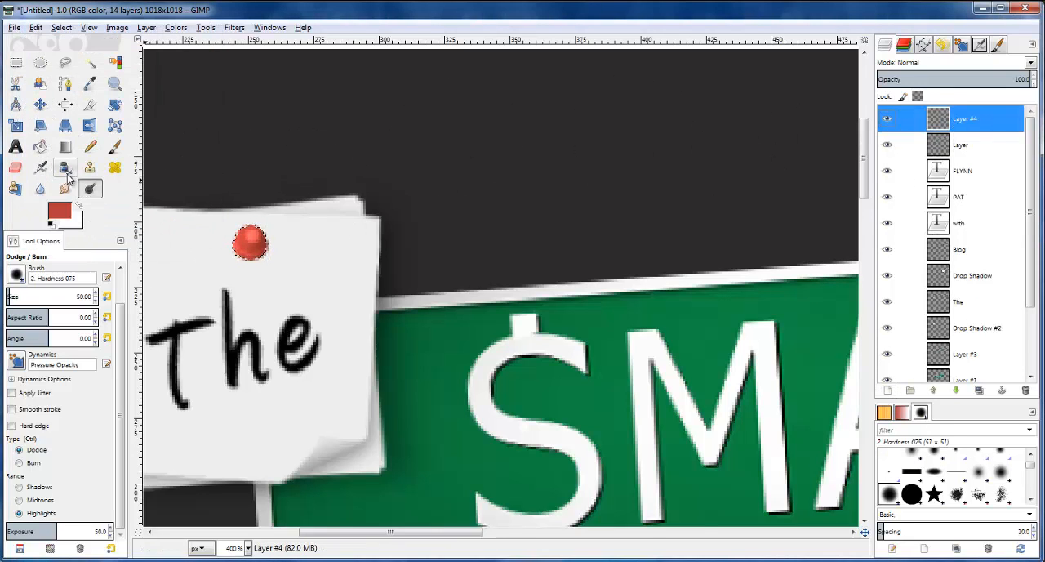
Set the foreground color to black (000000) and bucket-fill the pin-shaped selection on the new layer
left_click(64, 217)
left_click(453, 160)
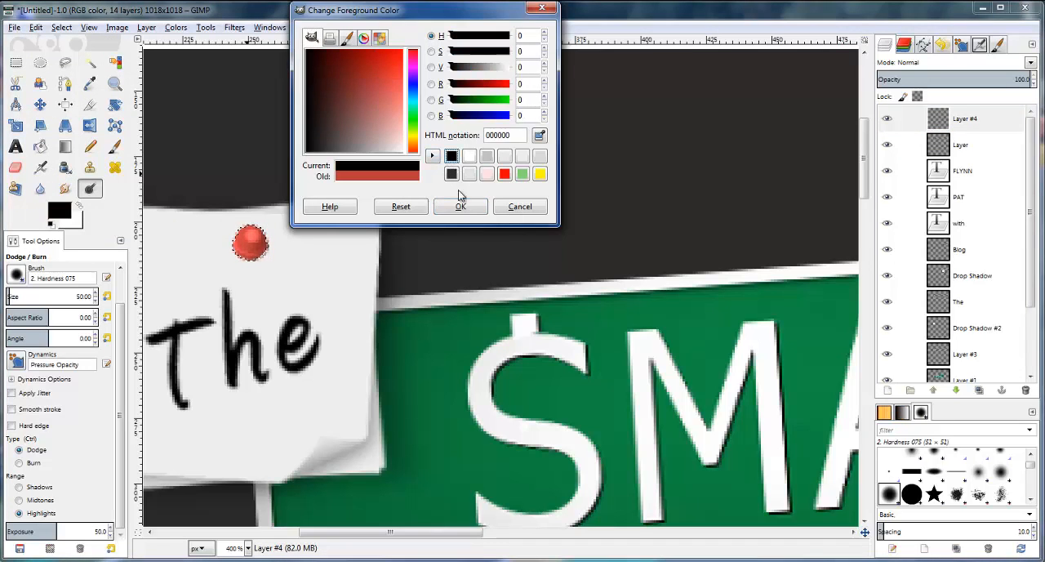
left_click(461, 207)
left_click(40, 147)
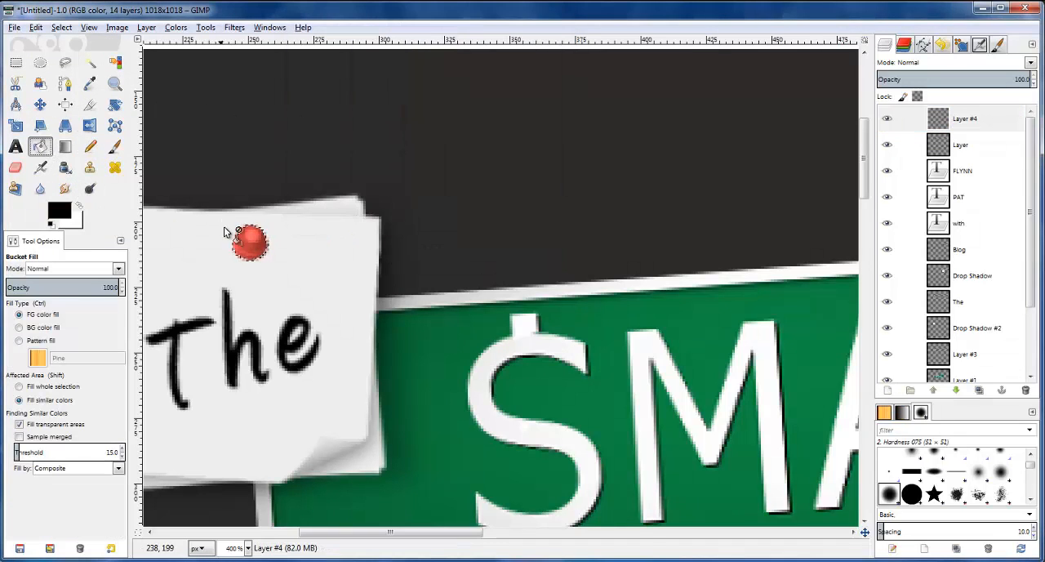
left_click(249, 241)
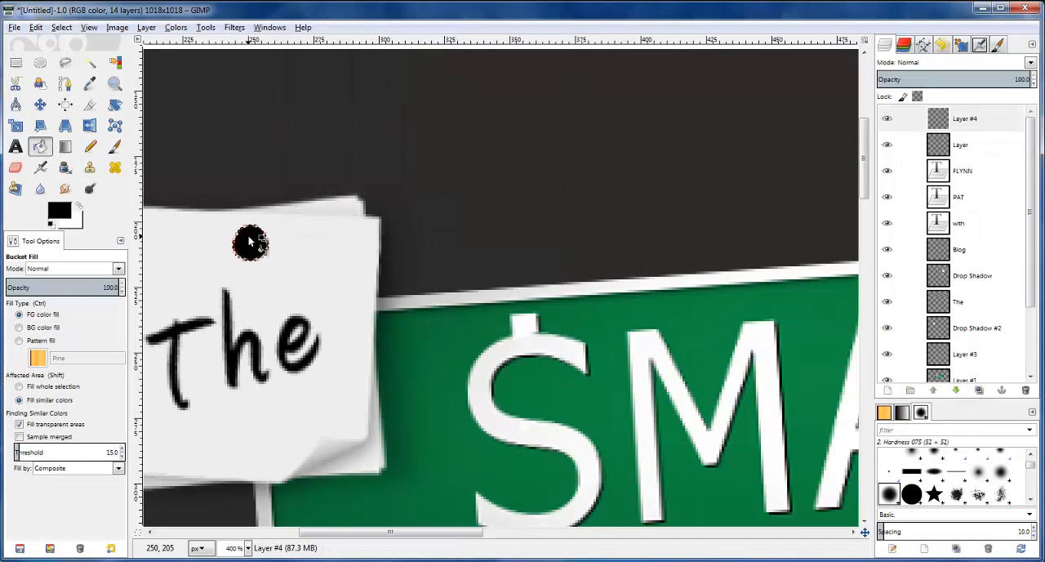
Clear the selection and autocrop the layer holding the black circle
left_click(951, 125)
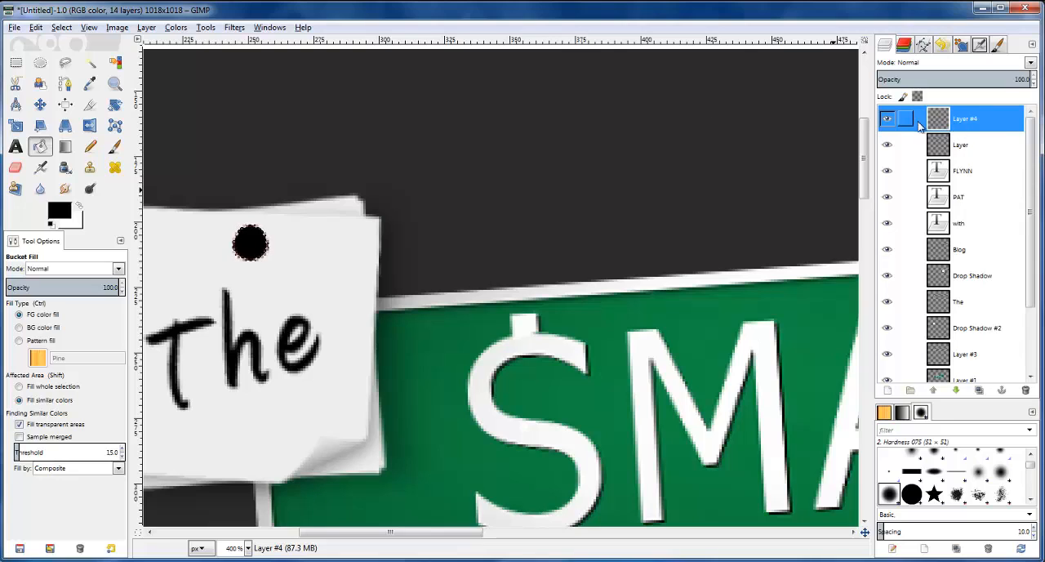
left_click(15, 62)
left_click(216, 89)
left_click(968, 121)
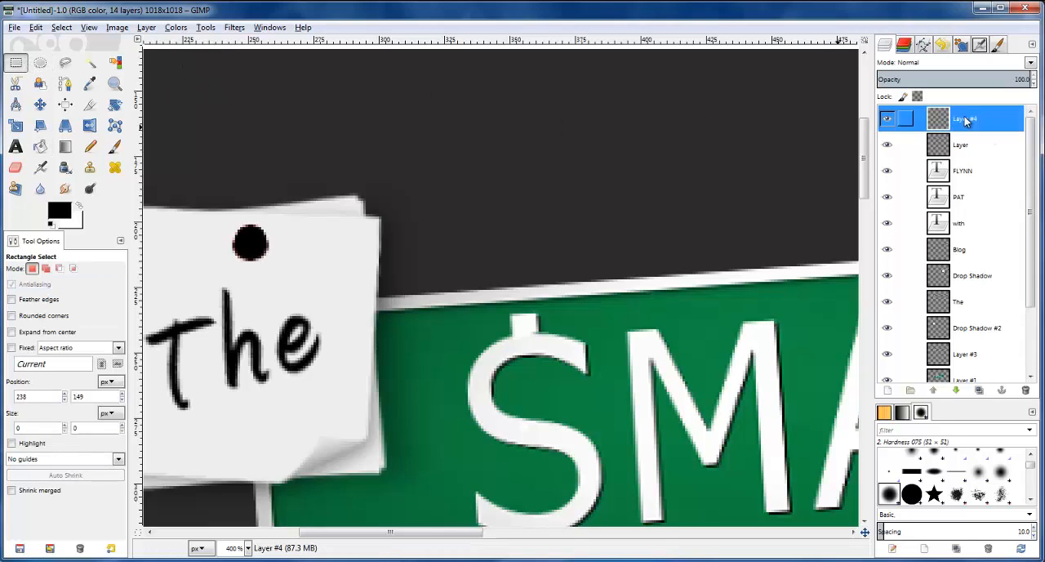
left_click(141, 28)
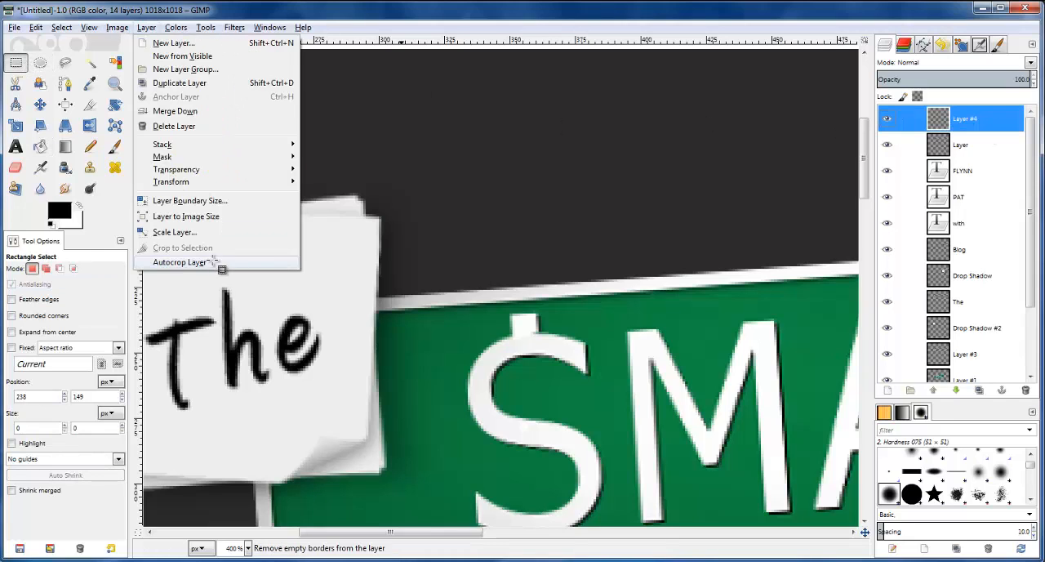
left_click(217, 264)
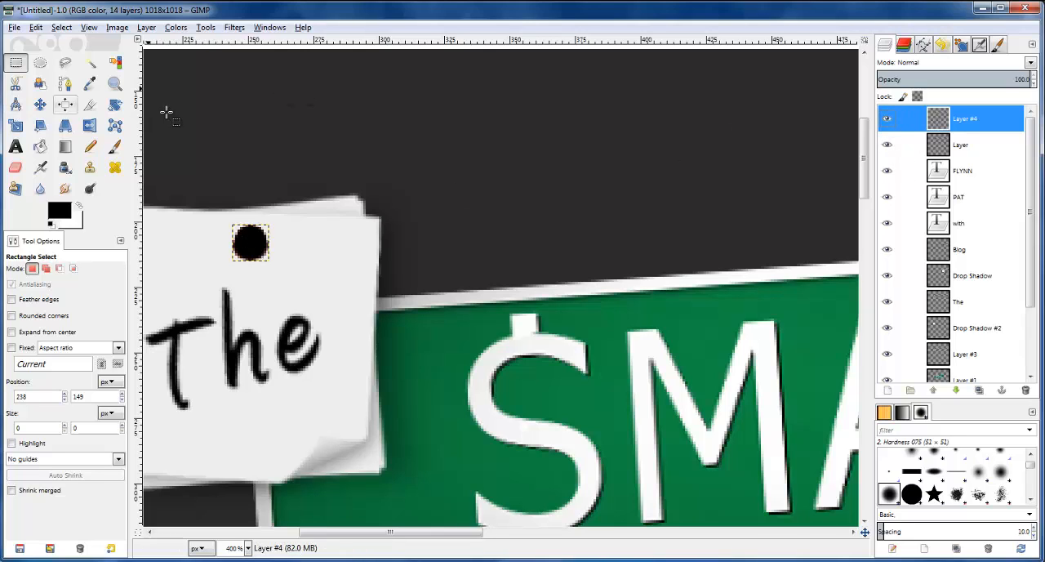
Flip the black circle's layer horizontally and rotate it by 176.24 degrees
left_click(90, 128)
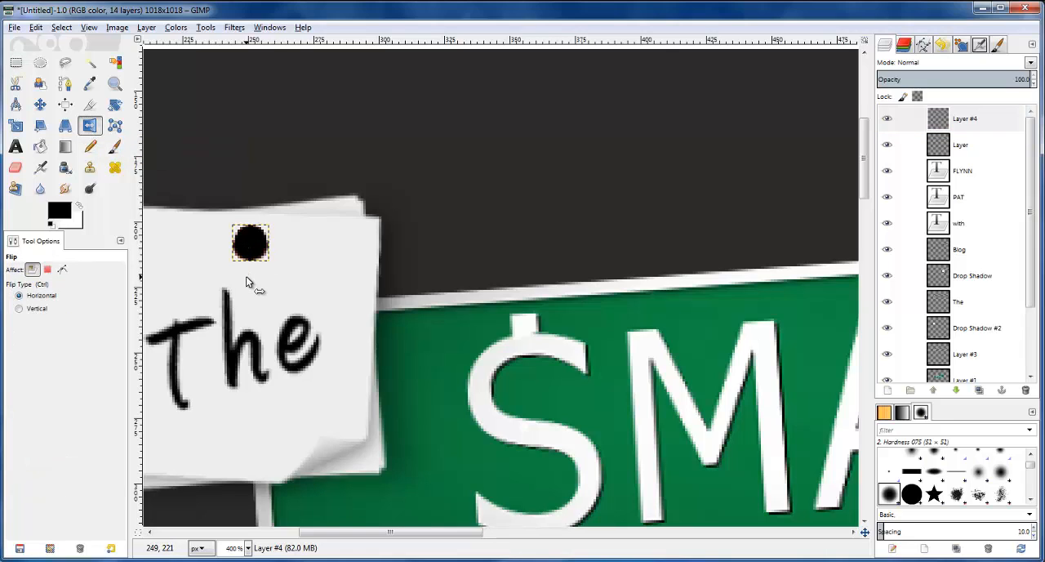
left_click(260, 244)
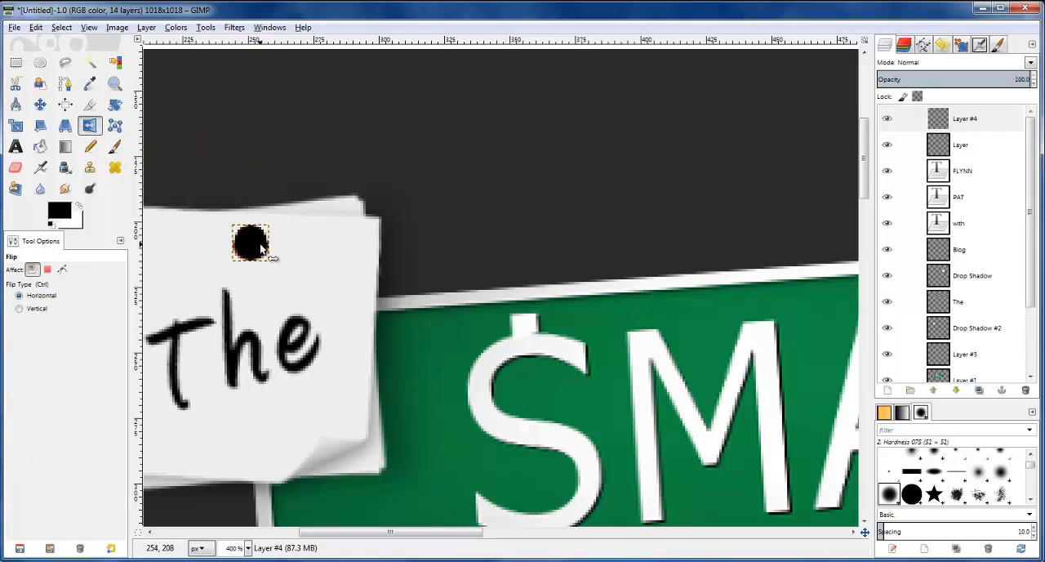
left_click(115, 107)
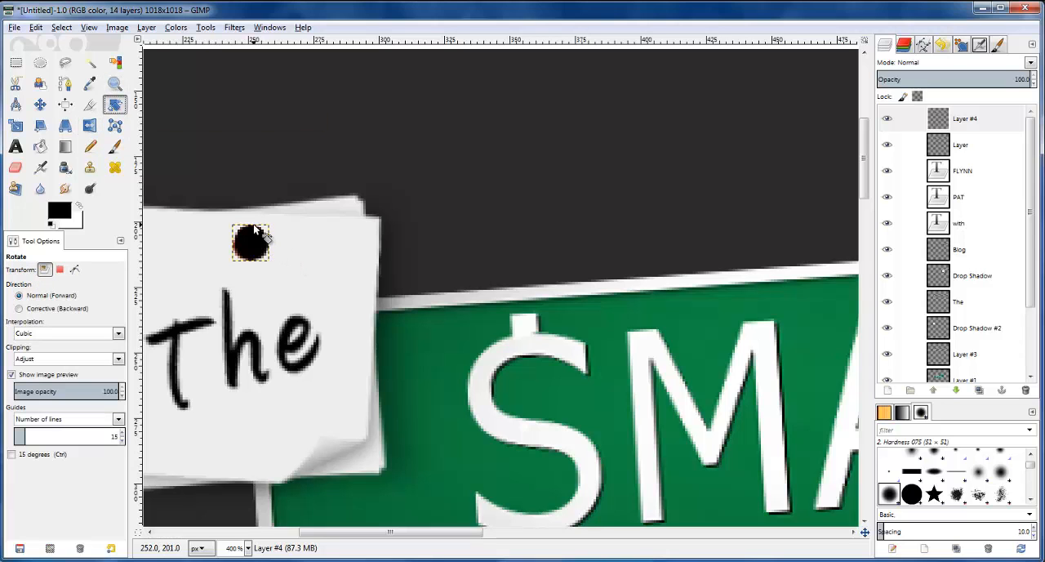
left_click_drag(264, 234, 244, 269)
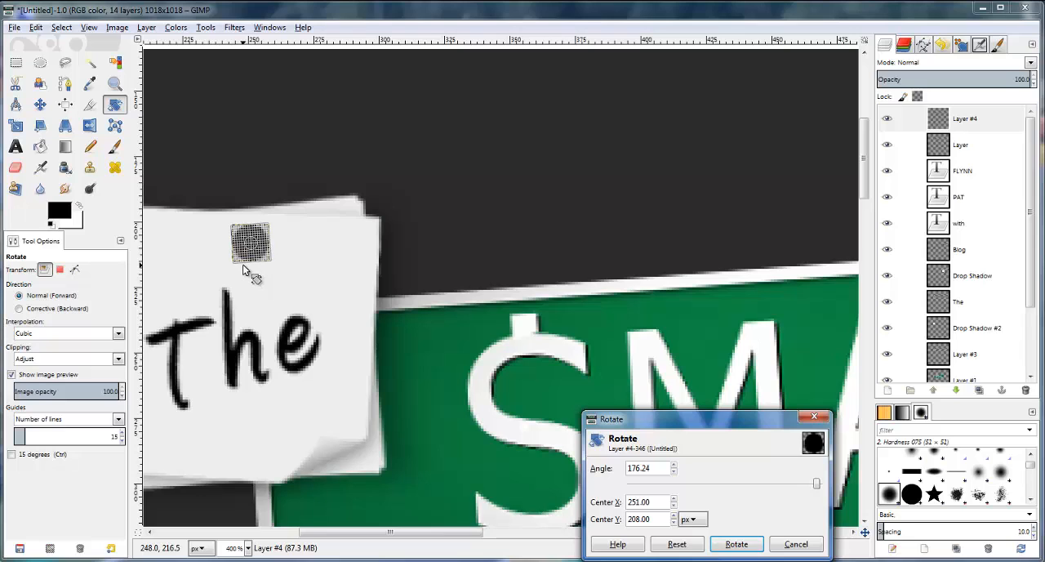
left_click(736, 544)
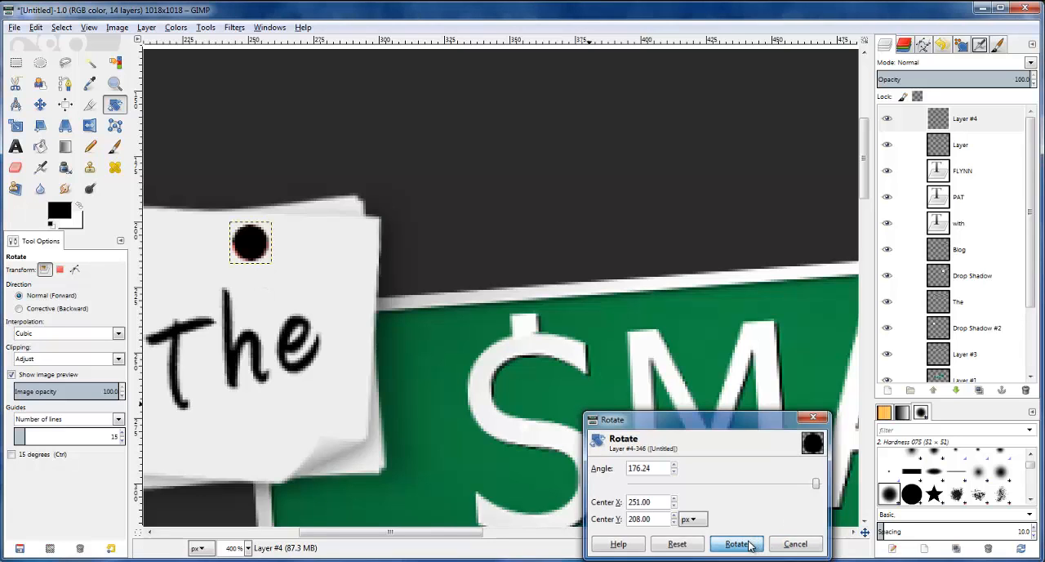
Nudge the black circle's layer slightly down and one pixel right so it is offset from the pin
left_click(939, 121)
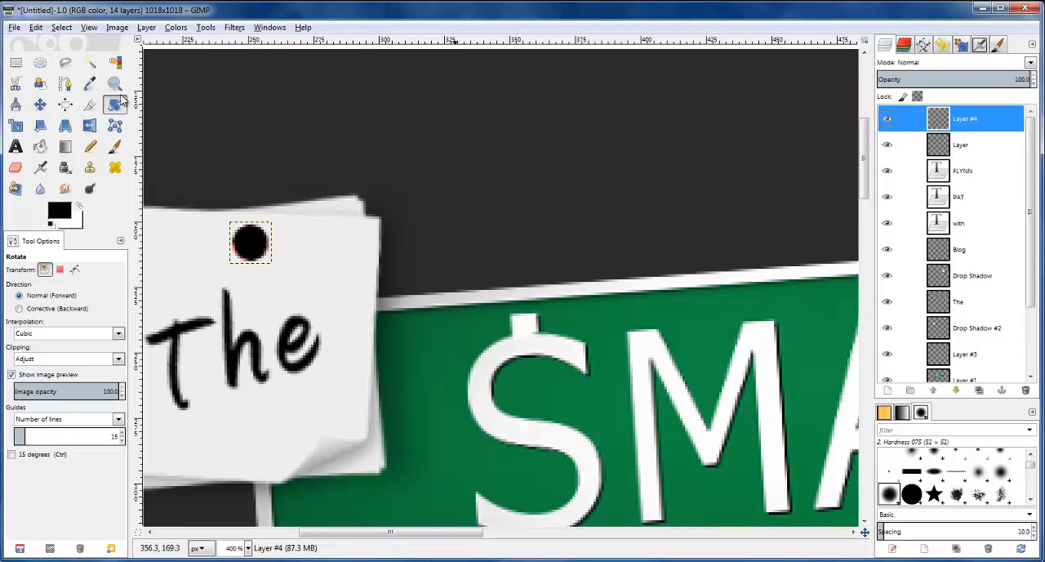
left_click(40, 104)
key("Down")
key("Down")
key("Down")
key("Down")
key("Right")
key("Right")
key("Down")
key("Down")
key("Left")
key("Up")
key("Up")
key("Up")
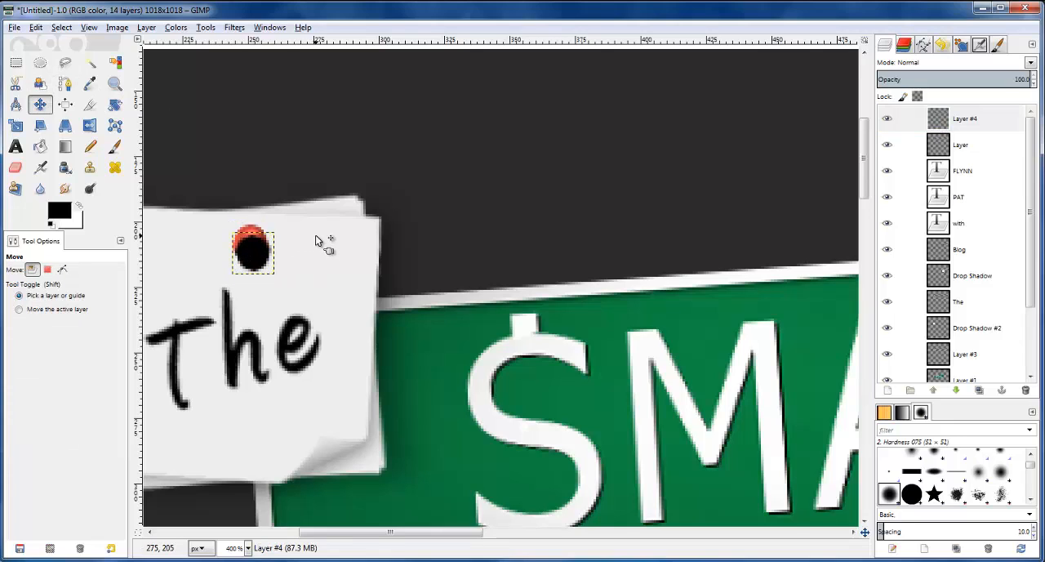
key("Up")
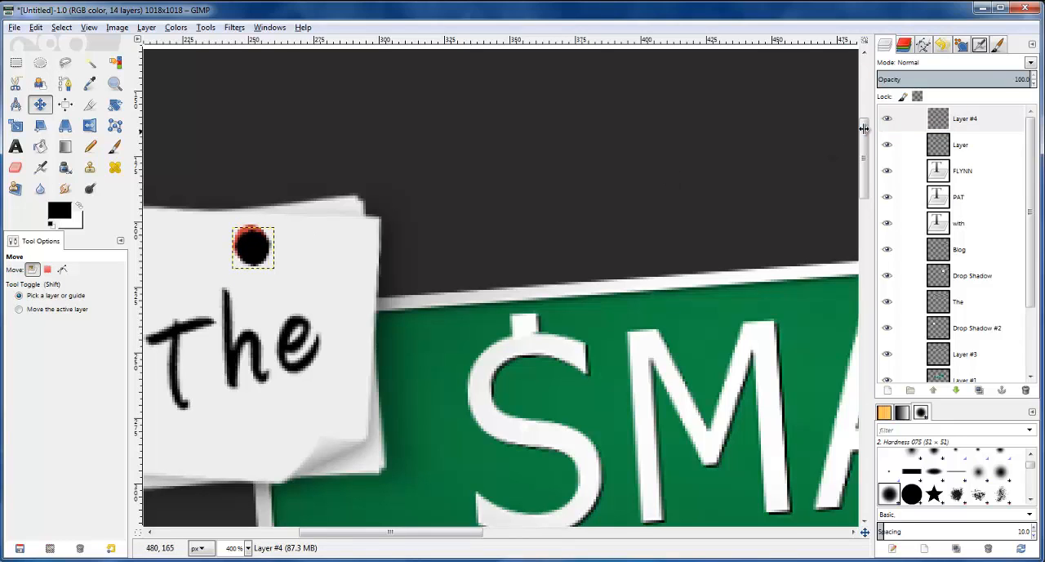
Apply a Gaussian Blur with a 5.0 px horizontal and vertical radius to the black circle
left_click(231, 29)
mouse_move(265, 103)
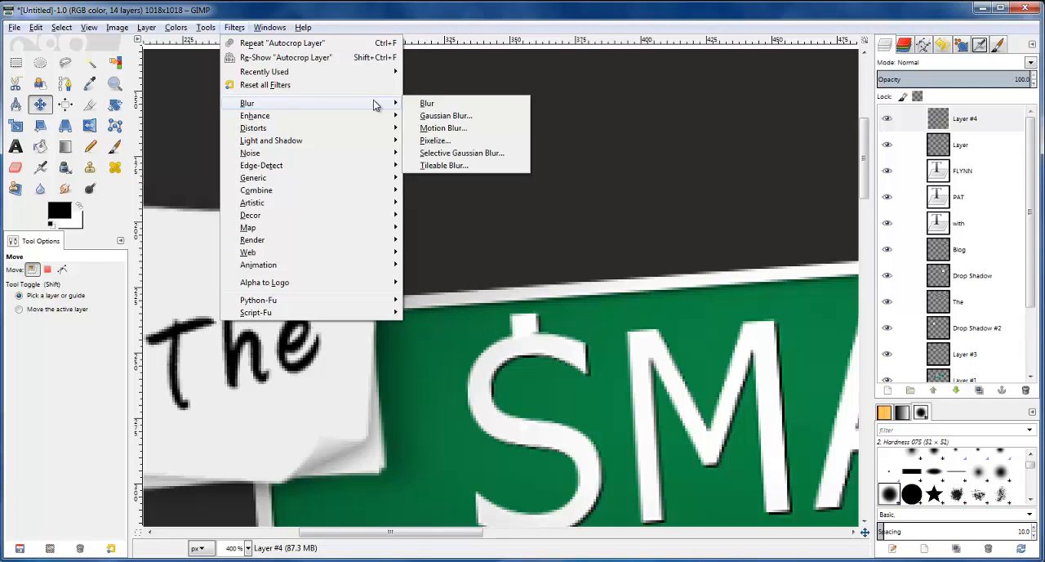
left_click(442, 116)
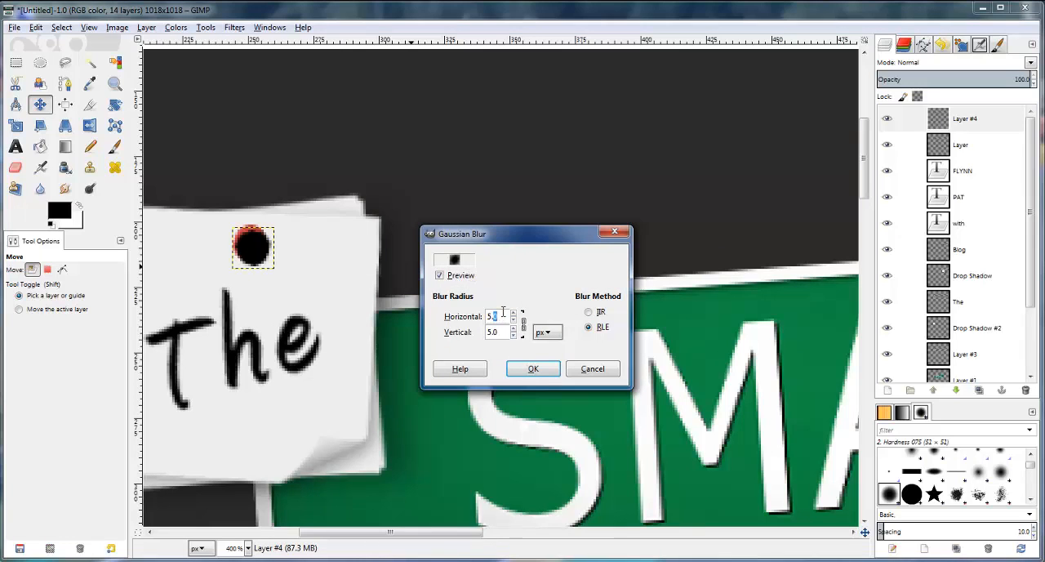
left_click(542, 368)
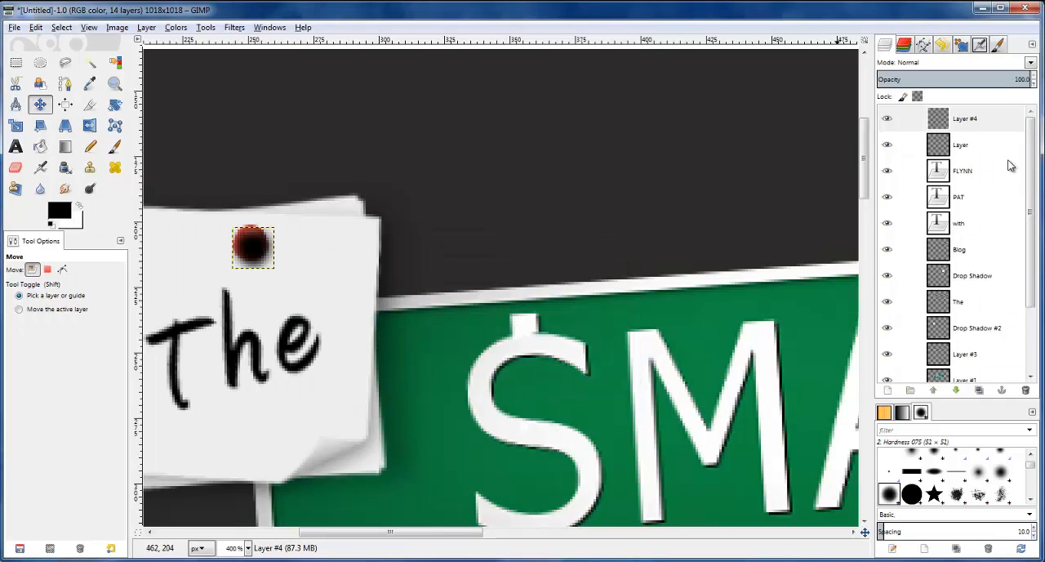
Set the blurred circle layer's opacity to 61 and lower it one level beneath the pin layer
left_click(961, 122)
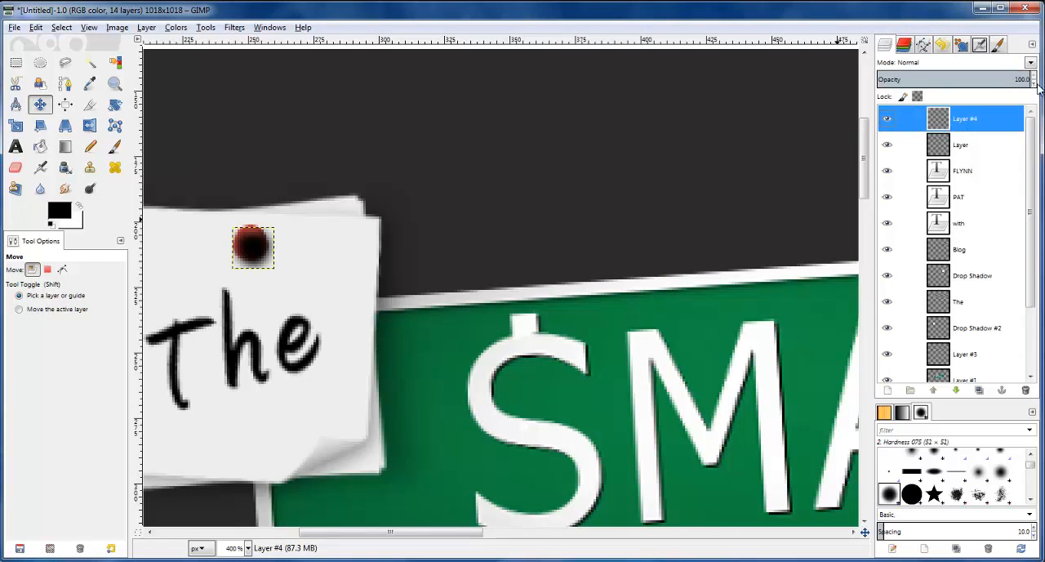
left_click_drag(1035, 85, 1035, 85)
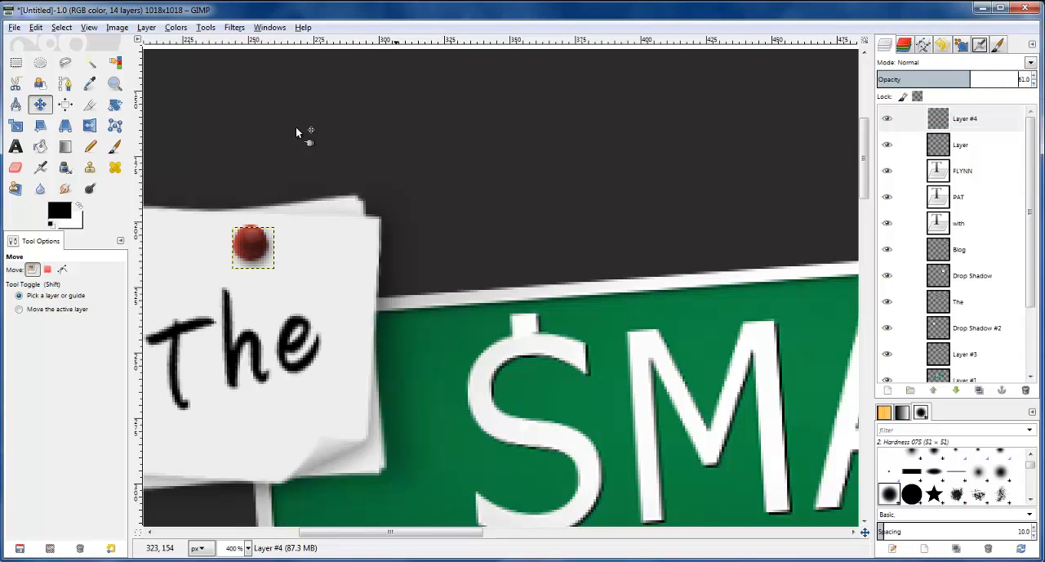
left_click(945, 121)
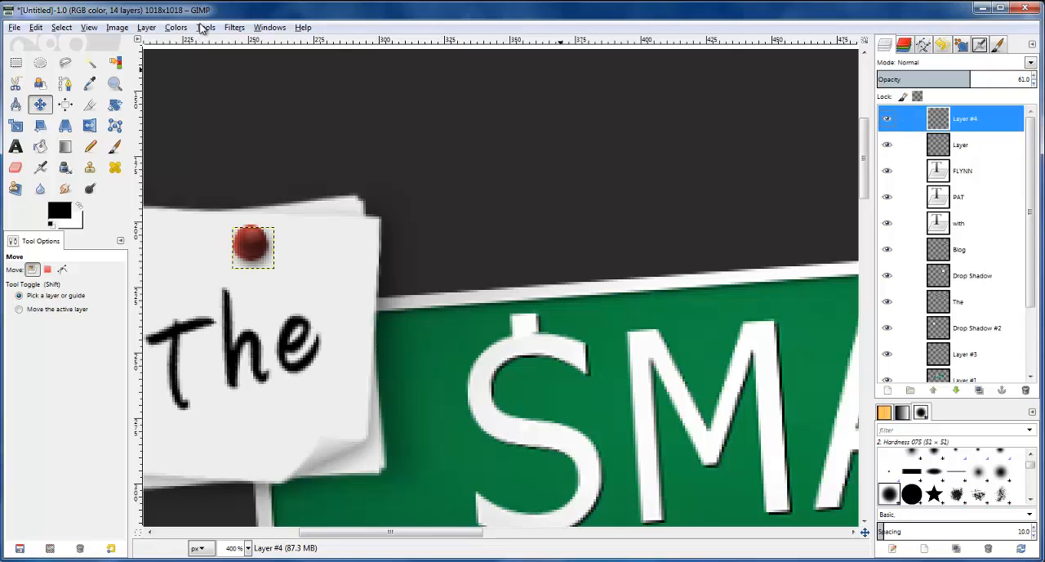
left_click(152, 29)
mouse_move(181, 146)
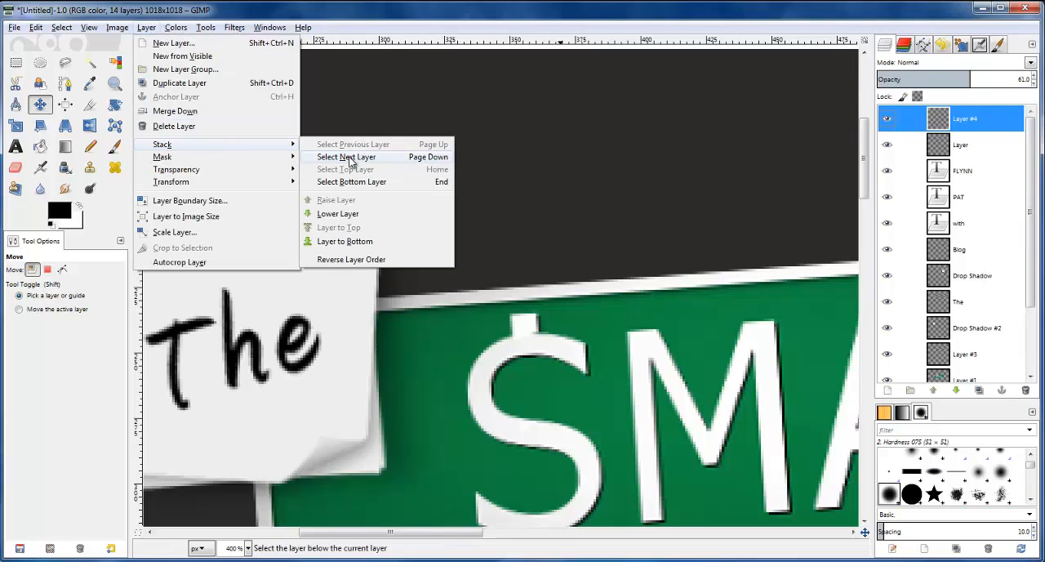
left_click(349, 214)
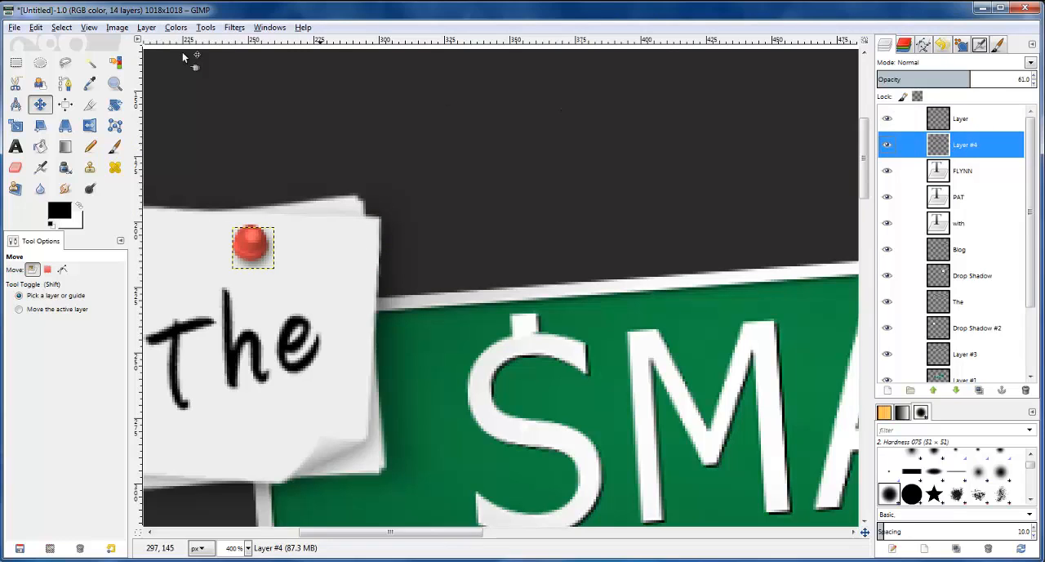
Try the pin's shadow one pixel further left and down, and move it back to its previous position
left_click(40, 102)
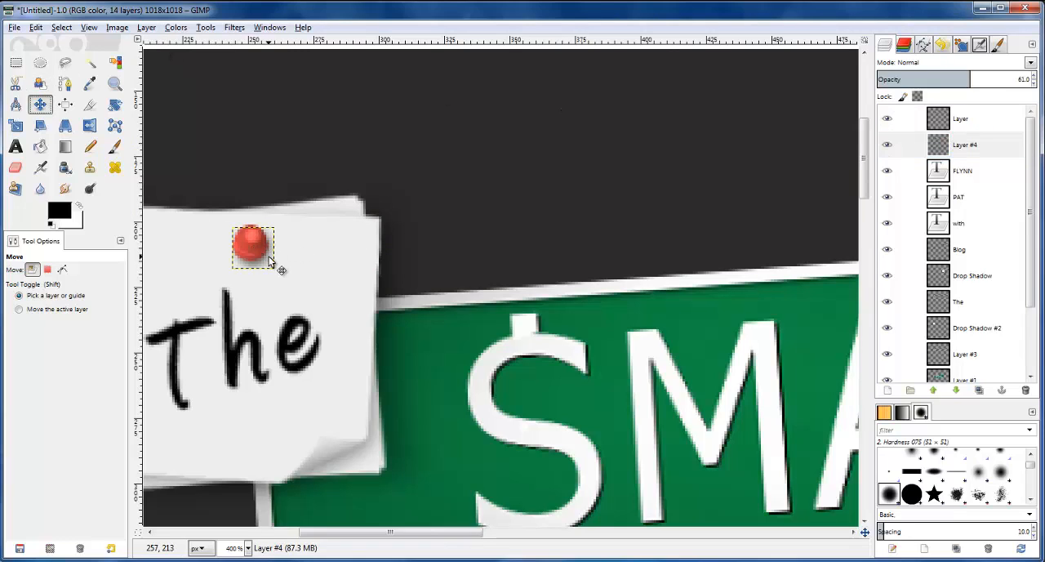
key("Left")
key("Down")
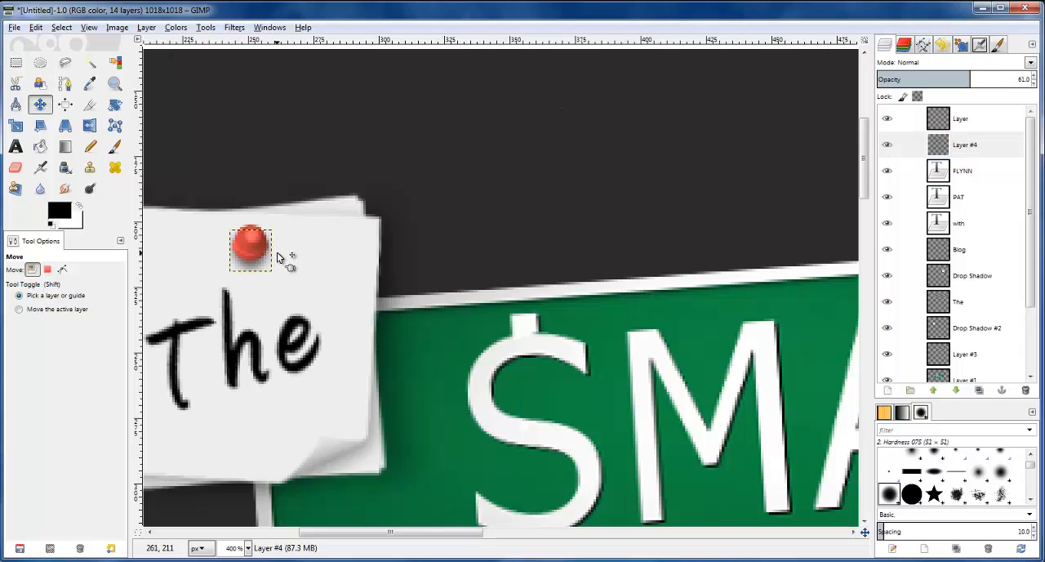
key("Up")
key("Right")
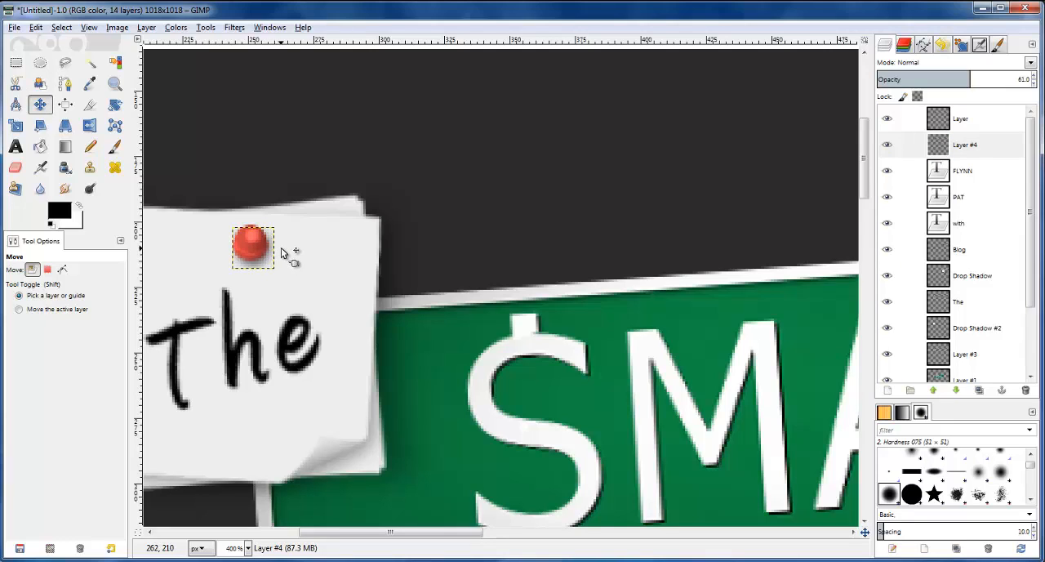
Set up the Eraser on the pin's shadow layer with the 2. Hardness 075 brush at size 10
left_click(966, 146)
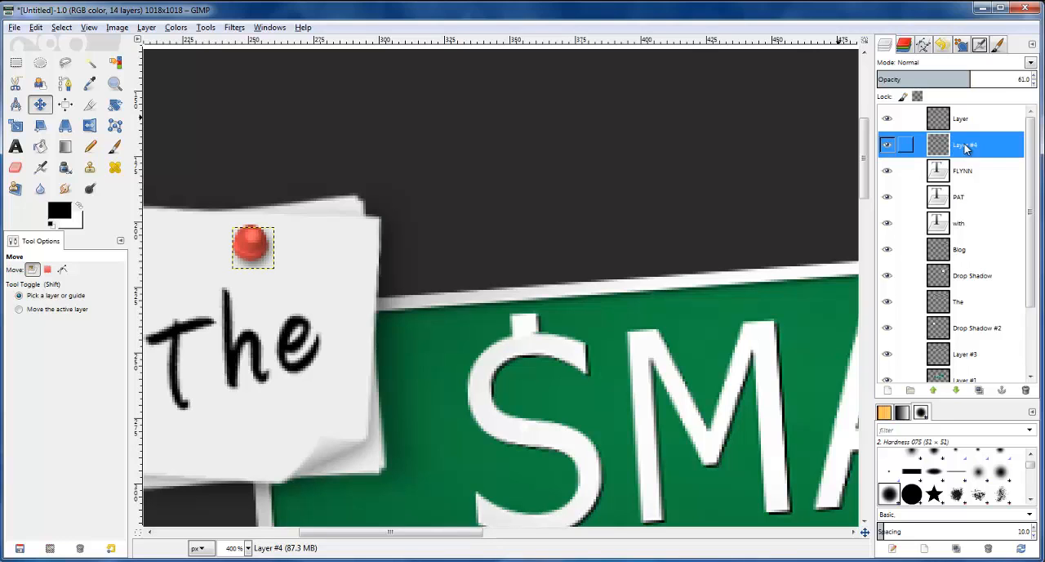
left_click(16, 169)
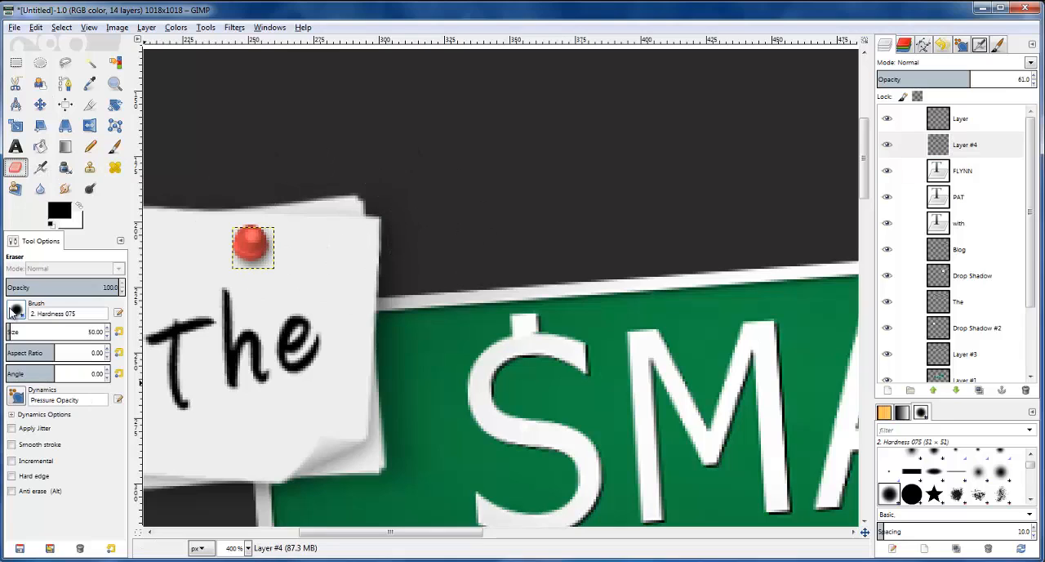
left_click(14, 310)
left_click(35, 366)
type("10")
key("Return")
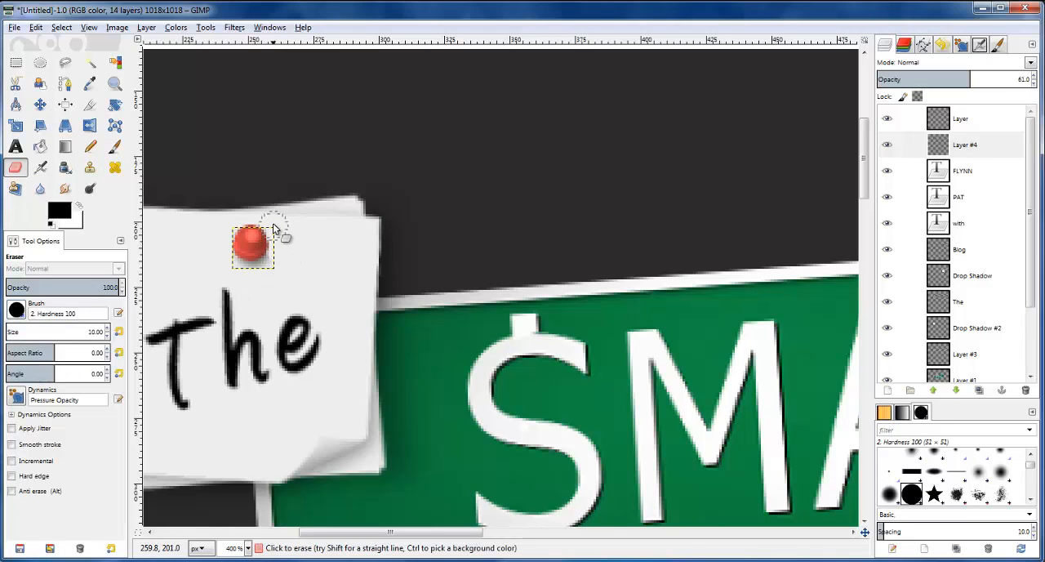
left_click(16, 309)
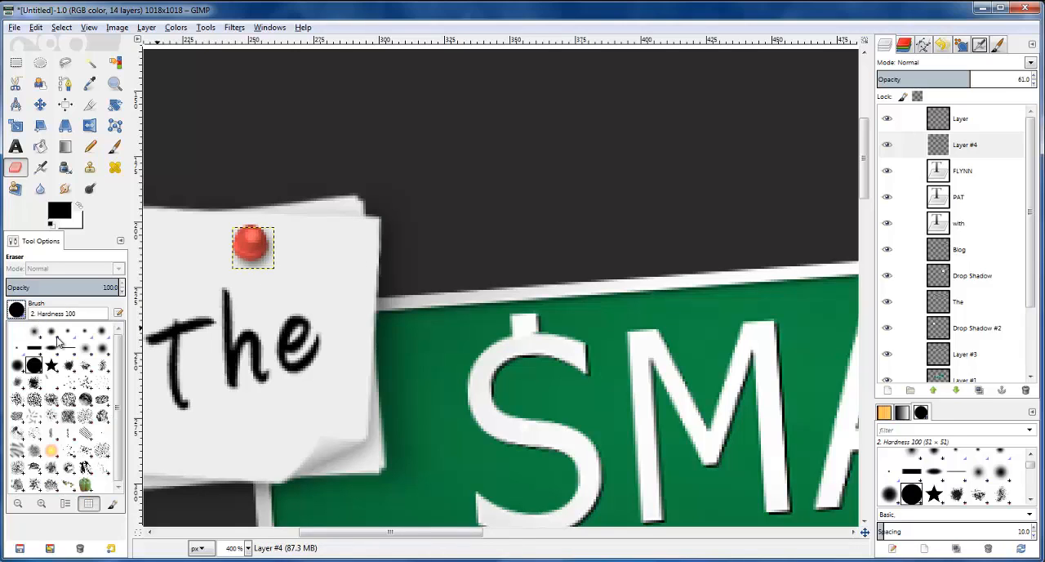
left_click(18, 366)
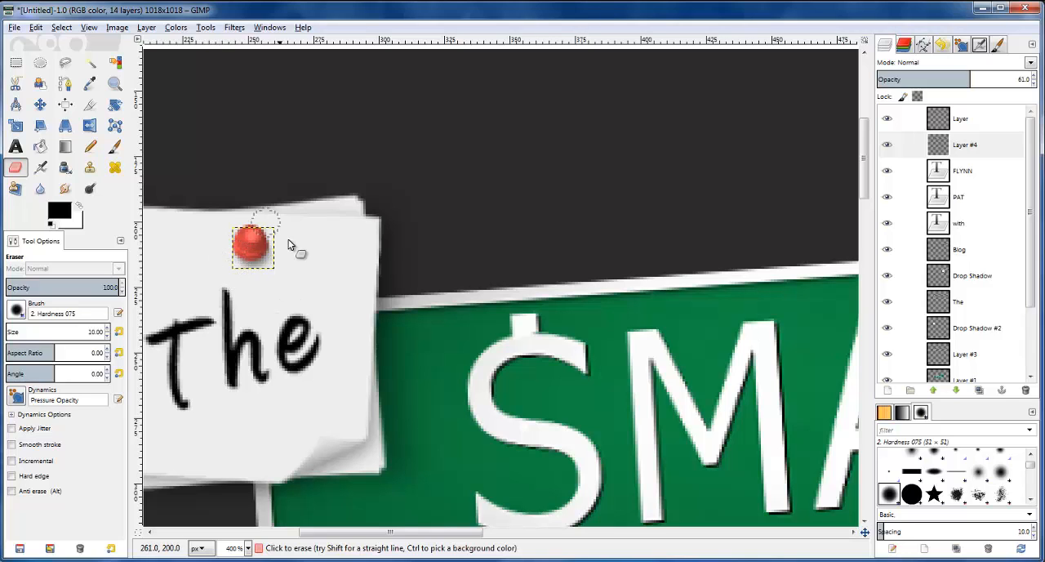
Compare the shaded pin on the "The" note with the pins in the reference logo below
scroll(279, 233, "down", 3)
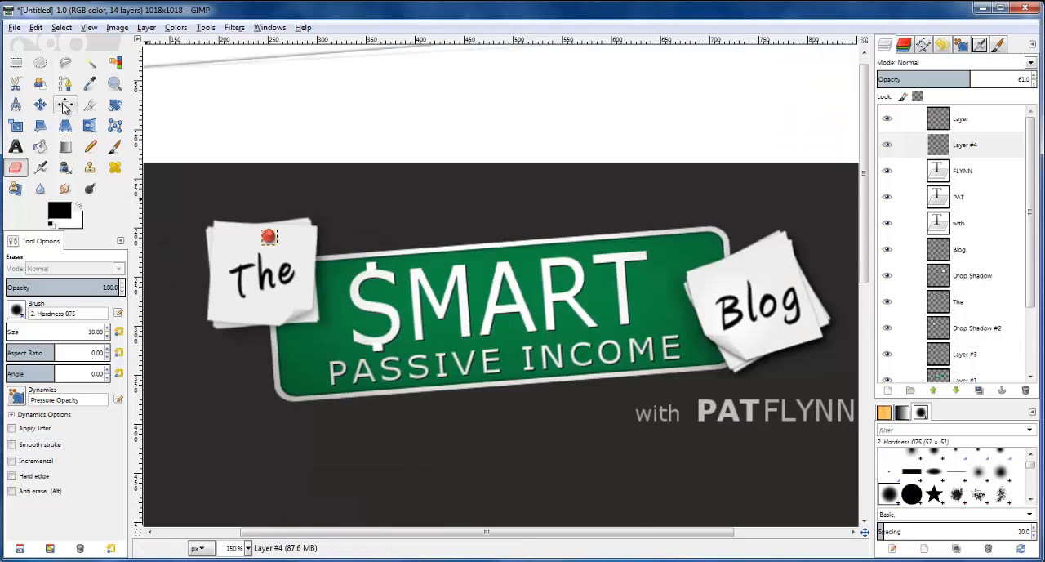
left_click(16, 63)
left_click(954, 180)
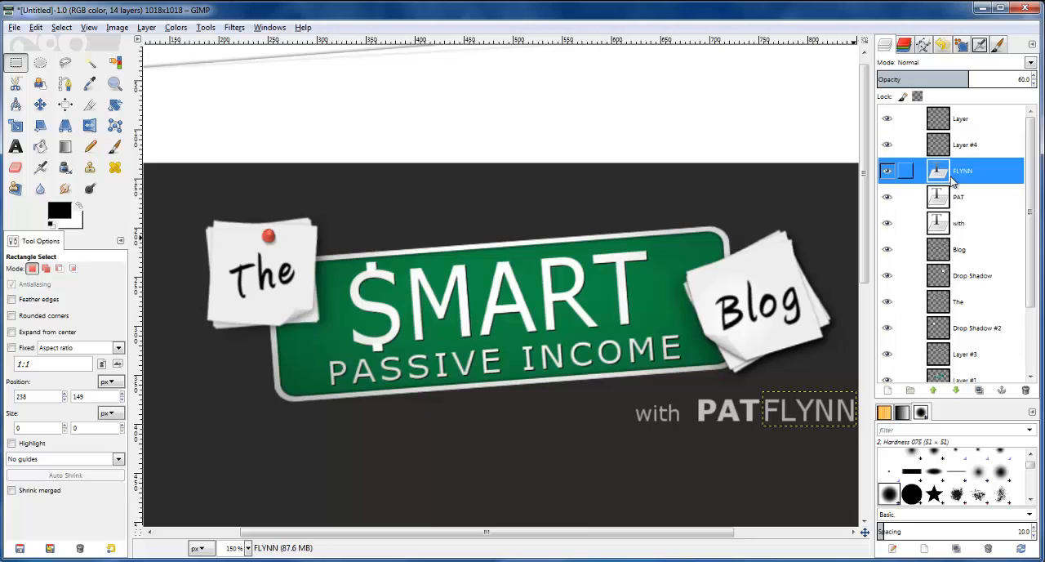
scroll(688, 145, "down", 1)
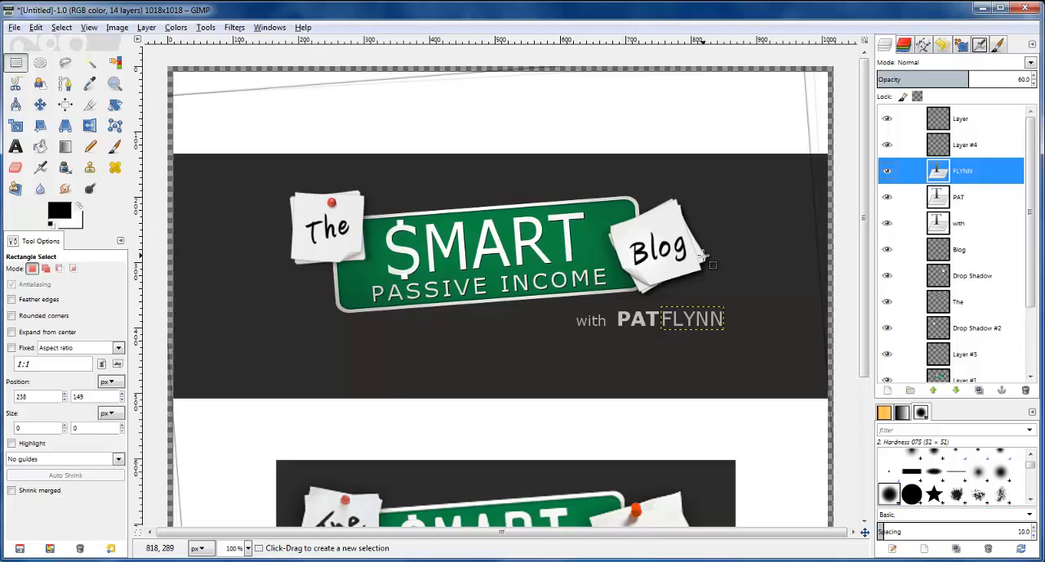
scroll(645, 232, "up", 2)
scroll(535, 223, "down", 2)
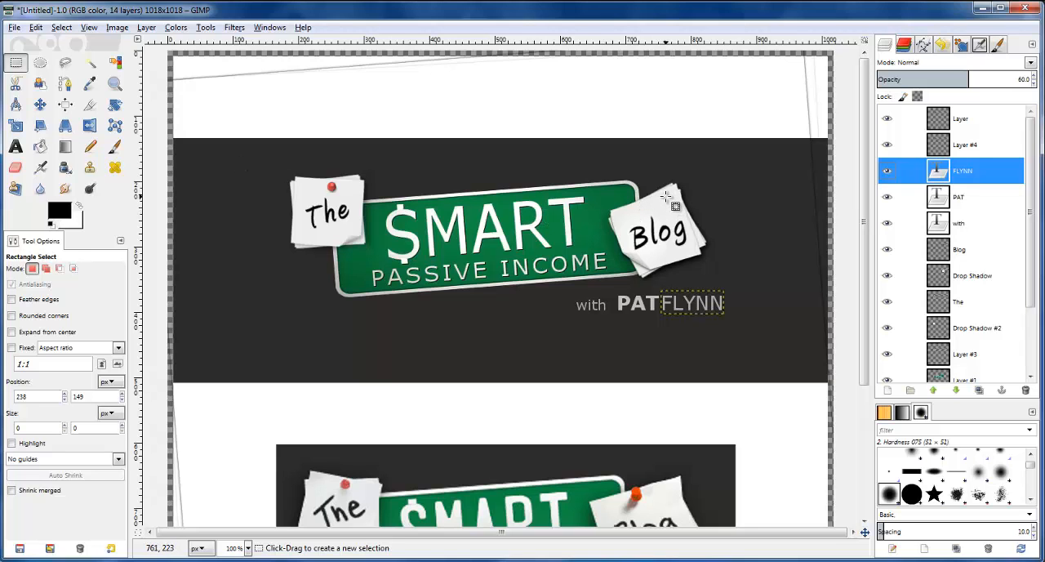
Merge the pin layer down into its shadow layer and add a new transparent layer of 1018 × 1018 px
scroll(668, 197, "up", 4)
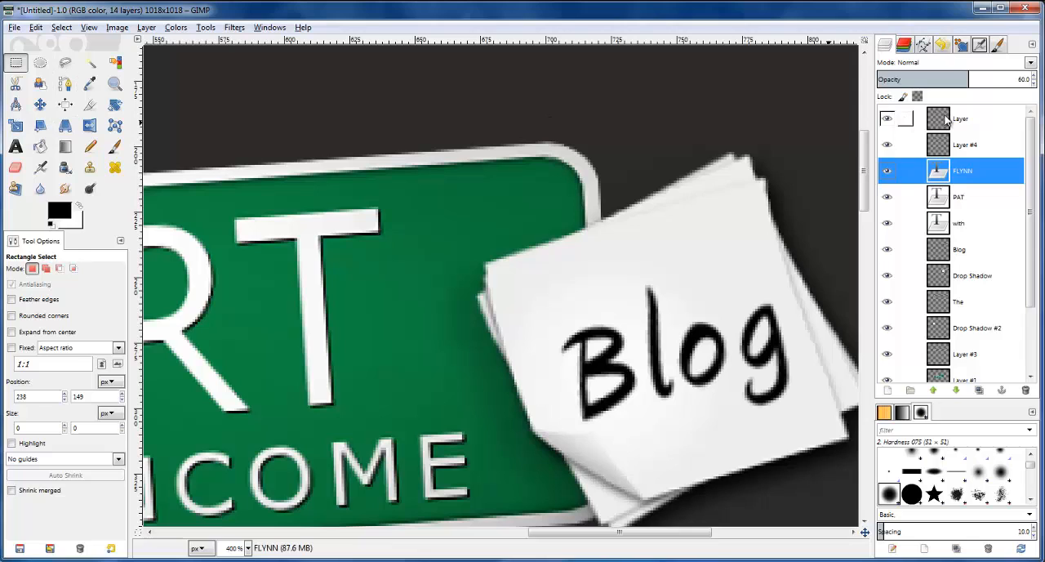
left_click(907, 120)
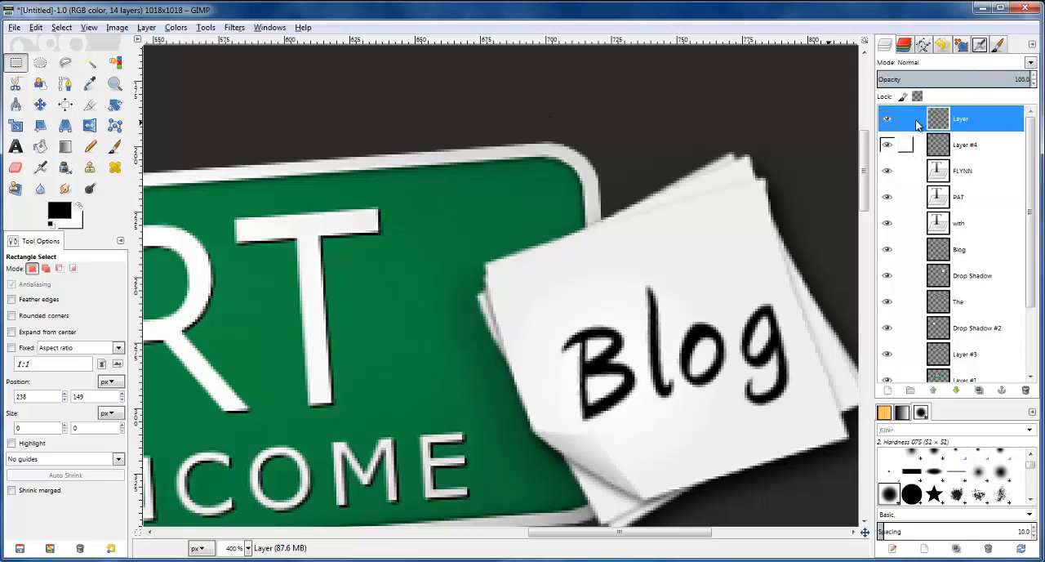
right_click(935, 122)
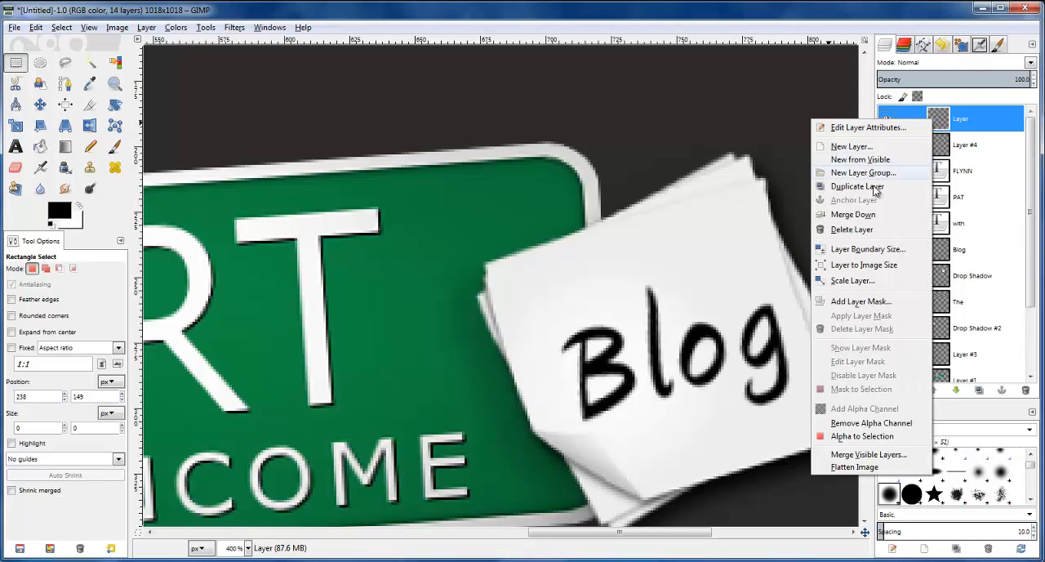
left_click(874, 214)
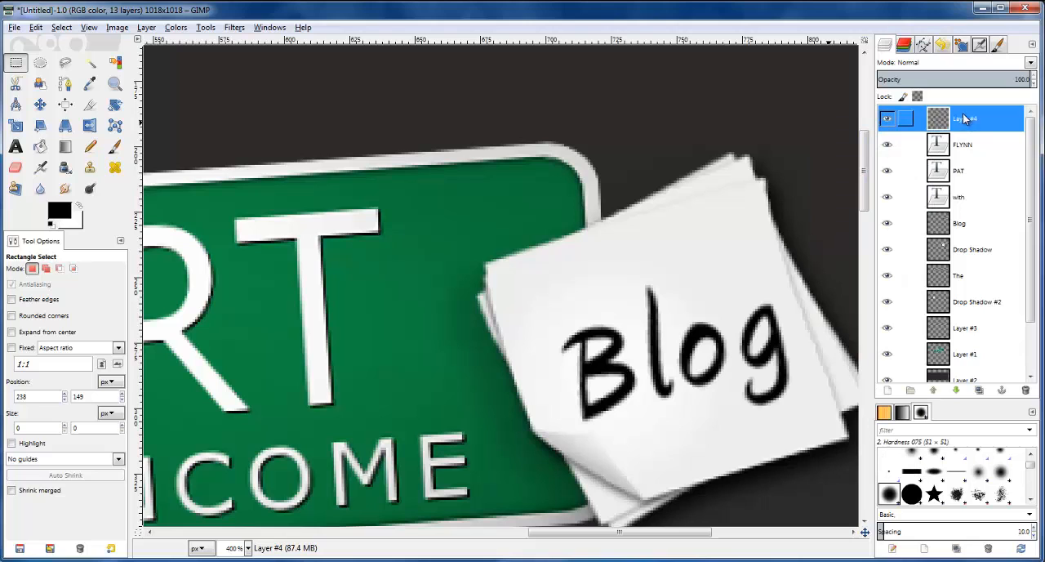
left_click(889, 392)
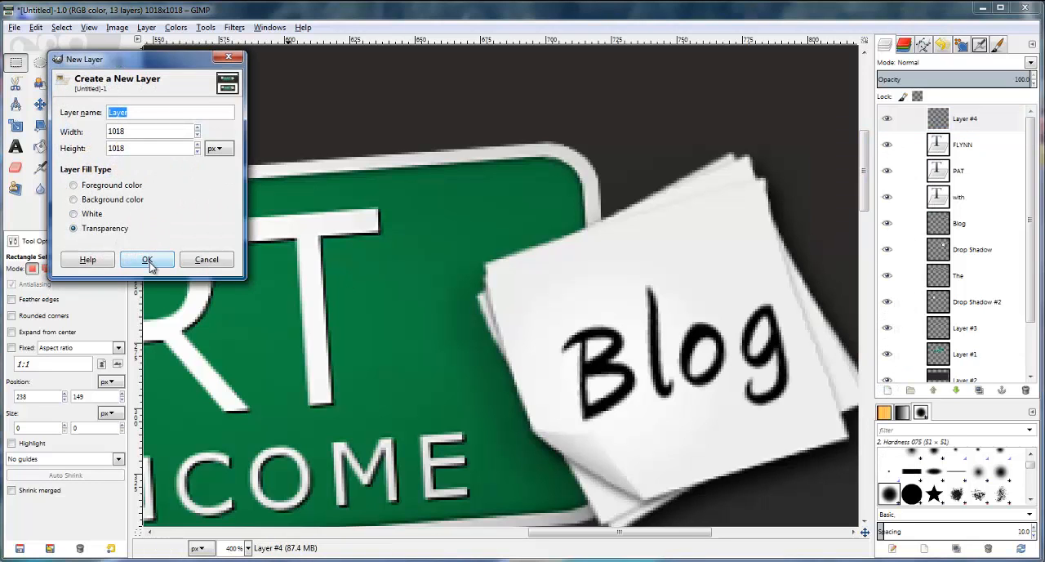
left_click(147, 260)
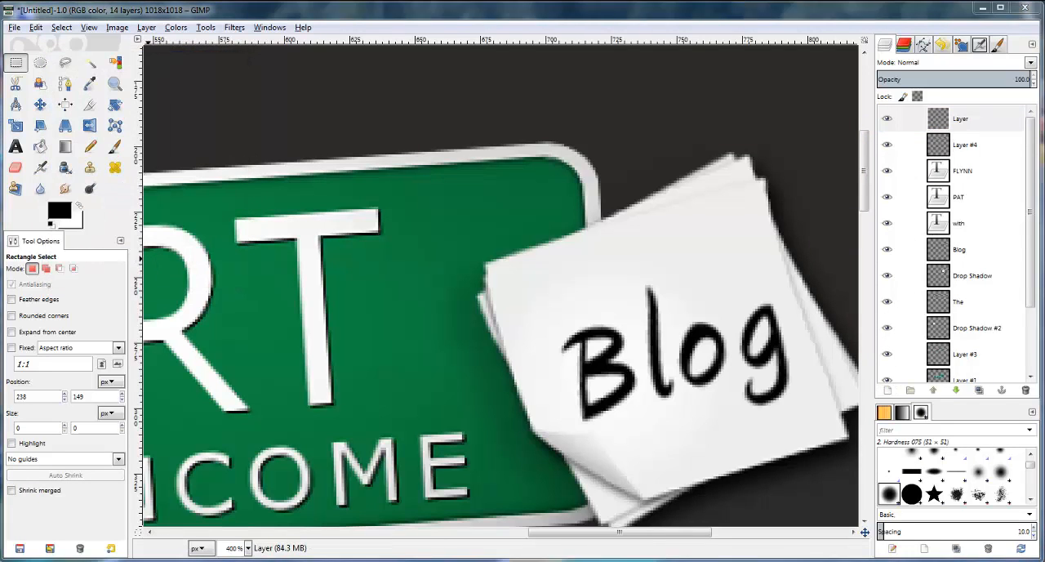
Make an elliptical selection of about 11 × 10 px above the word "Blog" on the new layer
left_click(40, 63)
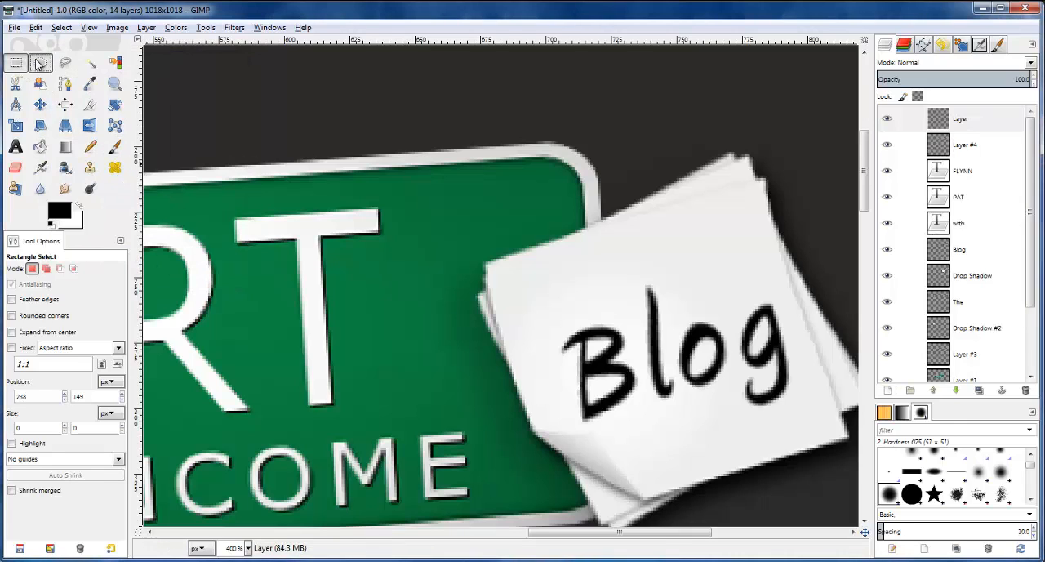
left_click(993, 120)
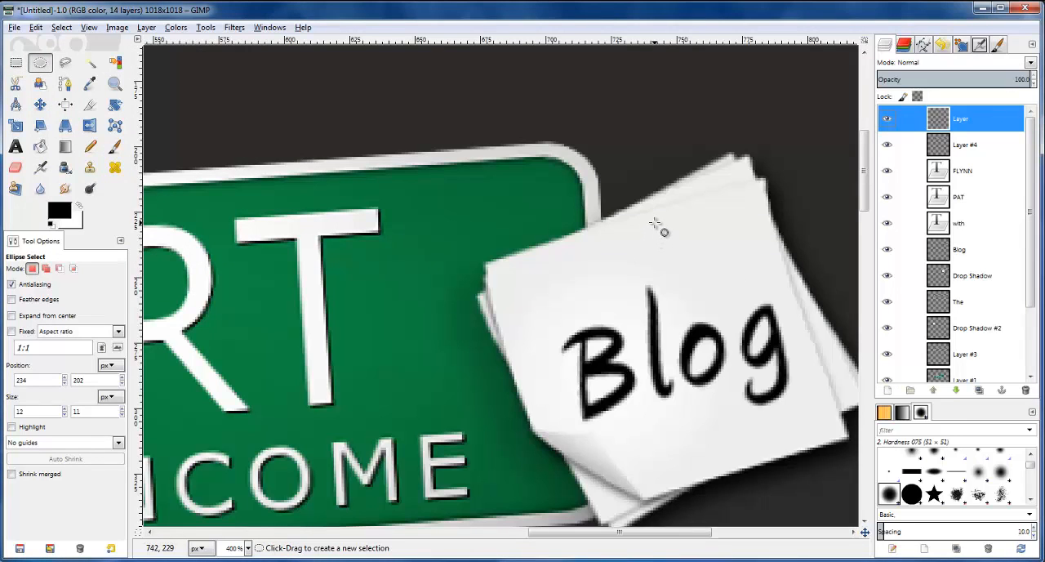
left_click_drag(653, 221, 682, 247)
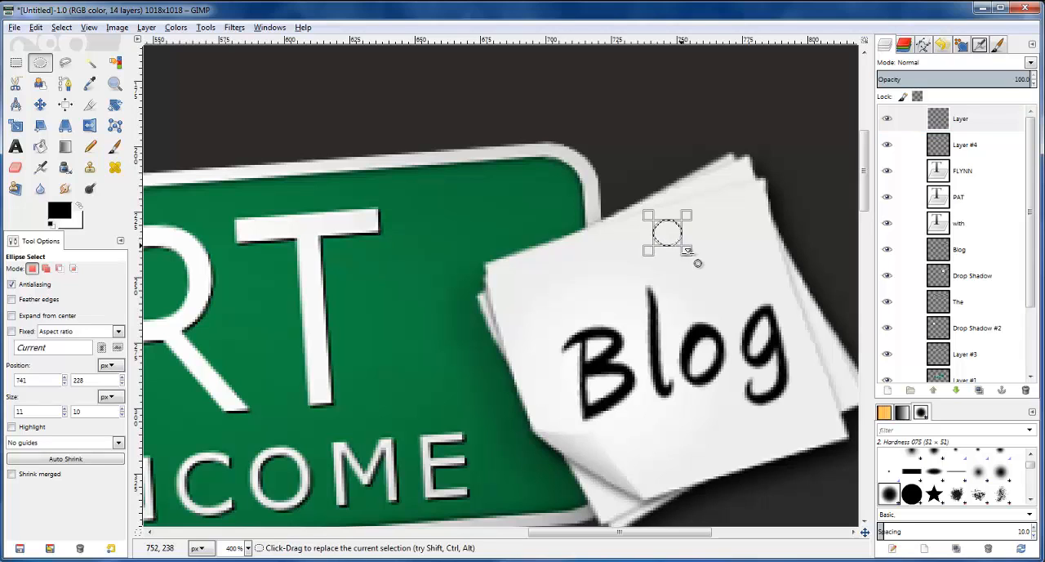
key("Return")
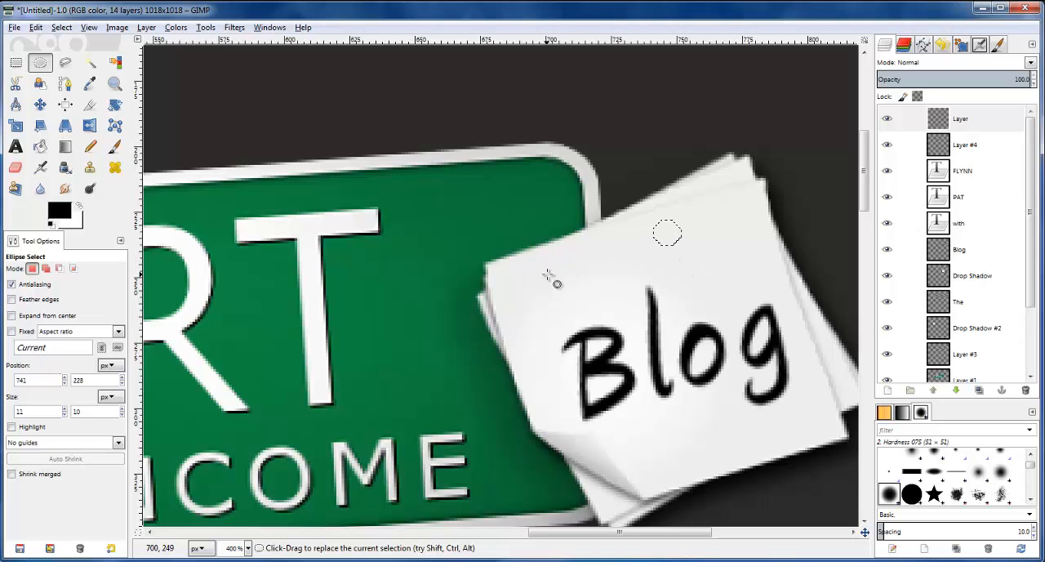
left_click(70, 208)
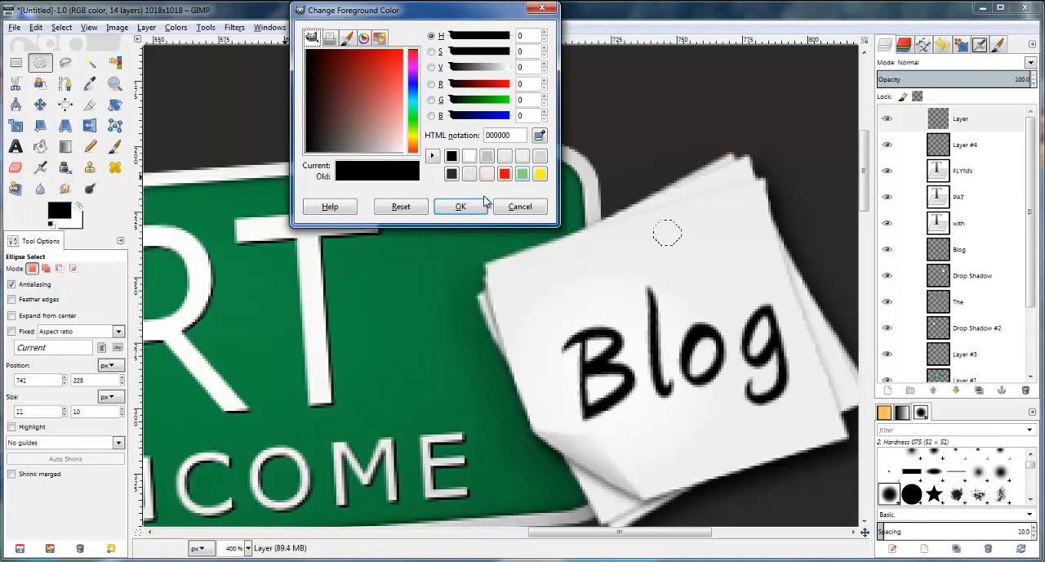
left_click(519, 205)
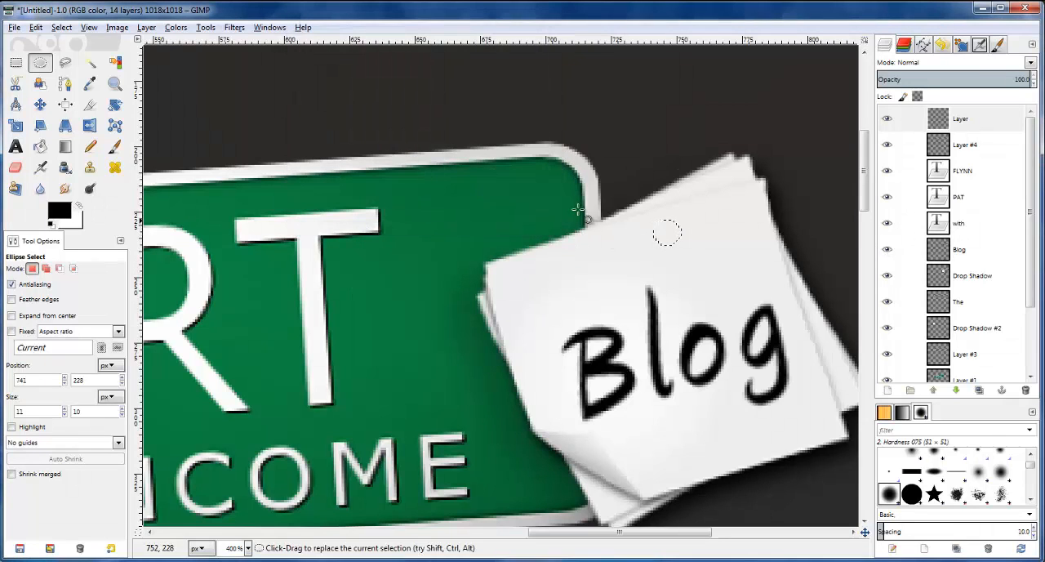
Switch to the Color Picker set to the foreground color and clear the selection on the Blog note
scroll(596, 220, "down", 3)
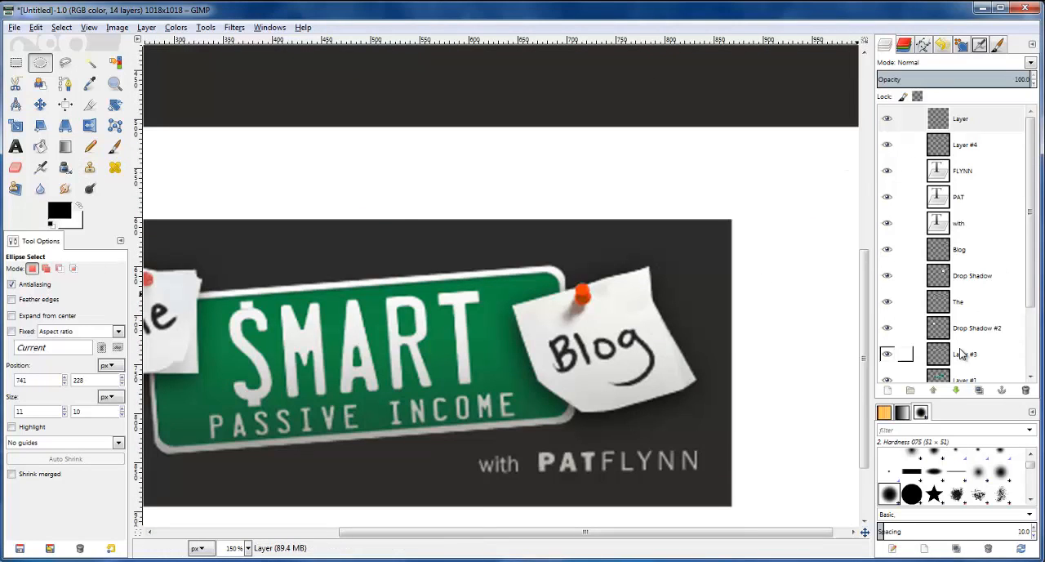
left_click(963, 378)
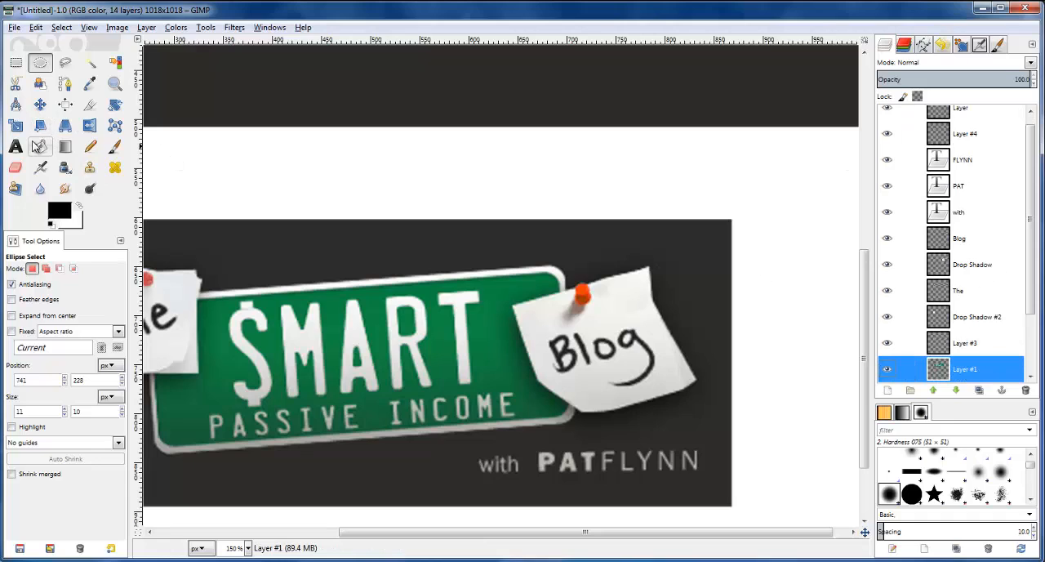
left_click(90, 83)
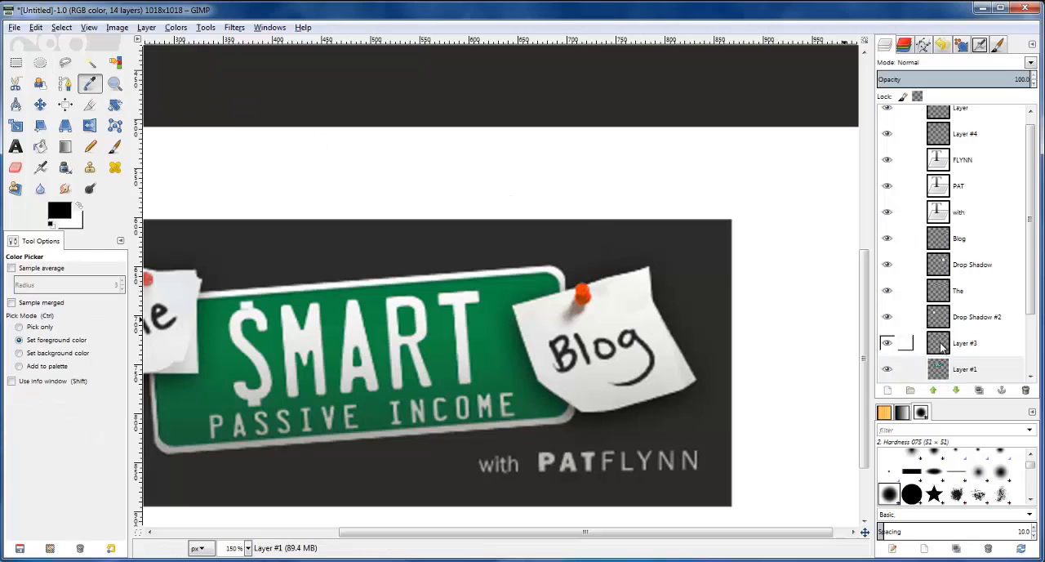
left_click(943, 367)
left_click(941, 368)
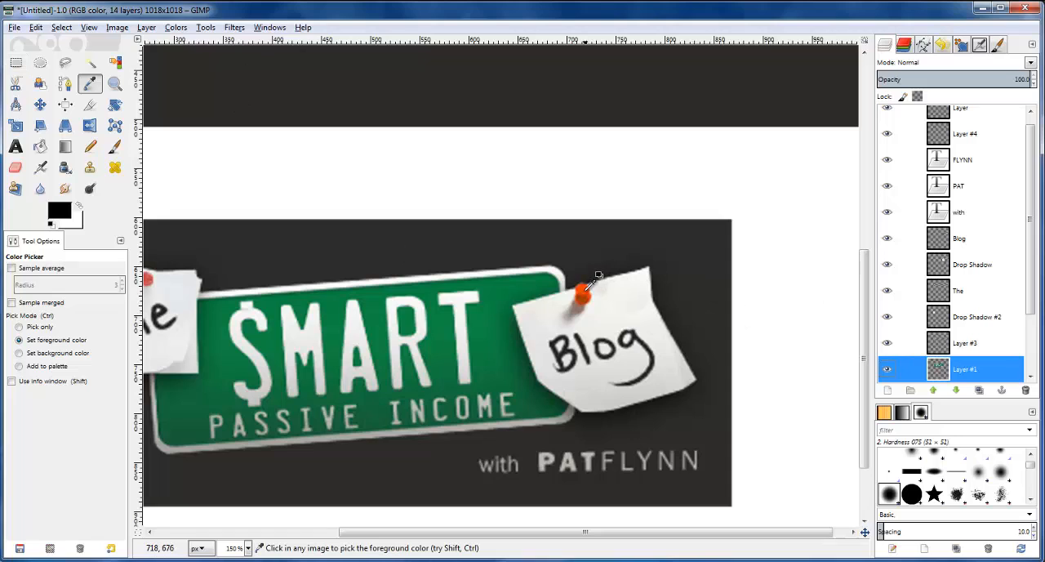
left_click(58, 29)
left_click(80, 60)
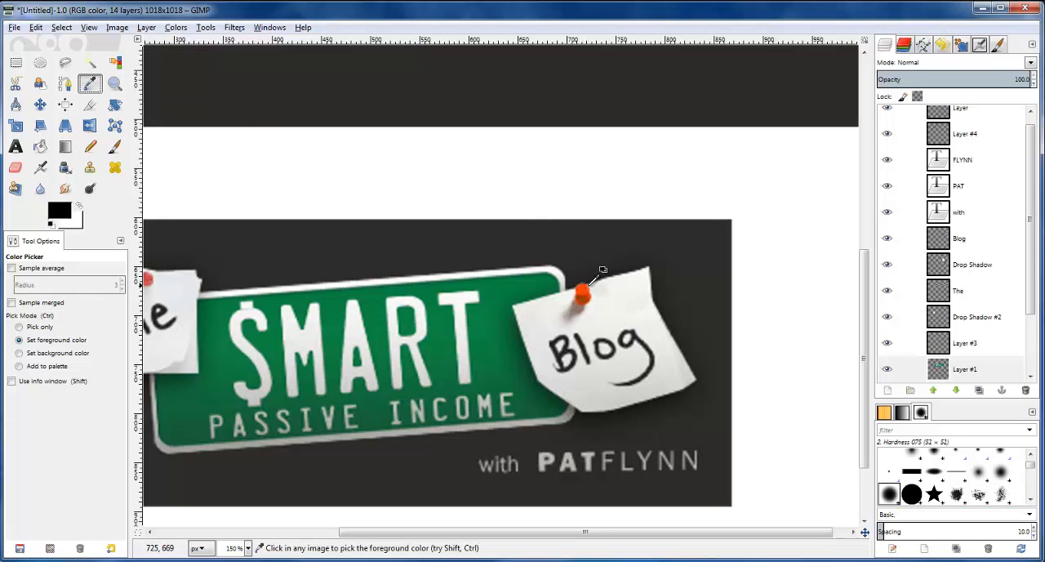
Sample the orange of the reference logo's Blog pin from the SPI-LOGO.jpg layer as the foreground color
scroll(581, 221, "down", 2)
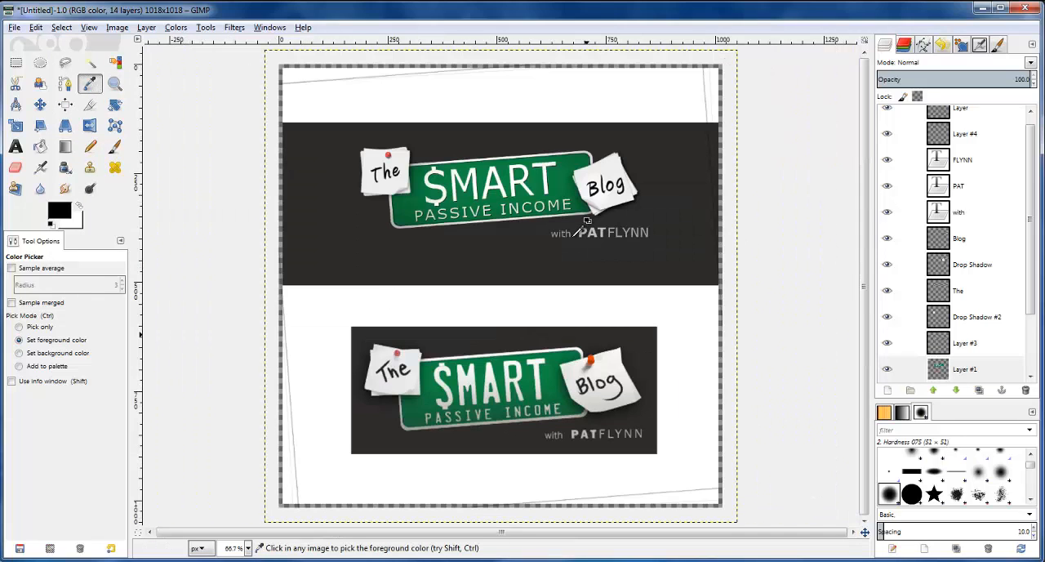
left_click(947, 372)
left_click(888, 371)
left_click(887, 371)
scroll(942, 294, "down", 2)
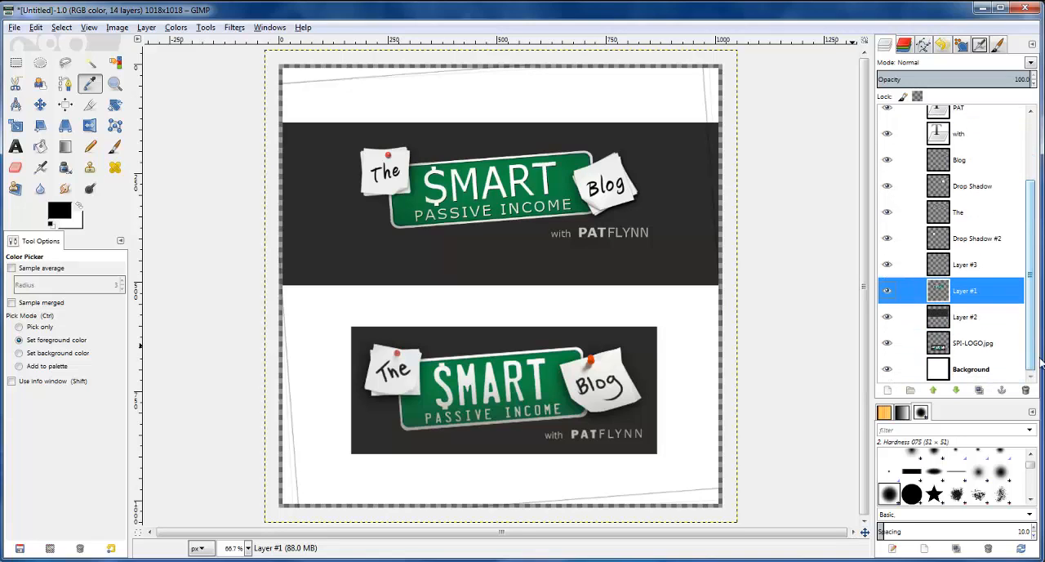
left_click(940, 346)
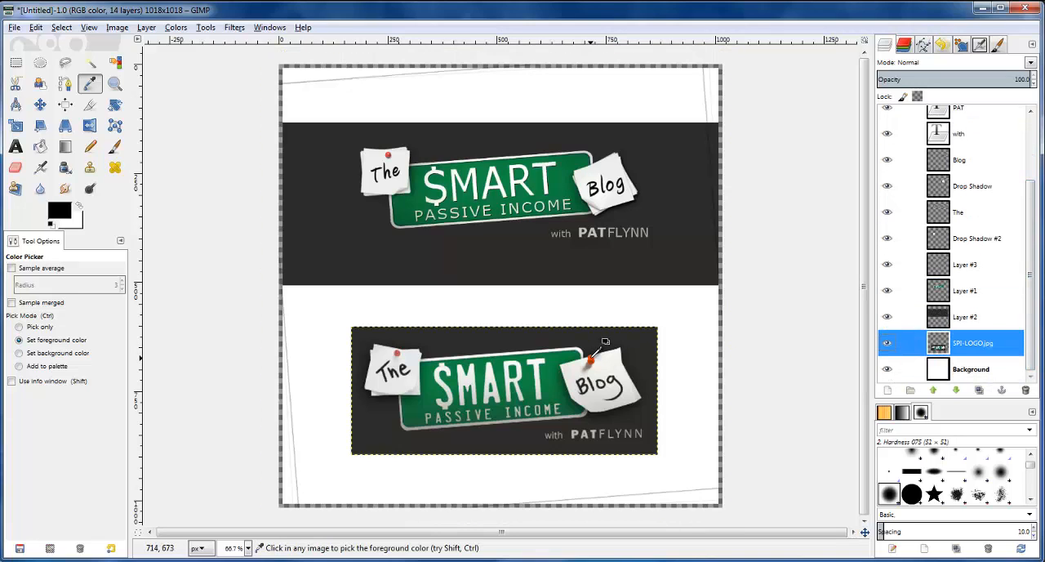
left_click(590, 357)
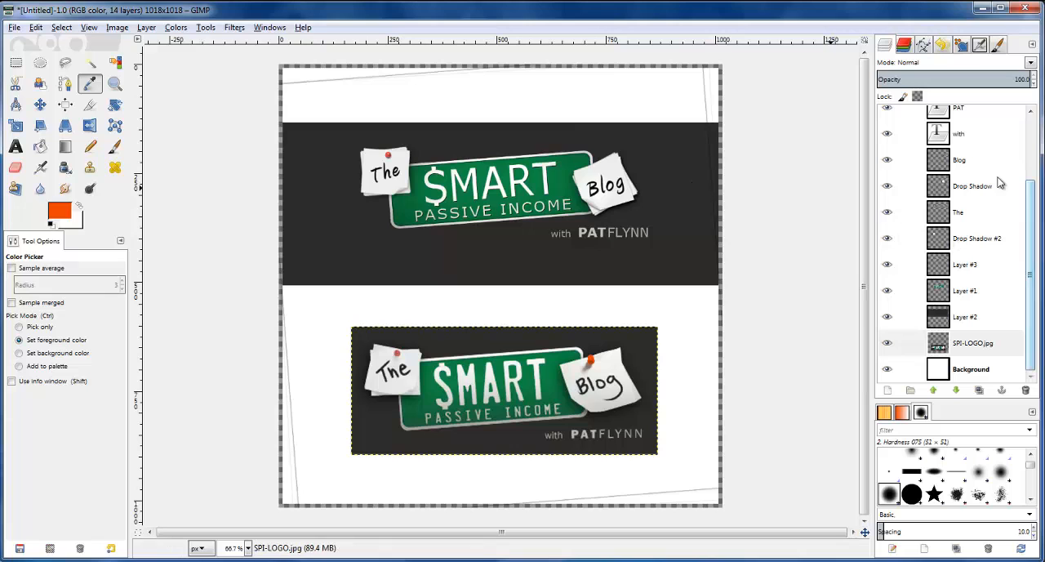
On the new empty top layer, draw a roughly circular selection about 11 × 10 px on the paper above "Blog"
scroll(606, 155, "up", 2, "ctrl")
scroll(739, 141, "up", 3, "ctrl")
left_click(40, 62)
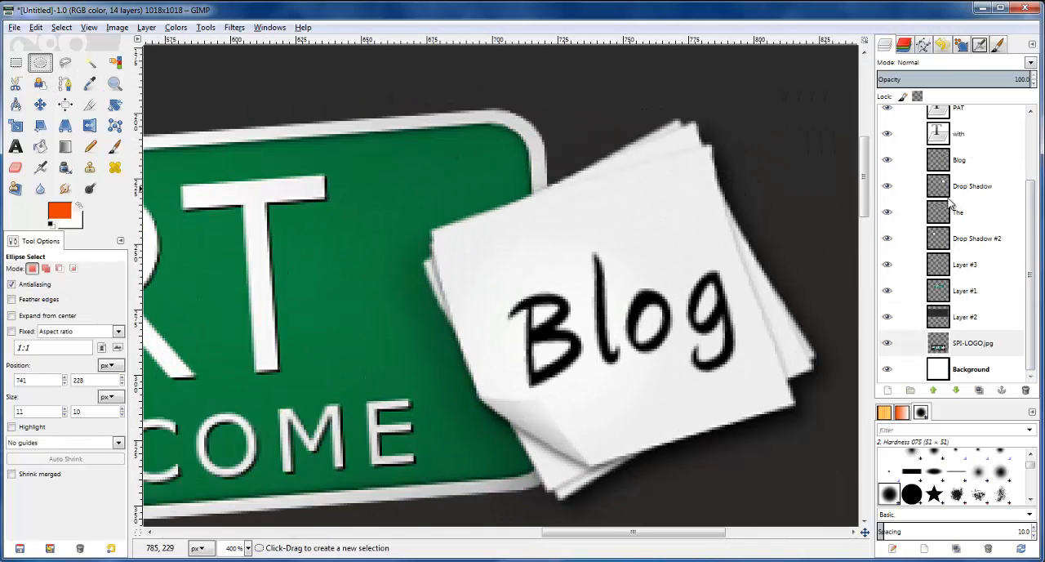
scroll(907, 212, "up", 3)
left_click(954, 121)
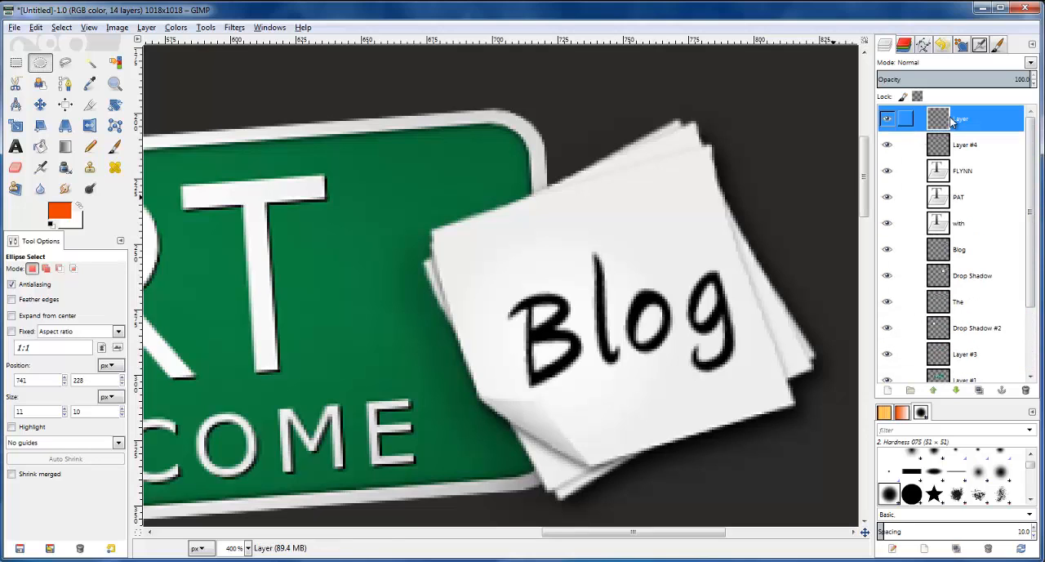
left_click_drag(597, 188, 629, 216)
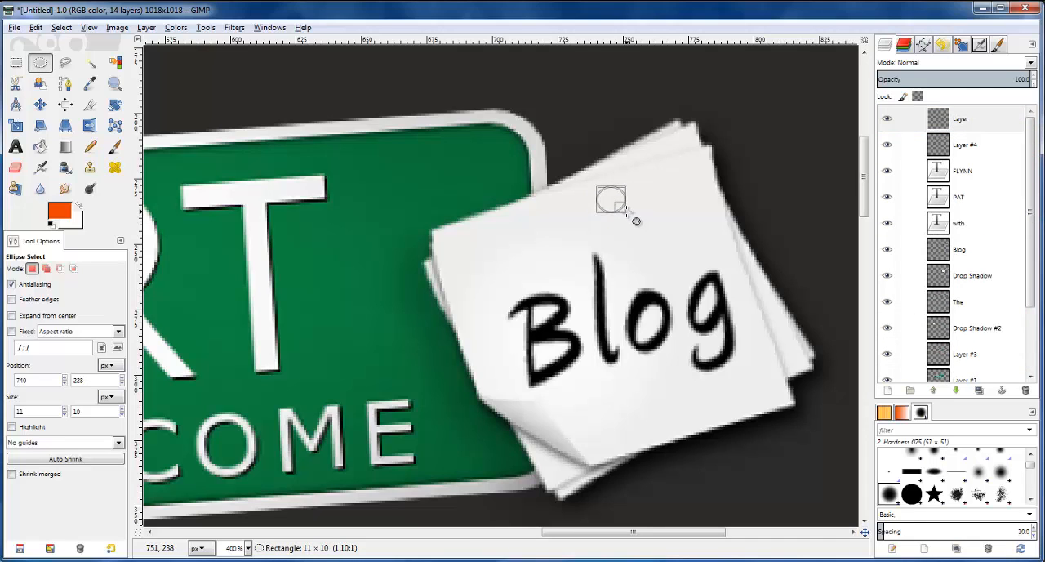
left_click_drag(635, 221, 630, 217)
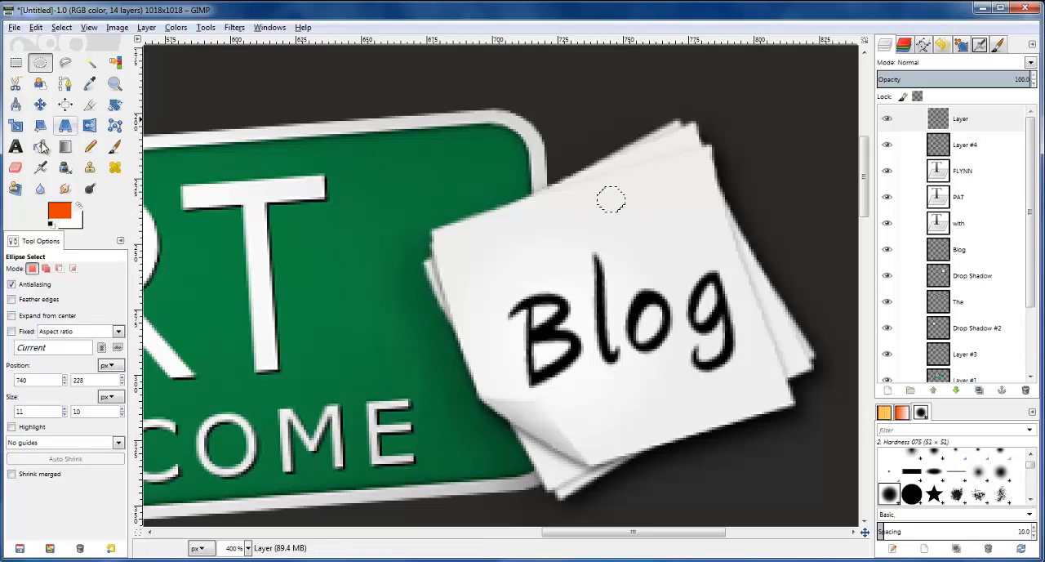
left_click(608, 200)
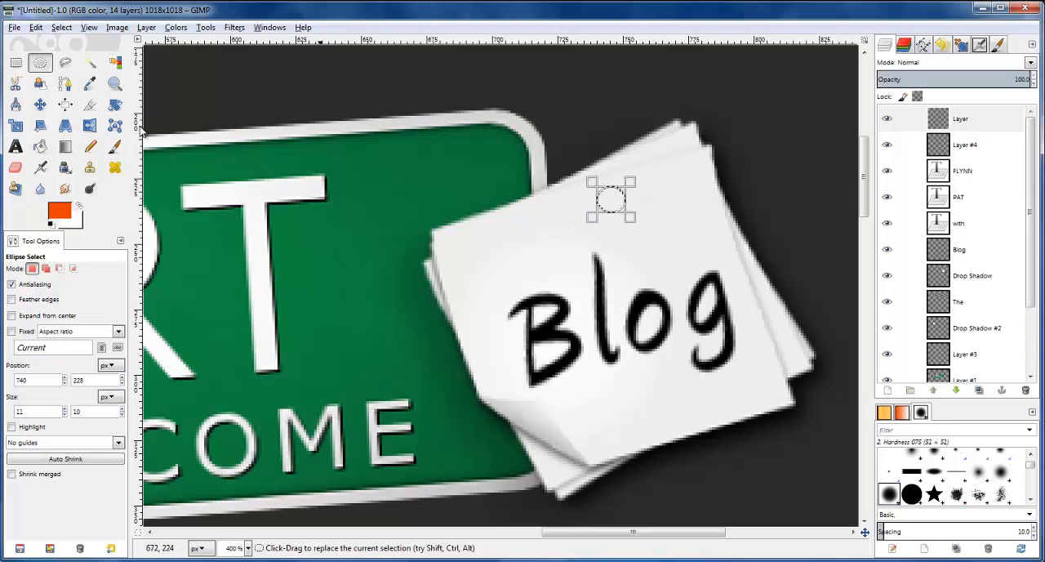
Fill the circular selection above "Blog" with the orange foreground color and autocrop its layer to the dot
left_click(39, 146)
left_click(614, 202)
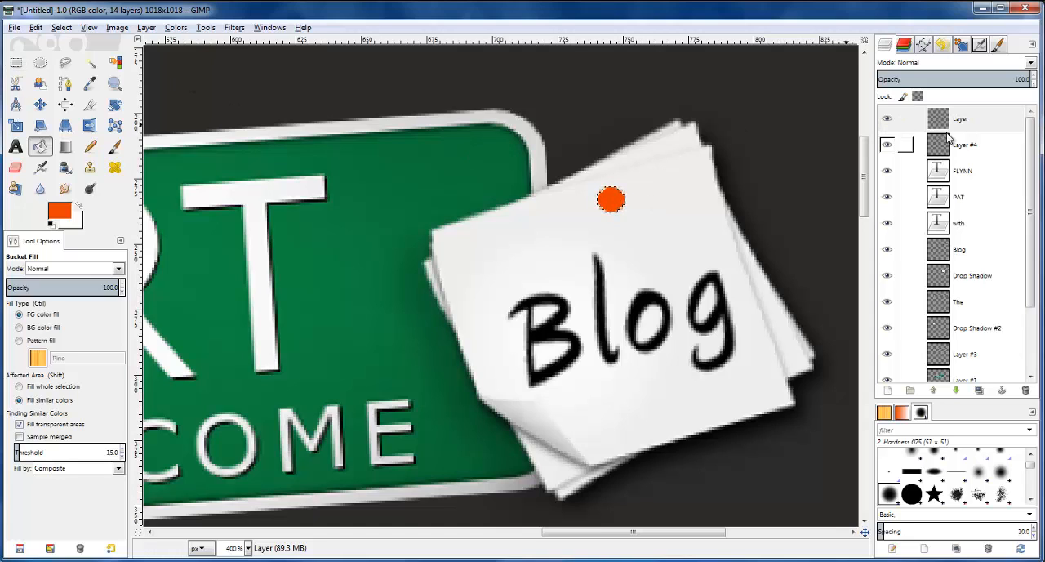
left_click(906, 119)
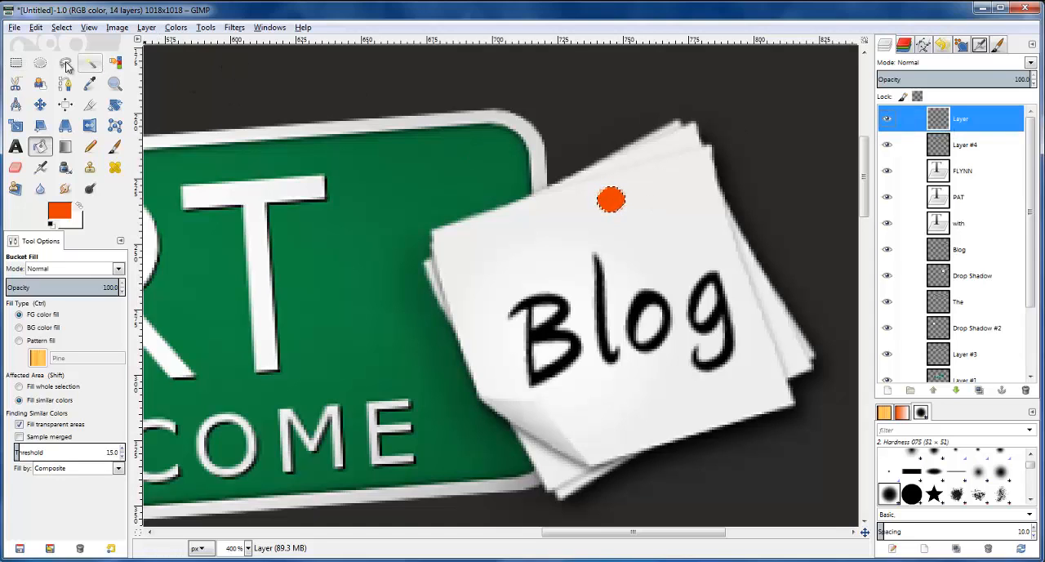
left_click(148, 31)
left_click(201, 262)
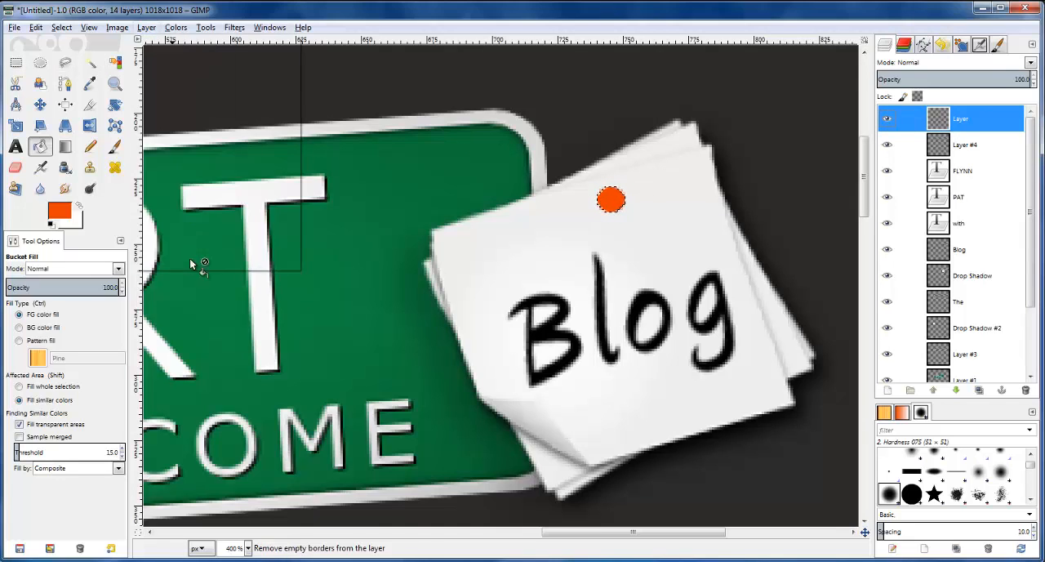
Check the pin on the reference logo and duplicate the orange dot's layer
left_click(962, 176)
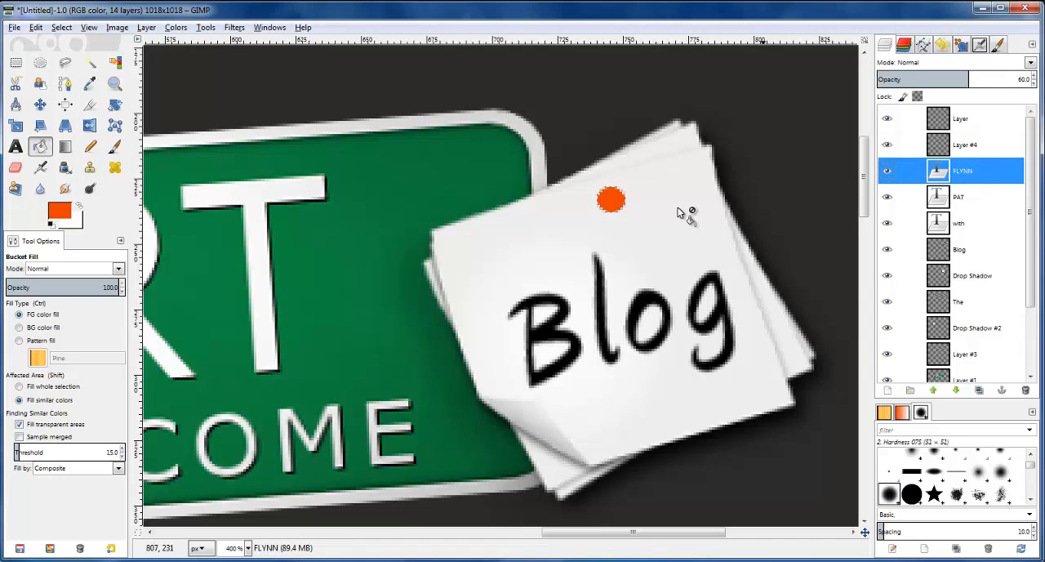
scroll(681, 216, "down", 10)
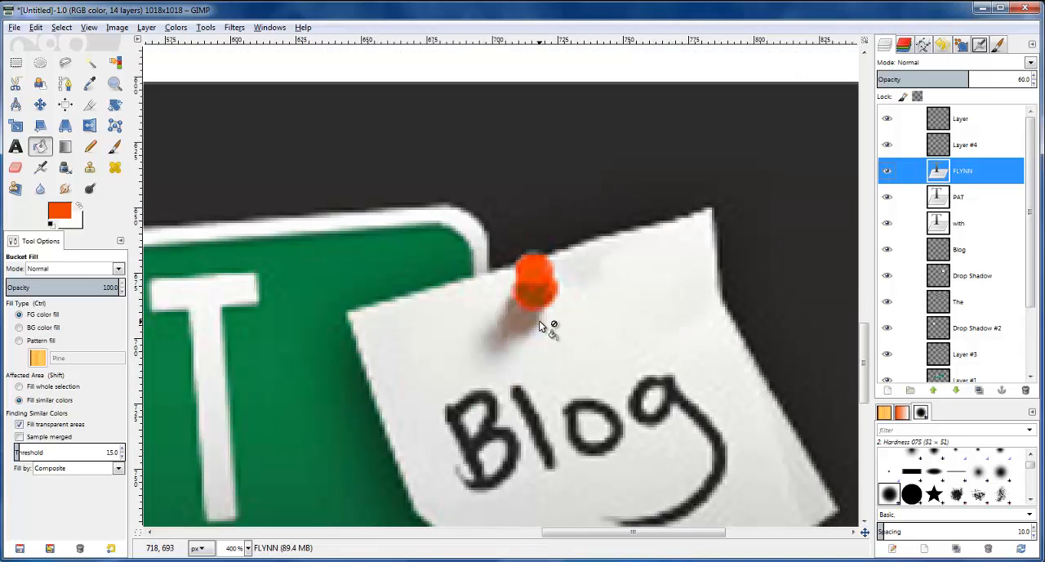
scroll(542, 322, "up", 8)
scroll(607, 316, "up", 3)
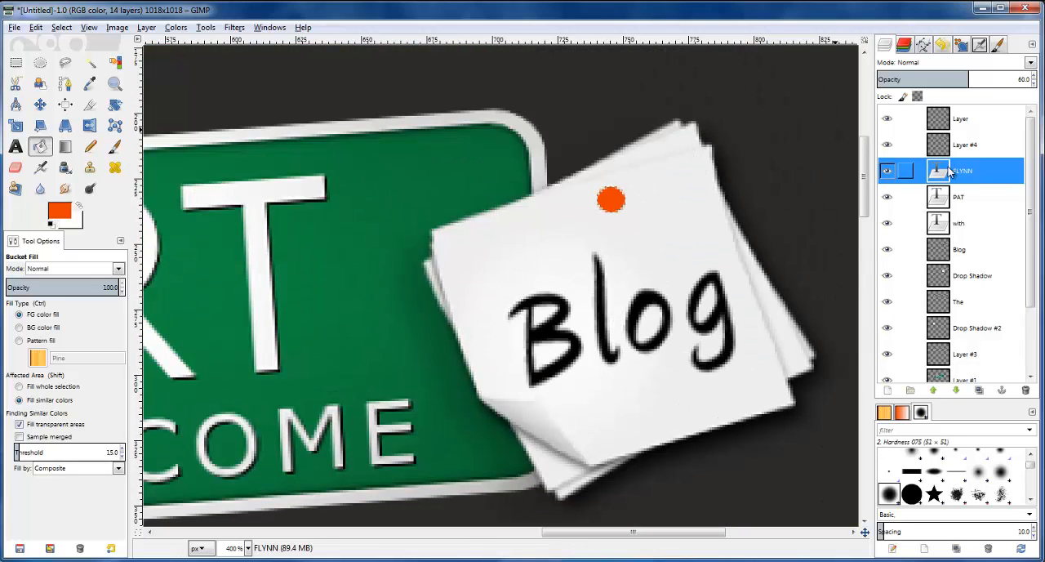
left_click(939, 120)
left_click(887, 118)
left_click(886, 118)
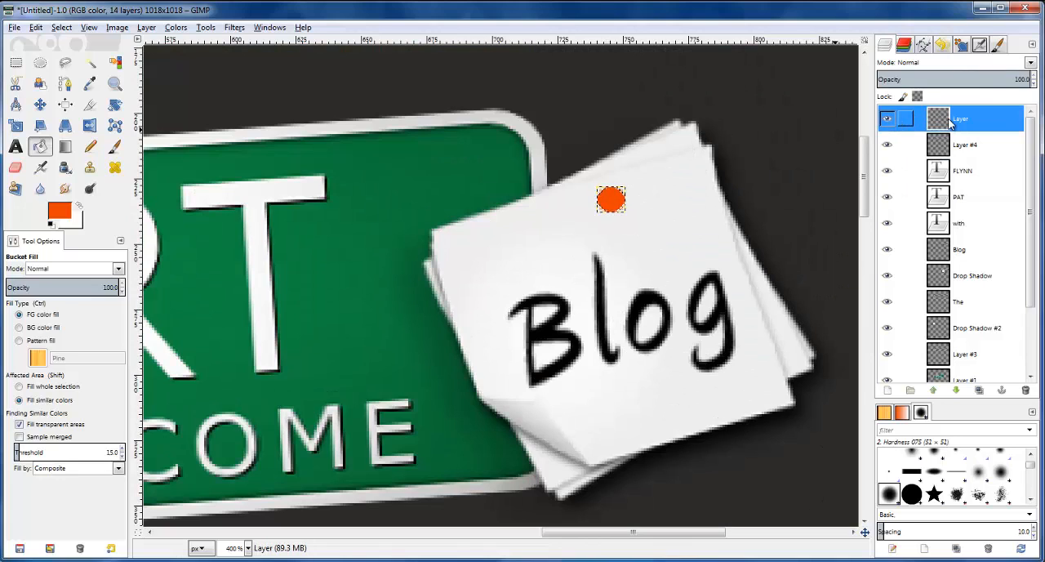
left_click(979, 390)
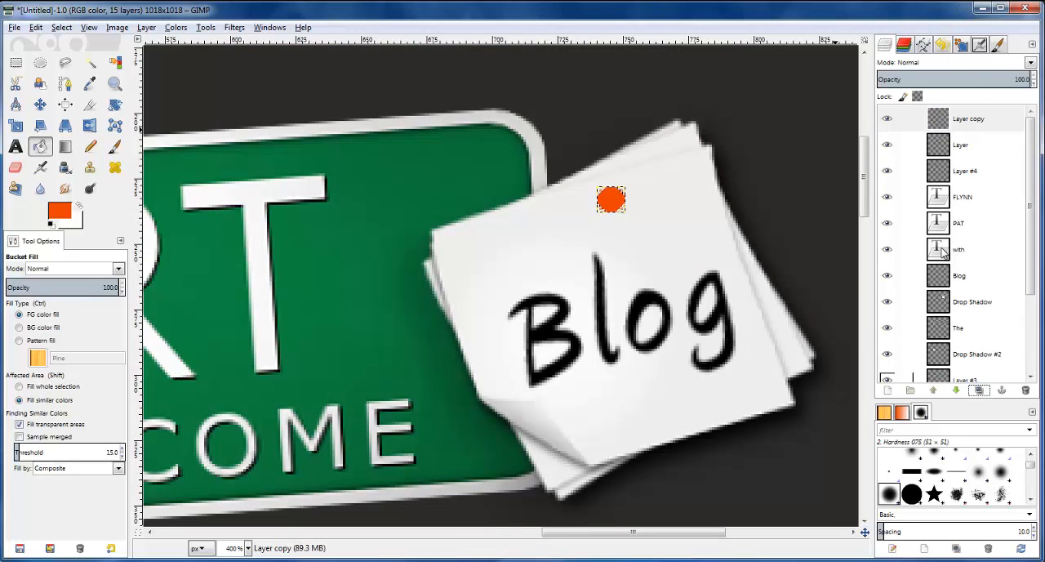
Move the lower of the two orange dot layers straight down about 3 px
left_click(935, 150)
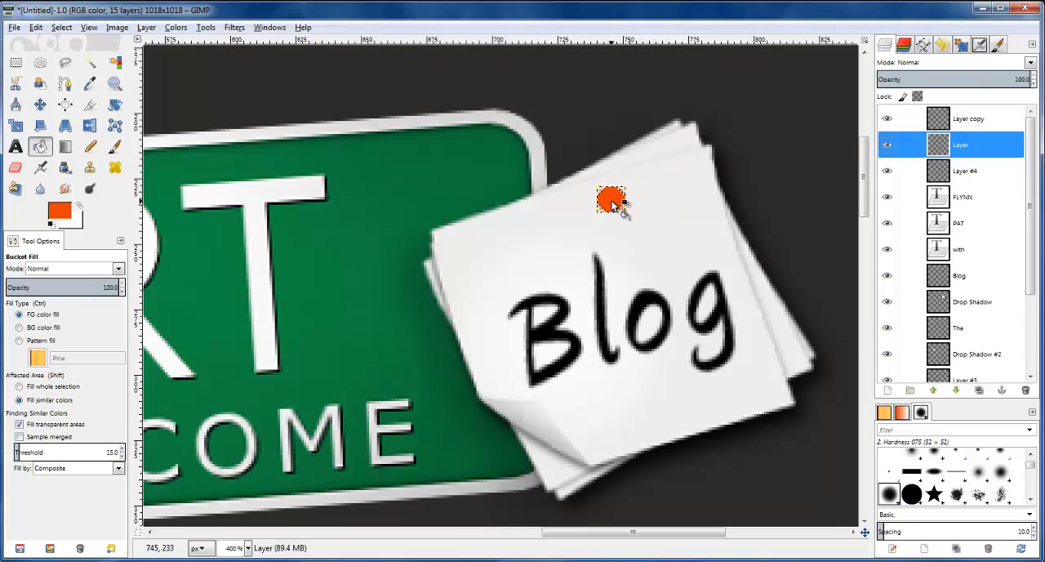
left_click(610, 207)
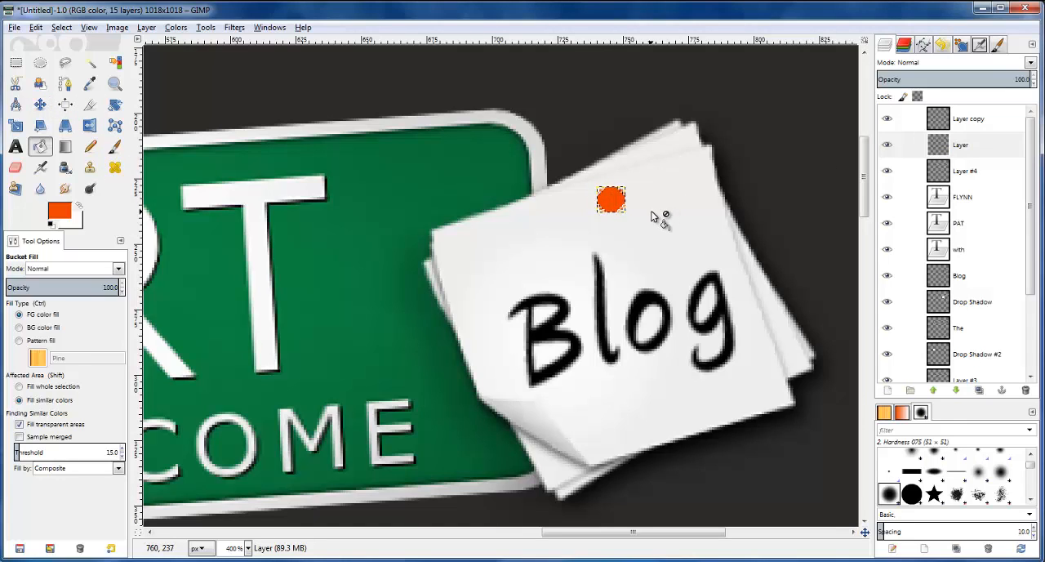
left_click(955, 150)
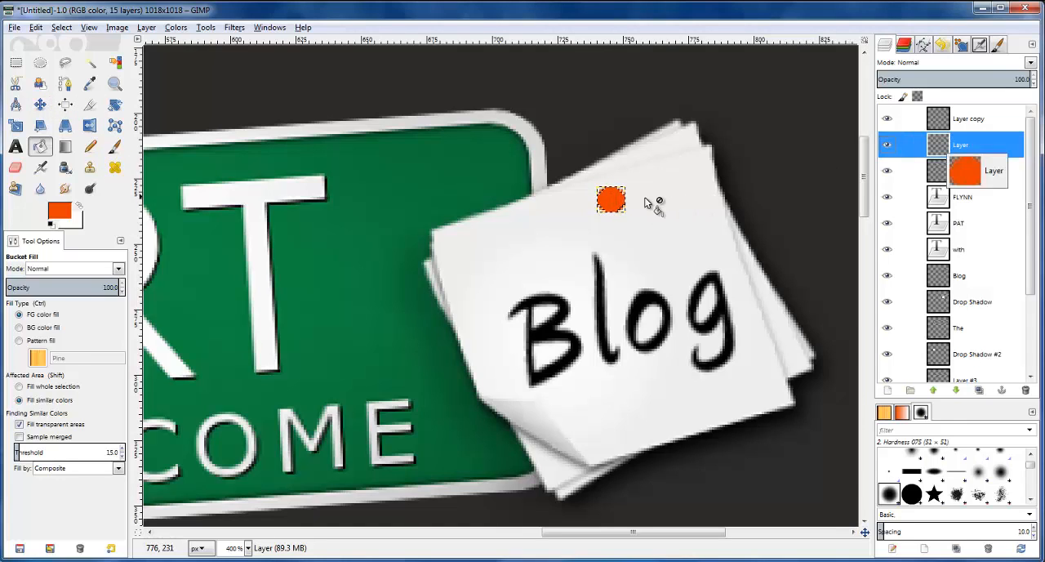
left_click(40, 103)
key("Down")
key("Down")
key("Down")
key("Up")
key("Up")
key("Up")
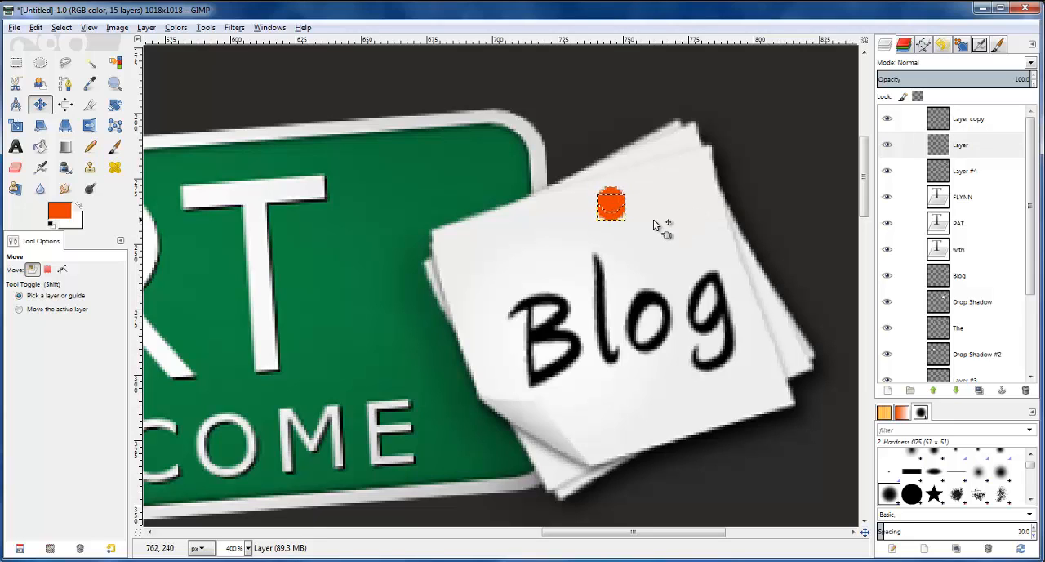
Duplicate the lowered orange dot's layer and move the bottommost dot about 2 px further down
left_click(948, 169)
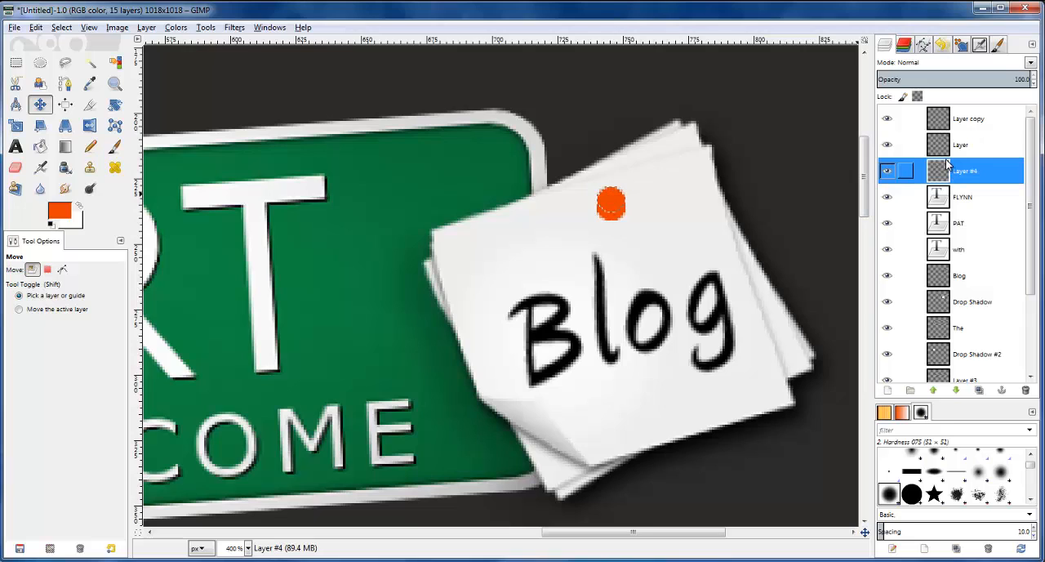
left_click(943, 146)
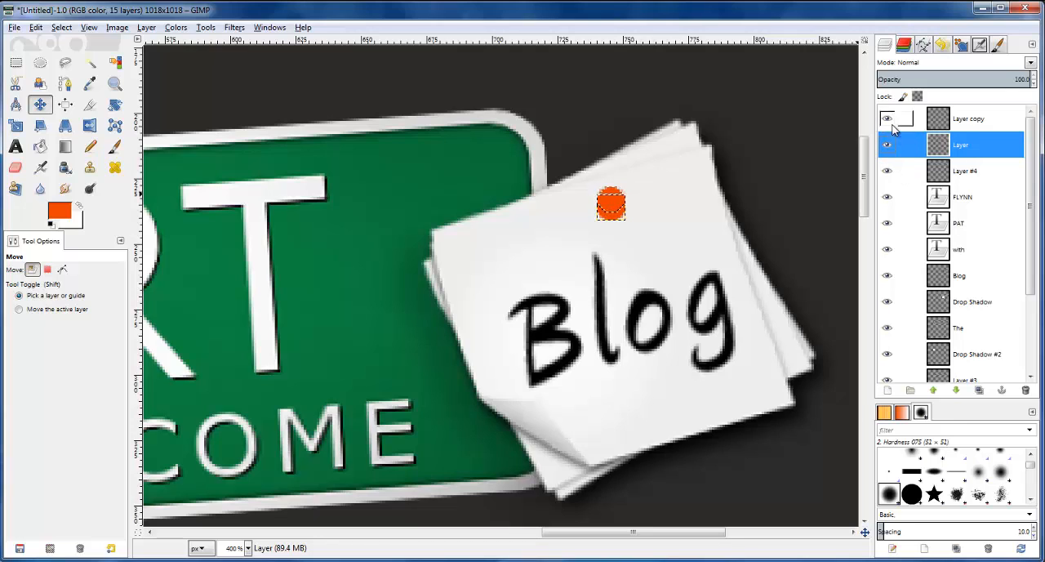
left_click(980, 390)
left_click(945, 169)
left_click(614, 217)
key("Down")
key("Down")
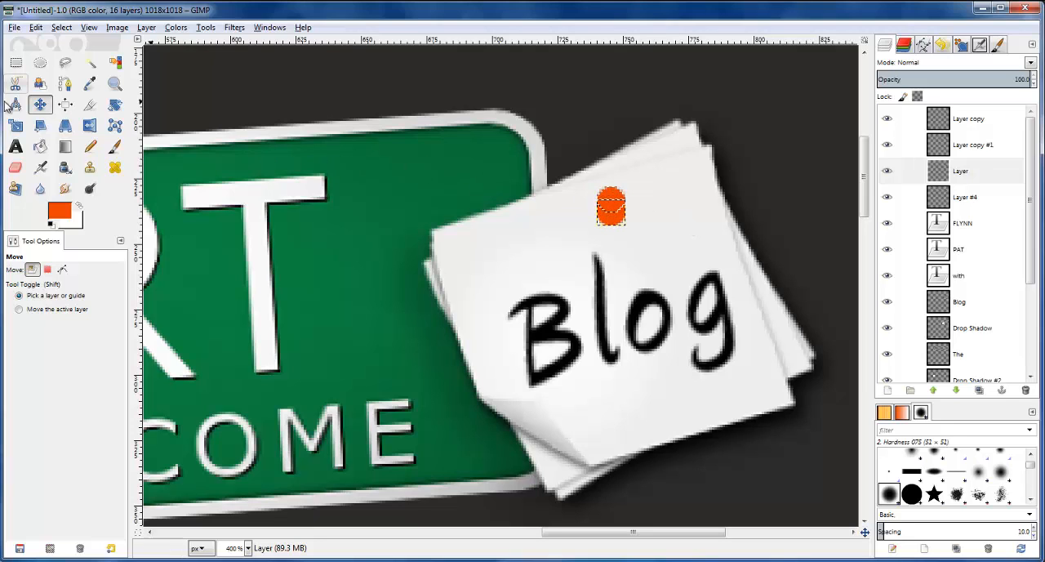
left_click(16, 125)
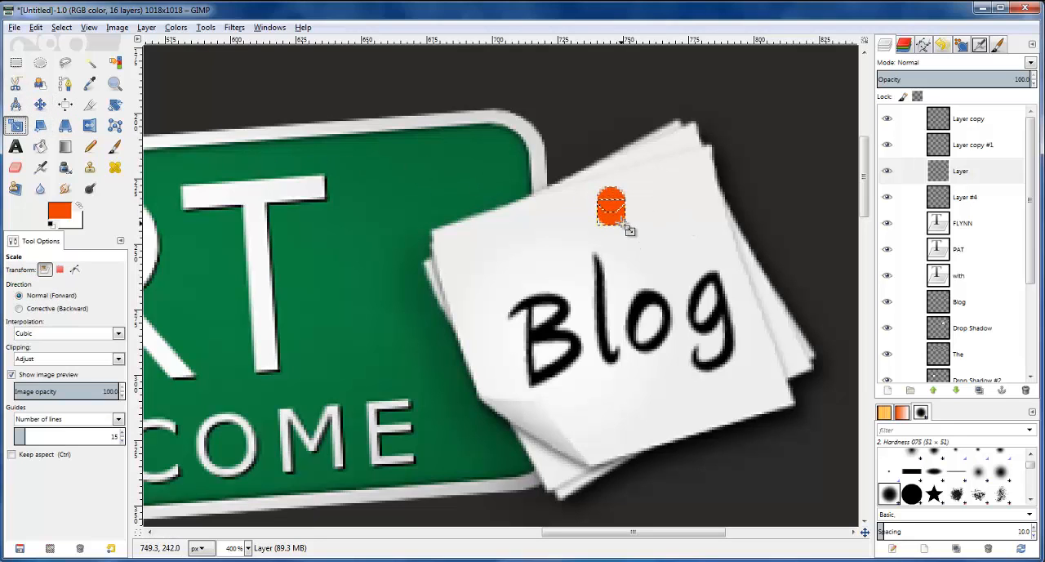
left_click(624, 224)
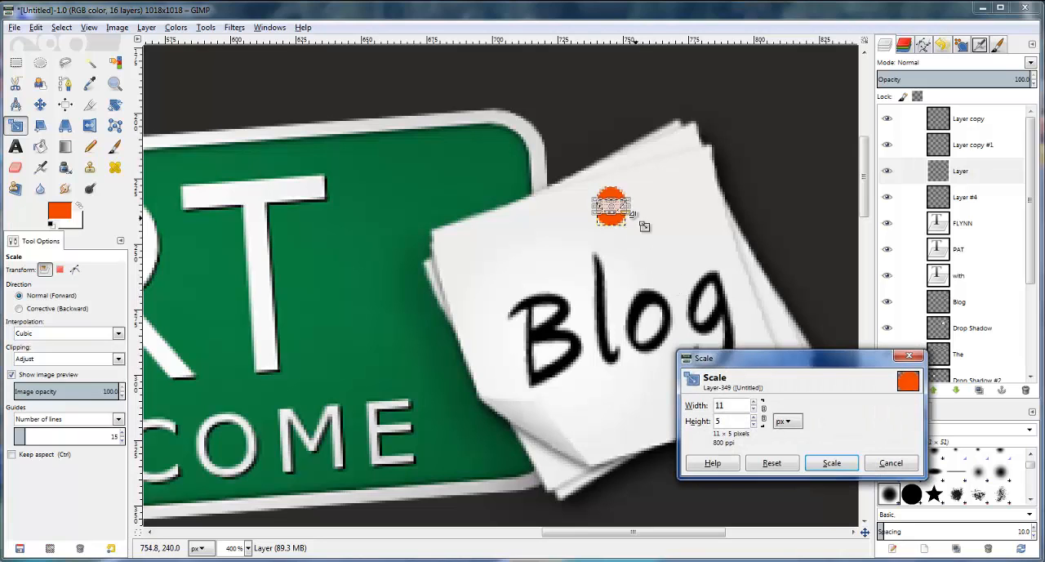
left_click(890, 470)
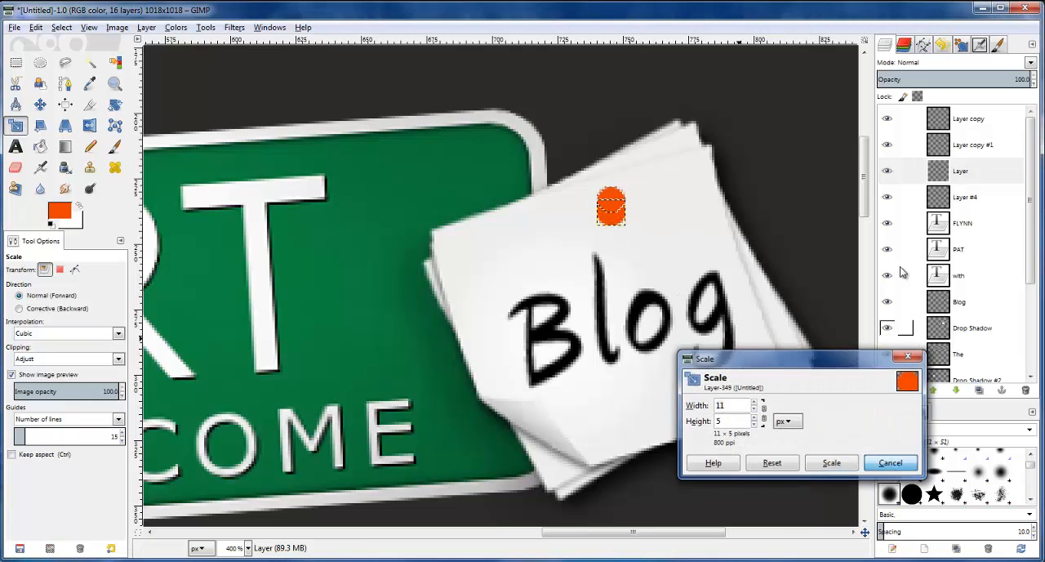
Clear the circular selection, keeping the bottommost orange dot's layer active
left_click(888, 198)
left_click(887, 174)
left_click(888, 174)
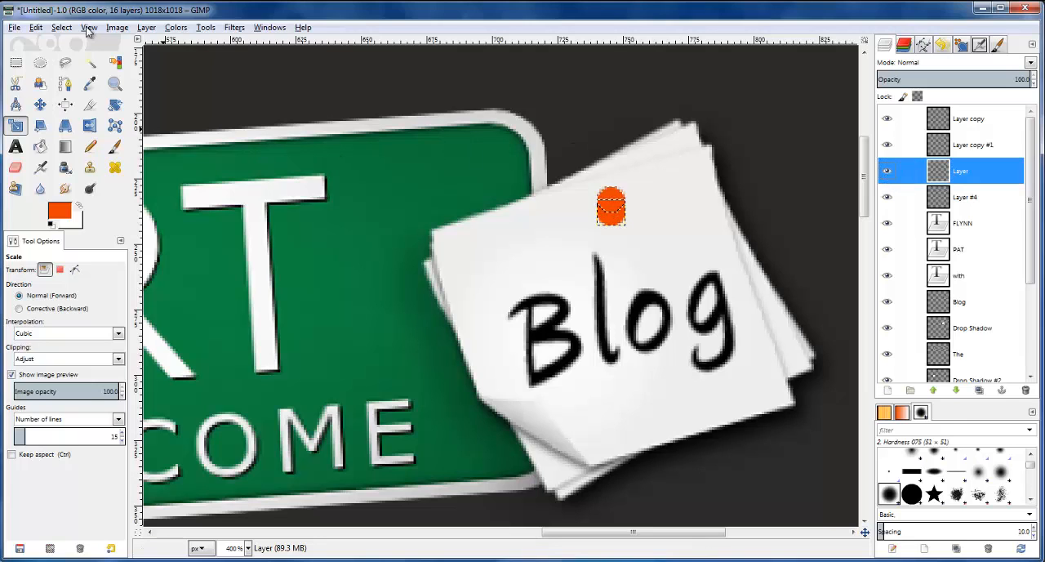
left_click(61, 27)
left_click(74, 62)
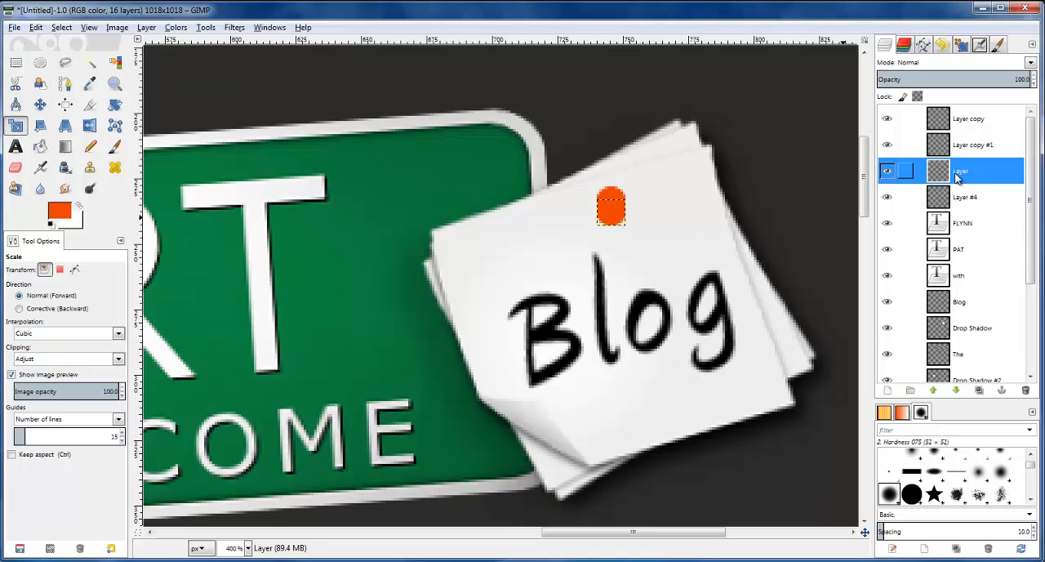
Scale the bottommost orange dot's layer to 13 × 11 px as the pin's base
left_click(616, 232)
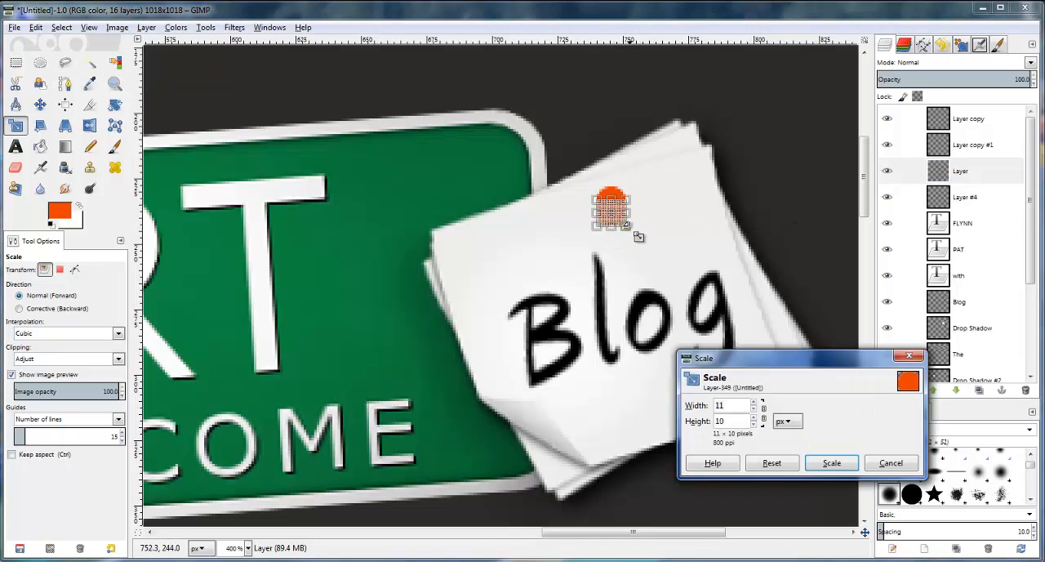
left_click_drag(629, 218, 621, 239)
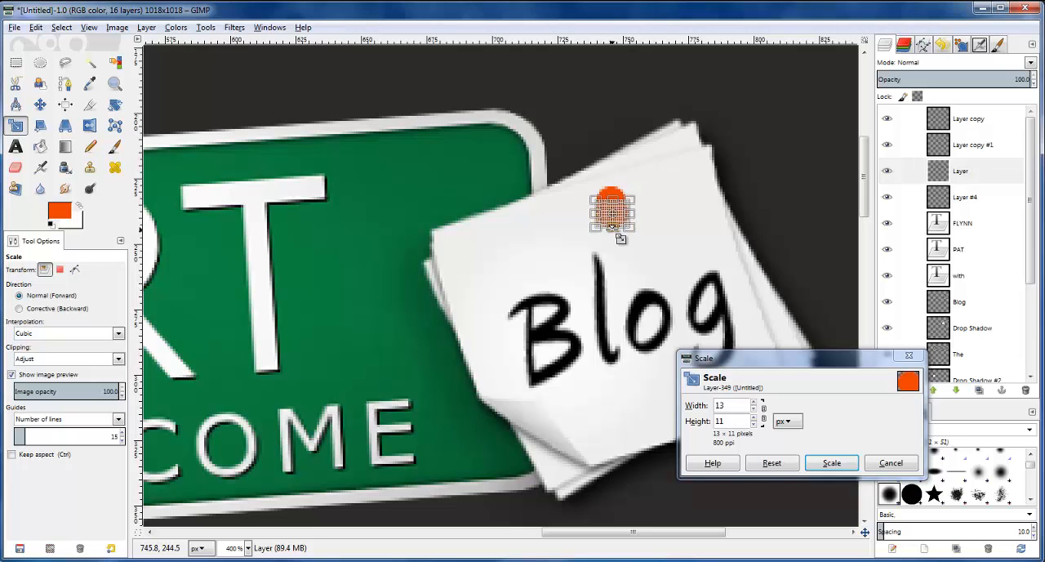
left_click(833, 462)
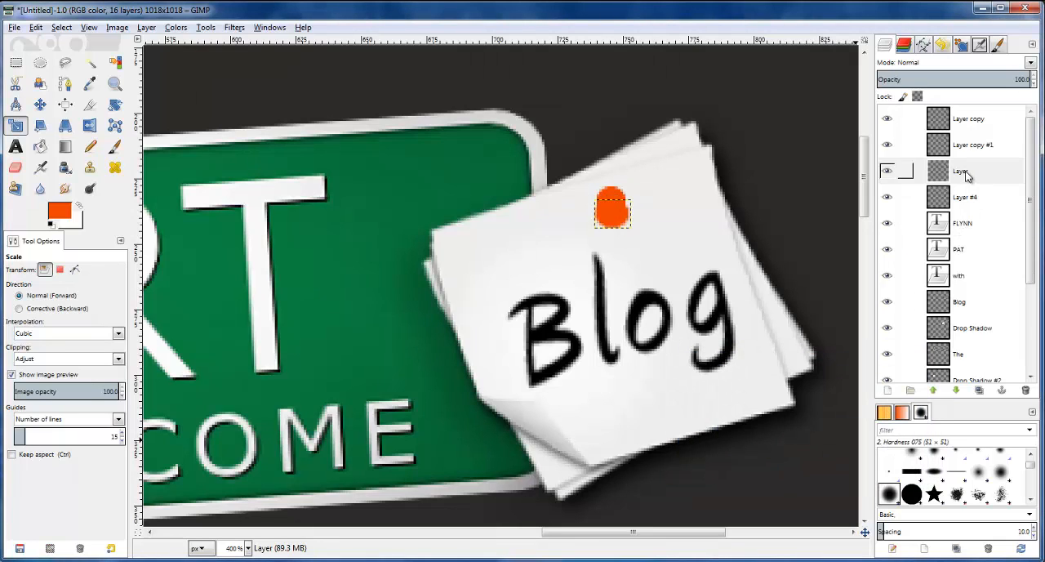
Shift the enlarged base dot sideways to align it beneath the pin's head
left_click(40, 105)
left_click_drag(611, 215, 608, 215)
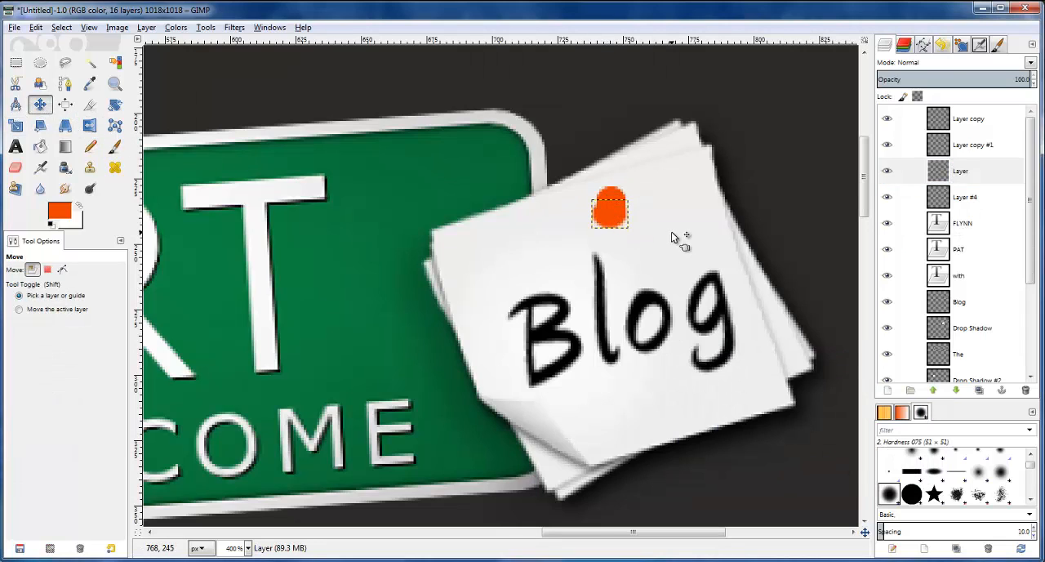
key("Right")
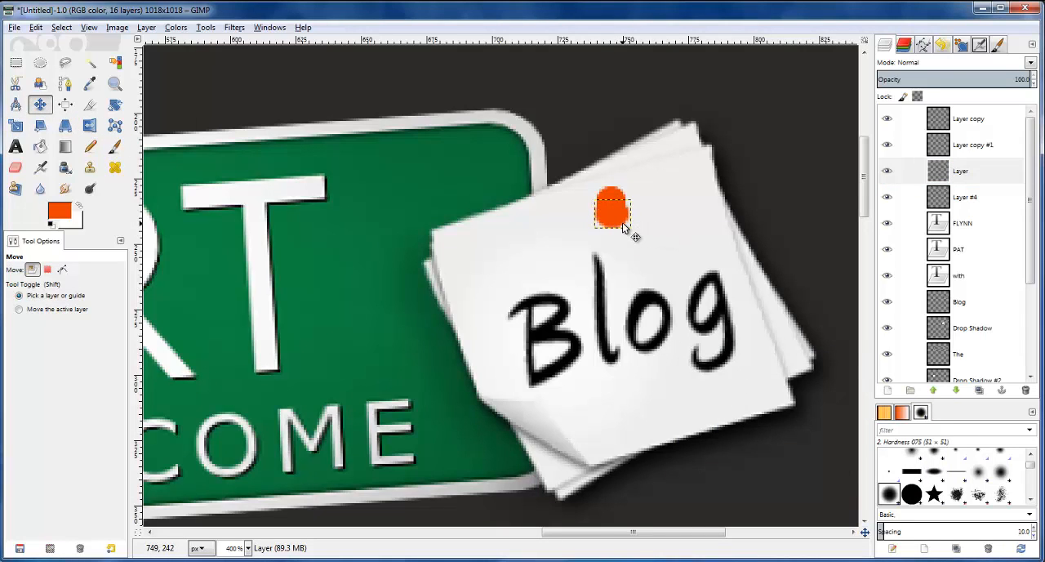
scroll(620, 225, "up", 1)
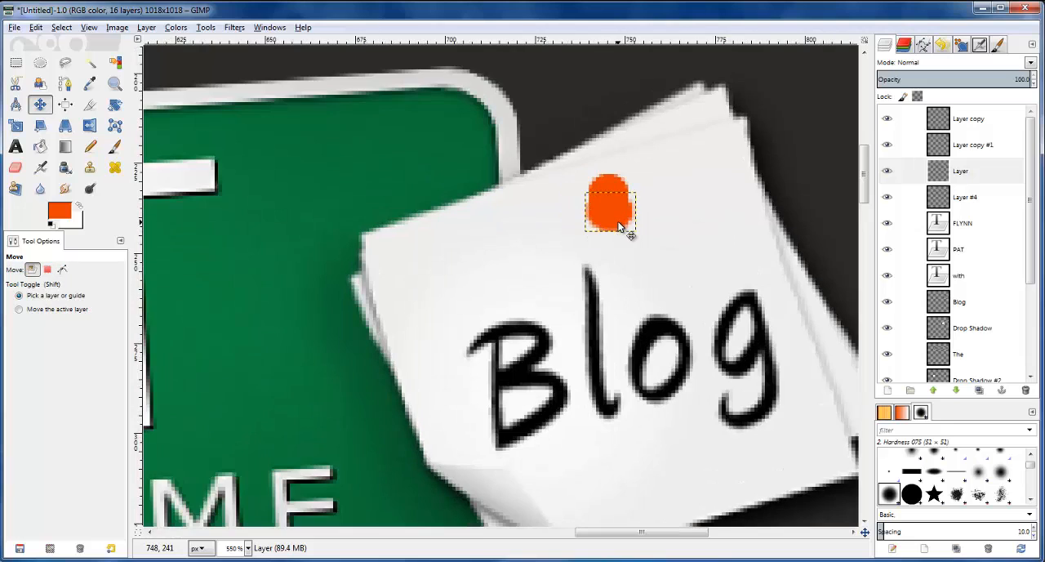
left_click(618, 230)
left_click_drag(614, 225, 615, 230)
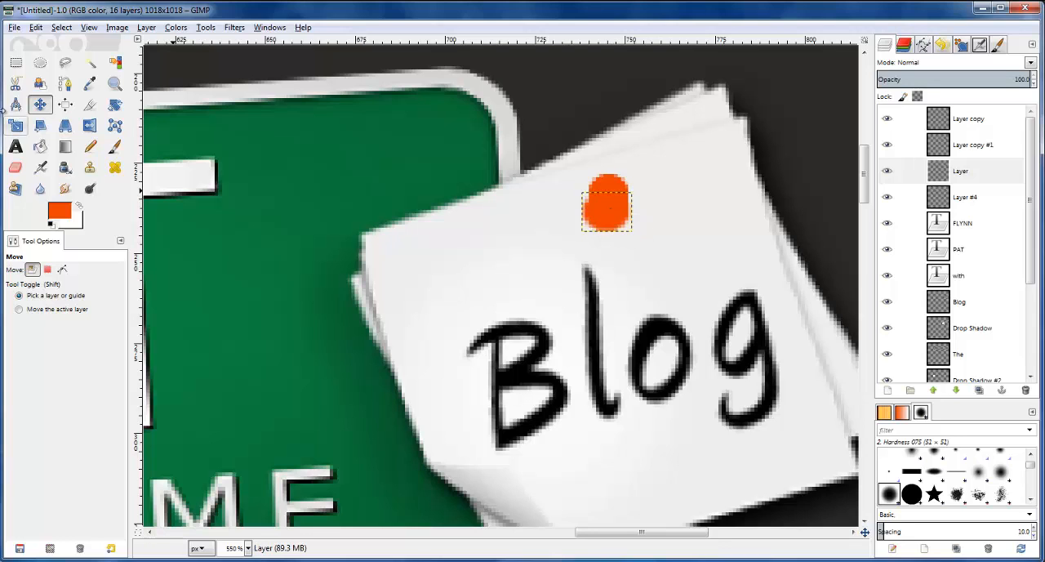
Widen the pin's base dot by scaling its layer to 15 × 11 px
left_click(16, 125)
left_click(610, 219)
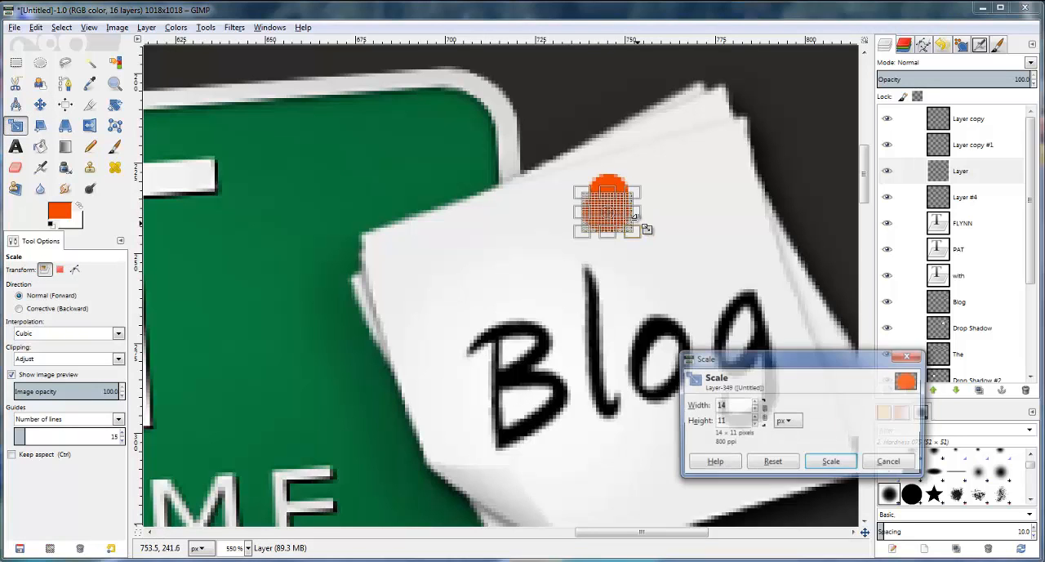
left_click(832, 463)
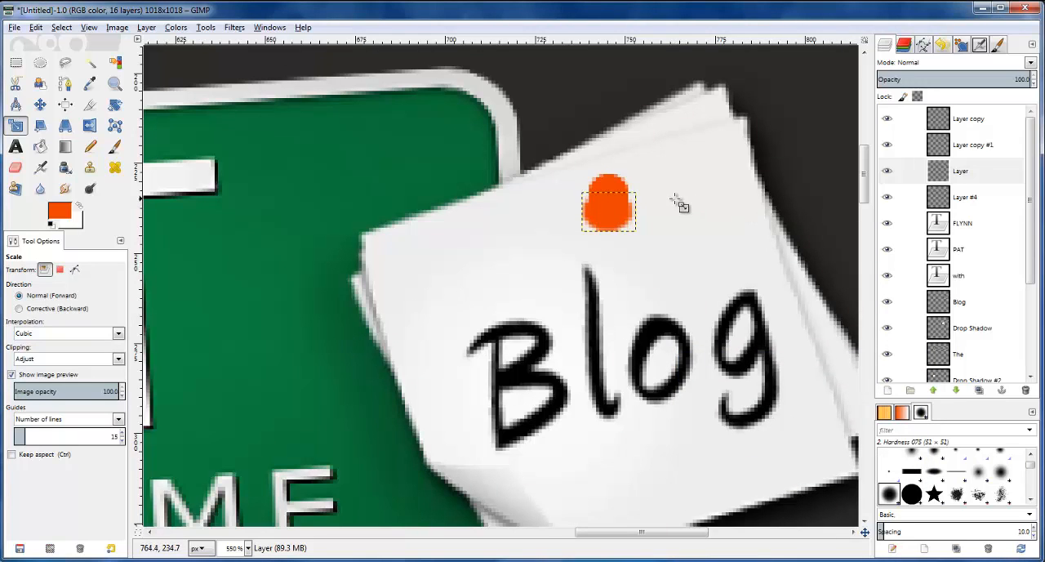
Compare with the reference pin and darken the lower edge of the pin's base using Burn with a size 10 brush
scroll(684, 225, "down", 2)
scroll(686, 225, "up", 6)
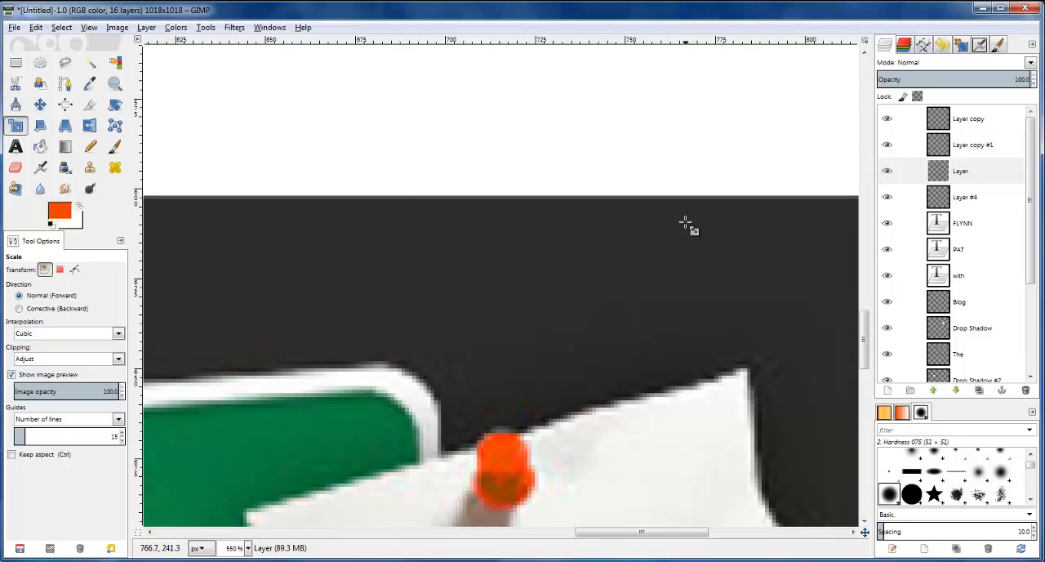
scroll(685, 222, "up", 13)
scroll(687, 223, "down", 1)
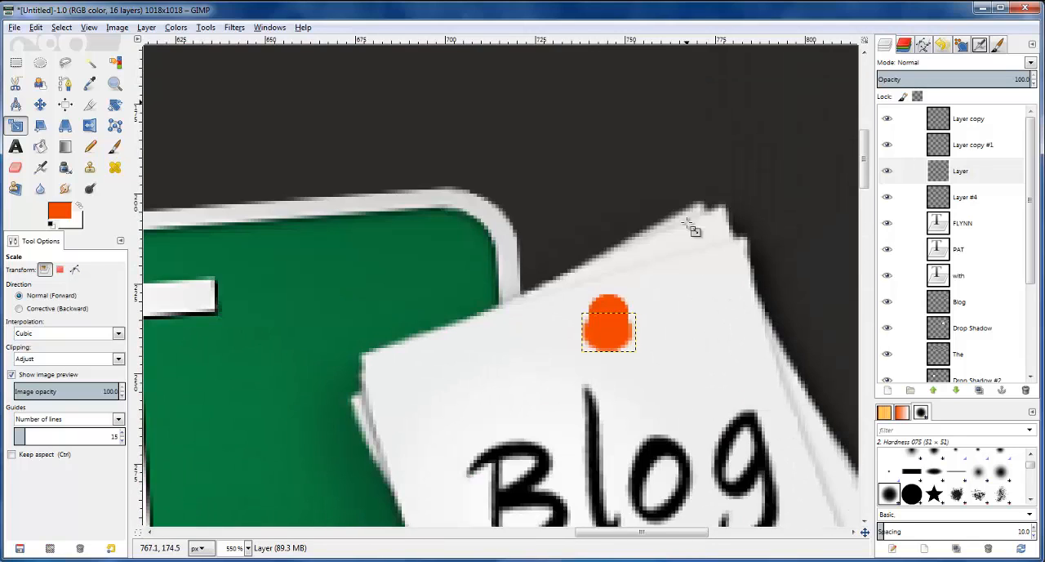
left_click(947, 178)
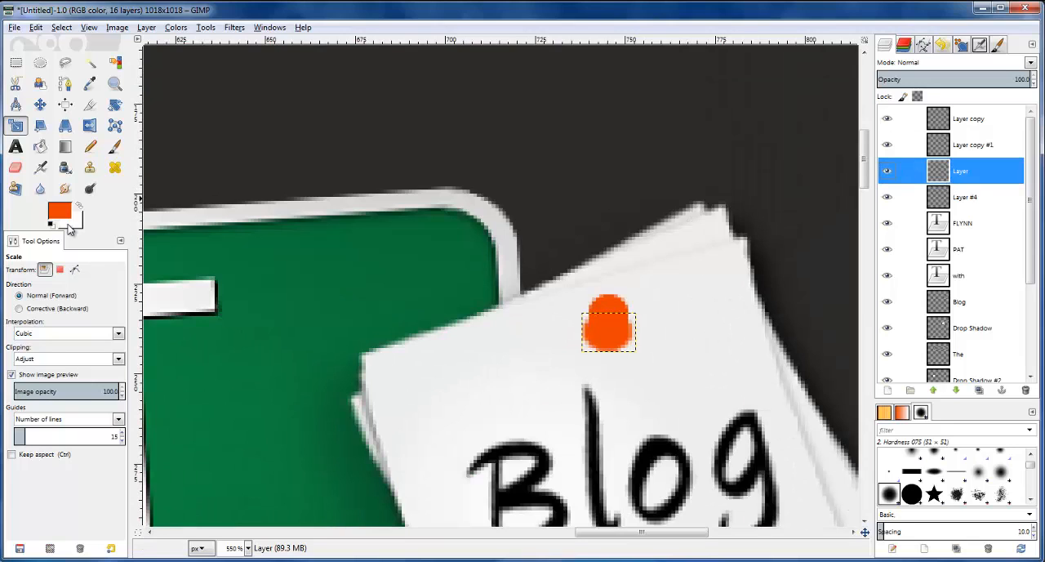
left_click(90, 188)
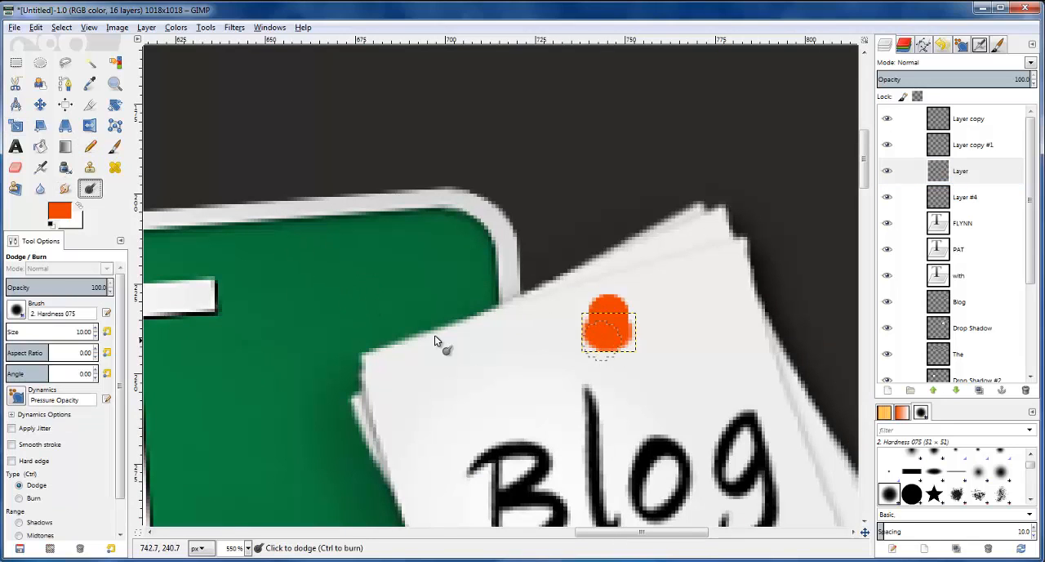
left_click(29, 500)
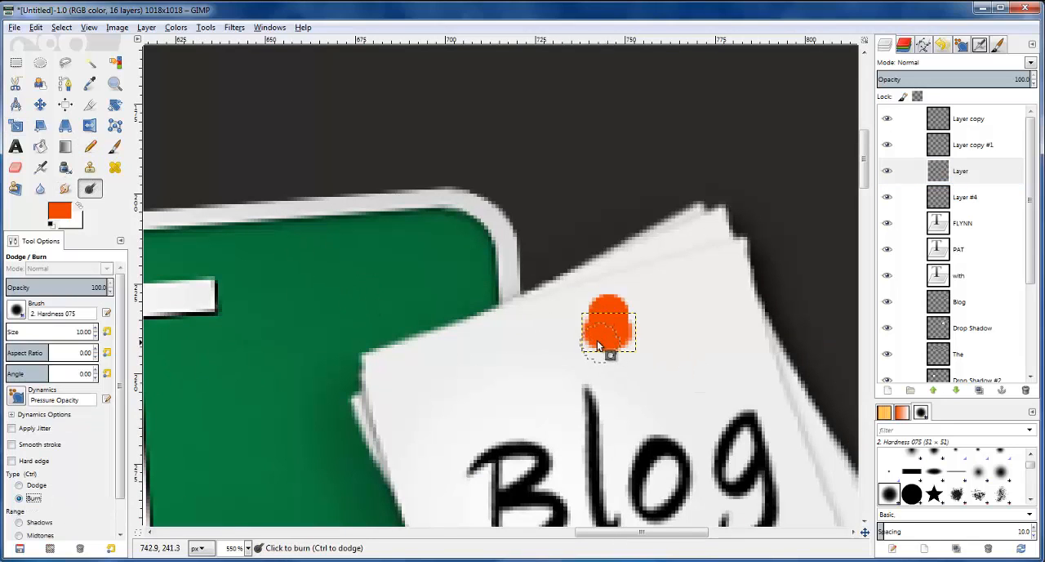
left_click_drag(613, 341, 589, 329)
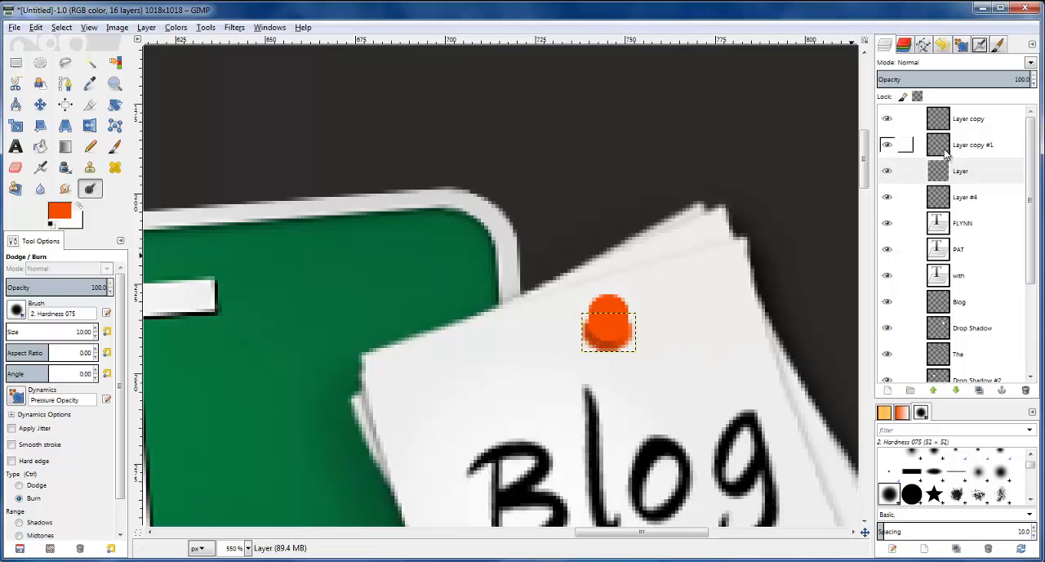
Darken the left side of the pin's middle, head and base layers using Burn with the size 10 brush
left_click(899, 144)
left_click(592, 334)
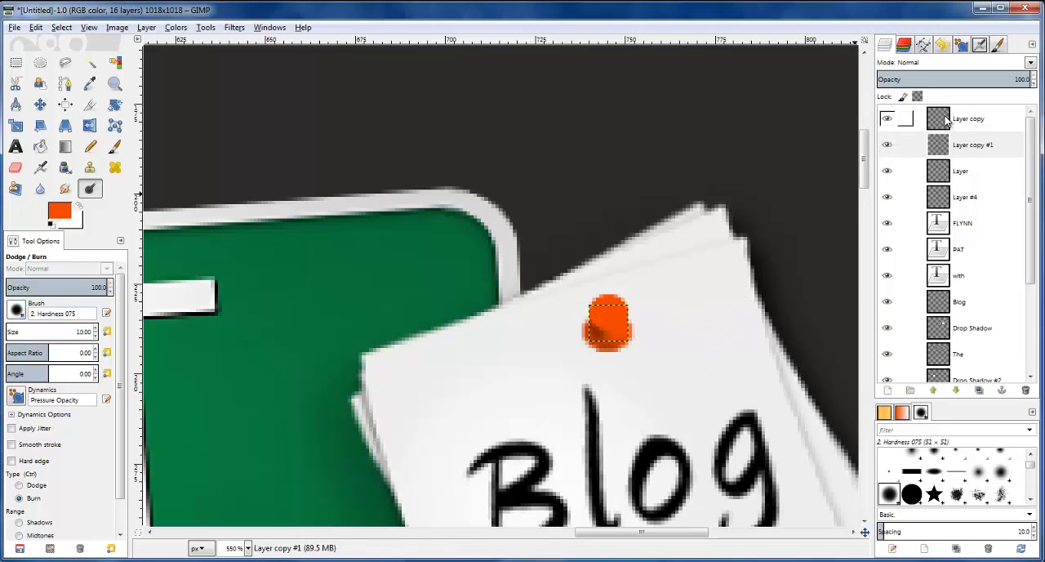
left_click(902, 118)
left_click(592, 324)
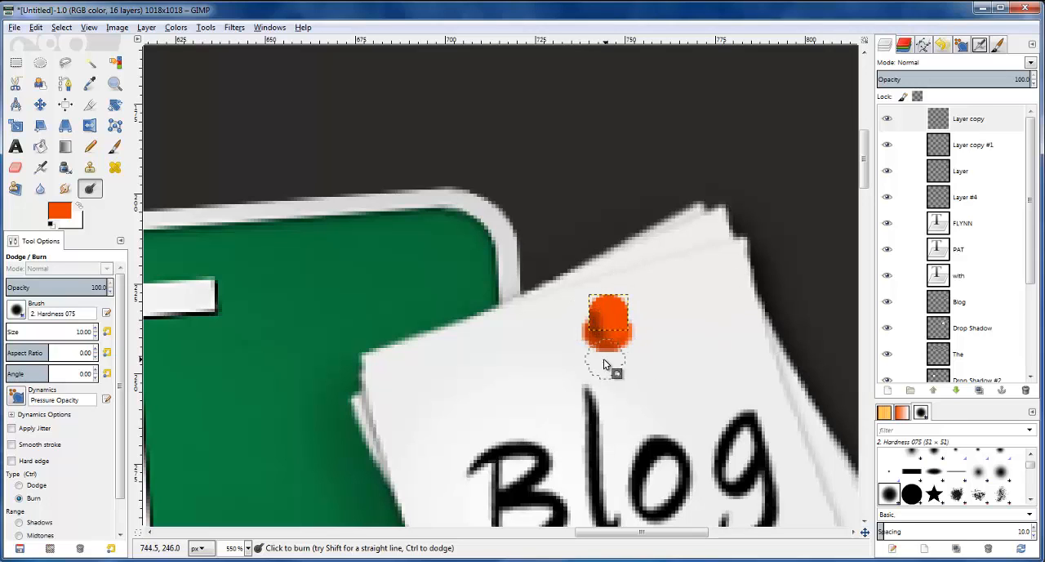
left_click(954, 199)
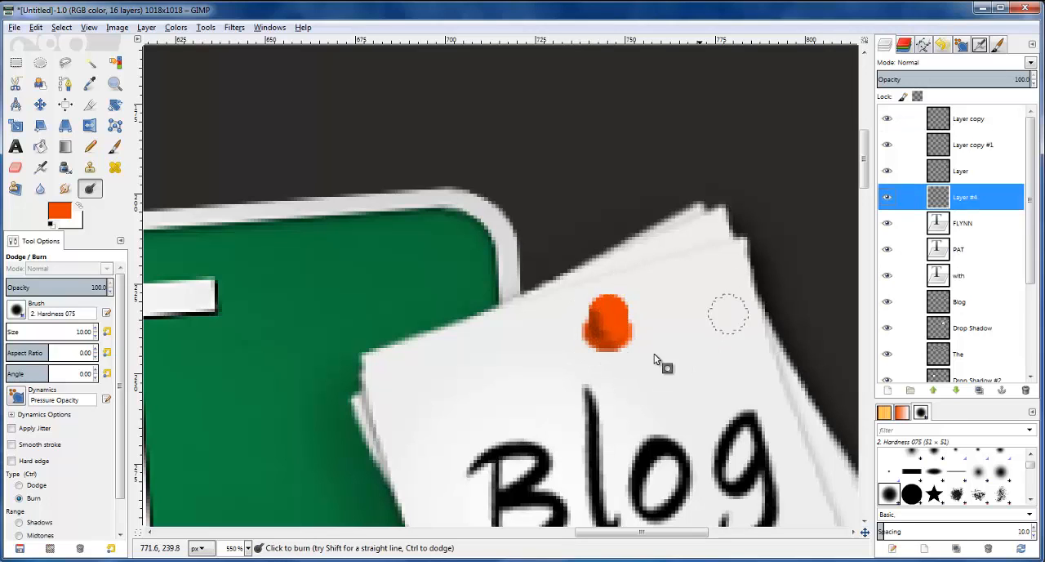
left_click(608, 353)
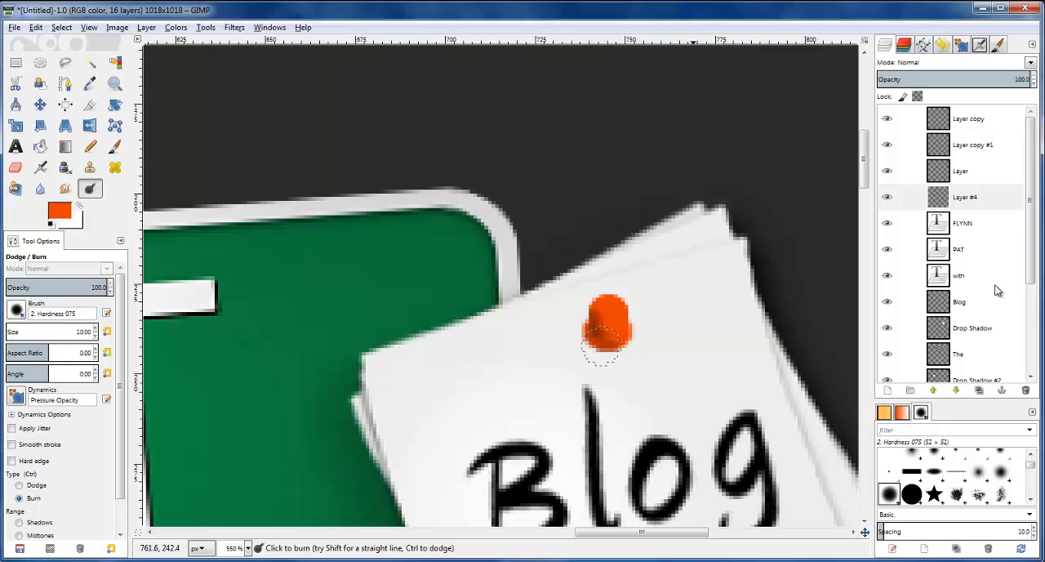
left_click(960, 171)
left_click_drag(609, 347, 588, 337)
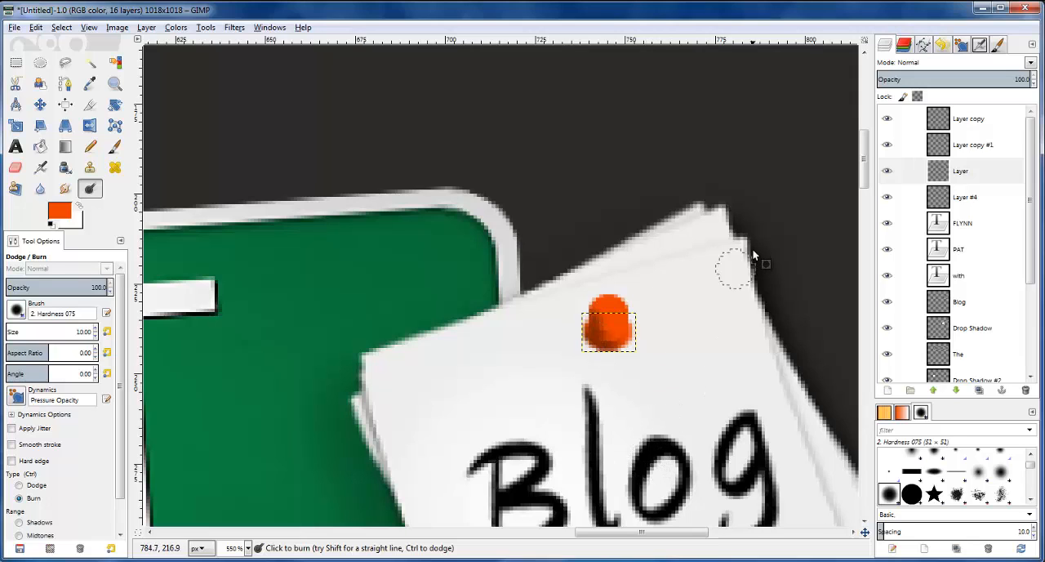
Add highlights to the pin's head, base and middle layers using Dodge with a size 5 brush
left_click(899, 119)
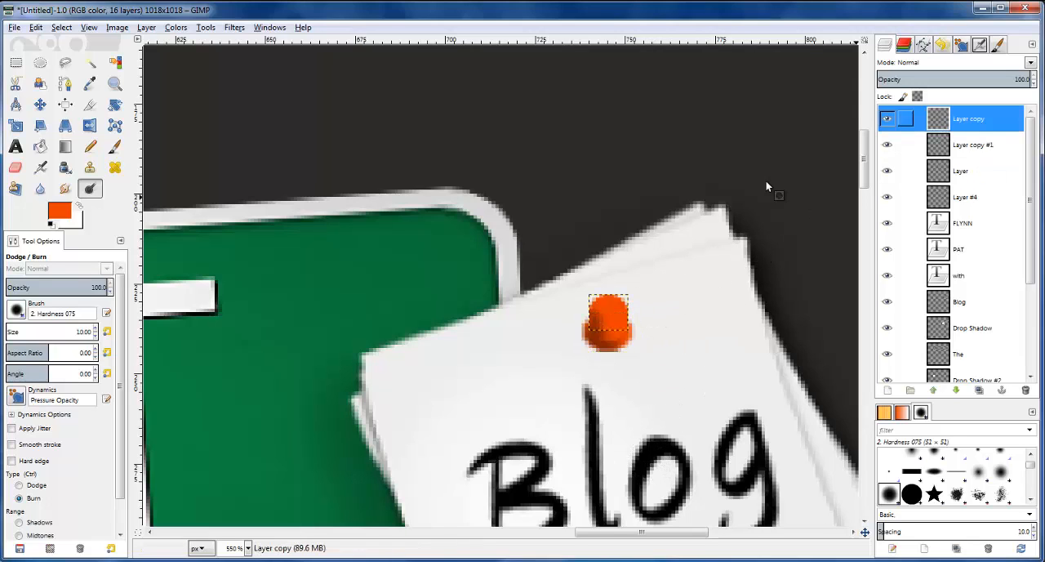
left_click(37, 485)
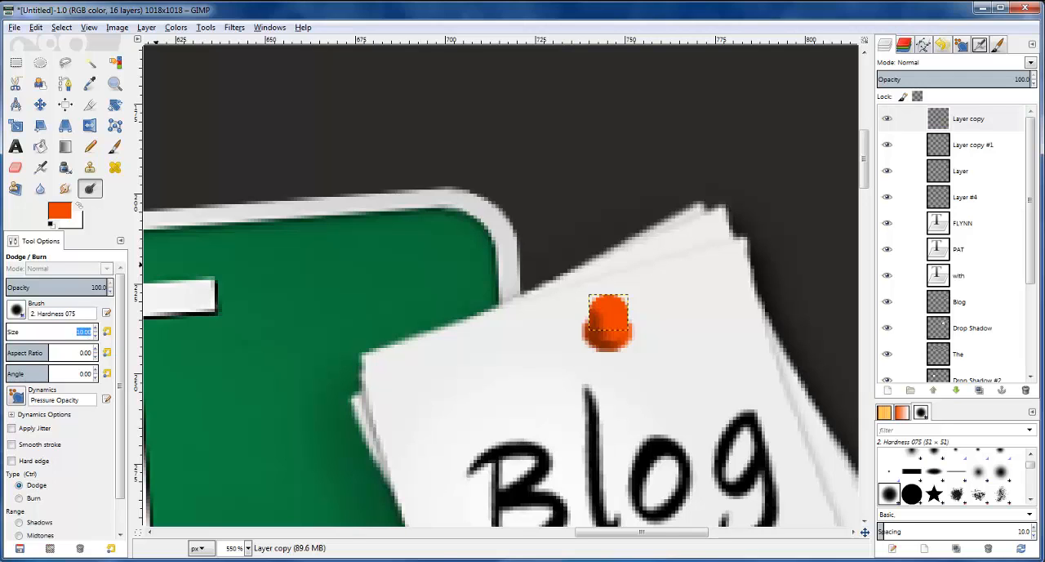
type("5")
key("Return")
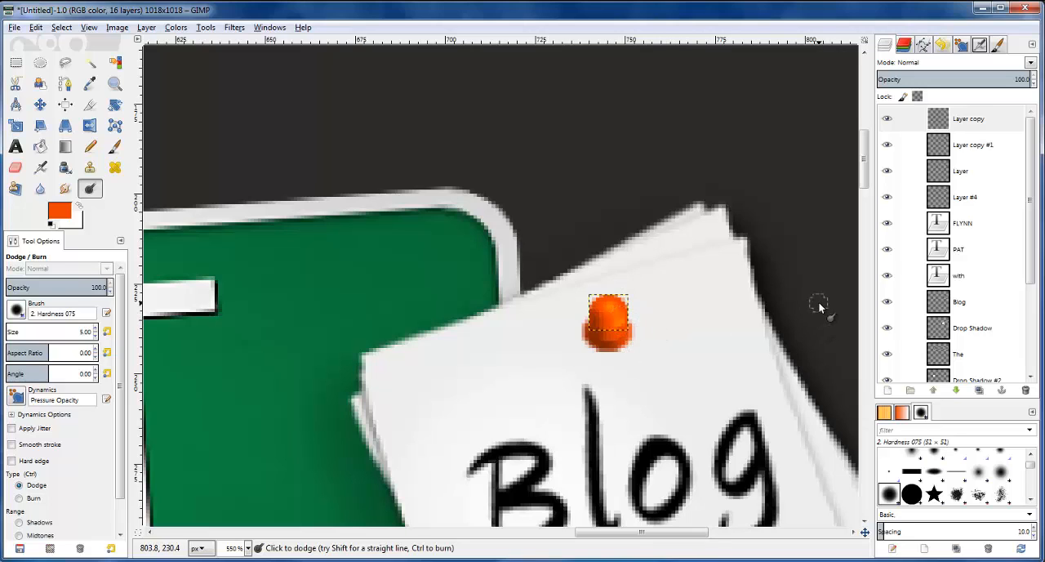
left_click(907, 170)
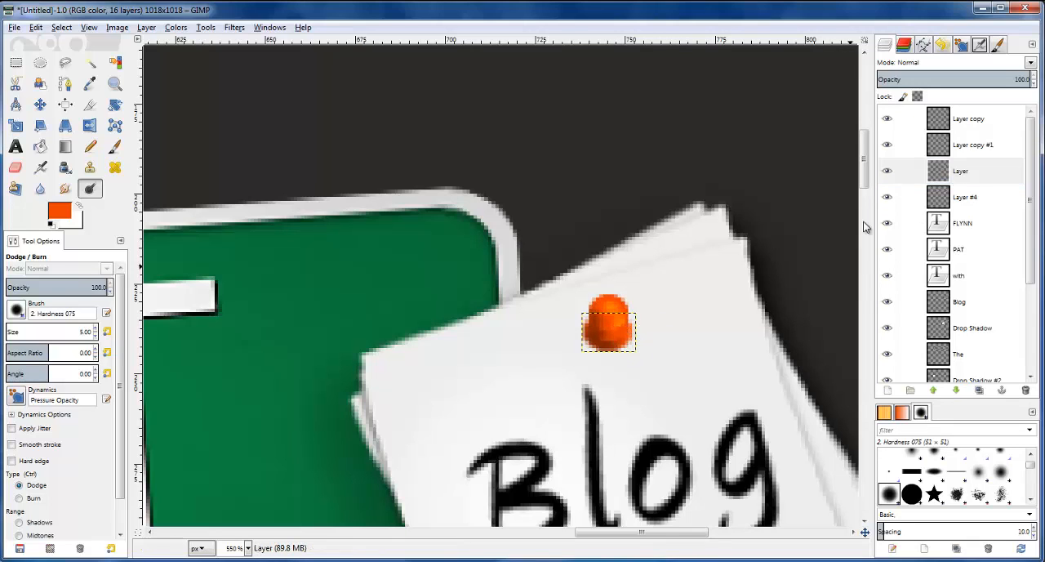
left_click(890, 175)
left_click(890, 174)
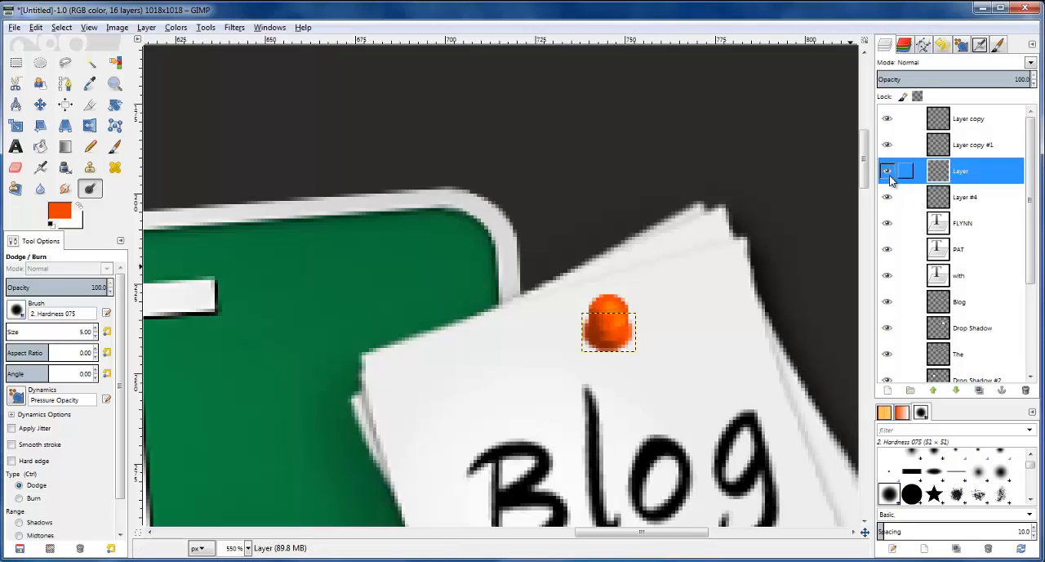
left_click(941, 149)
left_click(623, 331)
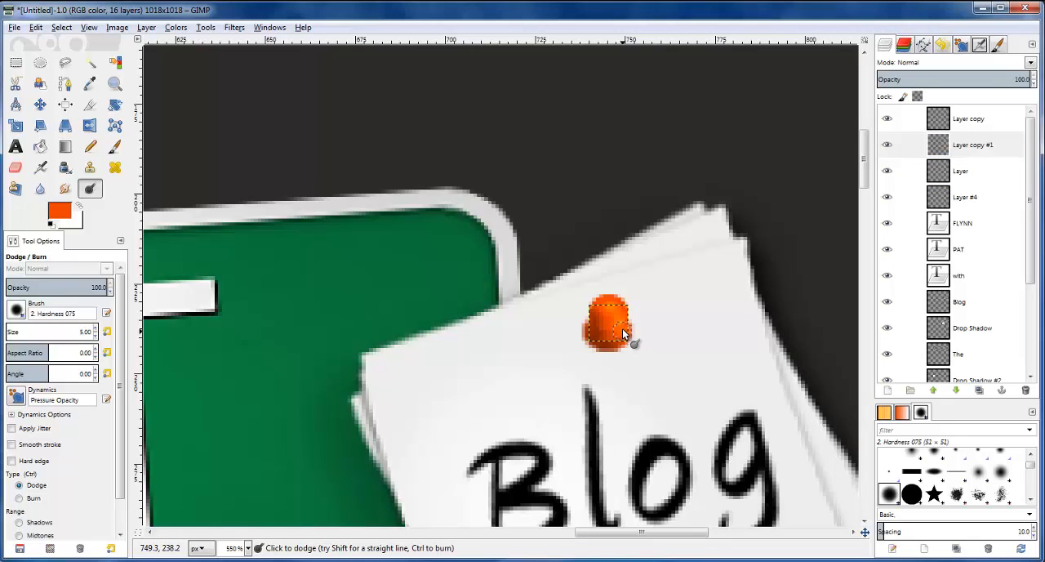
Examine the shaded orange pin at several magnifications and compare it with the reference logo's pin
scroll(768, 312, "down", 3)
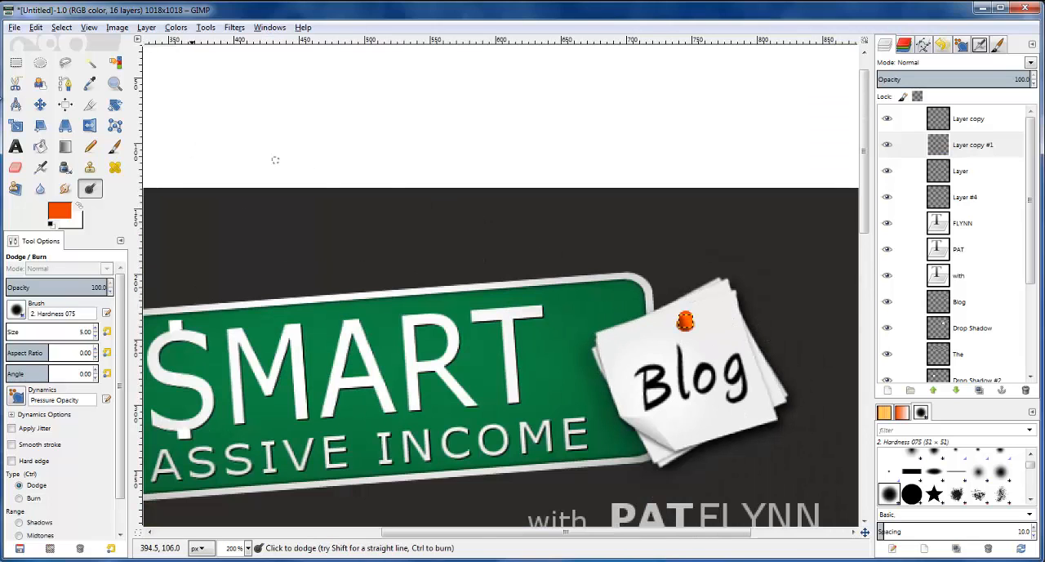
left_click(16, 62)
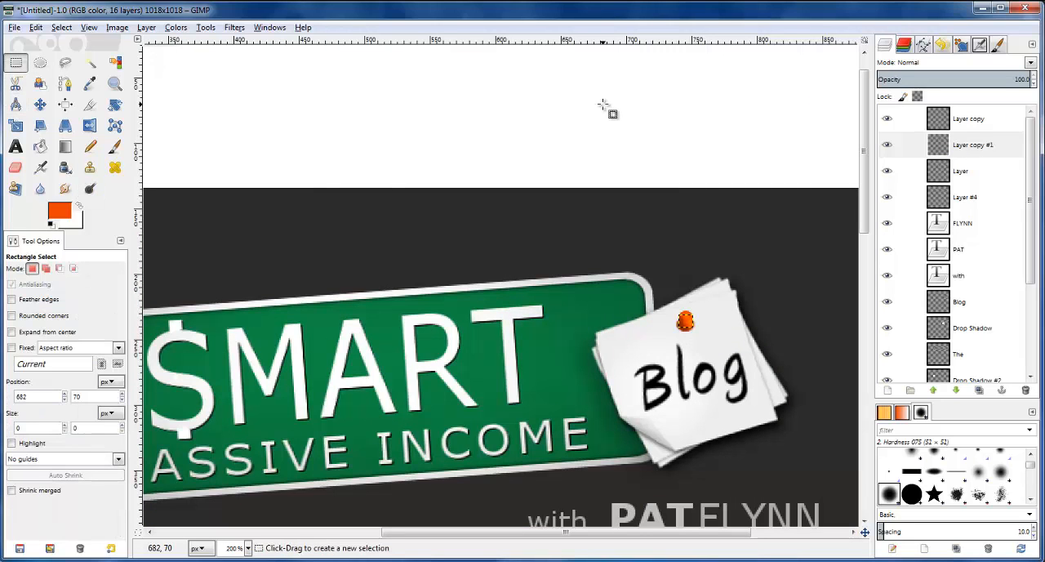
left_click(968, 198)
scroll(887, 331, "down", 1)
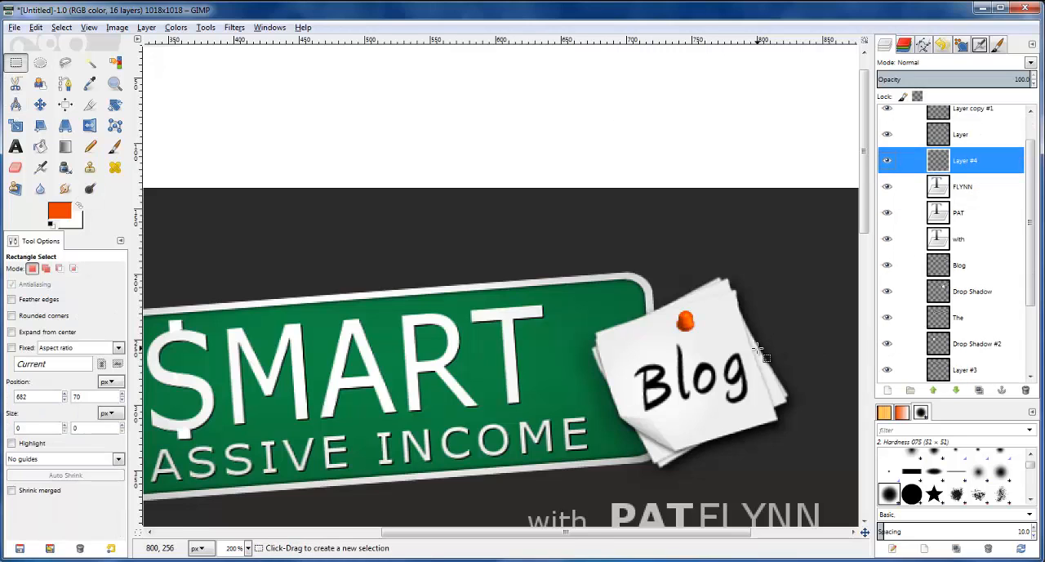
scroll(759, 351, "down", 2)
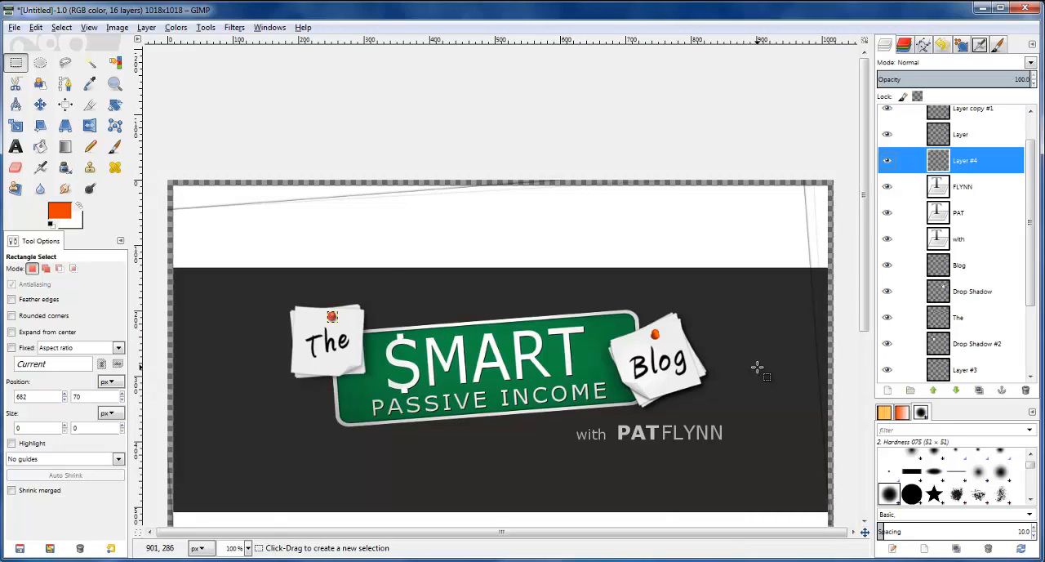
scroll(758, 370, "down", 5)
scroll(722, 262, "up", 2)
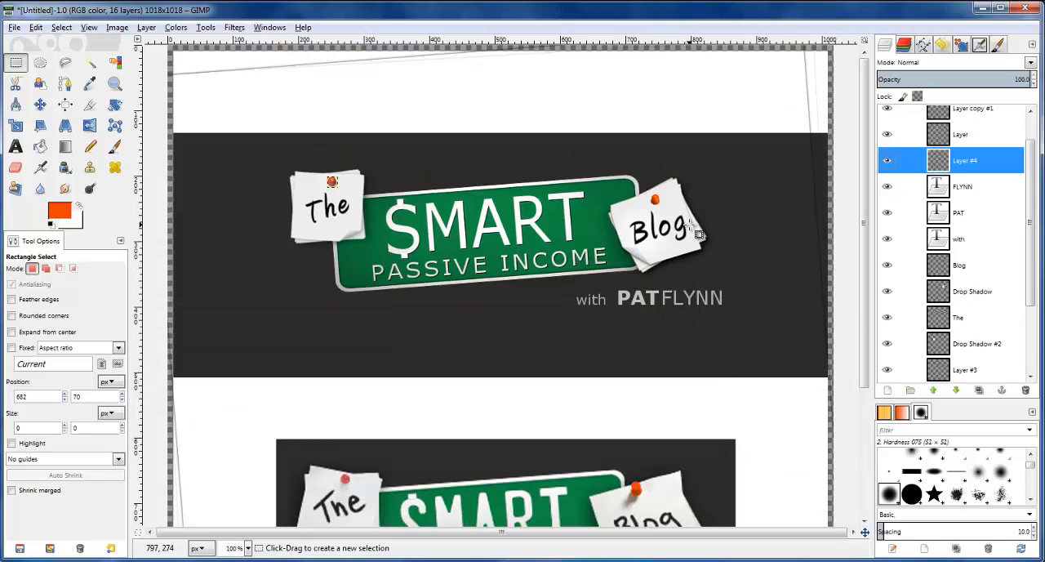
scroll(690, 228, "up", 3)
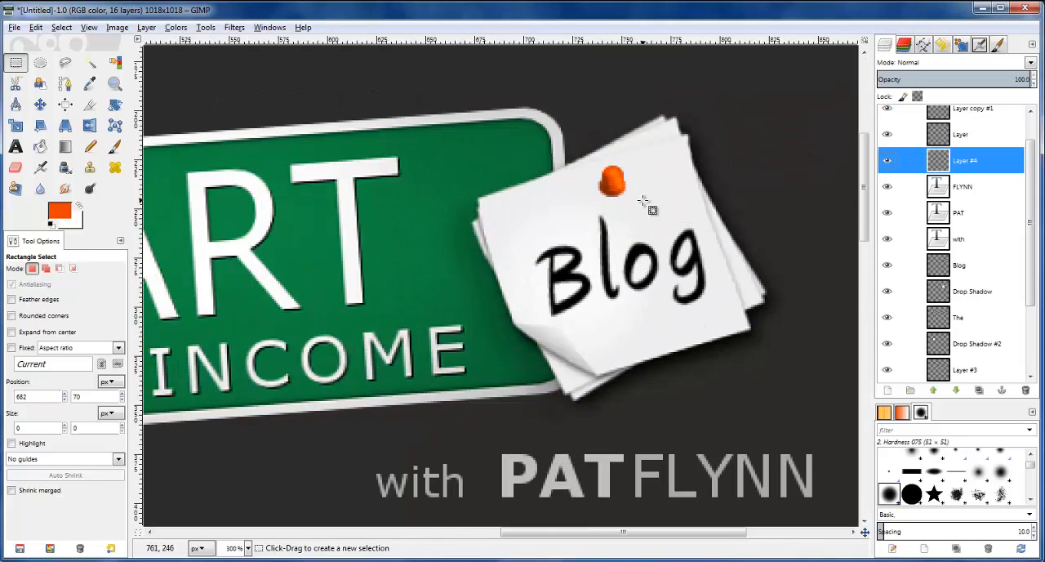
scroll(642, 202, "up", 2)
scroll(664, 93, "up", 1)
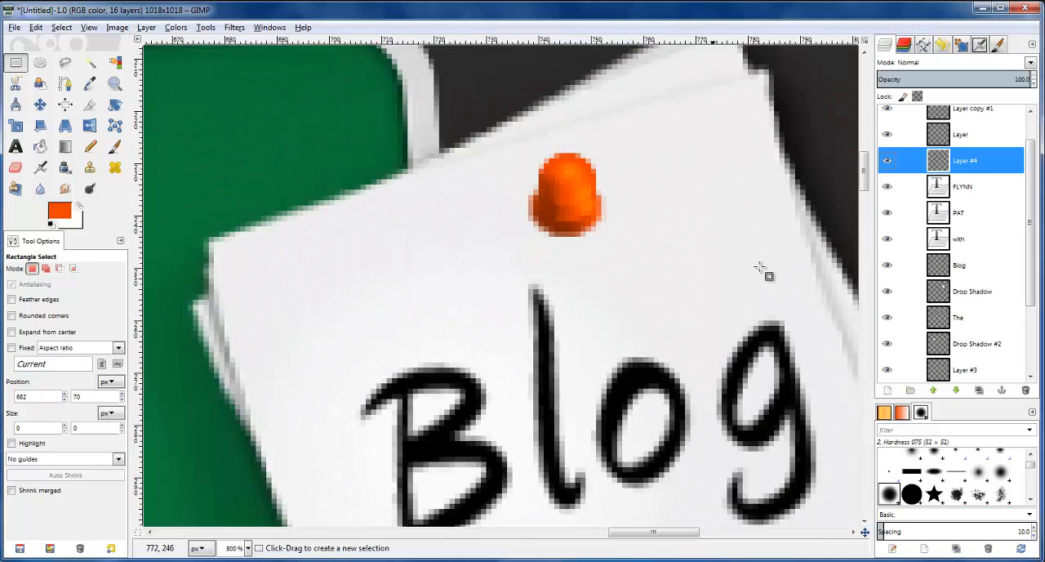
scroll(963, 159, "up", 1)
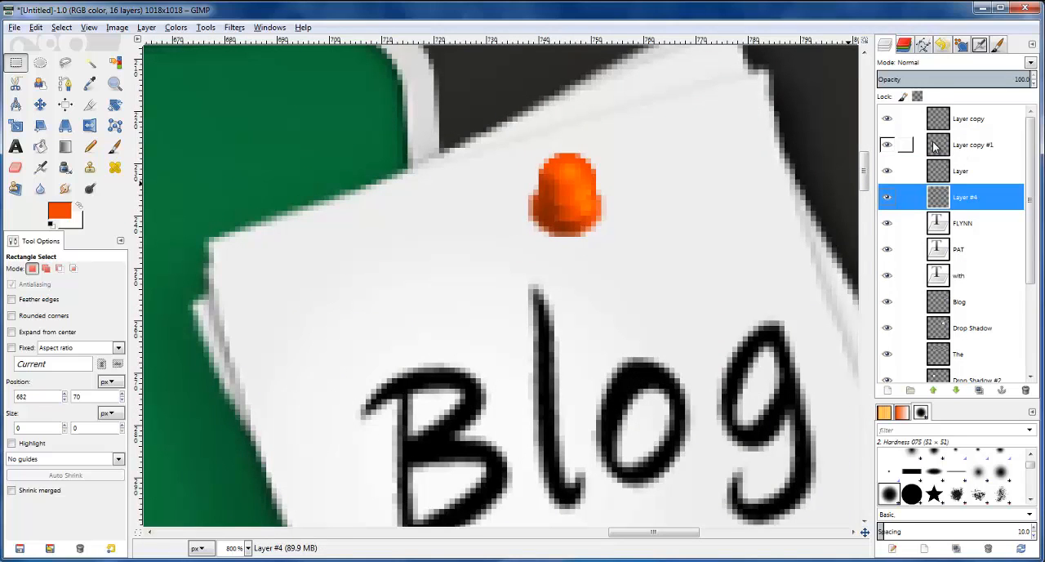
Merge the pin's head, middle and base layers into a single layer
left_click(935, 145)
left_click(933, 121)
right_click(935, 122)
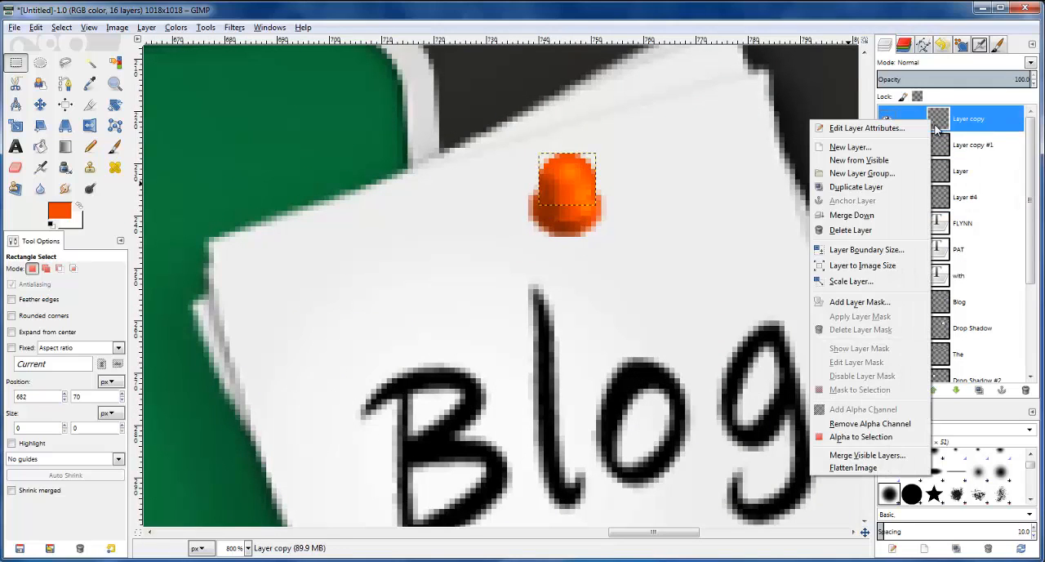
left_click(853, 216)
right_click(939, 124)
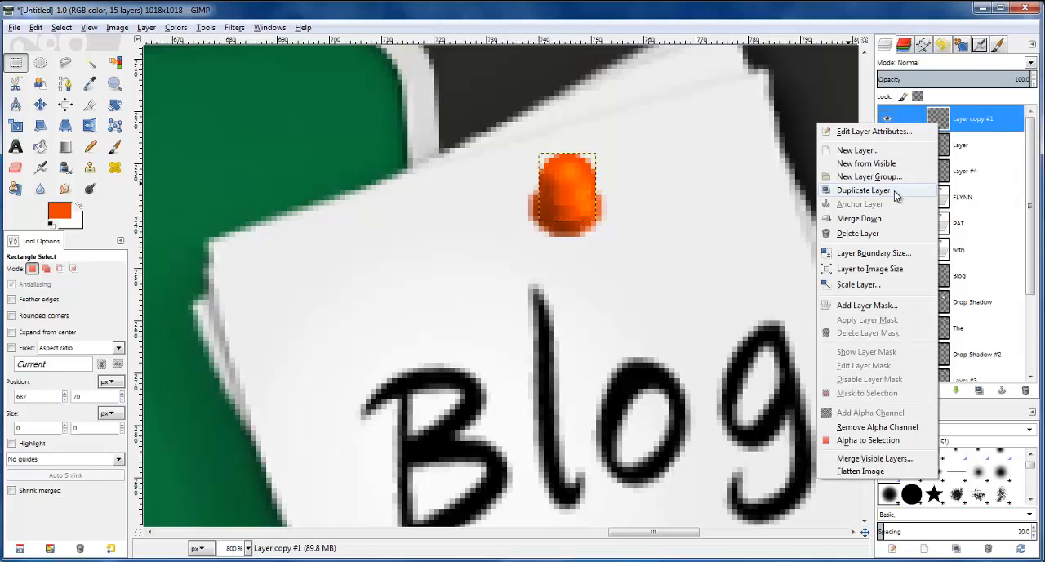
left_click(859, 218)
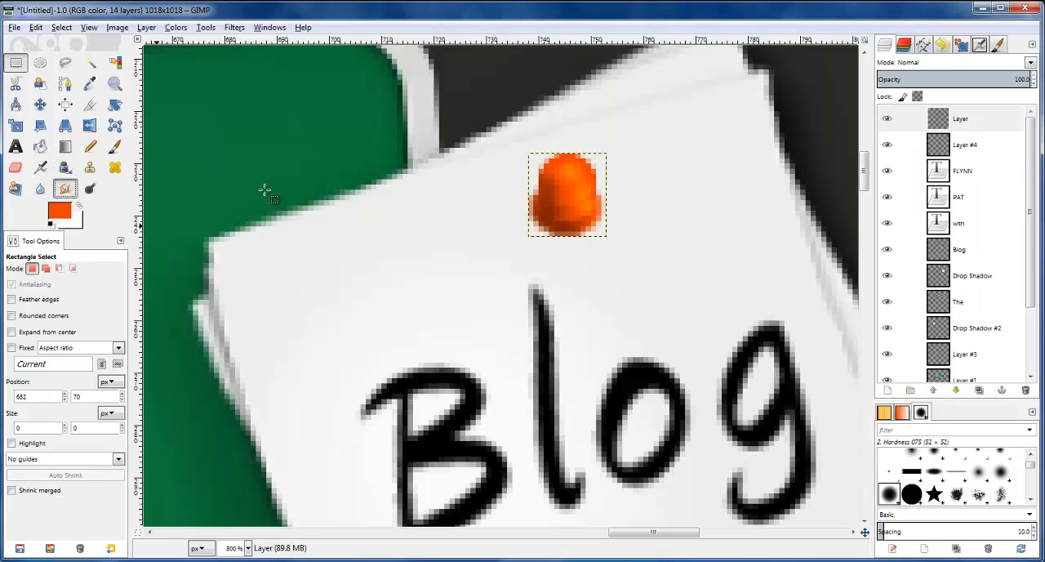
Blend the merged pin's shading using Smudge with the size 5 brush at rate 50, and compare the result with the reference logo
left_click(64, 188)
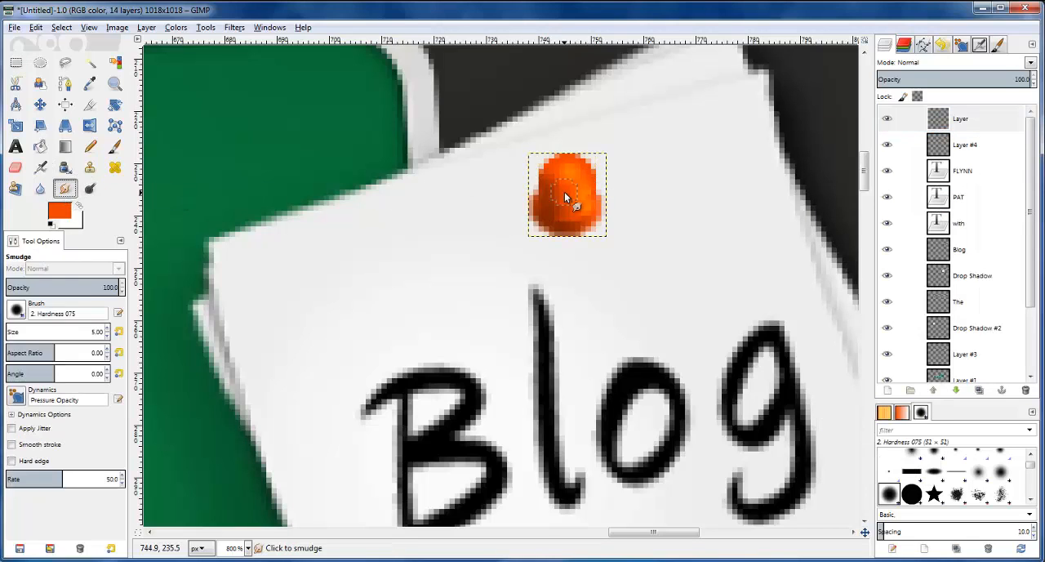
mouse_move(572, 208)
left_mouse_down()
mouse_move(588, 179)
mouse_move(580, 205)
mouse_move(583, 194)
mouse_move(537, 195)
mouse_move(575, 206)
mouse_move(554, 203)
mouse_move(573, 195)
mouse_move(556, 208)
mouse_move(604, 206)
mouse_move(557, 214)
mouse_move(620, 219)
mouse_move(552, 215)
mouse_move(607, 209)
mouse_move(558, 180)
mouse_move(620, 186)
mouse_move(558, 179)
mouse_move(640, 174)
mouse_move(557, 221)
left_mouse_up()
left_click_drag(562, 167, 599, 171)
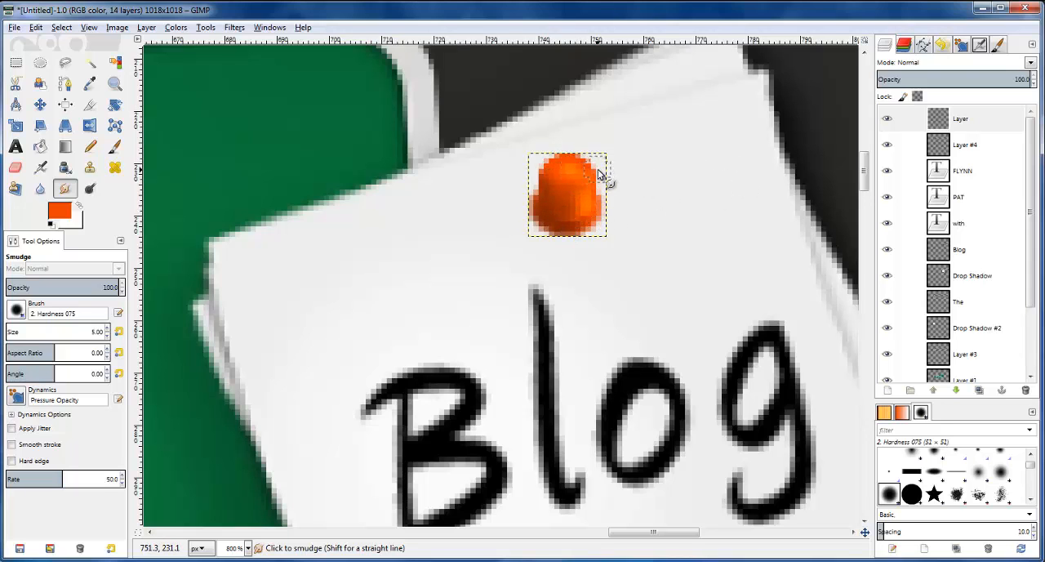
scroll(599, 170, "down", 3)
scroll(737, 221, "down", 2)
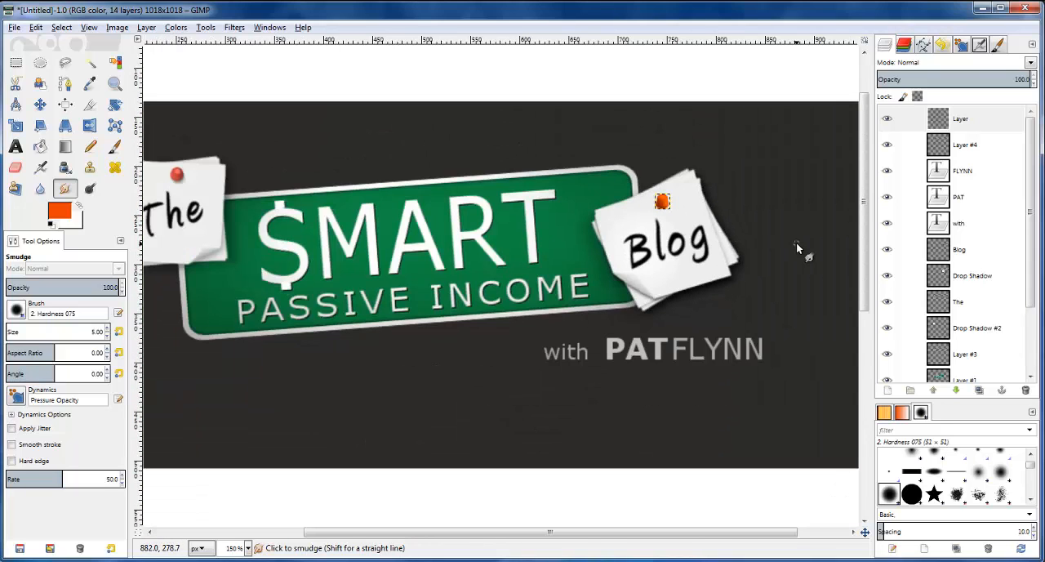
scroll(796, 242, "down", 1)
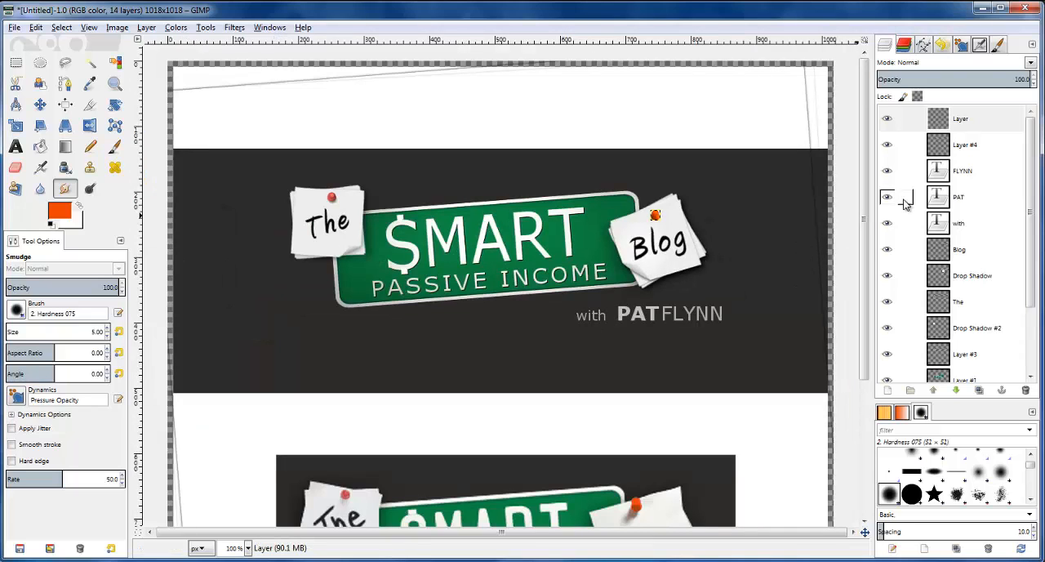
scroll(843, 245, "down", 1)
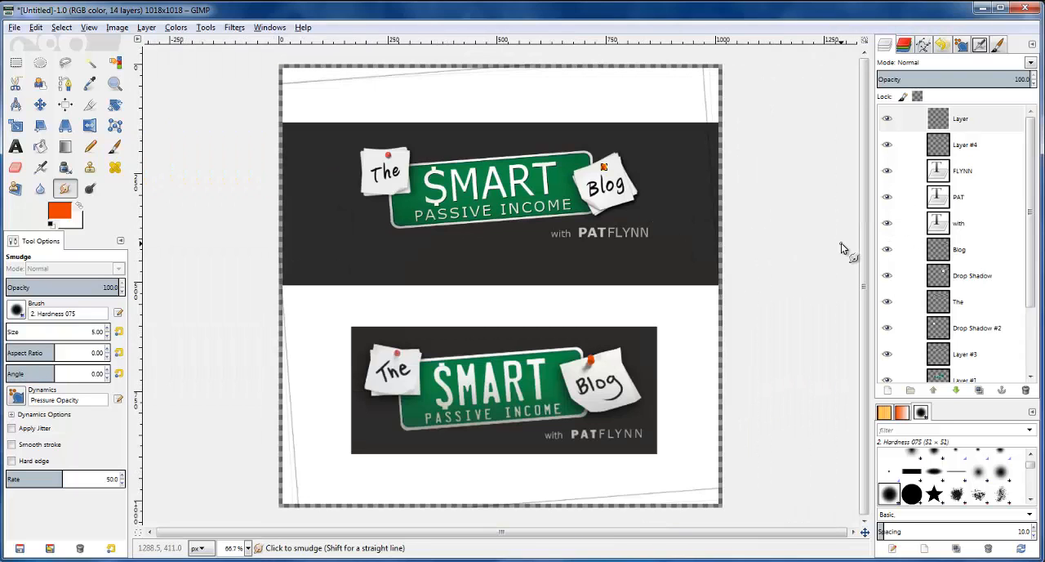
Select the orange pin's outline from the alpha of its merged layer
left_click(892, 121)
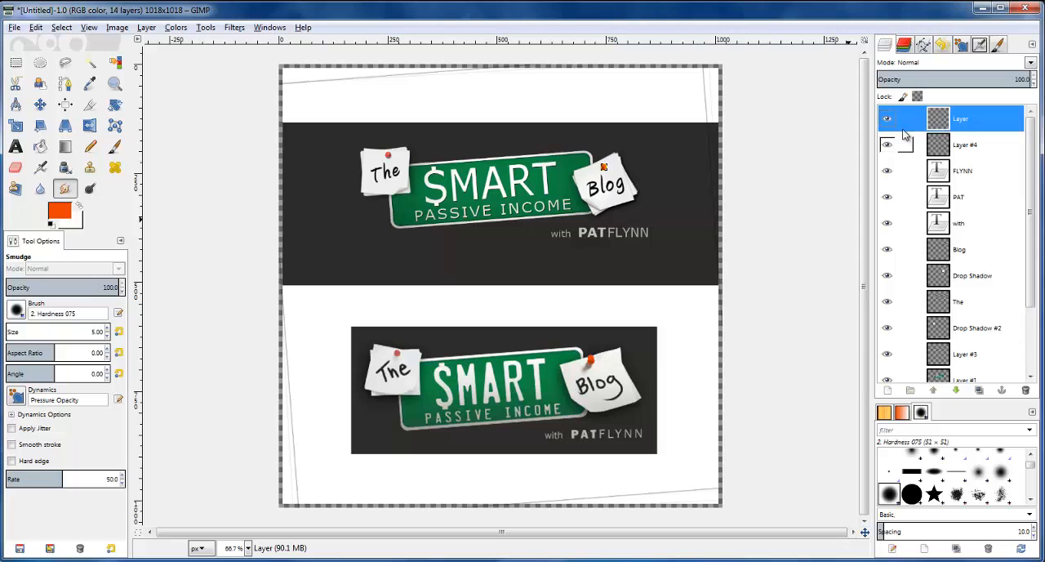
scroll(713, 156, "up", 2)
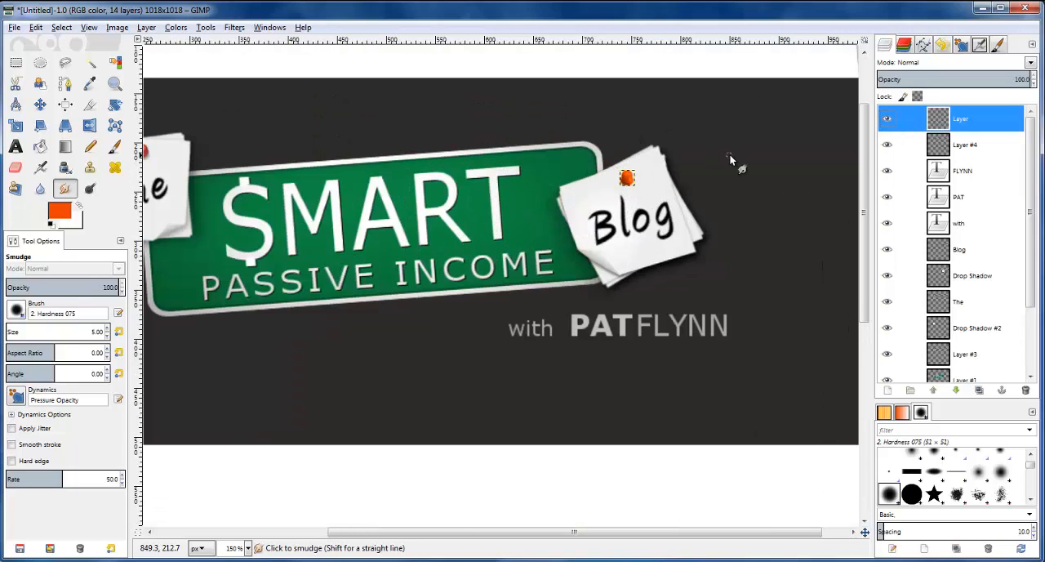
left_click(950, 120)
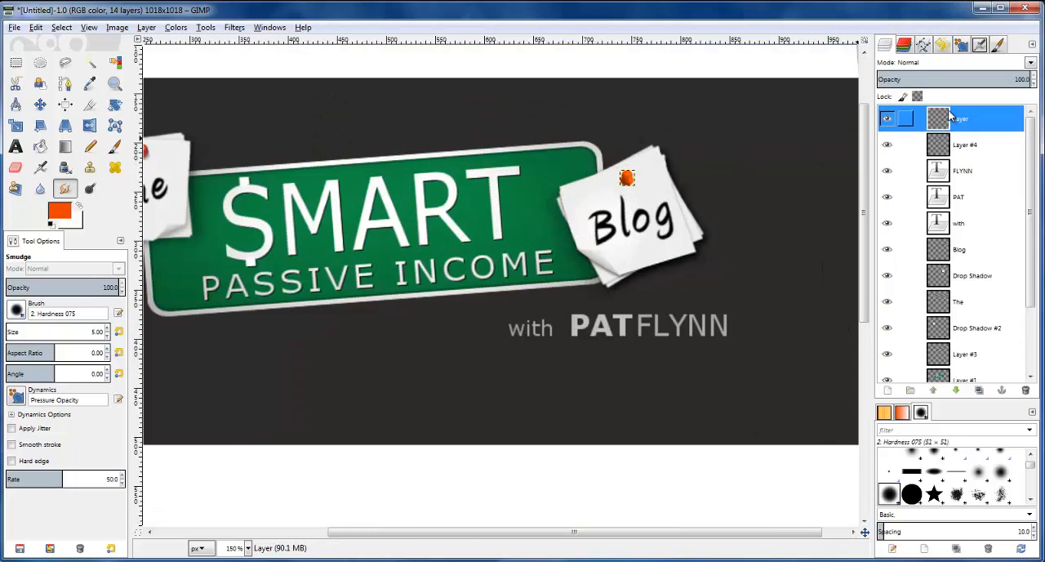
right_click(943, 119)
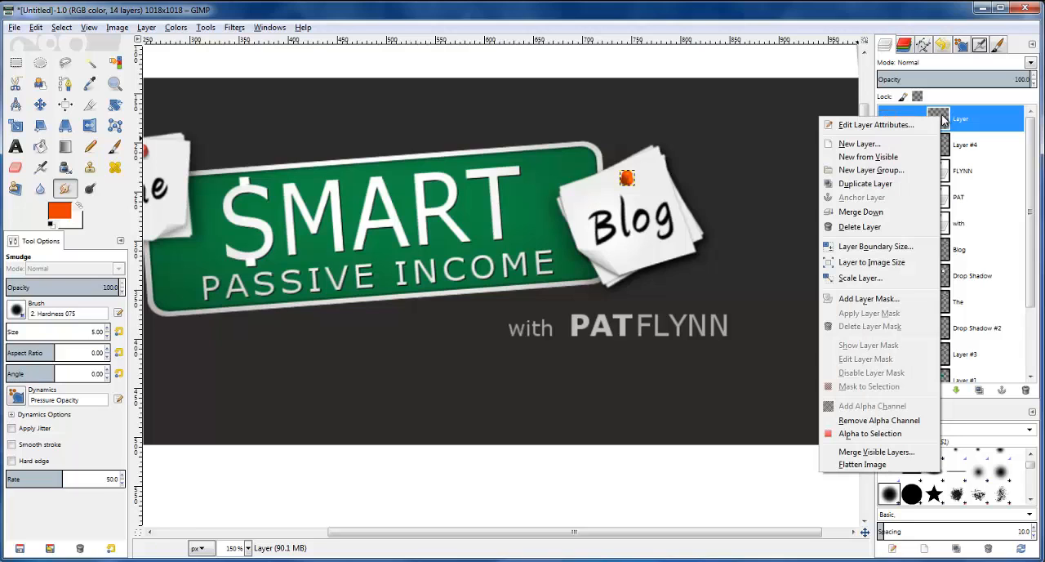
left_click(882, 433)
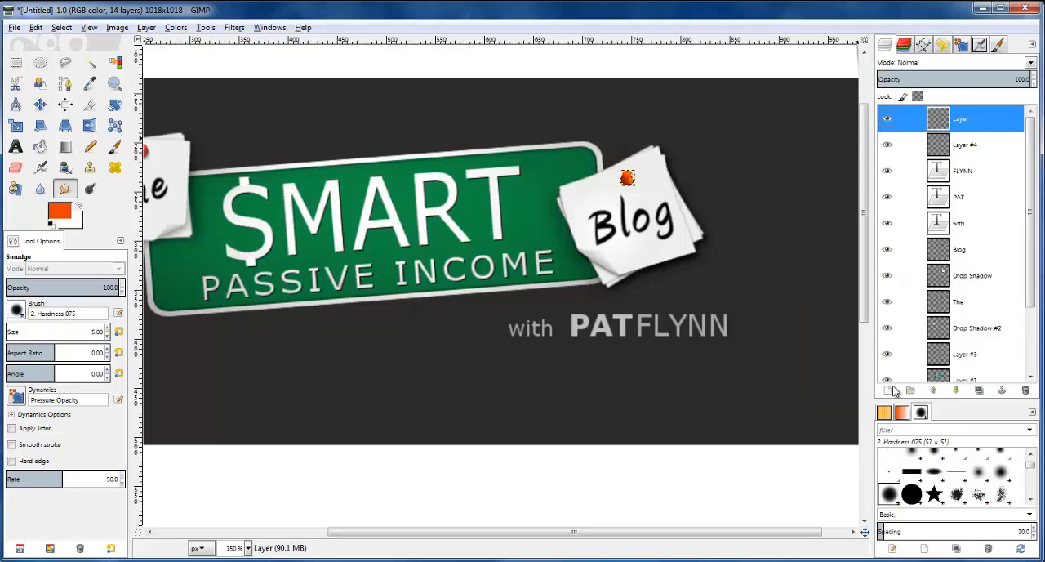
Add a new layer directly beneath the merged pin layer and fill the selected pin outline with black
left_click(946, 152)
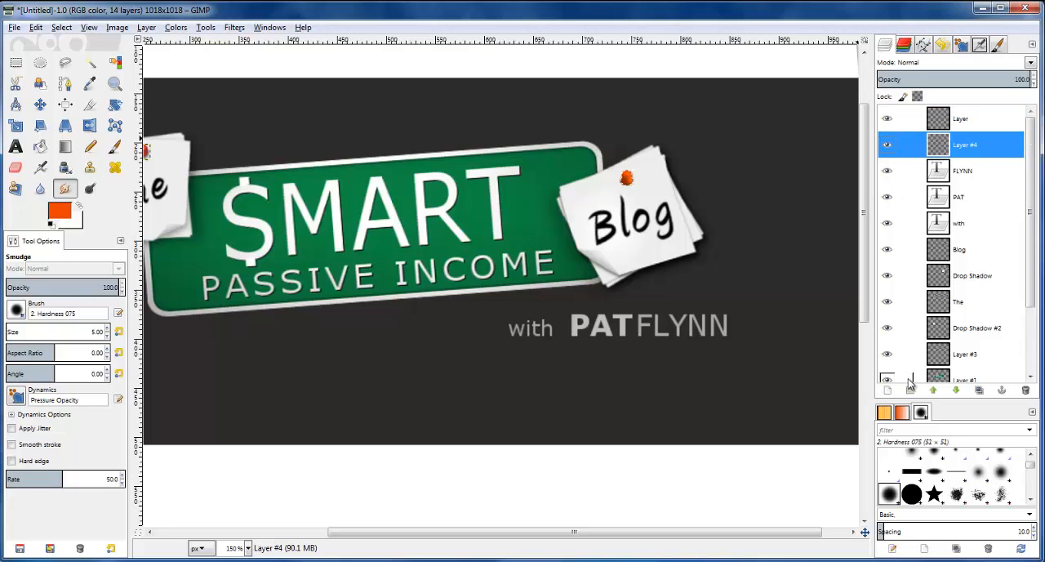
left_click(888, 392)
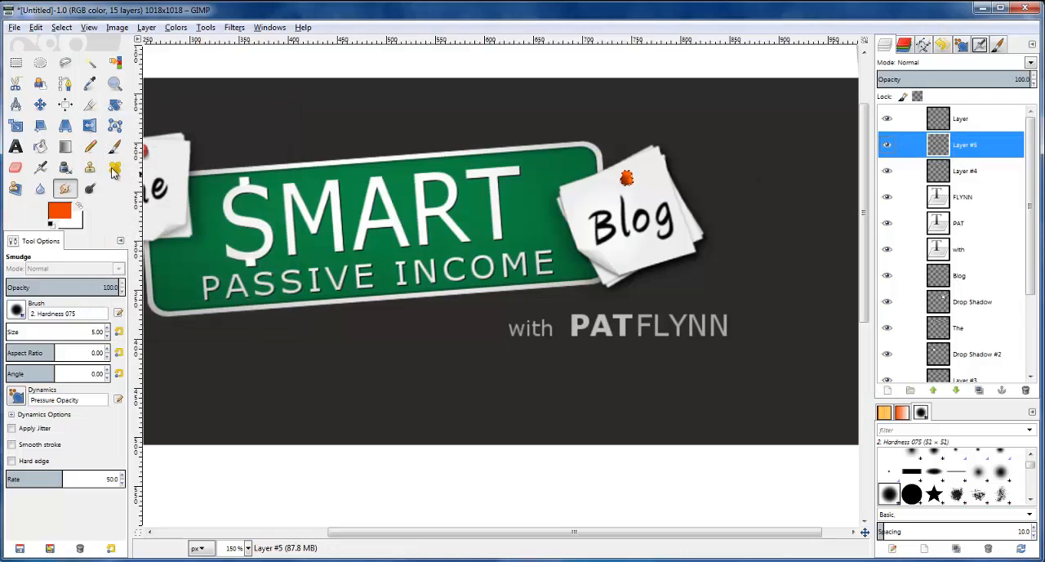
left_click(62, 213)
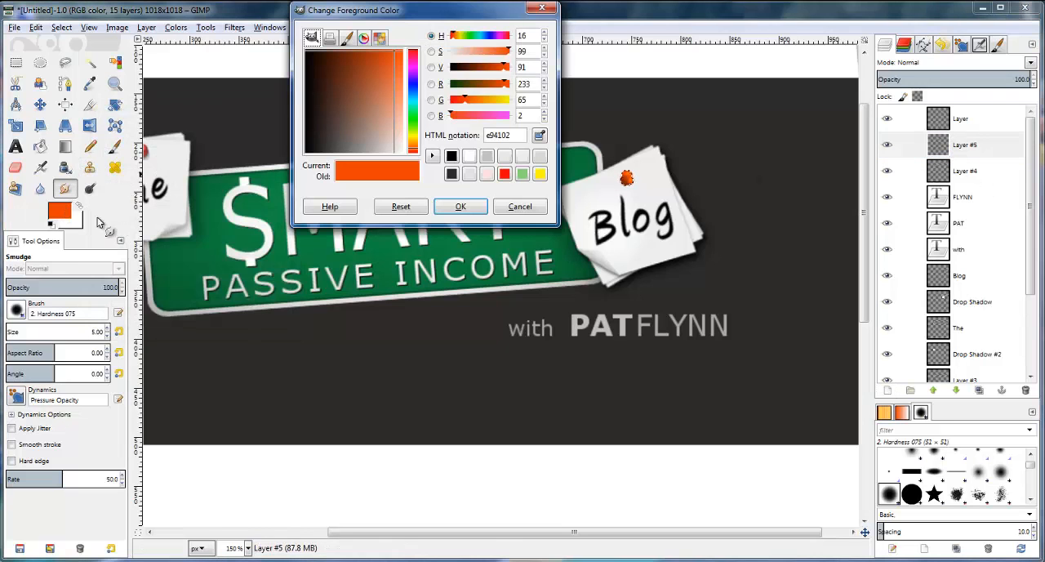
left_click(451, 156)
left_click(460, 206)
left_click(41, 146)
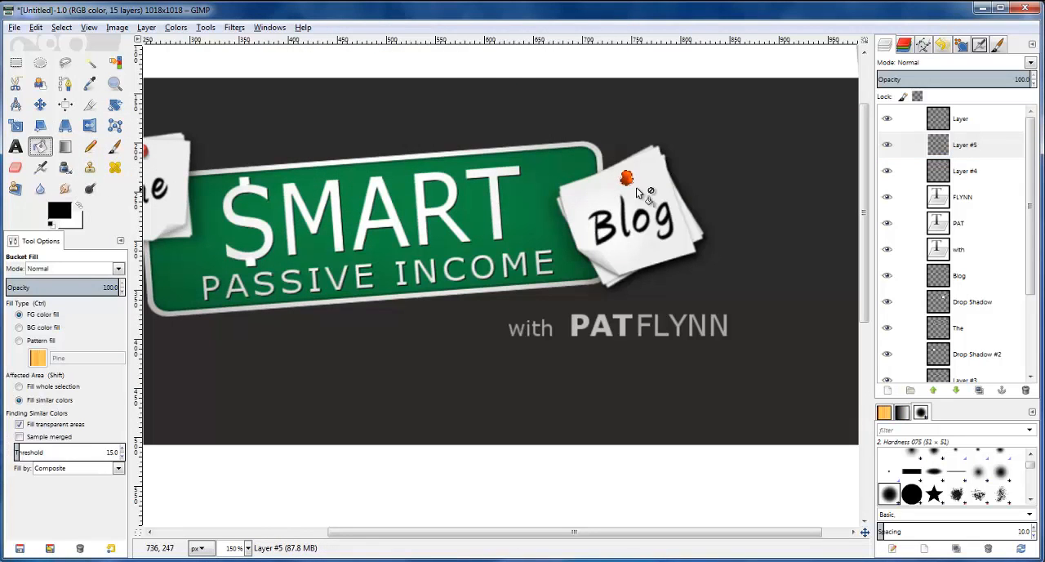
left_click(943, 151)
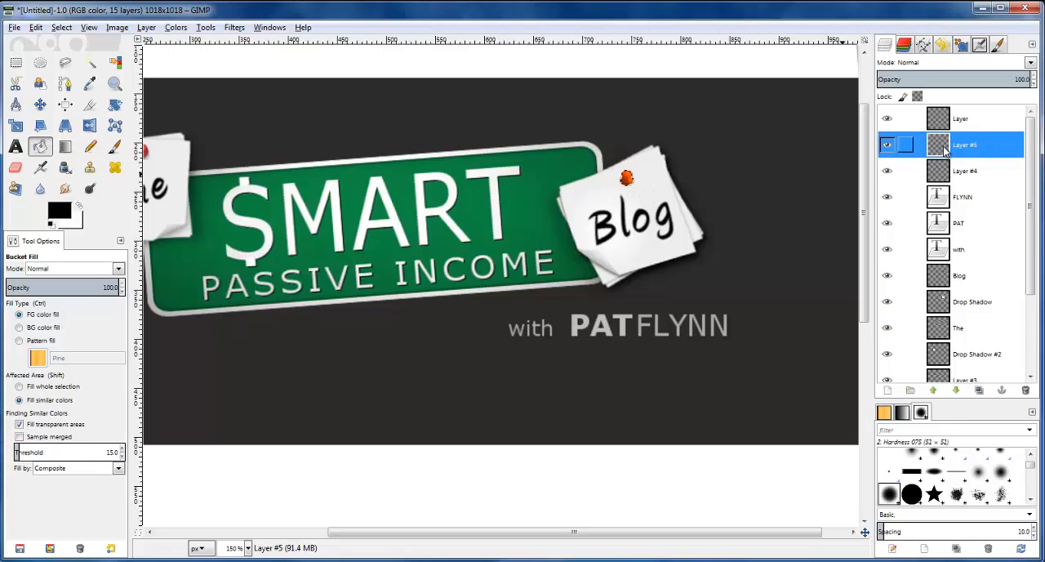
Clear the selection and autocrop the black silhouette layer to the pin shape
left_click(40, 104)
left_click(62, 30)
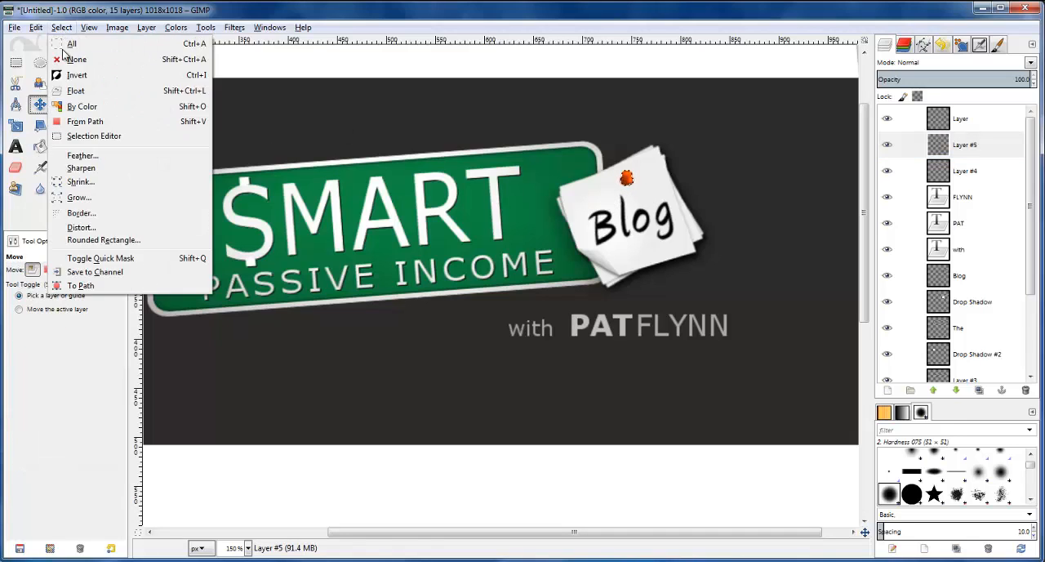
left_click(85, 61)
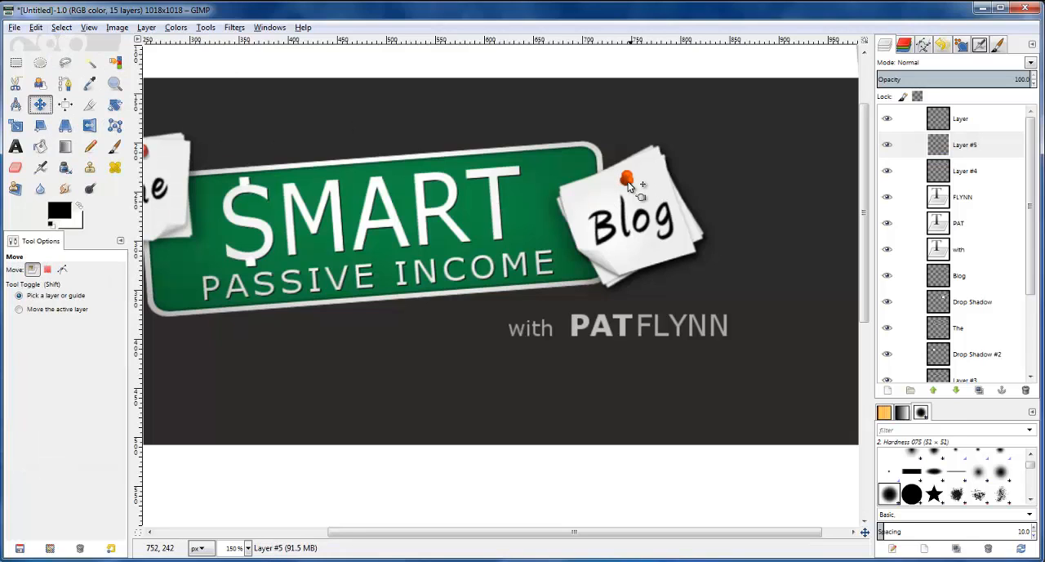
left_click(992, 149)
left_click(146, 29)
left_click(180, 261)
Rotate the black pin silhouette by -169.43 degrees about its center beneath the orange pin
scroll(663, 170, "up", 2)
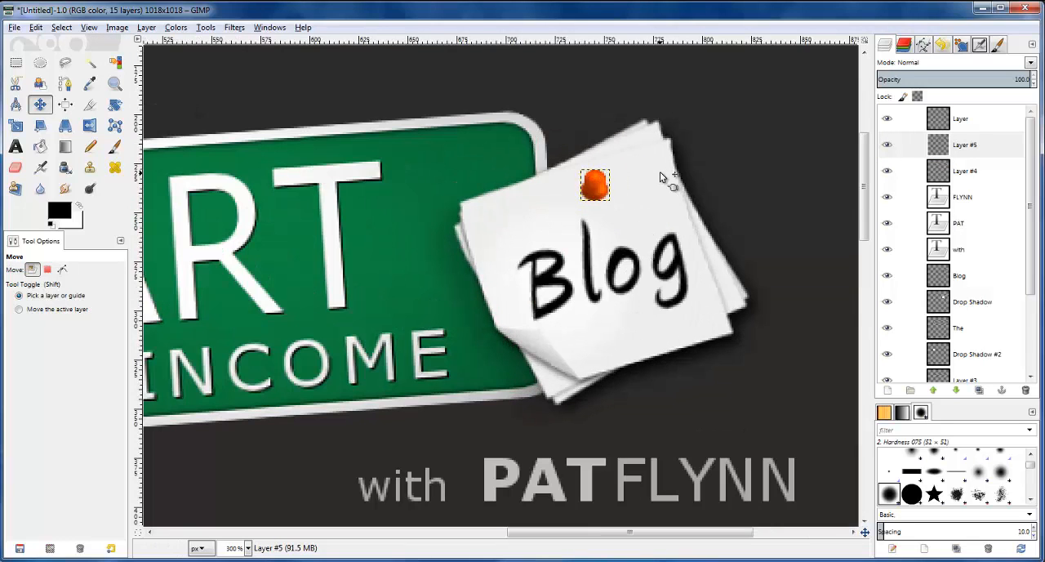
left_click(116, 105)
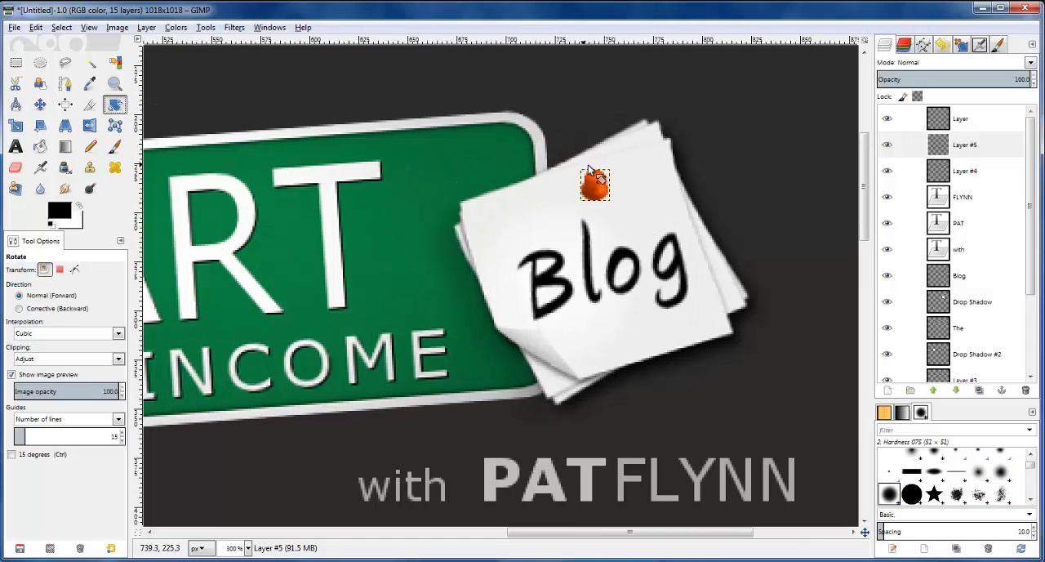
left_click_drag(605, 187, 588, 199)
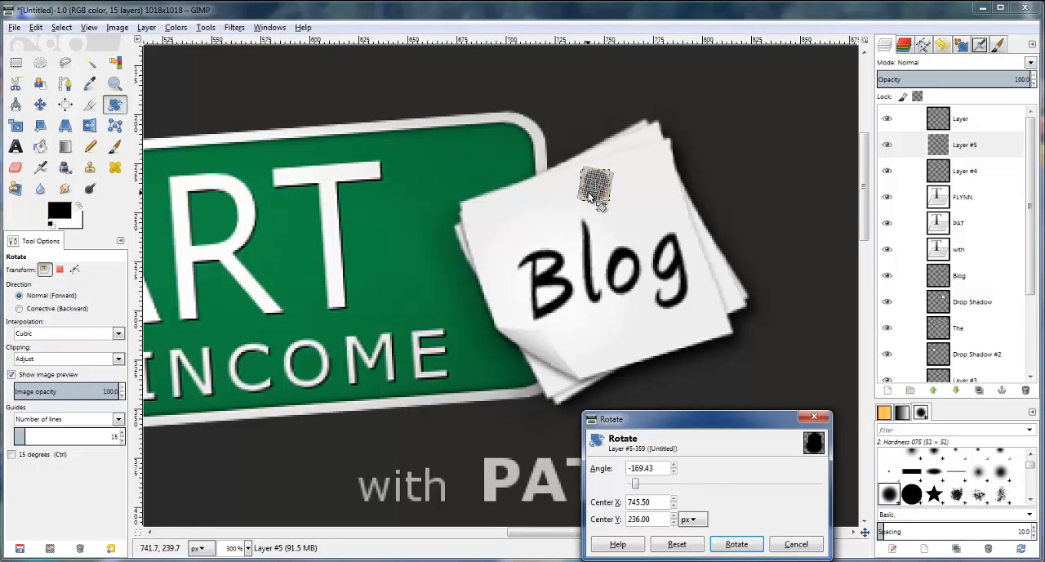
left_click(743, 551)
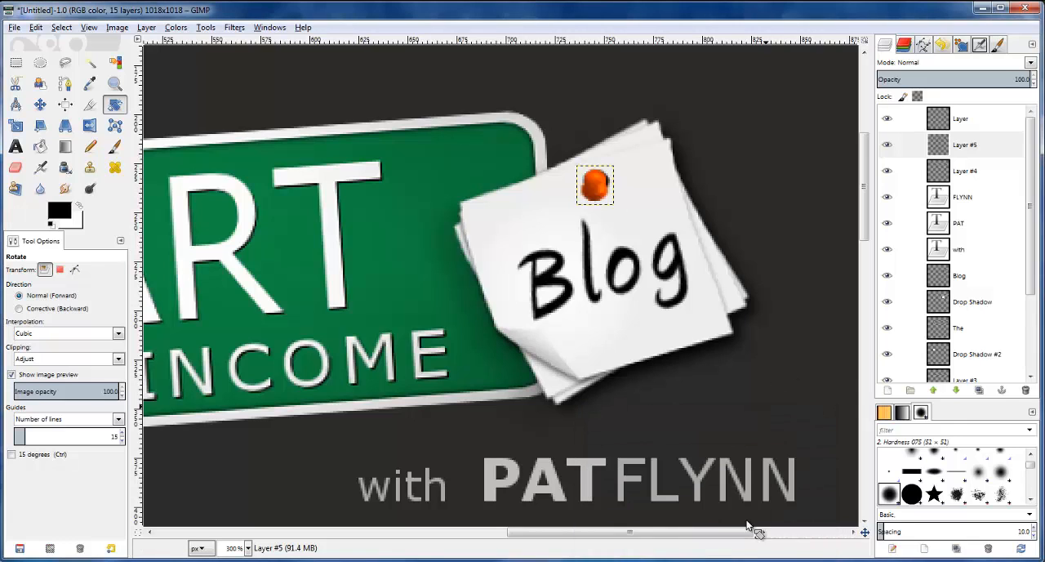
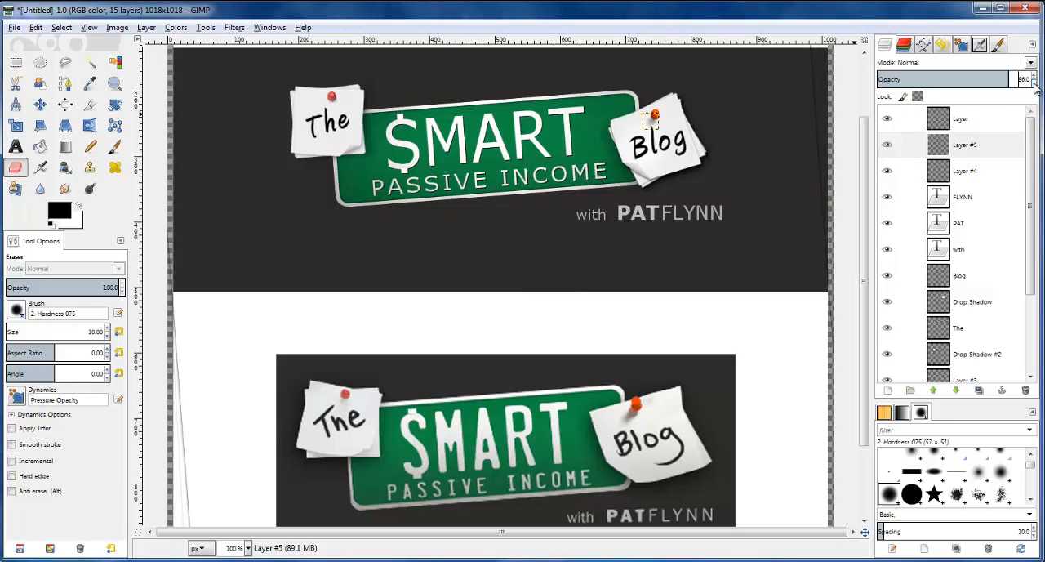
Set the opacity of Layer #5 to 90
left_click(884, 147)
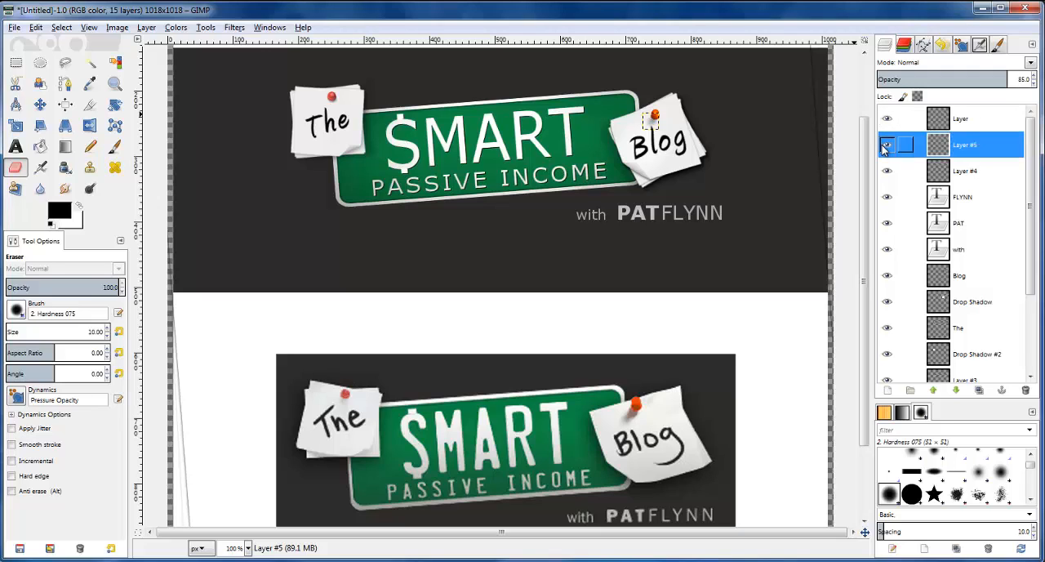
left_click(1034, 76)
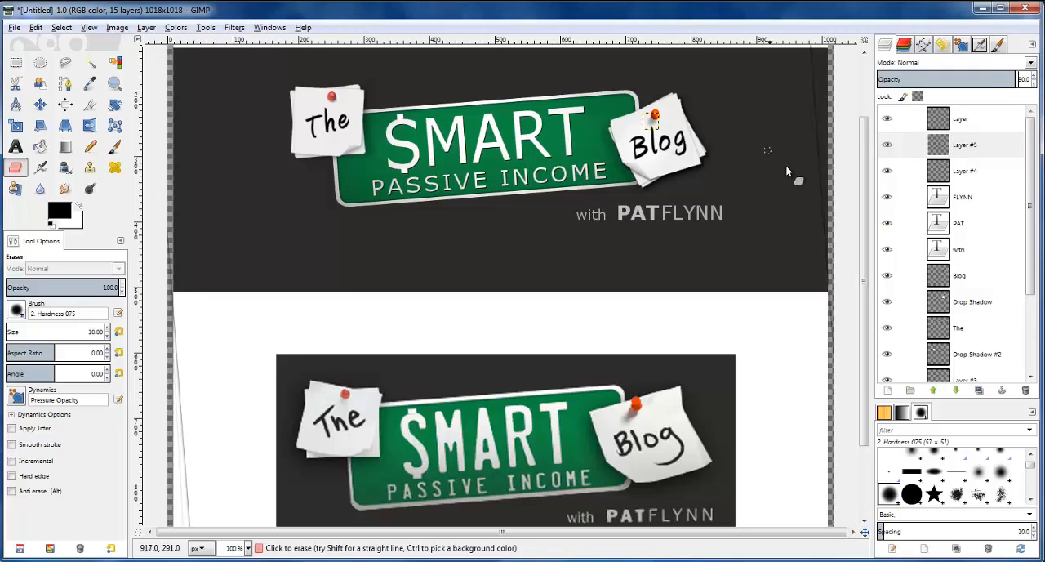
left_click(949, 195)
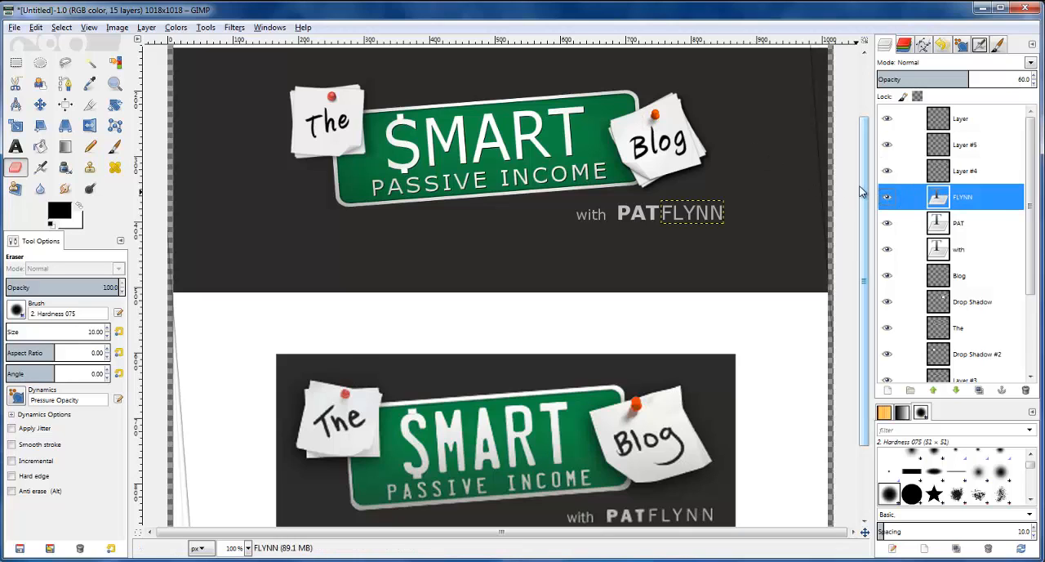
scroll(778, 220, "down", 1)
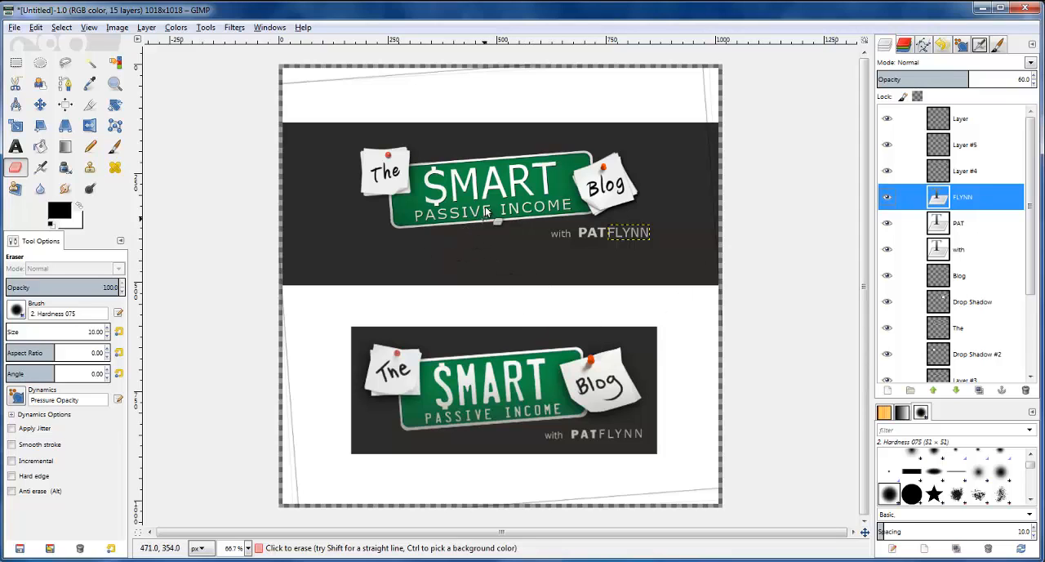
scroll(490, 206, "up", 2)
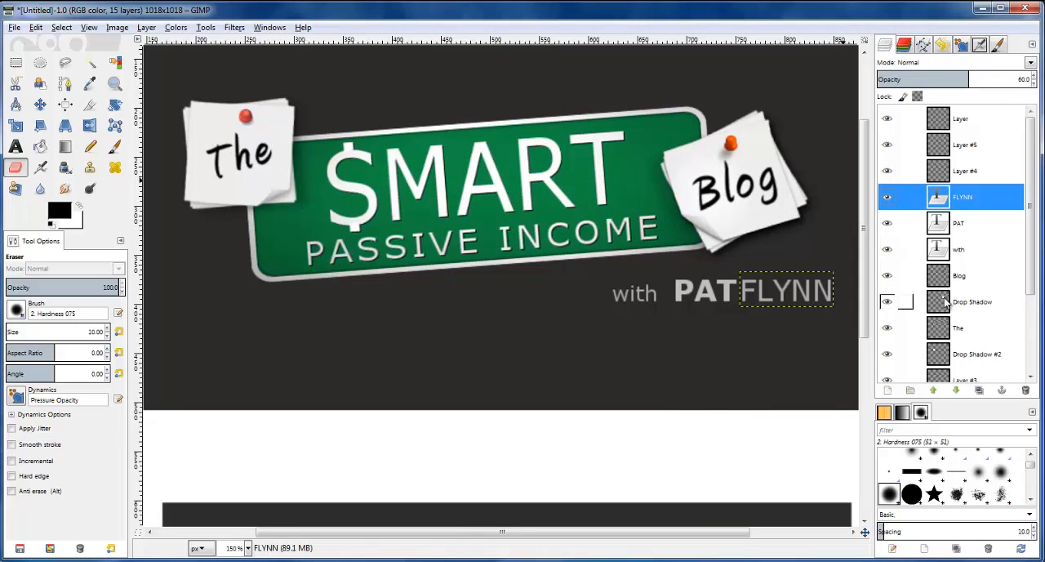
Identify Layer #3, which holds the dollar sign's vertical bar, by toggling layer visibility, and merge it down into Layer #1
scroll(1037, 286, "down", 3)
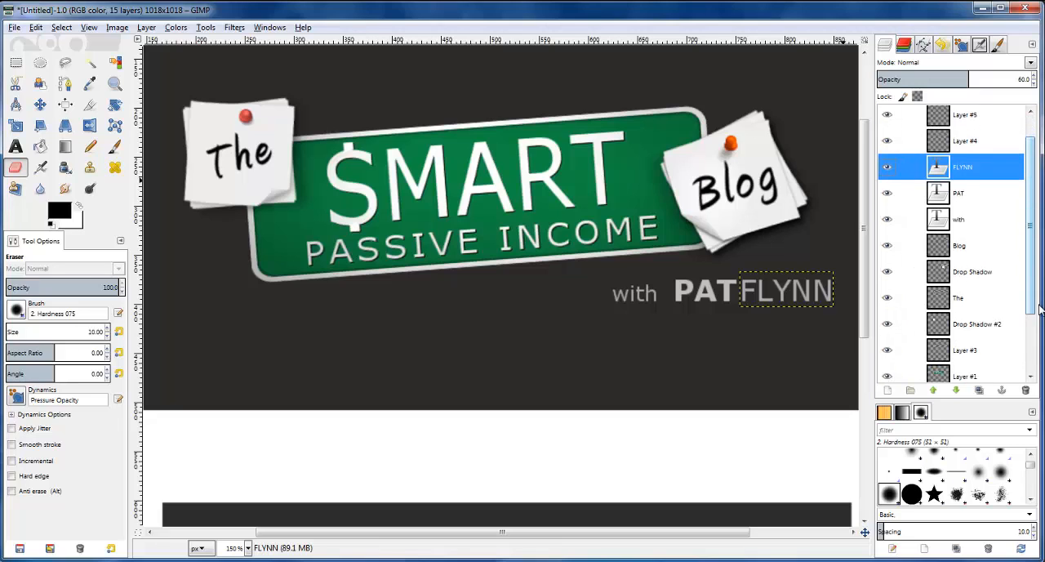
left_click(970, 335)
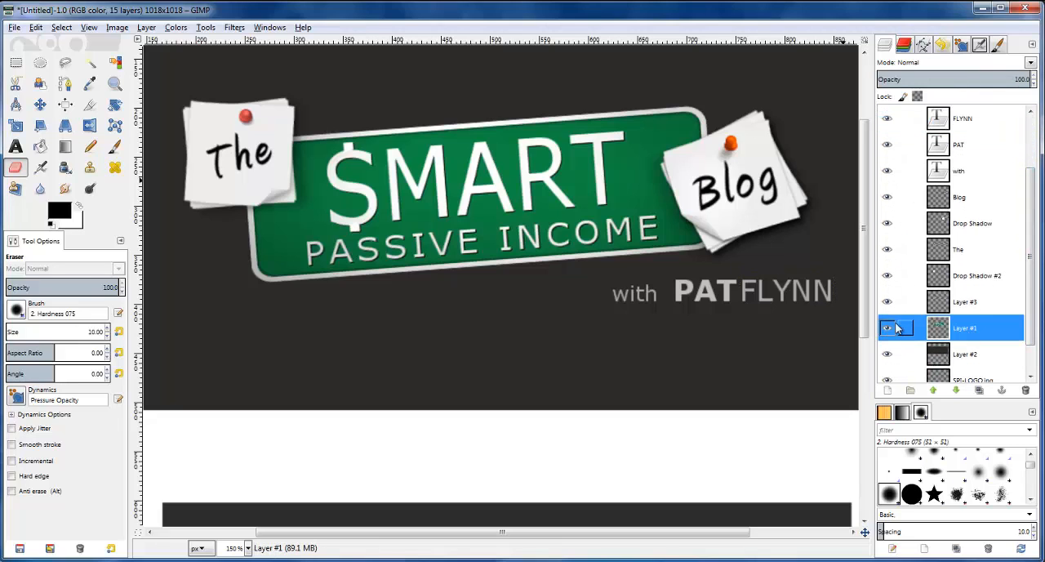
left_click(894, 328)
left_click(895, 328)
left_click(888, 303)
left_click(888, 303)
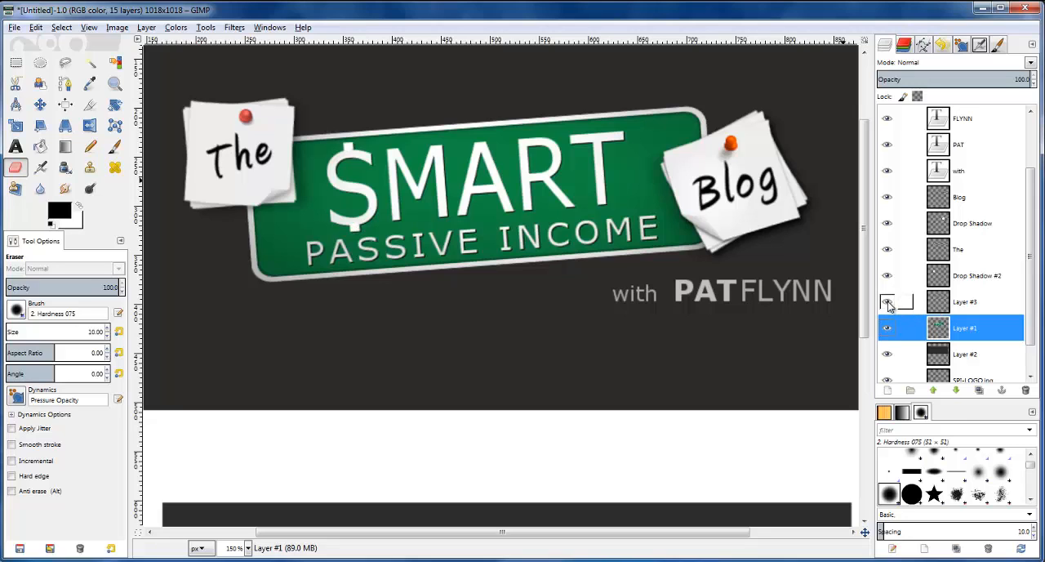
left_click(935, 303)
right_click(935, 303)
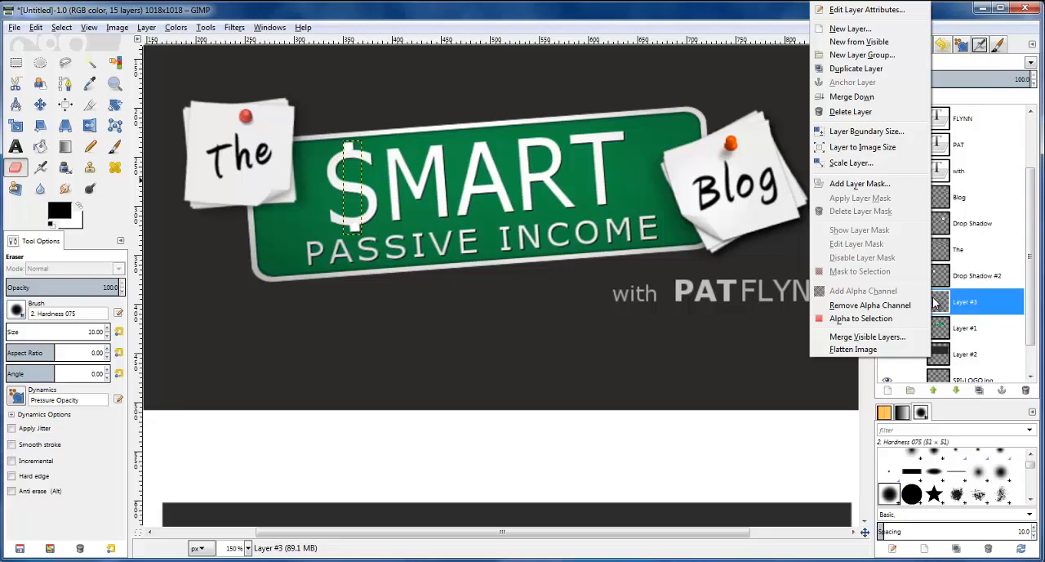
left_click(851, 113)
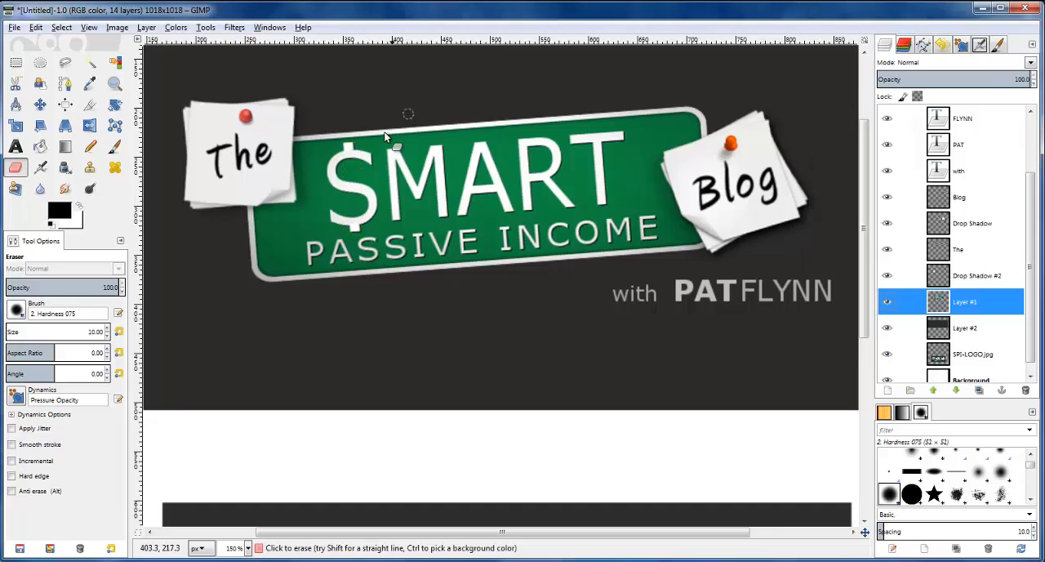
Smudge the joins between the vertical bar and the S of the dollar sign with a brush size of 2
scroll(326, 164, "up", 6)
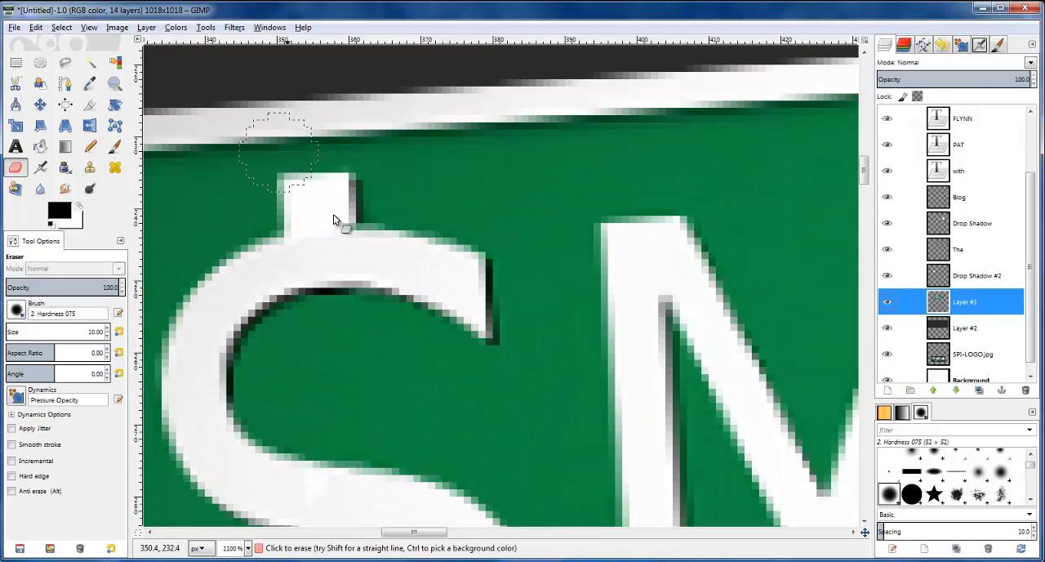
left_click(65, 189)
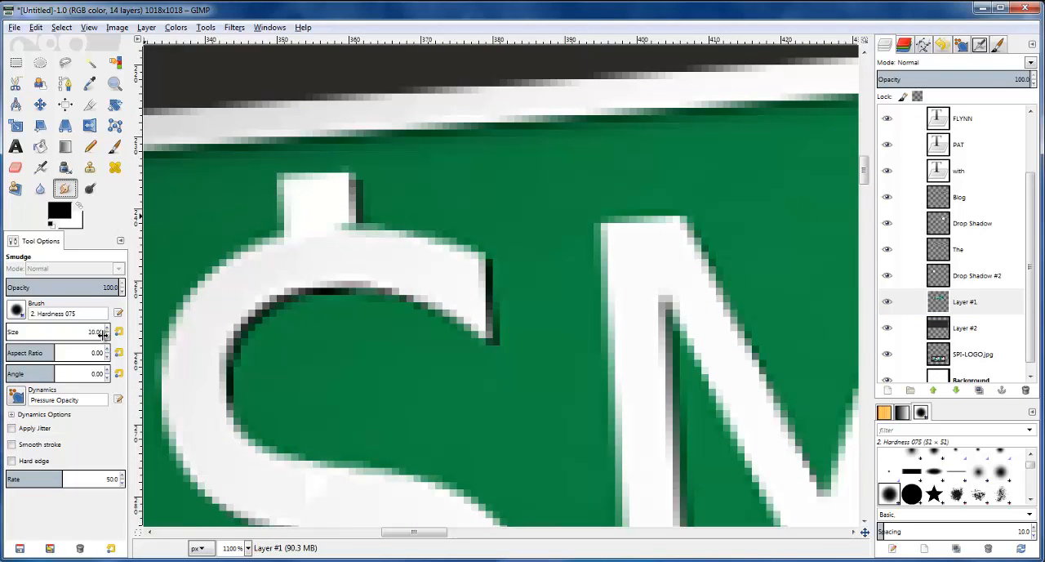
type("2")
key("Return")
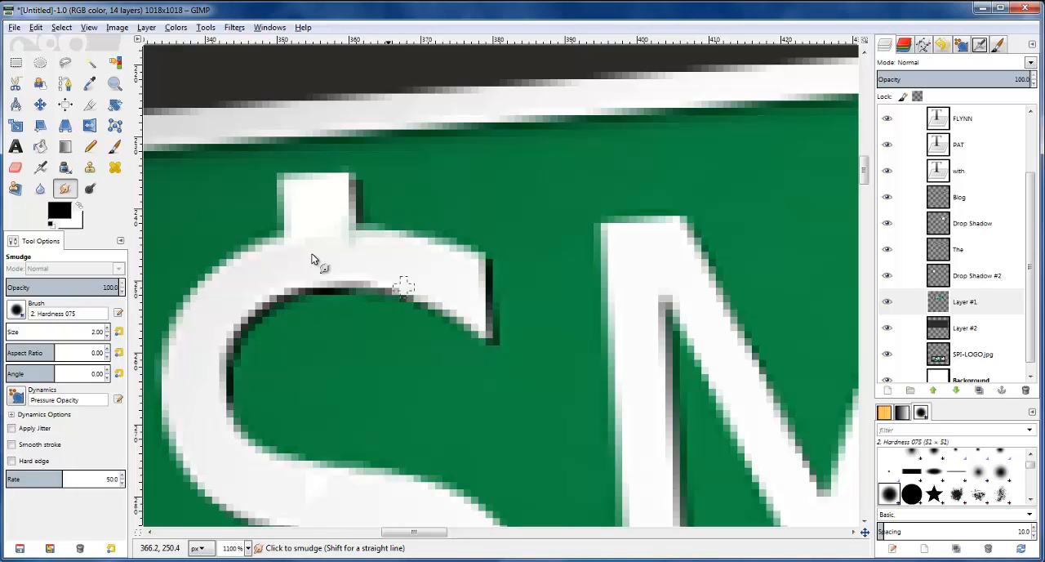
scroll(532, 326, "down", 3)
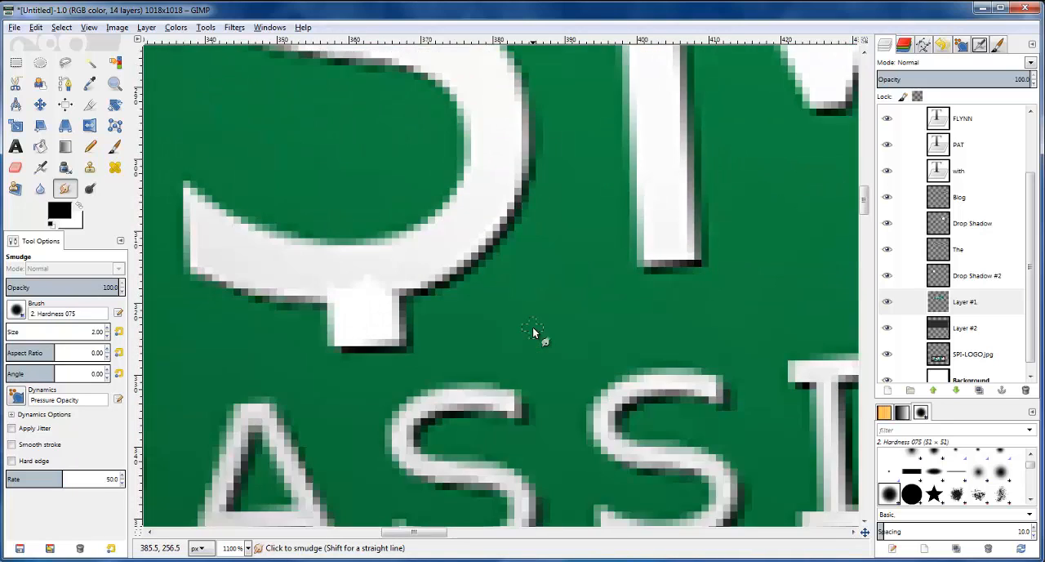
scroll(648, 325, "down", 3)
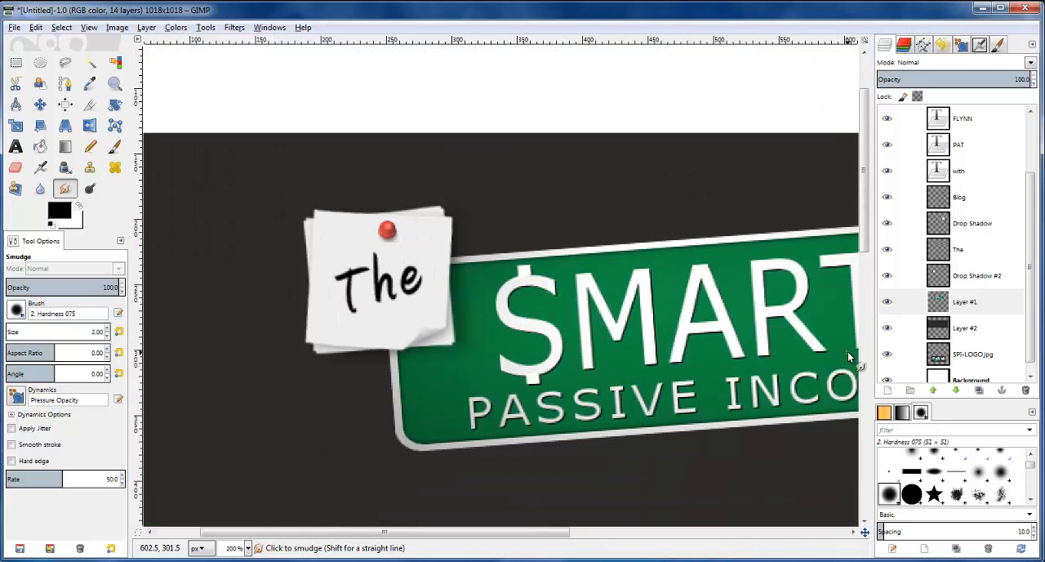
Select all the letters of $MART on Layer #1 using Fuzzy Select with a threshold of 50
left_click_drag(553, 535, 633, 534)
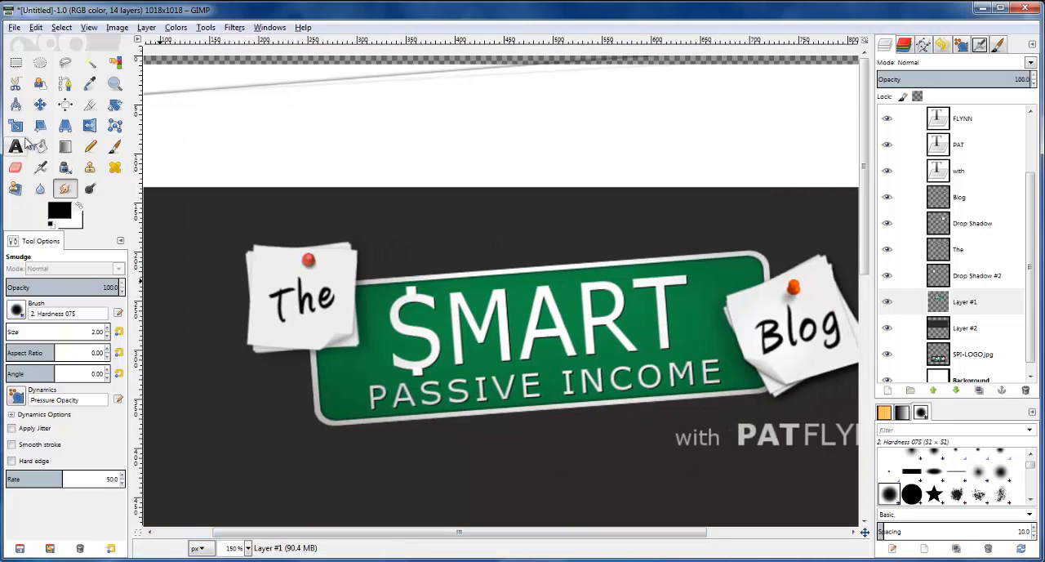
left_click(90, 63)
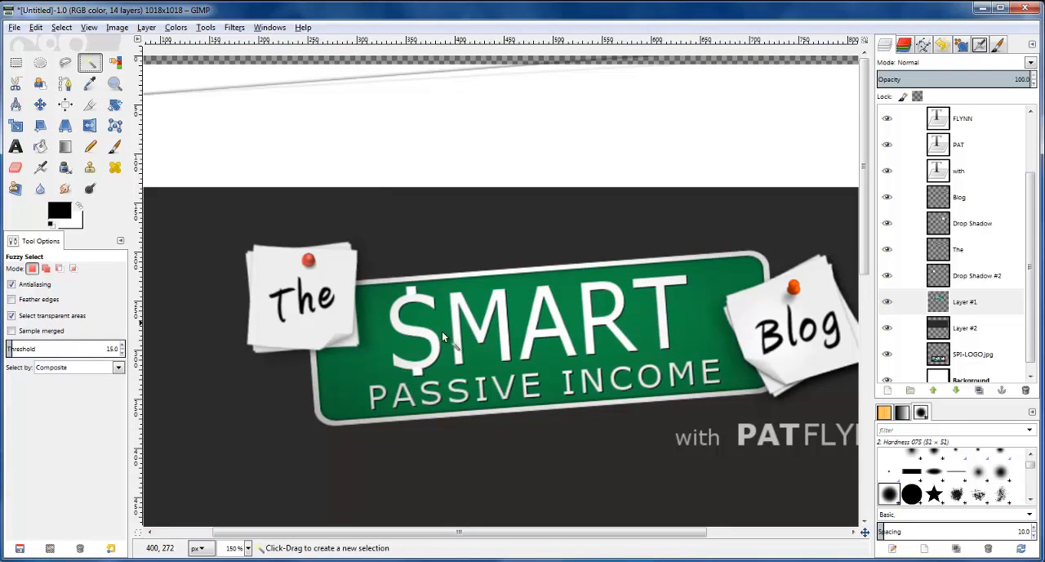
left_click(435, 346)
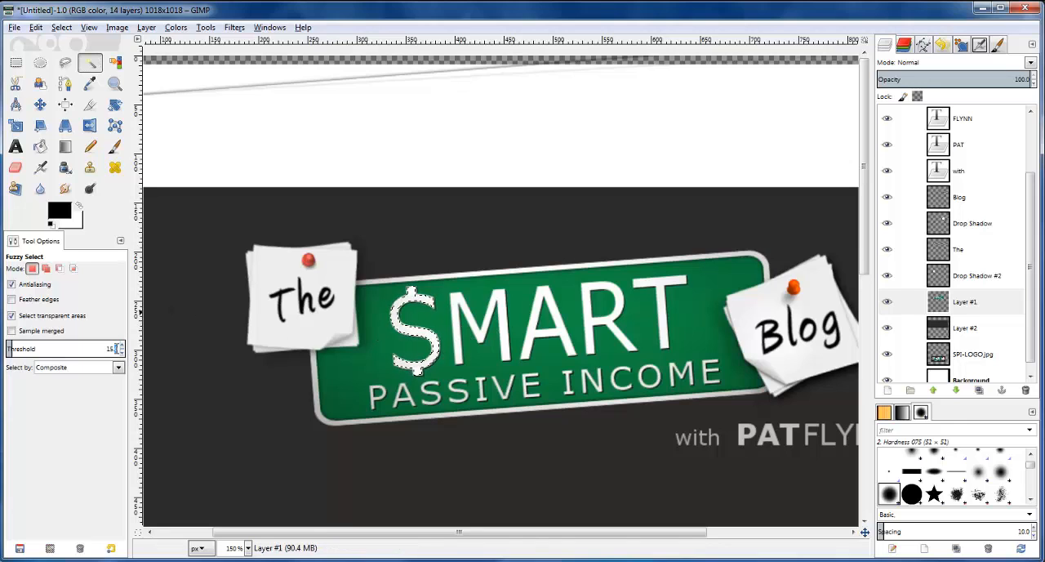
type("50")
key("Return")
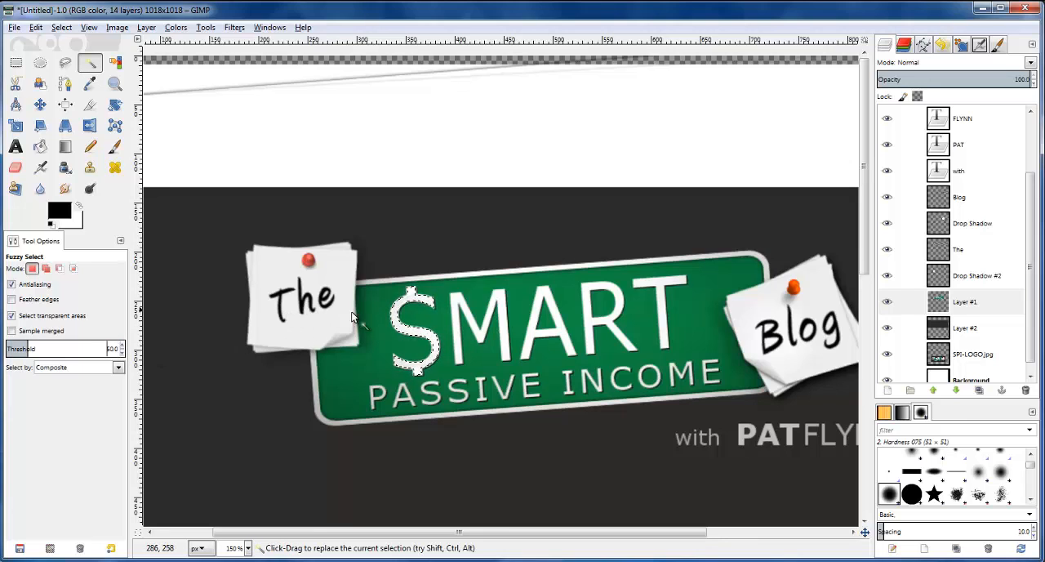
left_click(408, 328)
left_click(464, 349, "shift")
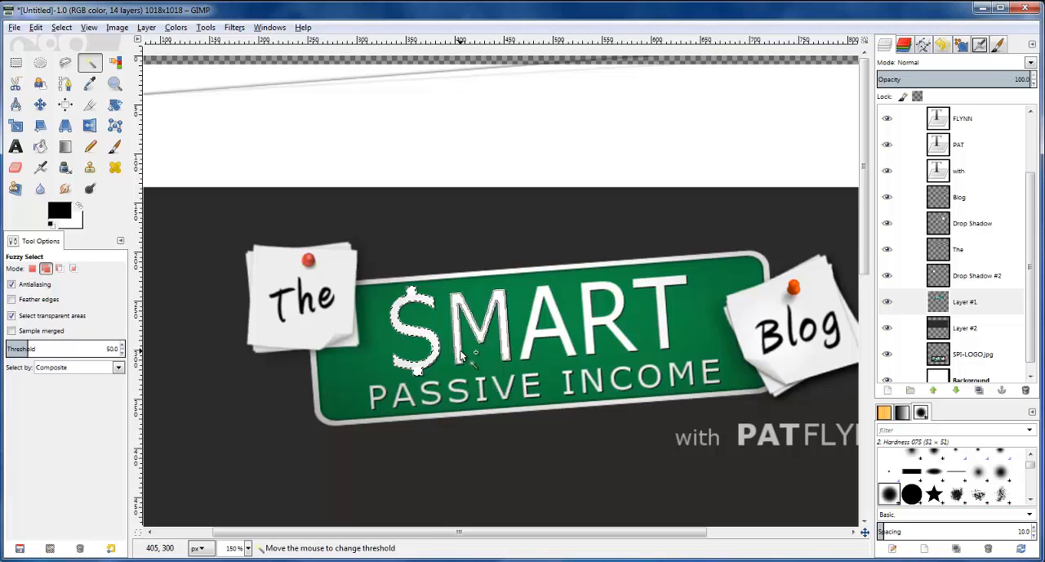
left_click(547, 339, "shift")
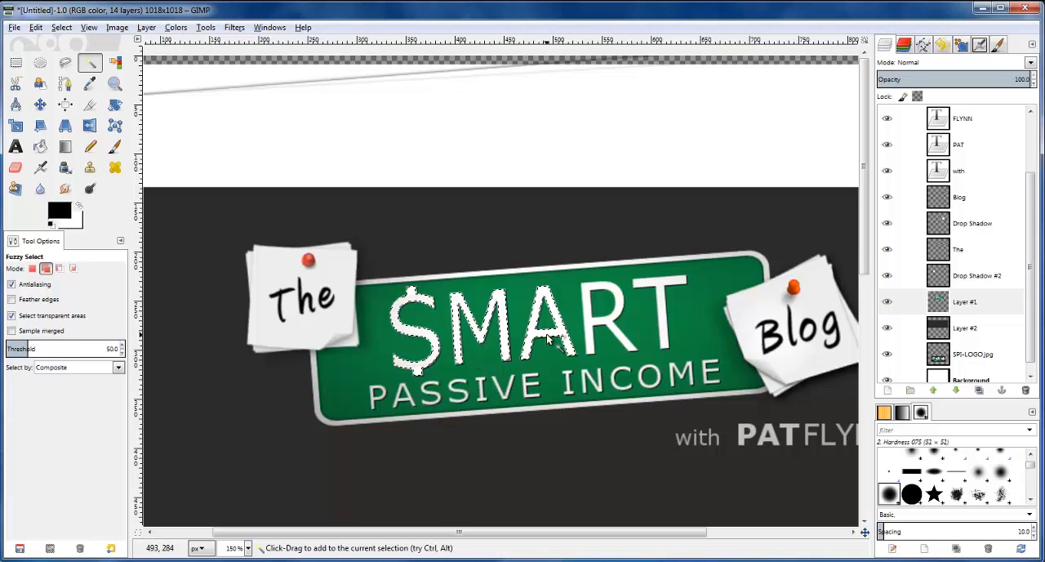
left_click(611, 326, "shift")
left_click(656, 318, "shift")
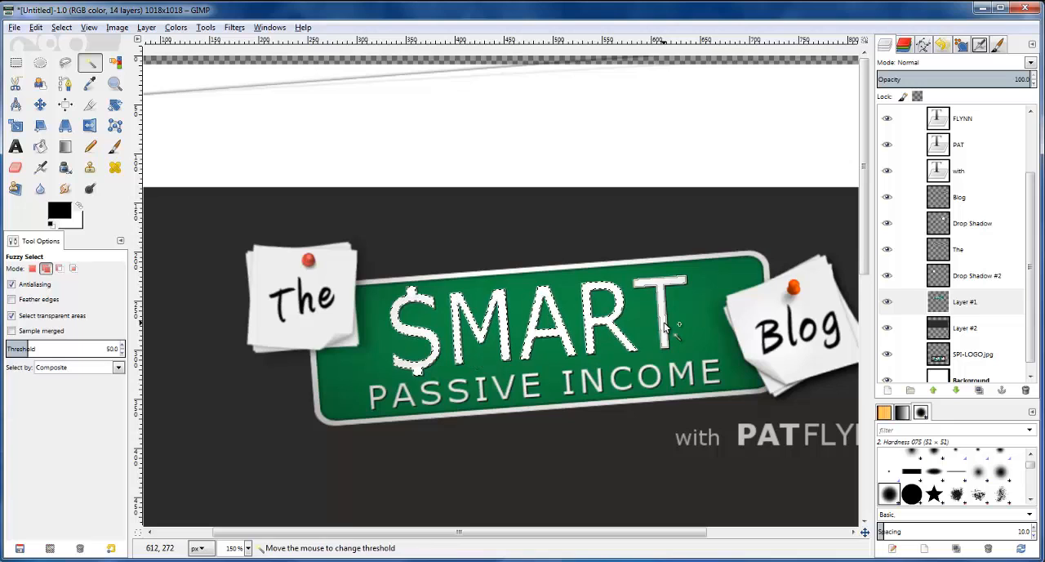
Try burning the selected dollar sign with a brush size of 50
left_click(90, 188)
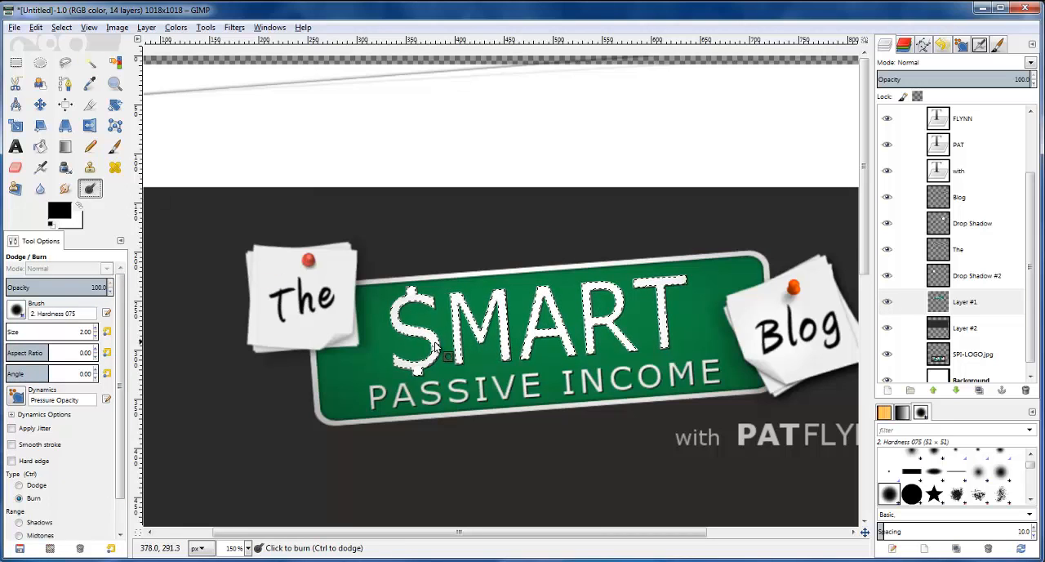
double_click(84, 332)
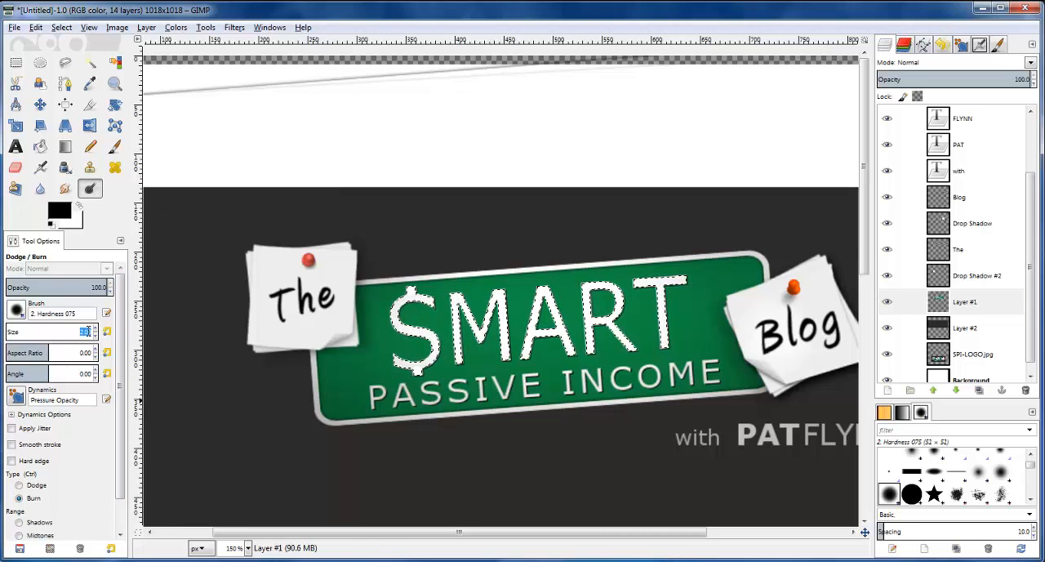
type("50")
key("Return")
mouse_move(397, 335)
left_mouse_down()
mouse_move(424, 368)
mouse_move(415, 362)
left_mouse_up()
key("ctrl+z")
key("BackSpace")
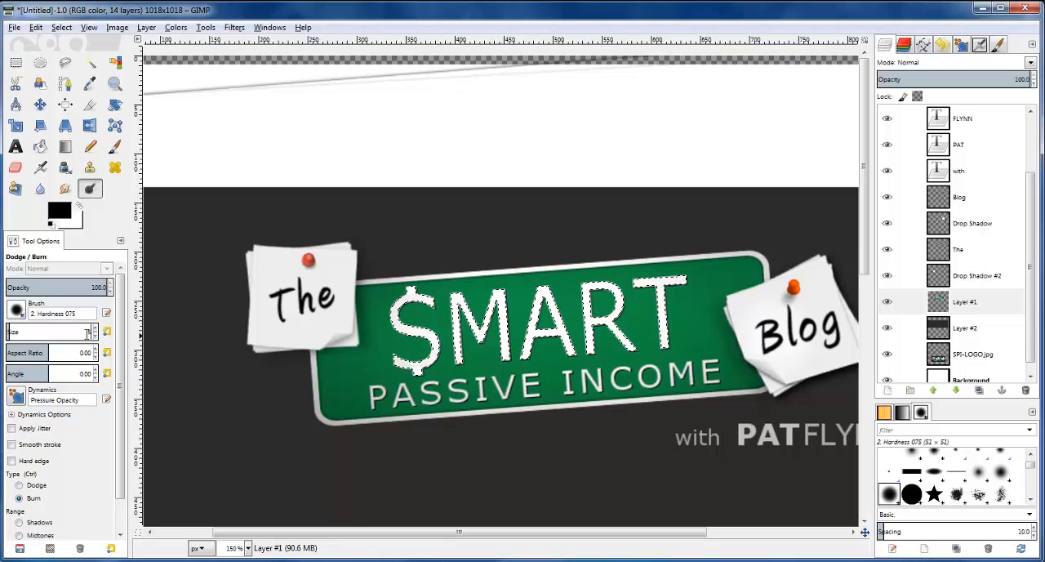
Burn the lower parts of the selected $MART letters with a brush size of 400
double_click(85, 331)
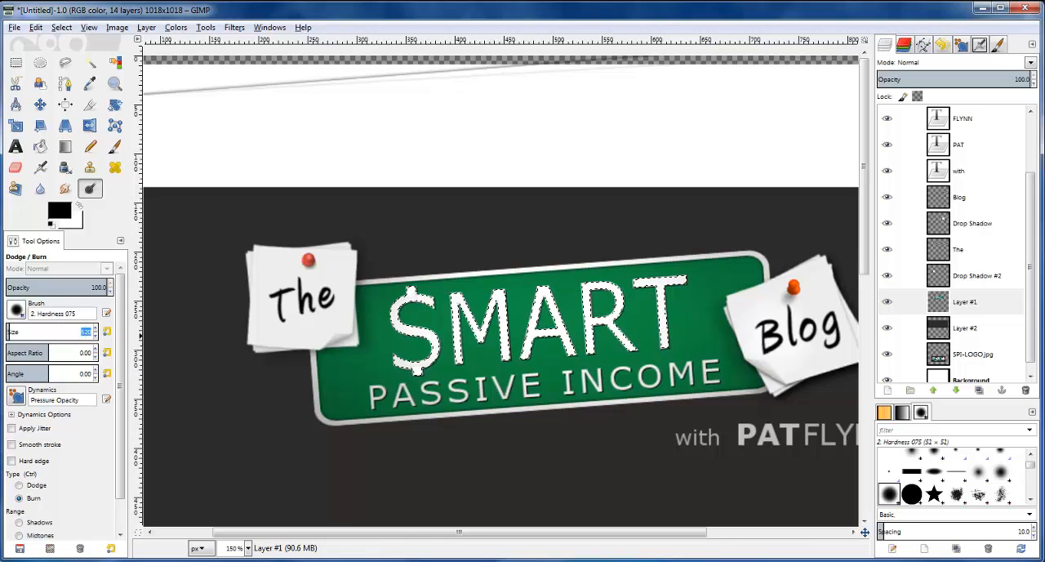
type("400")
key("Return")
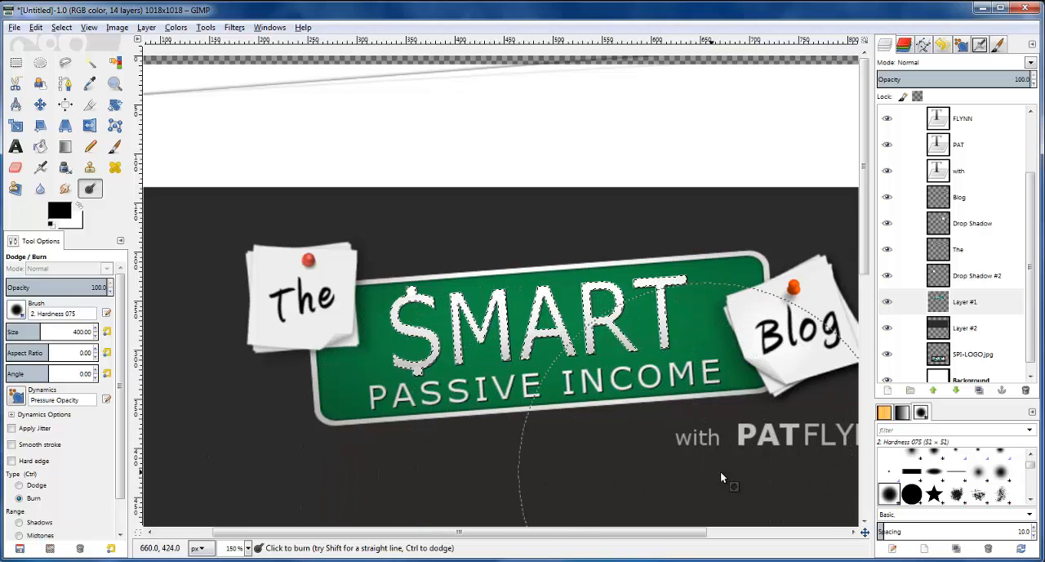
Clear the selection around the $MART letters and compare their shading with the reference logo
scroll(453, 399, "down", 2)
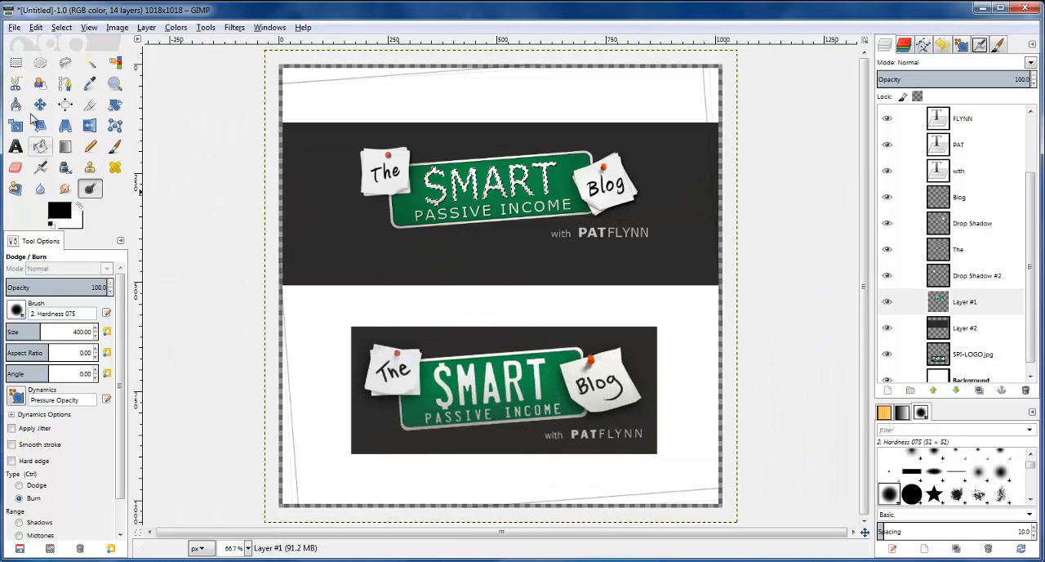
left_click(15, 64)
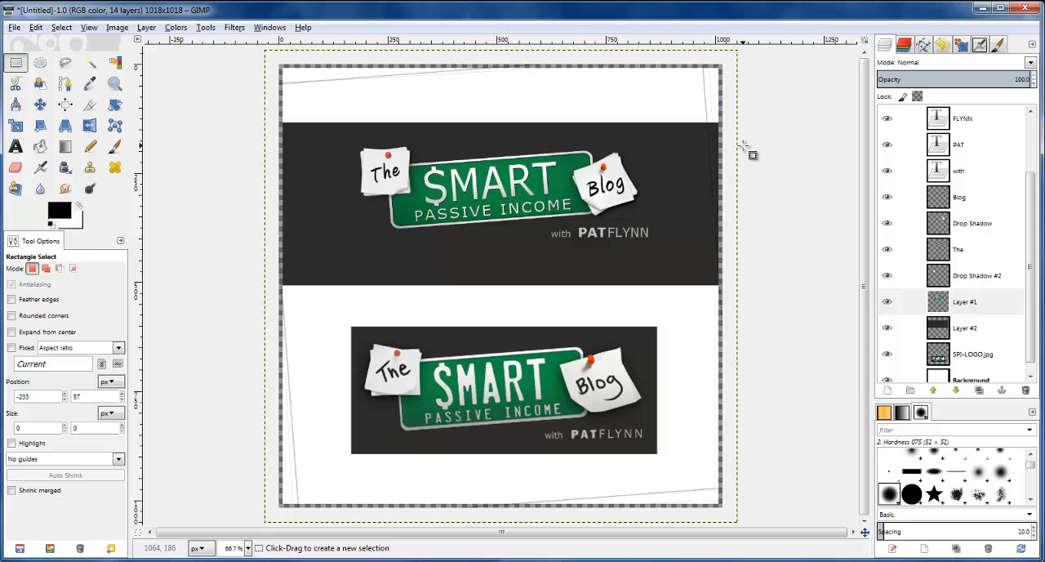
scroll(469, 157, "up", 3)
scroll(295, 196, "up", 2)
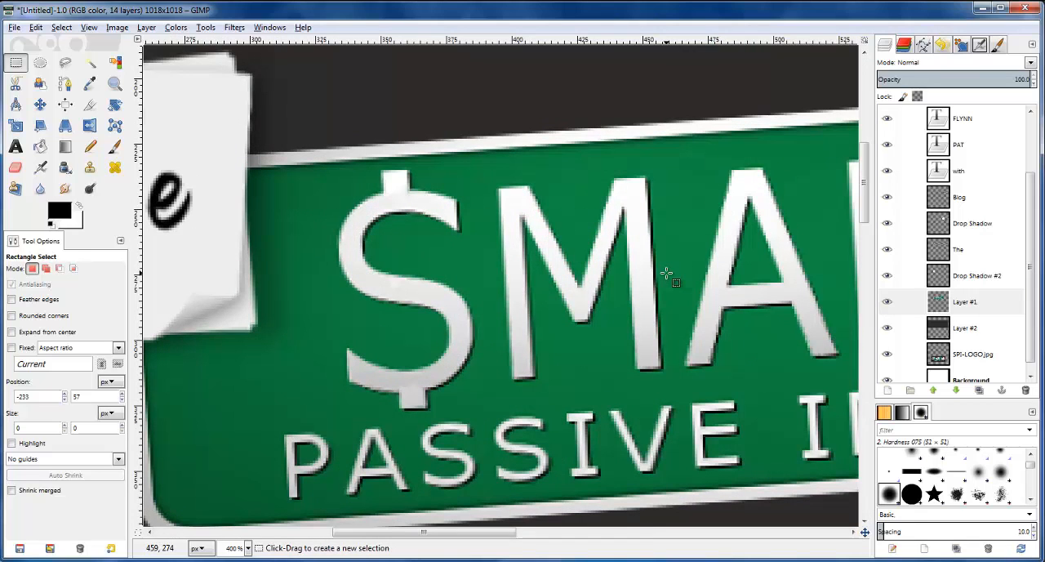
scroll(667, 273, "down", 4)
scroll(675, 278, "down", 1)
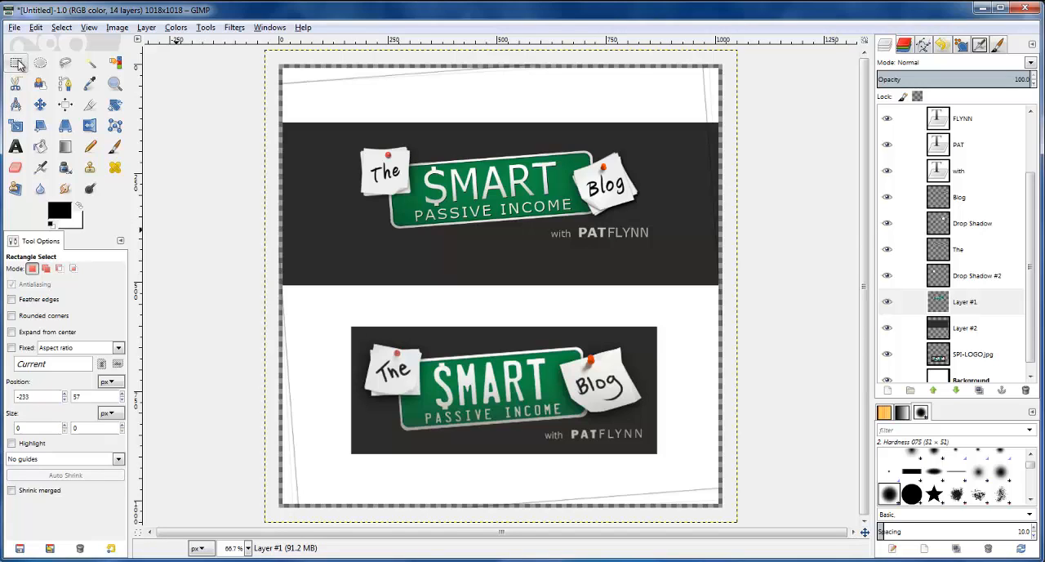
Delete the reference logo image from the SPI-LOGO.jpg layer and hide the dark background band on Layer #2
left_click(40, 104)
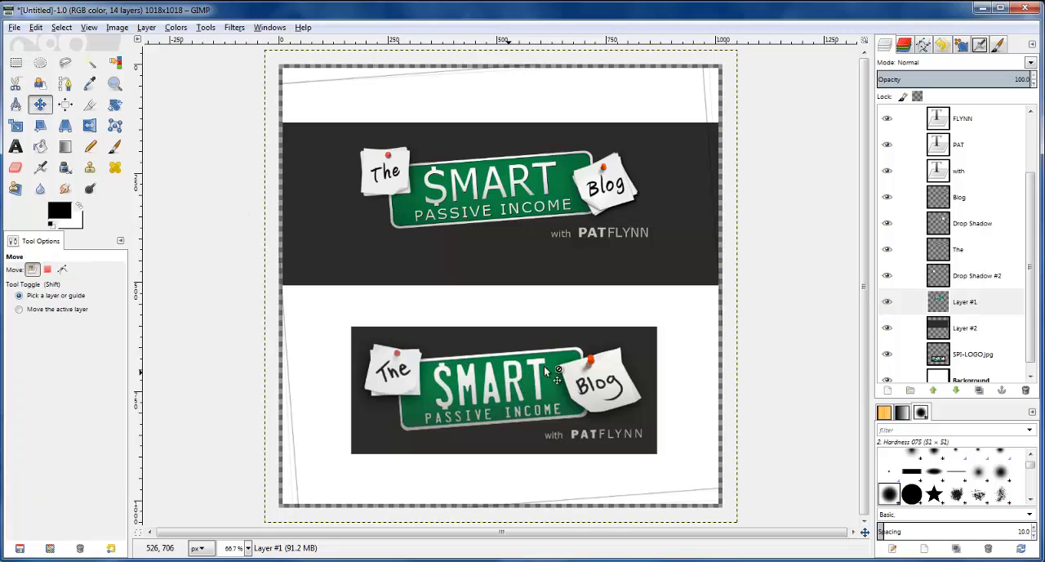
scroll(1030, 326, "down", 1)
left_click(972, 343)
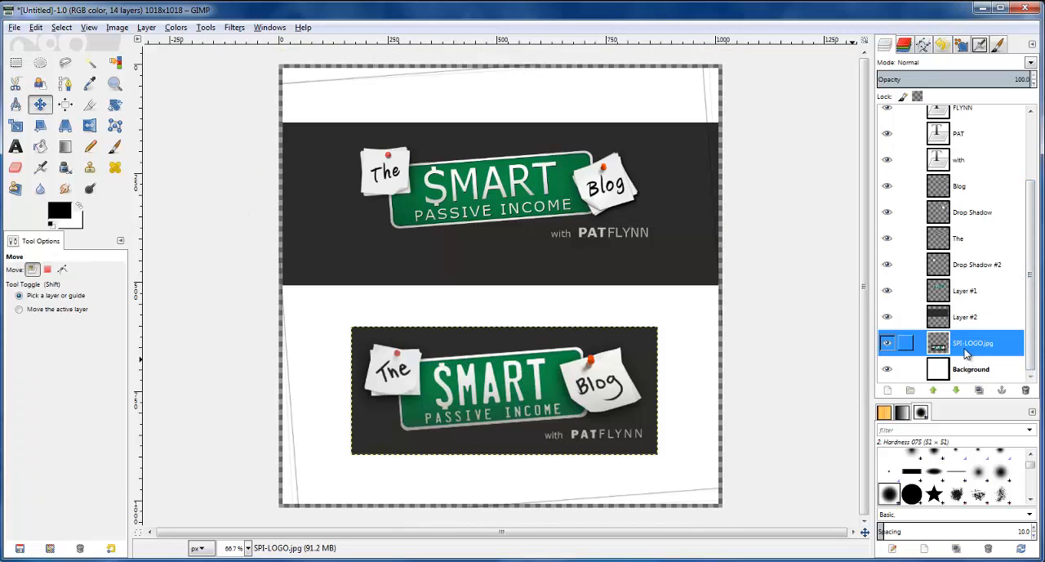
key("Delete")
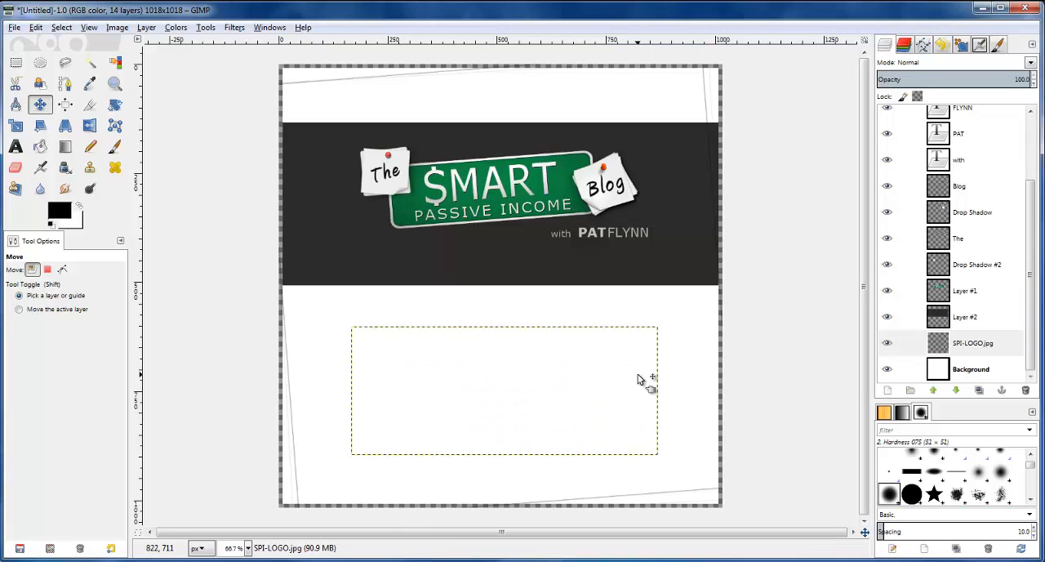
left_click(888, 317)
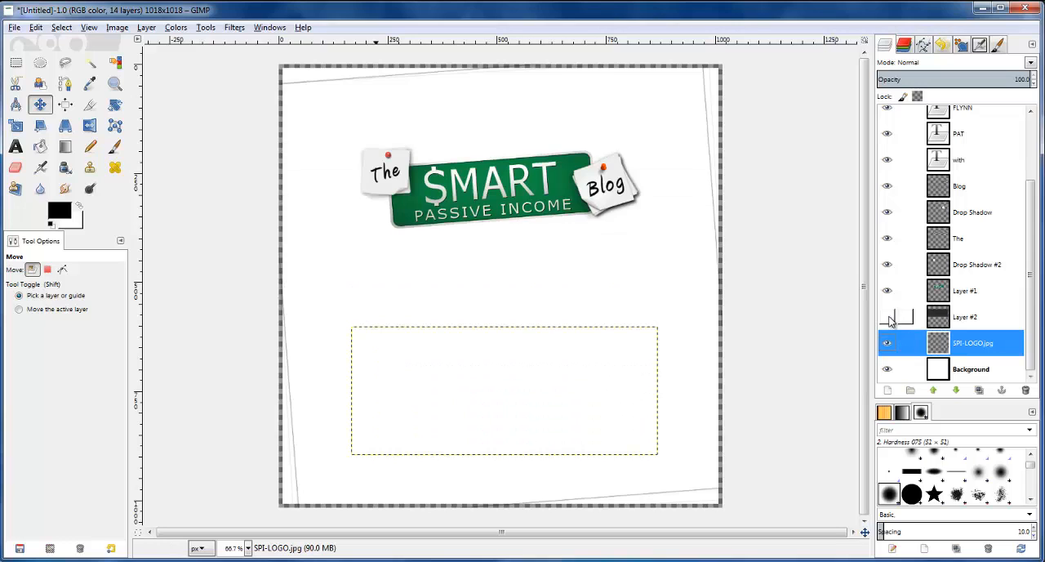
Hide the white Background layer and delete the emptied SPI-LOGO.jpg layer
left_click(887, 317)
left_click(888, 317)
left_click(118, 27)
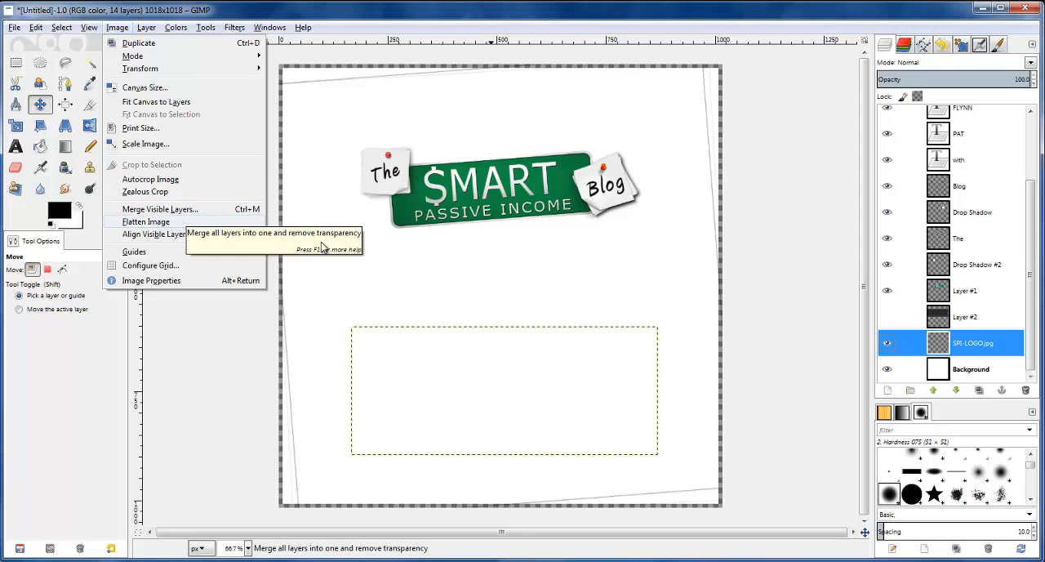
left_click(886, 372)
left_click(886, 370)
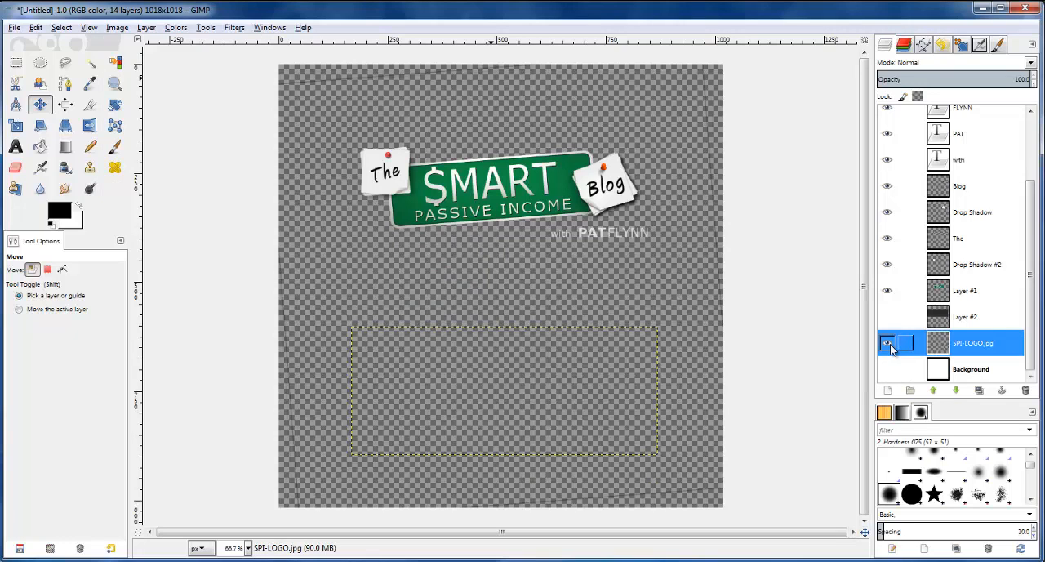
left_click(1025, 389)
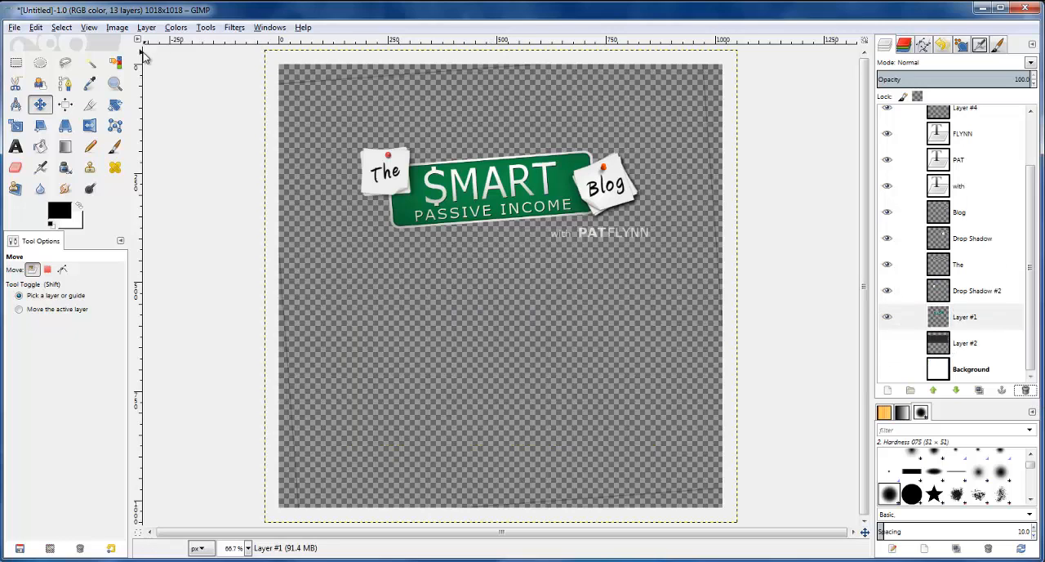
Merge all visible logo layers into one, expanded as necessary, keeping the hidden Layer #2 and Background separate
left_click(118, 28)
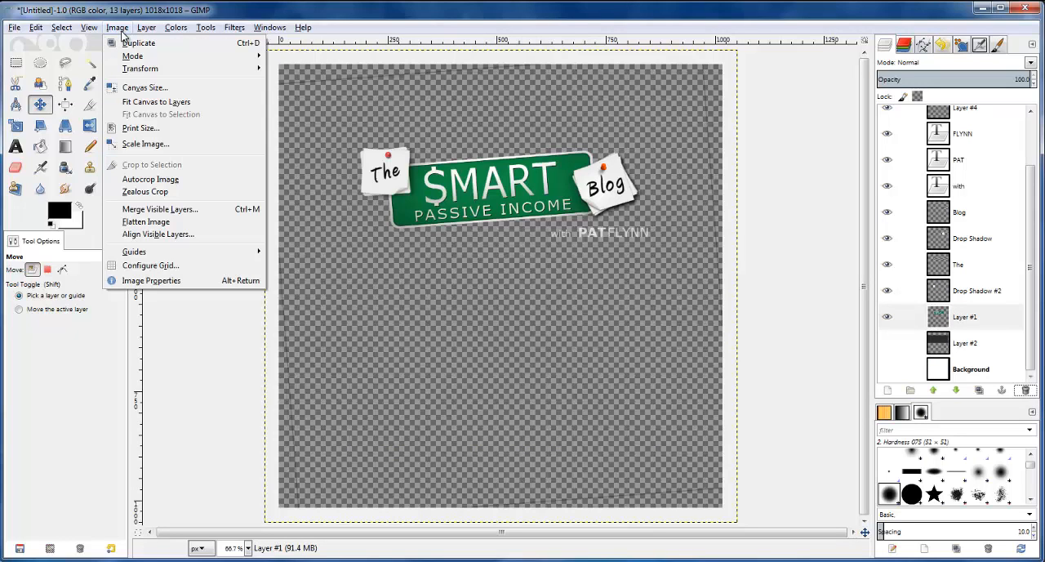
left_click(166, 209)
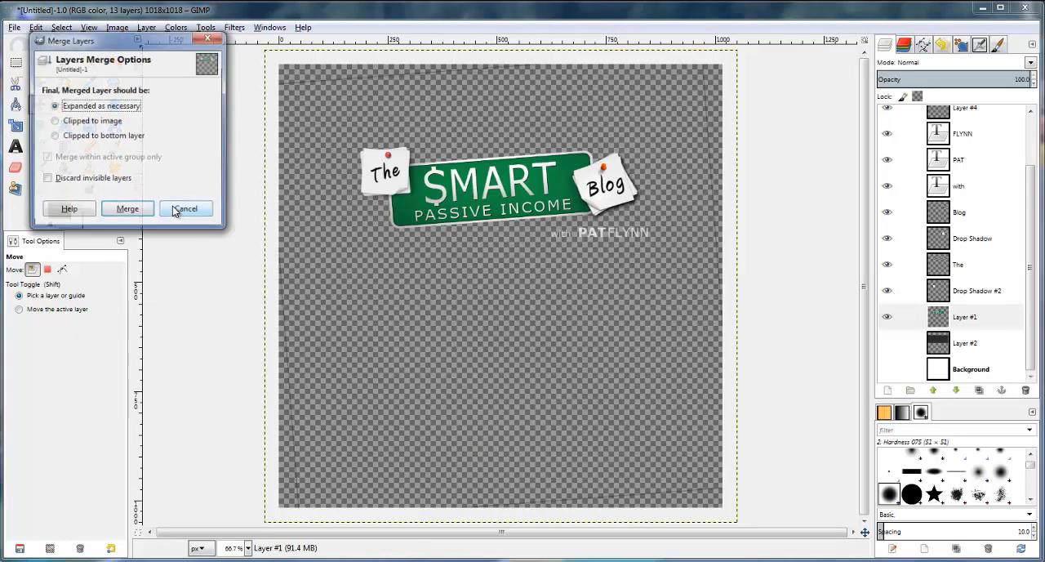
left_click(127, 211)
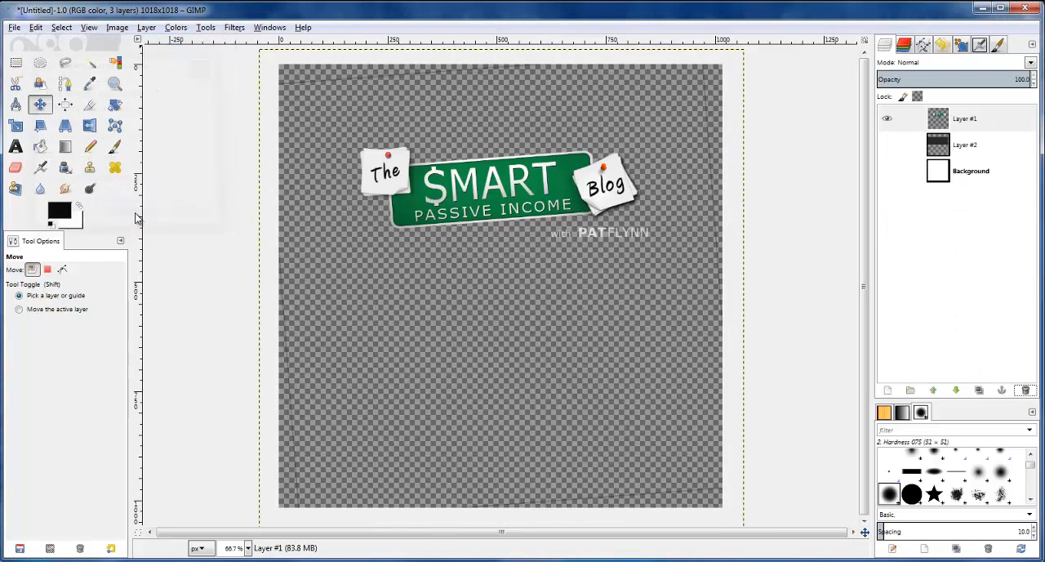
left_click(890, 148)
left_click(891, 148)
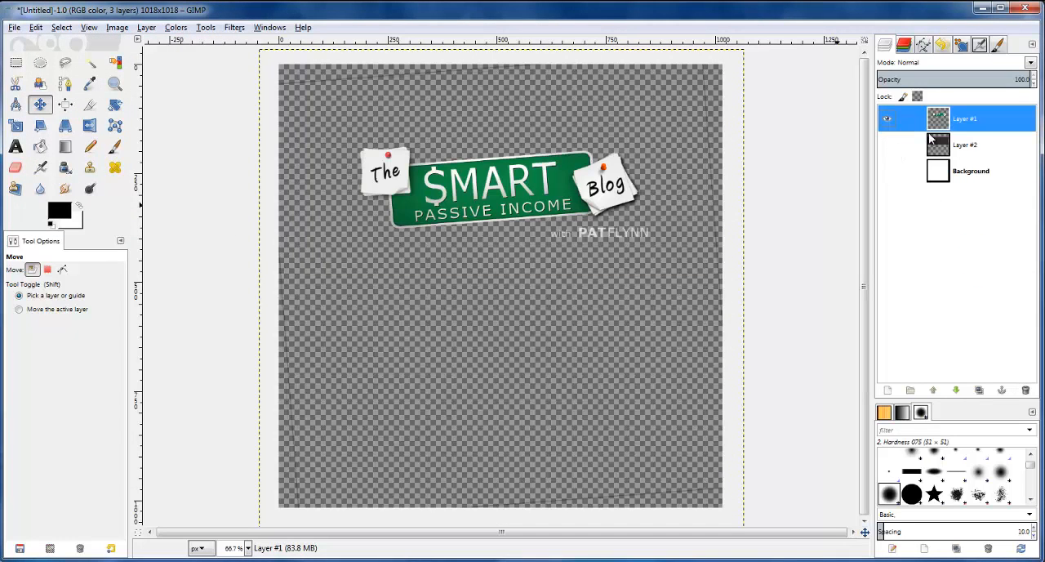
Crop the image to a rectangular selection of about 710 × 254 px framing the whole logo
key("1")
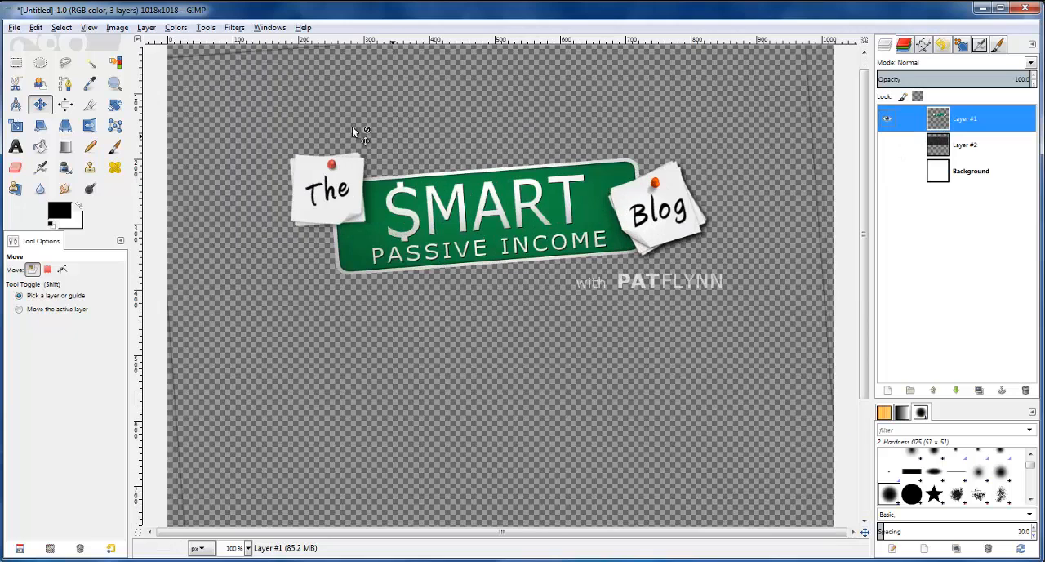
left_click(15, 62)
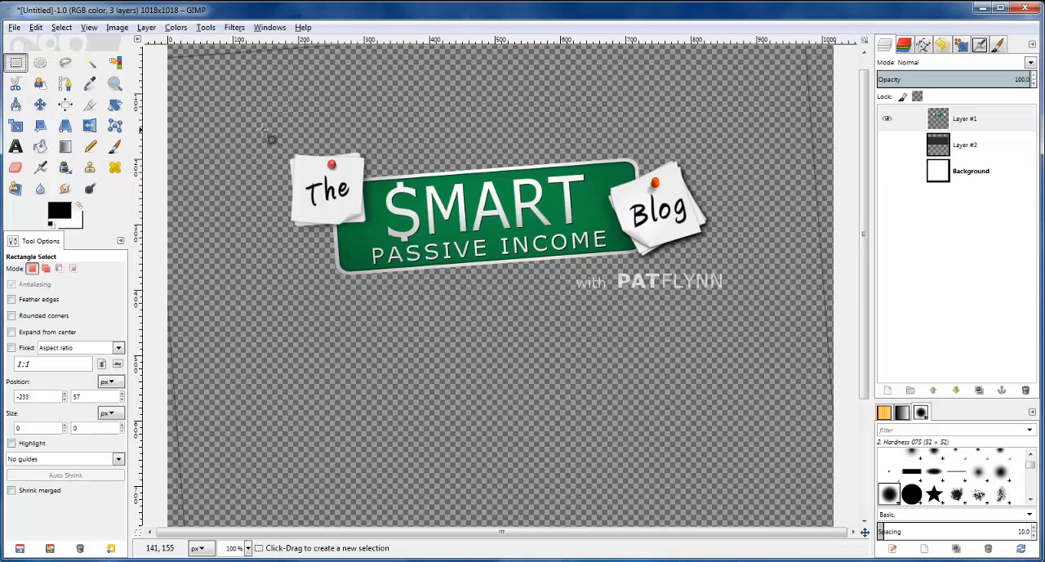
left_click_drag(268, 131, 739, 304)
left_click_drag(456, 140, 456, 148)
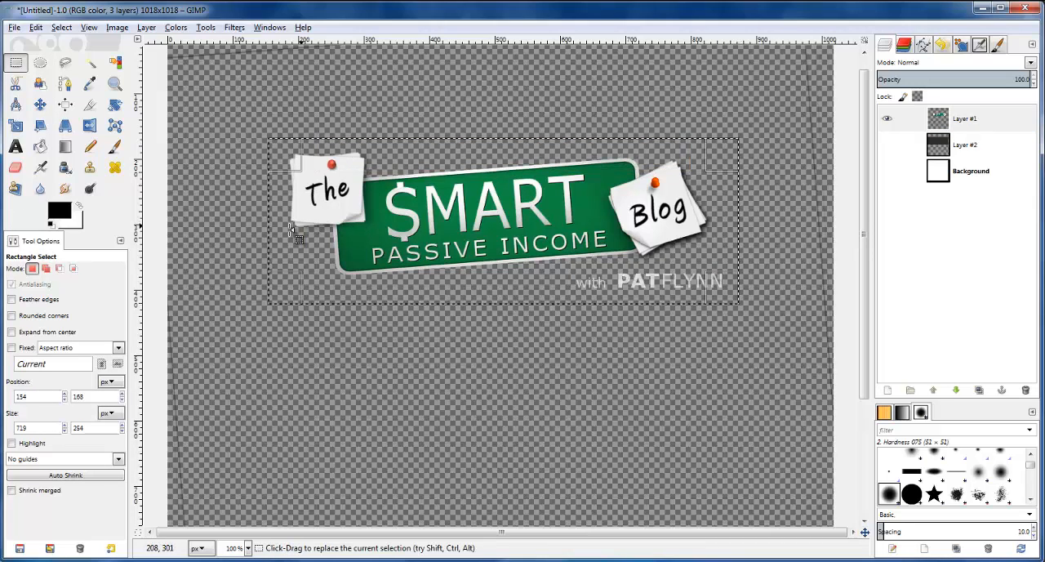
left_click_drag(283, 231, 290, 231)
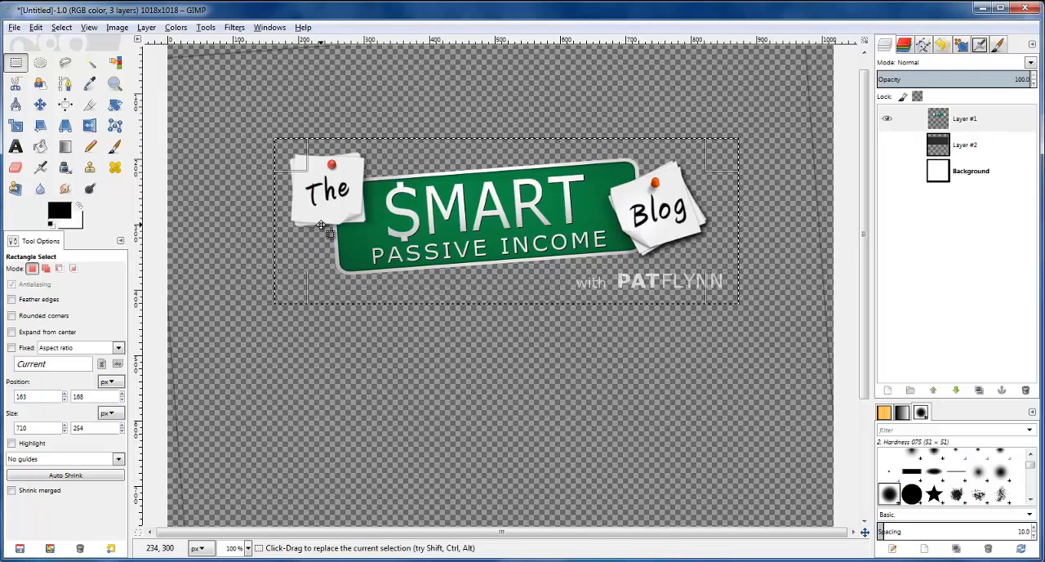
left_click(321, 224)
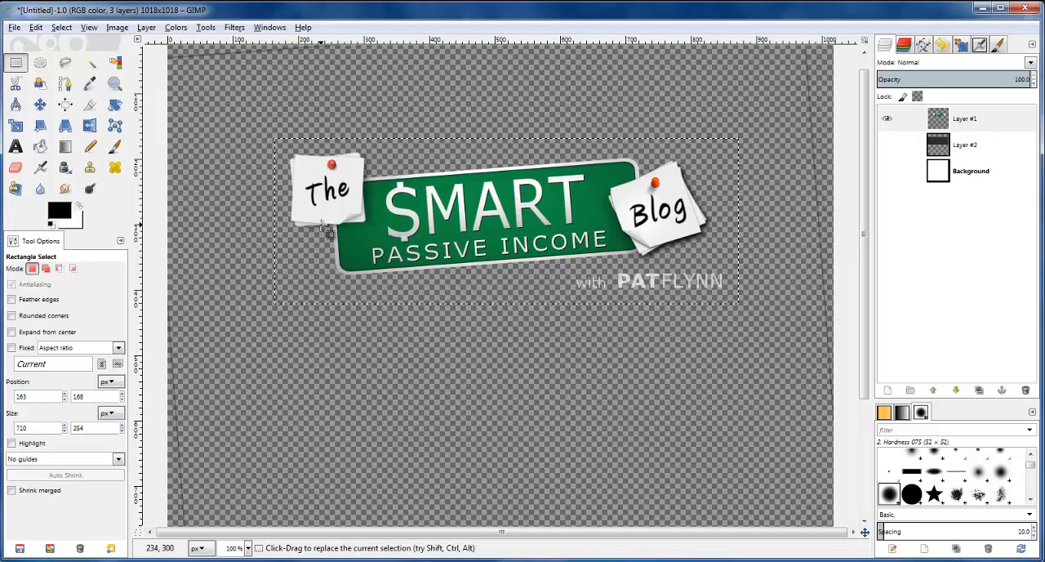
left_click(123, 31)
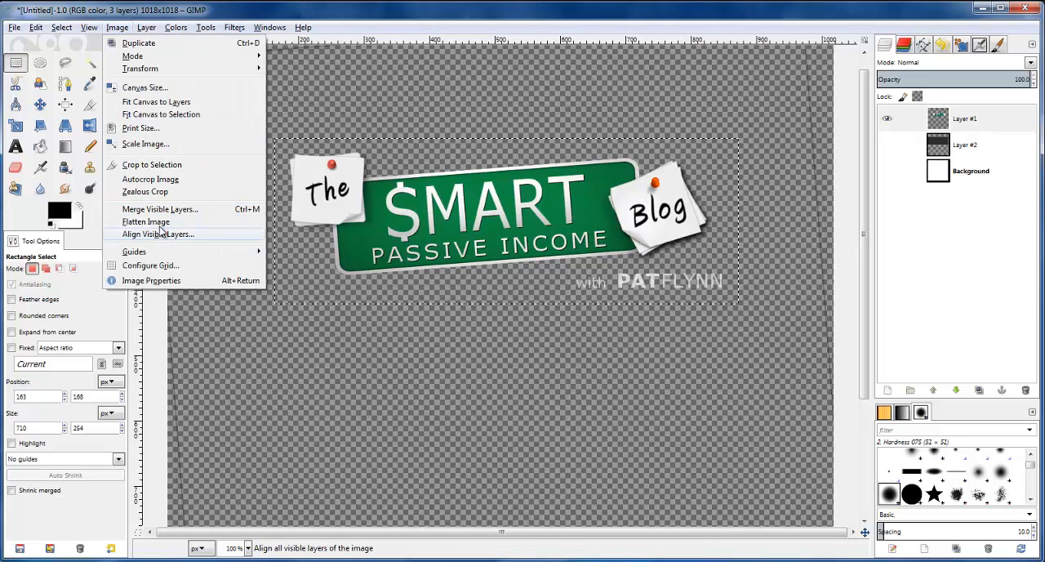
left_click(160, 165)
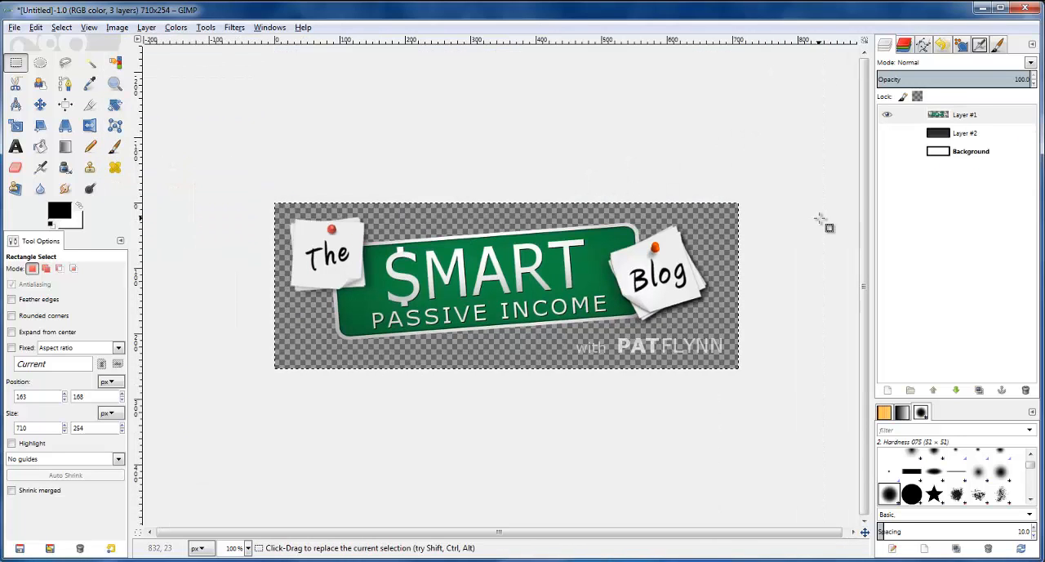
Show the dark background on Layer #2 and export the image to the Desktop as SPI Logo.png with the default PNG options
left_click(887, 132)
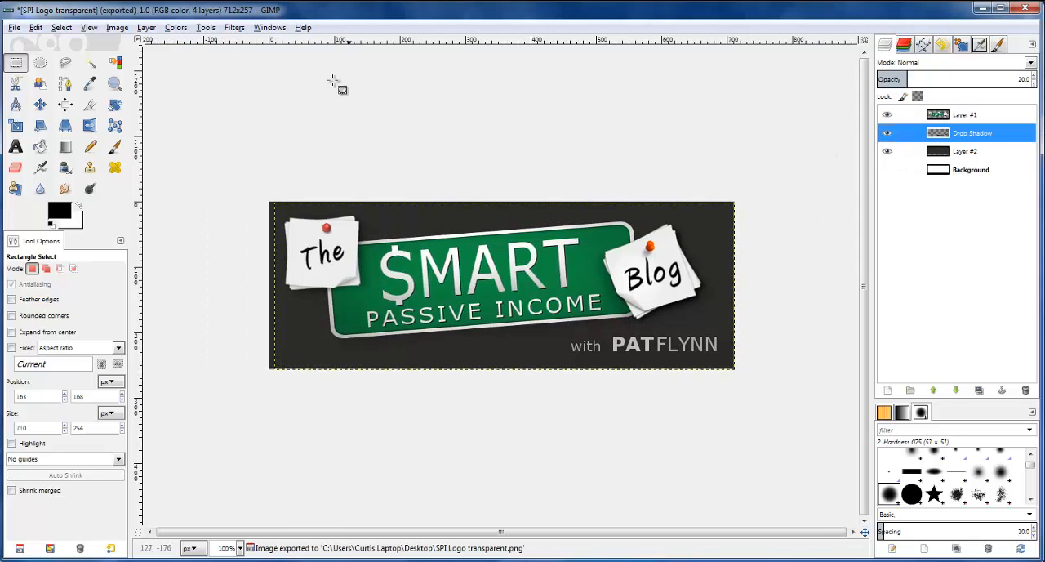
left_click(13, 28)
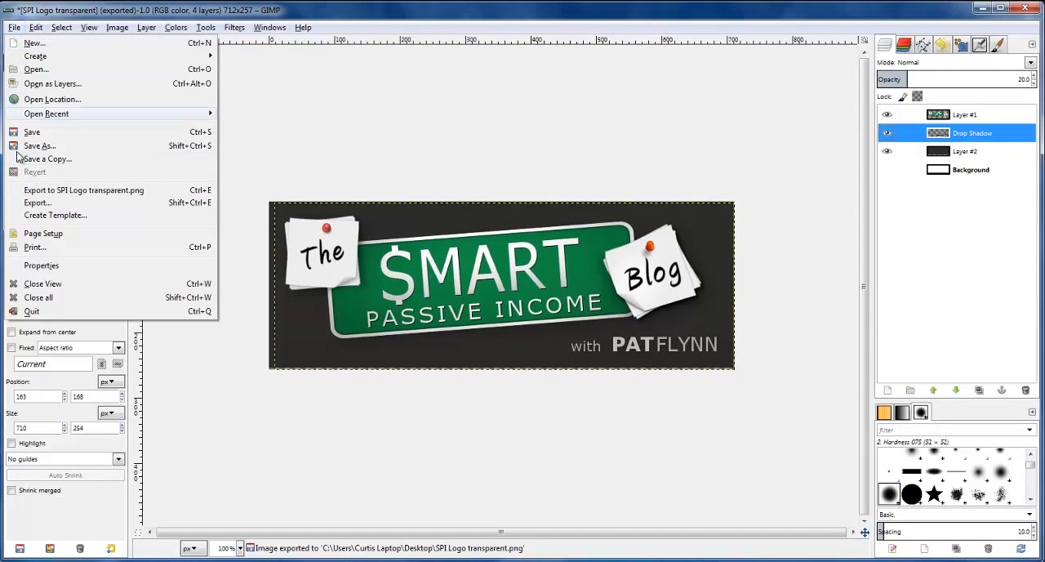
left_click(39, 204)
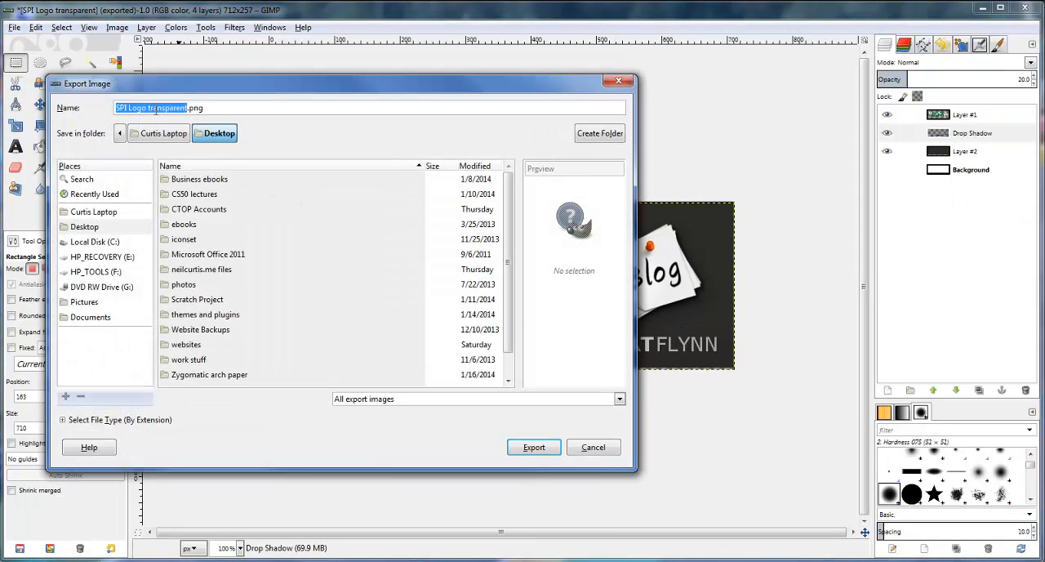
left_click(151, 106)
key("BackSpace")
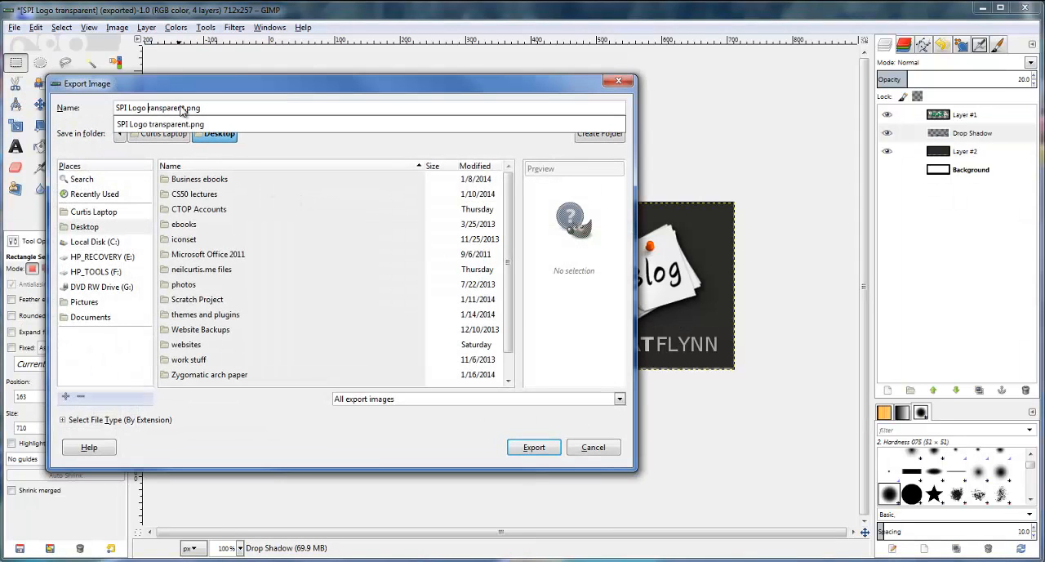
key("Delete")
key("Delete")
key("Delete")
left_click(533, 448)
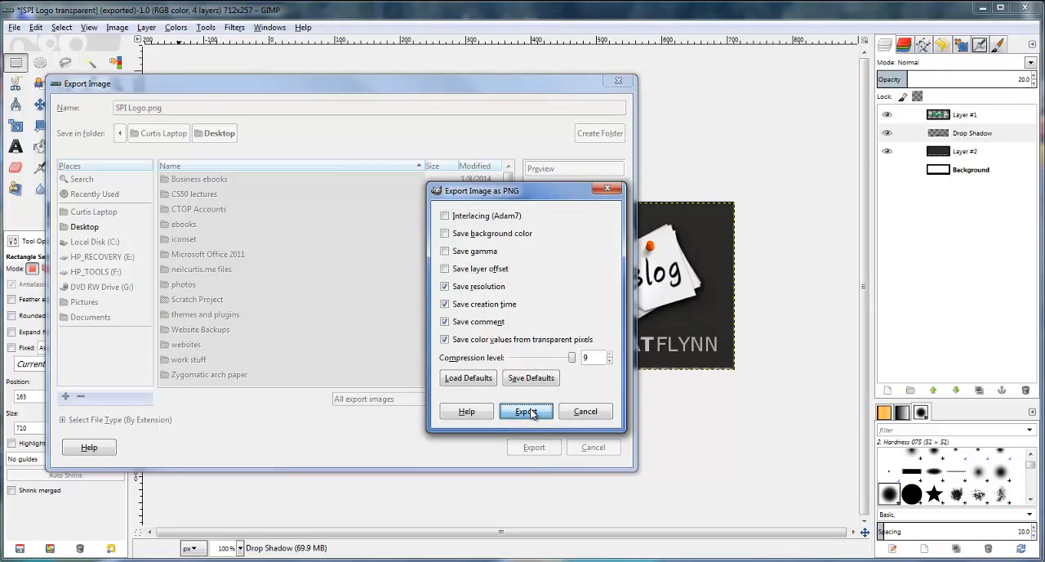
left_click(529, 412)
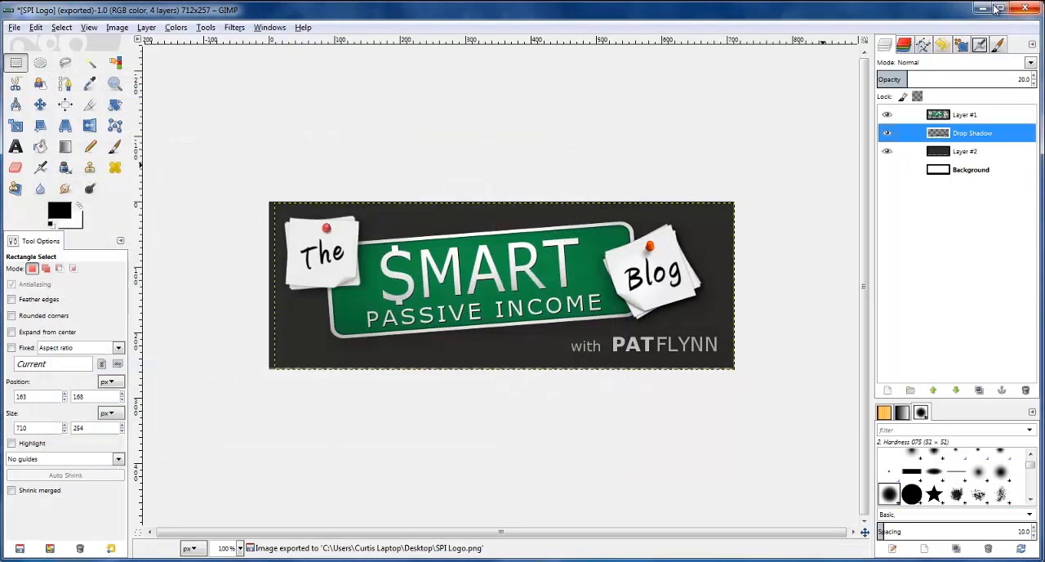
Open the exported SPI Logo.png from the desktop in Windows Photo Viewer and inspect it at full size
left_click(981, 9)
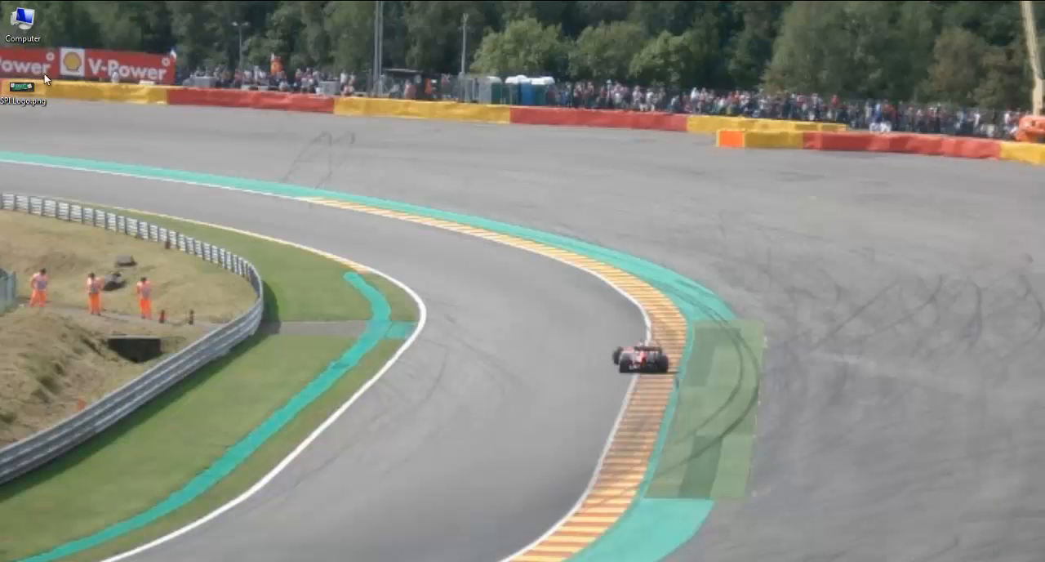
left_click_drag(29, 88, 477, 276)
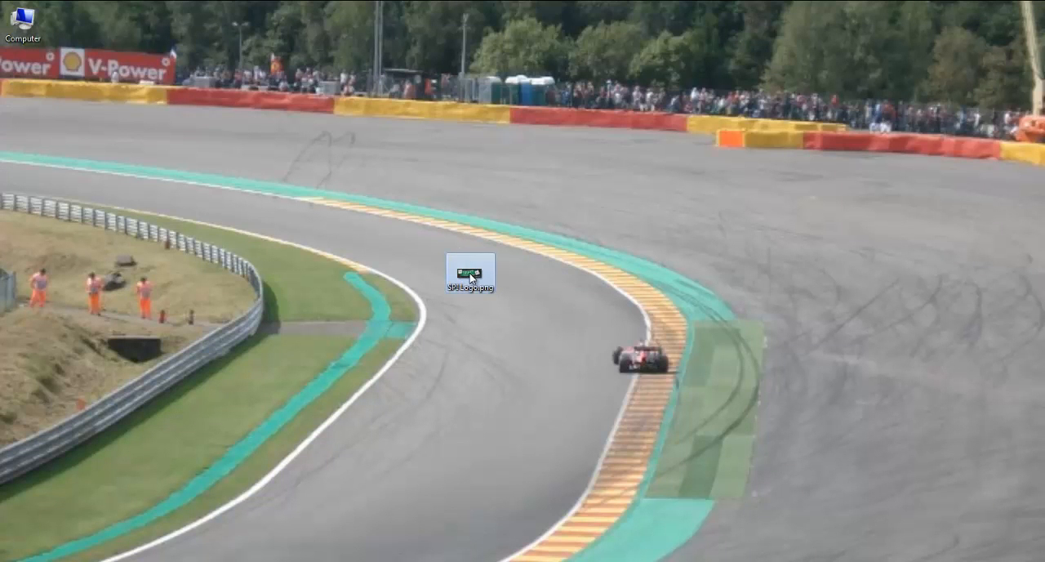
double_click(468, 273)
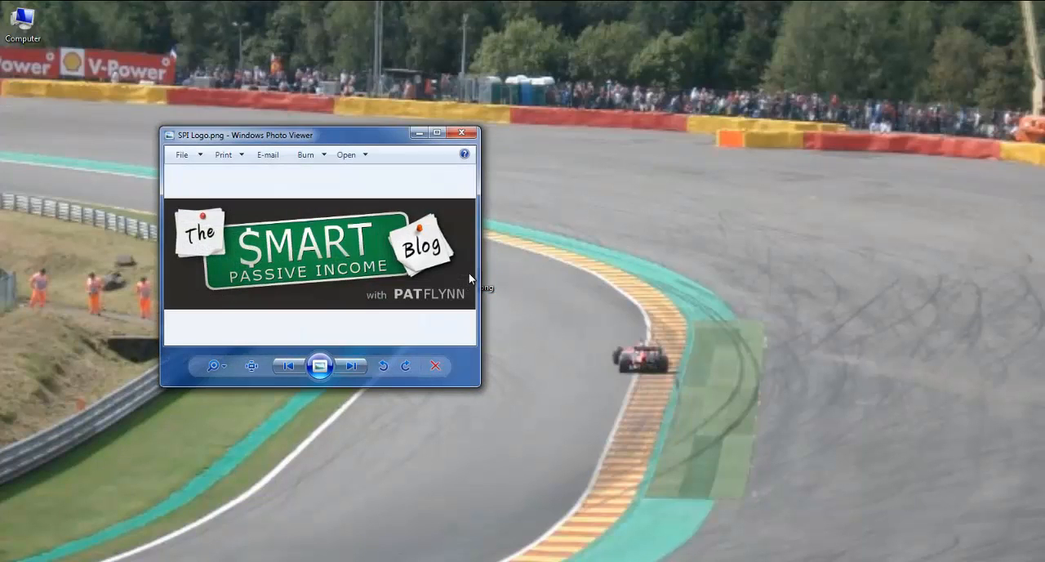
double_click(439, 137)
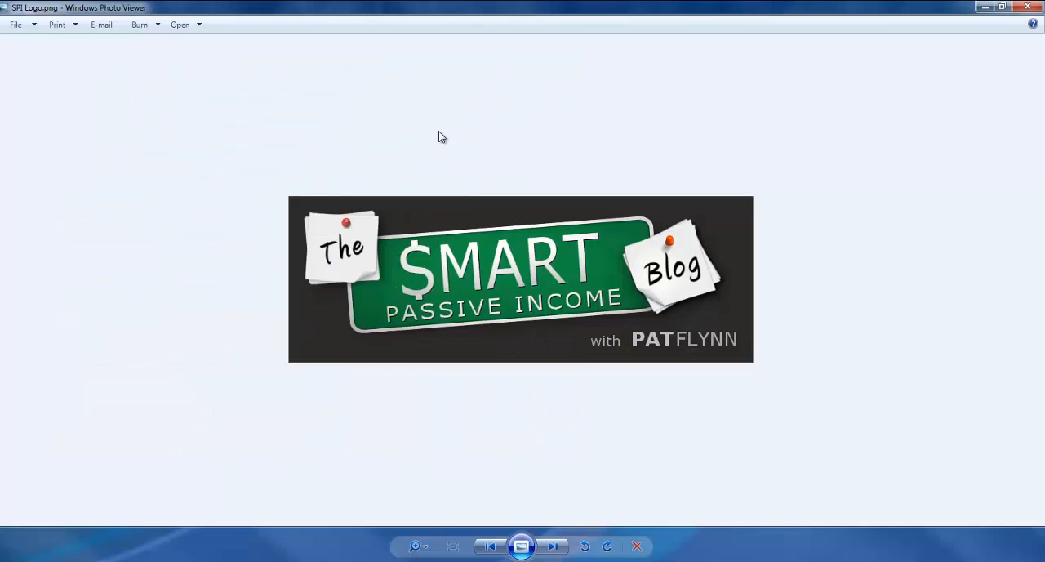
left_click(1003, 9)
Compare SPI Logo.png side by side with the original SPI-LOGO.jpg, then close the original
left_click_drag(373, 137, 878, 137)
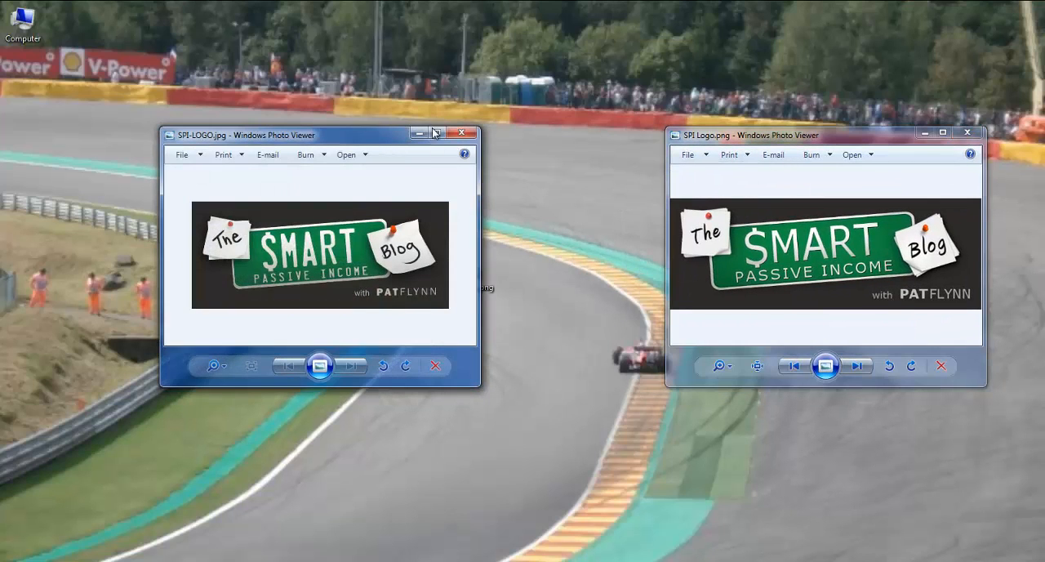
left_click_drag(478, 129, 546, 101)
left_click_drag(395, 118, 344, 132)
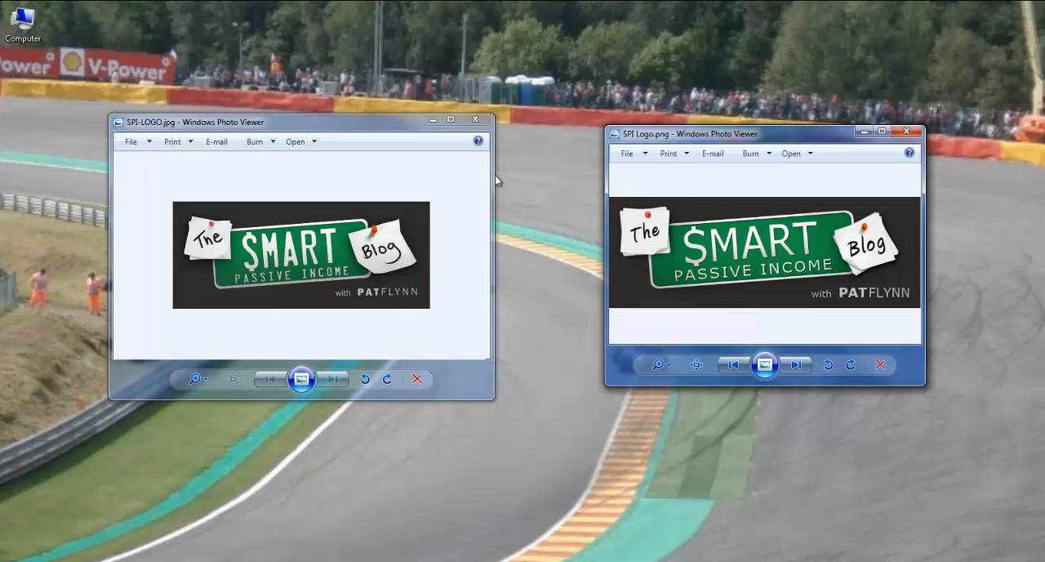
left_click(485, 126)
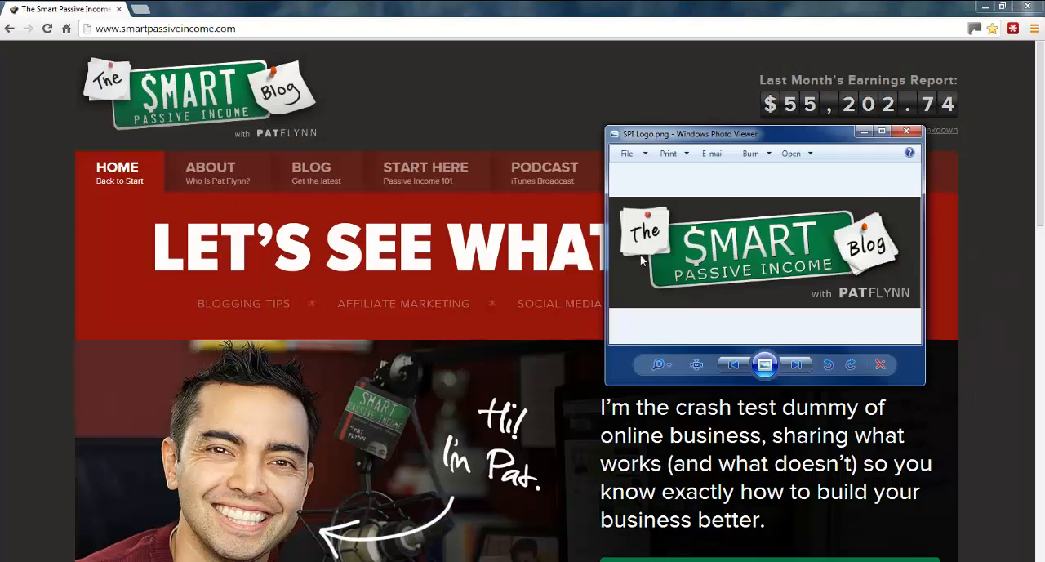
Shrink the SPI Logo.png viewer window and place it beside the website's header logo to compare the two
left_click_drag(693, 138, 459, 59)
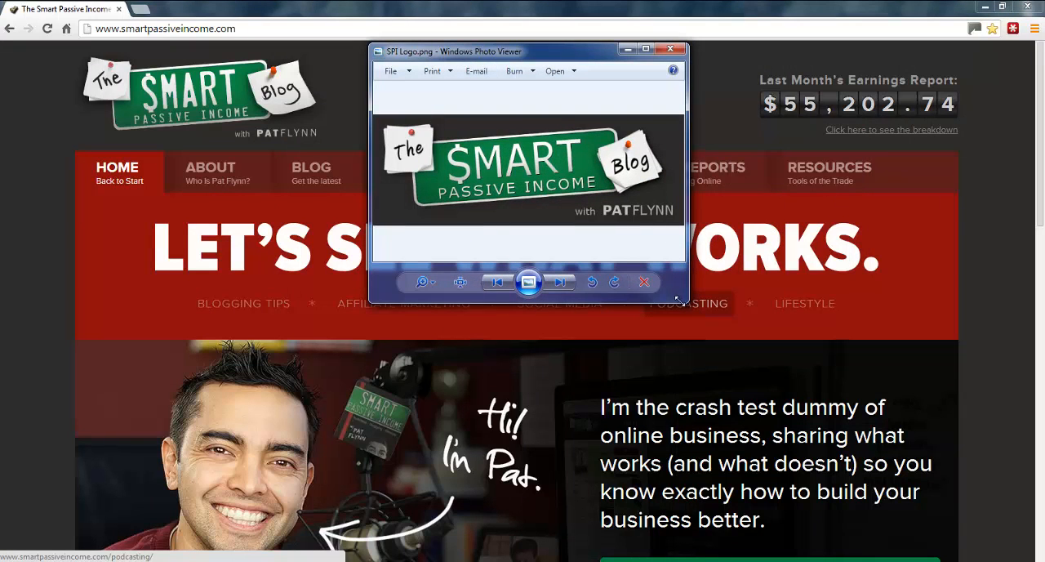
left_click_drag(684, 299, 600, 243)
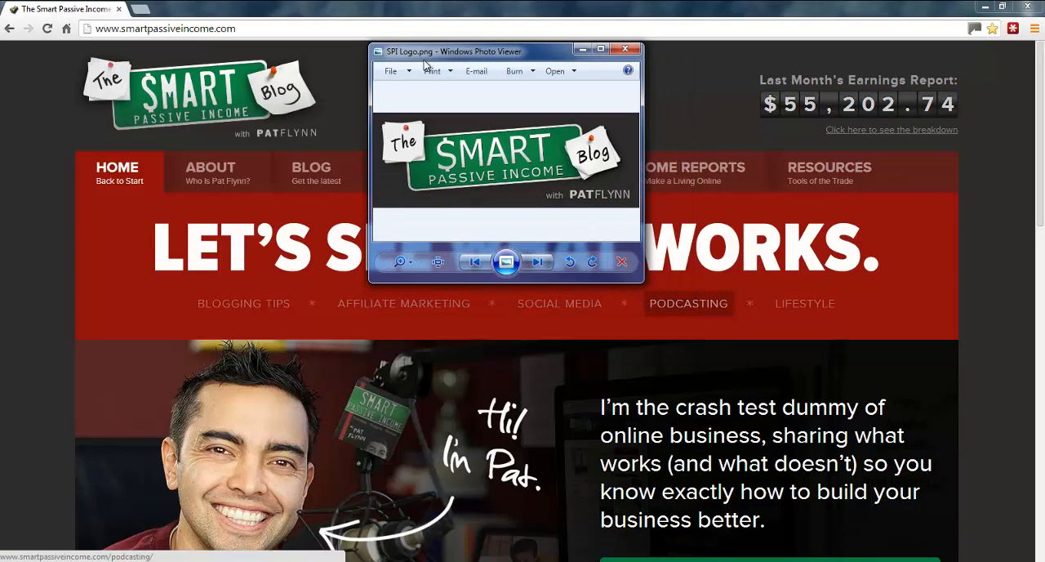
left_click_drag(423, 59, 396, 4)
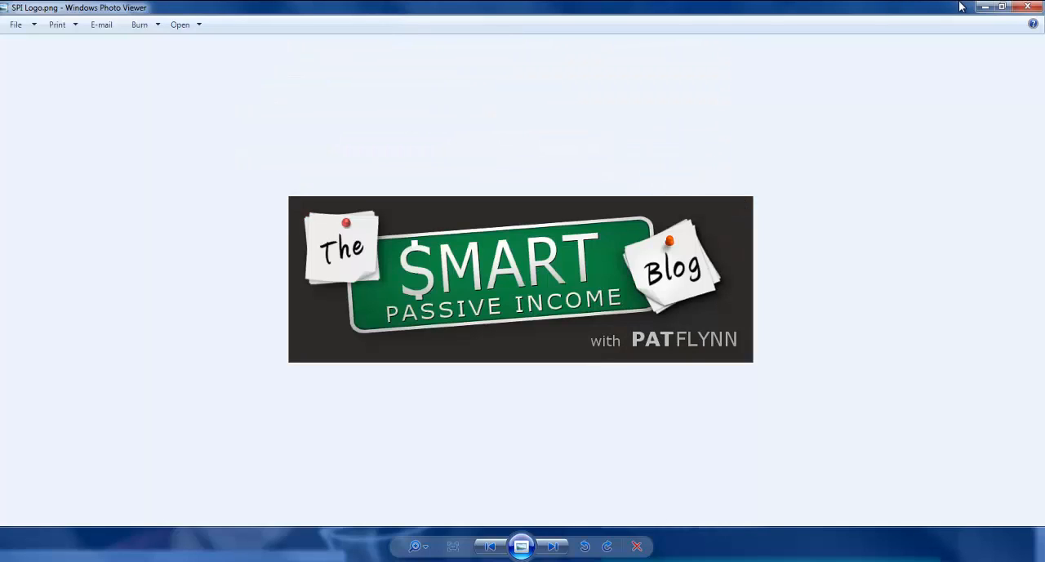
left_click(1004, 5)
left_click_drag(469, 53, 435, 23)
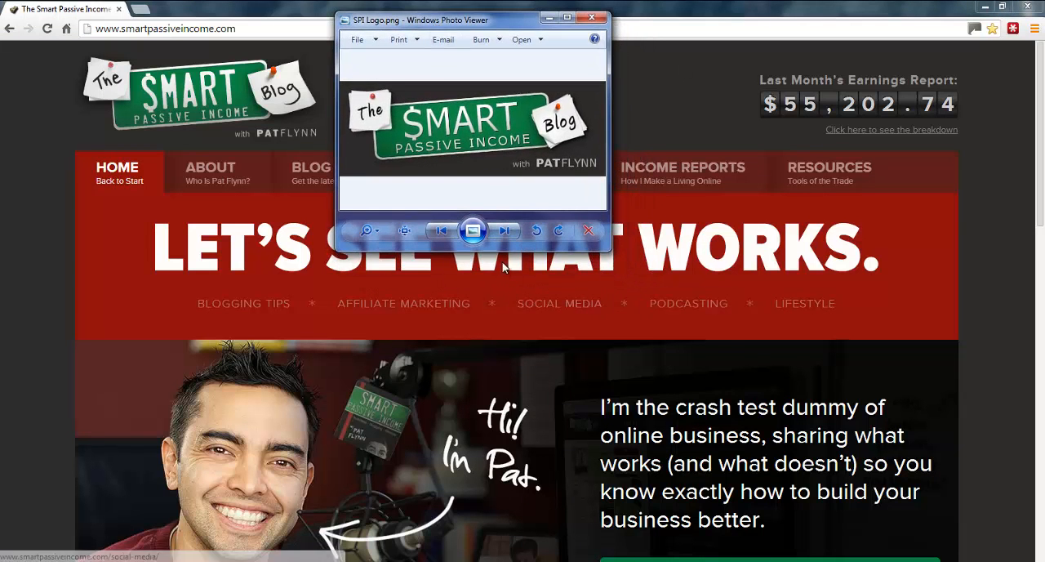